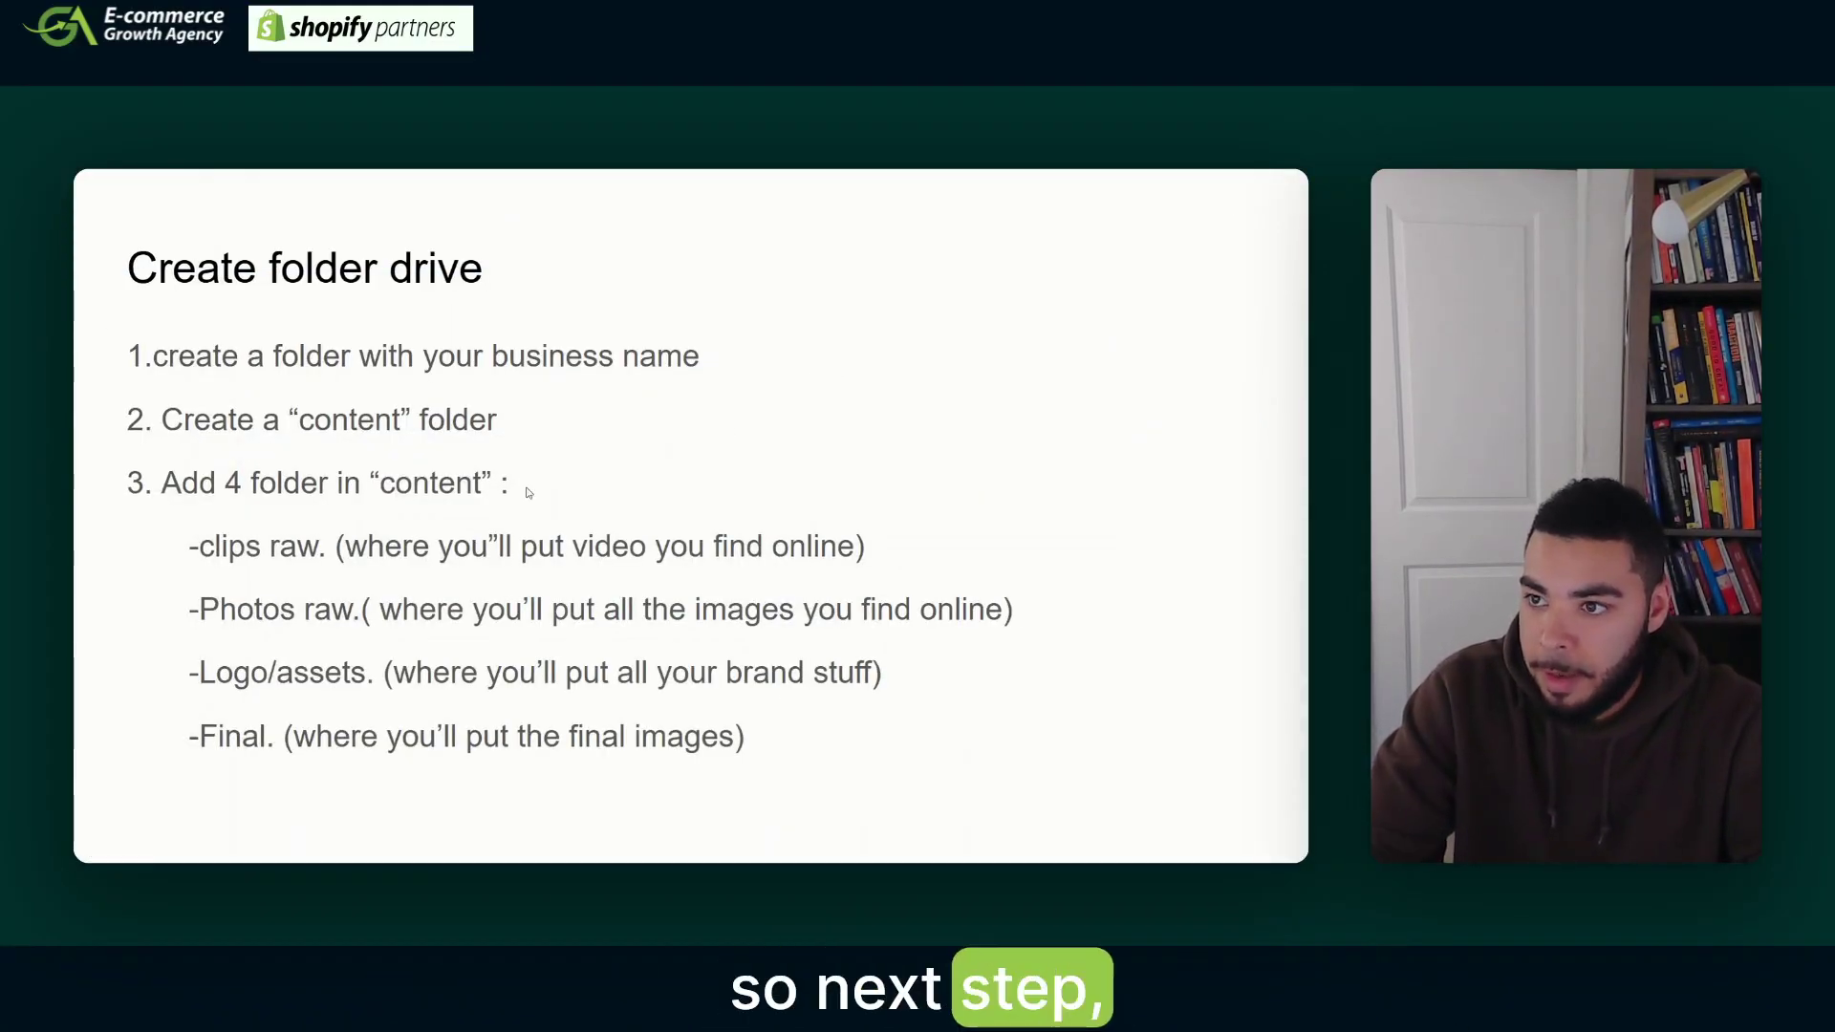
- Advance the slideshow to the 'Create folder drive' slide
key(Right)
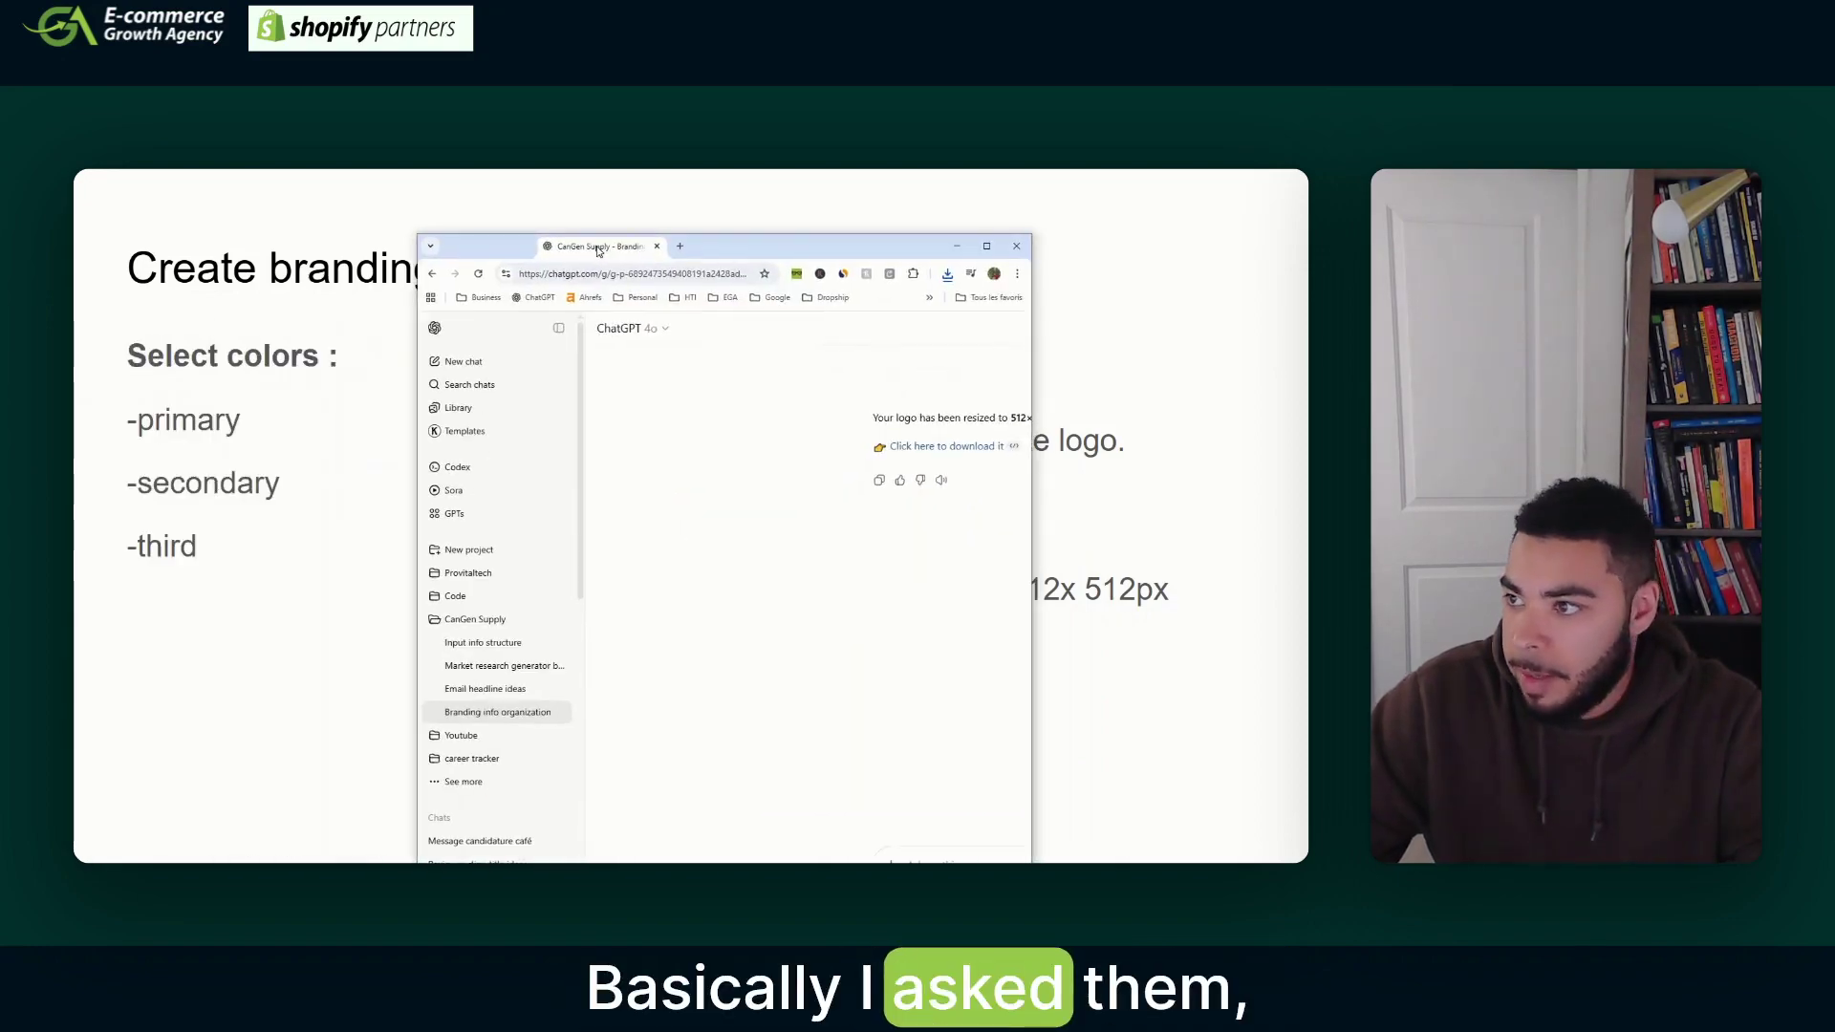
- Maximize ChatGPT at Canada Red's colour codes, then bring up the OneNote General info notes full-screen
click(988, 248)
scroll(769, 451, up, 10)
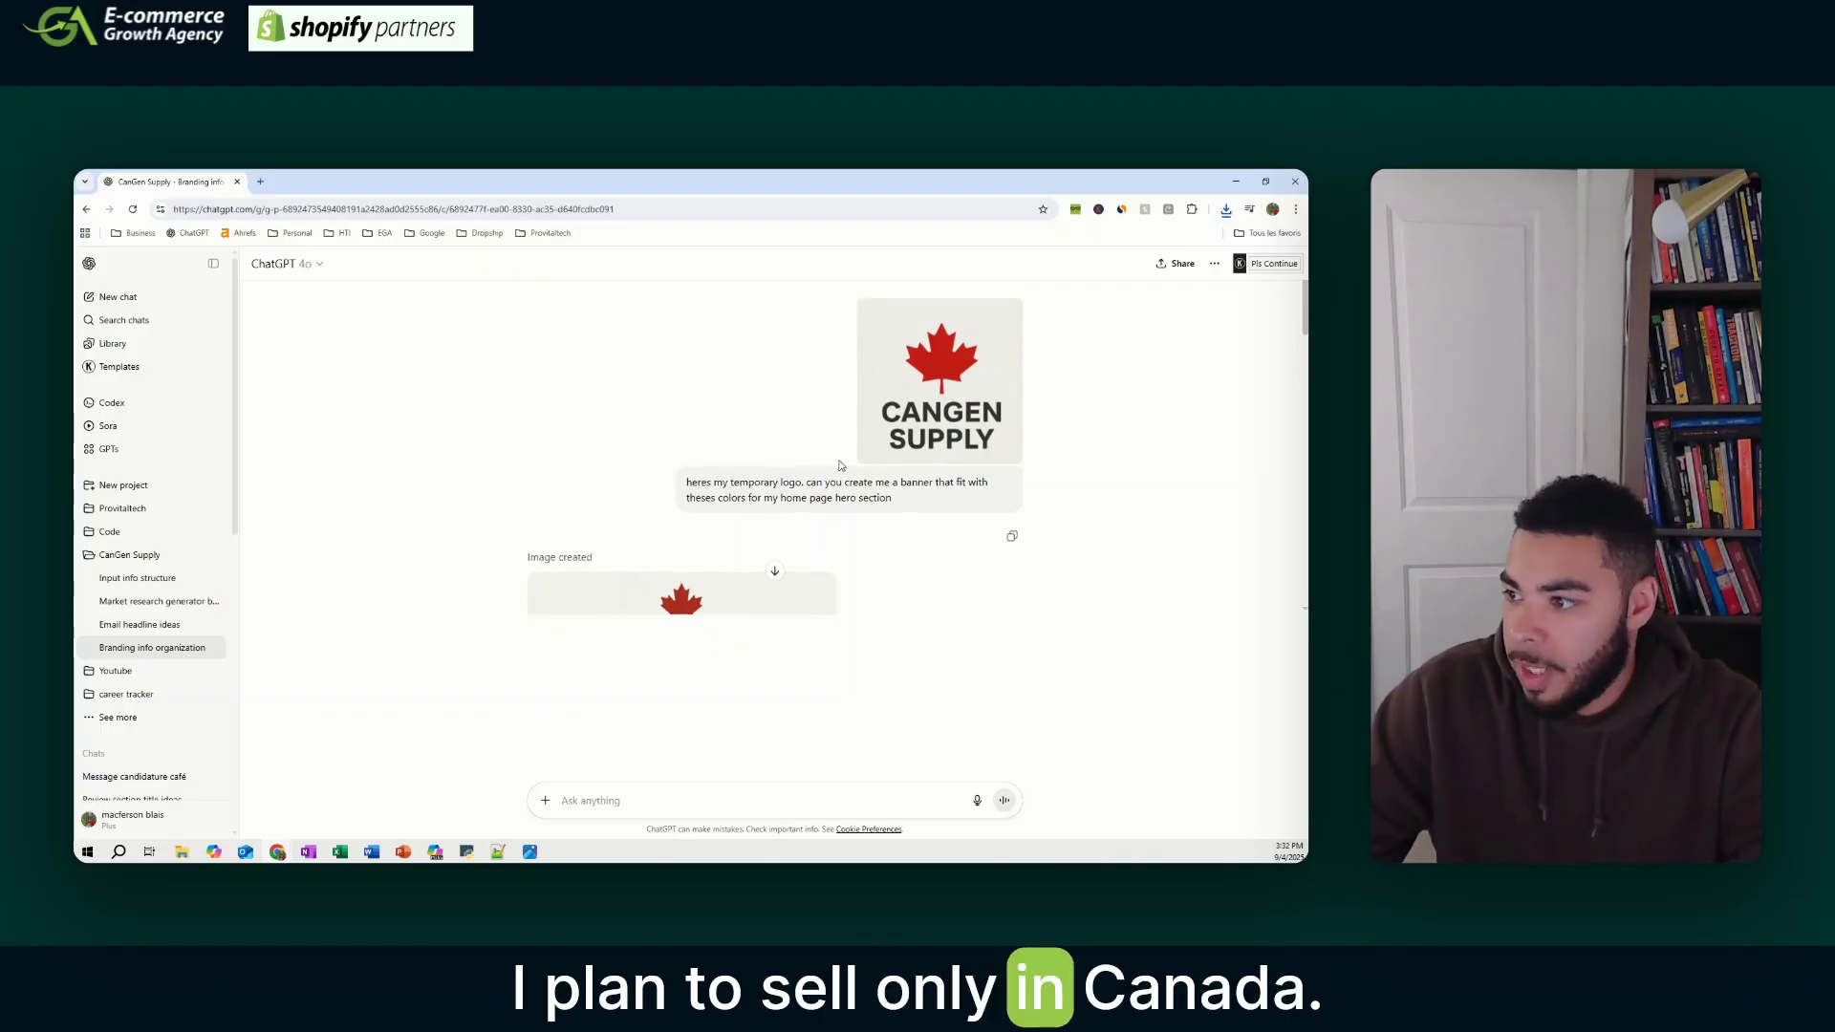
scroll(841, 465, up, 15)
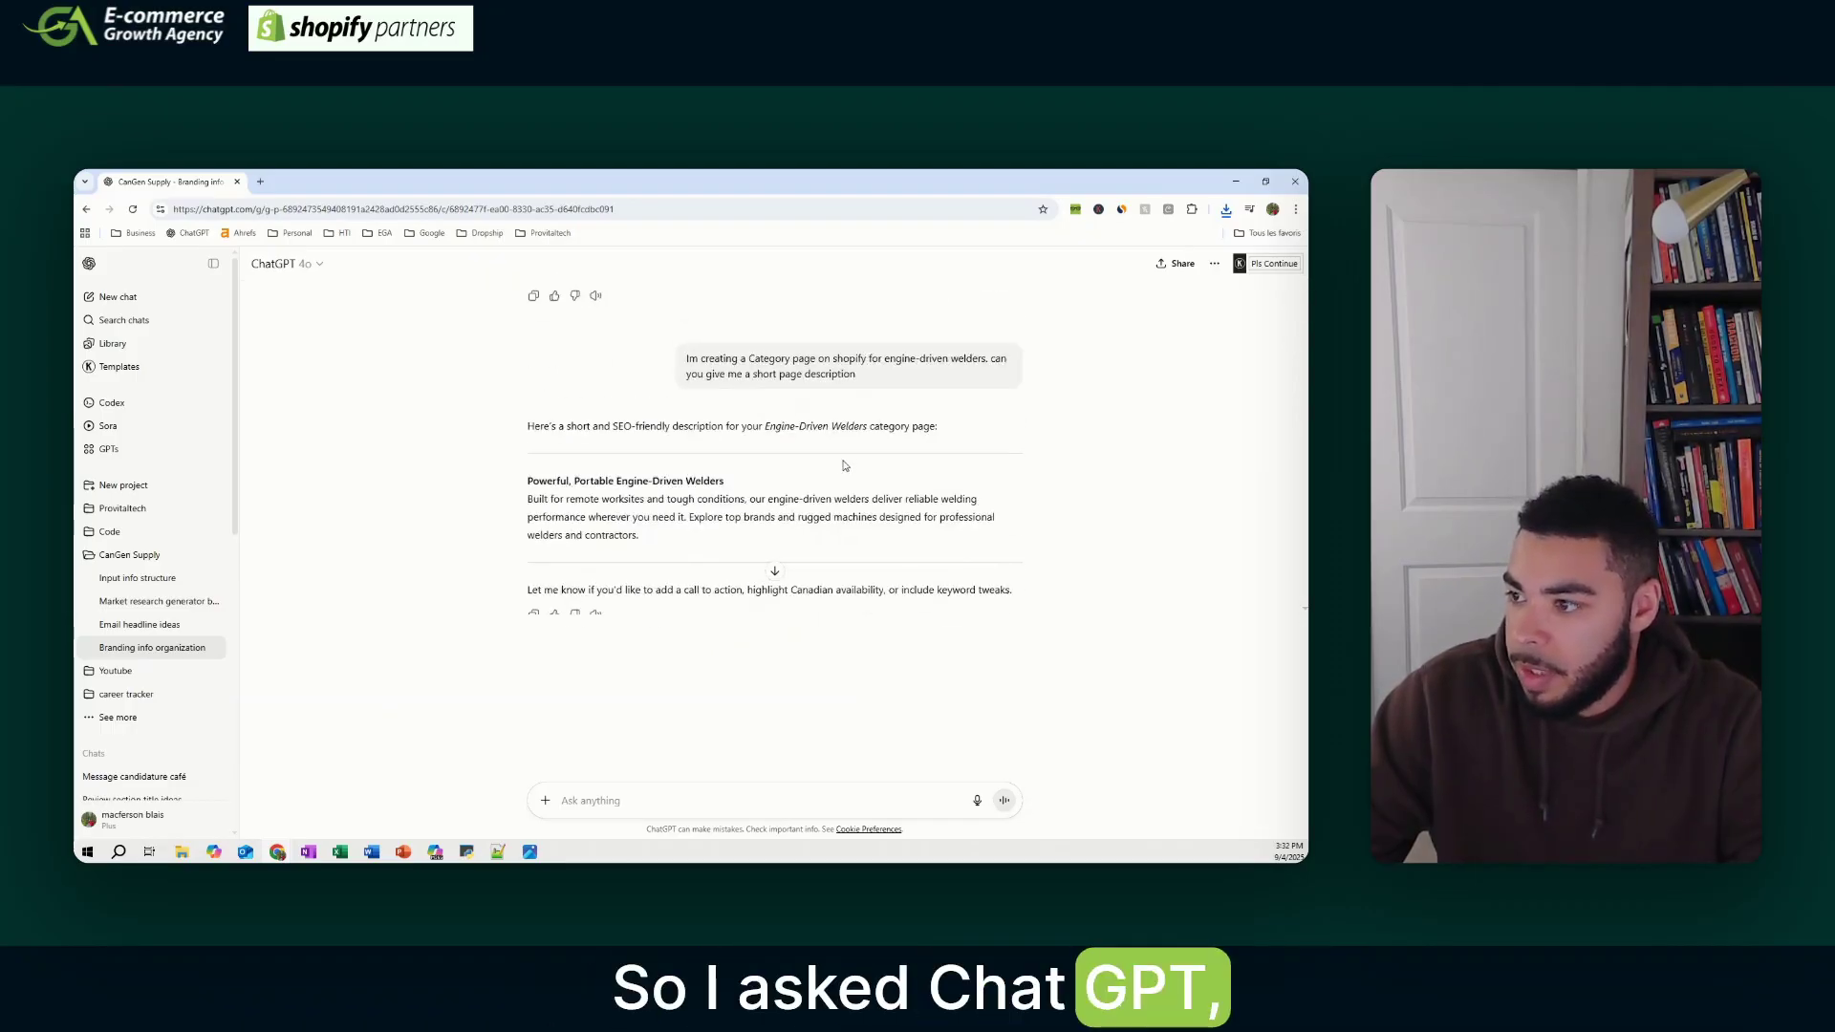
scroll(844, 466, up, 10)
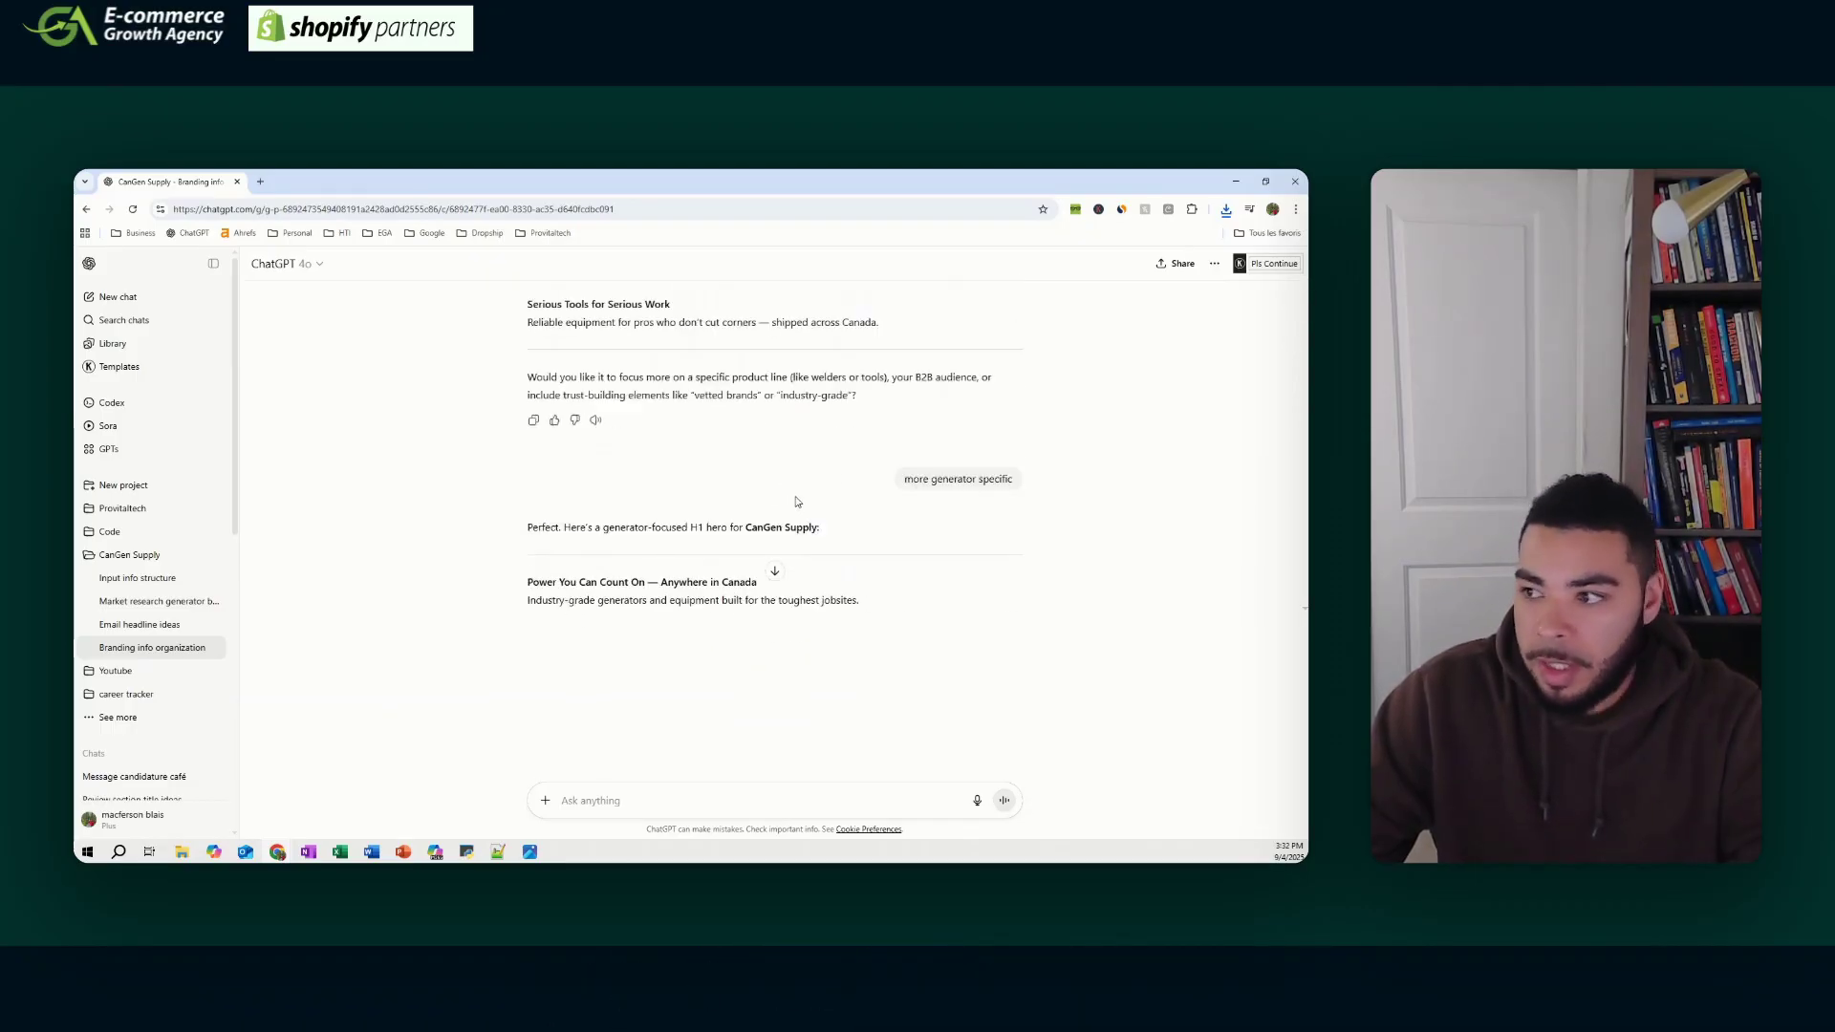
scroll(796, 503, down, 5)
scroll(797, 496, down, 3)
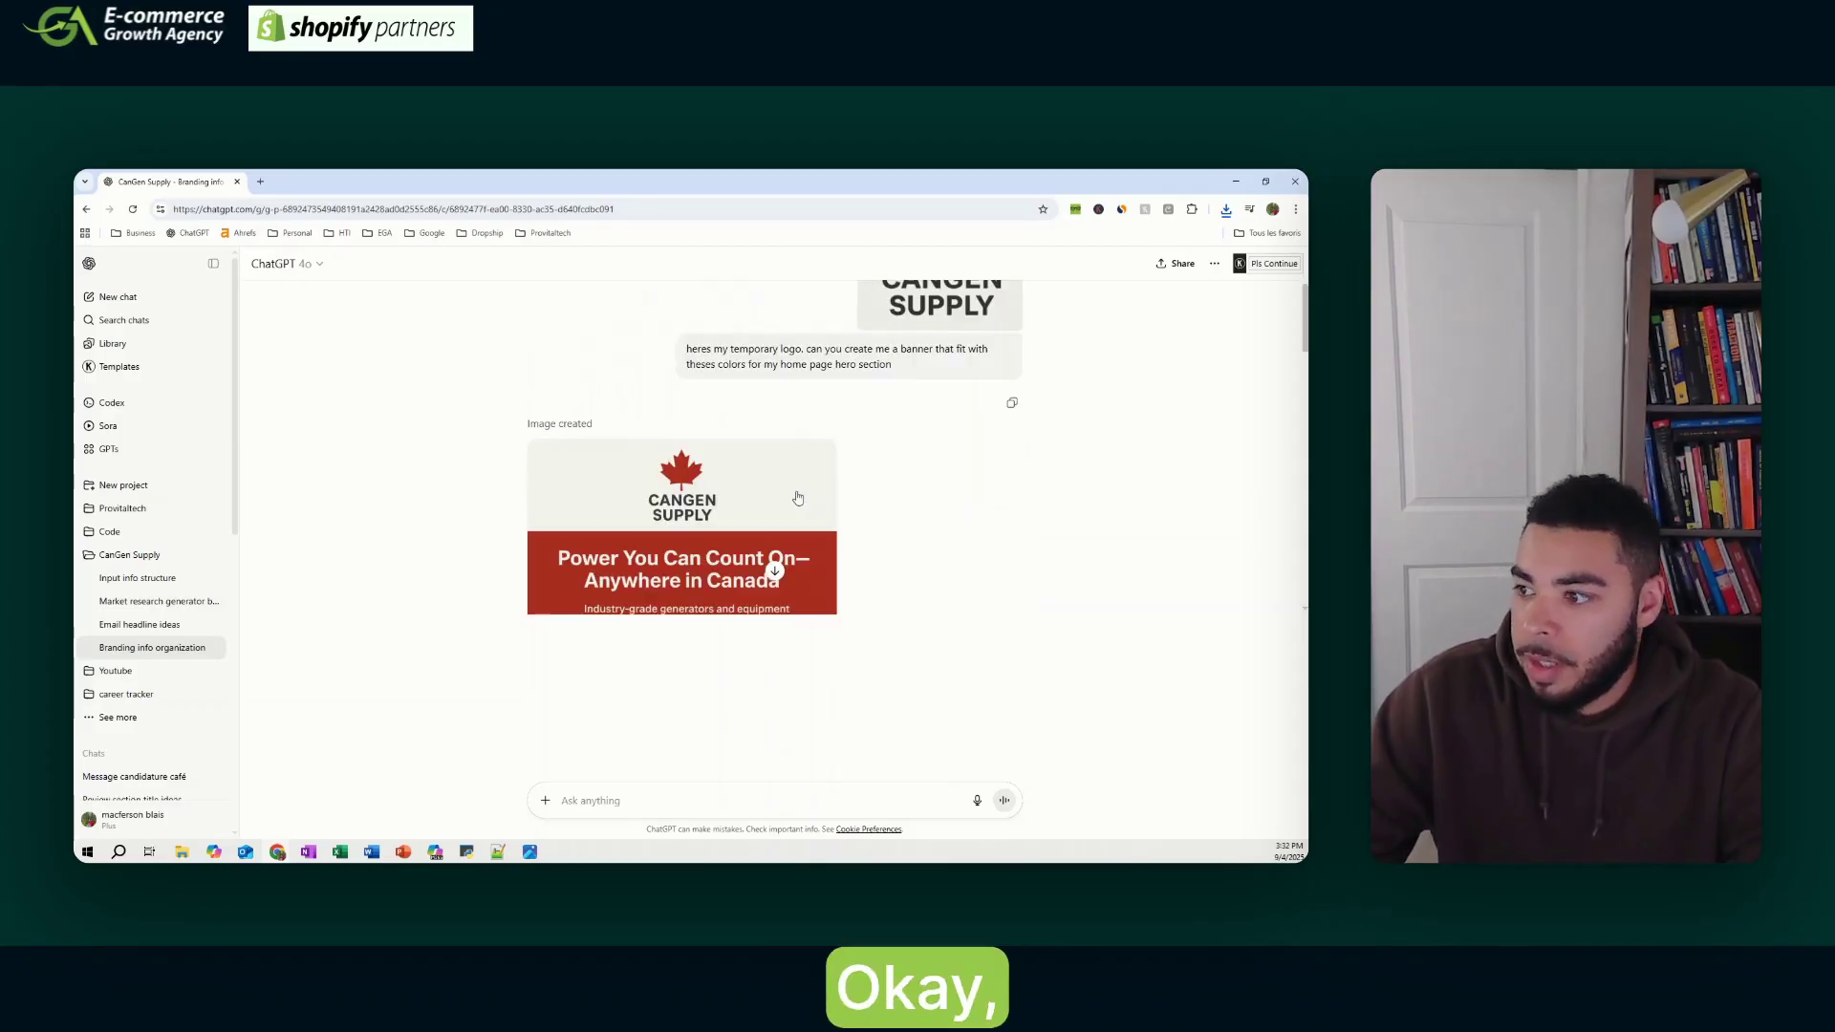
scroll(811, 377, down, 8)
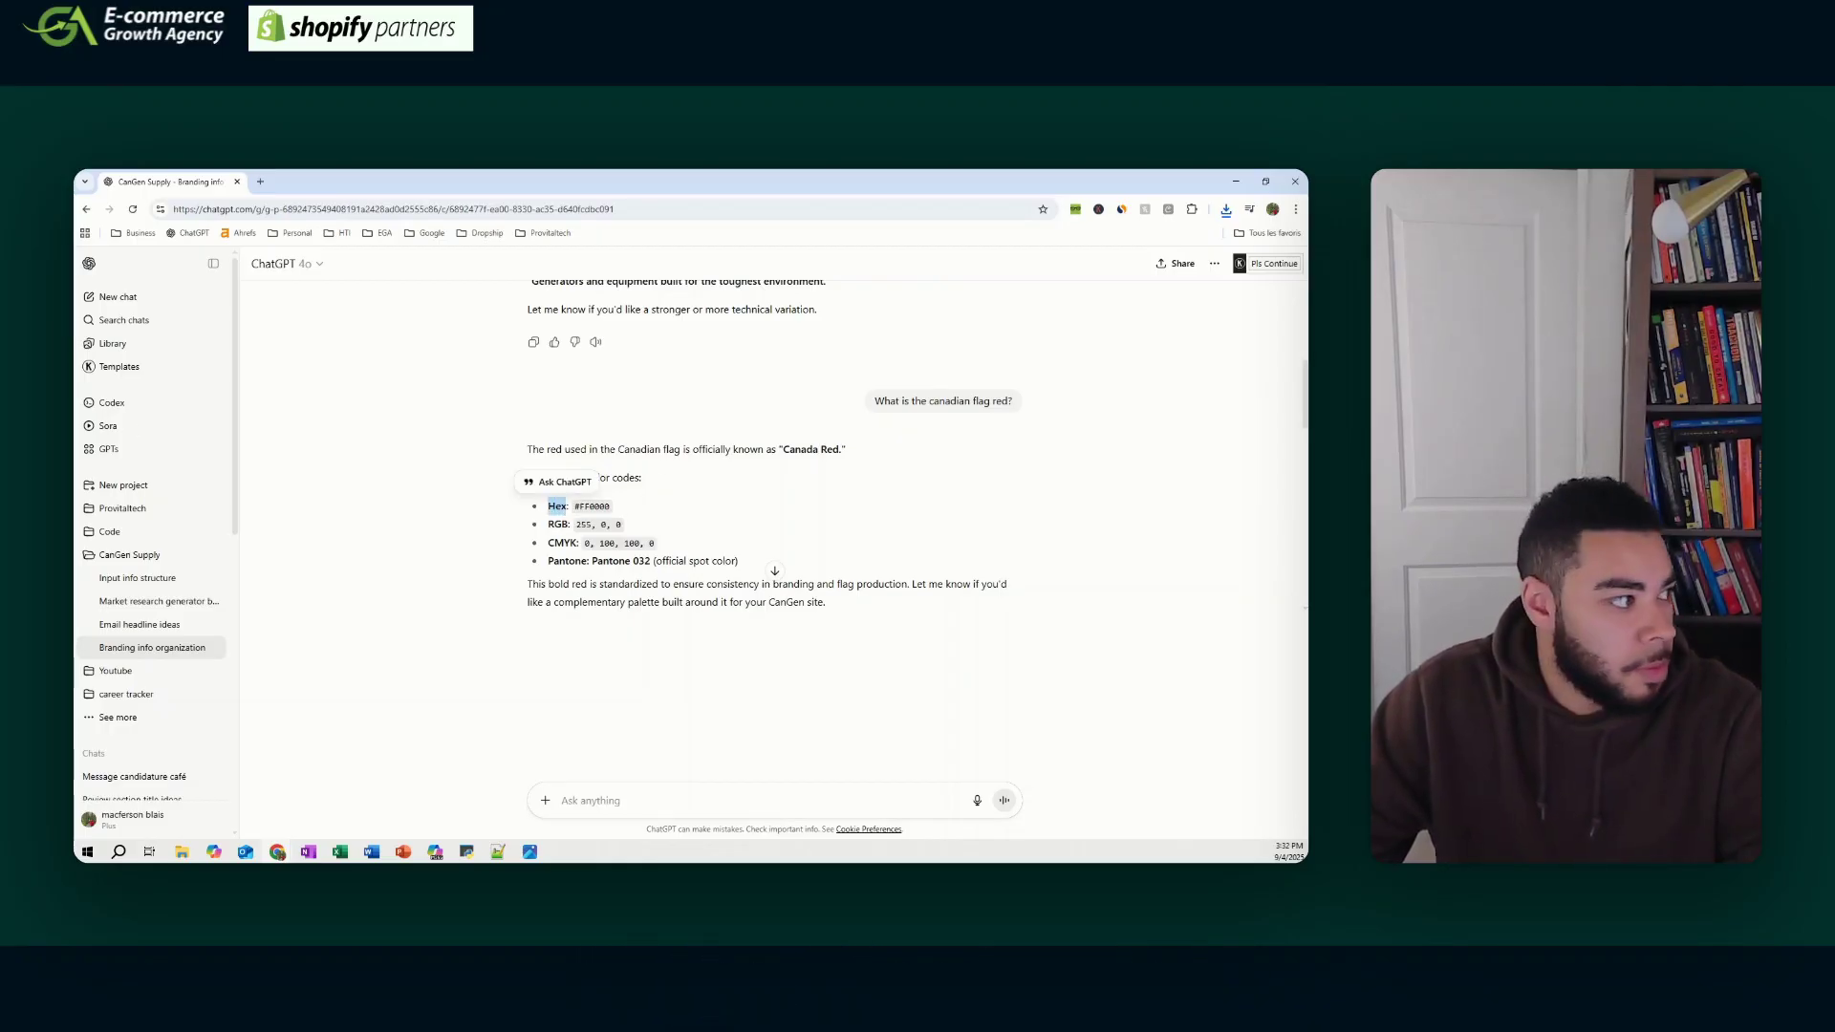
drag(75, 535, 669, 302)
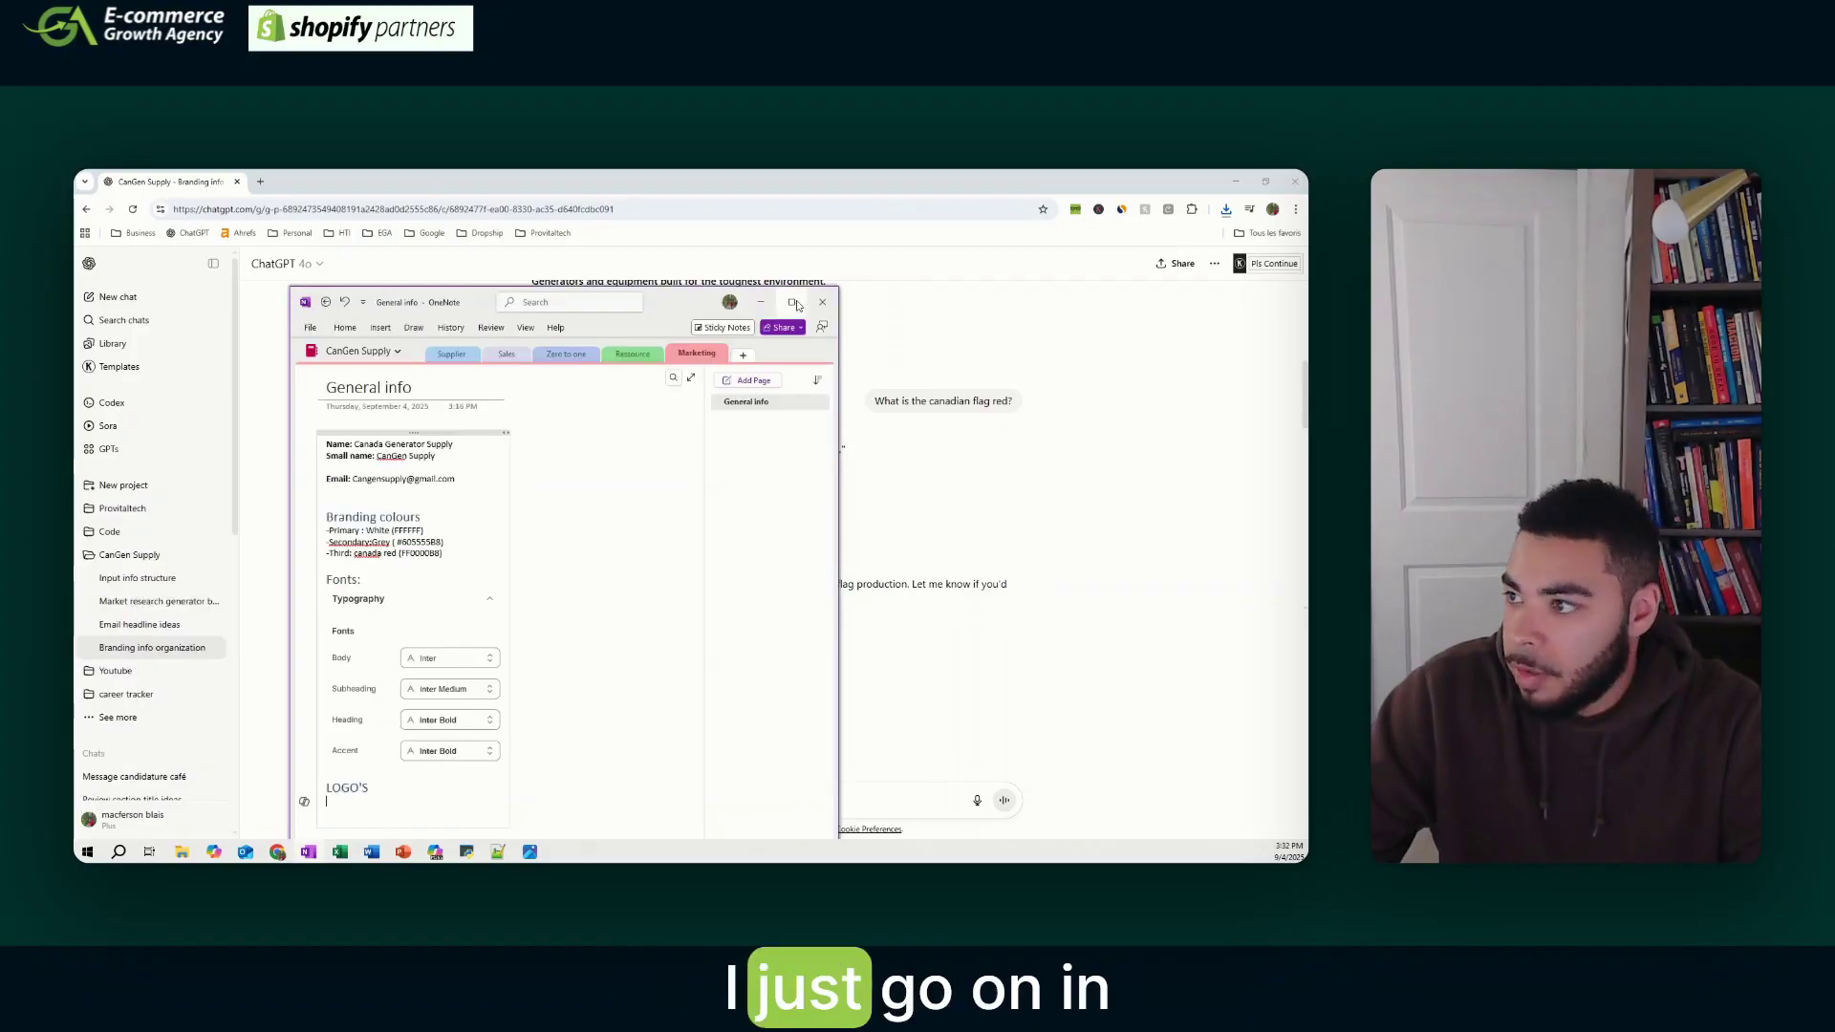
click(793, 302)
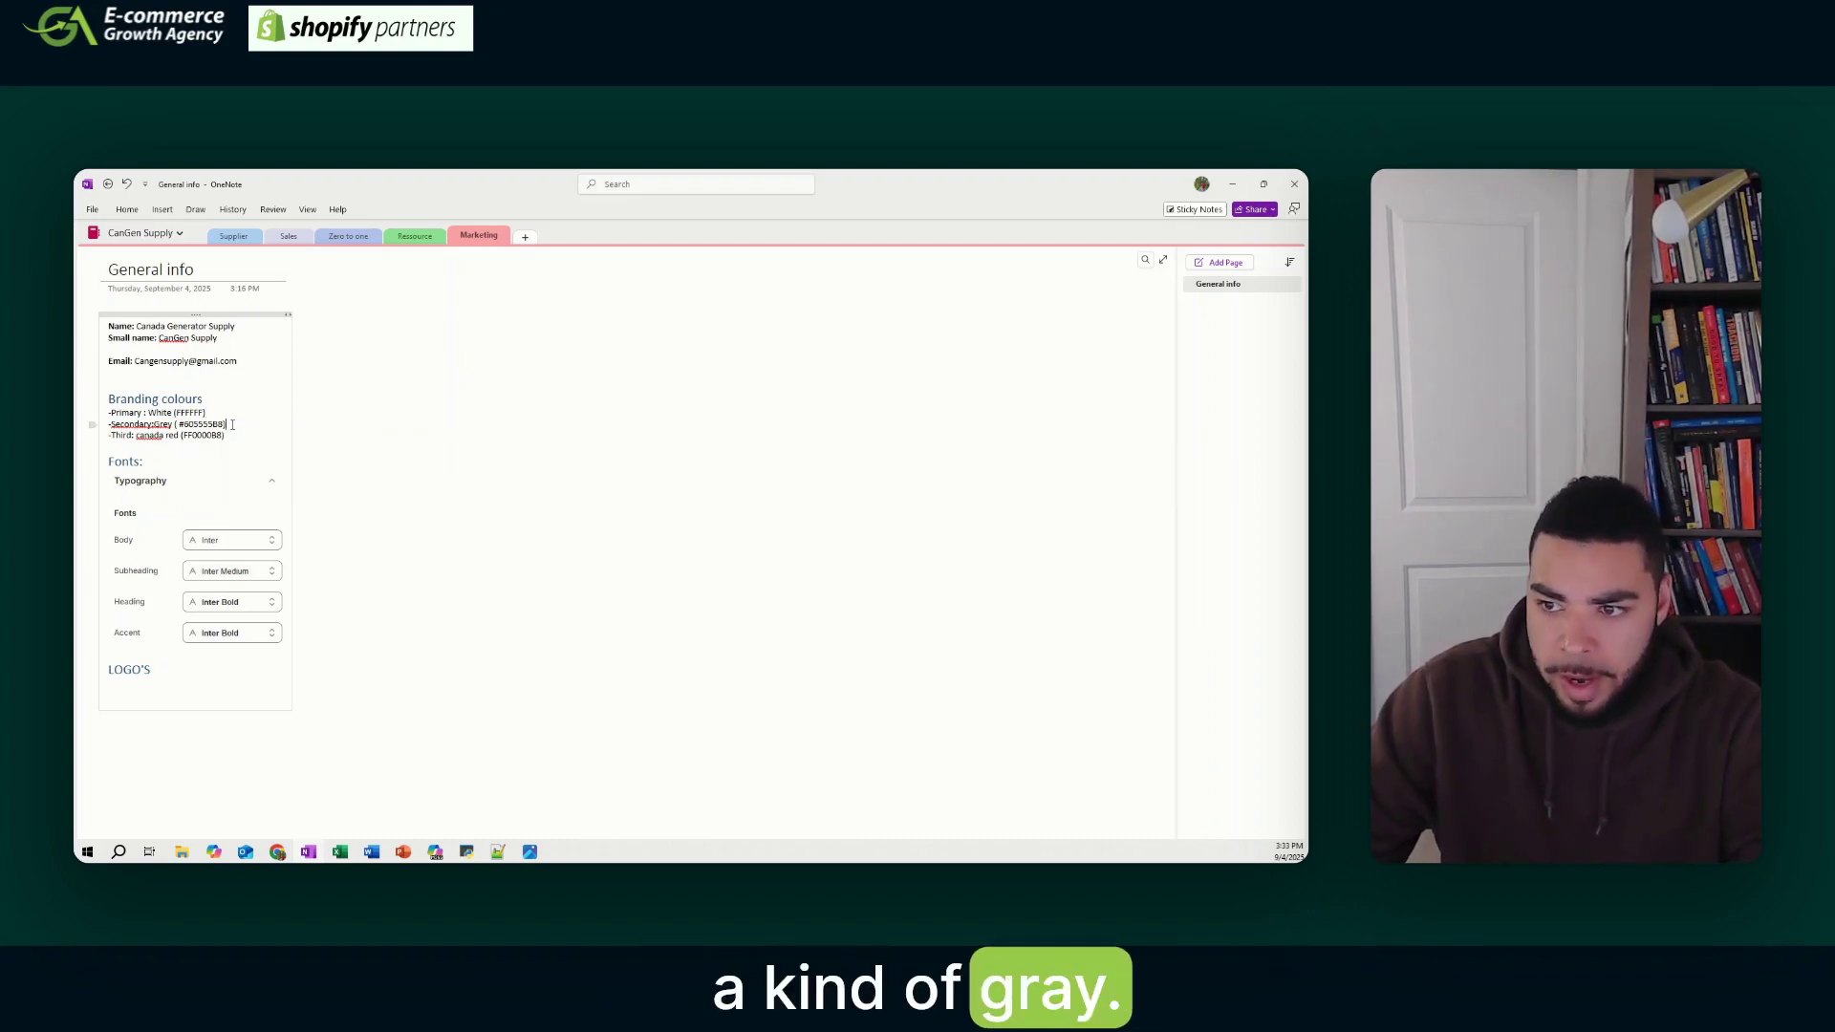
- Place the cursor at the end of the Third colour line in the OneNote notes
click(247, 436)
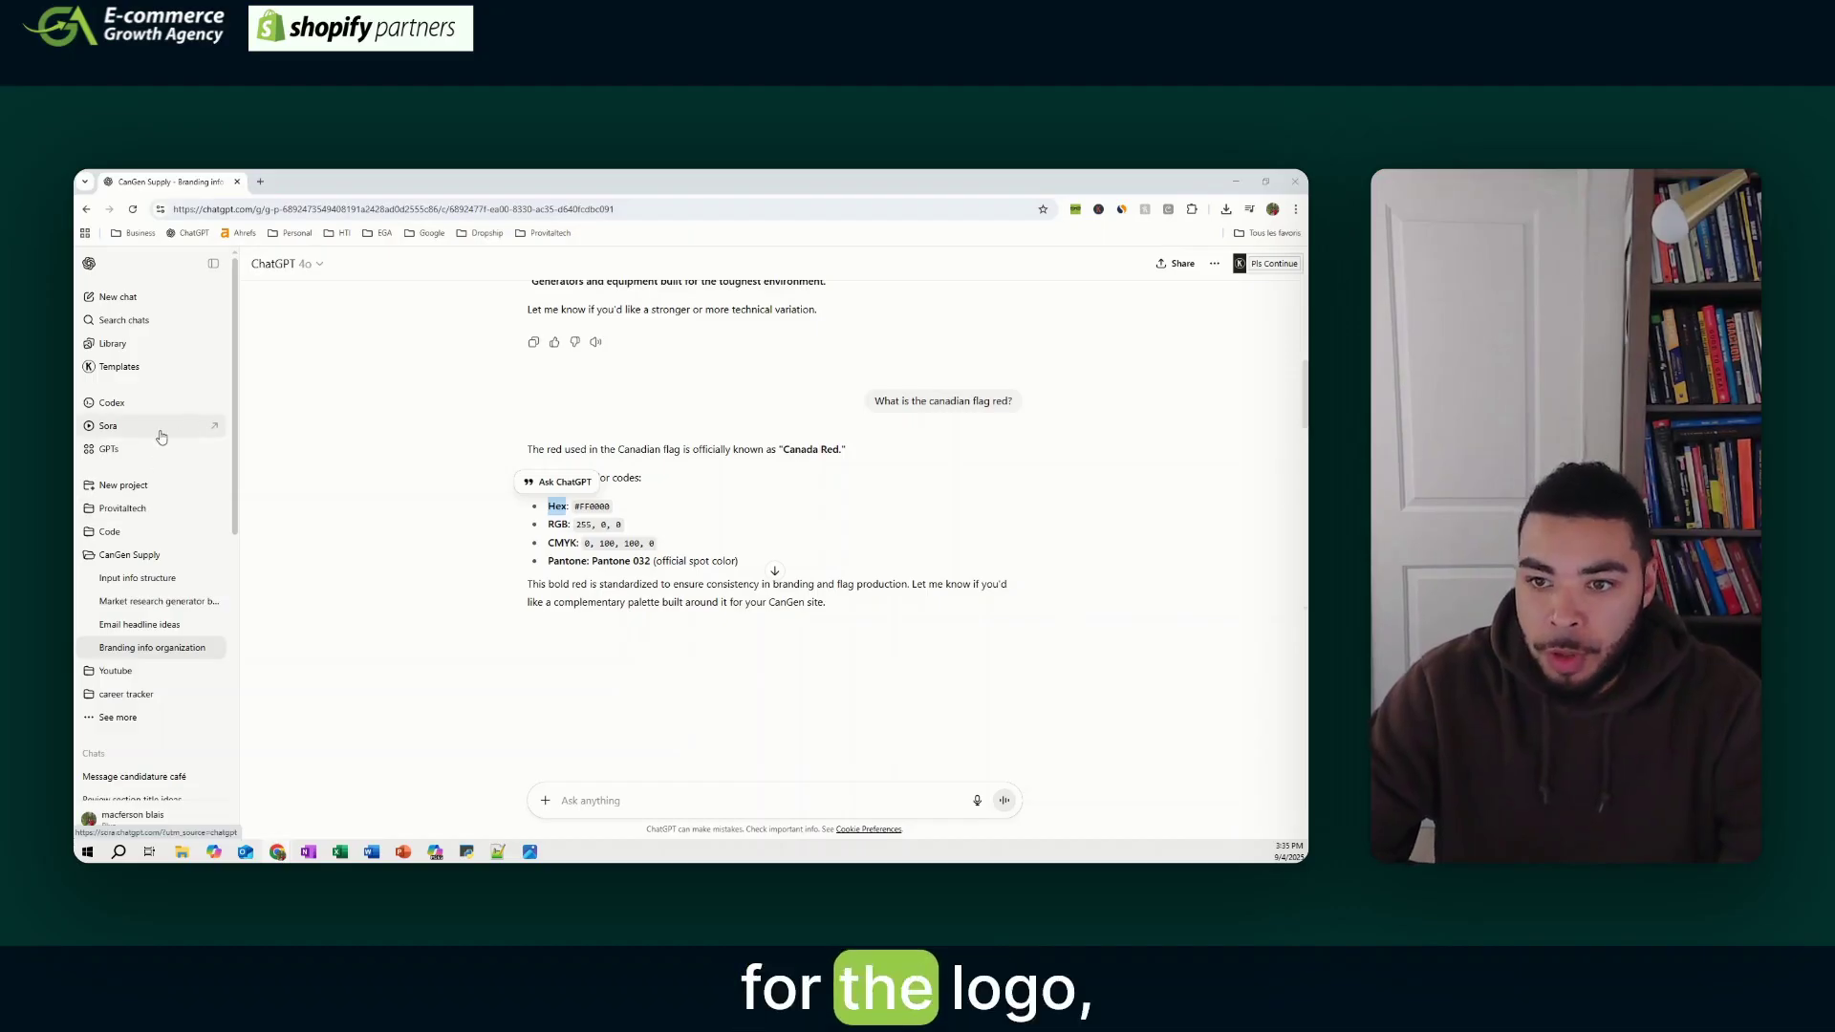
- Enlarge the CANGEN SUPPLY logo image, close it, and return to the Branding info organization chat
scroll(956, 439, up, 10)
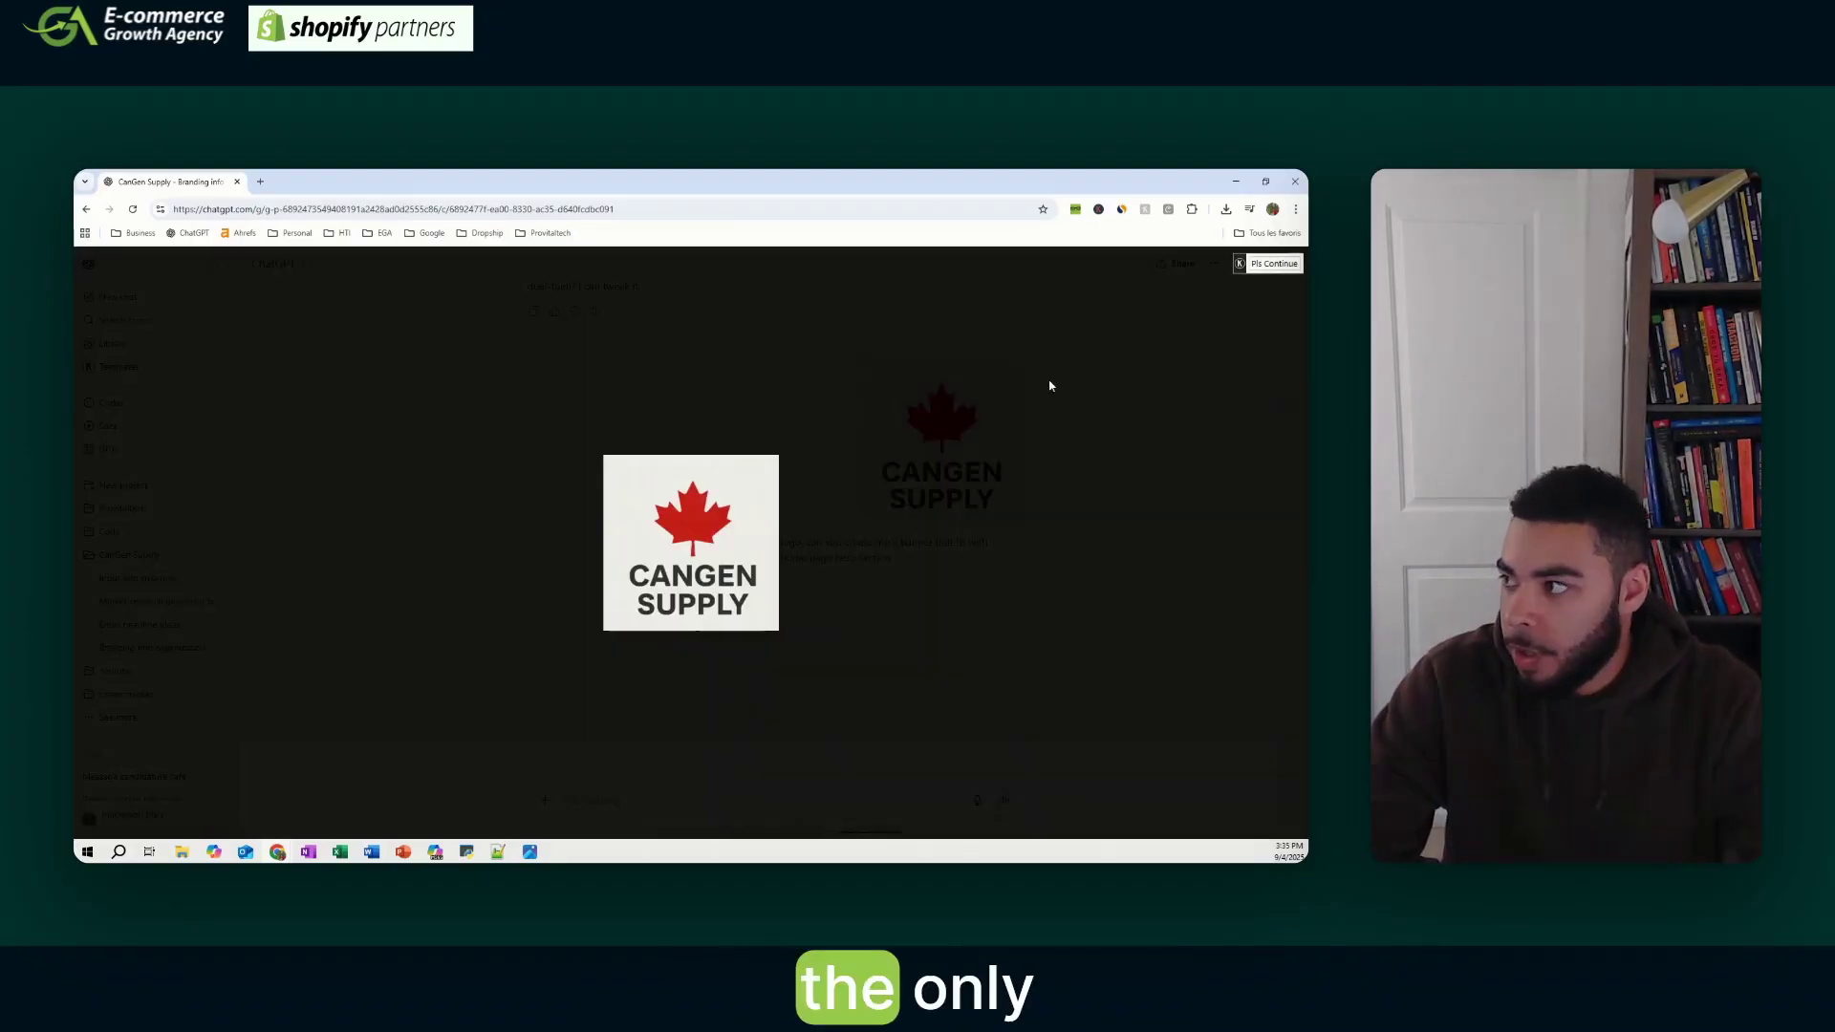
click(884, 507)
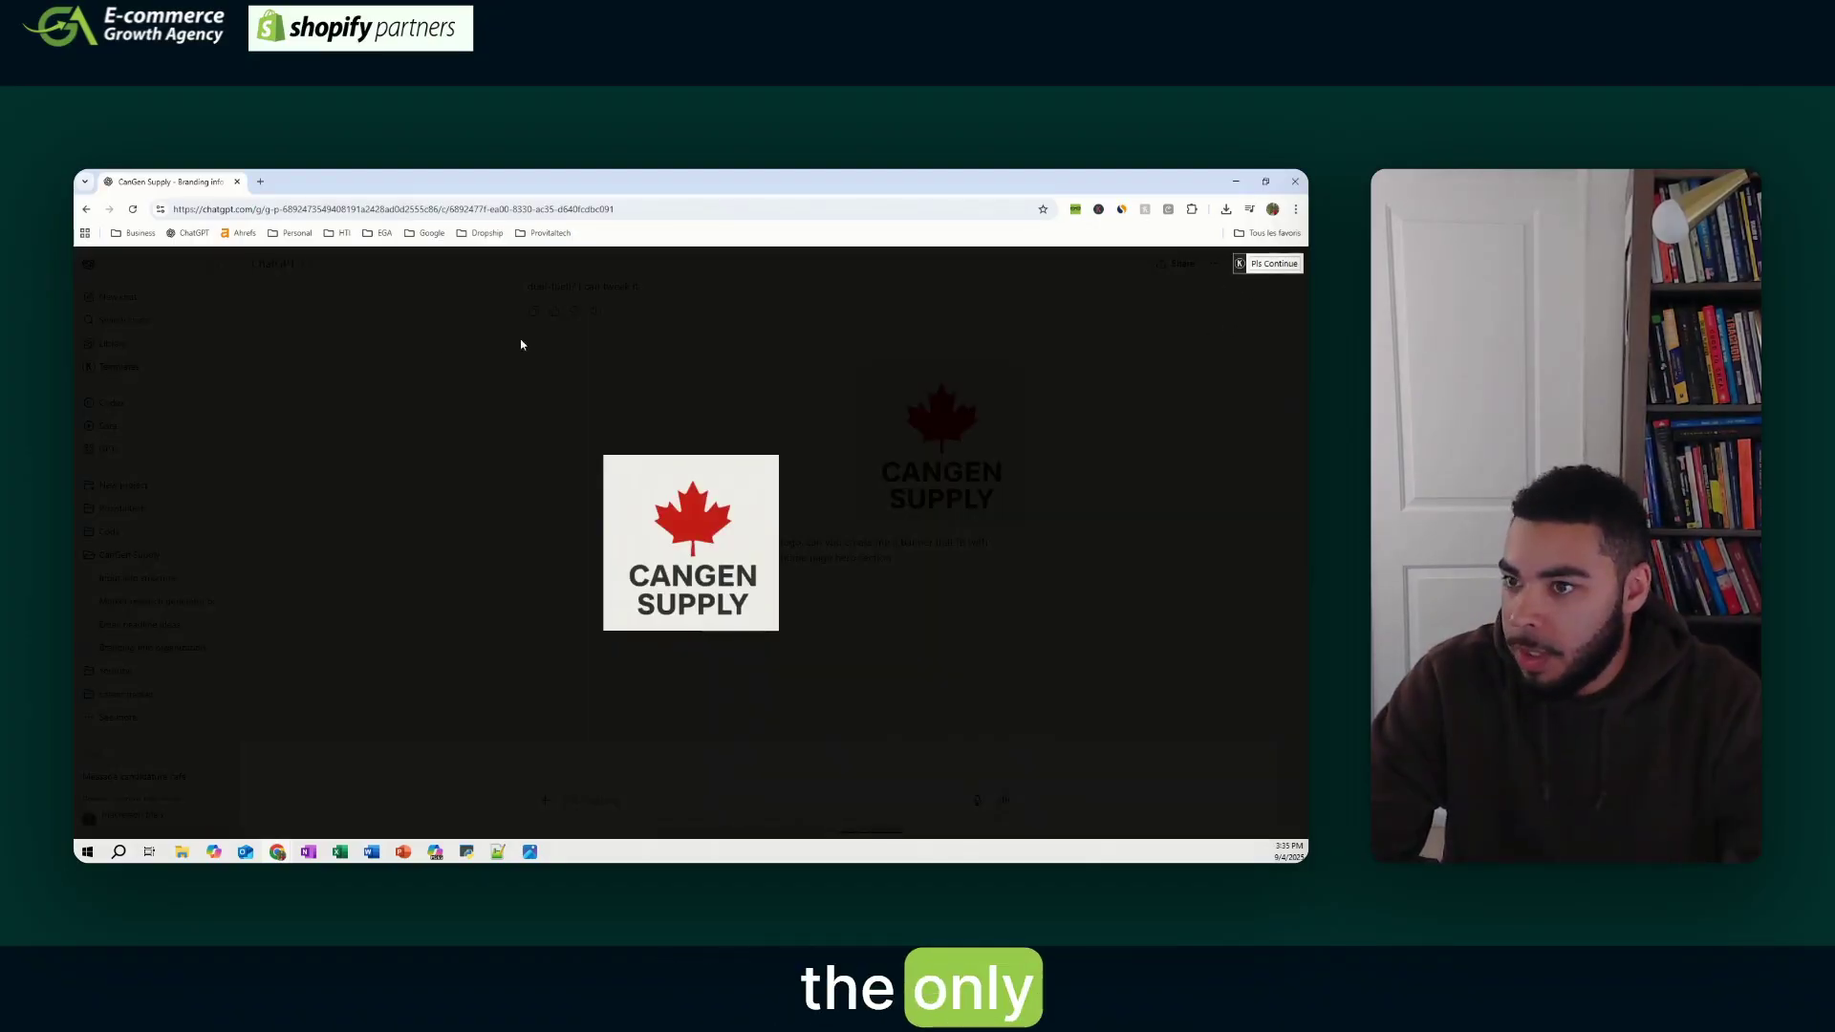
click(87, 210)
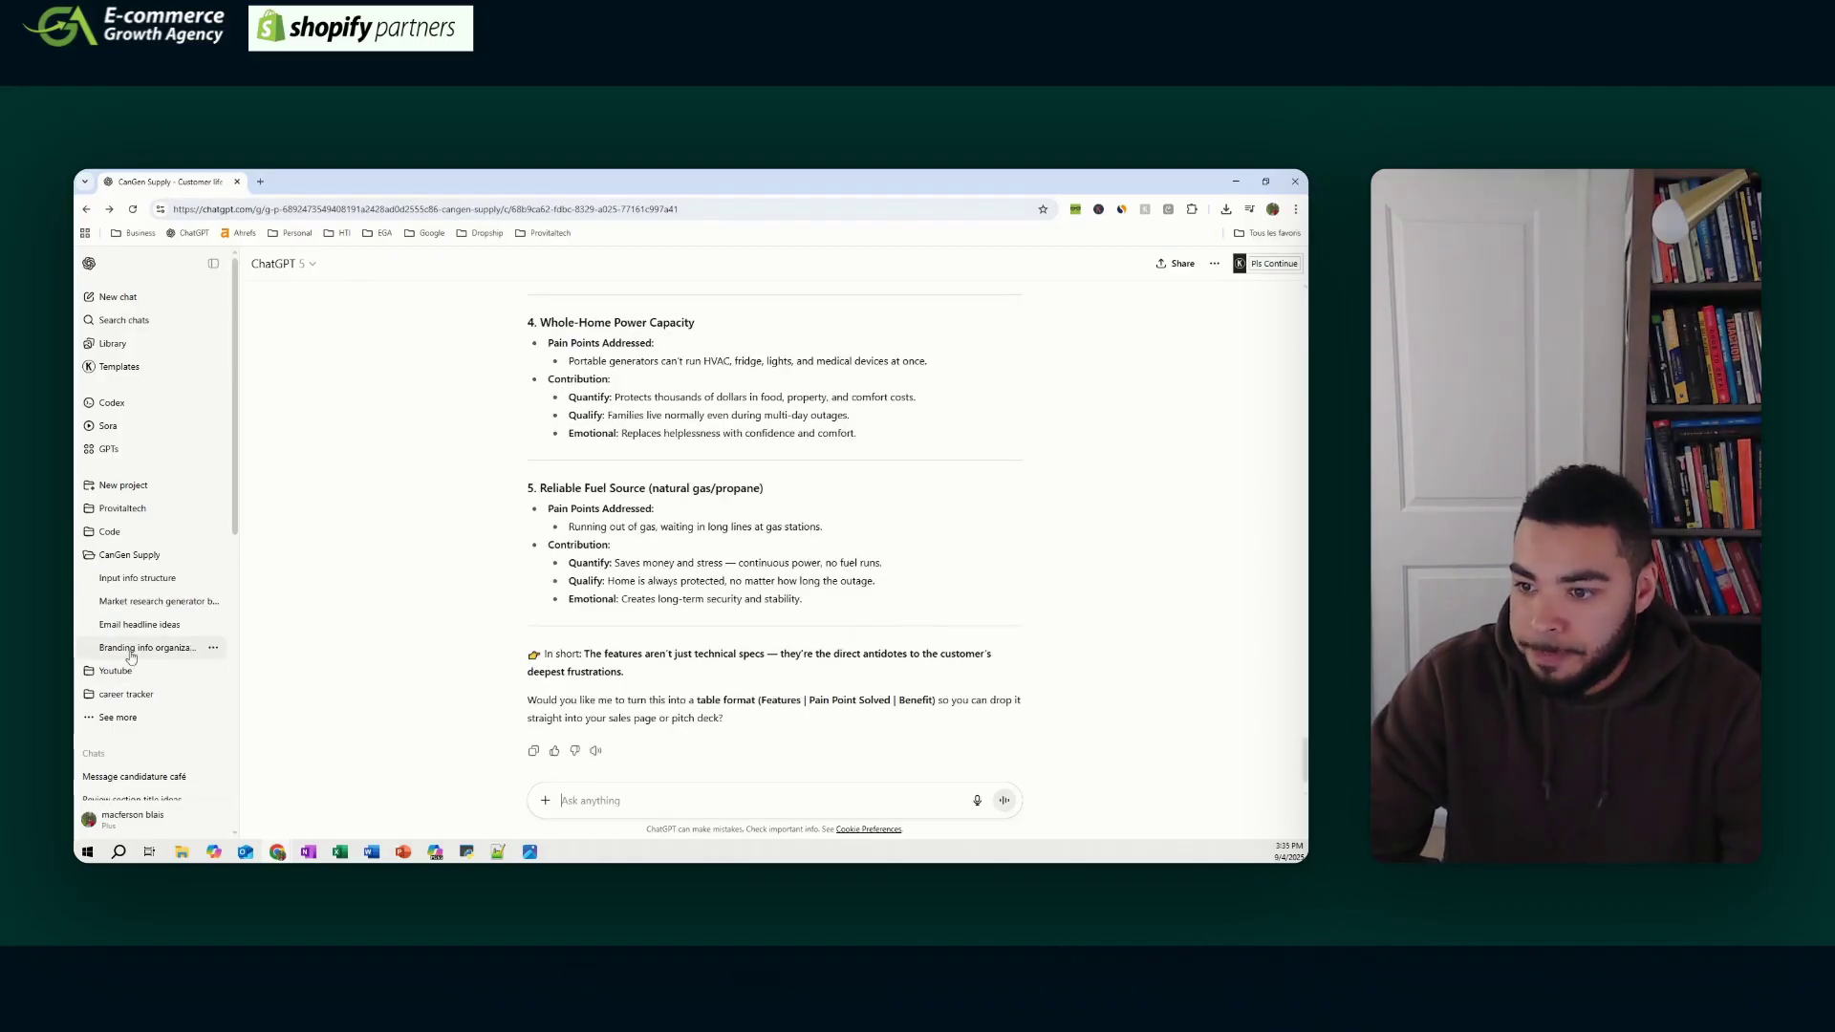
click(149, 647)
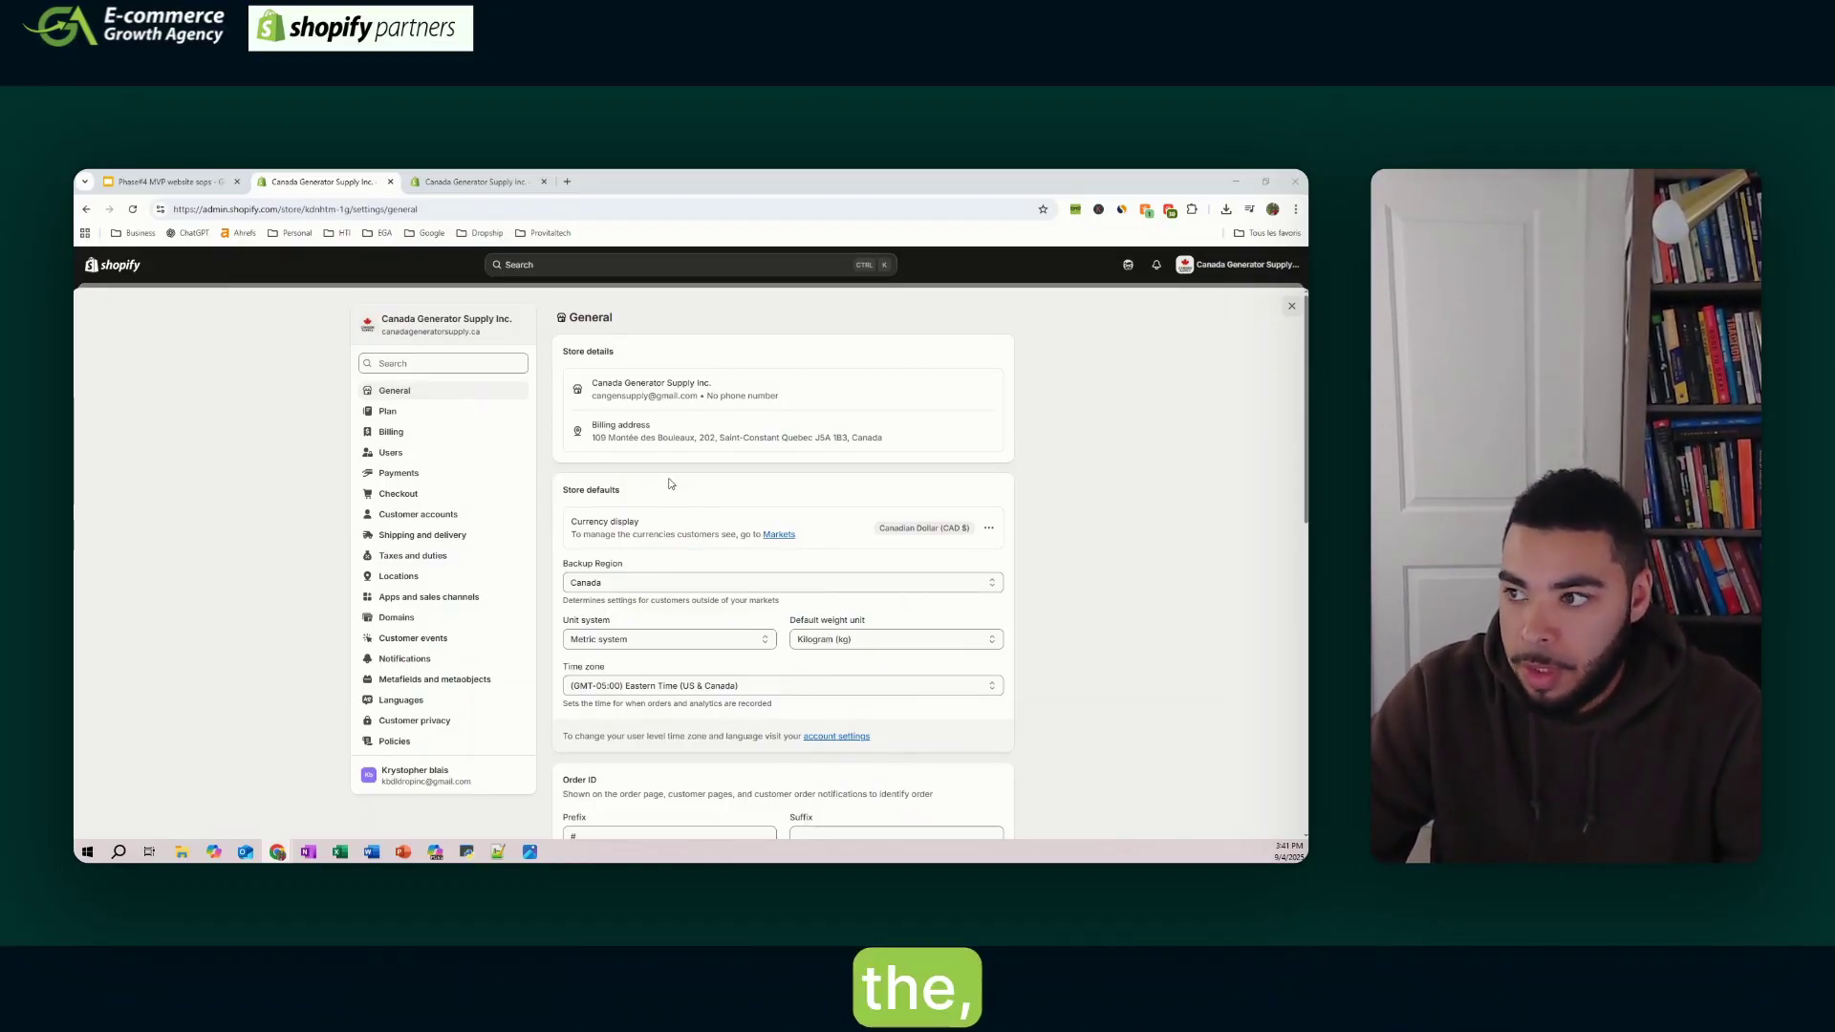
key(Escape)
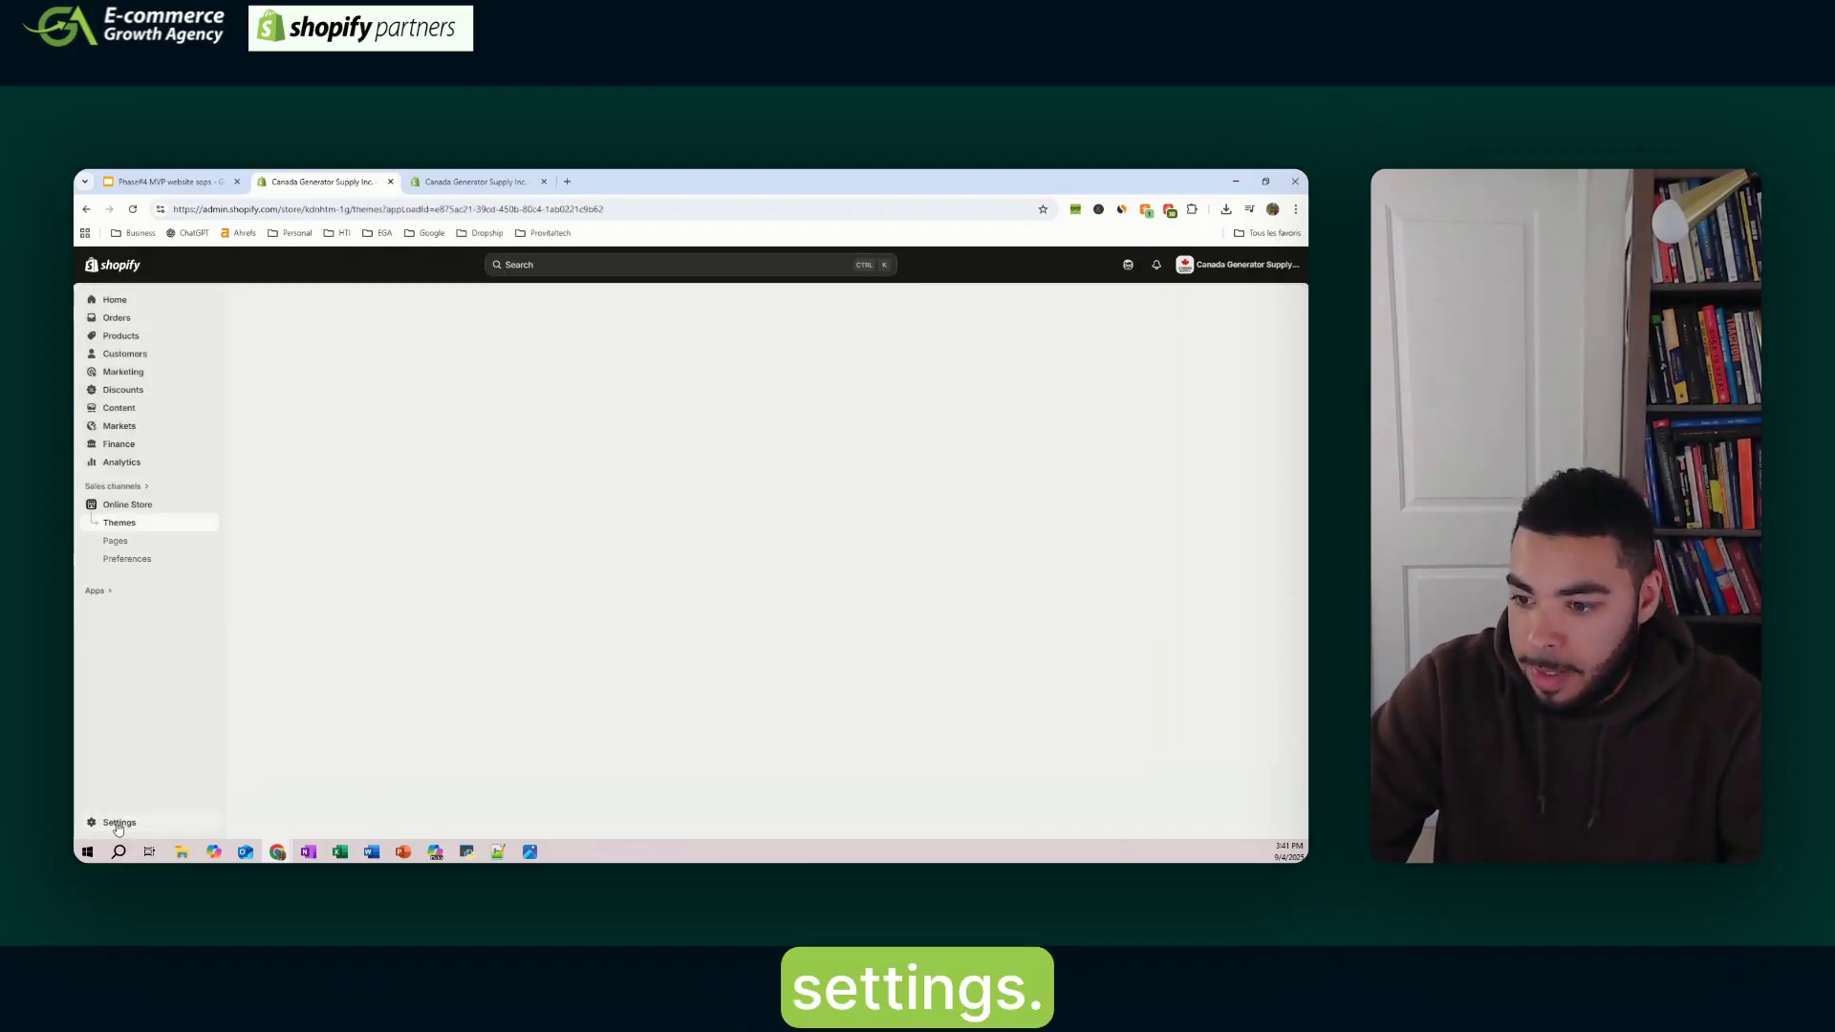
click(119, 822)
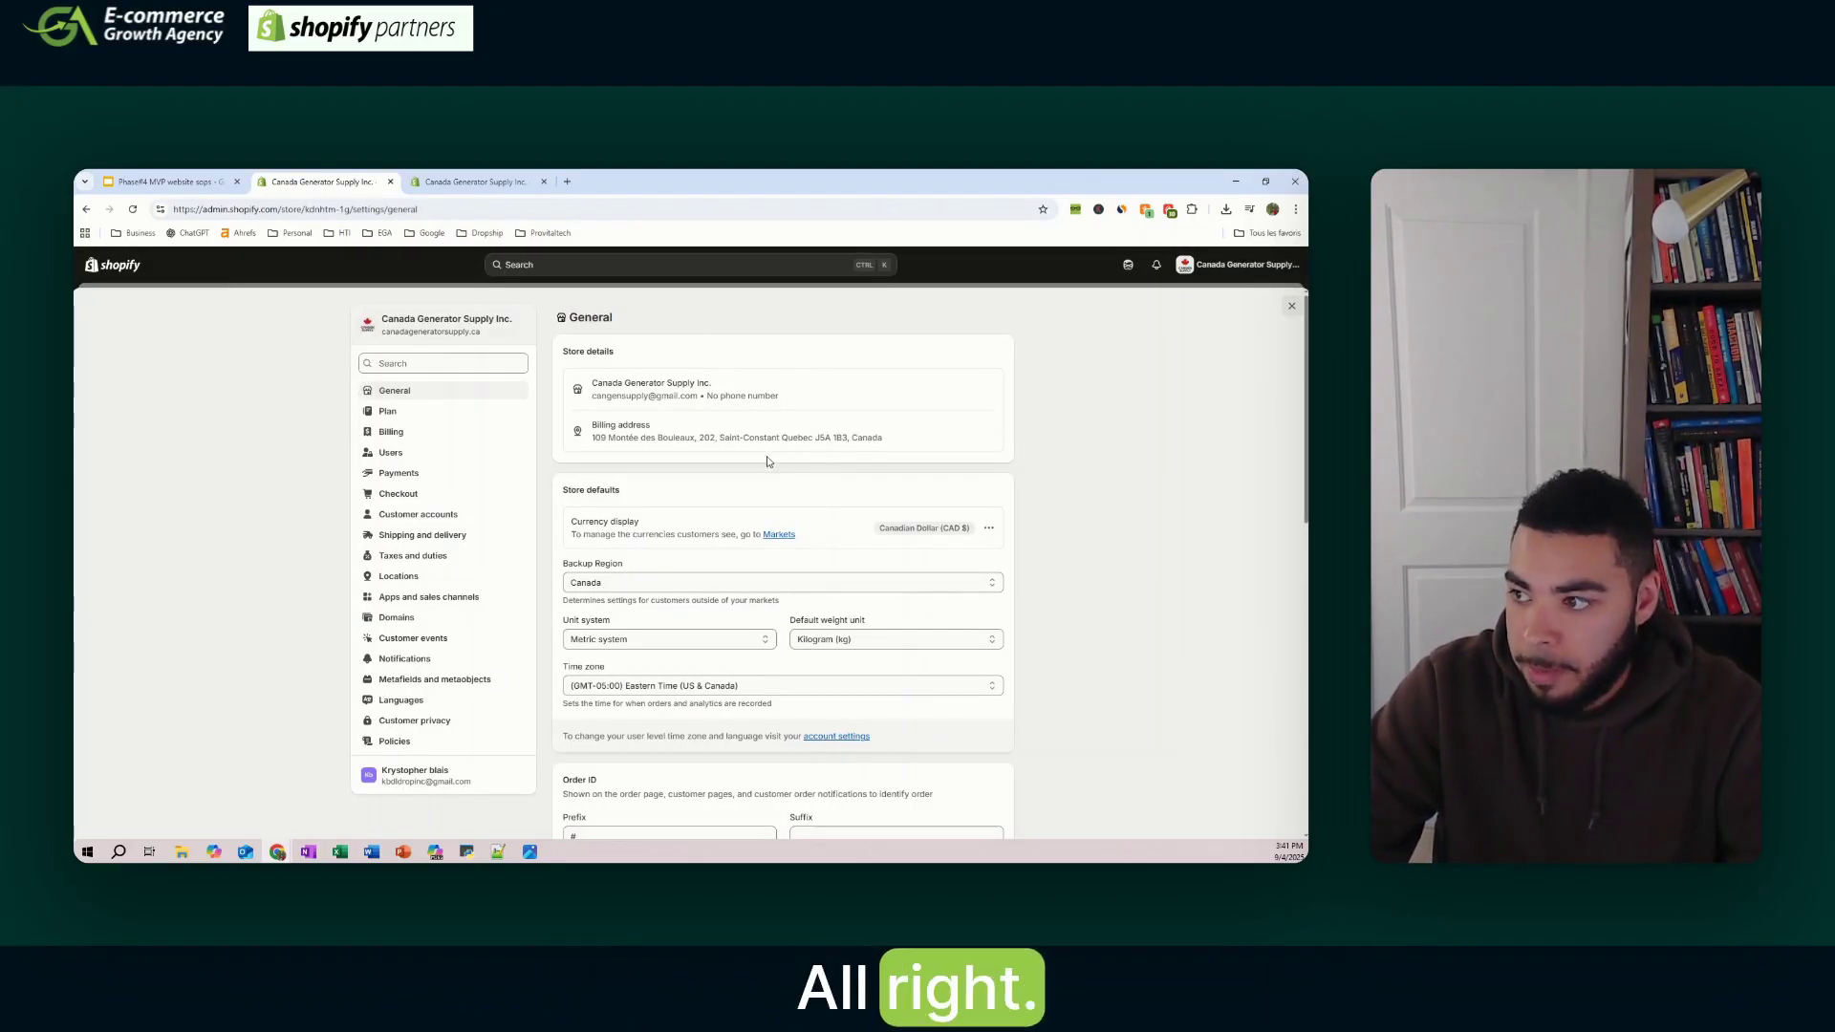
scroll(923, 411, down, 1)
scroll(1230, 439, down, 2)
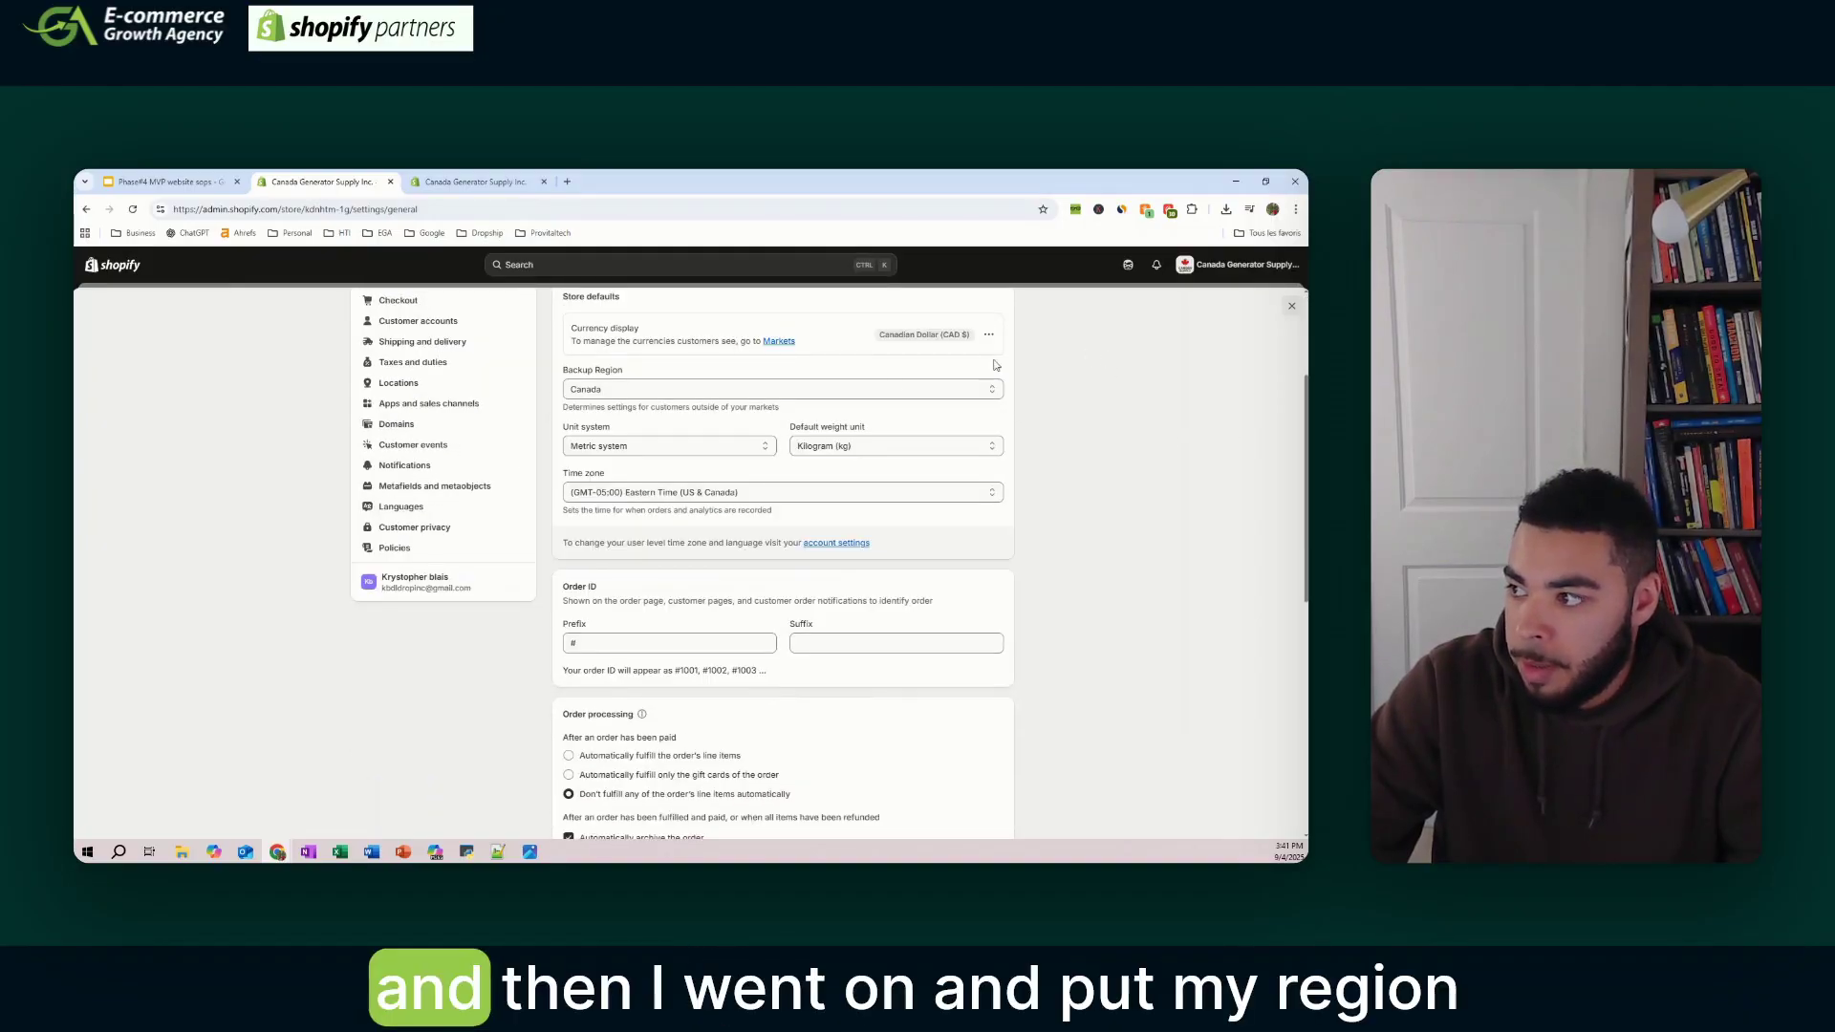
scroll(703, 476, up, 1)
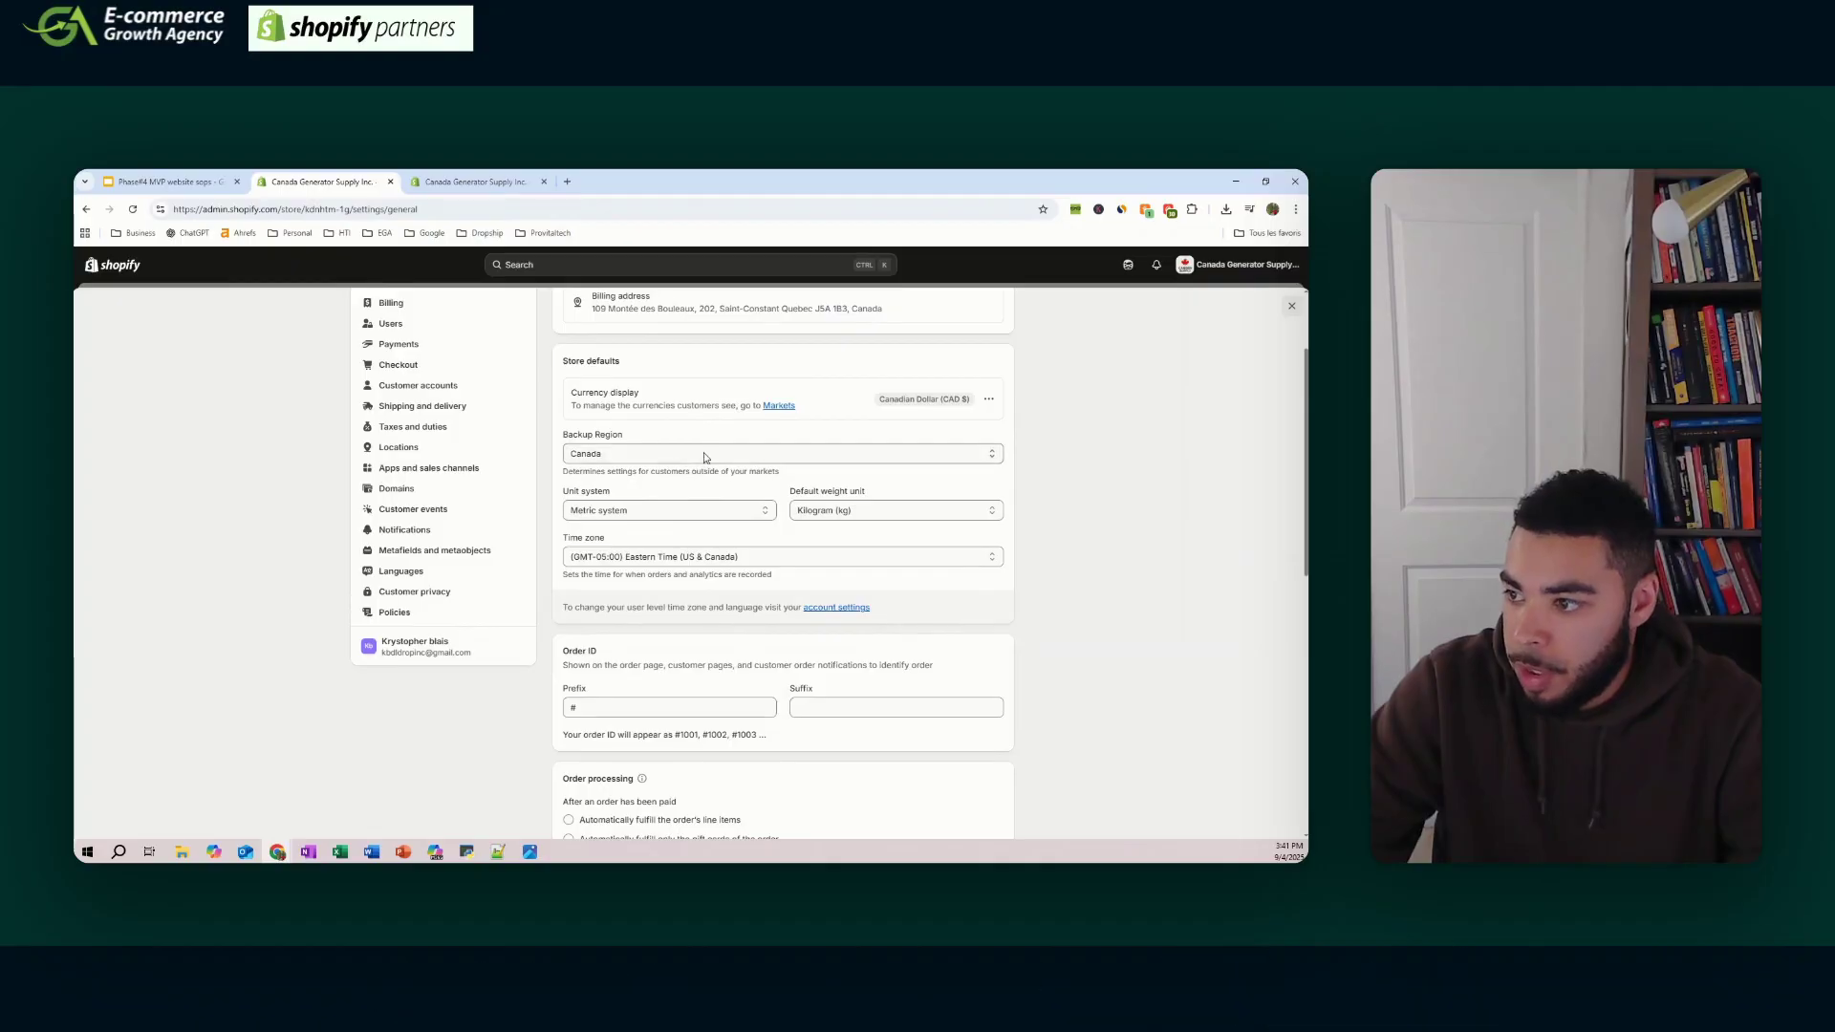
scroll(706, 458, down, 1)
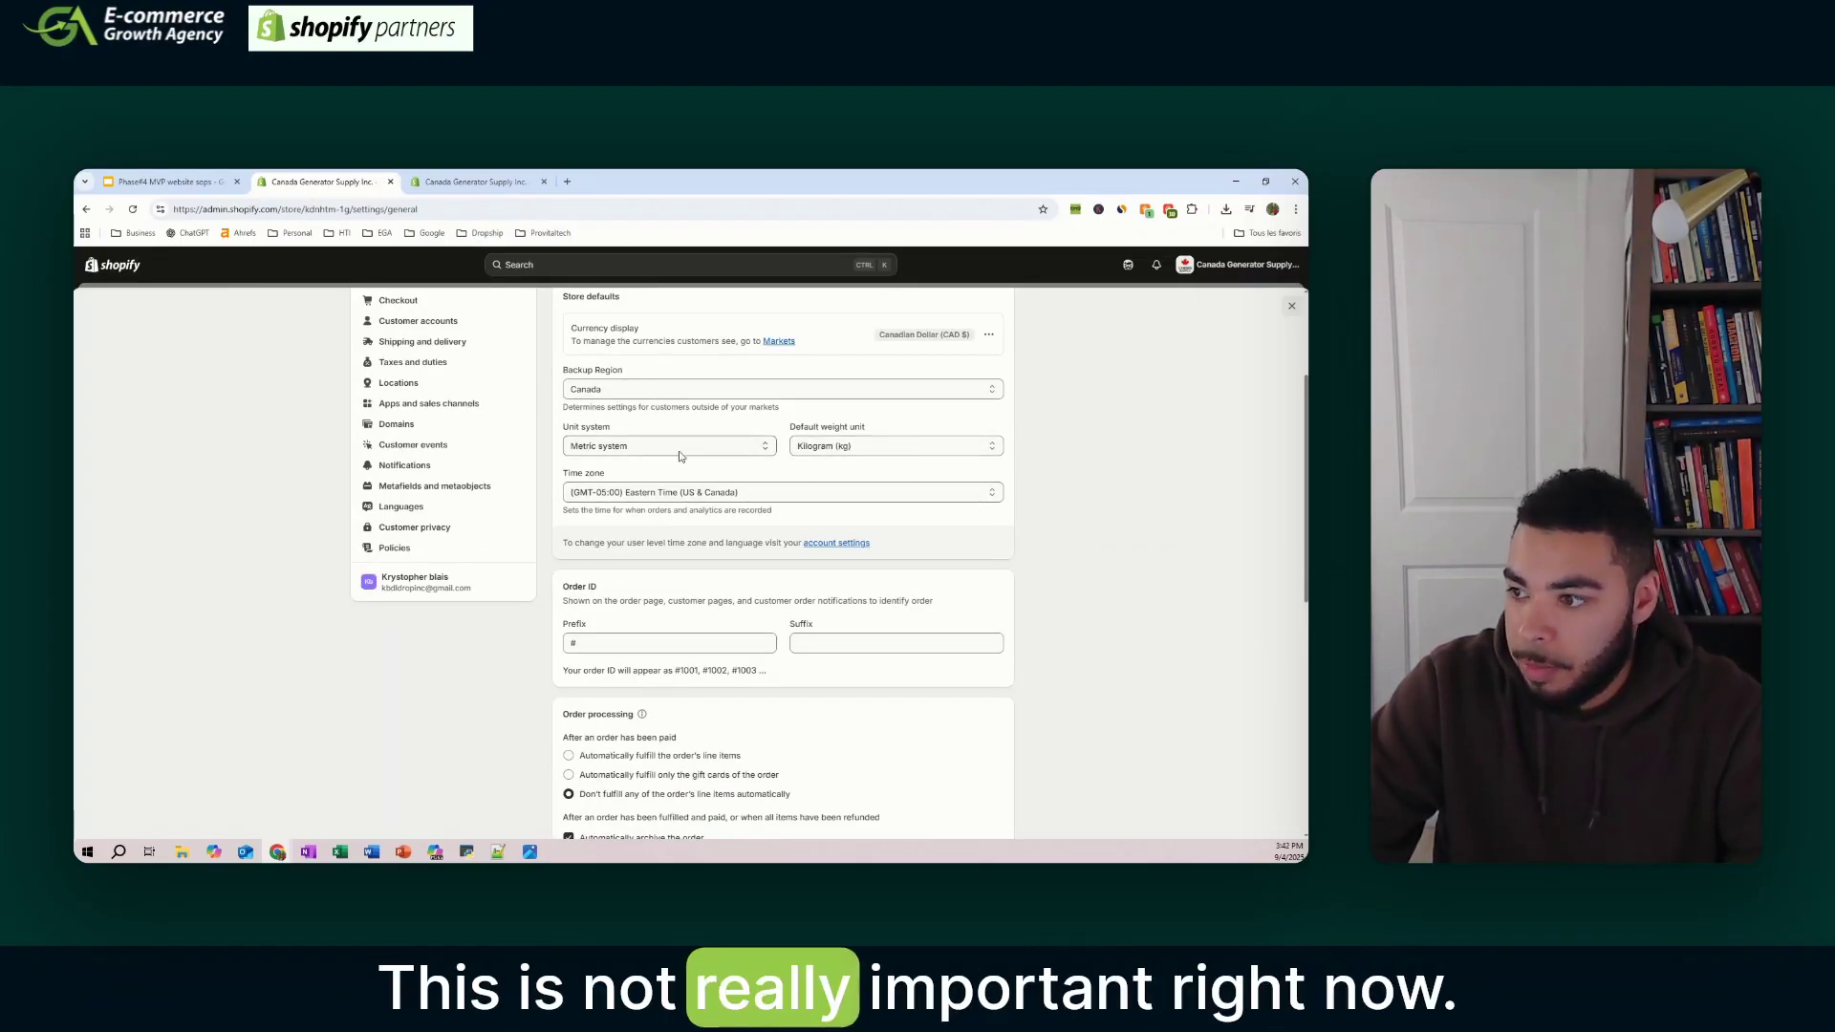
scroll(768, 434, down, 1)
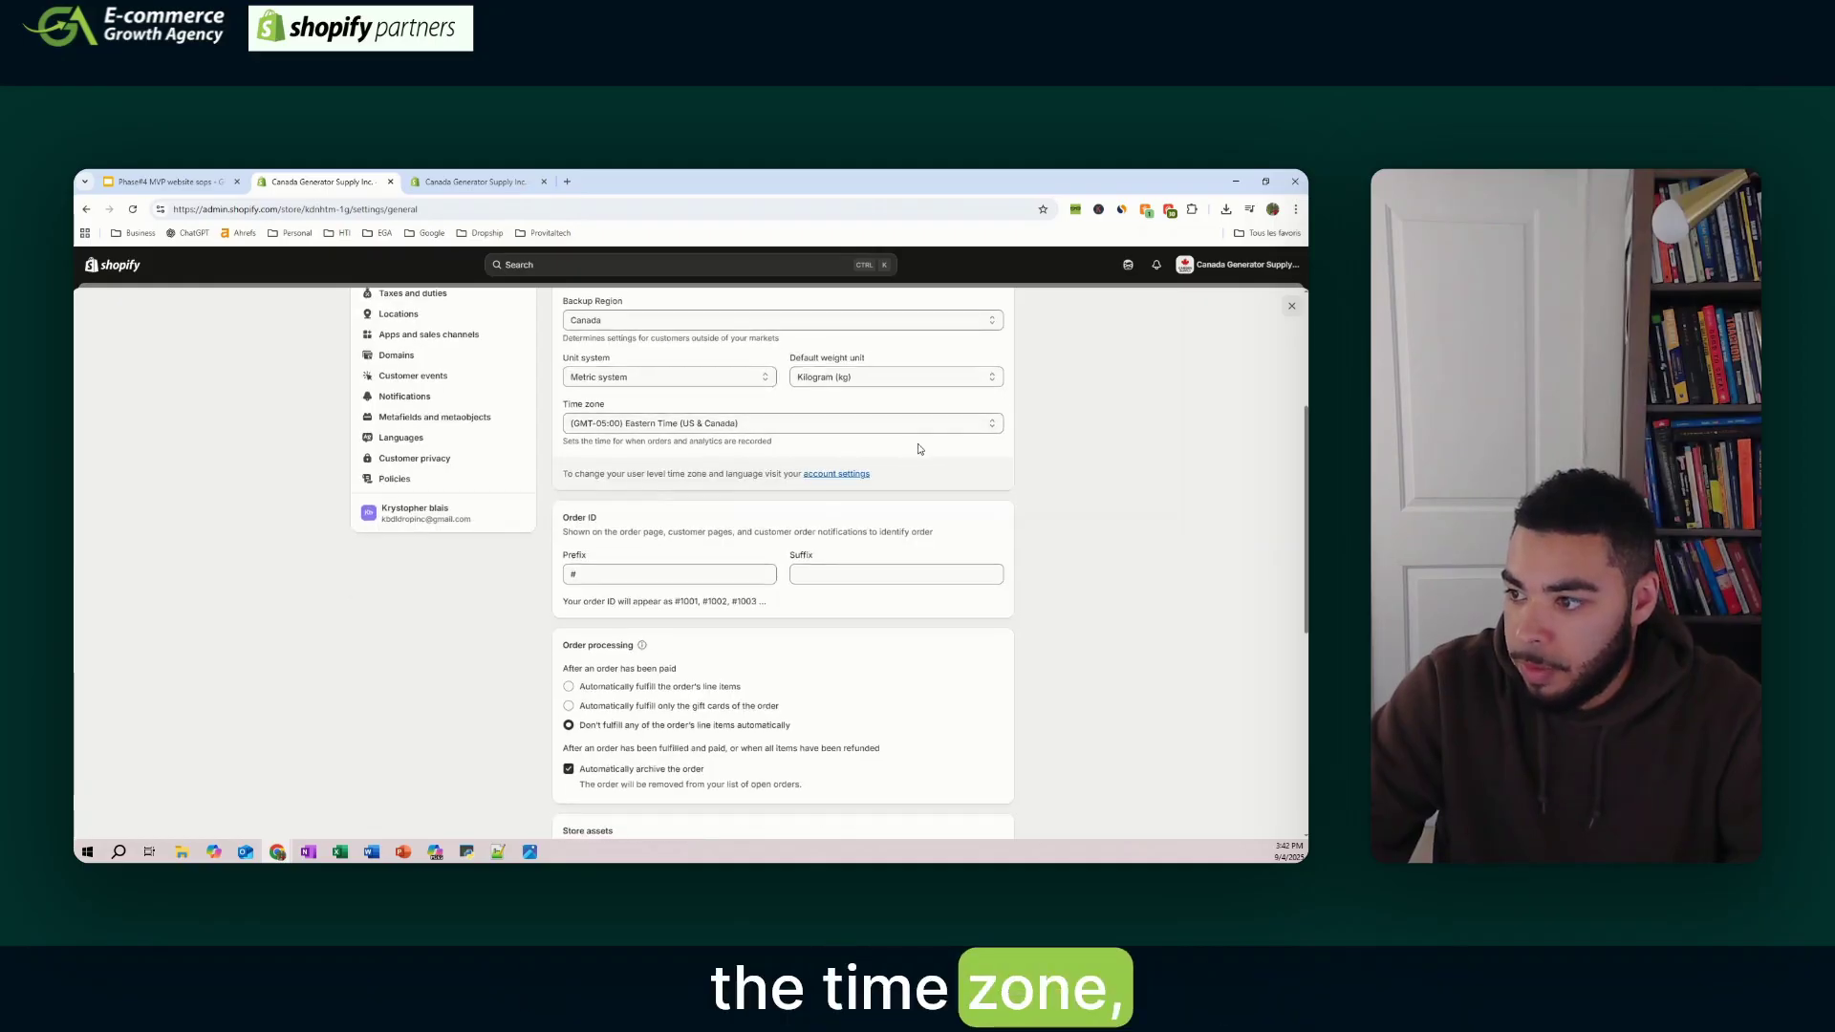
scroll(915, 448, down, 3)
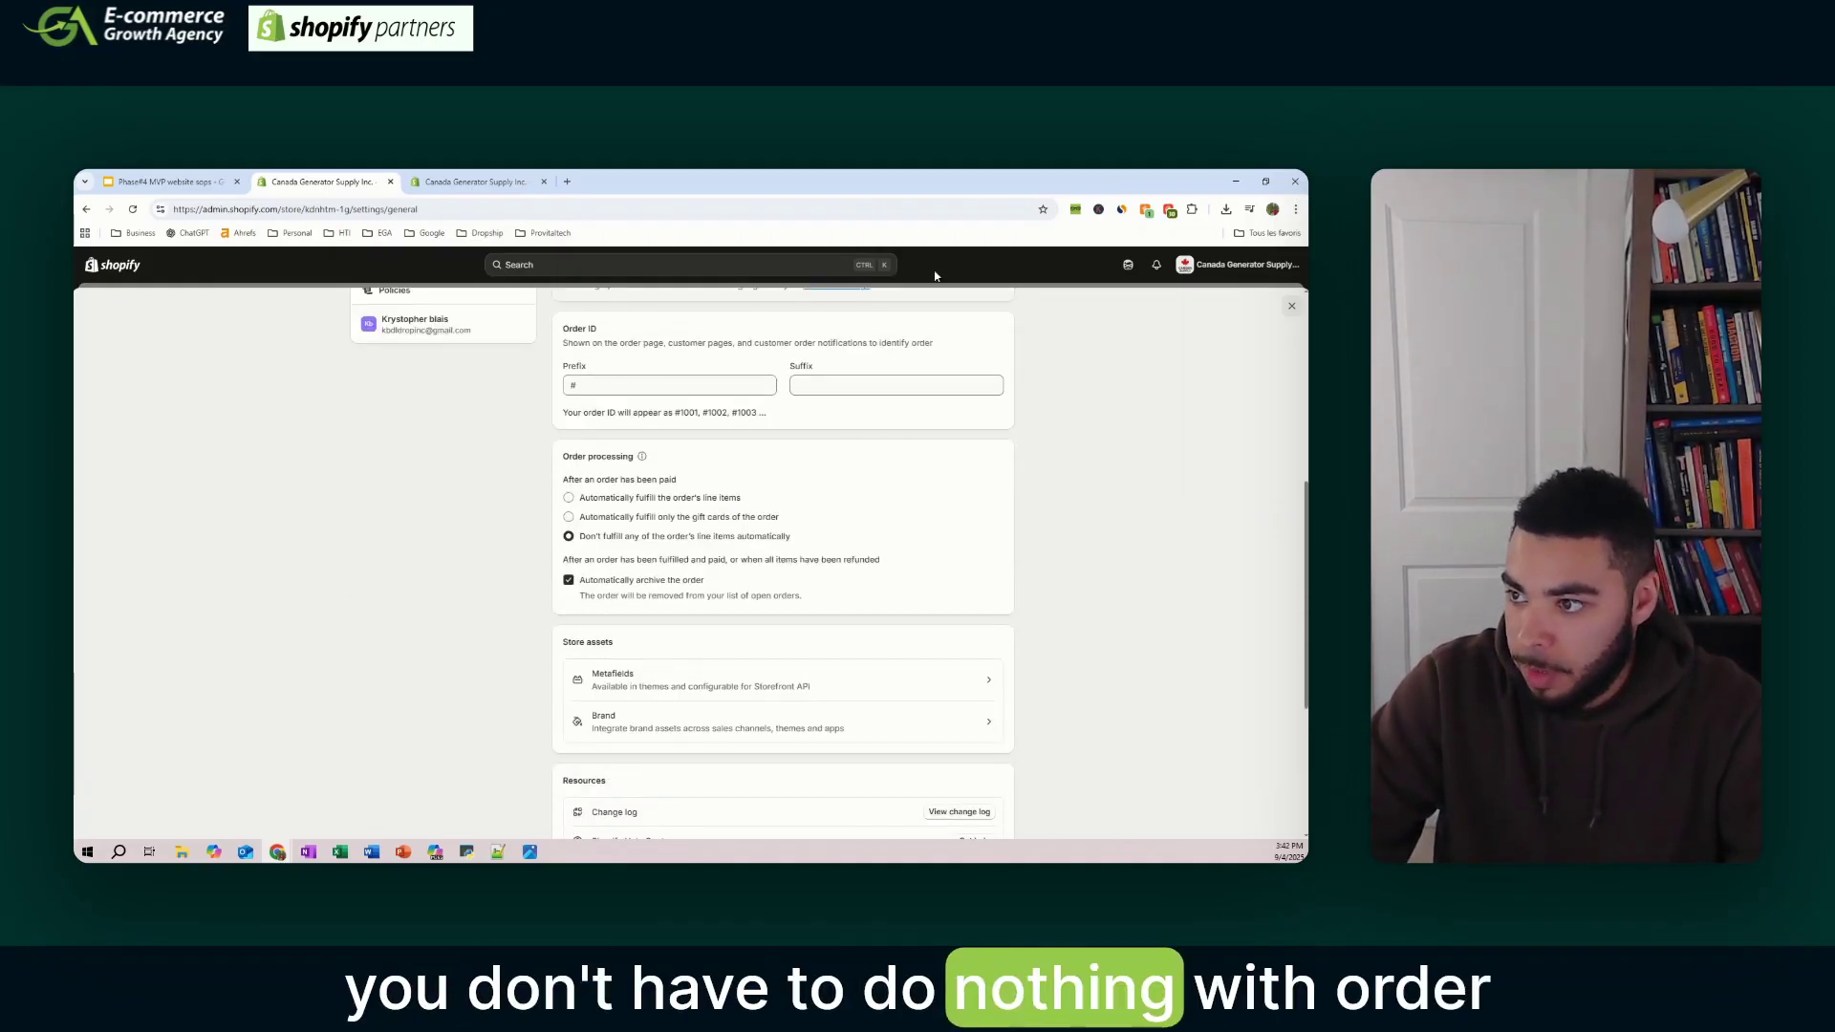
scroll(949, 459, down, 2)
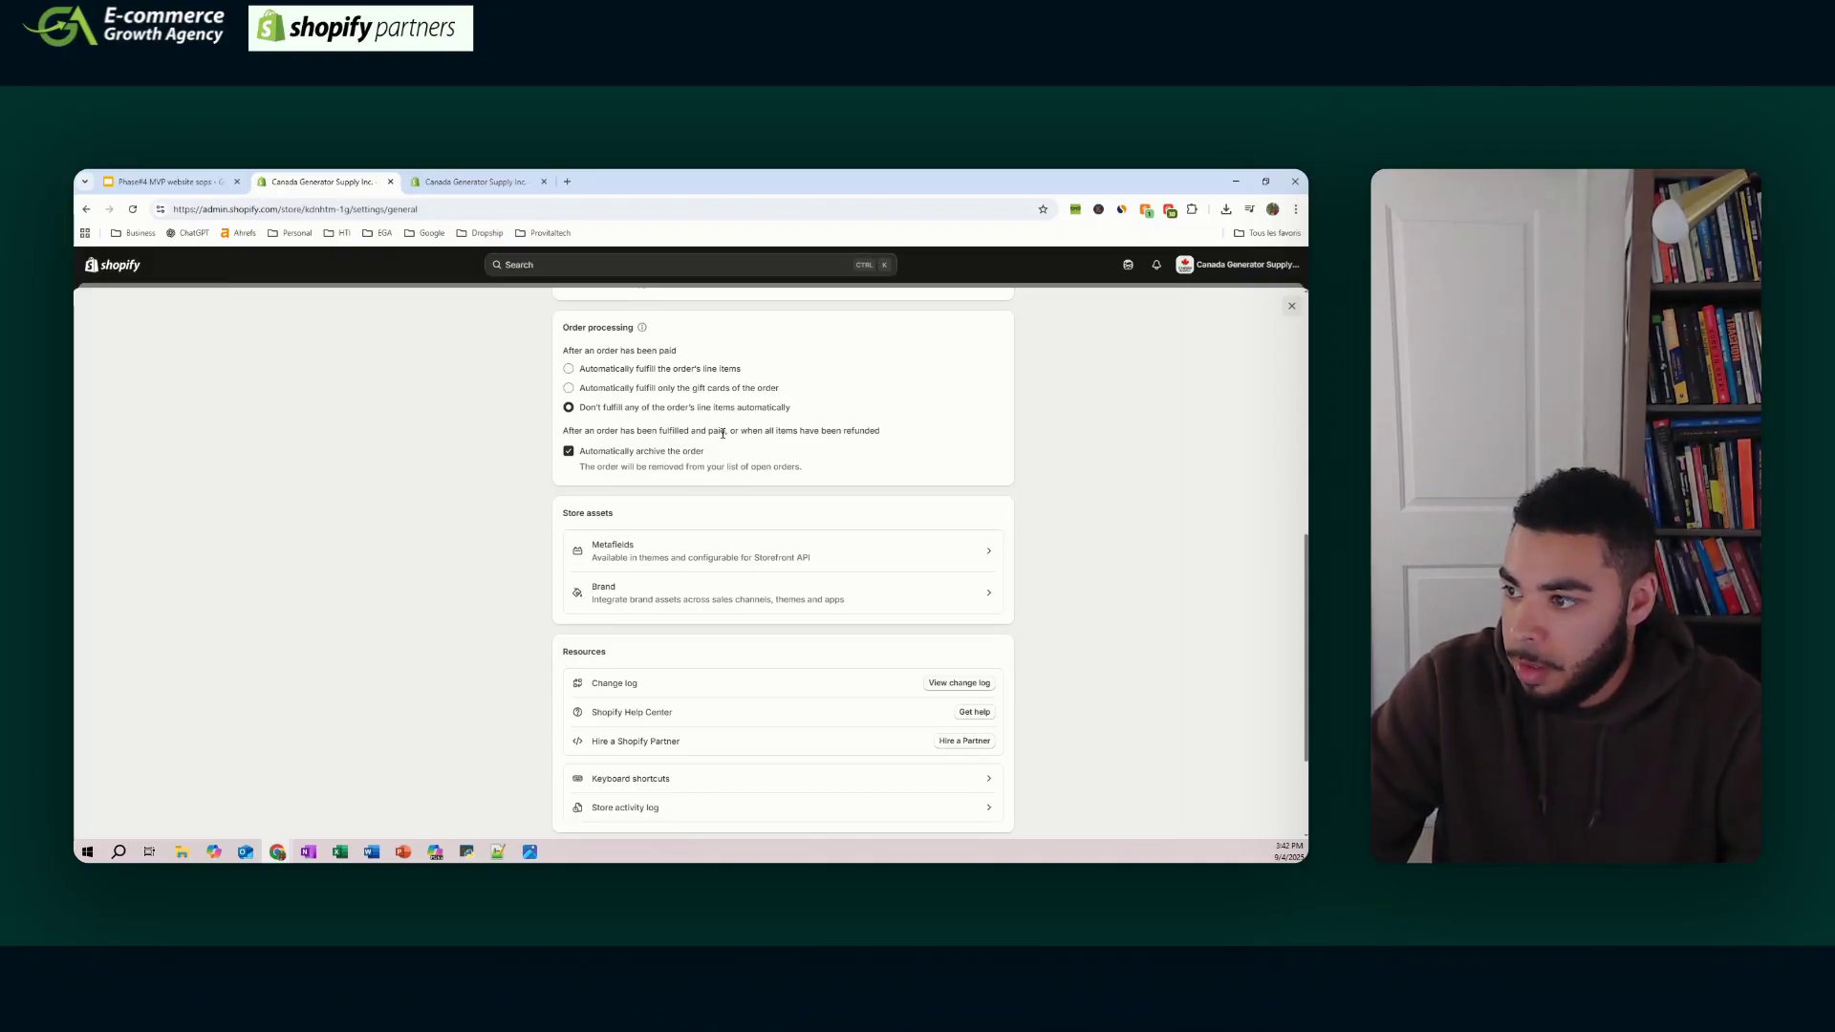
scroll(835, 436, down, 2)
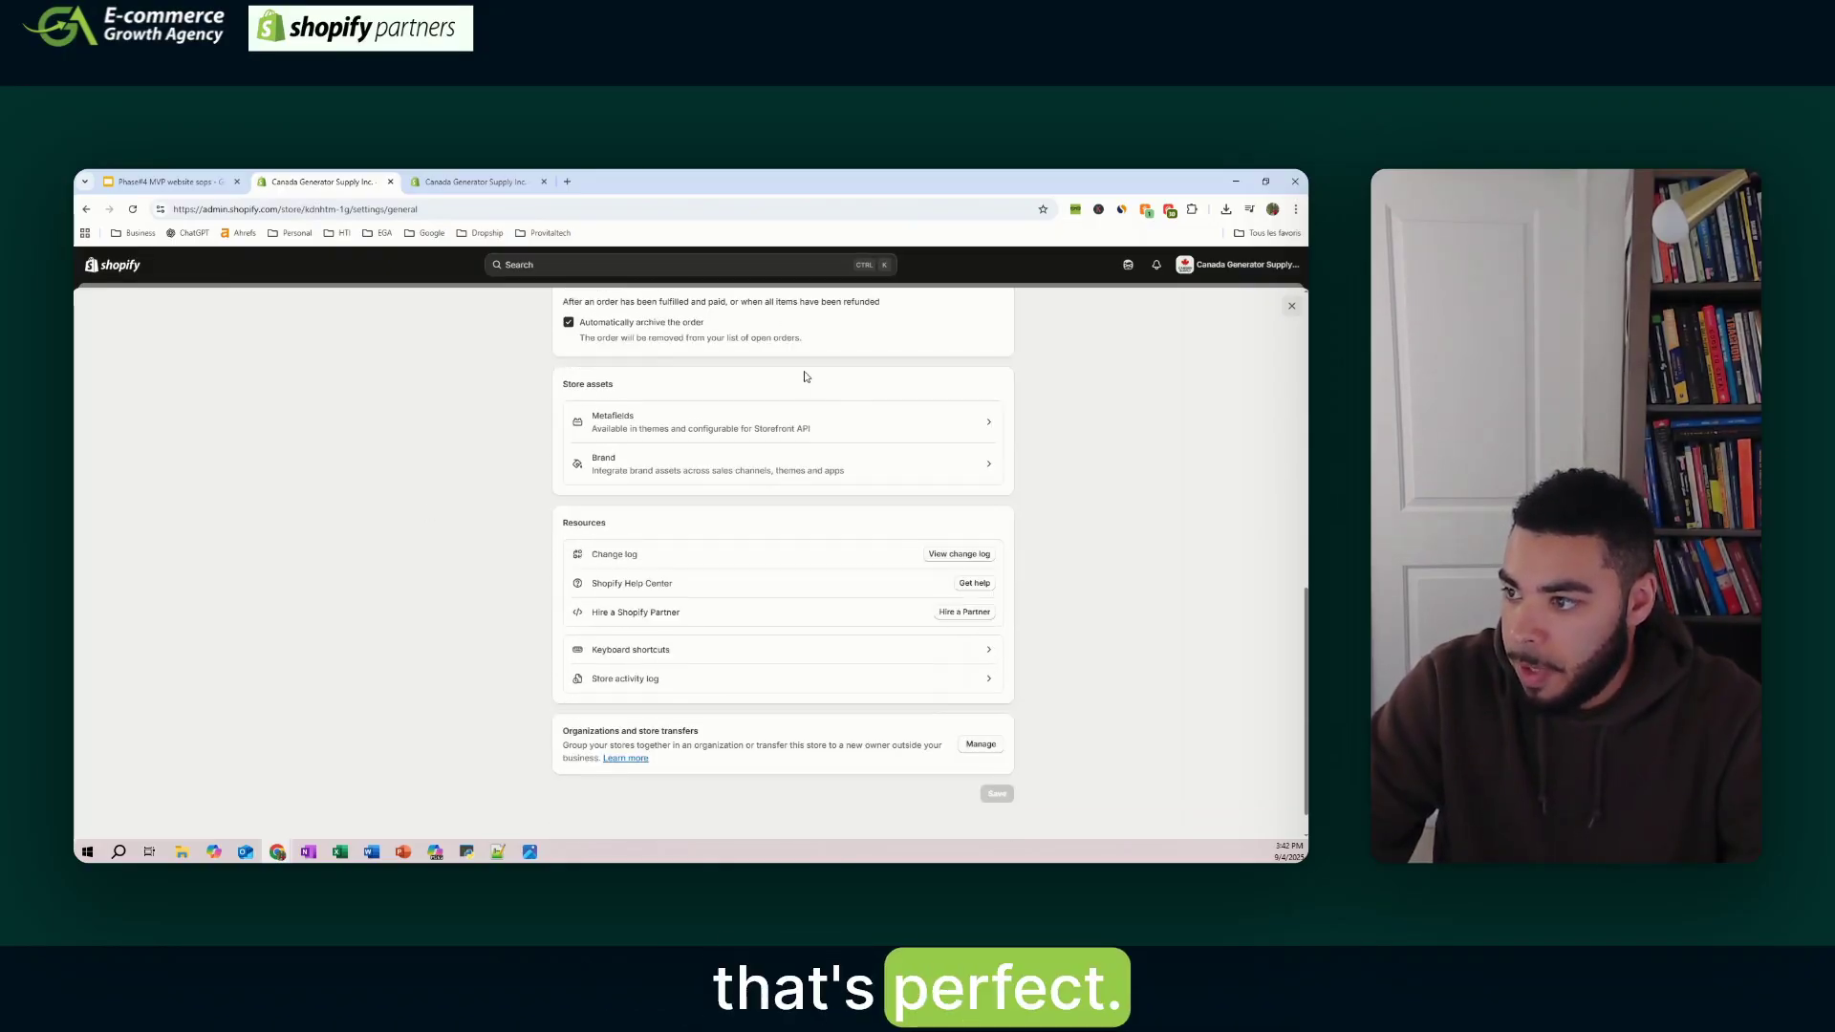
scroll(774, 478, down, 1)
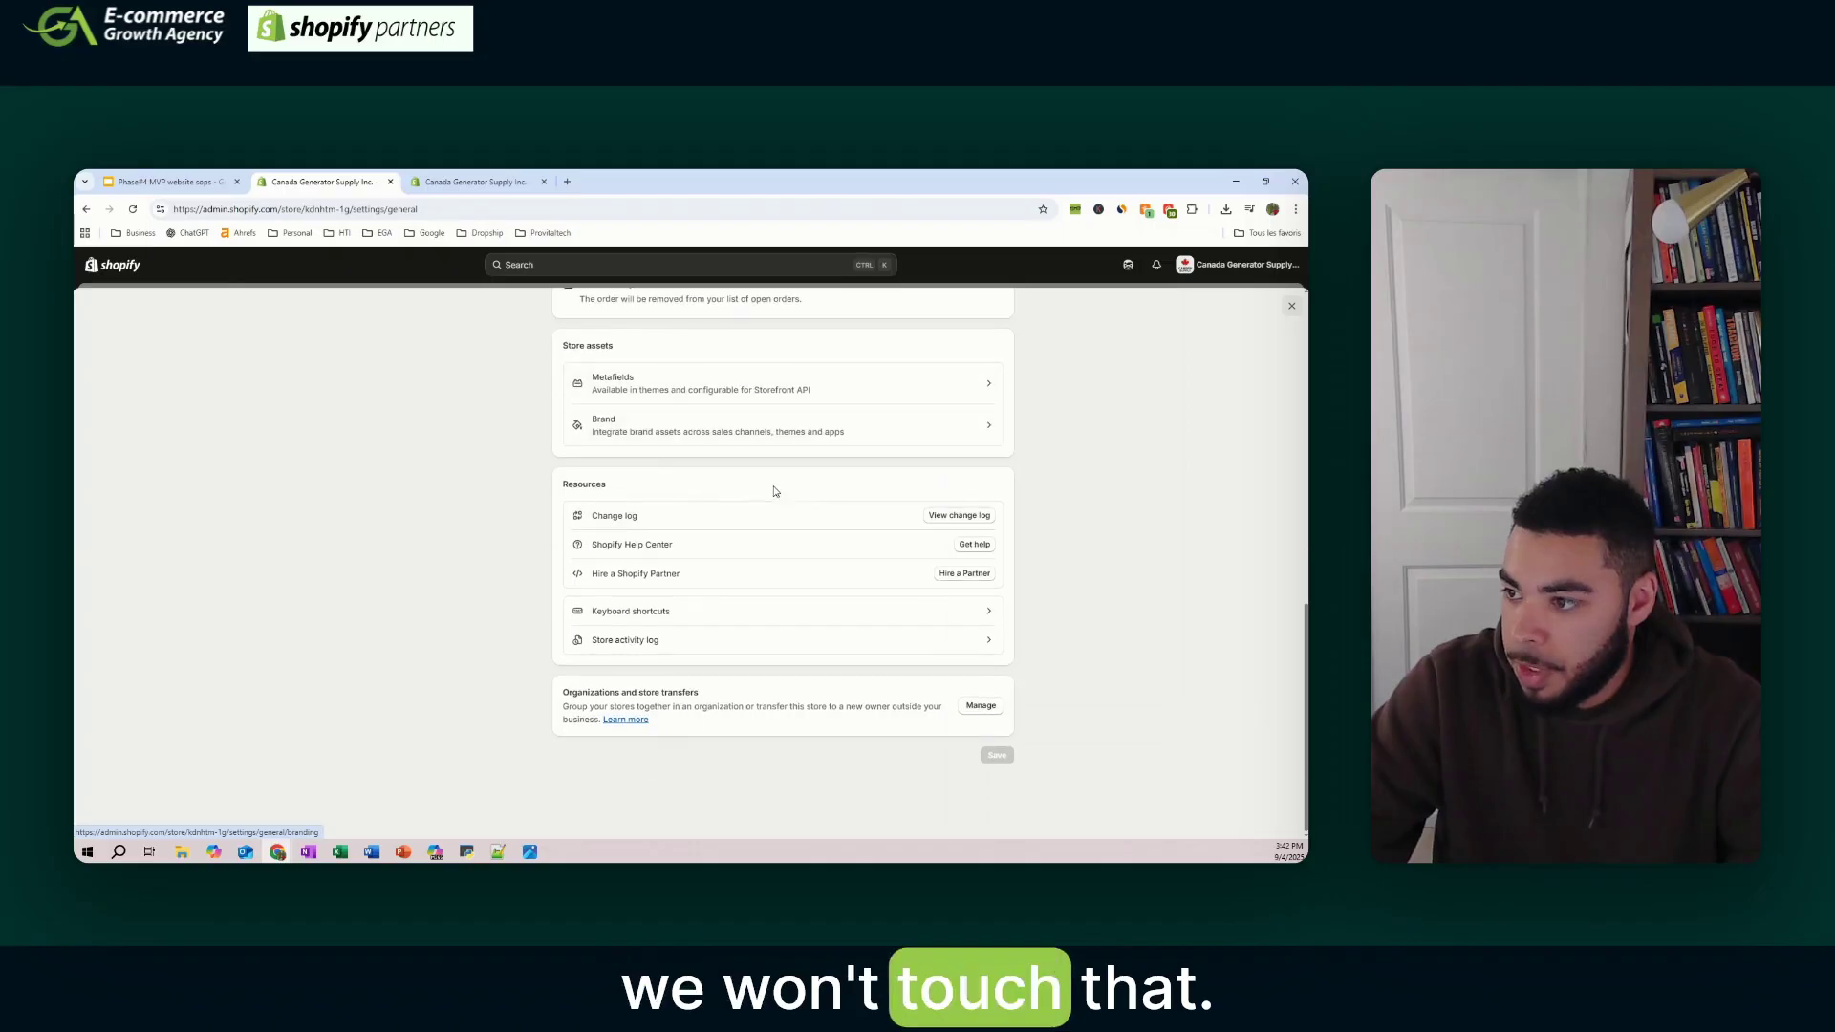
- In brand assets, set the primary brand colour to white (#FFFFFF)
click(749, 426)
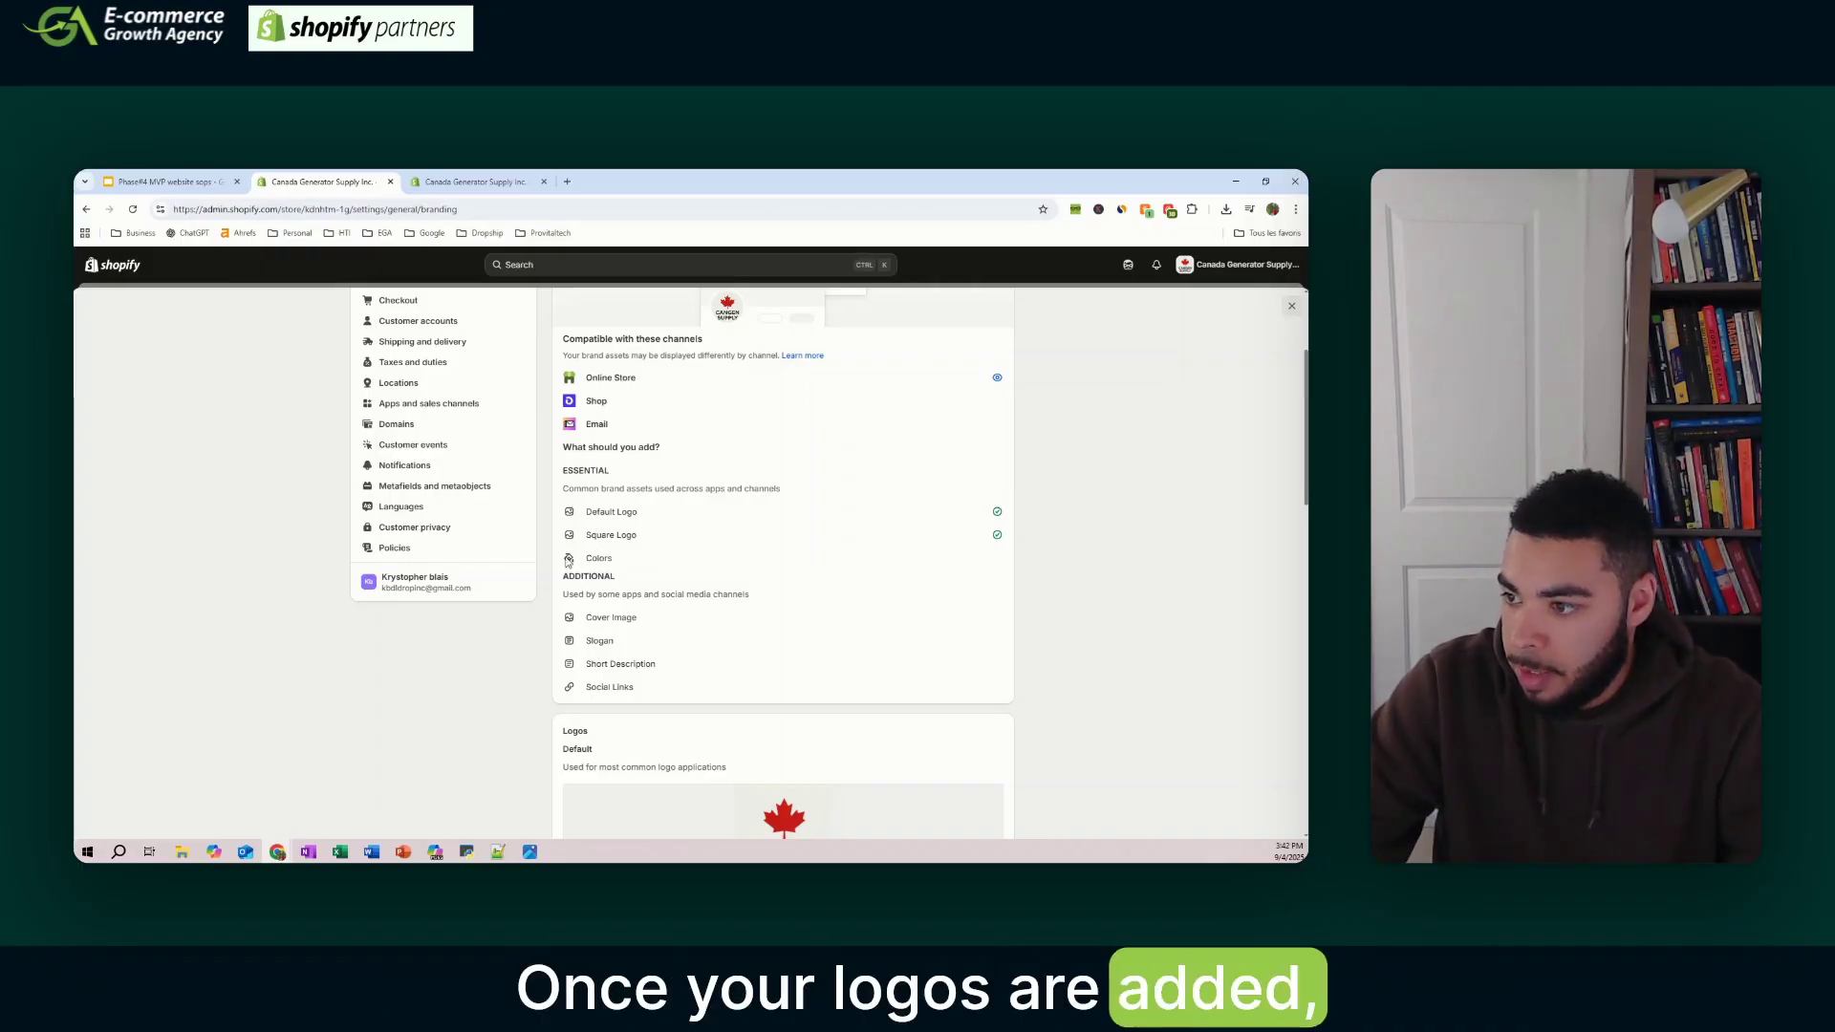
scroll(834, 498, down, 10)
scroll(835, 498, down, 2)
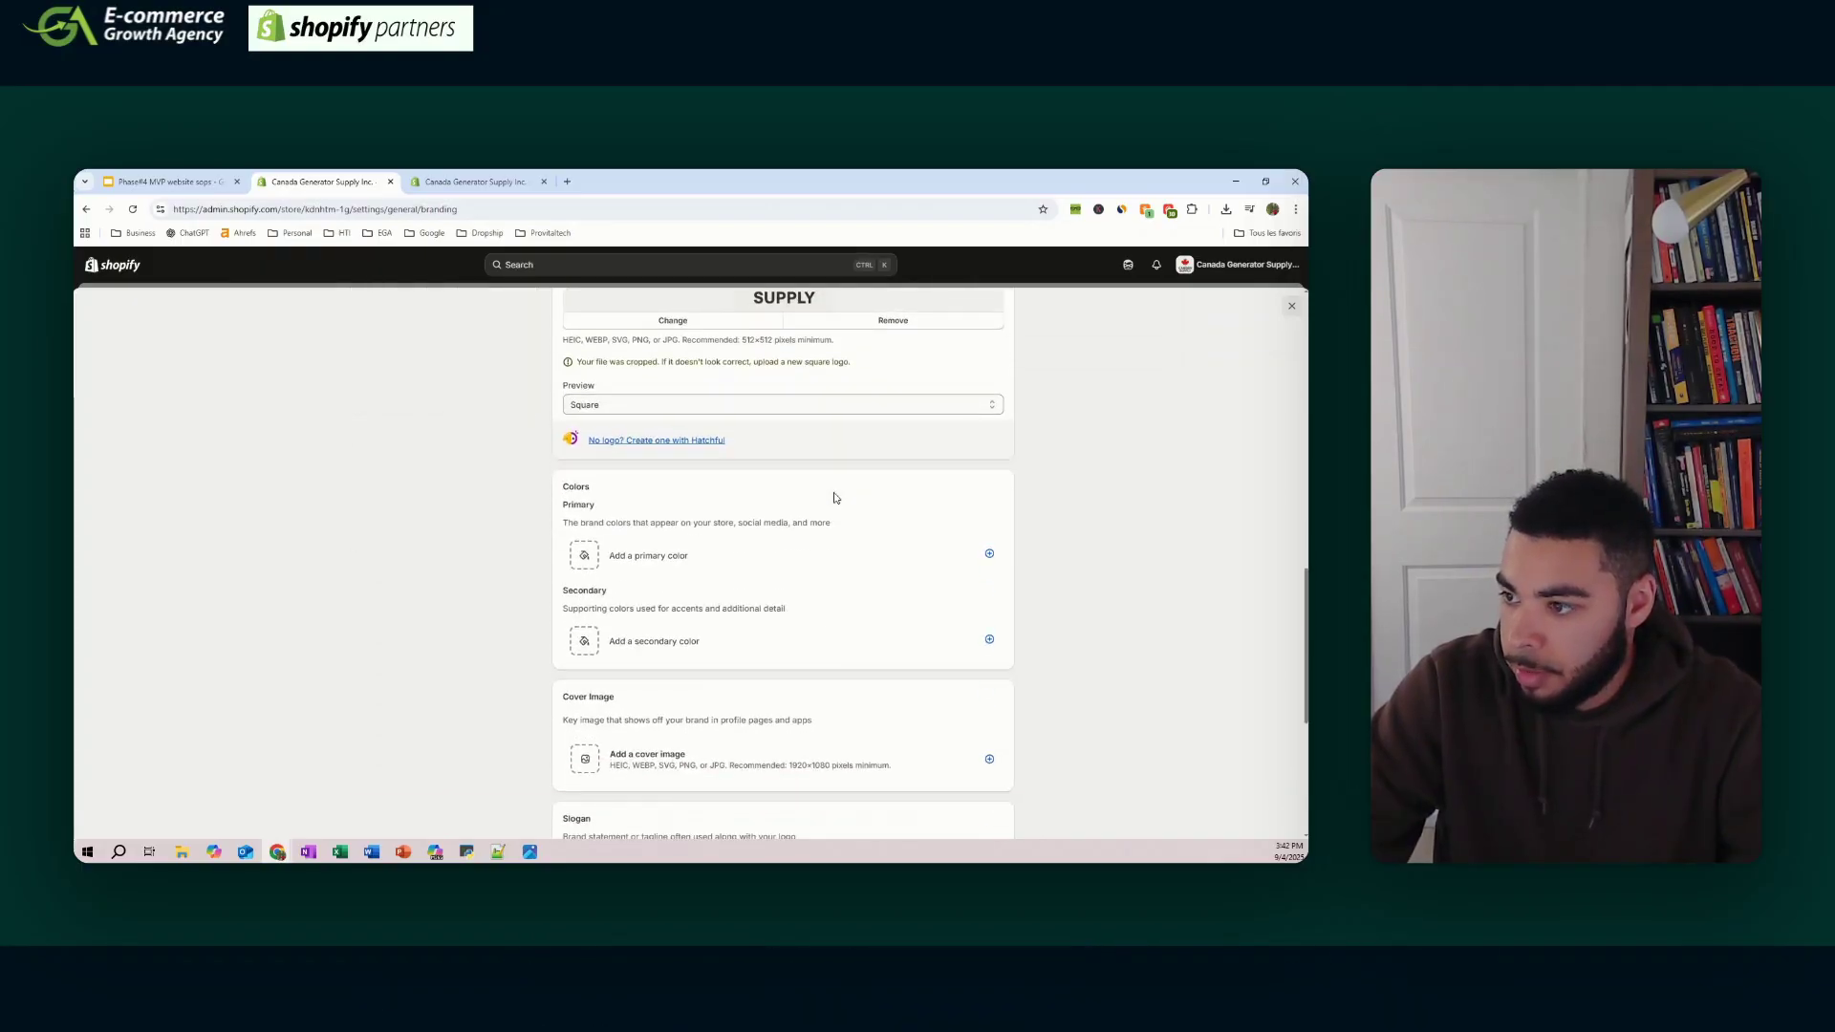
click(672, 493)
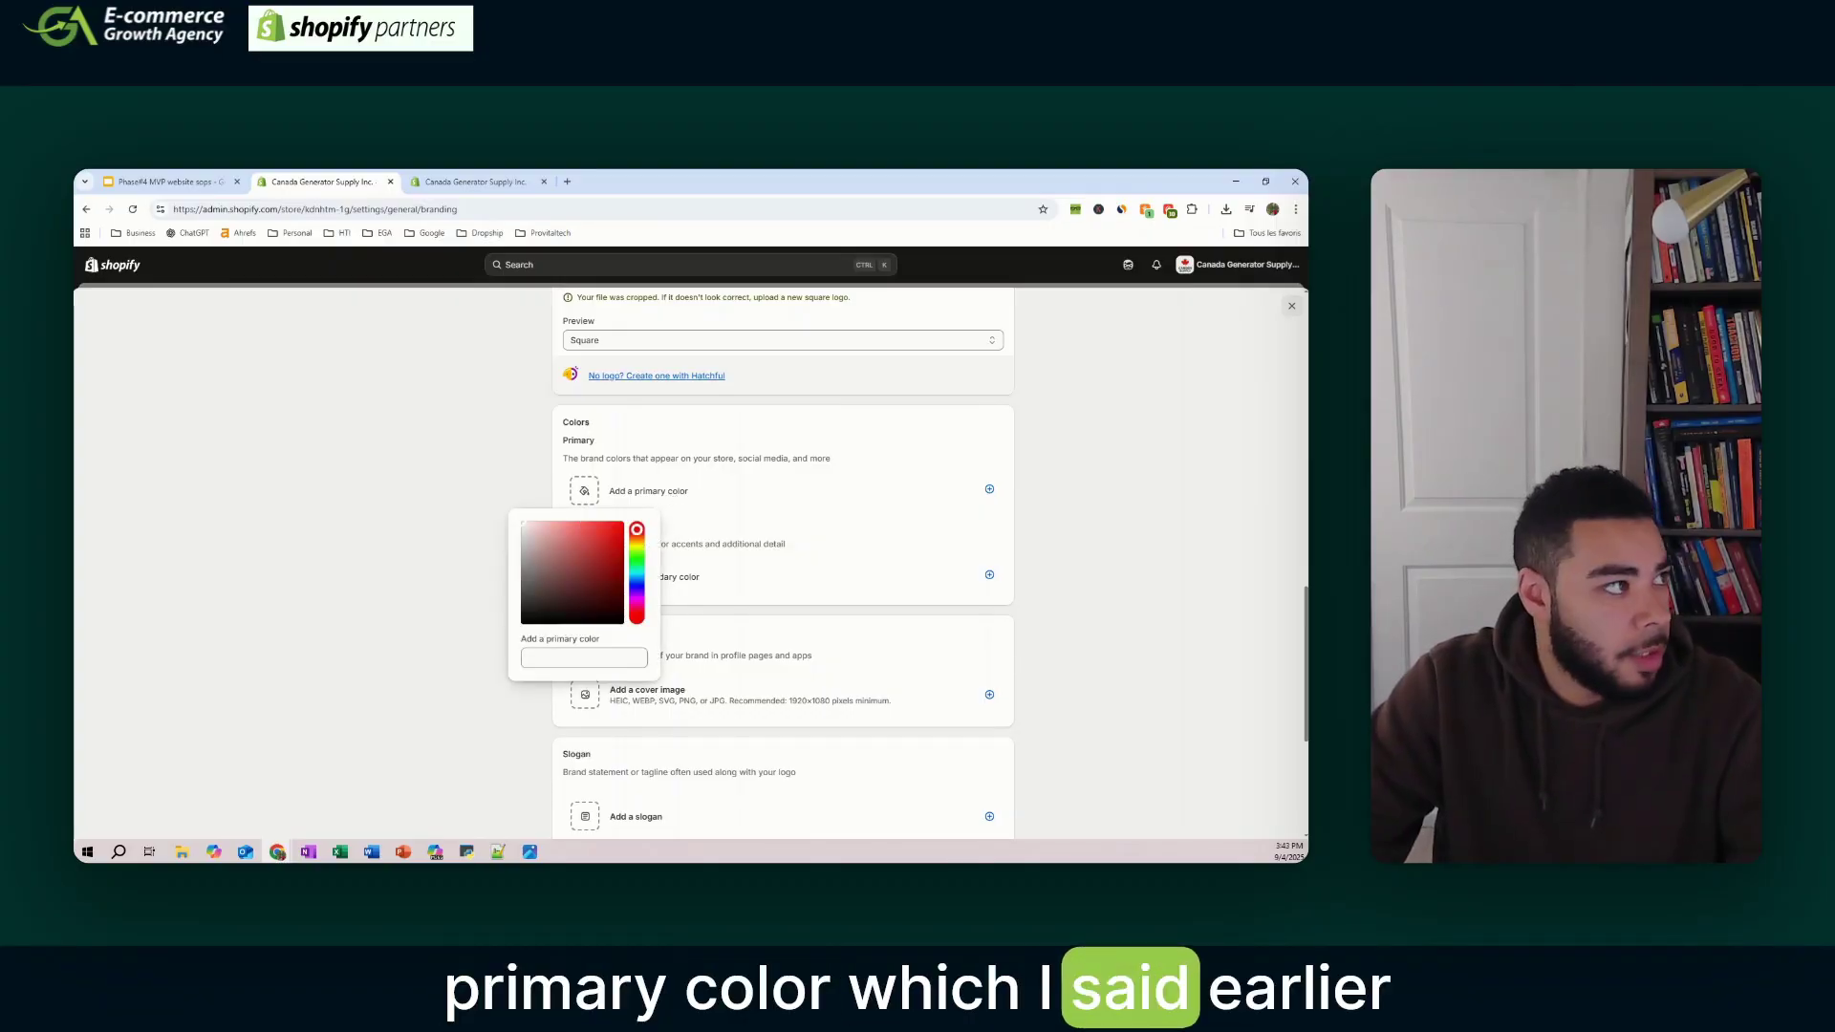
click(545, 657)
text(ffffff)
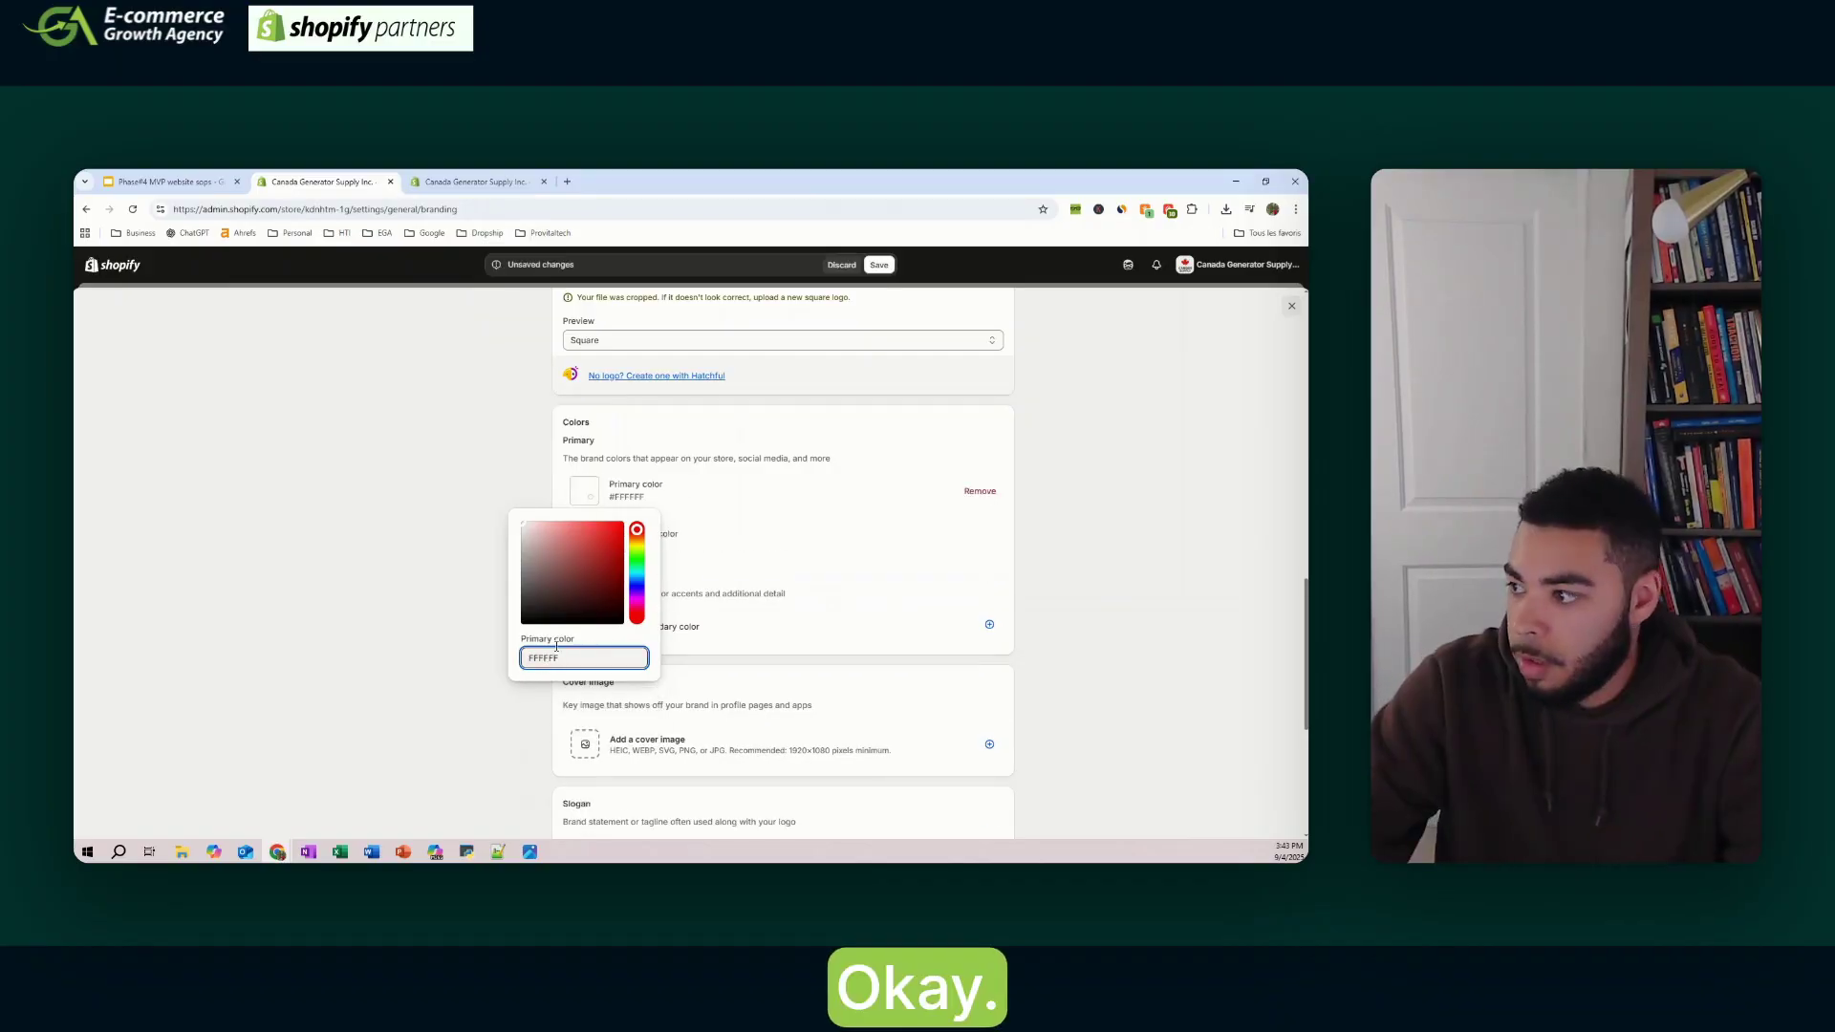
key(Return)
- Set the contrasting colour to #605555 and save the branding
click(708, 541)
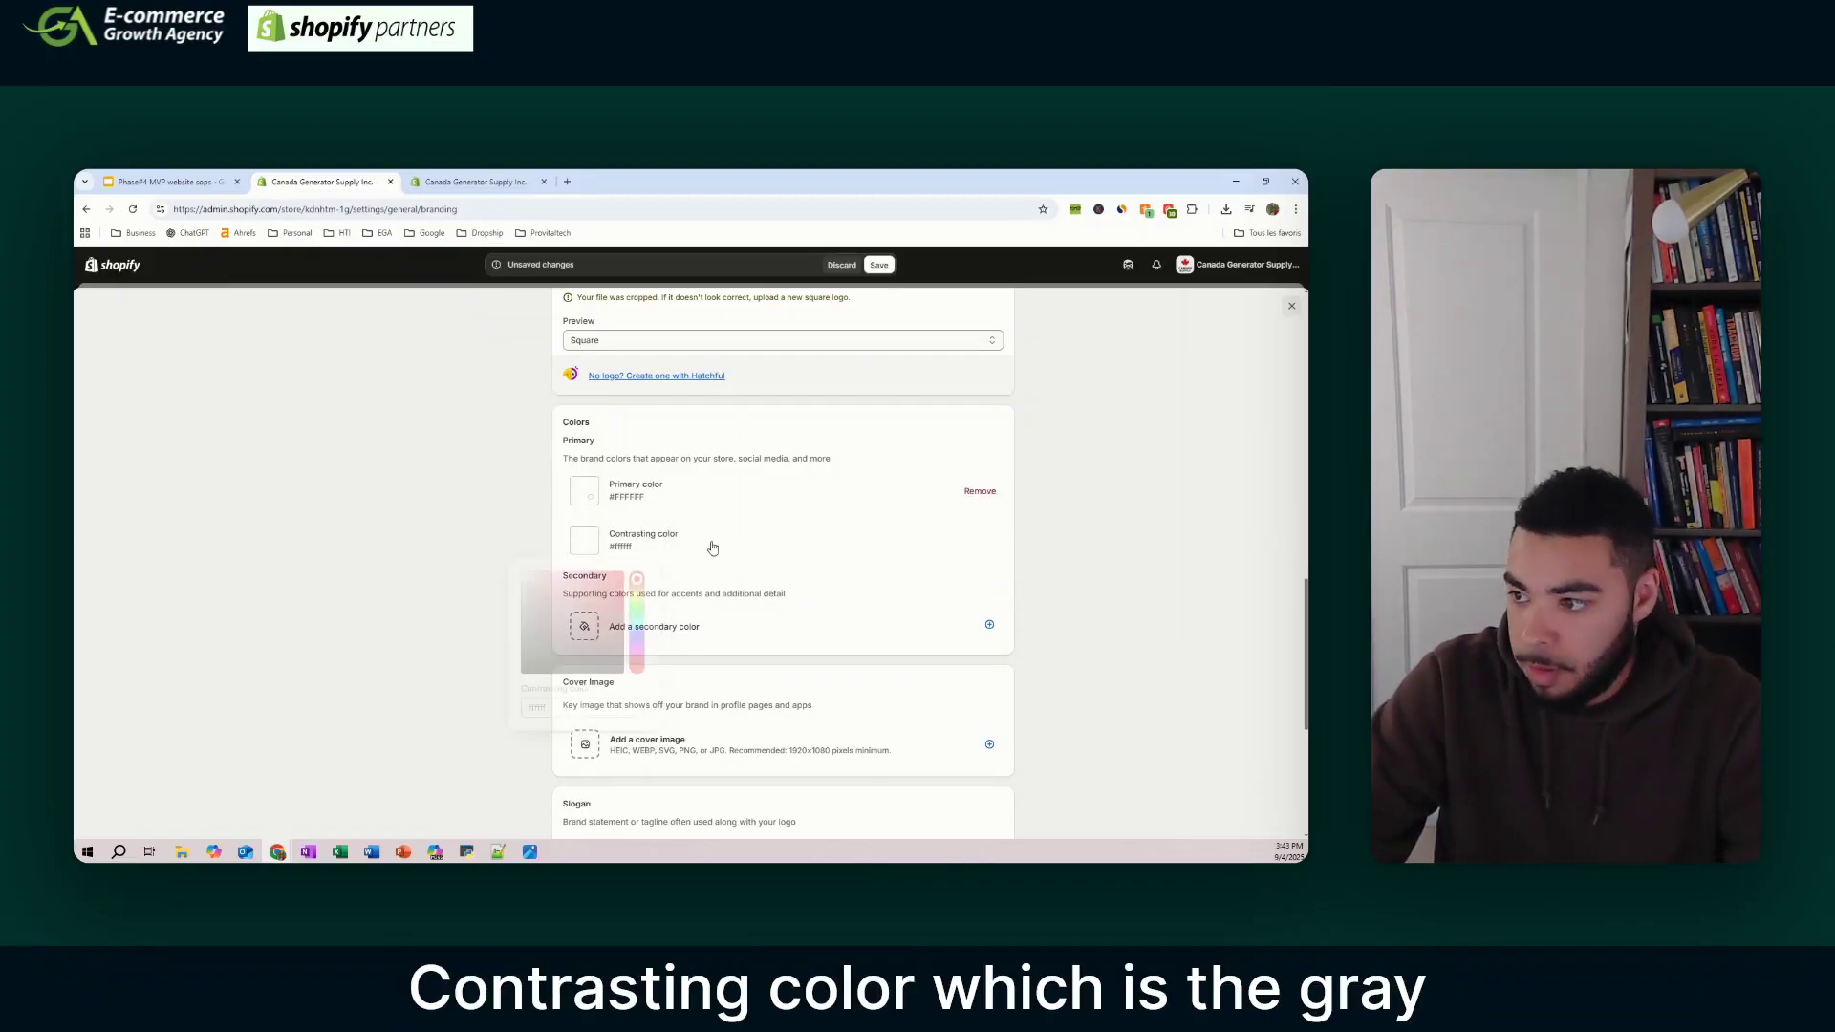
text(6)
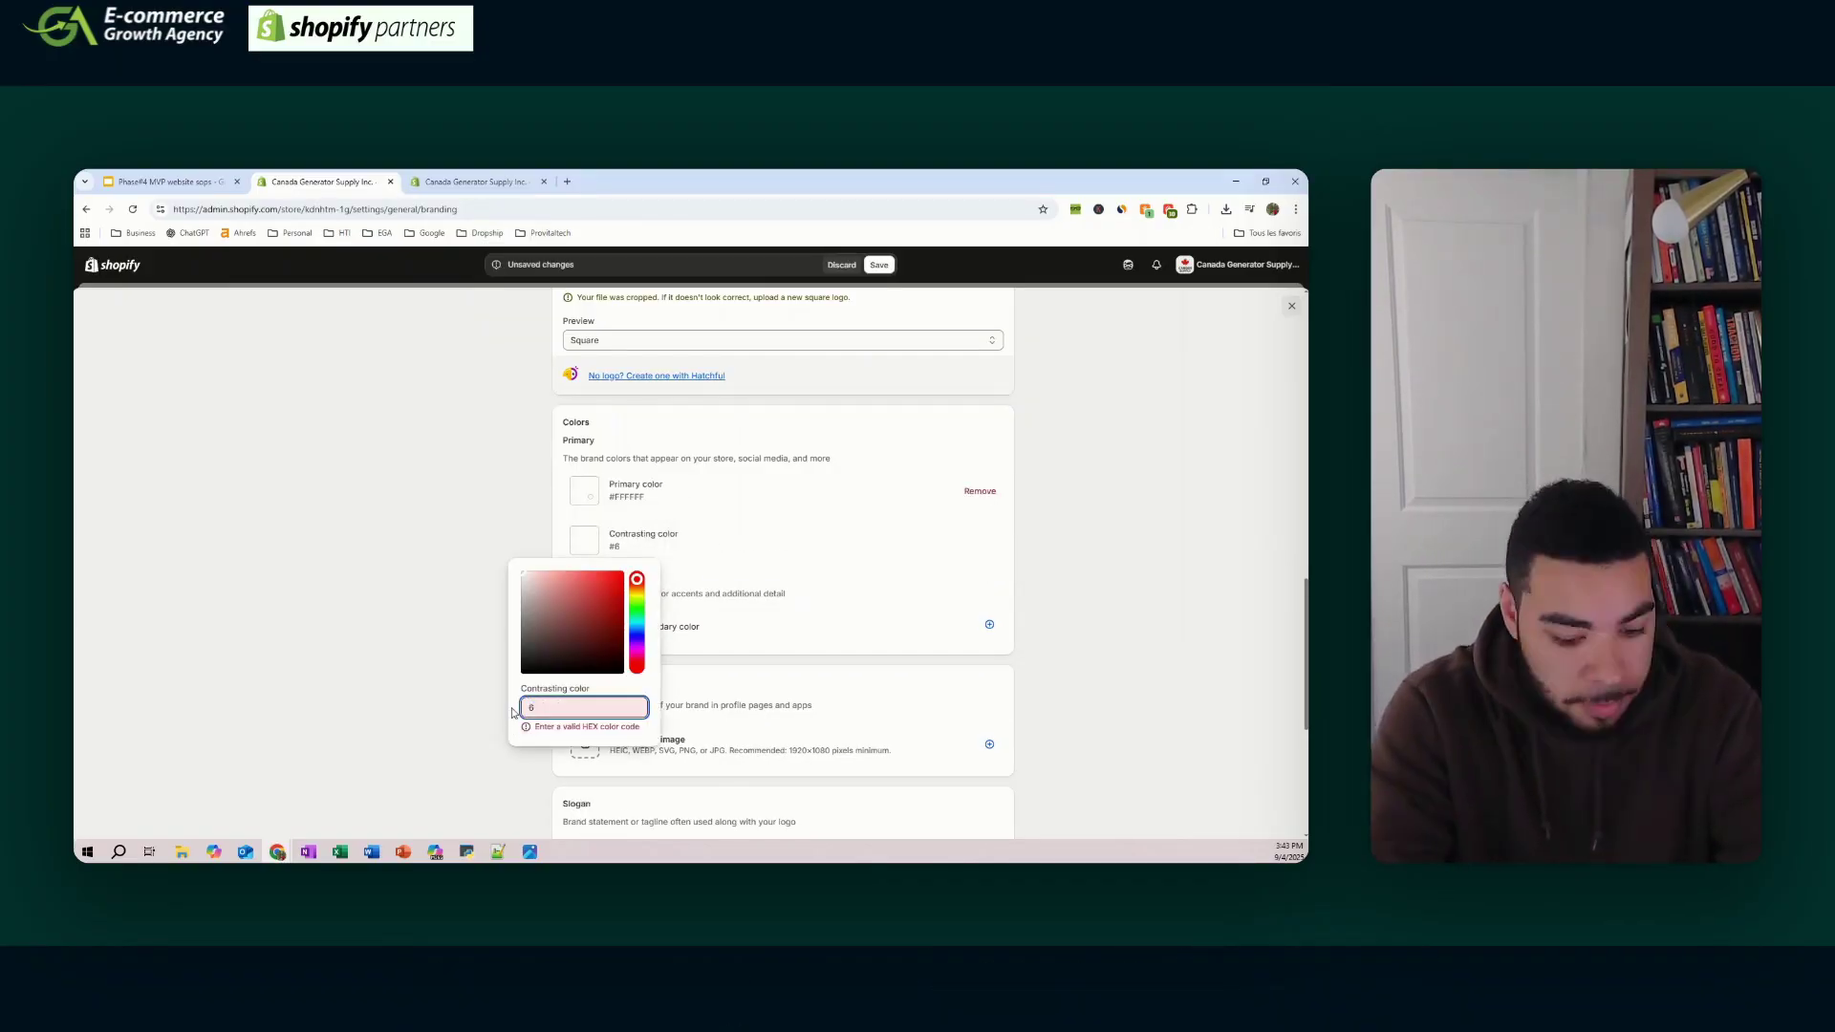
text(05555)
click(1074, 550)
scroll(639, 526, down, 2)
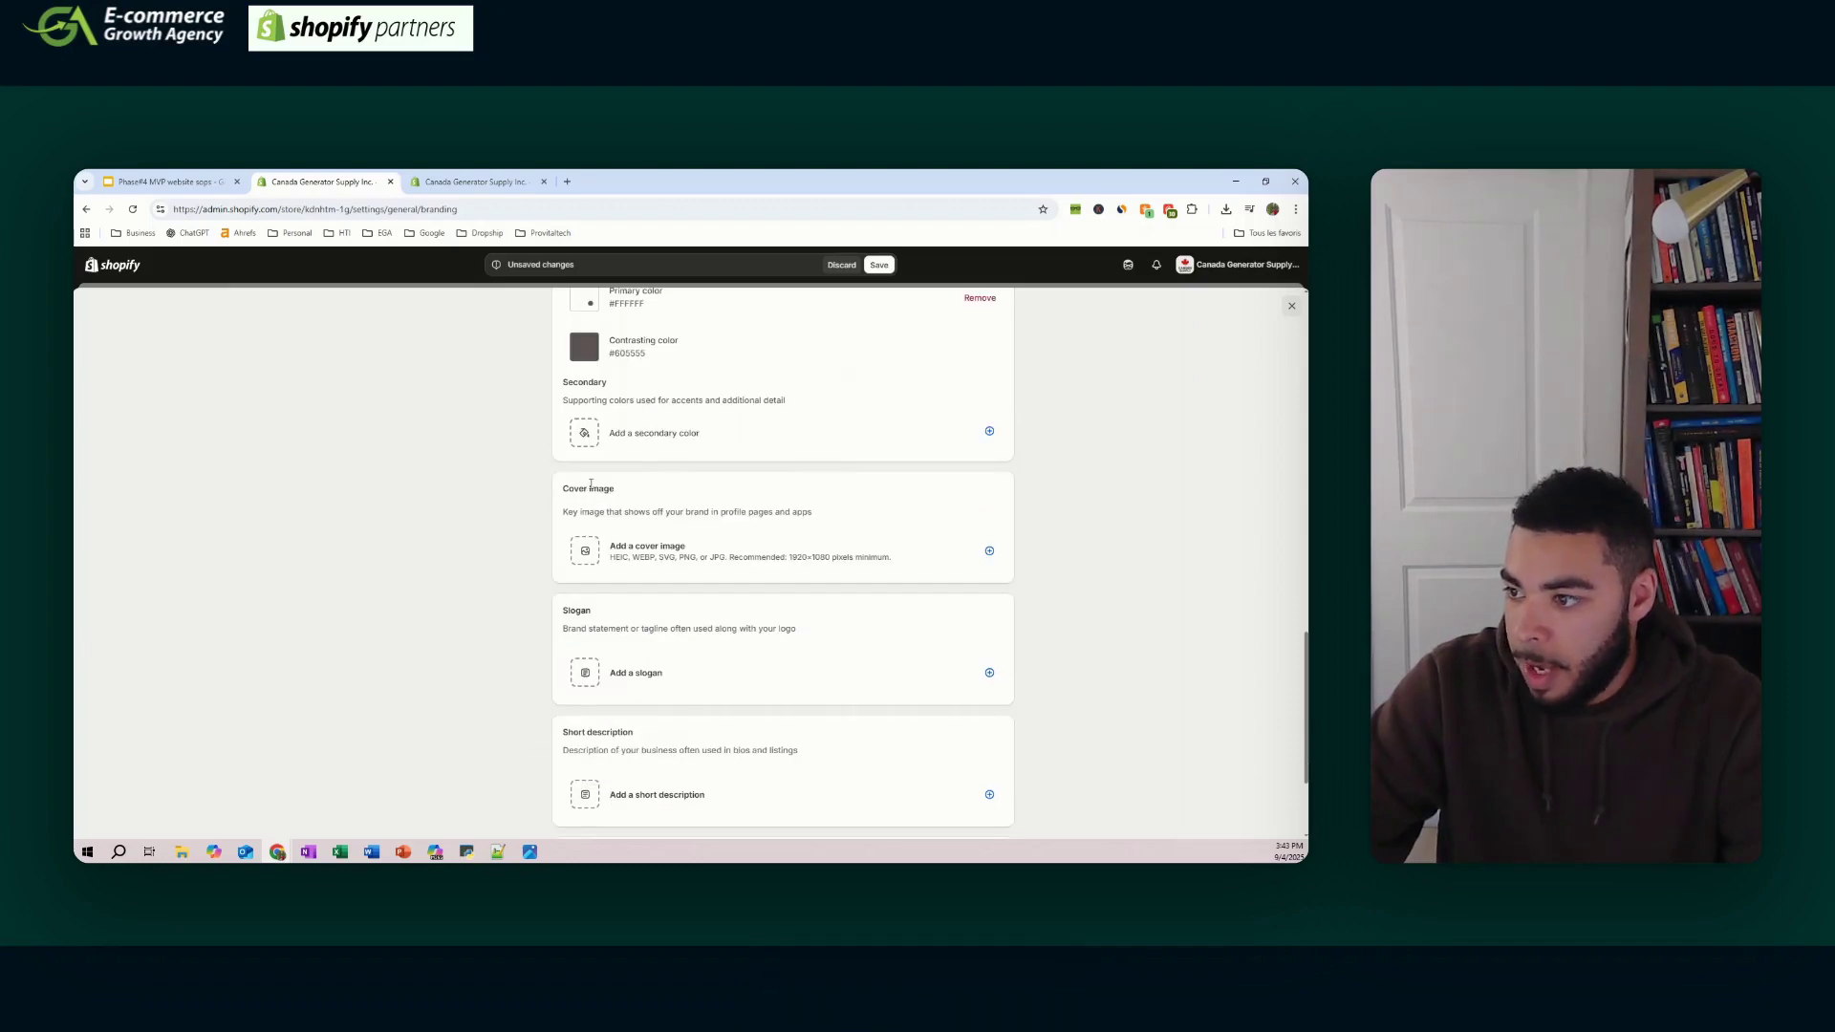
scroll(863, 480, down, 1)
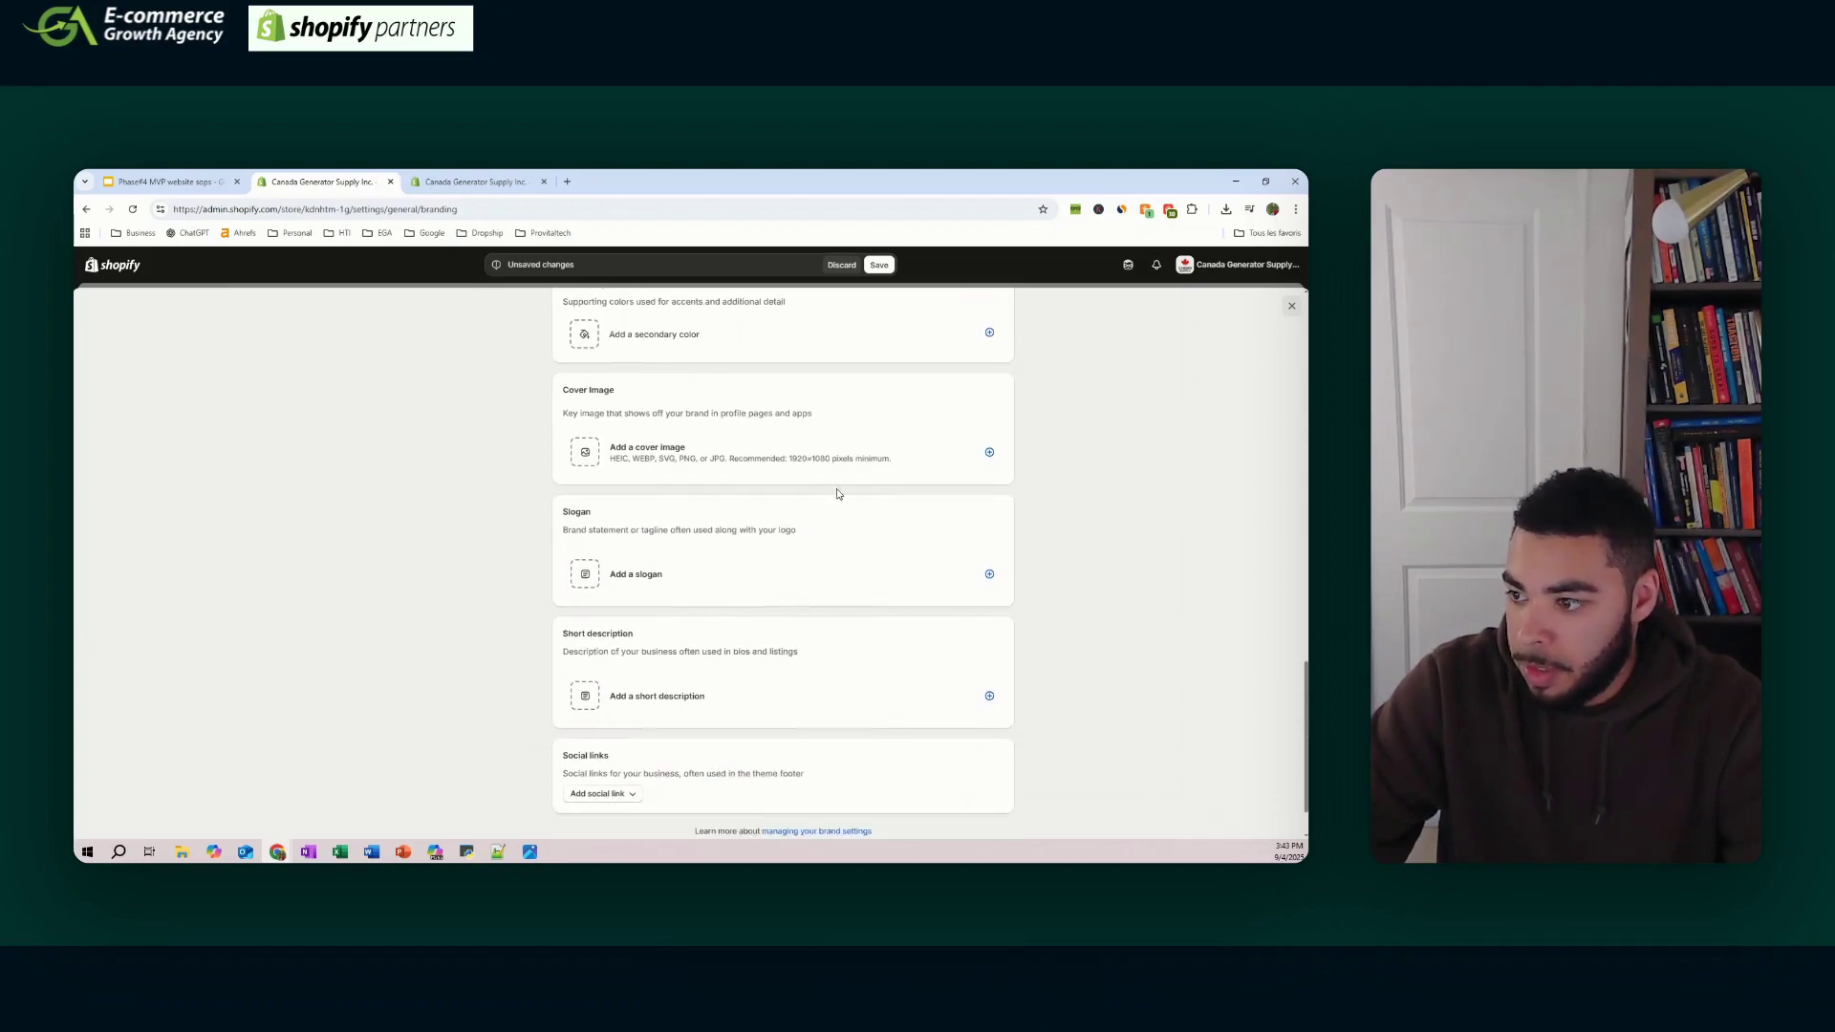
scroll(863, 479, down, 1)
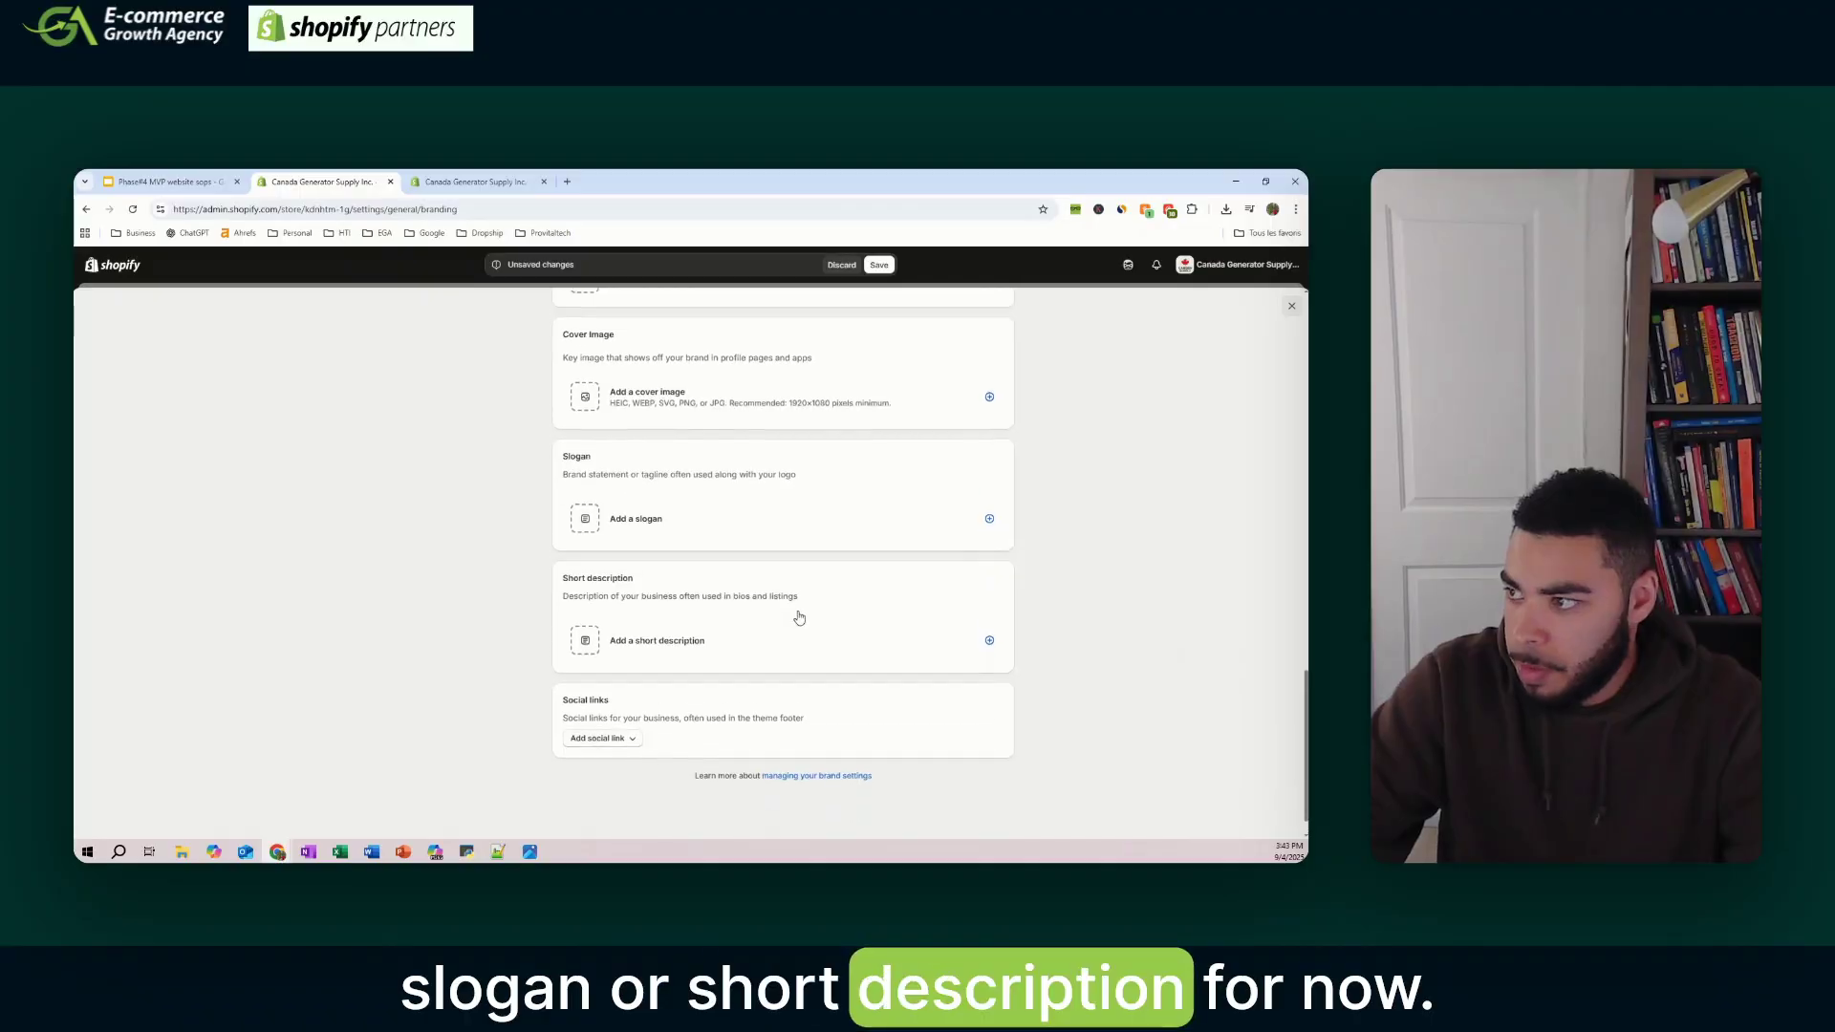
scroll(799, 617, up, 10)
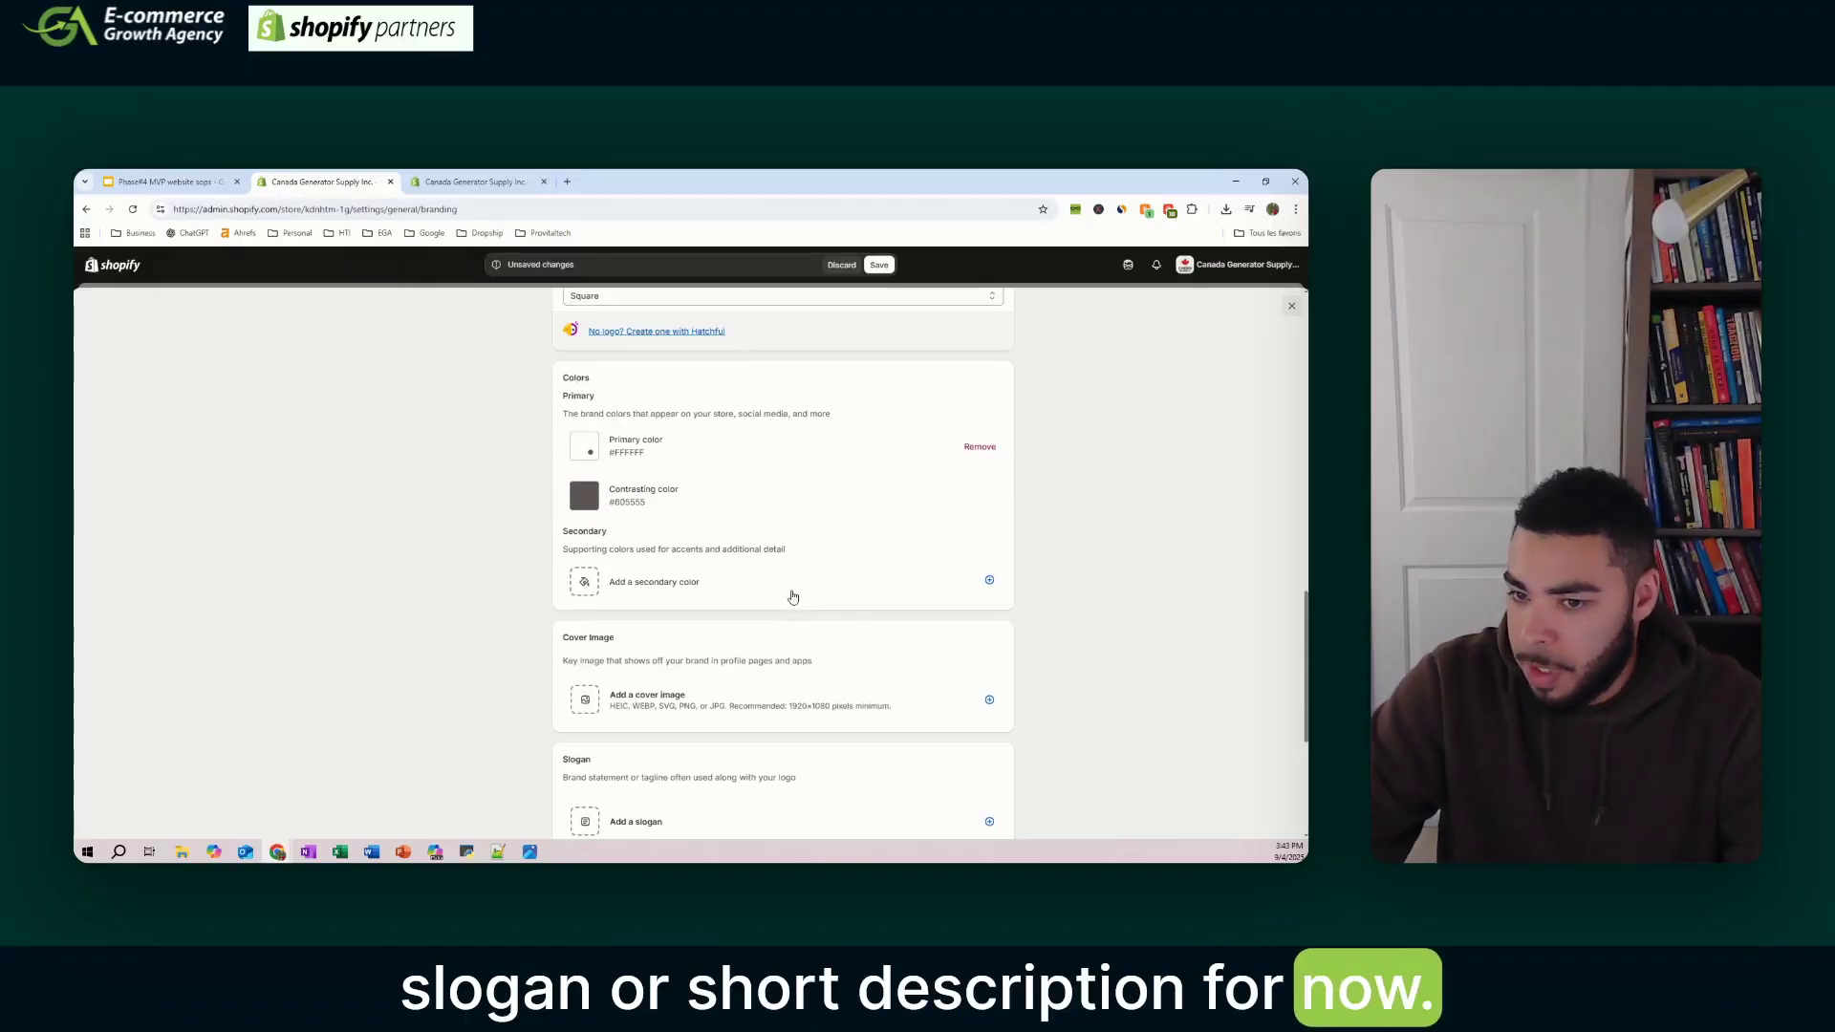
click(880, 266)
scroll(632, 568, up, 3)
scroll(631, 567, up, 3)
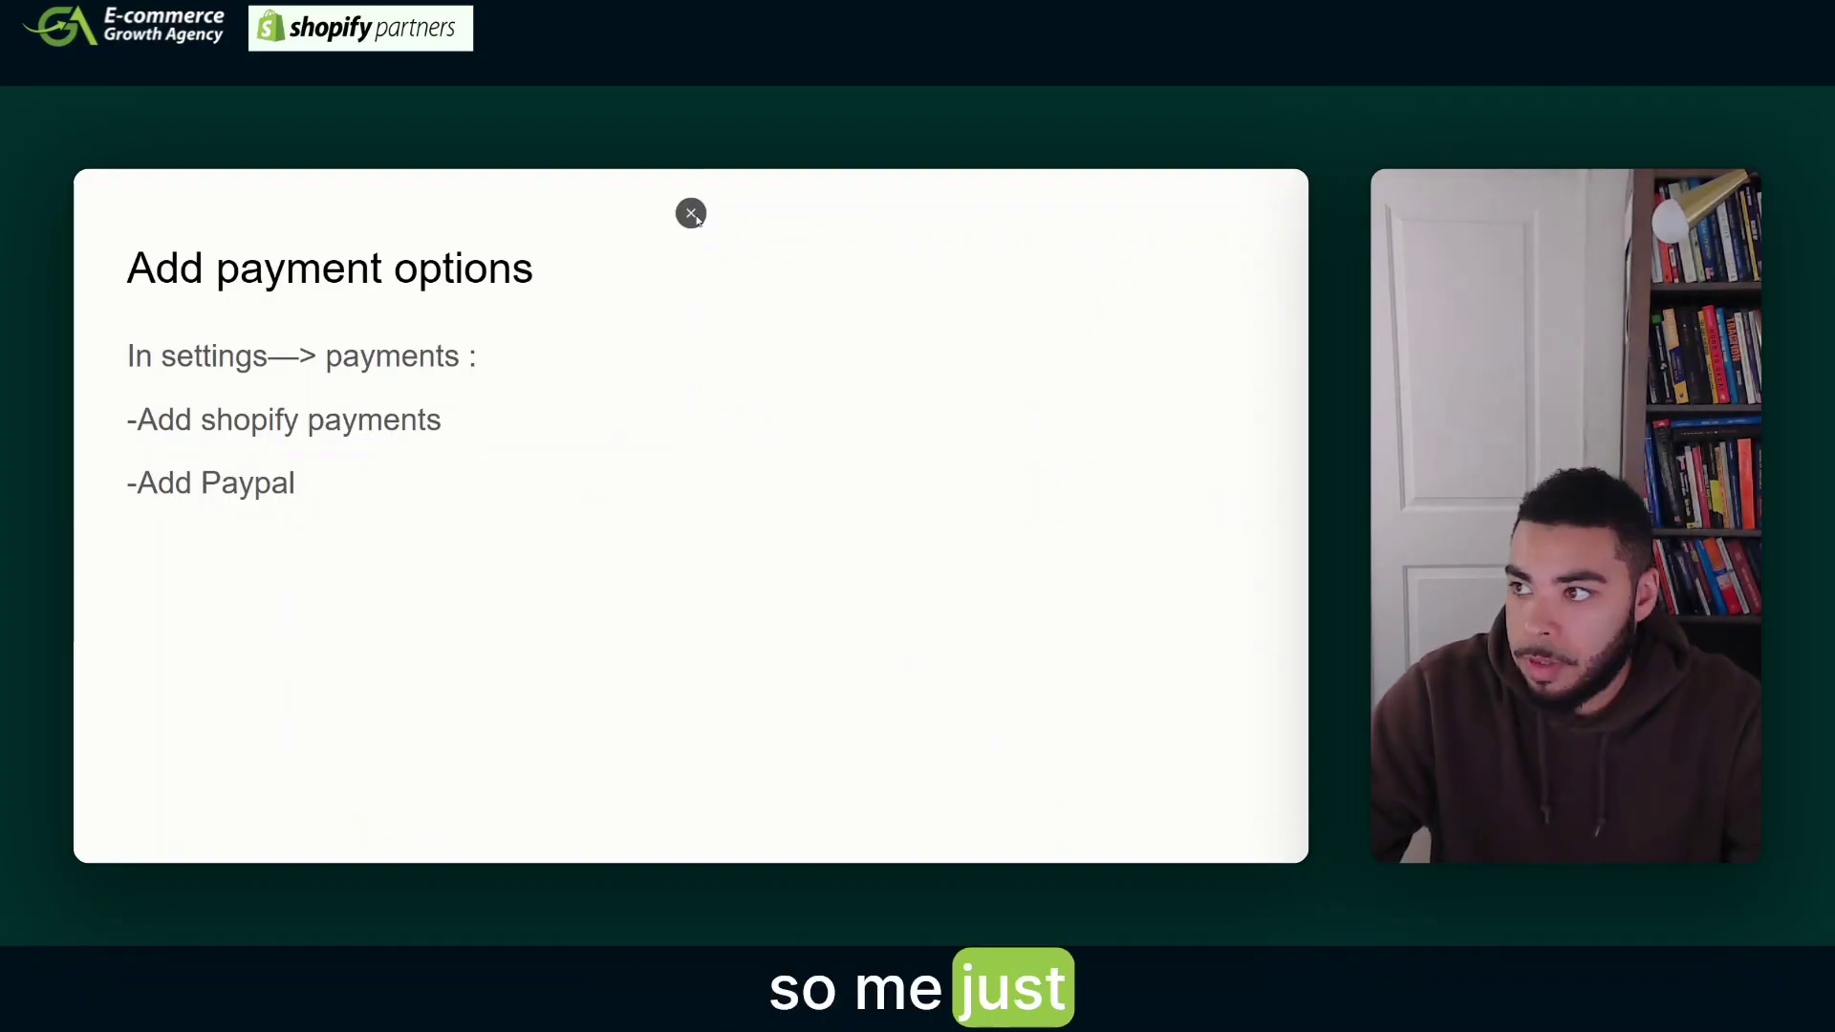
- Close the slideshow and begin activating Shopify Payments
click(691, 213)
key(ctrl+Tab)
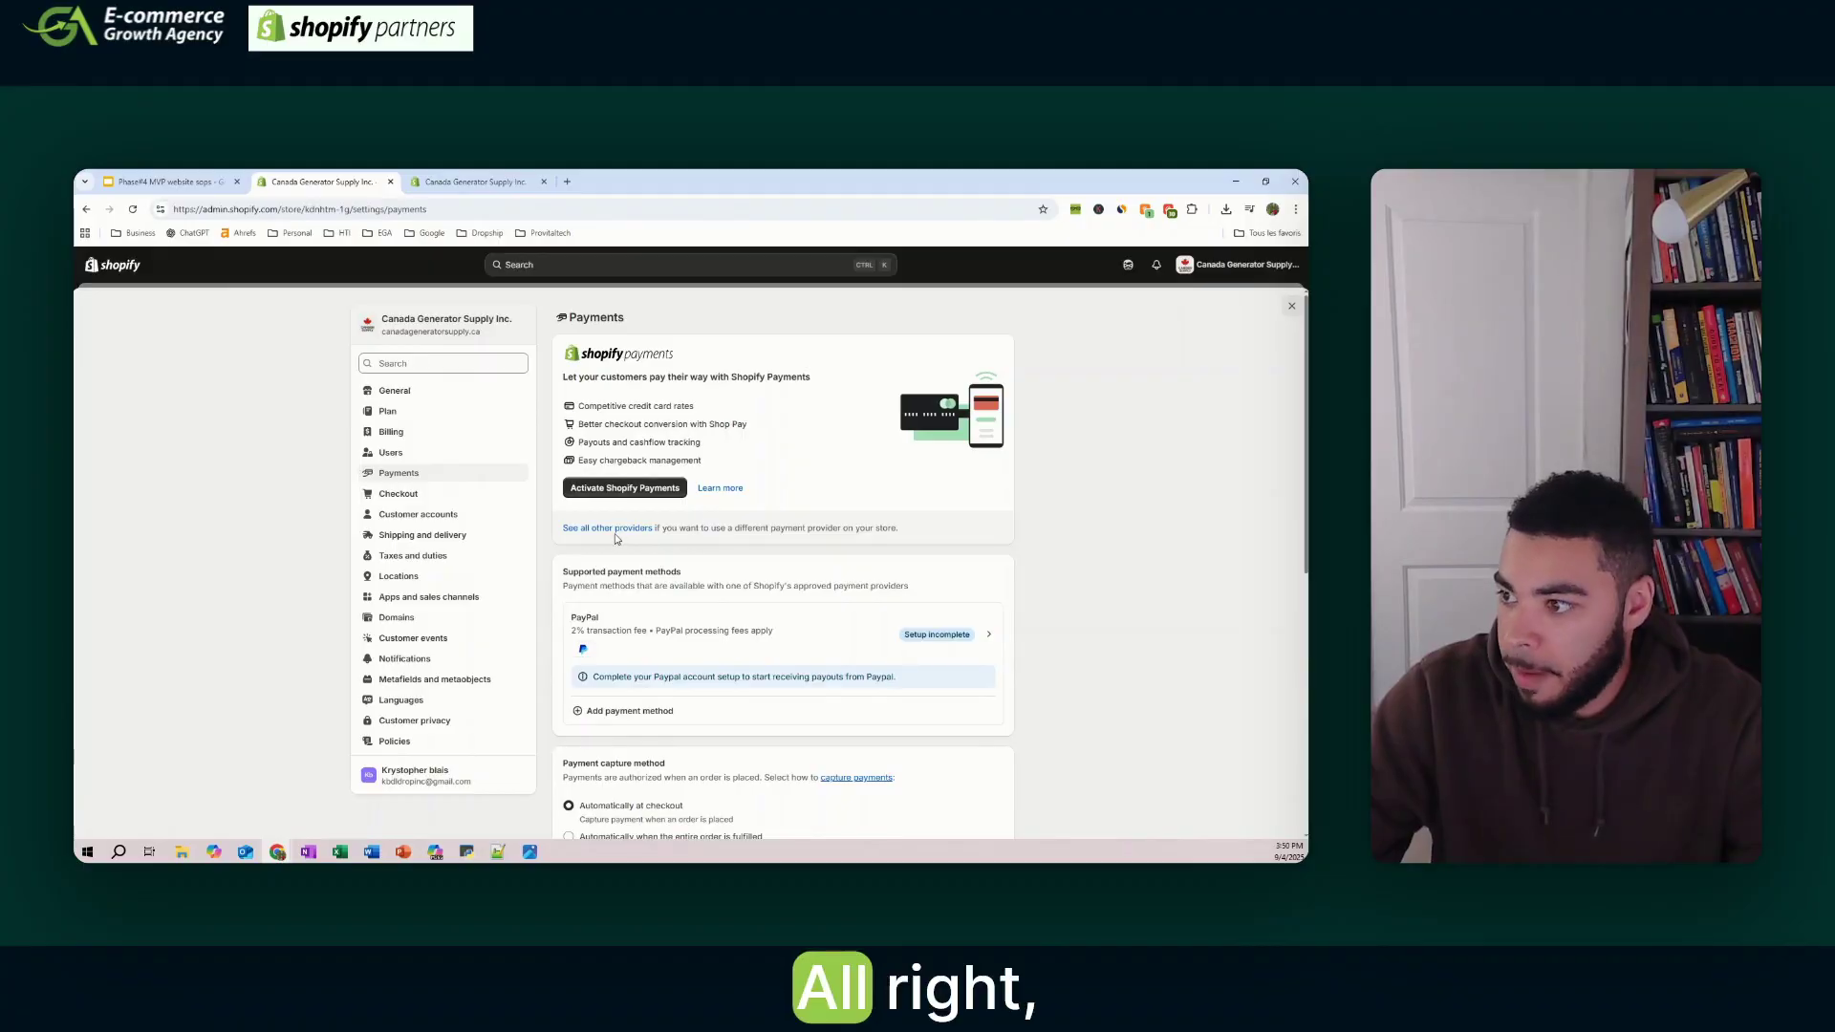
click(638, 495)
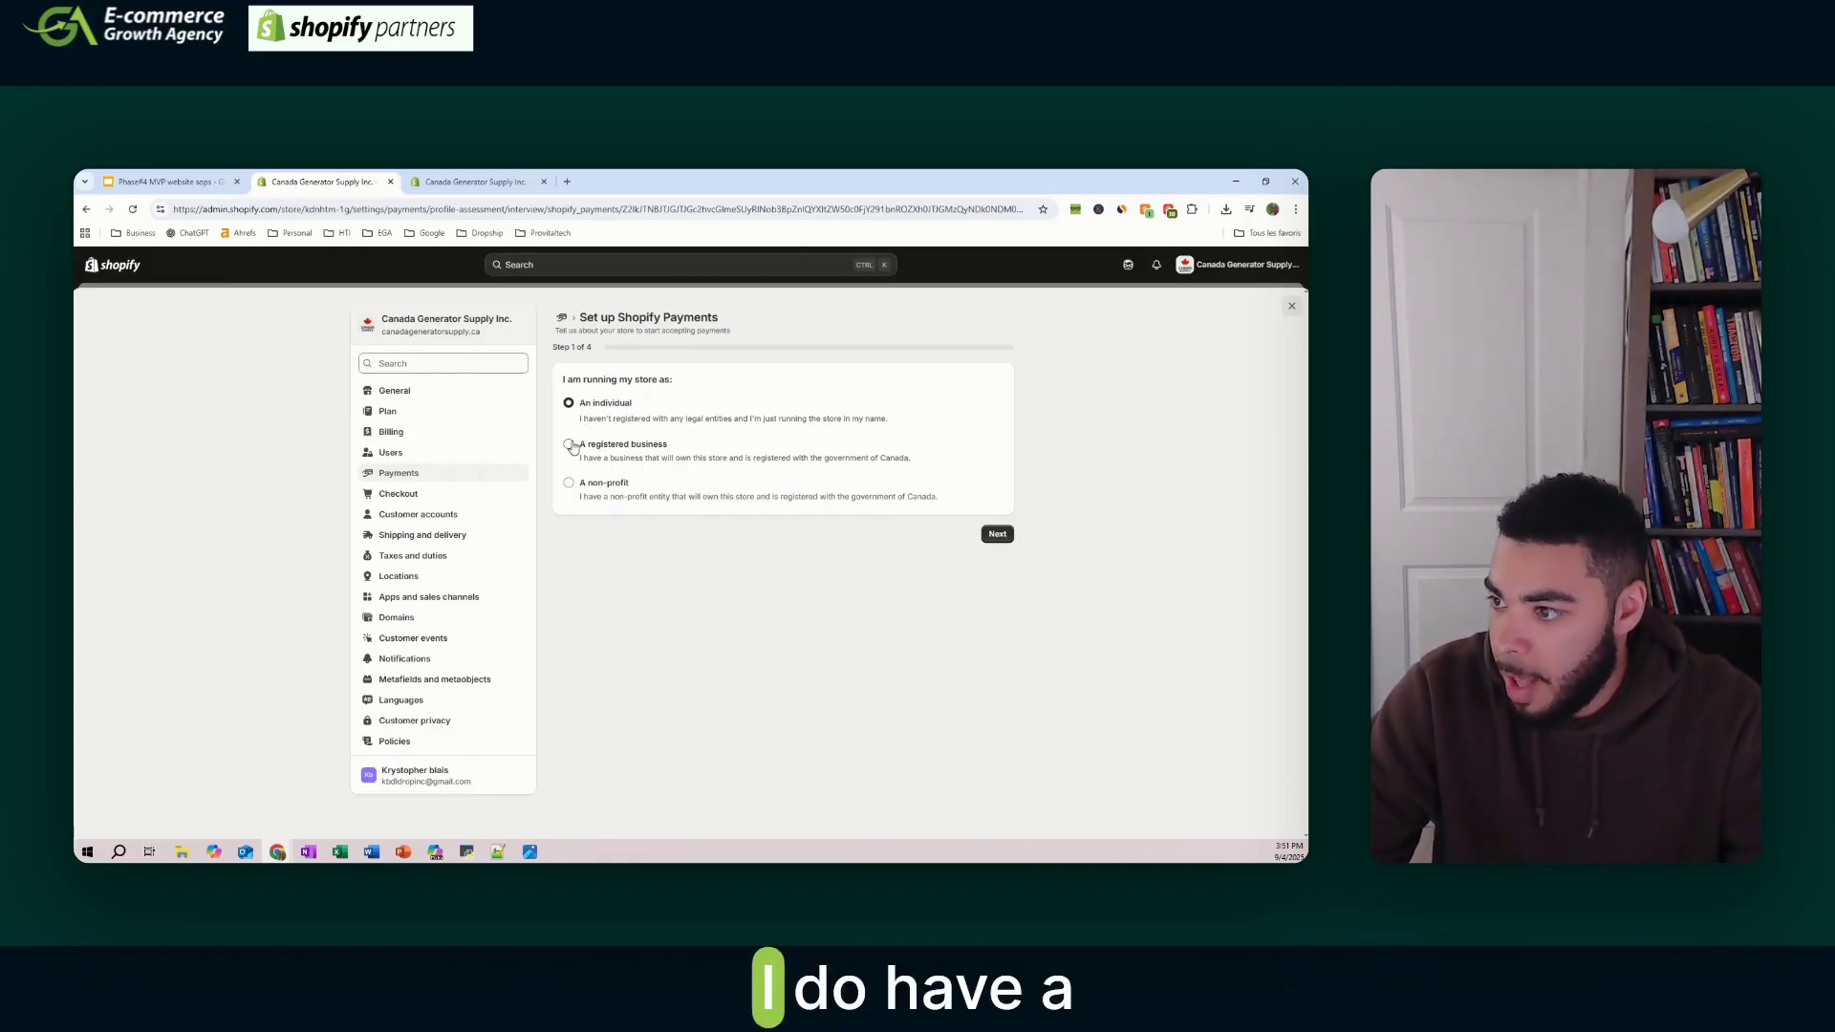
- Declare the store a registered business of type Corporation and continue to business details
click(570, 445)
click(644, 480)
click(656, 531)
click(996, 559)
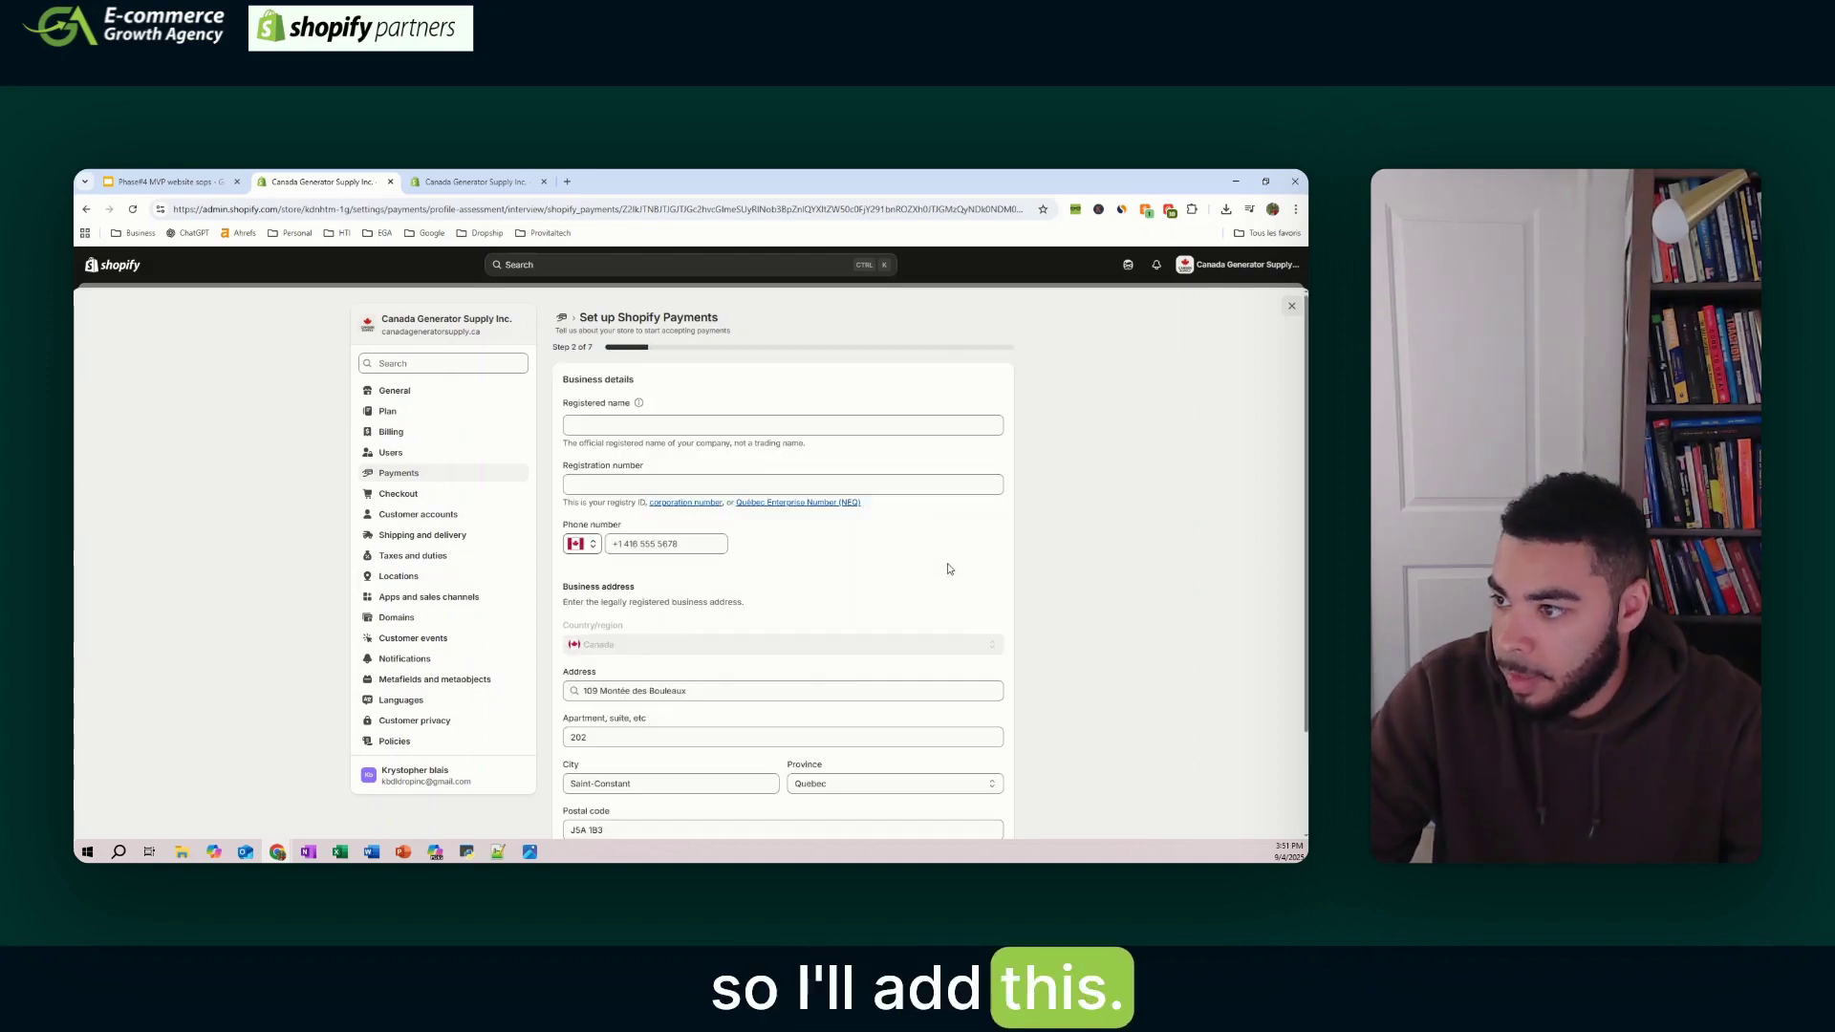
scroll(888, 595, down, 2)
scroll(841, 555, up, 2)
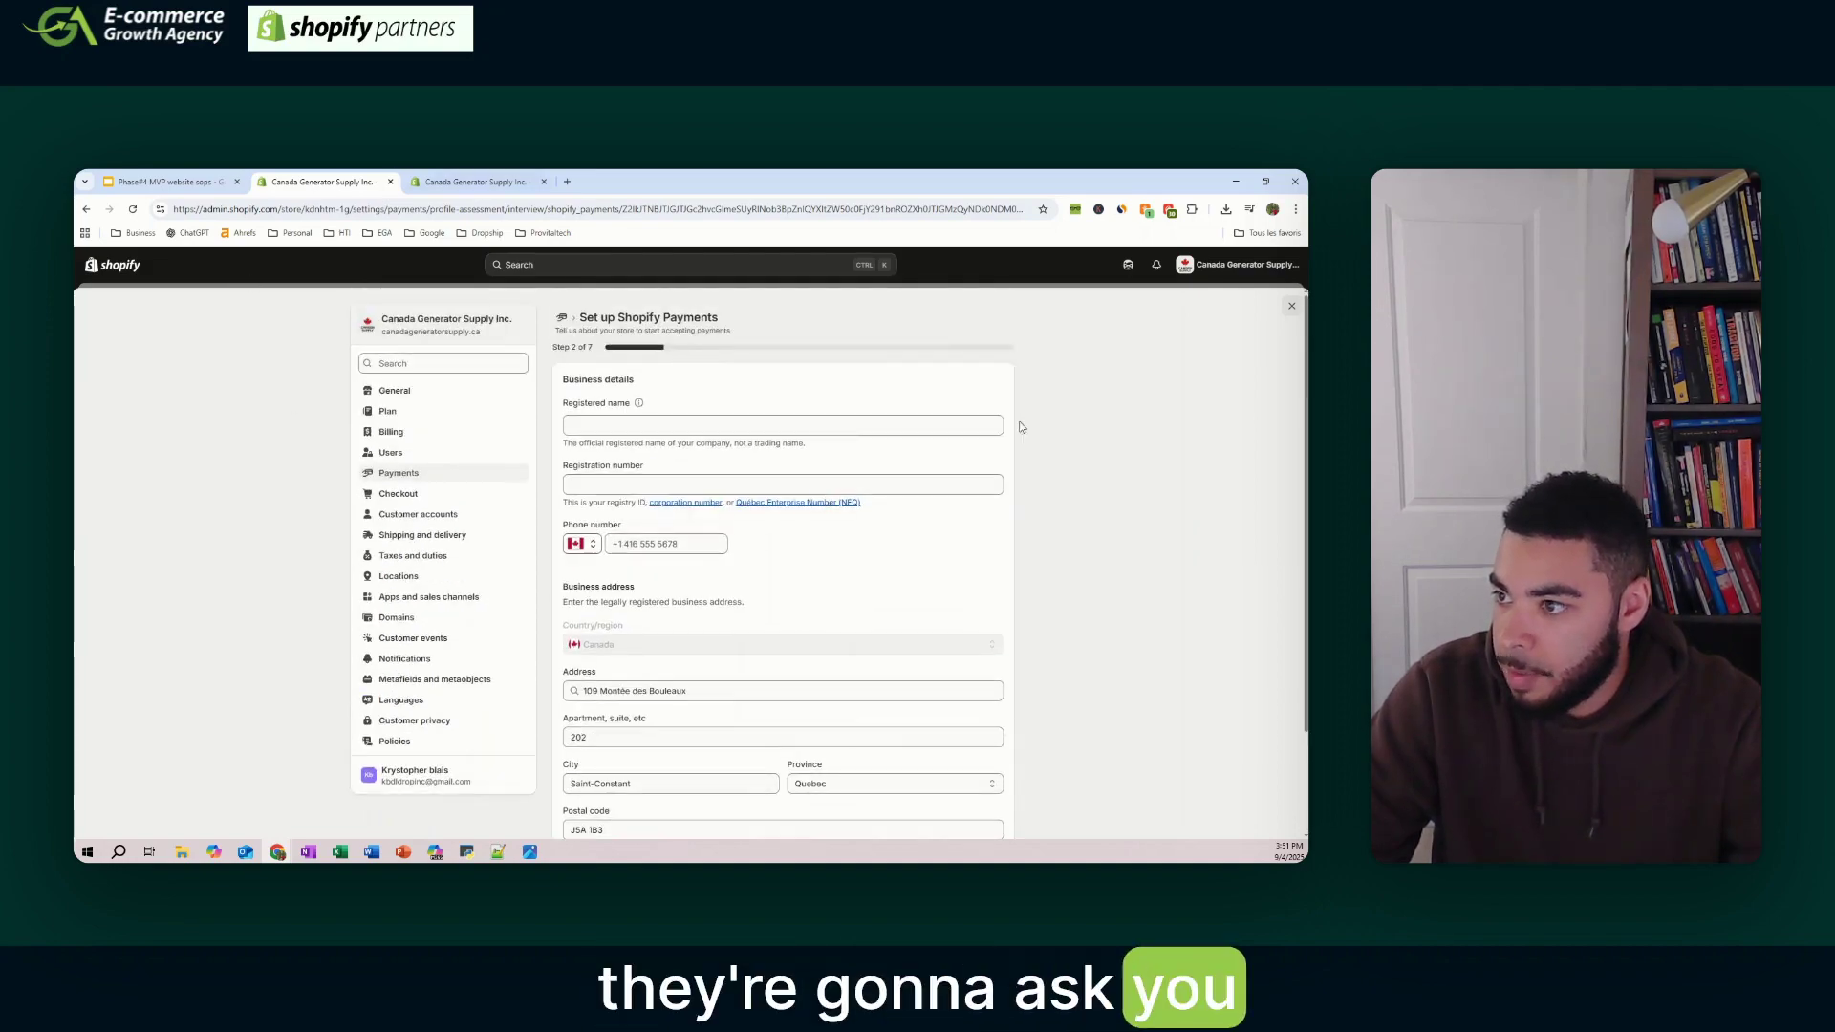
scroll(773, 498, down, 2)
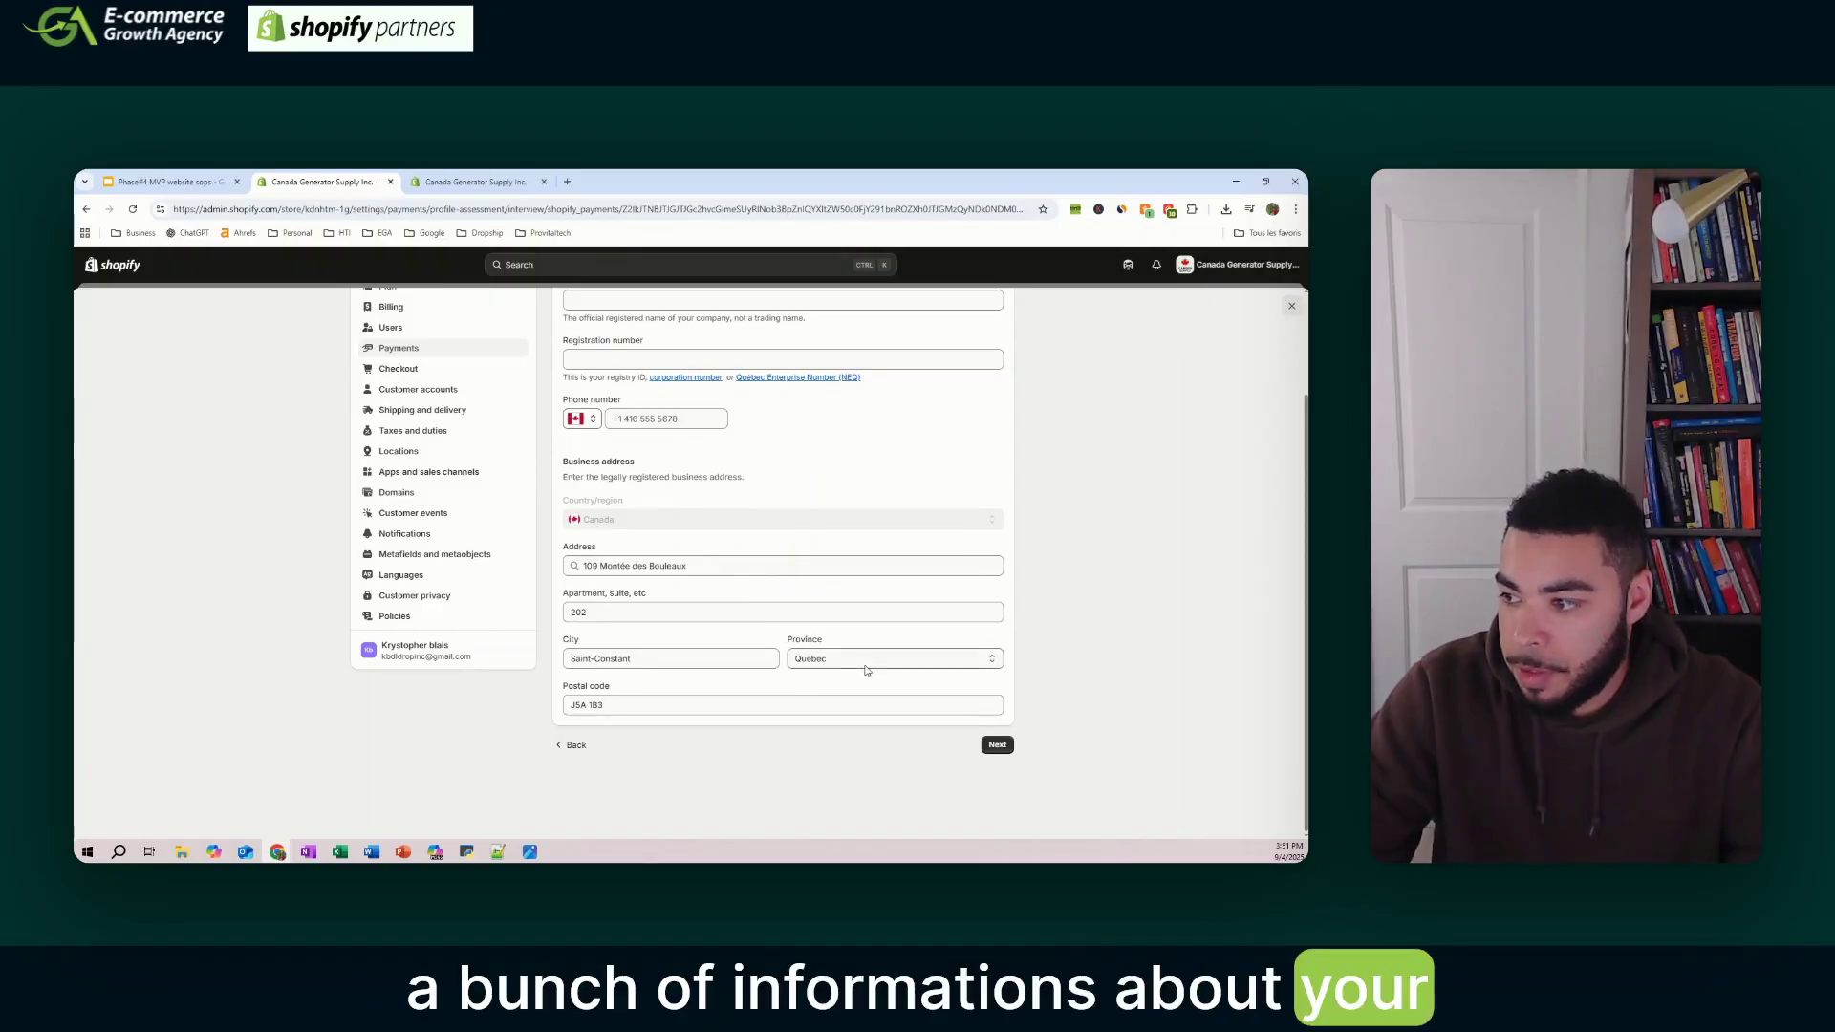
scroll(863, 667, up, 1)
scroll(863, 667, up, 2)
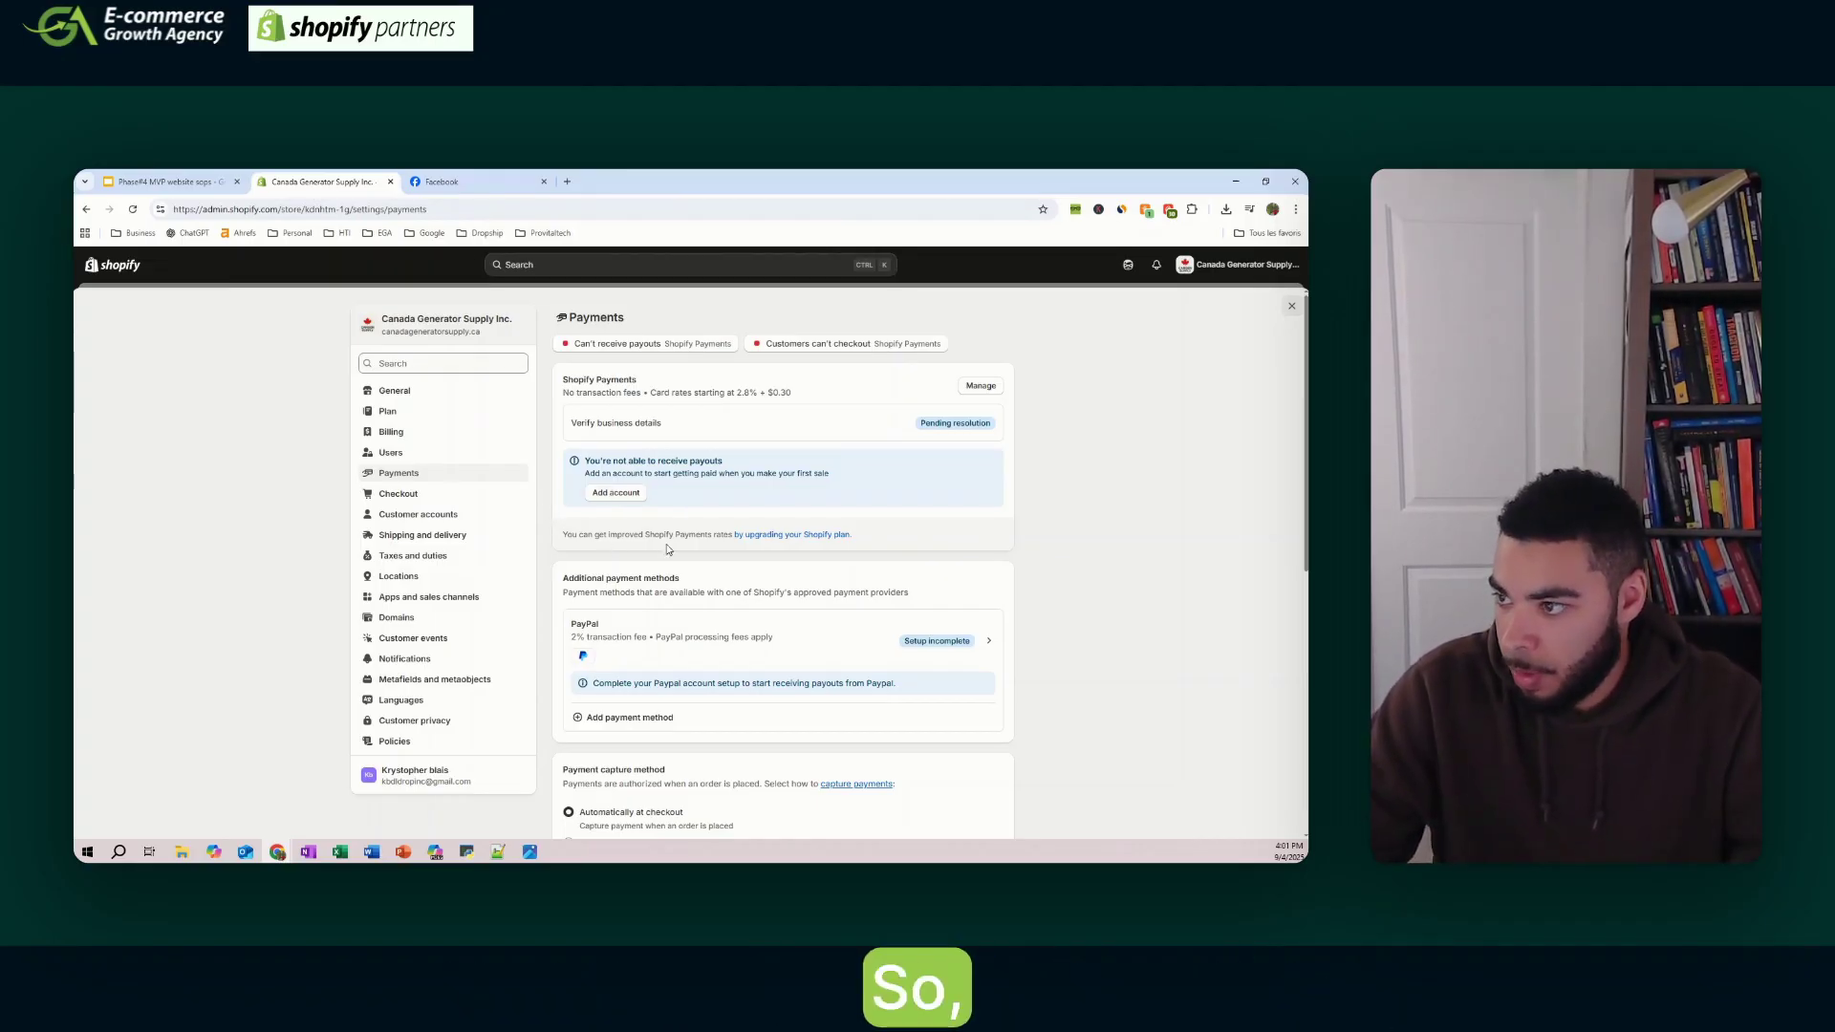
- Check that PayPal shows Active in Payments settings and review the capture method
scroll(595, 421, down, 2)
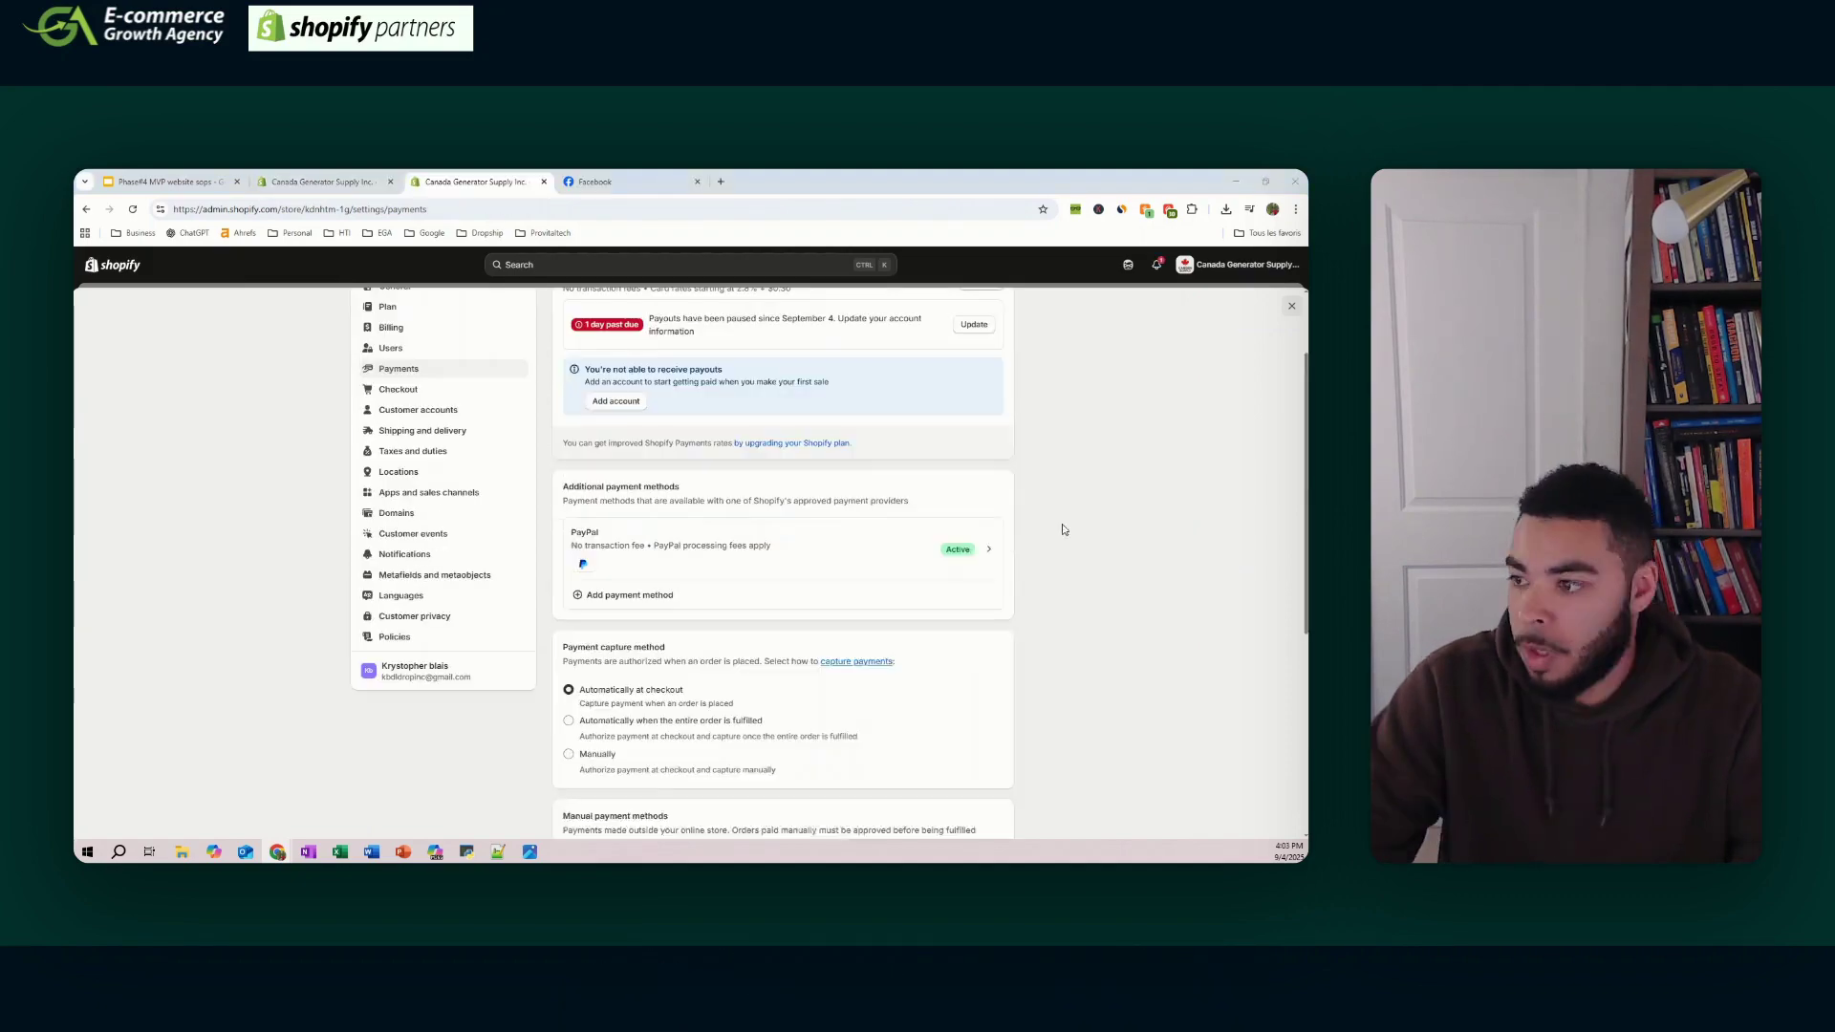
scroll(1063, 528, down, 1)
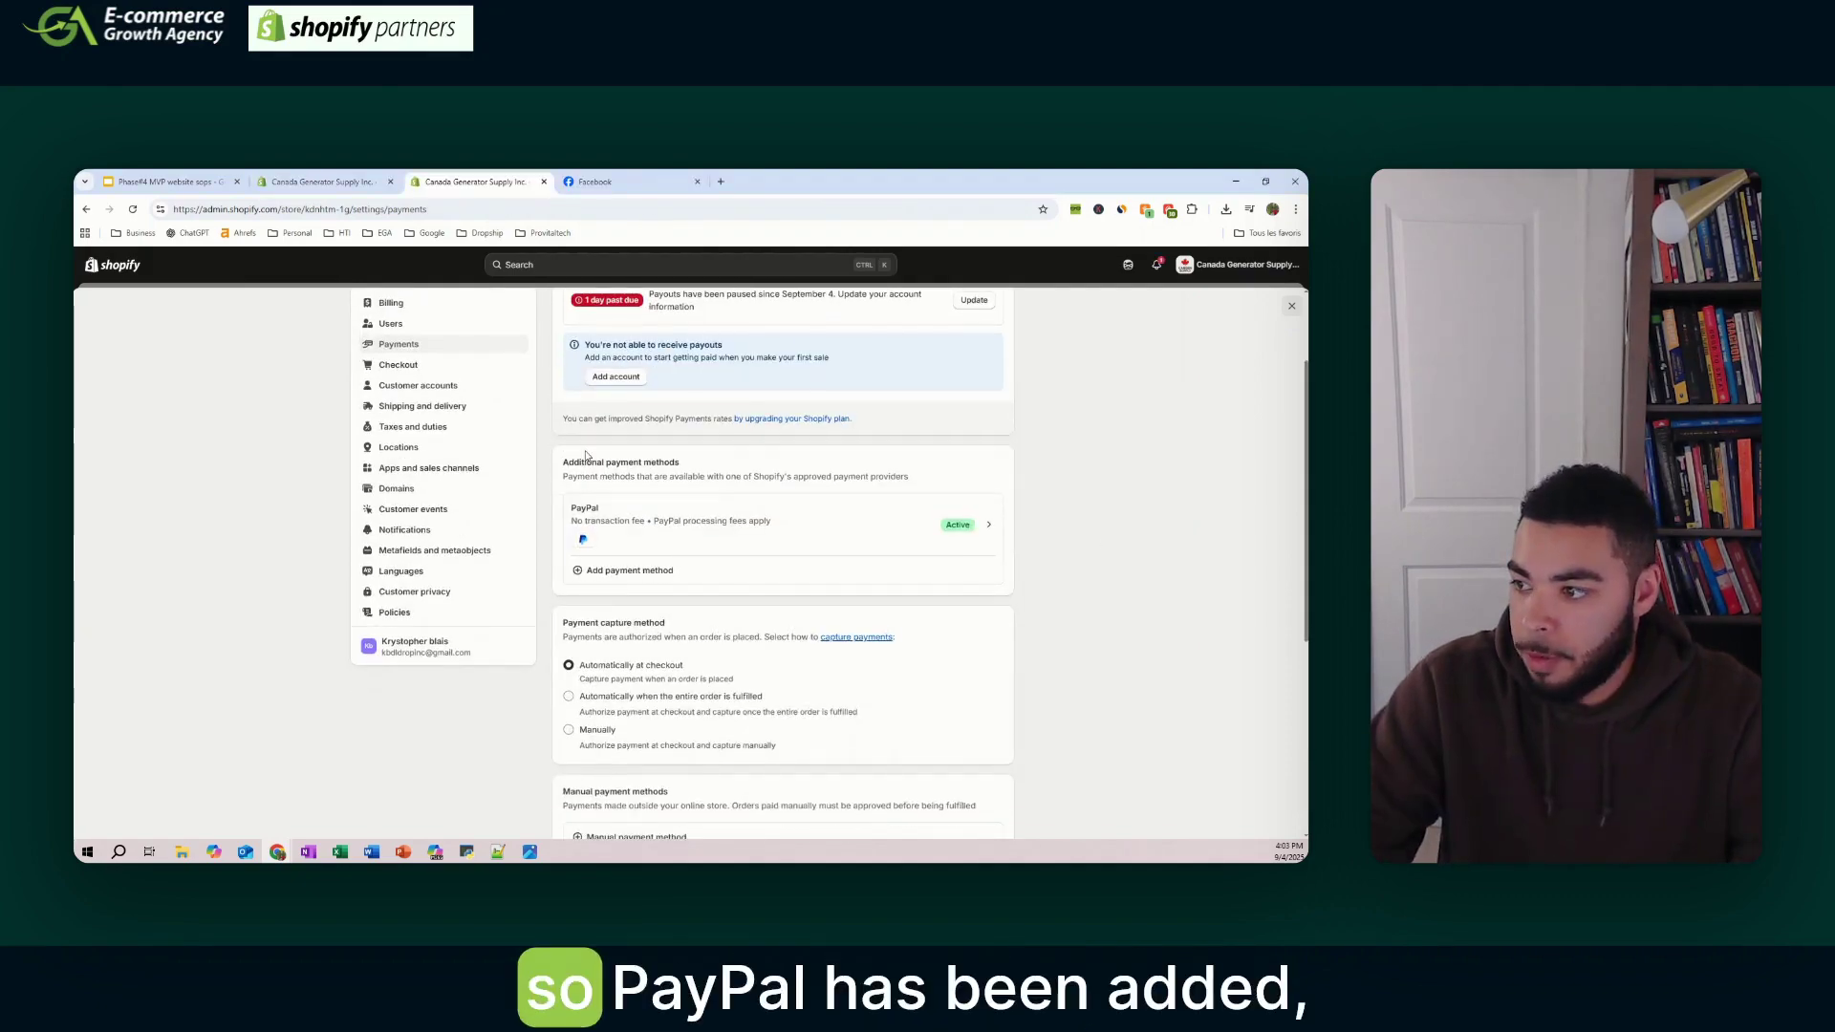
scroll(889, 458, down, 2)
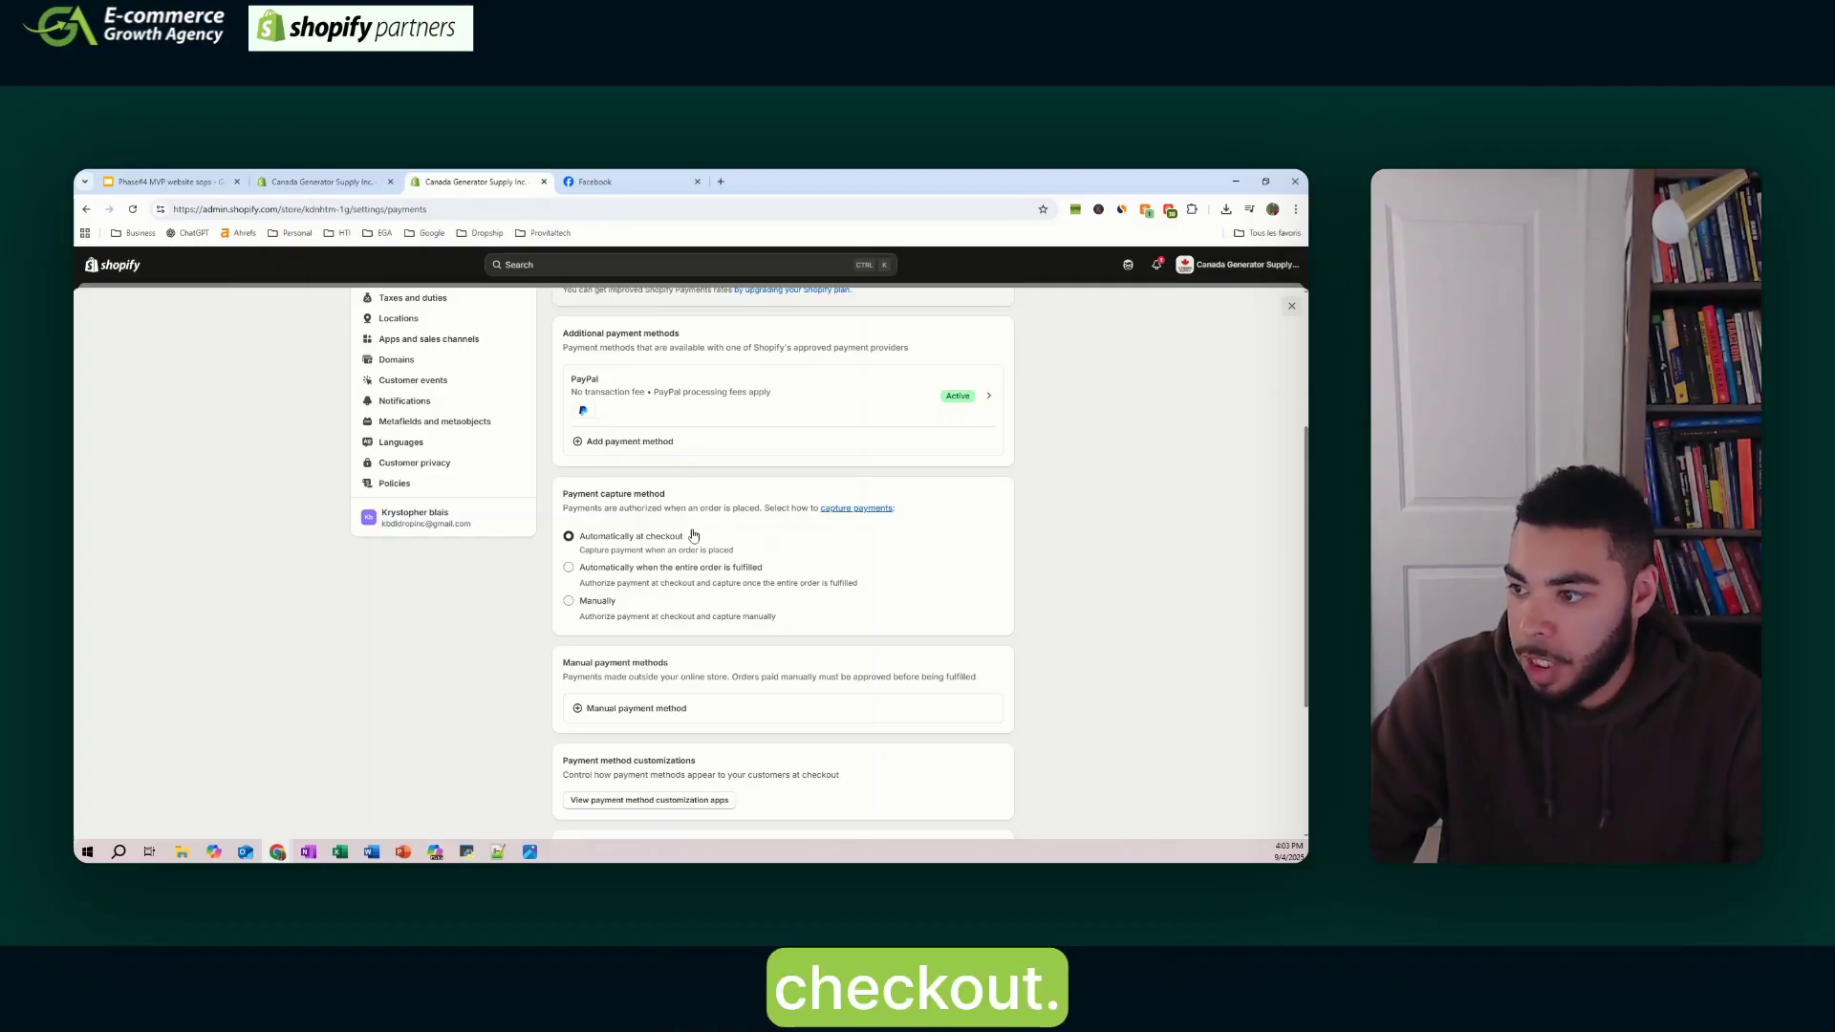
scroll(856, 533, down, 3)
scroll(742, 466, up, 6)
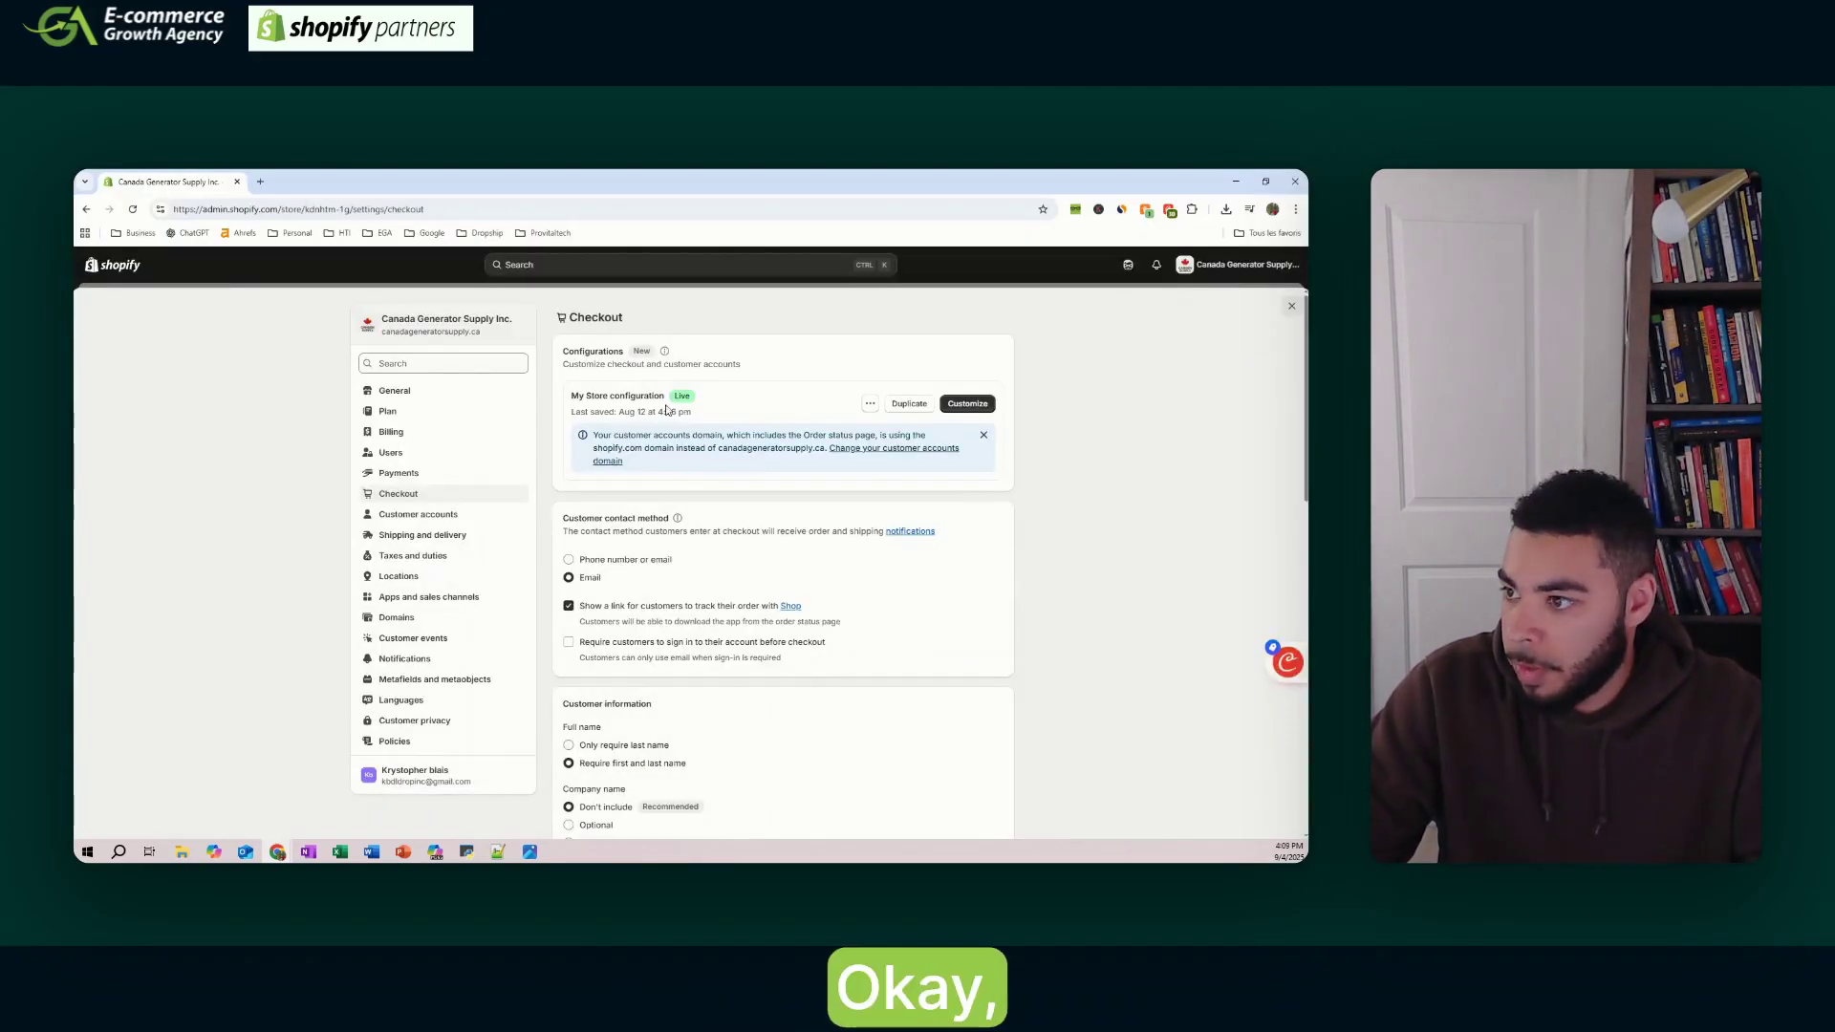
- Review checkout settings: email contact, required shipping phone, and email marketing for Canada only
scroll(611, 415, down, 2)
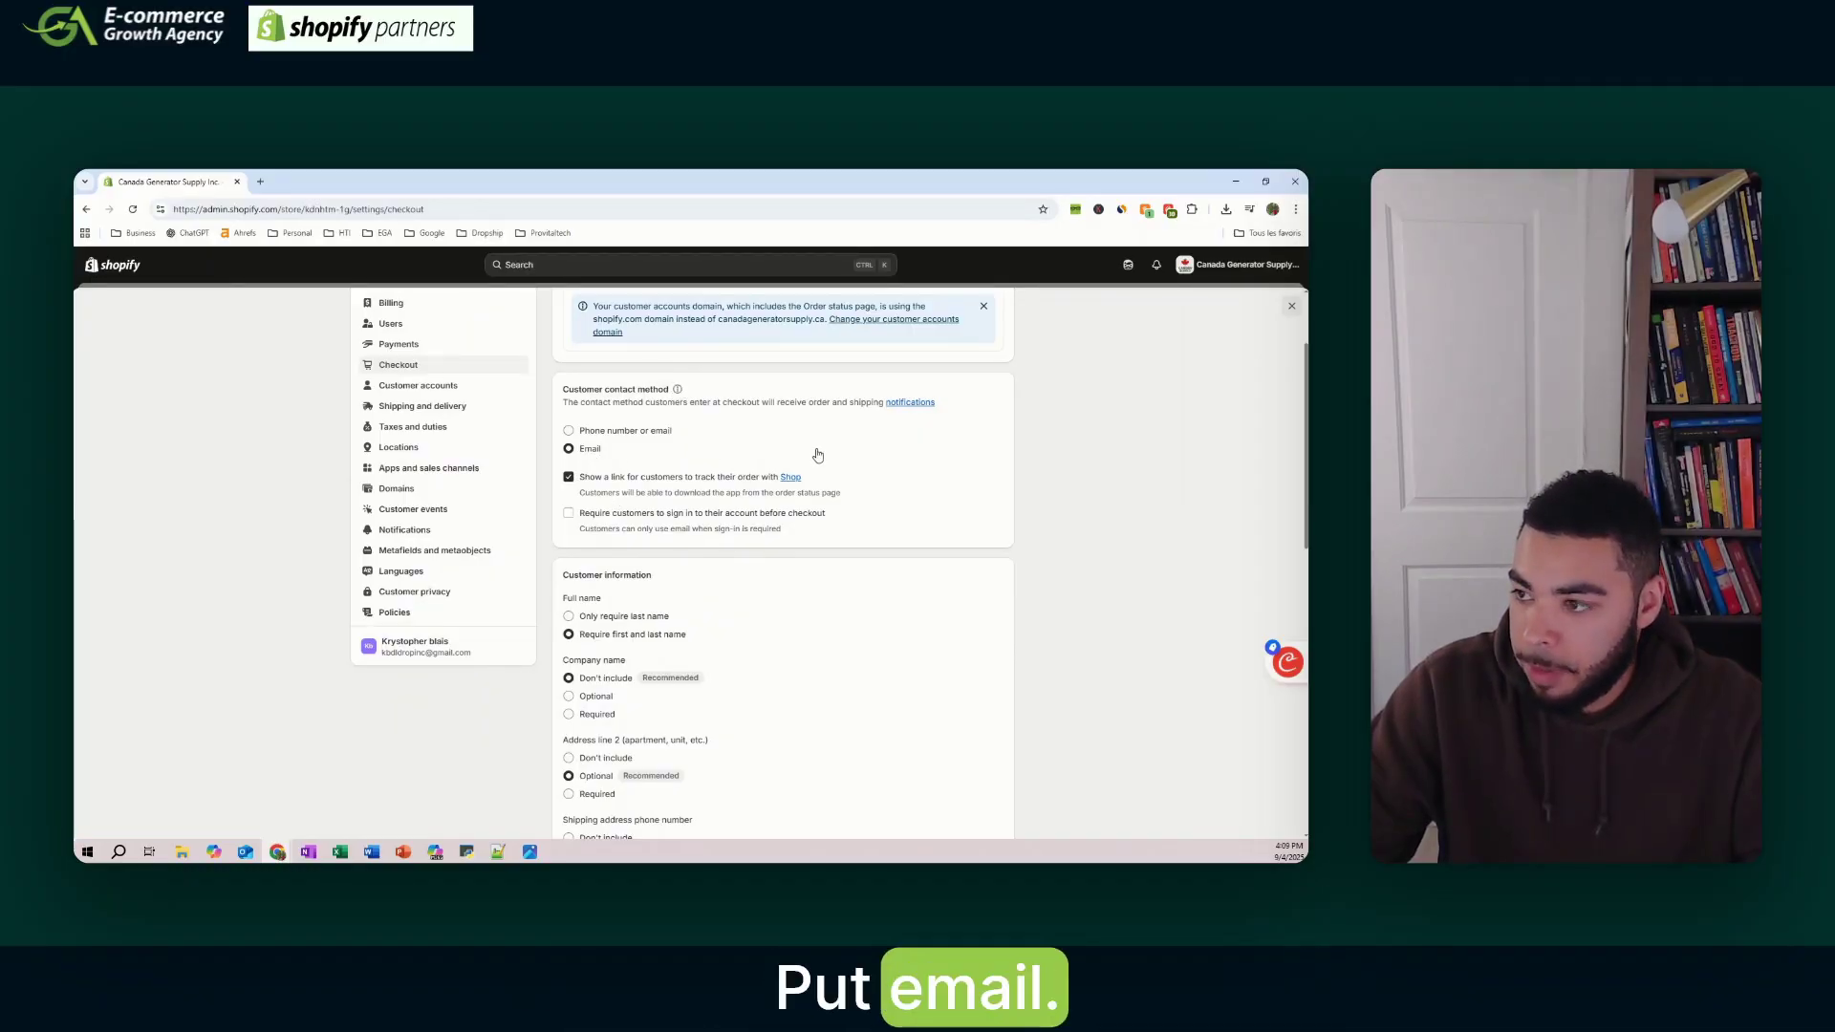
scroll(860, 456, down, 1)
scroll(931, 452, down, 1)
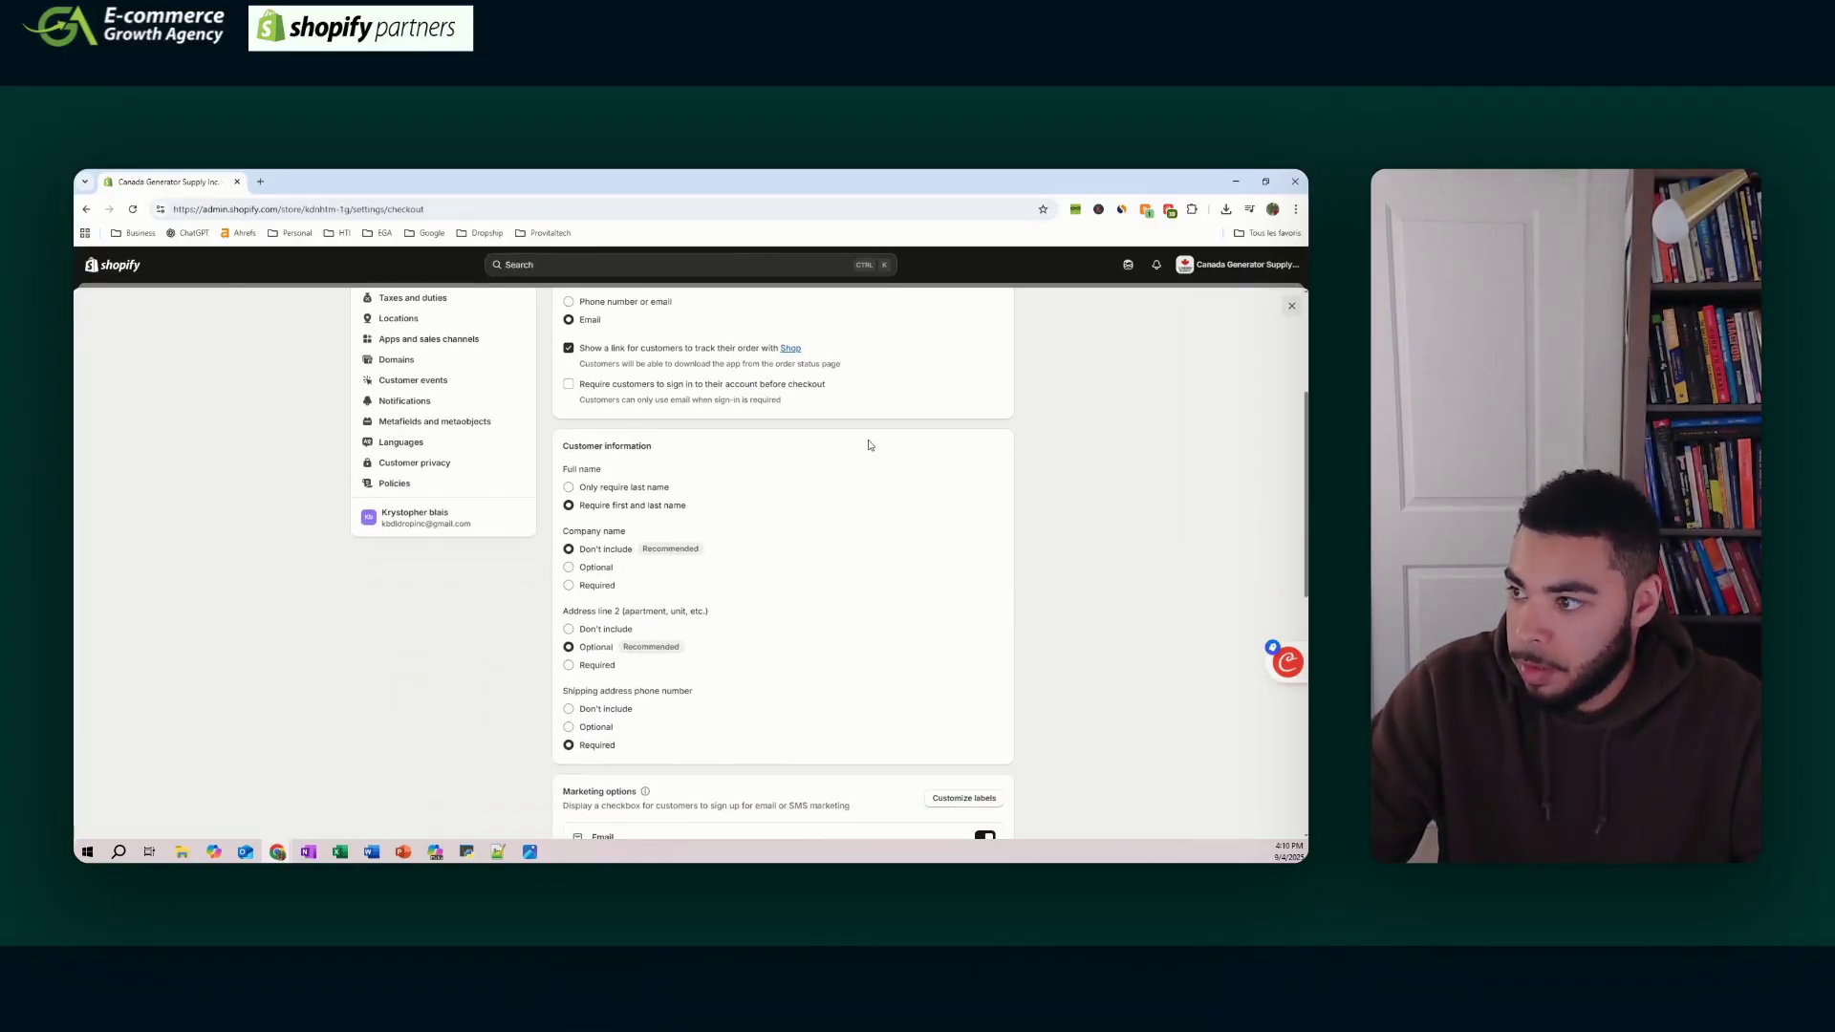
scroll(822, 386, down, 2)
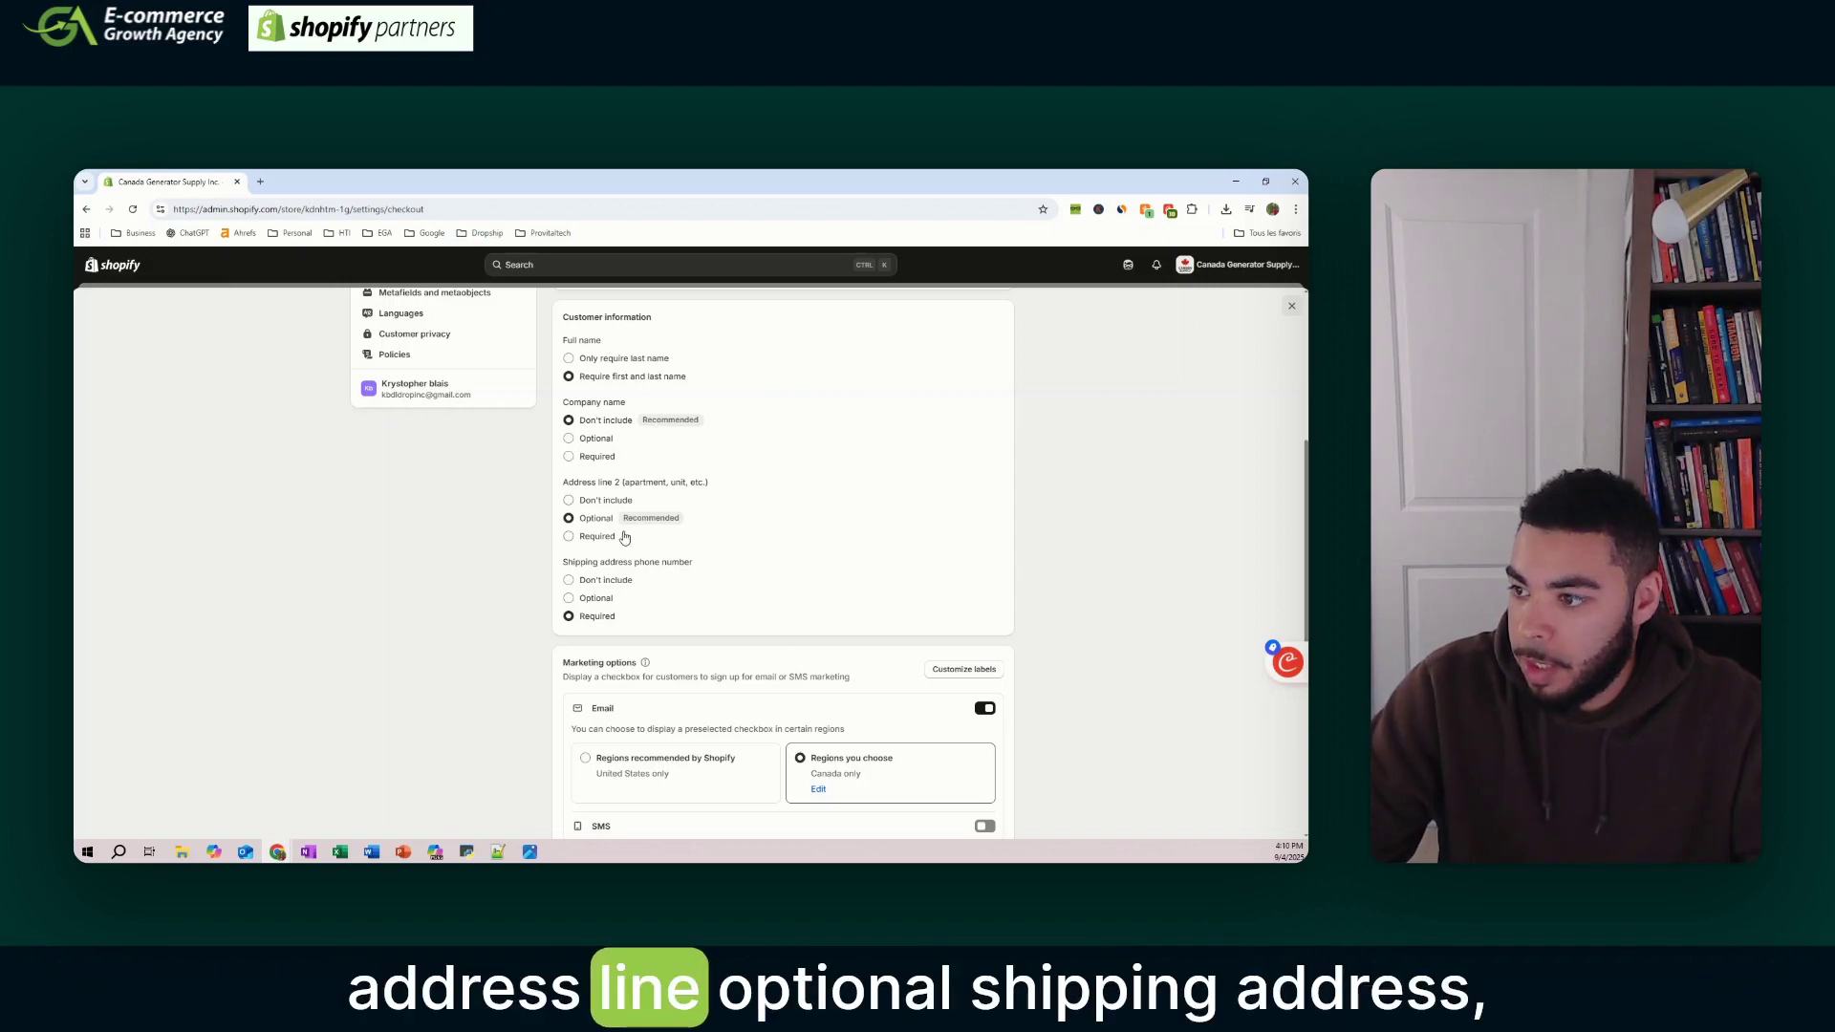
scroll(619, 639, down, 3)
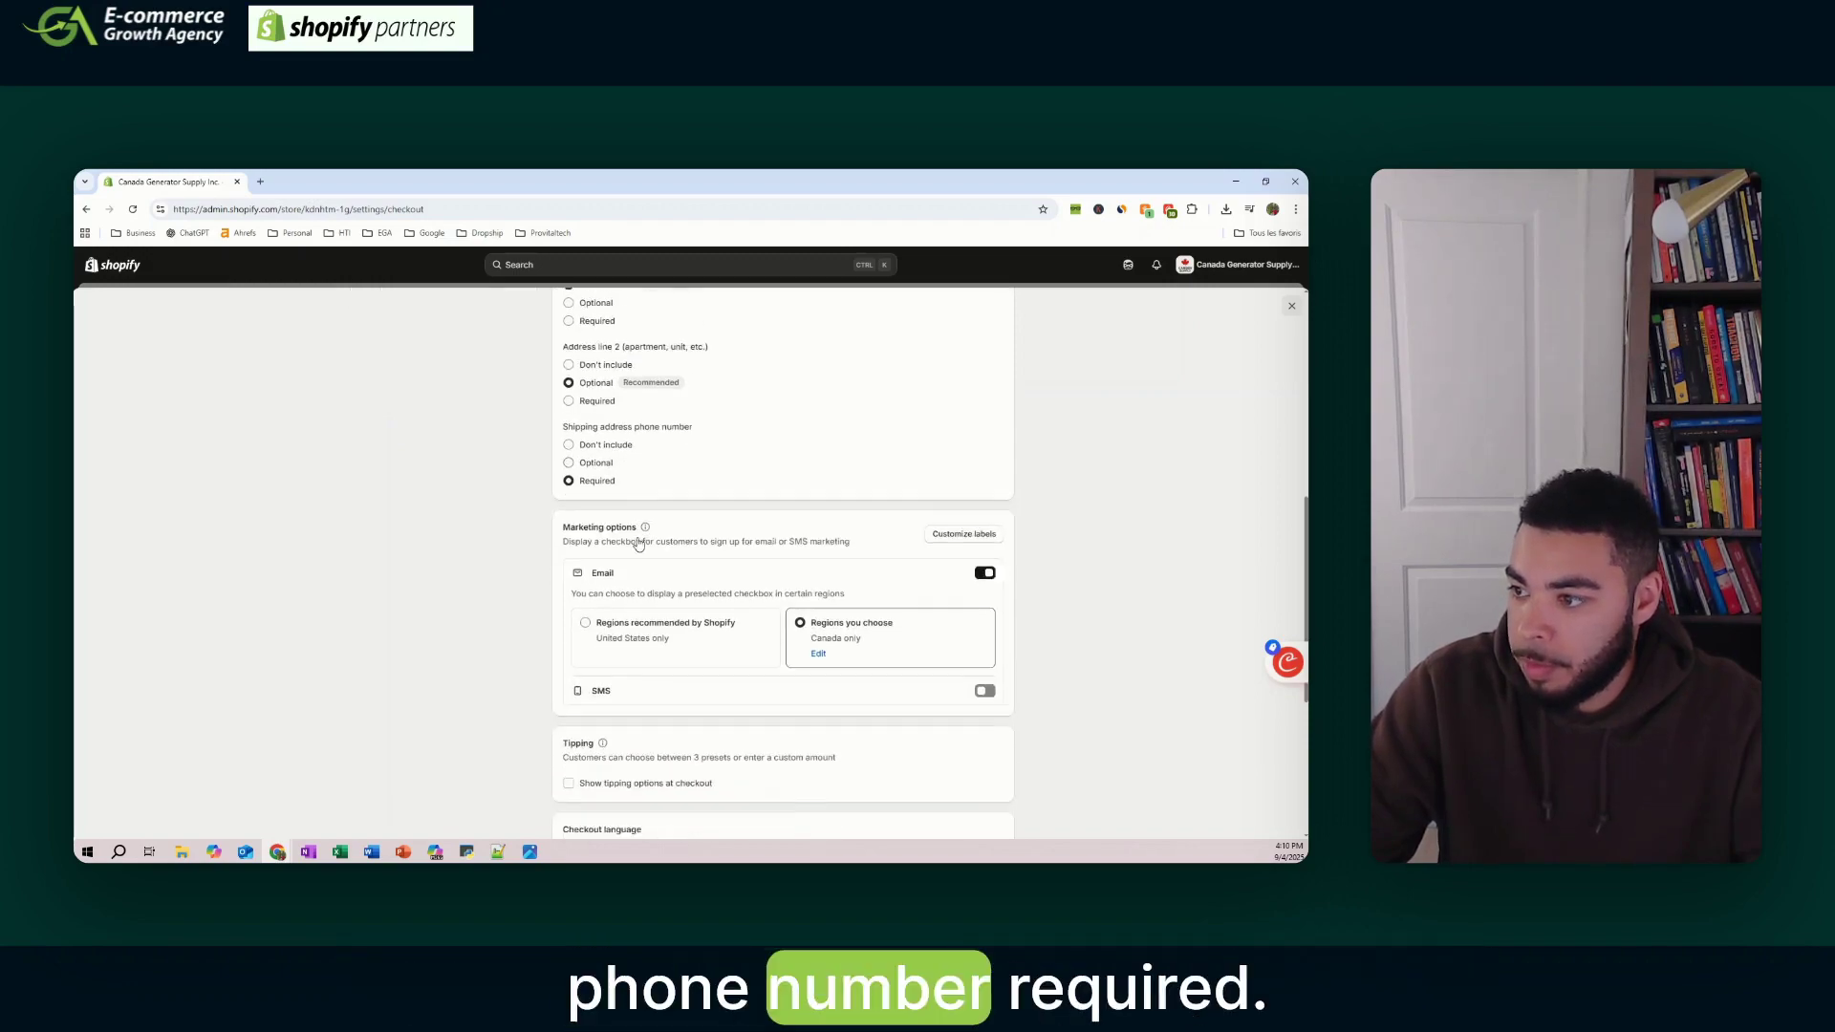
scroll(612, 542, down, 1)
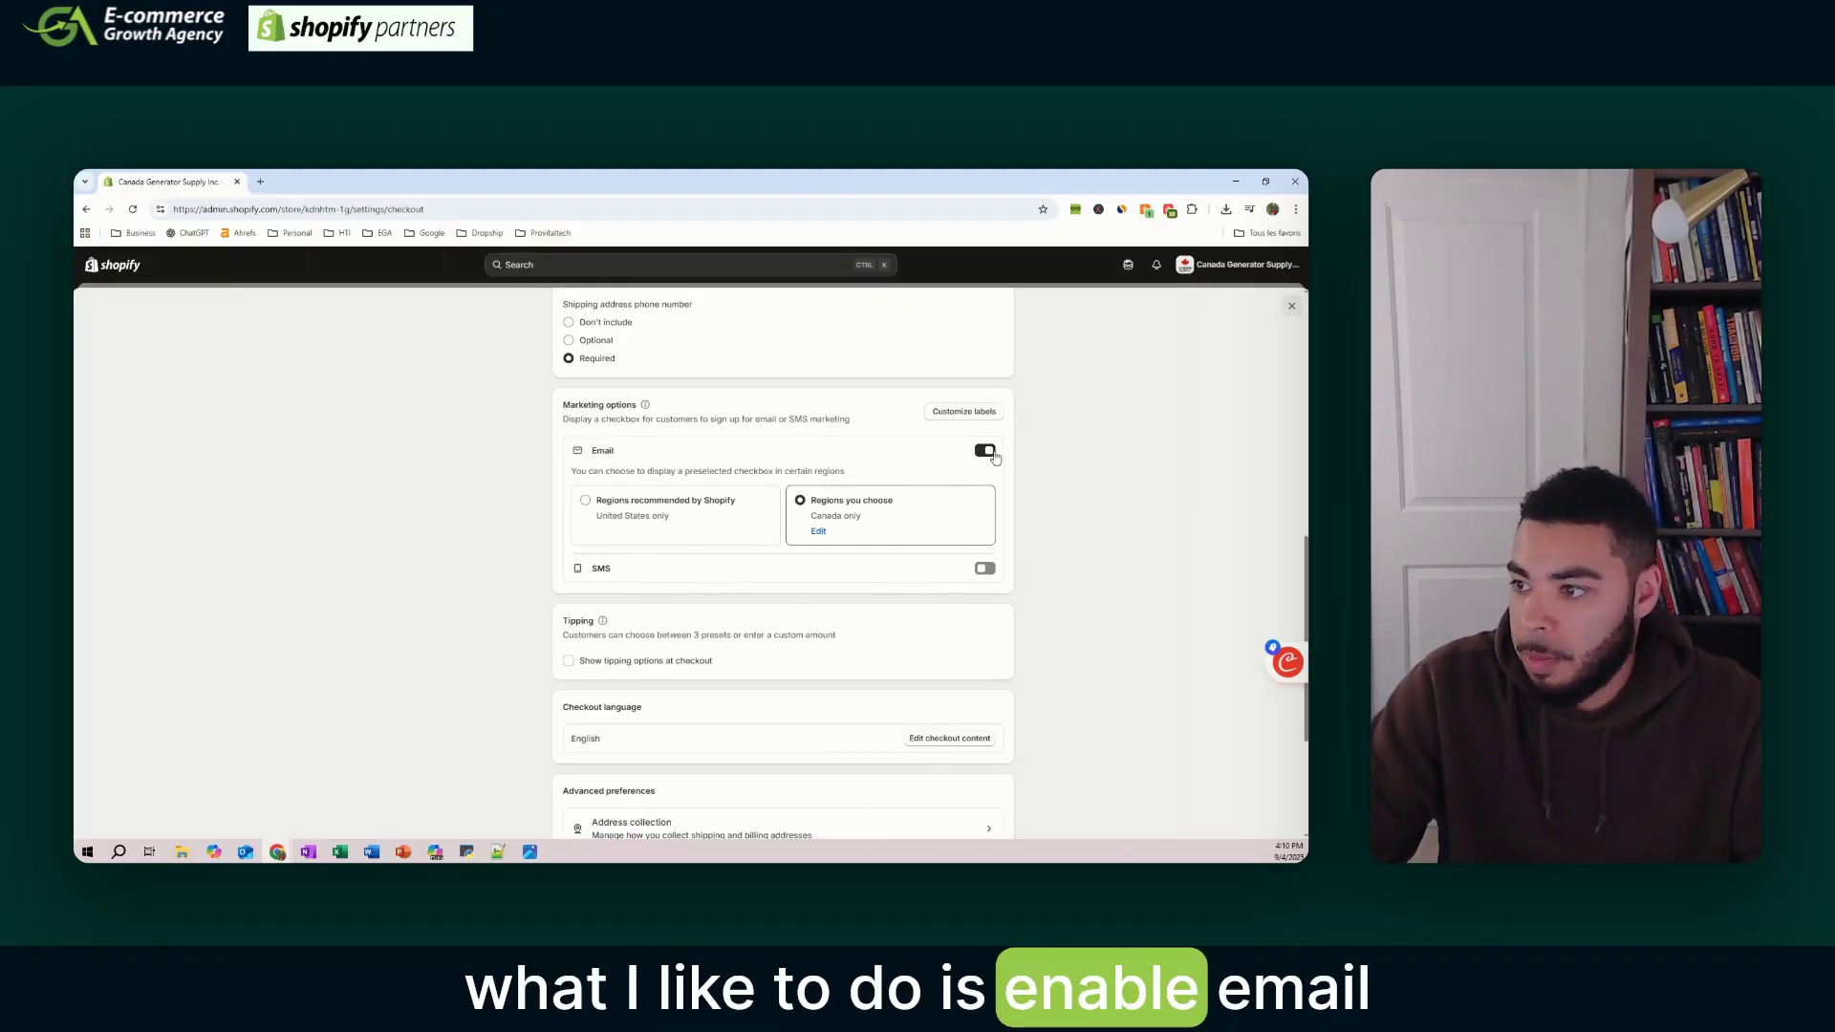
scroll(836, 460, down, 3)
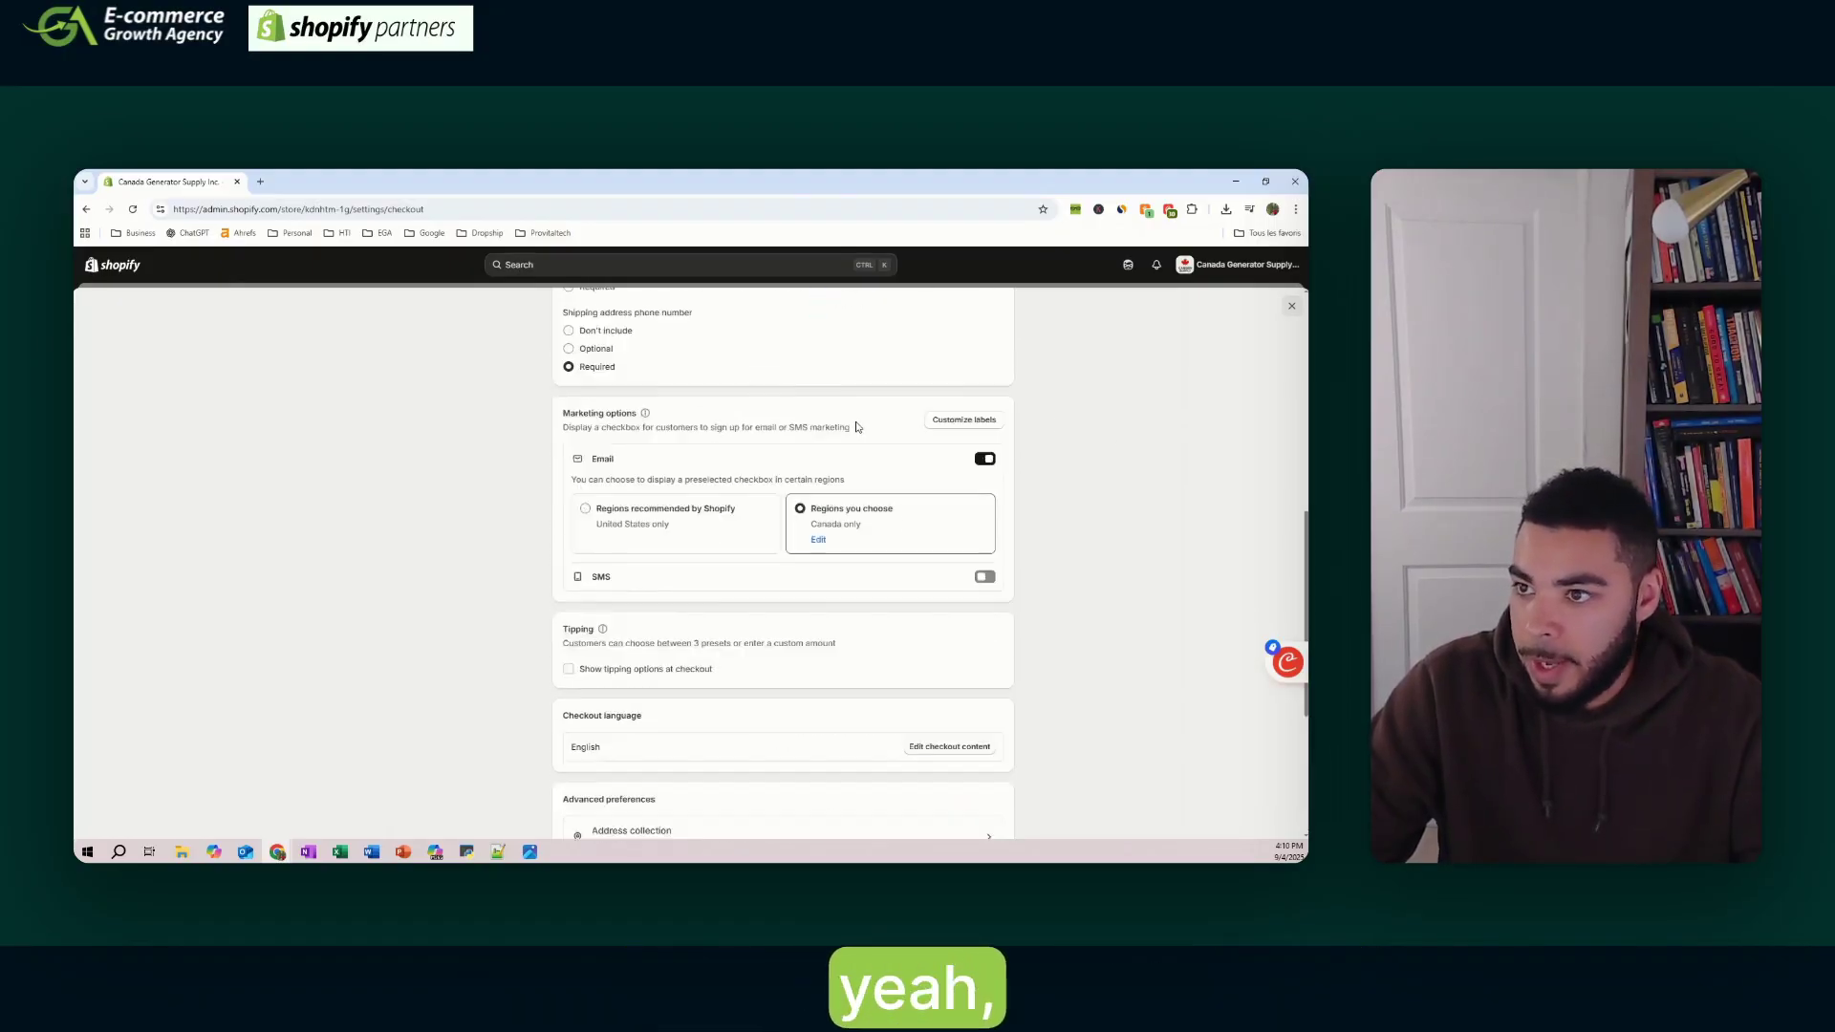
scroll(856, 418, up, 15)
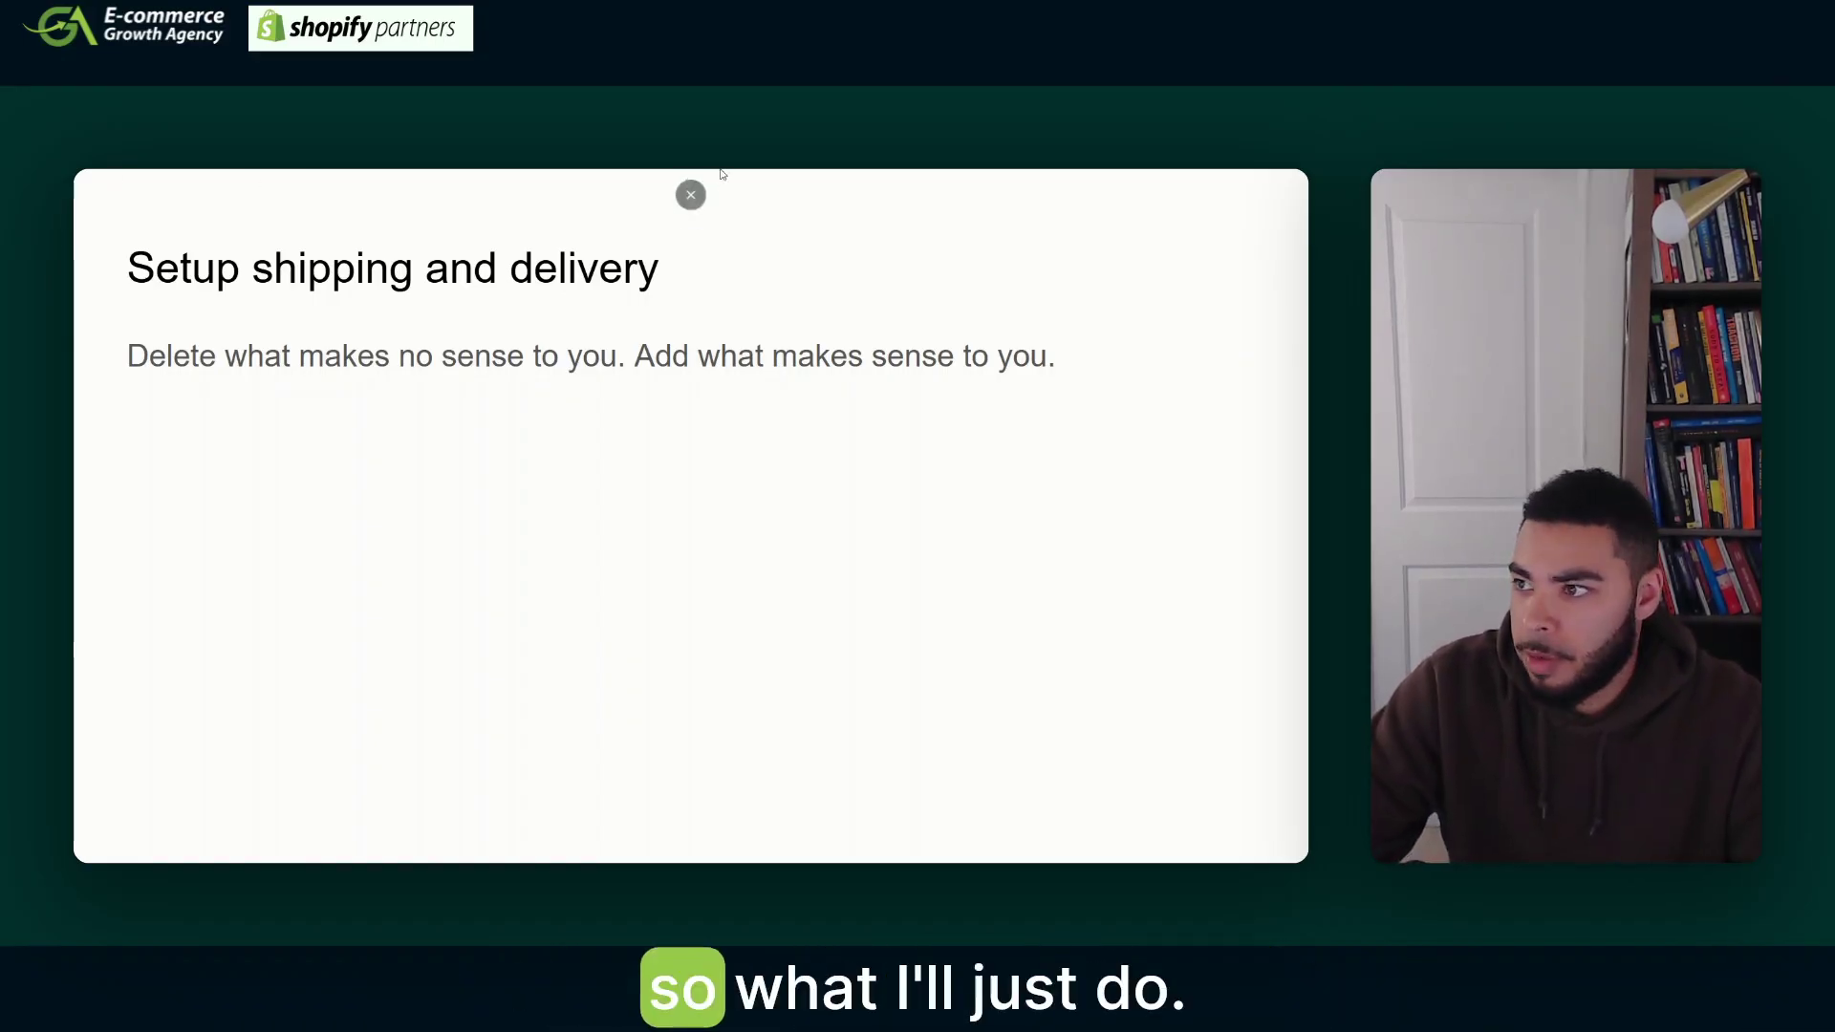
- In General rates, delete the Express rate and the $14.90 and $21.90 weight-based Standard rates
click(691, 213)
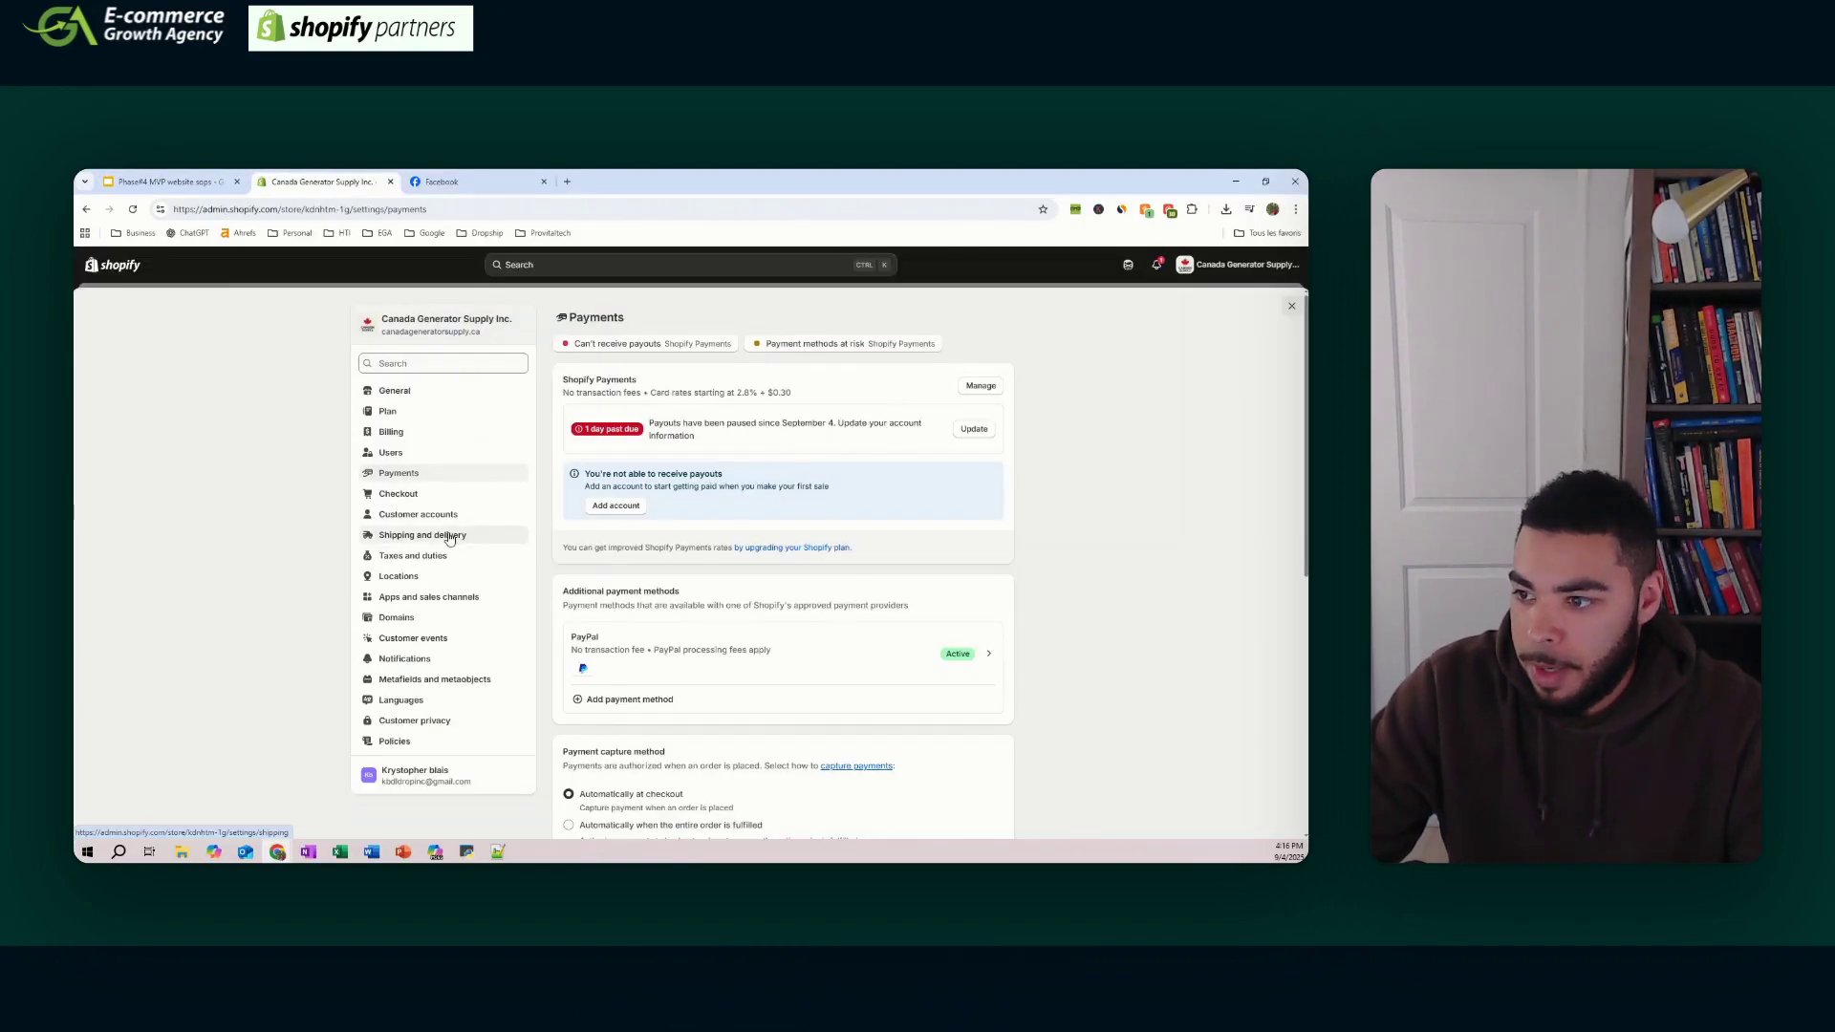
click(449, 538)
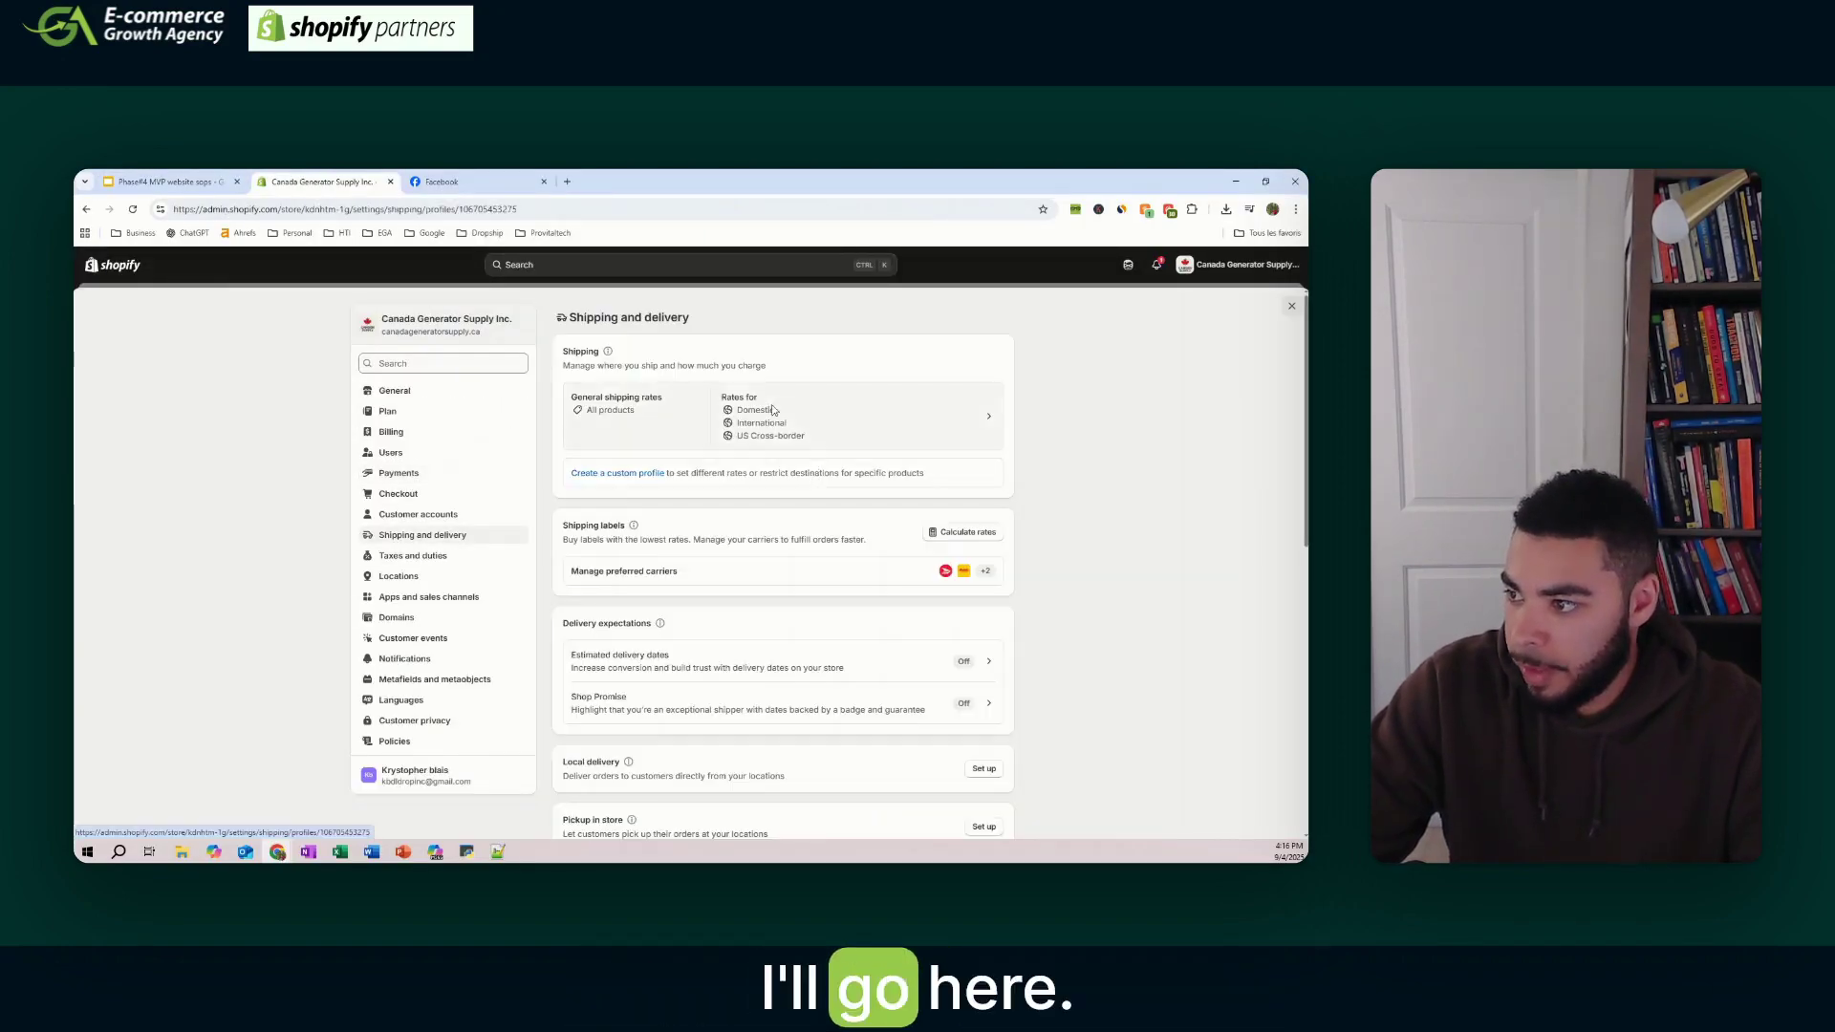
click(774, 411)
scroll(1002, 675, up, 5)
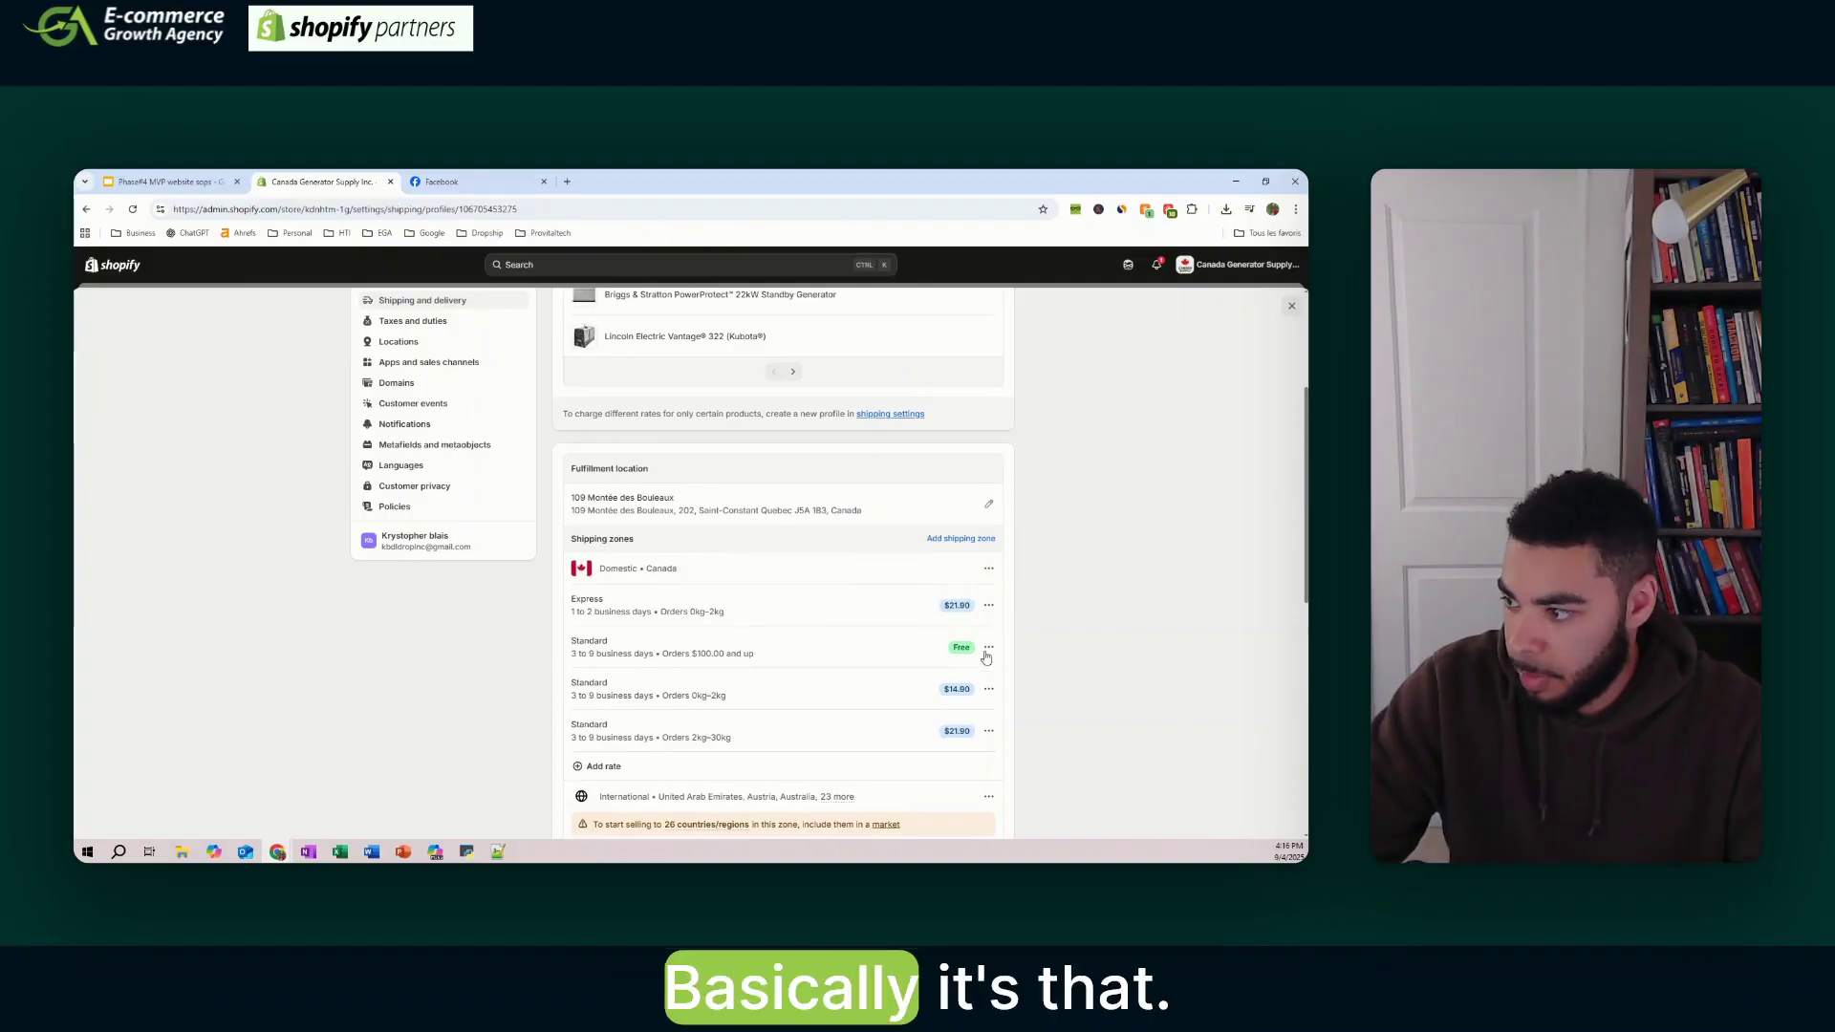
click(990, 606)
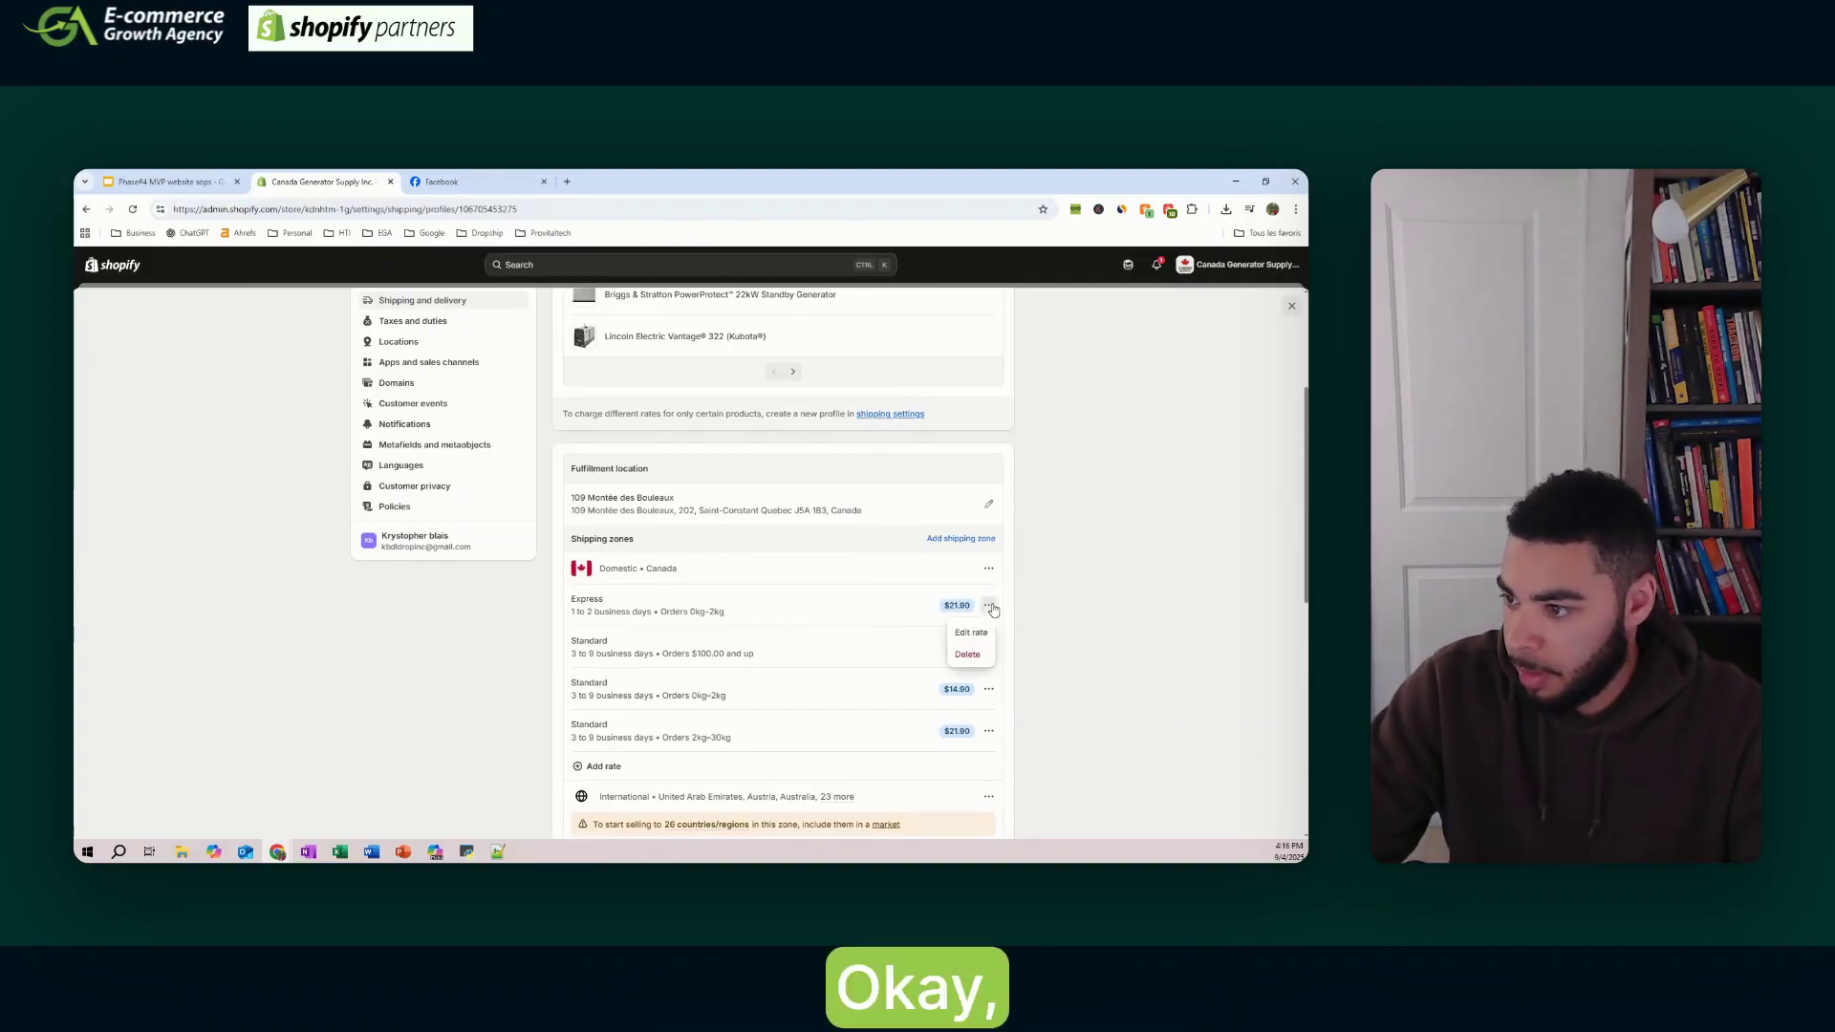
click(968, 656)
click(975, 697)
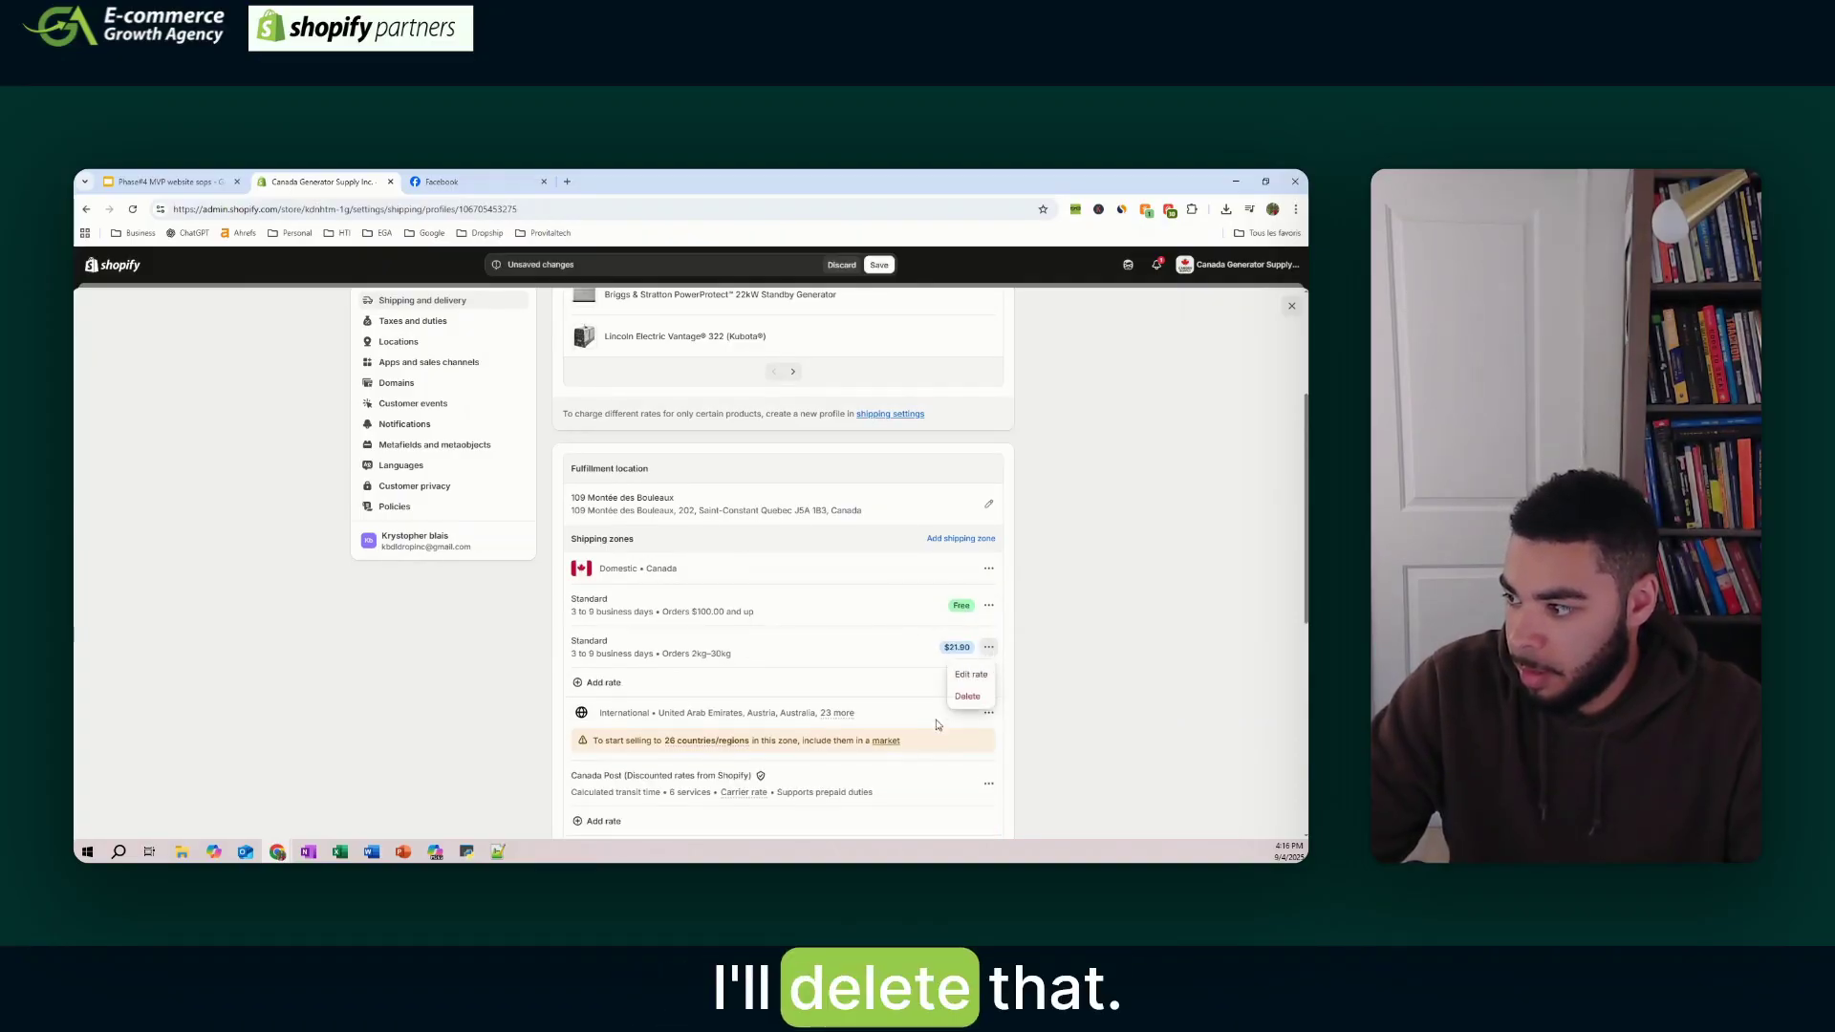
click(975, 699)
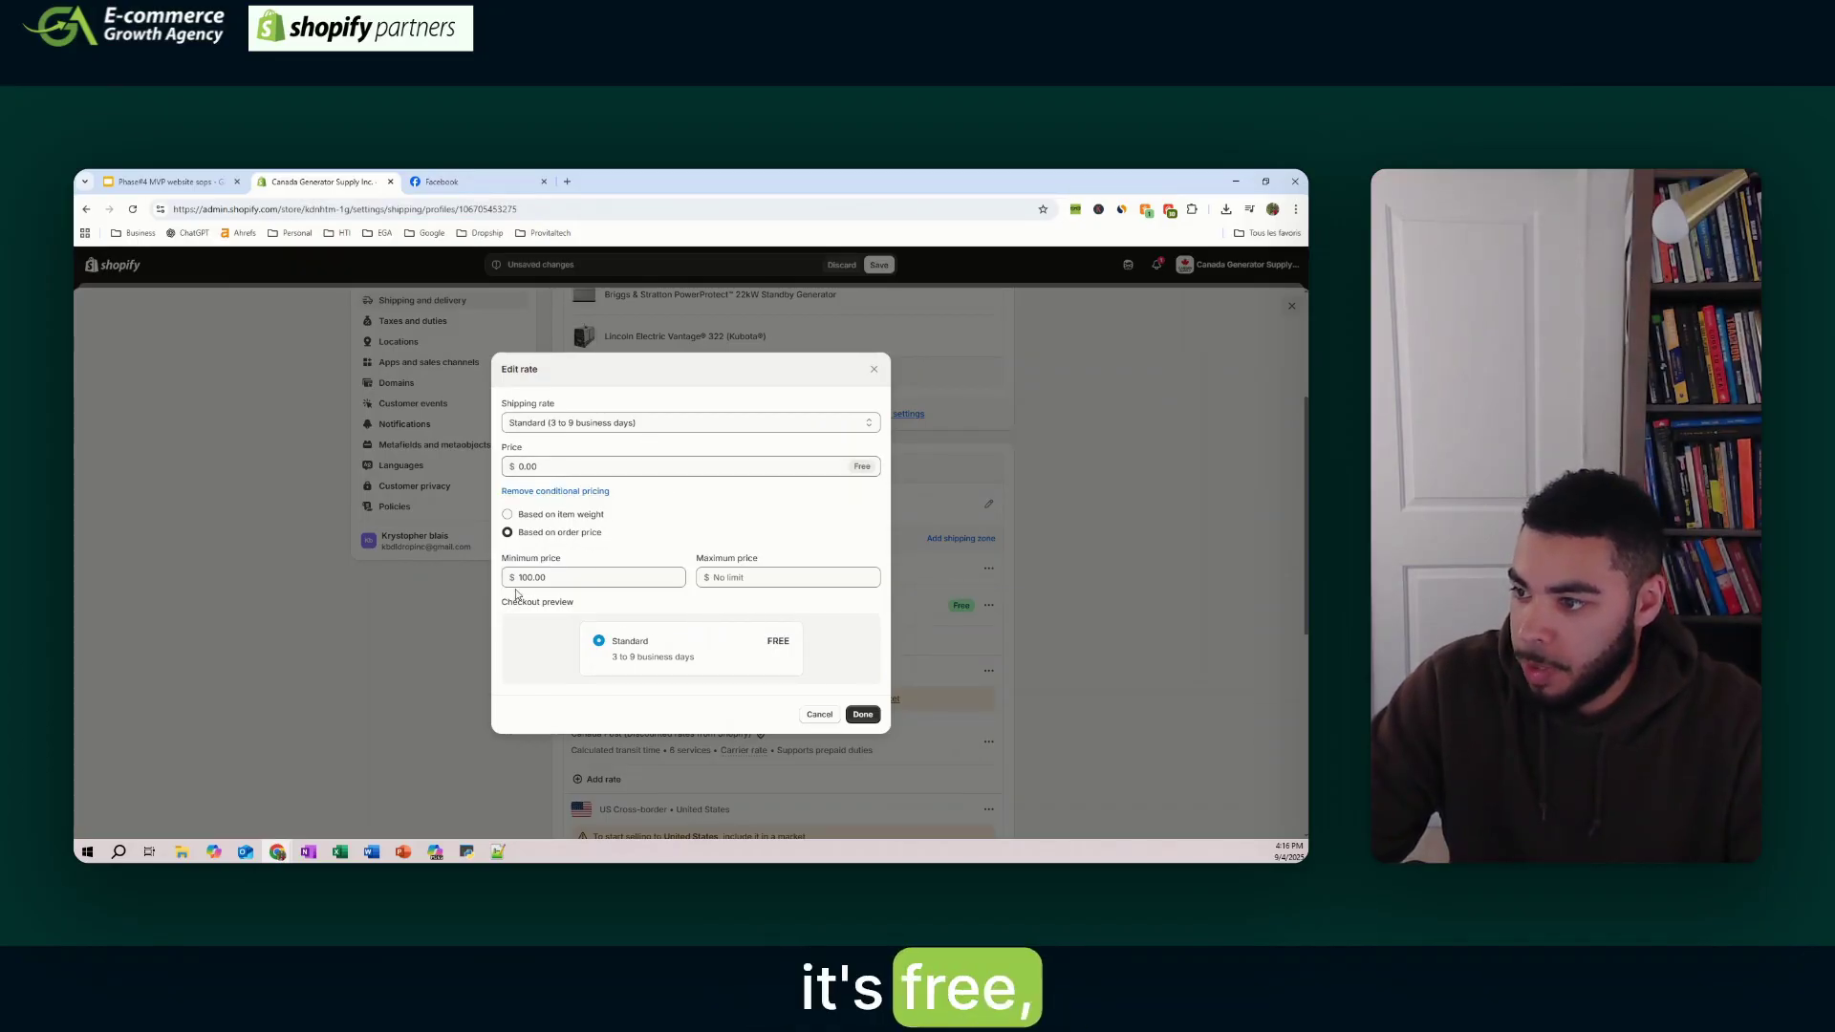
- Set the free rate's minimum order price to $1,000 and give it a custom name
key(ctrl+a)
text(10000)
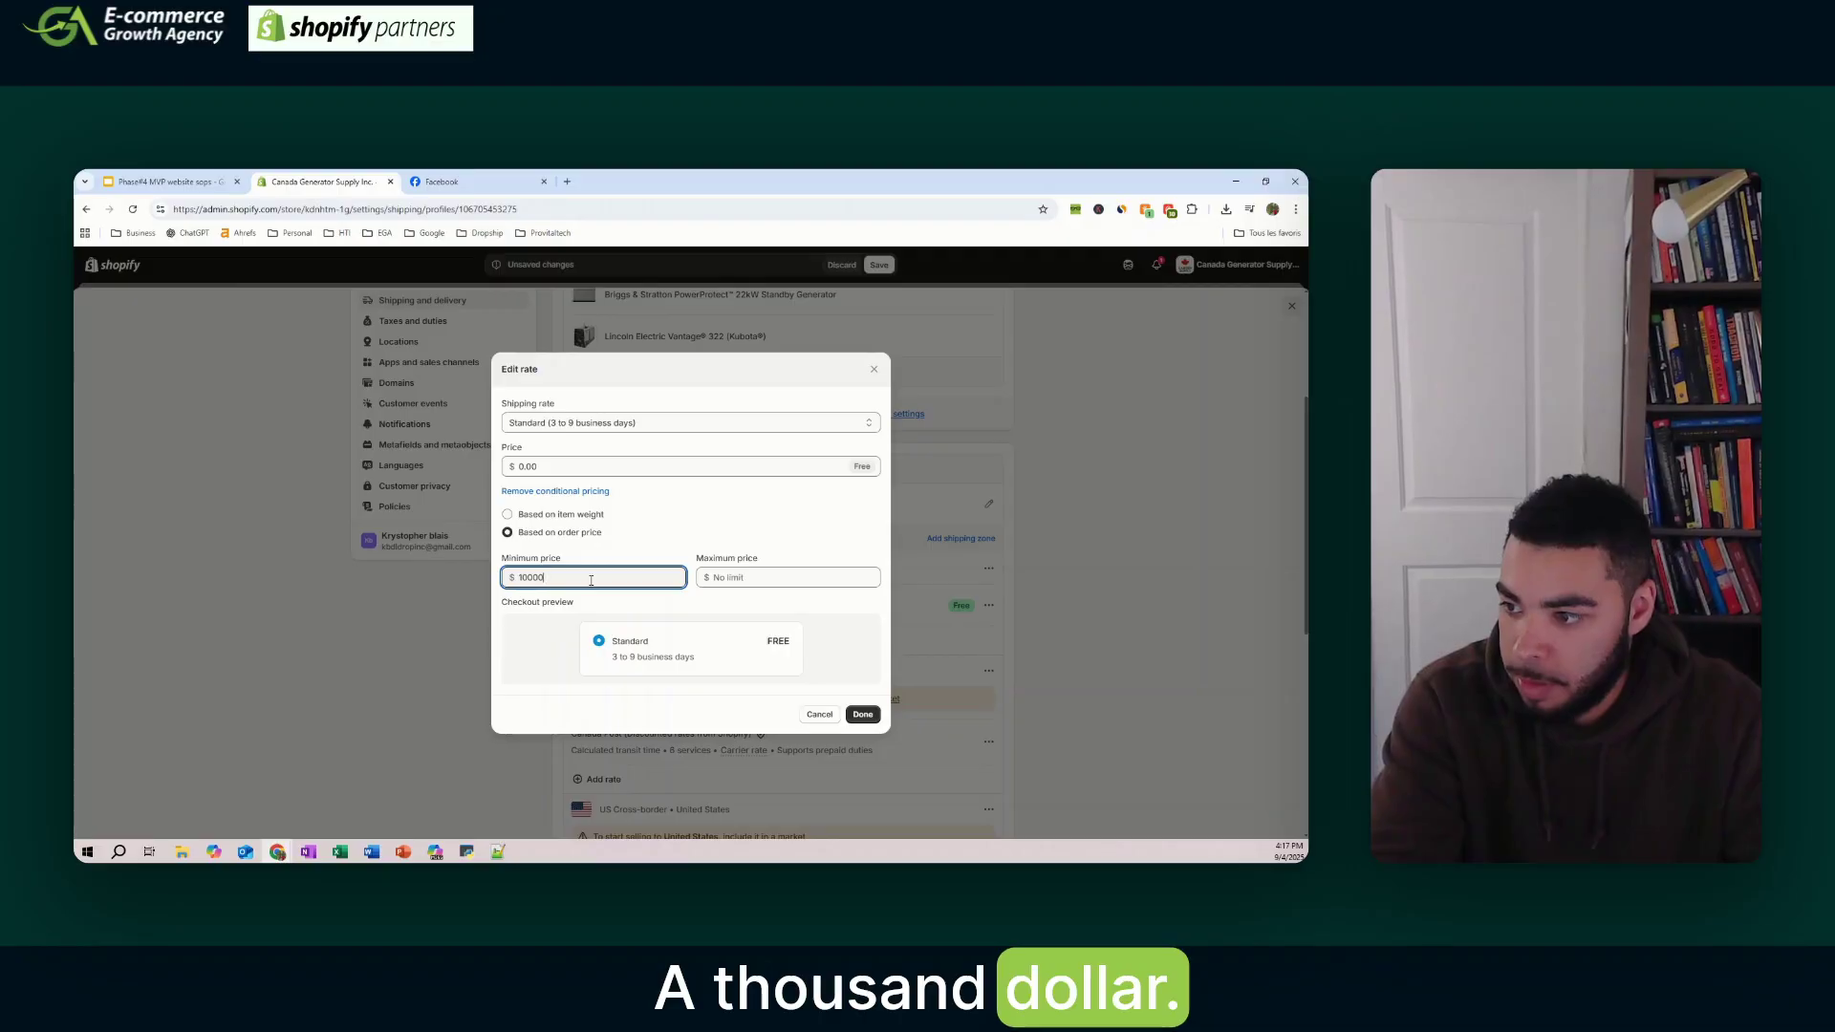
key(BackSpace)
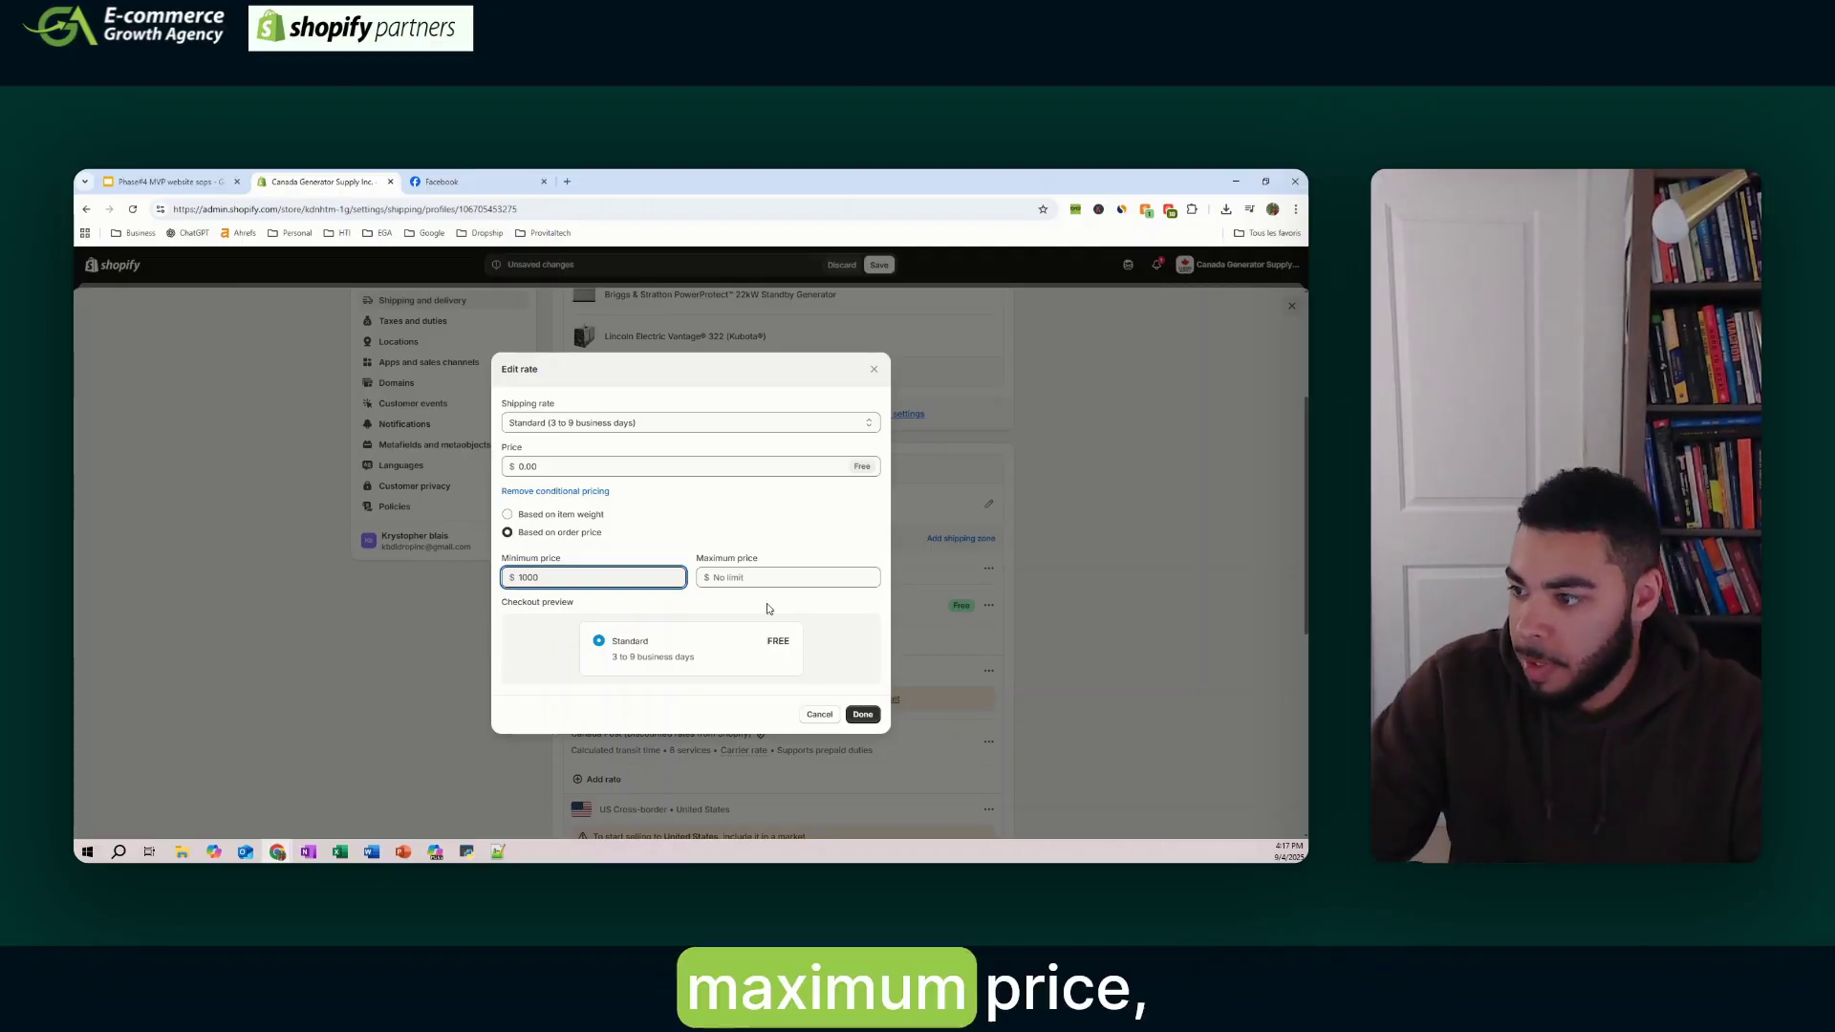
click(679, 423)
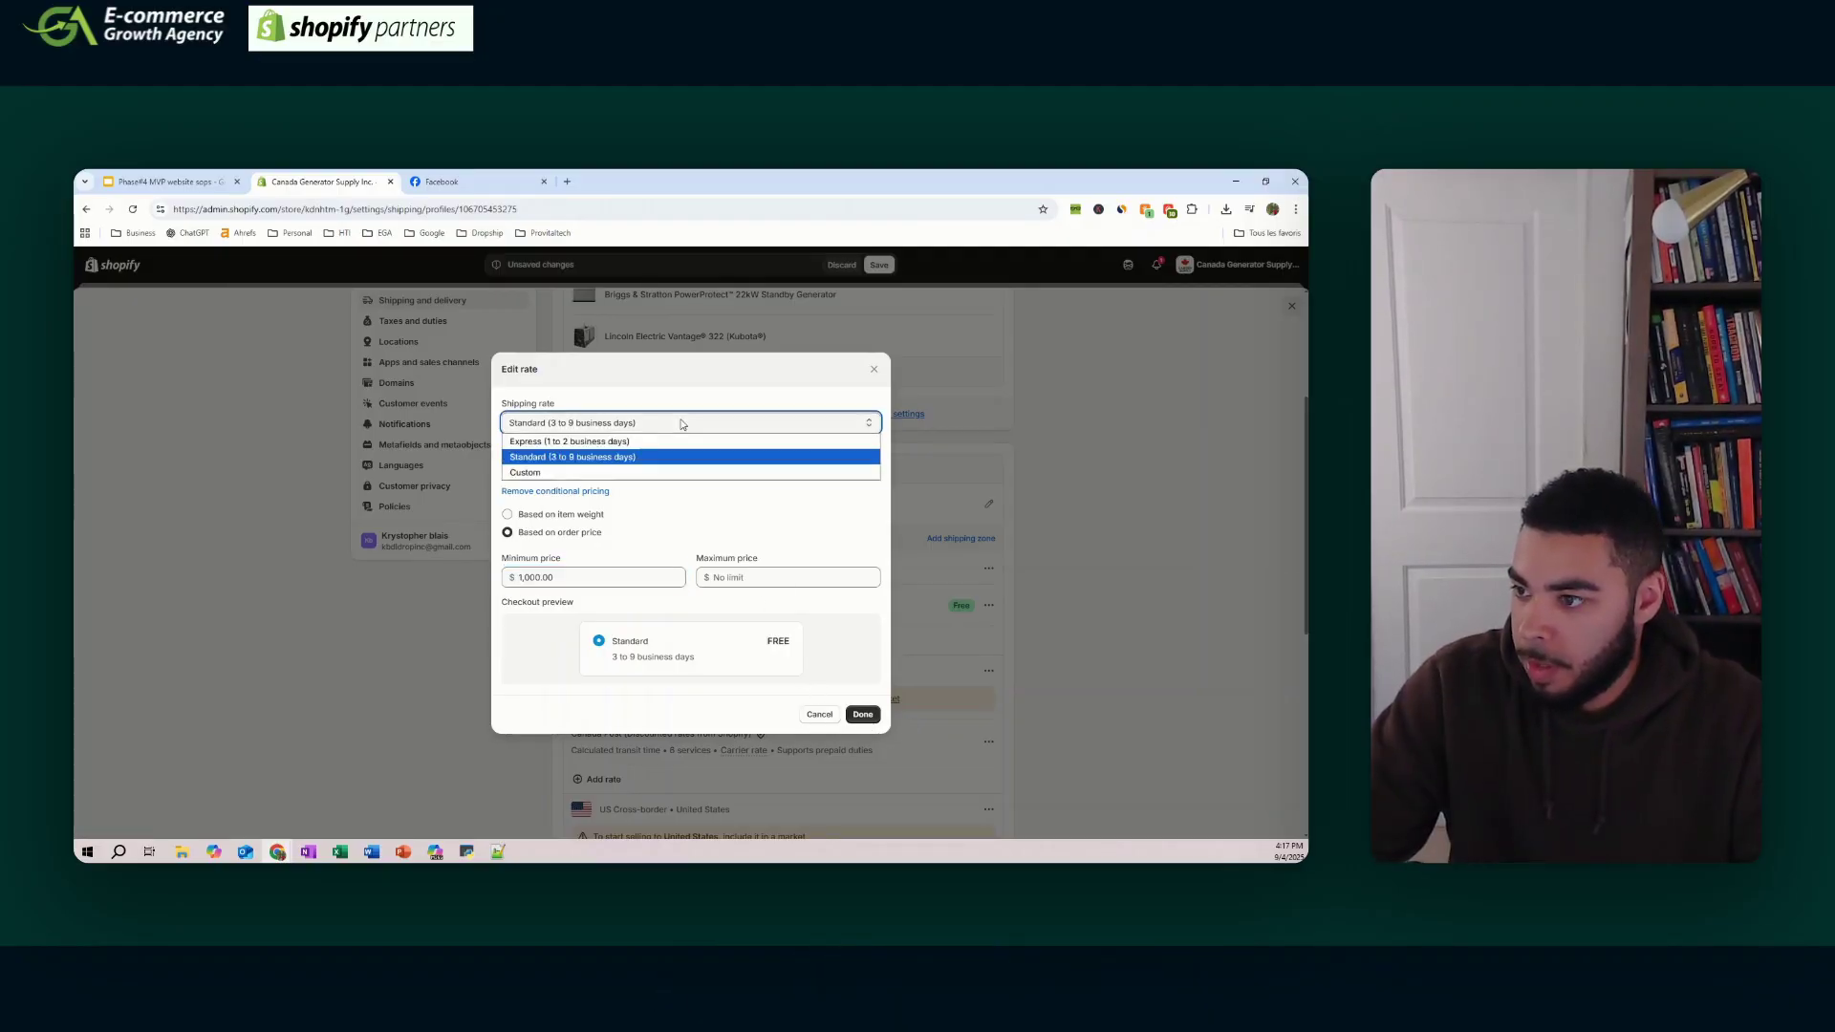
click(588, 474)
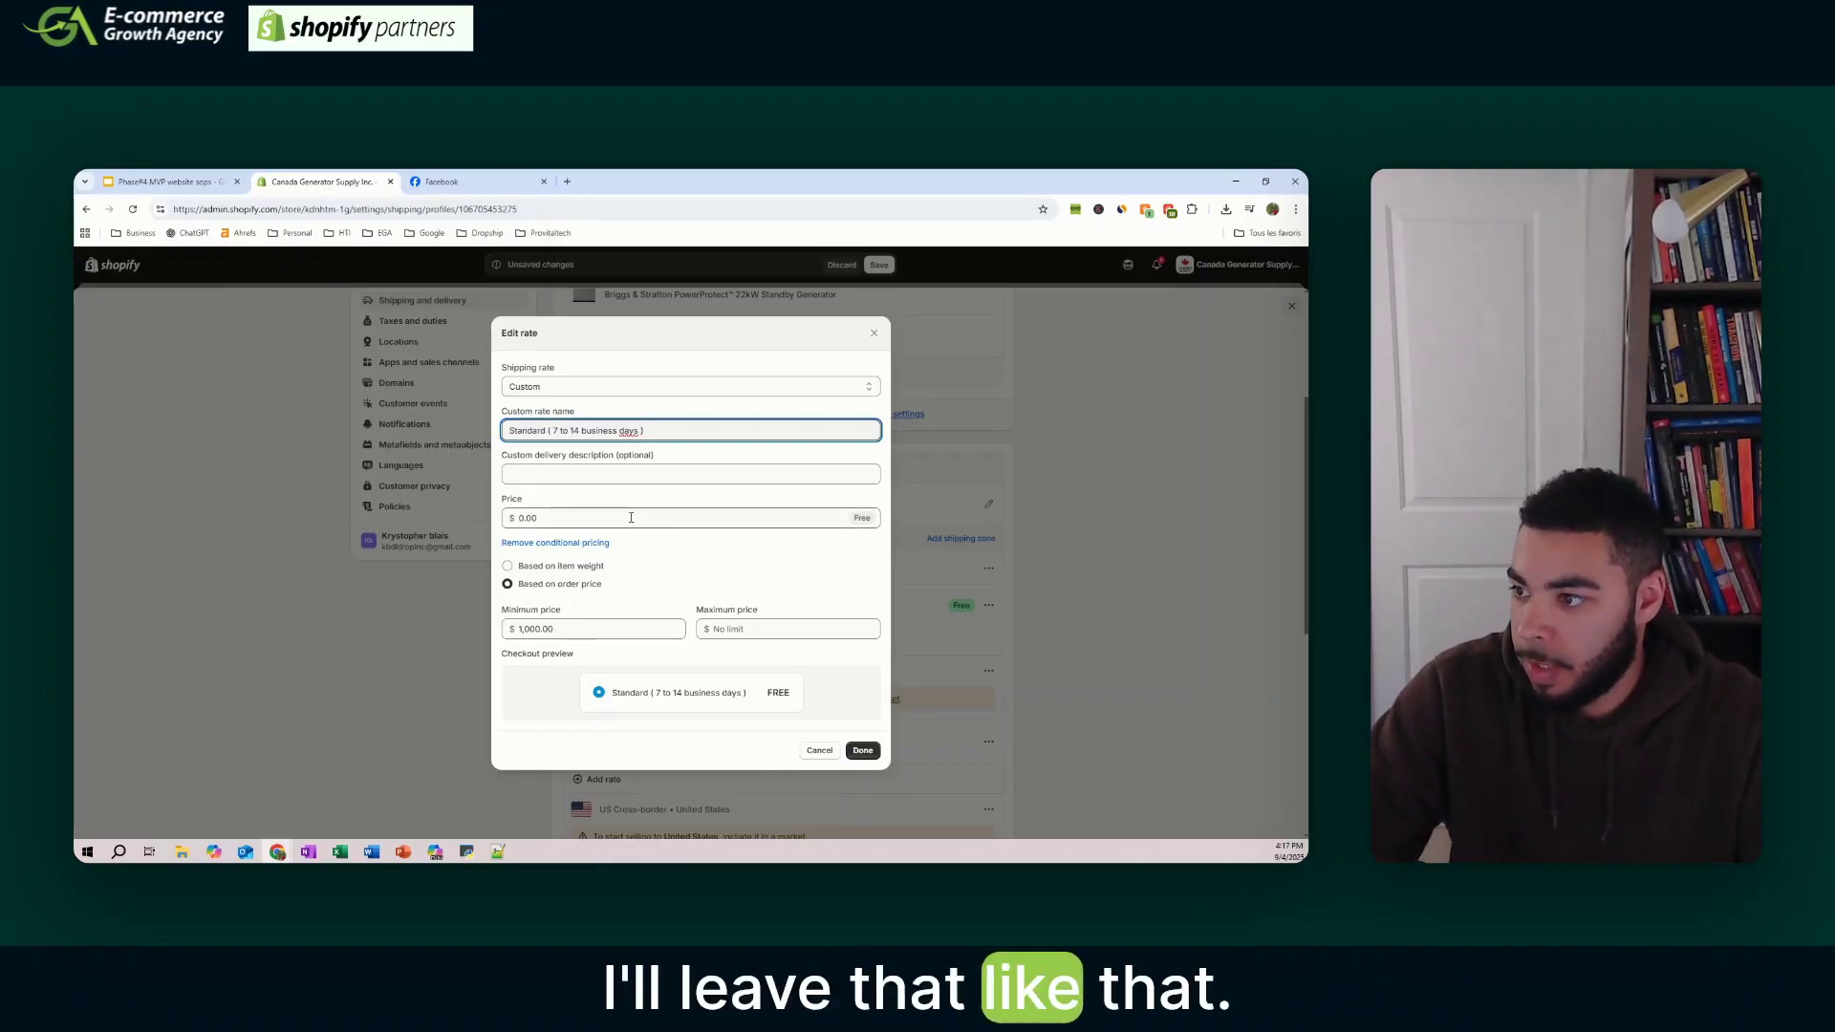
click(862, 750)
- Verify the free Standard (7 to 14 business days) rate's details and save the shipping profile
click(603, 618)
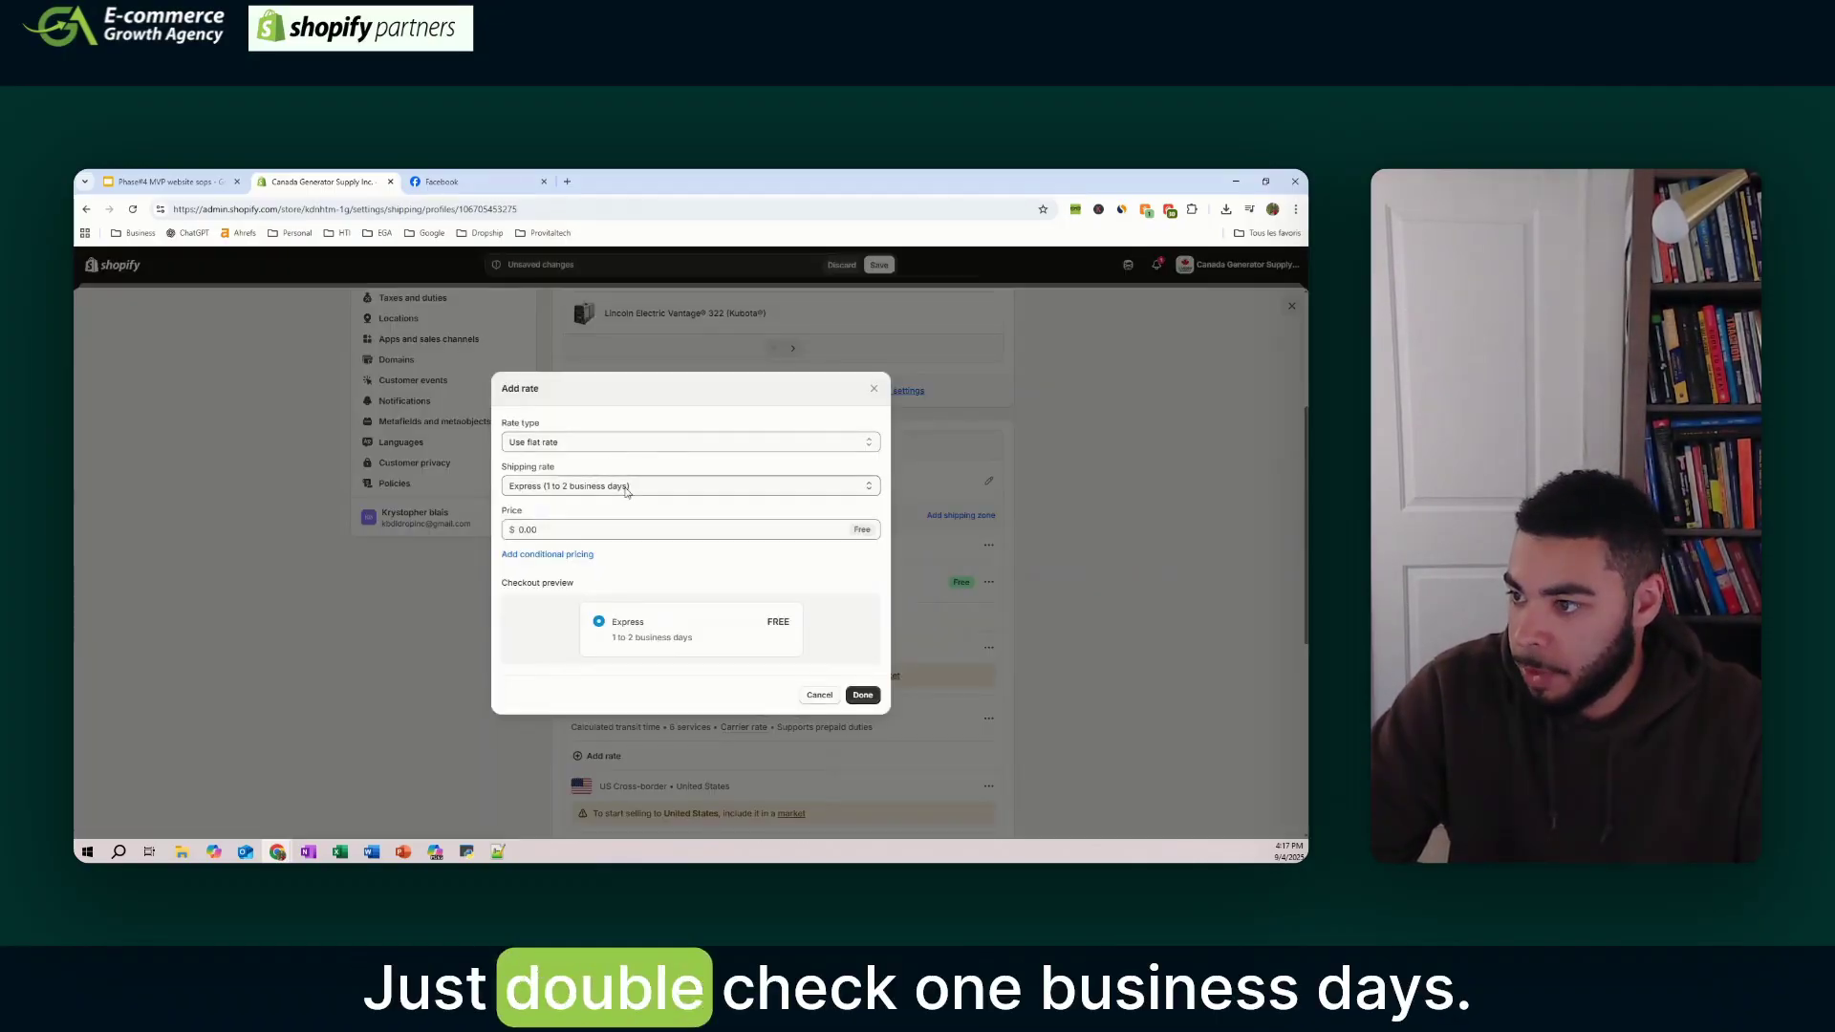
click(819, 695)
click(989, 582)
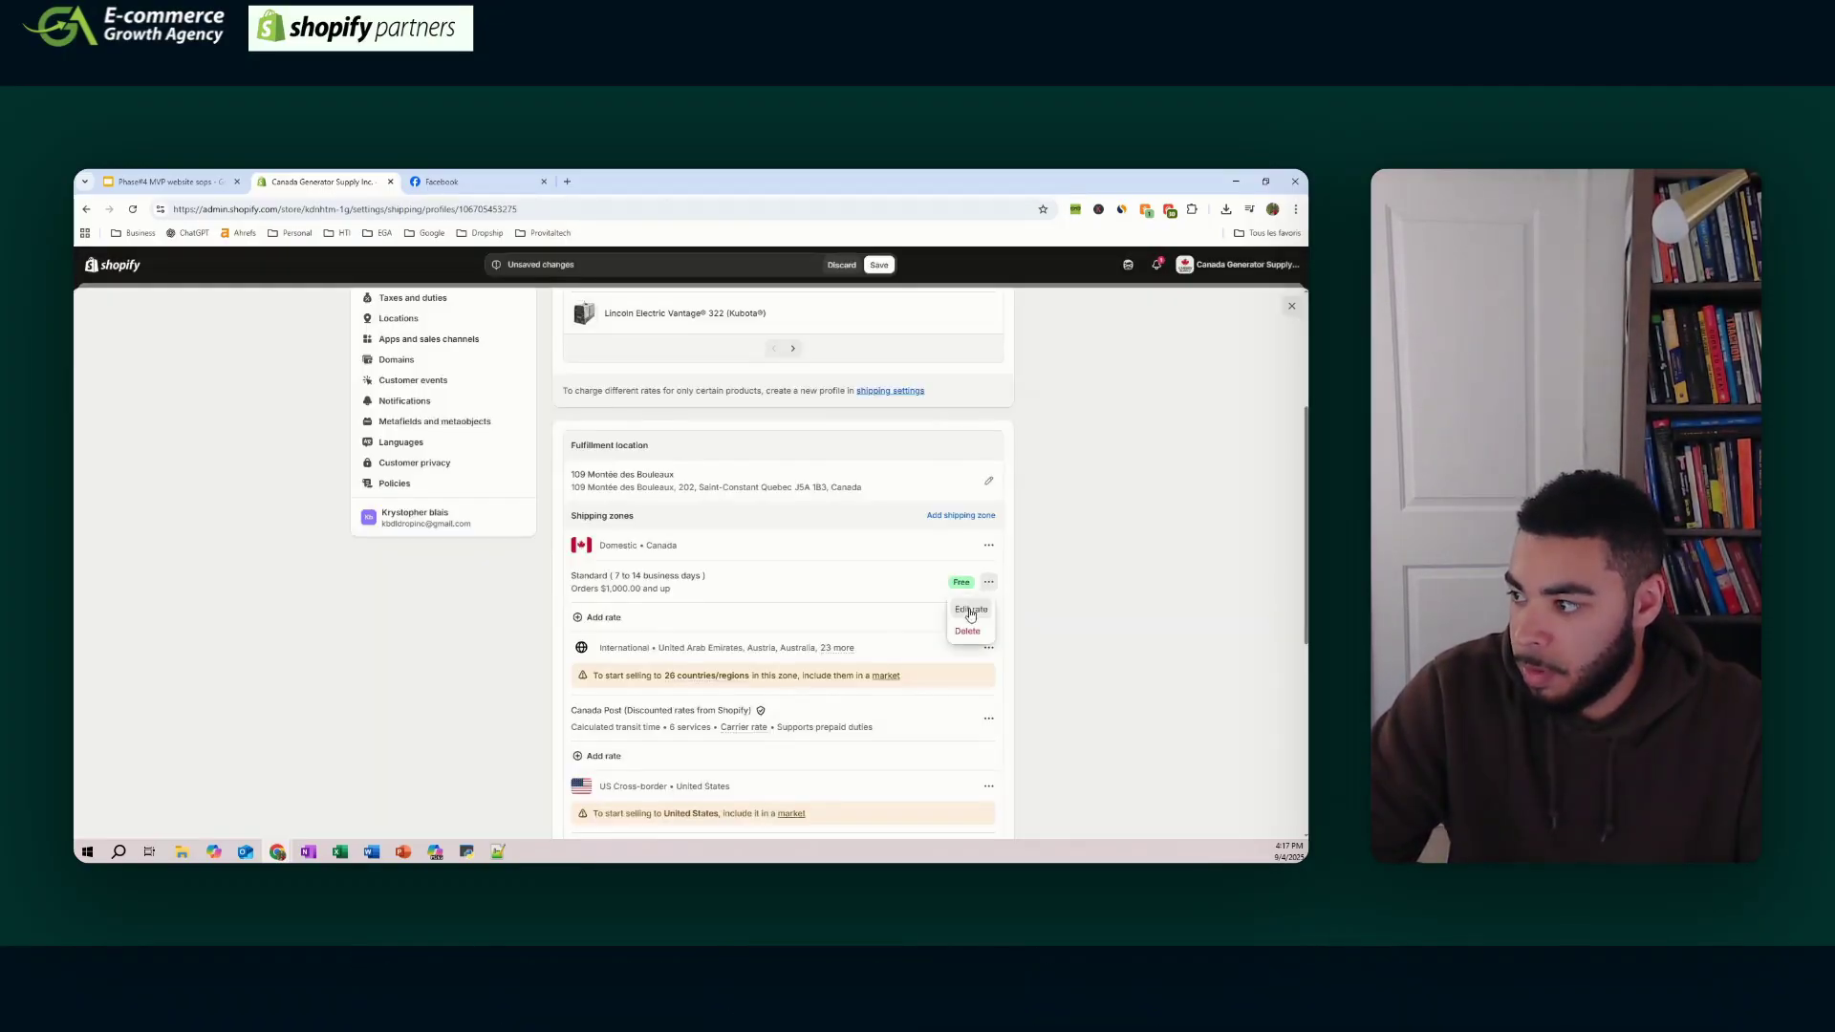
click(970, 610)
click(551, 430)
key(Return)
scroll(783, 478, up, 2)
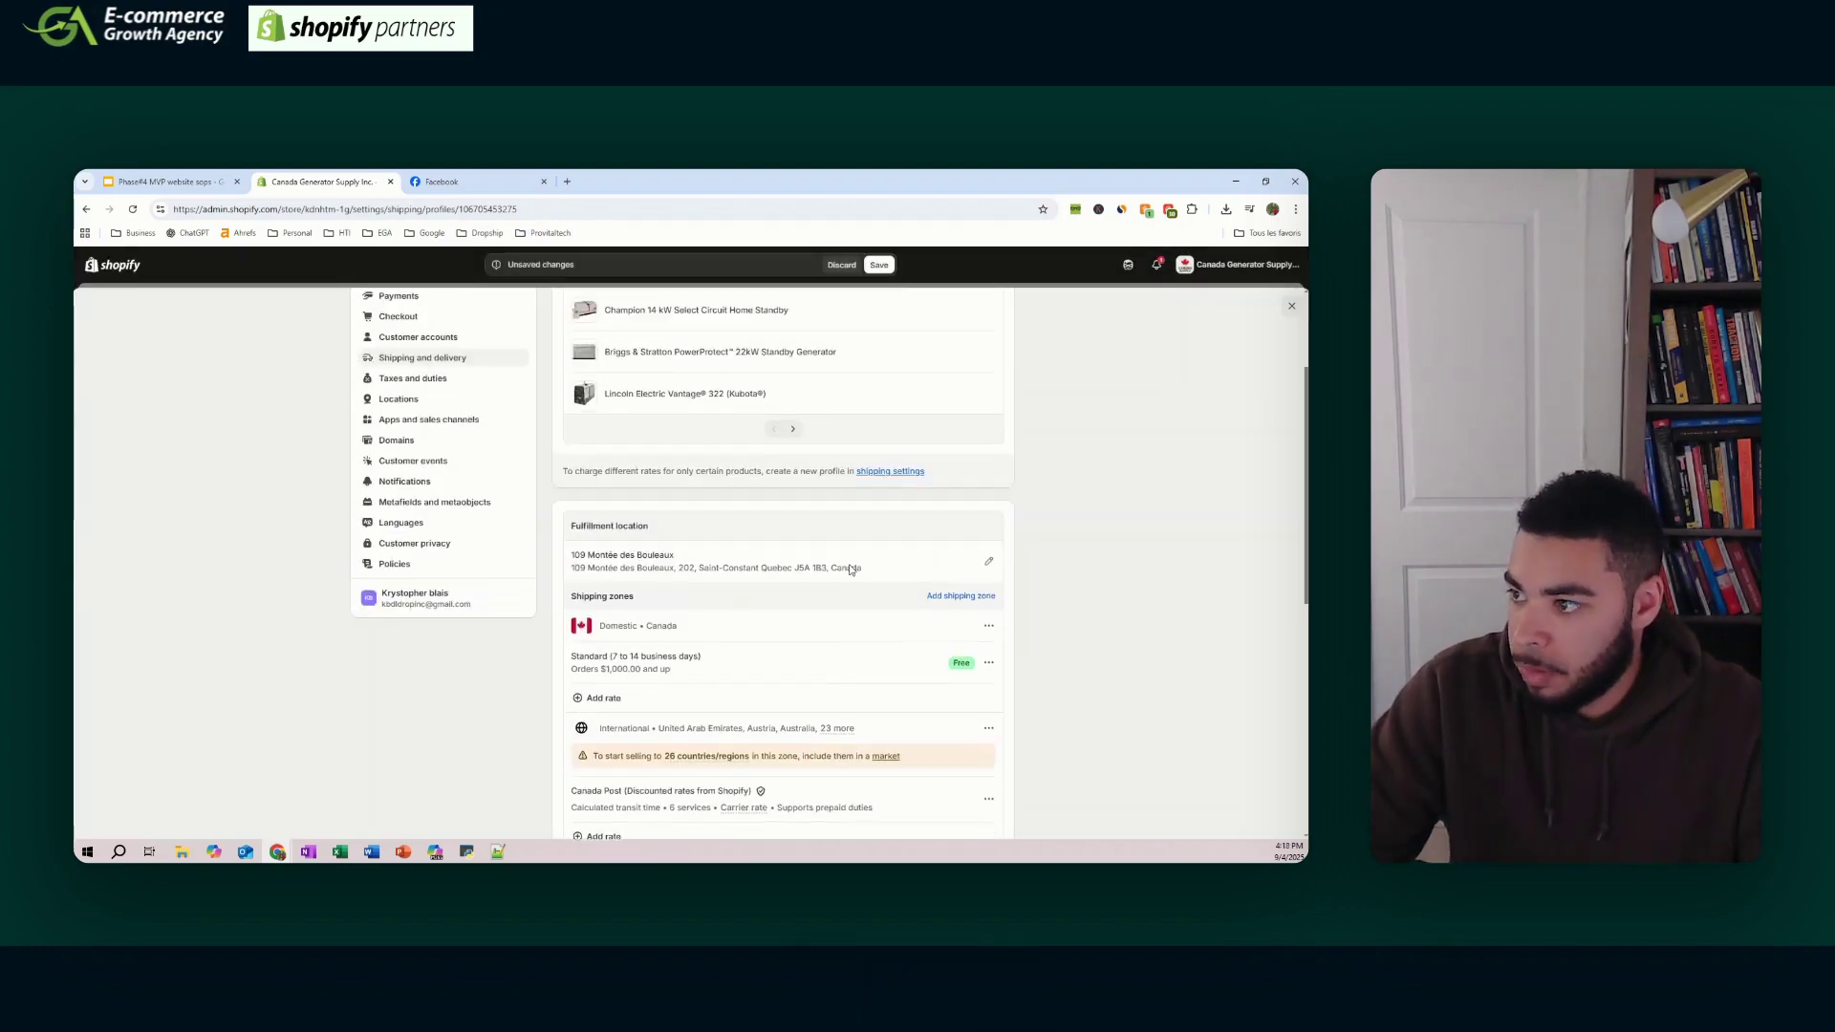
click(880, 264)
click(411, 426)
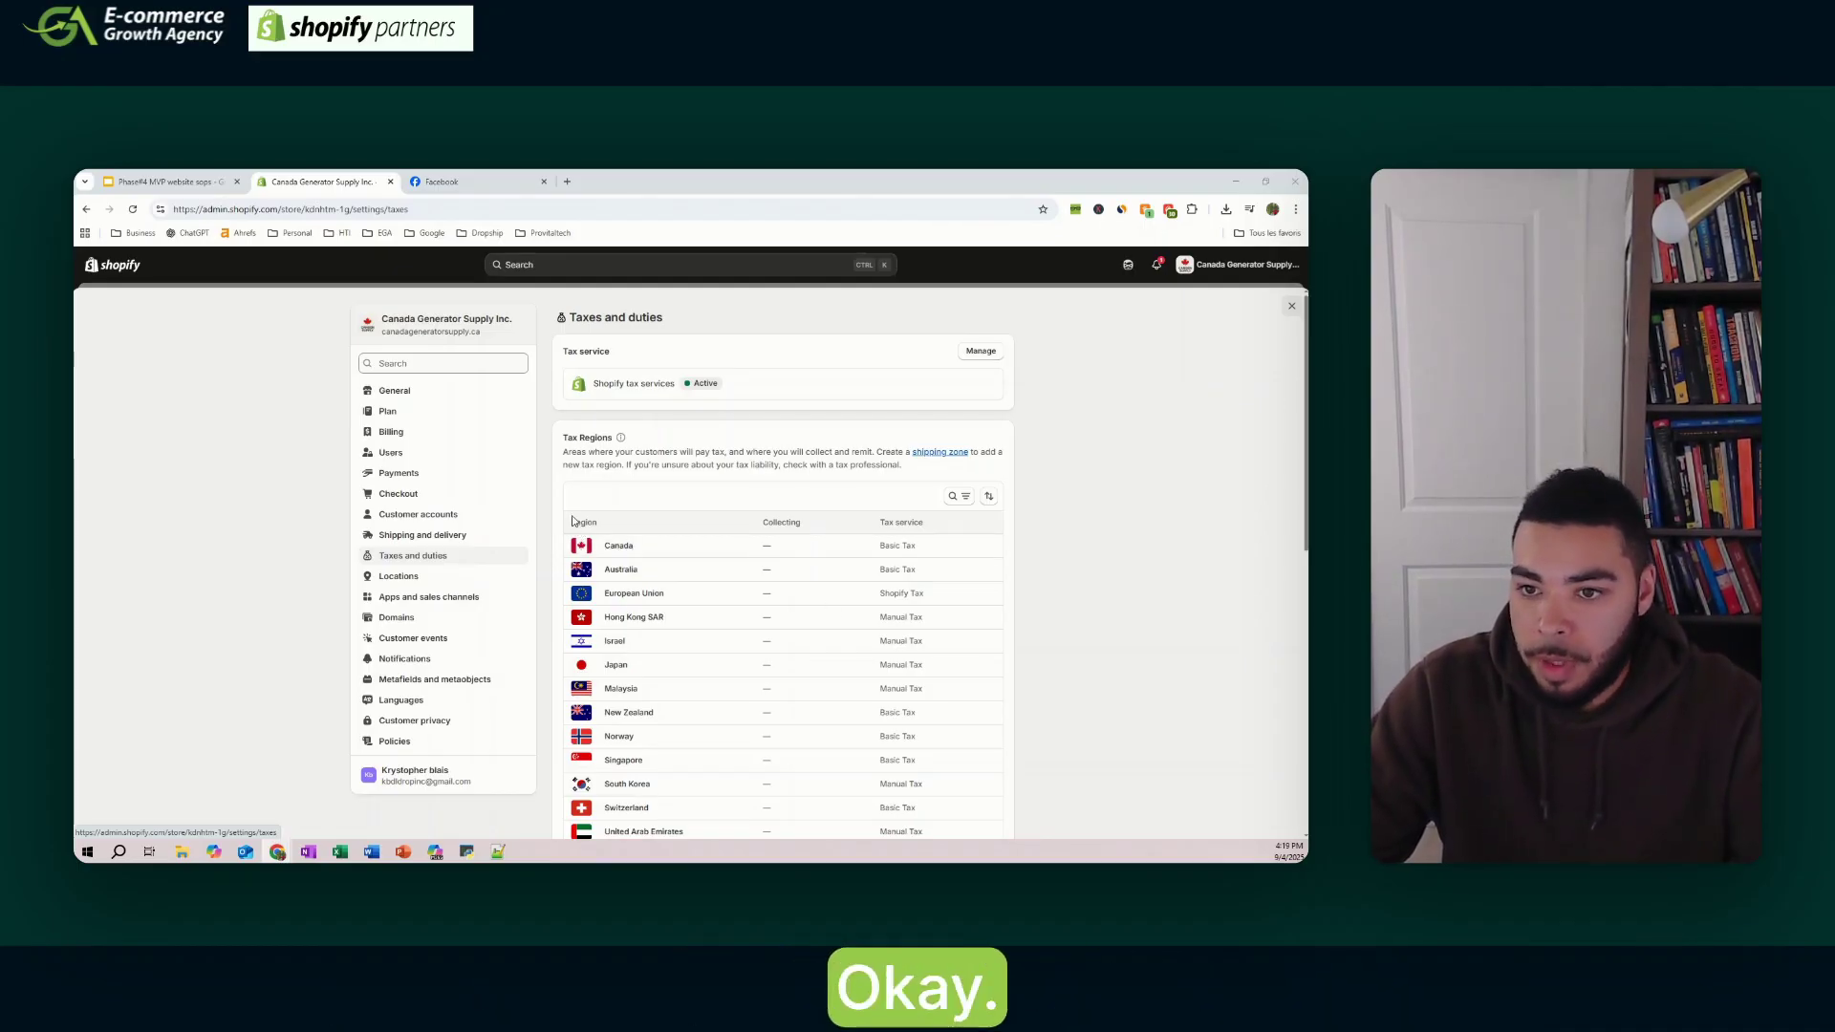
- Select Canada in the Tax Regions list
click(622, 548)
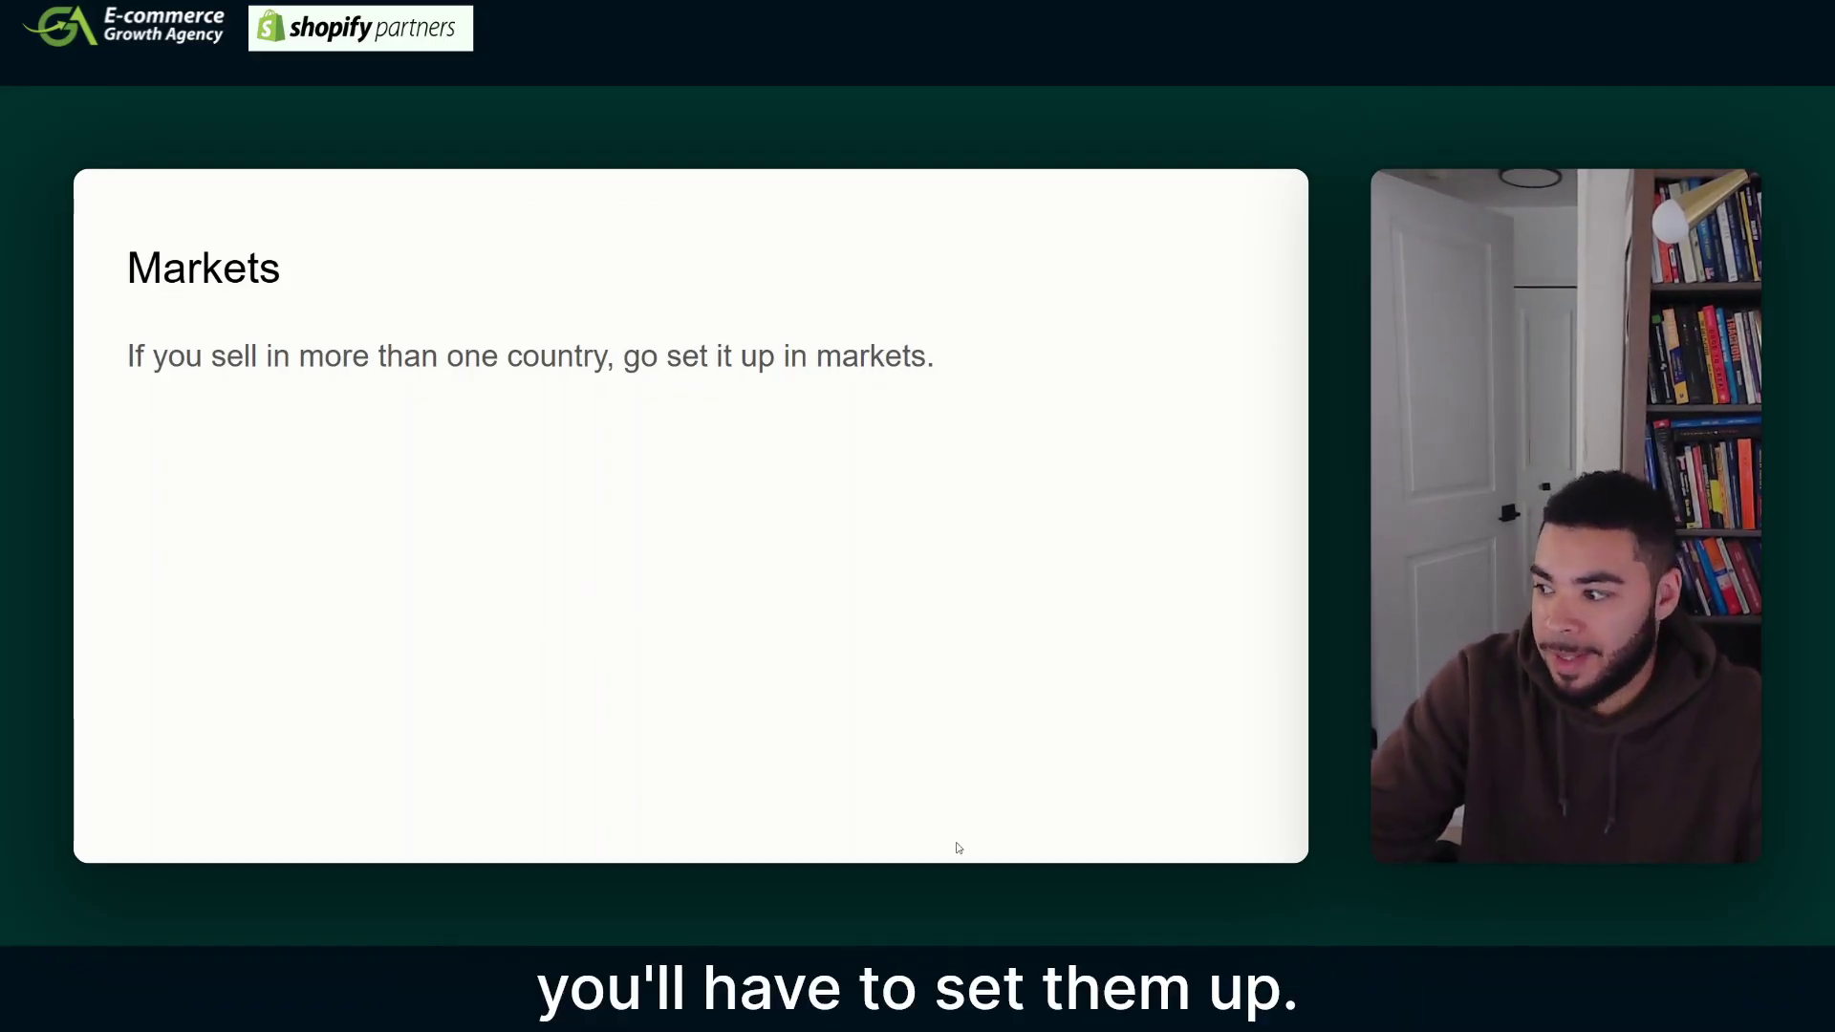
- Exit the slideshow after the Domain slide and return to Shopify's General settings page
click(689, 197)
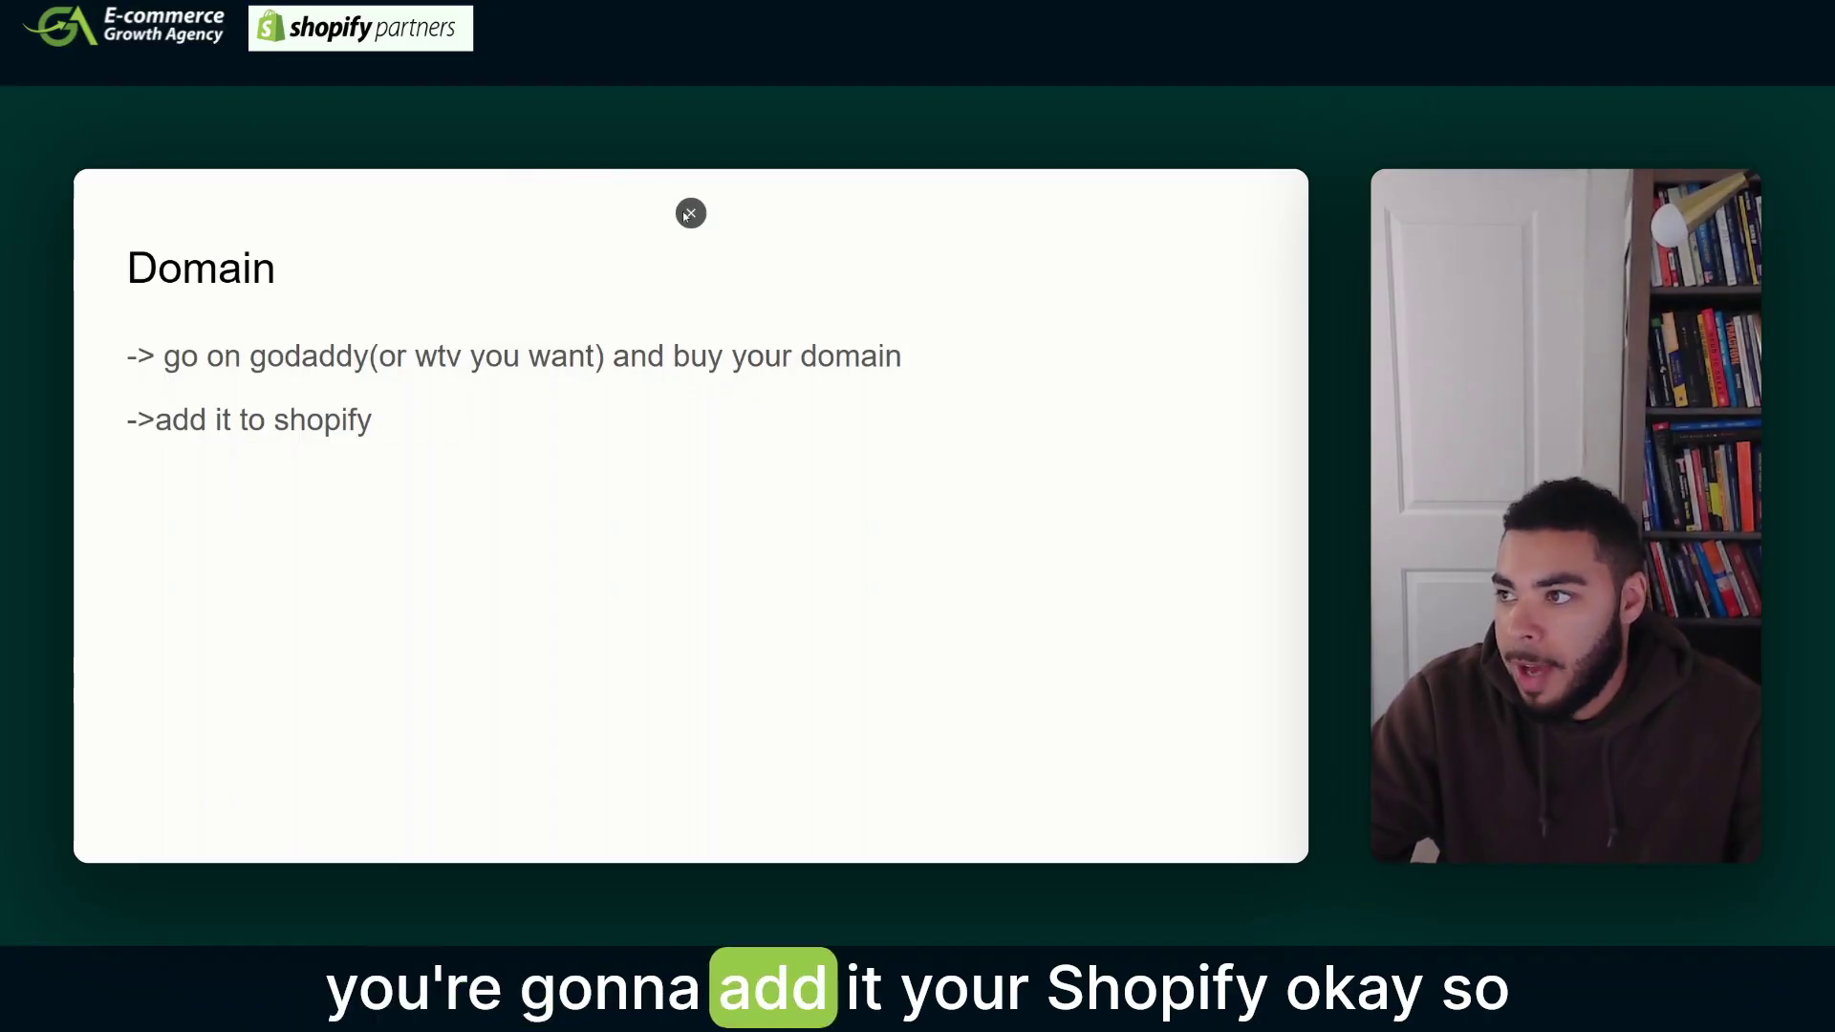
click(691, 214)
click(188, 182)
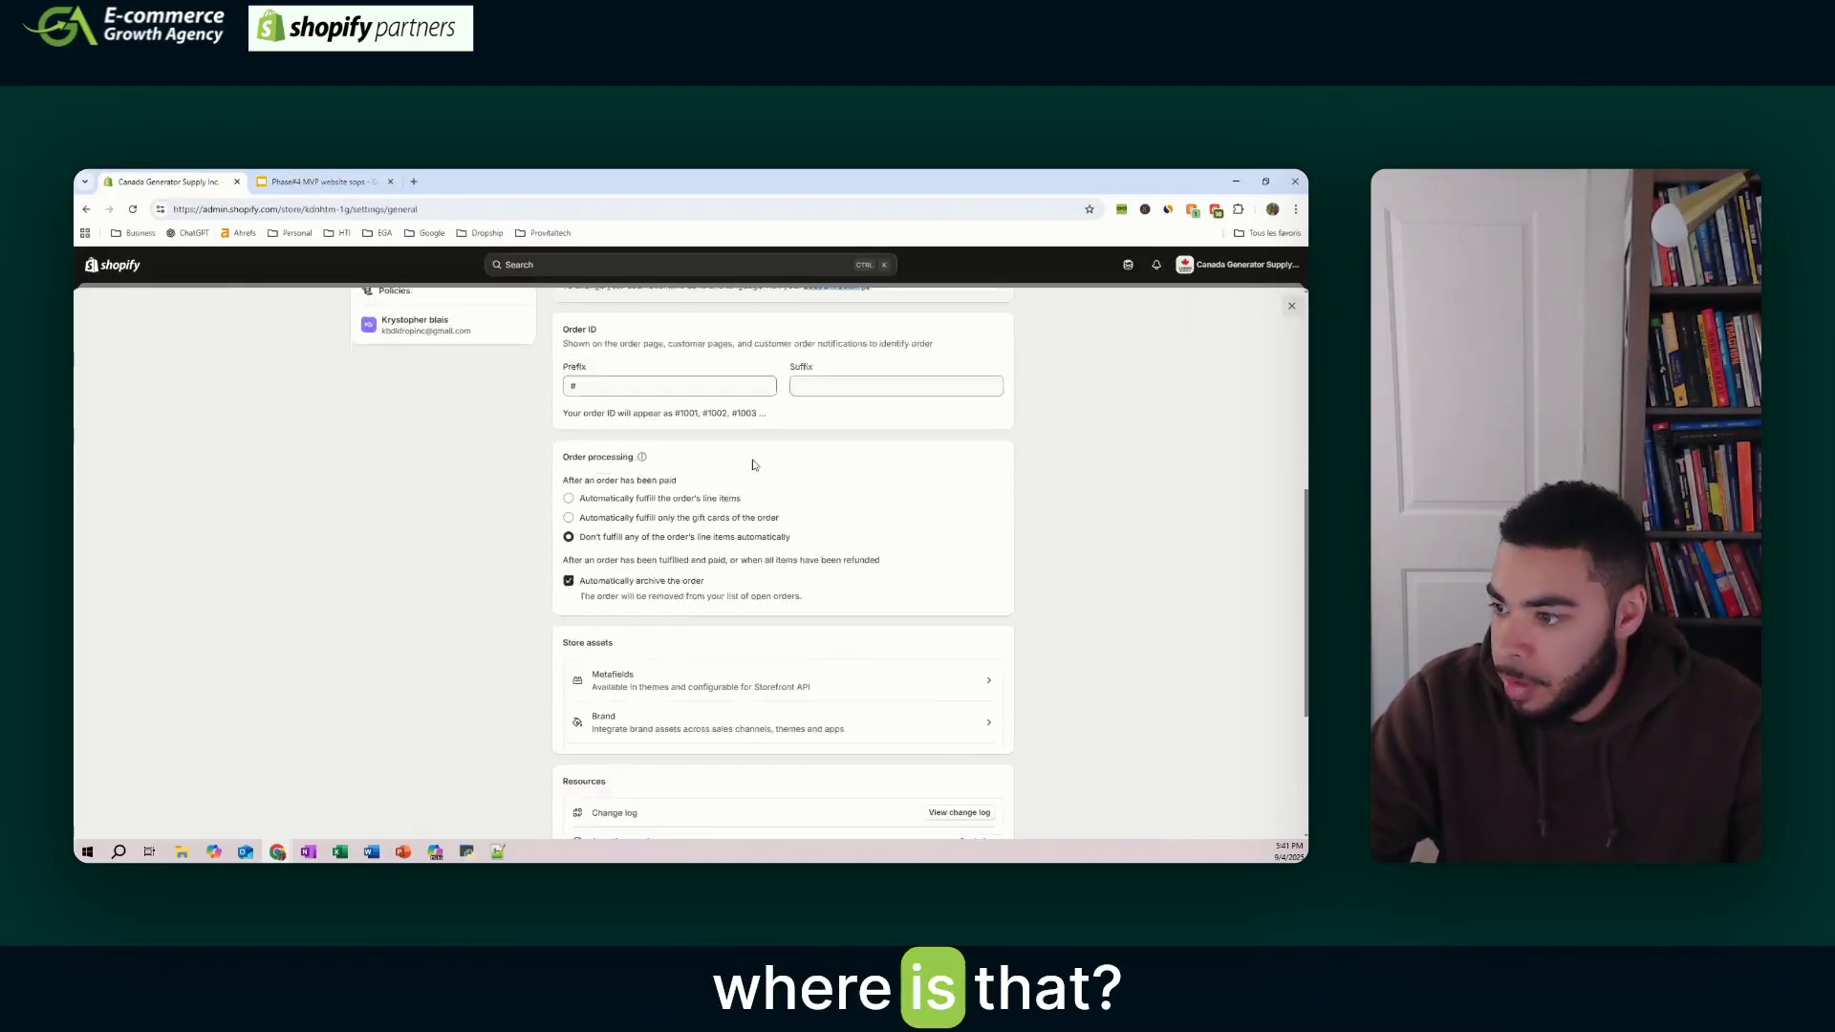
click(406, 618)
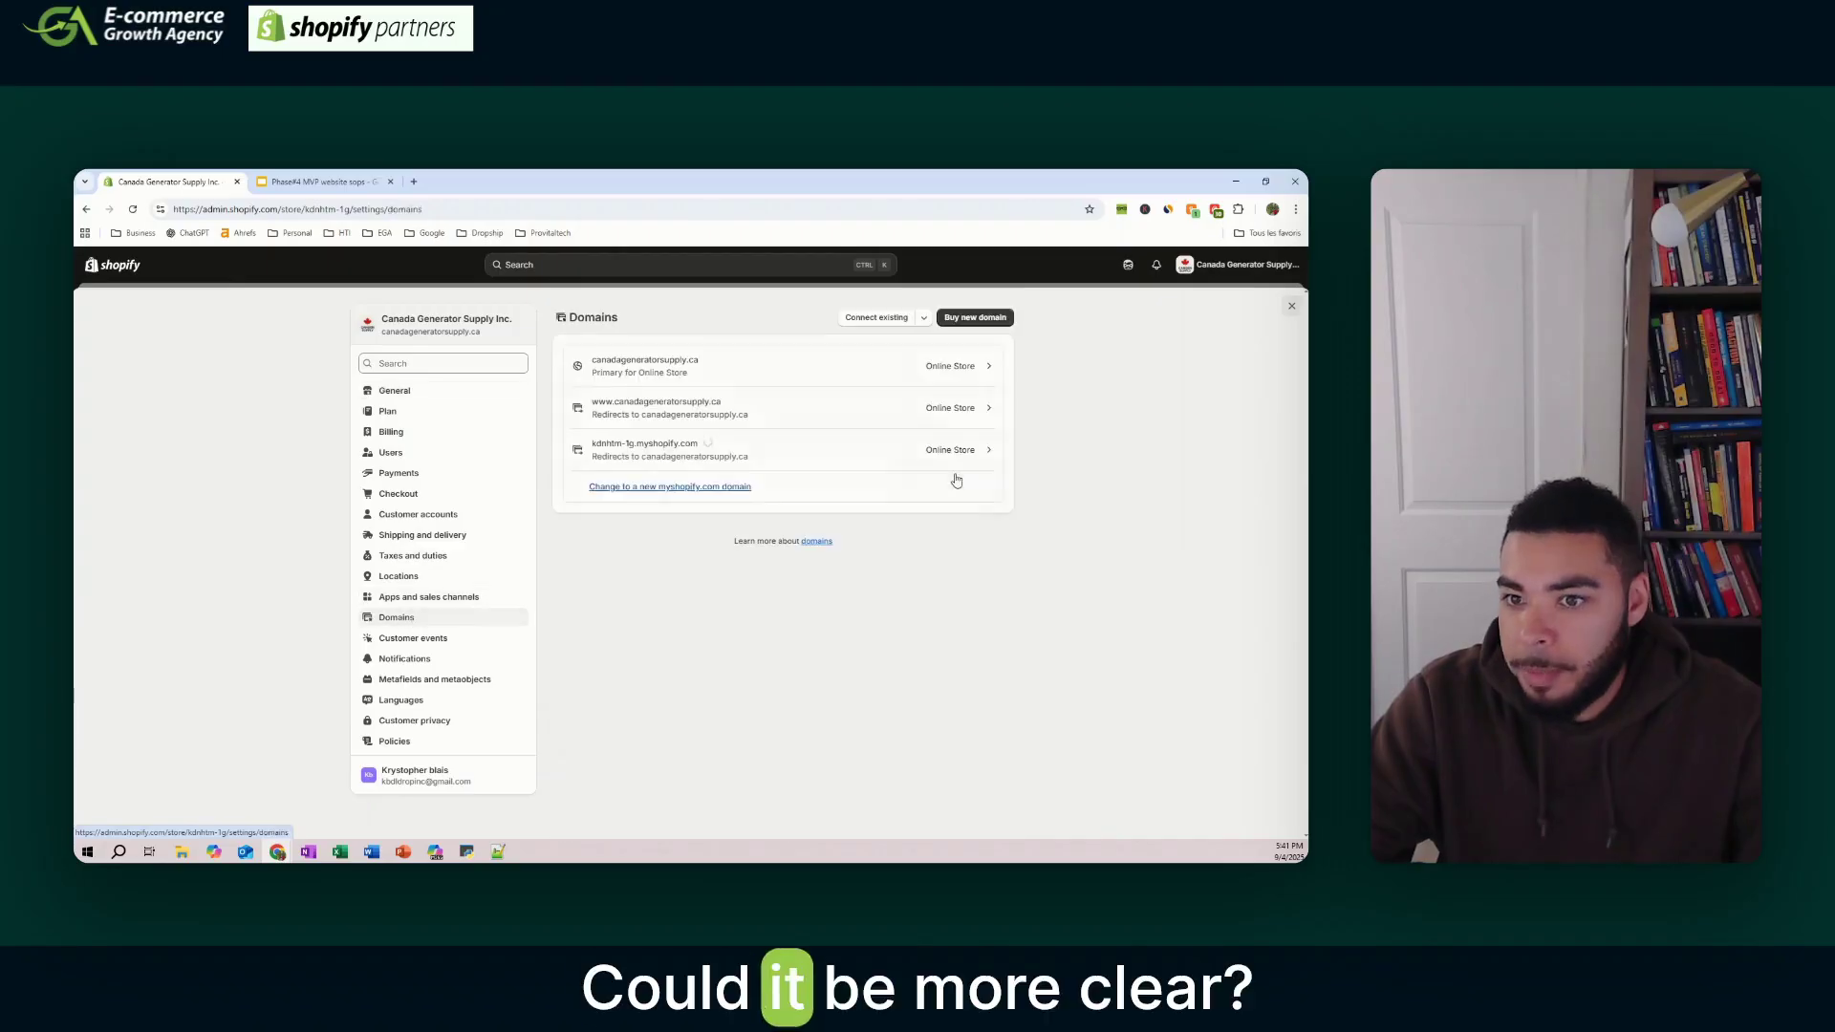
click(987, 409)
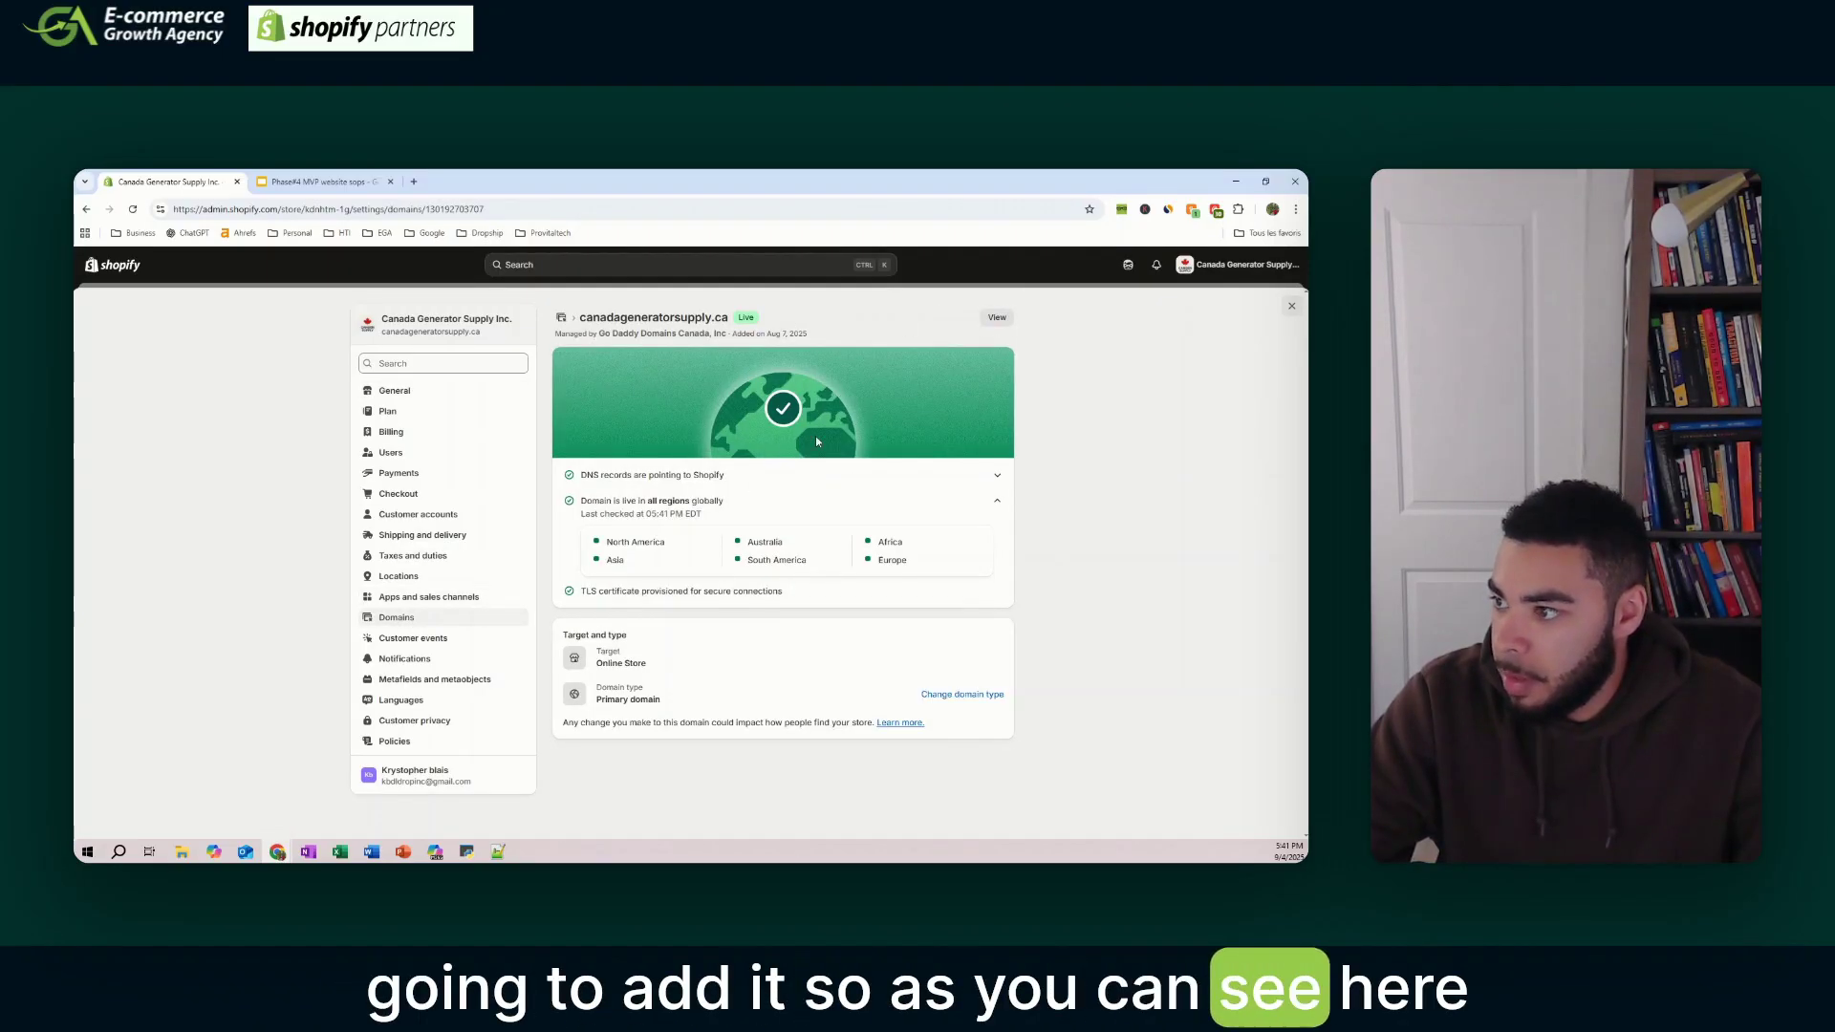
click(561, 317)
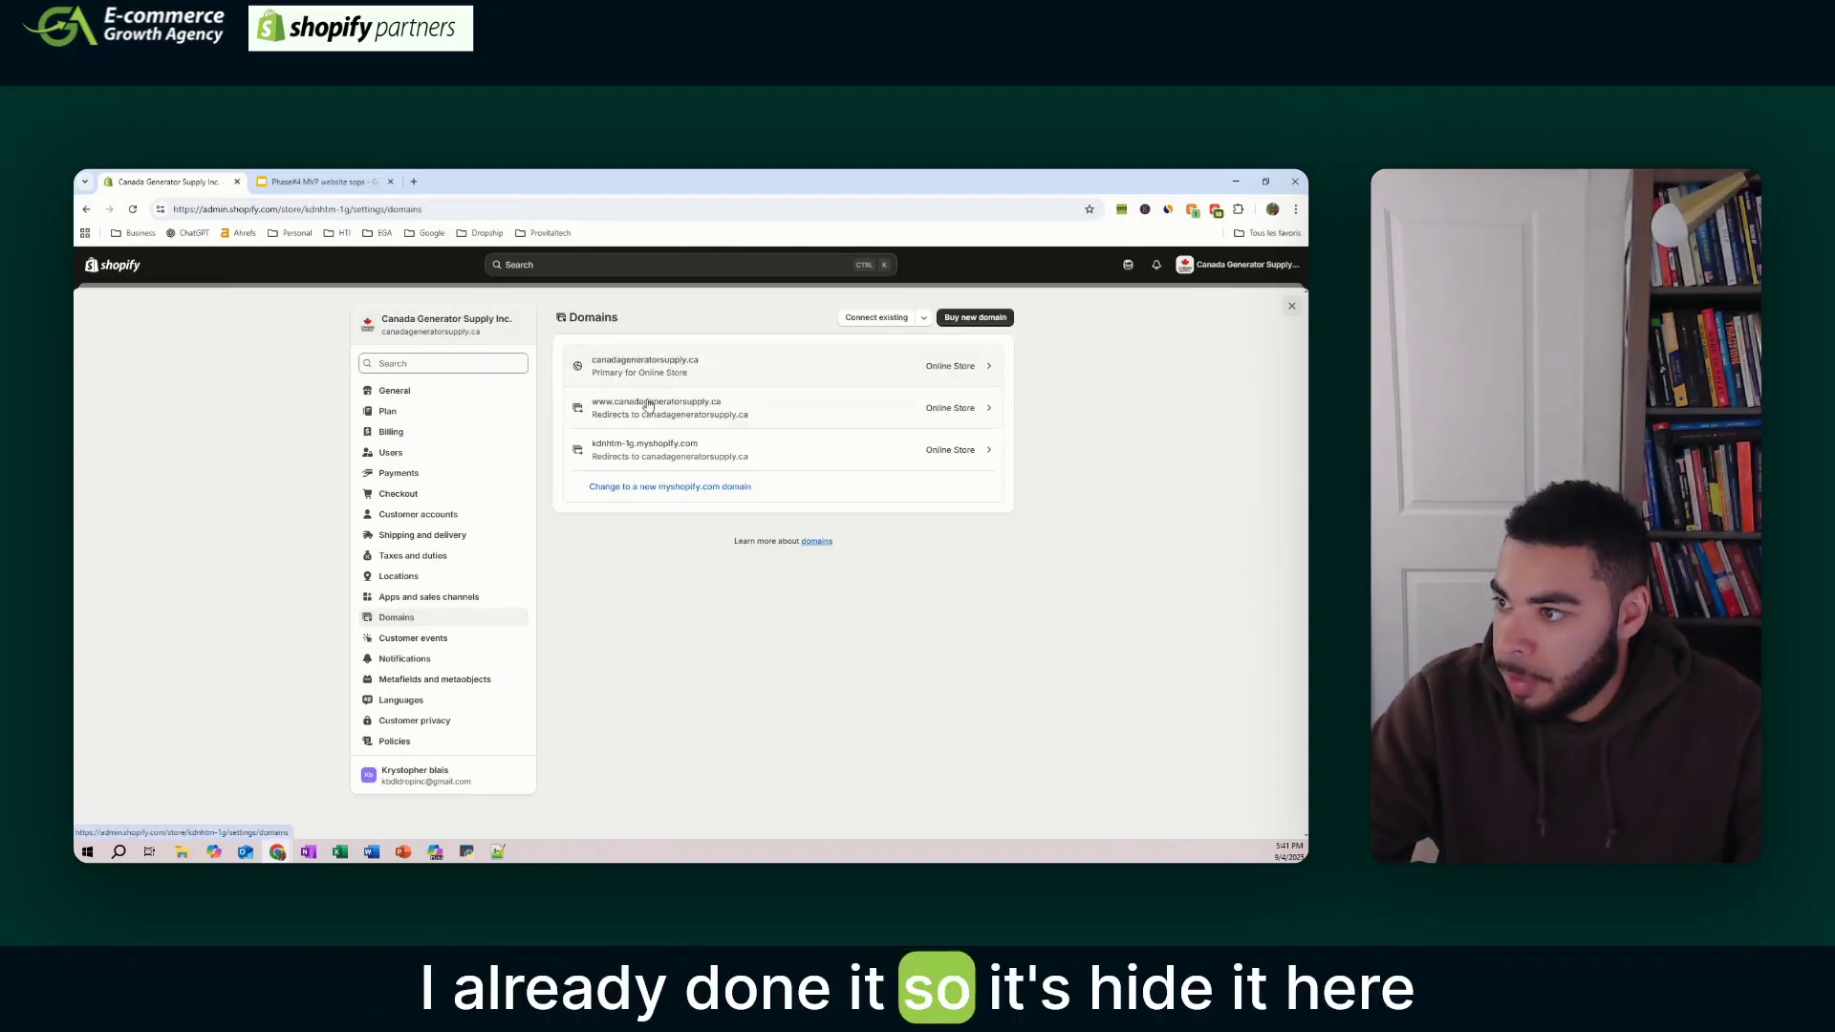
click(684, 411)
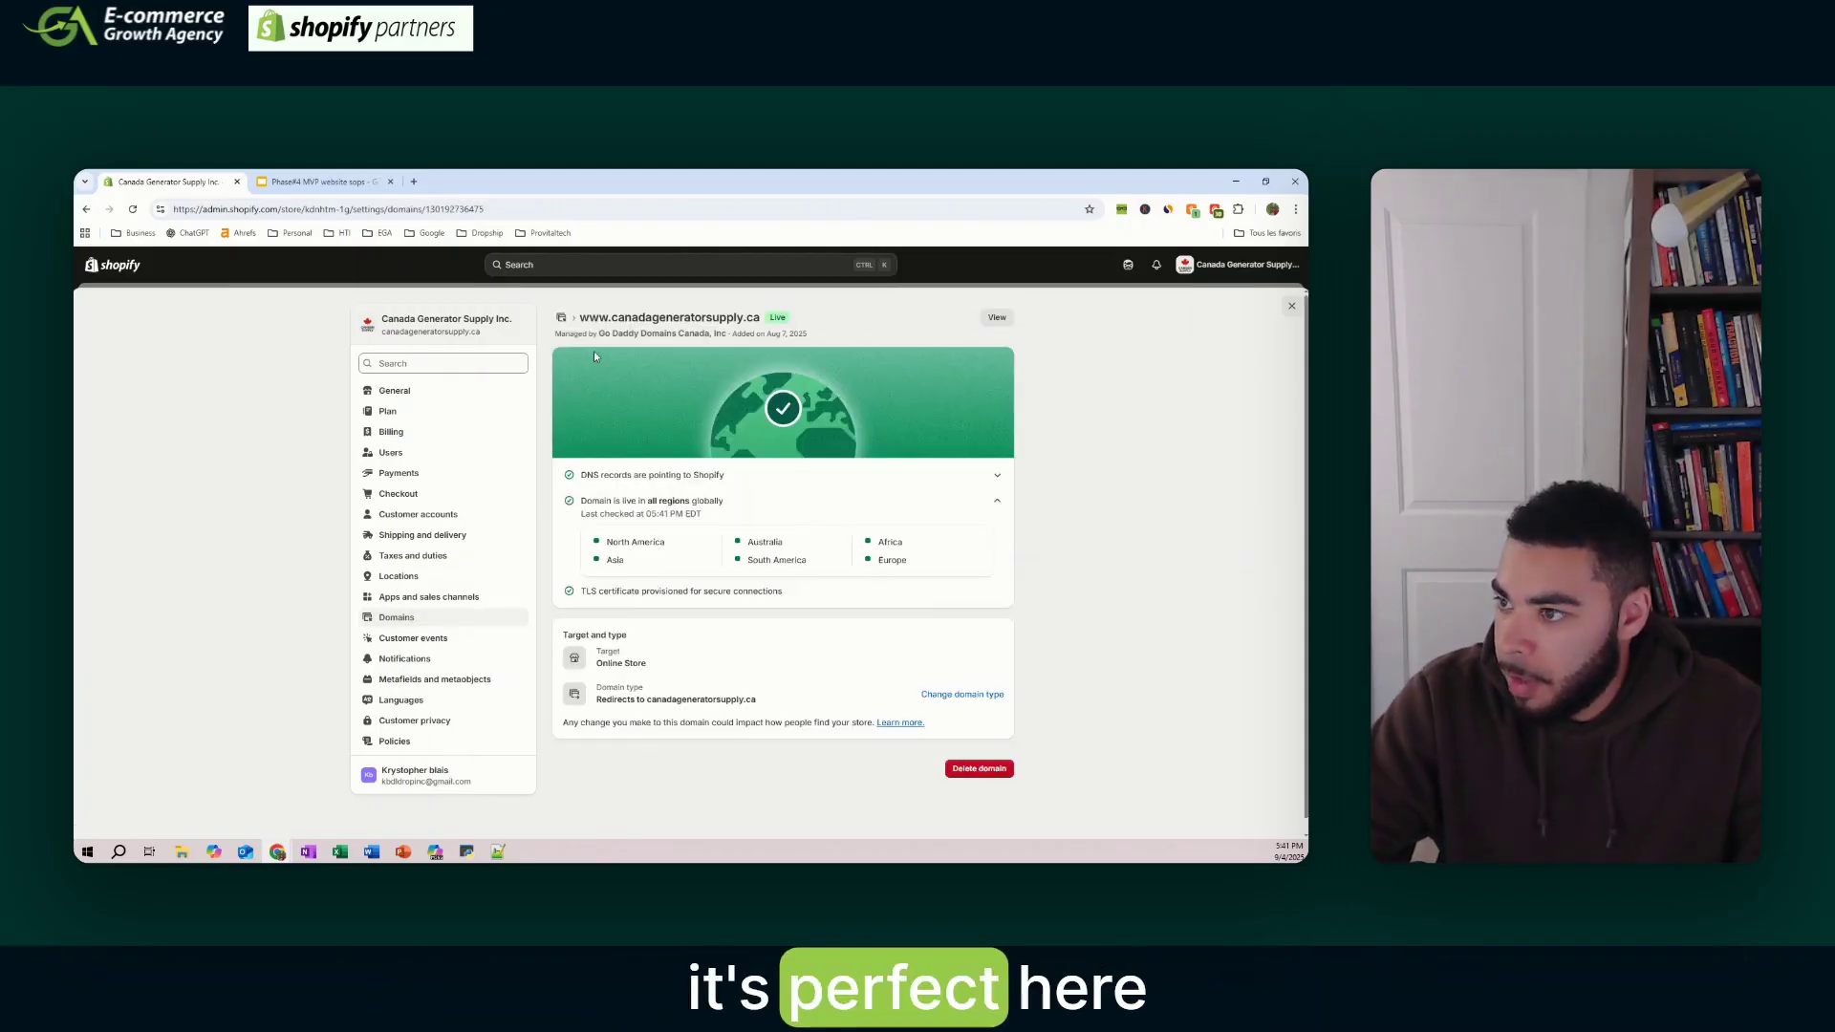
- Return to the admin home page, then go to the slide deck's Phone slide
click(1291, 307)
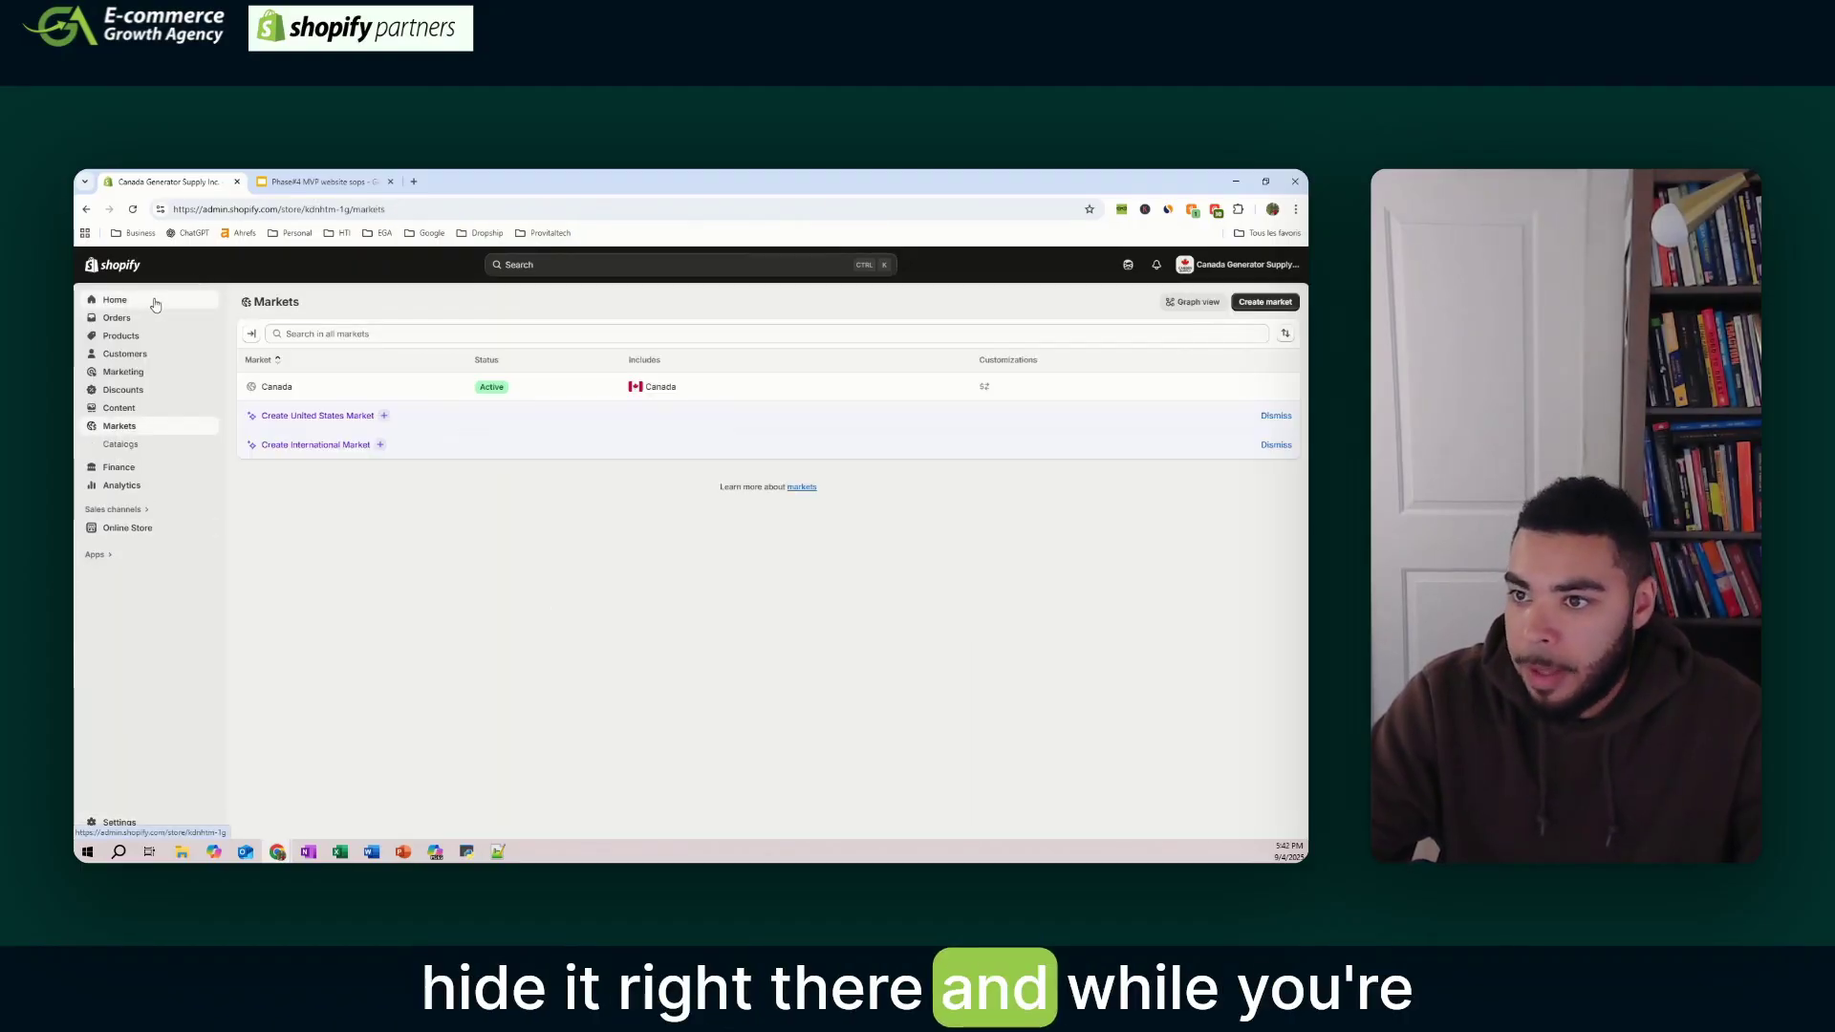
click(154, 304)
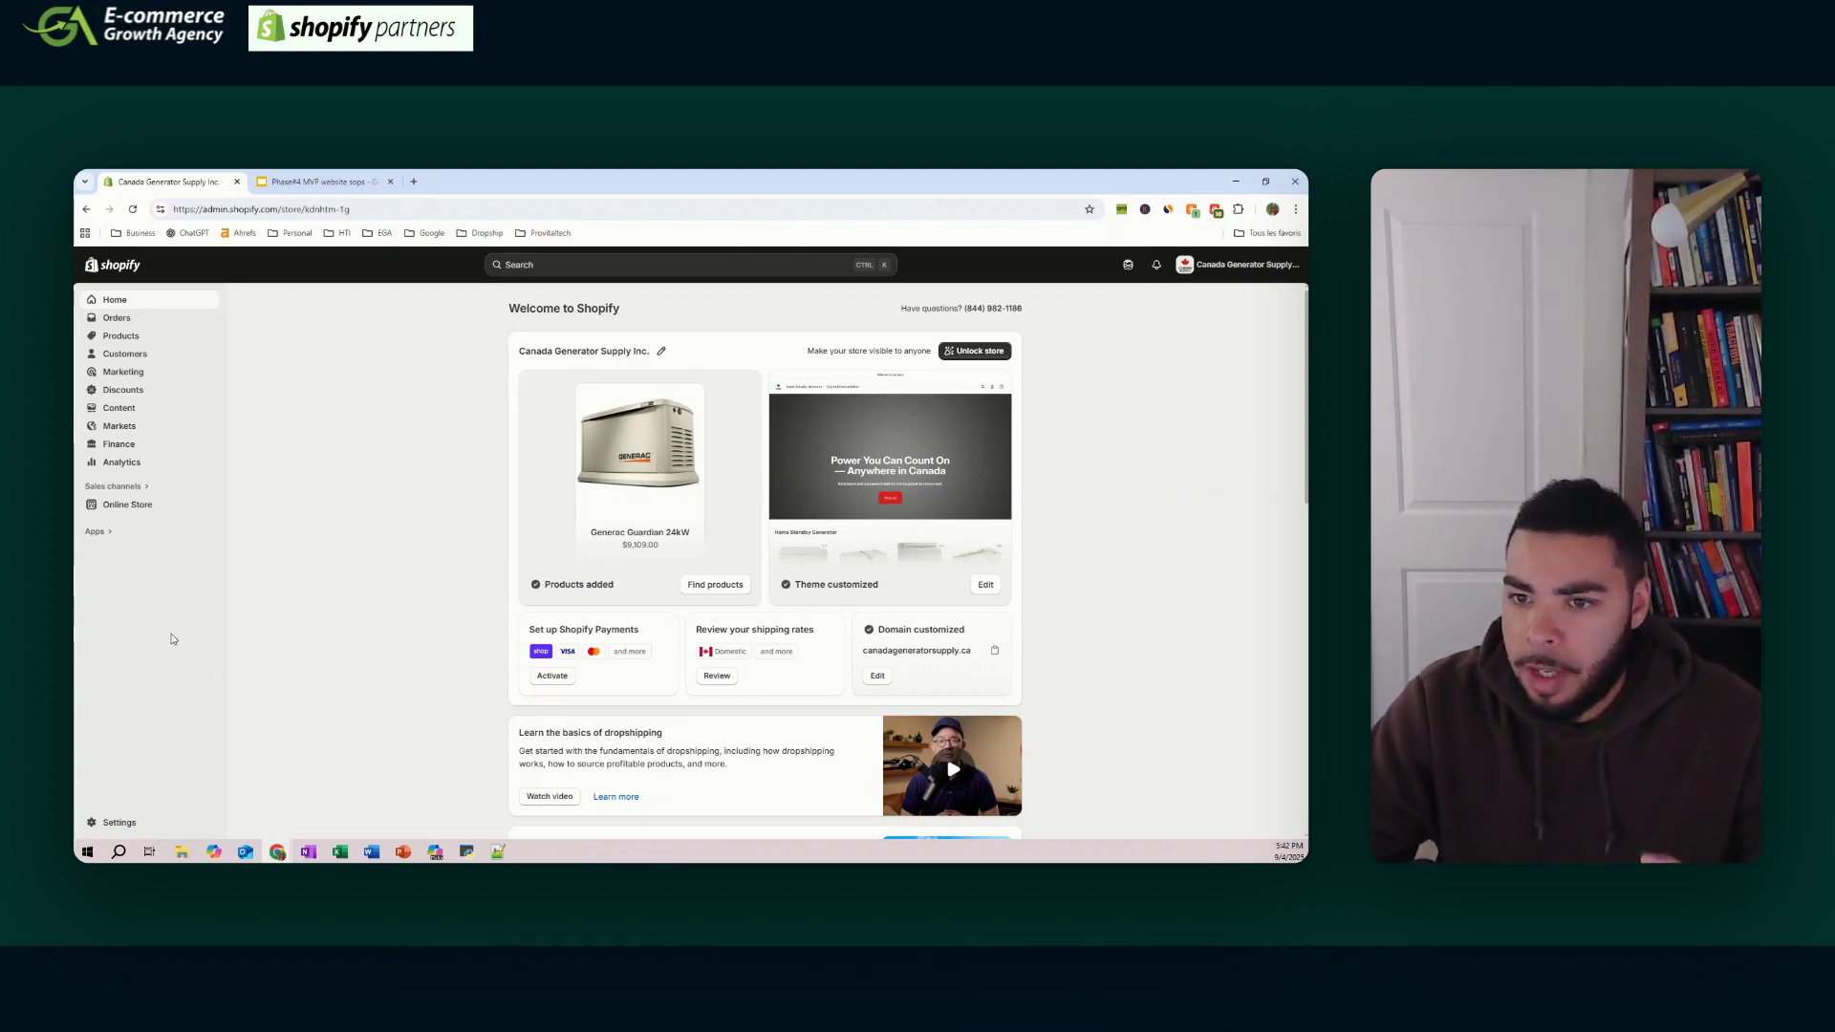
key(ctrl+Tab)
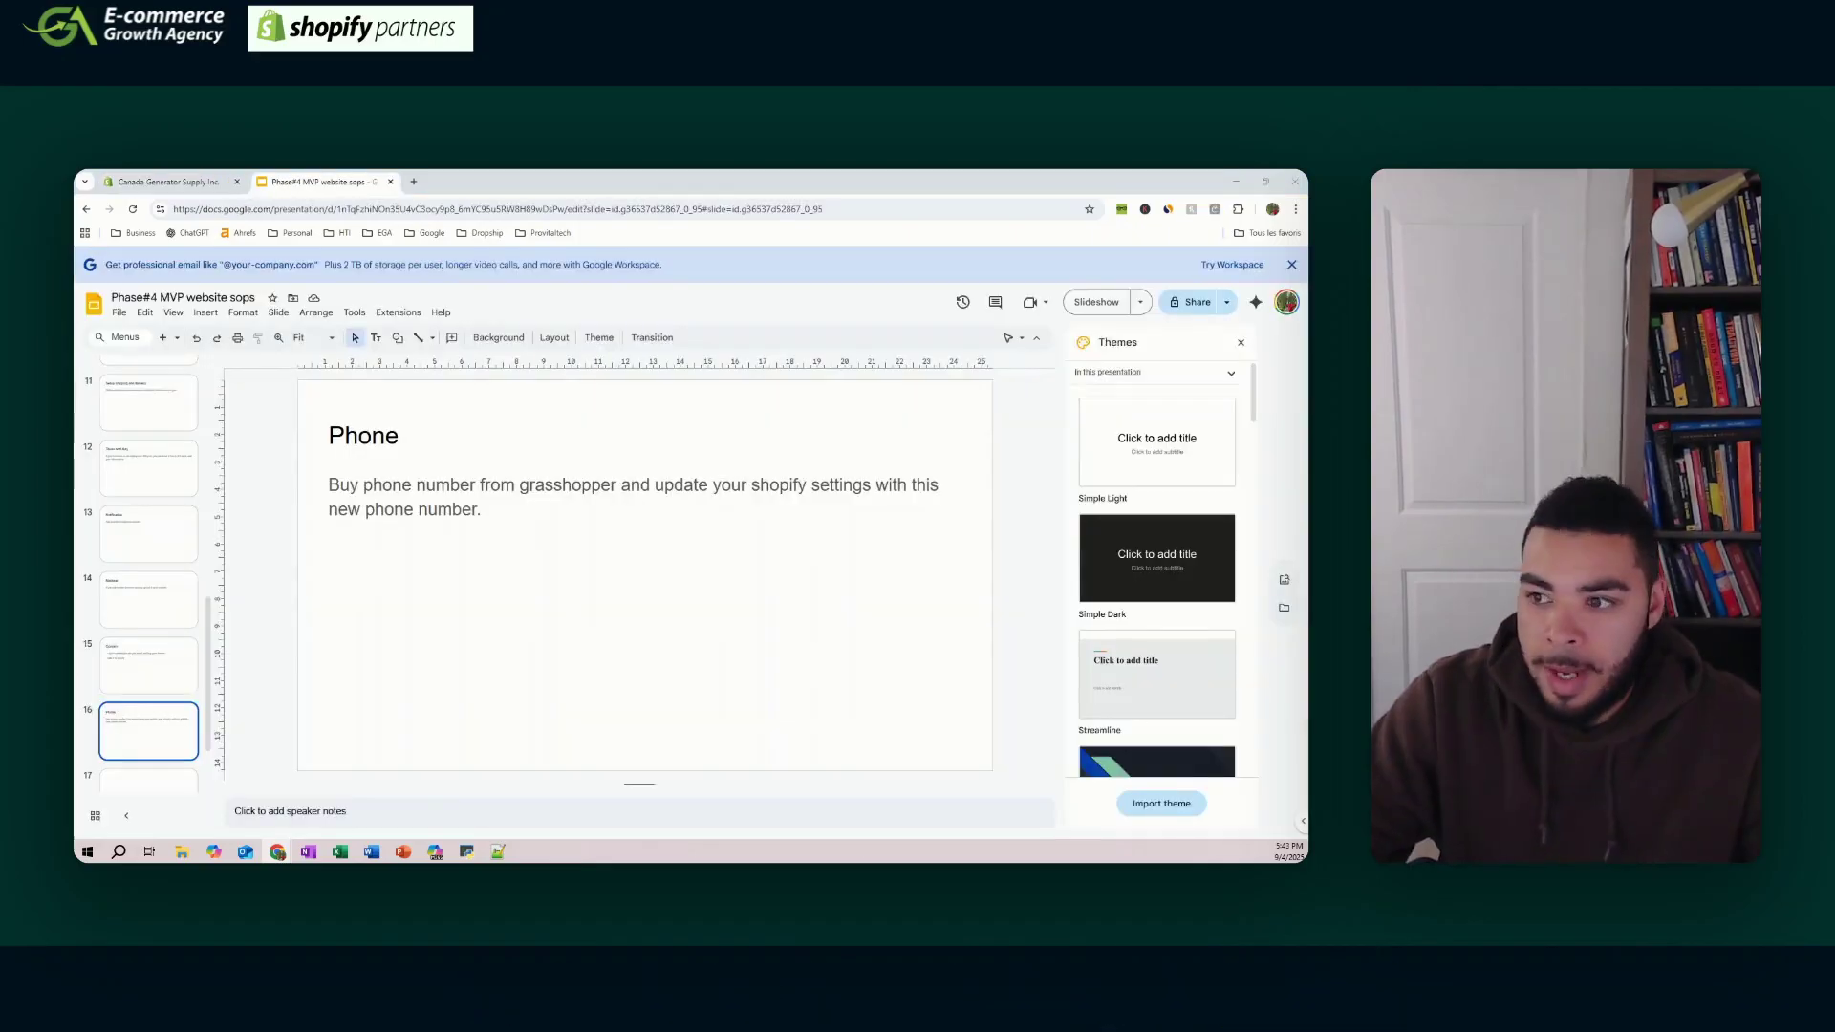
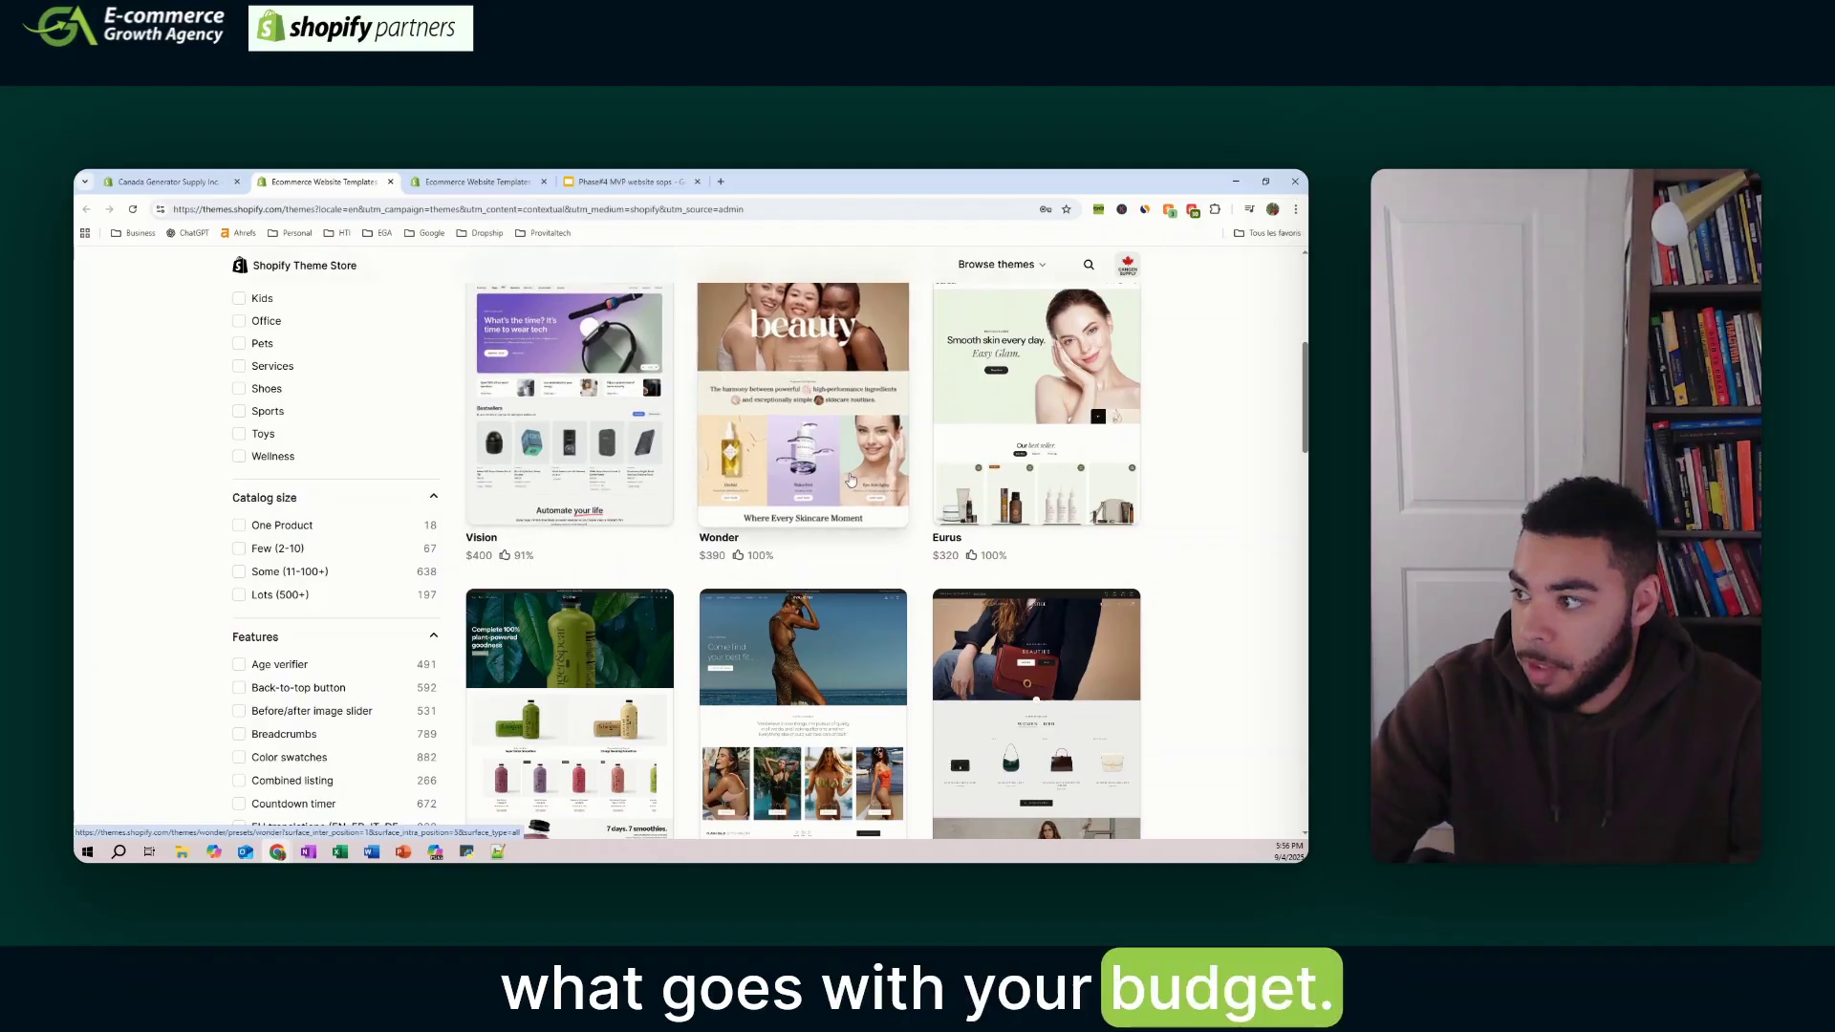
- Scroll through the paid Elemento theme's feature list in the Theme Store
scroll(669, 516, up, 5)
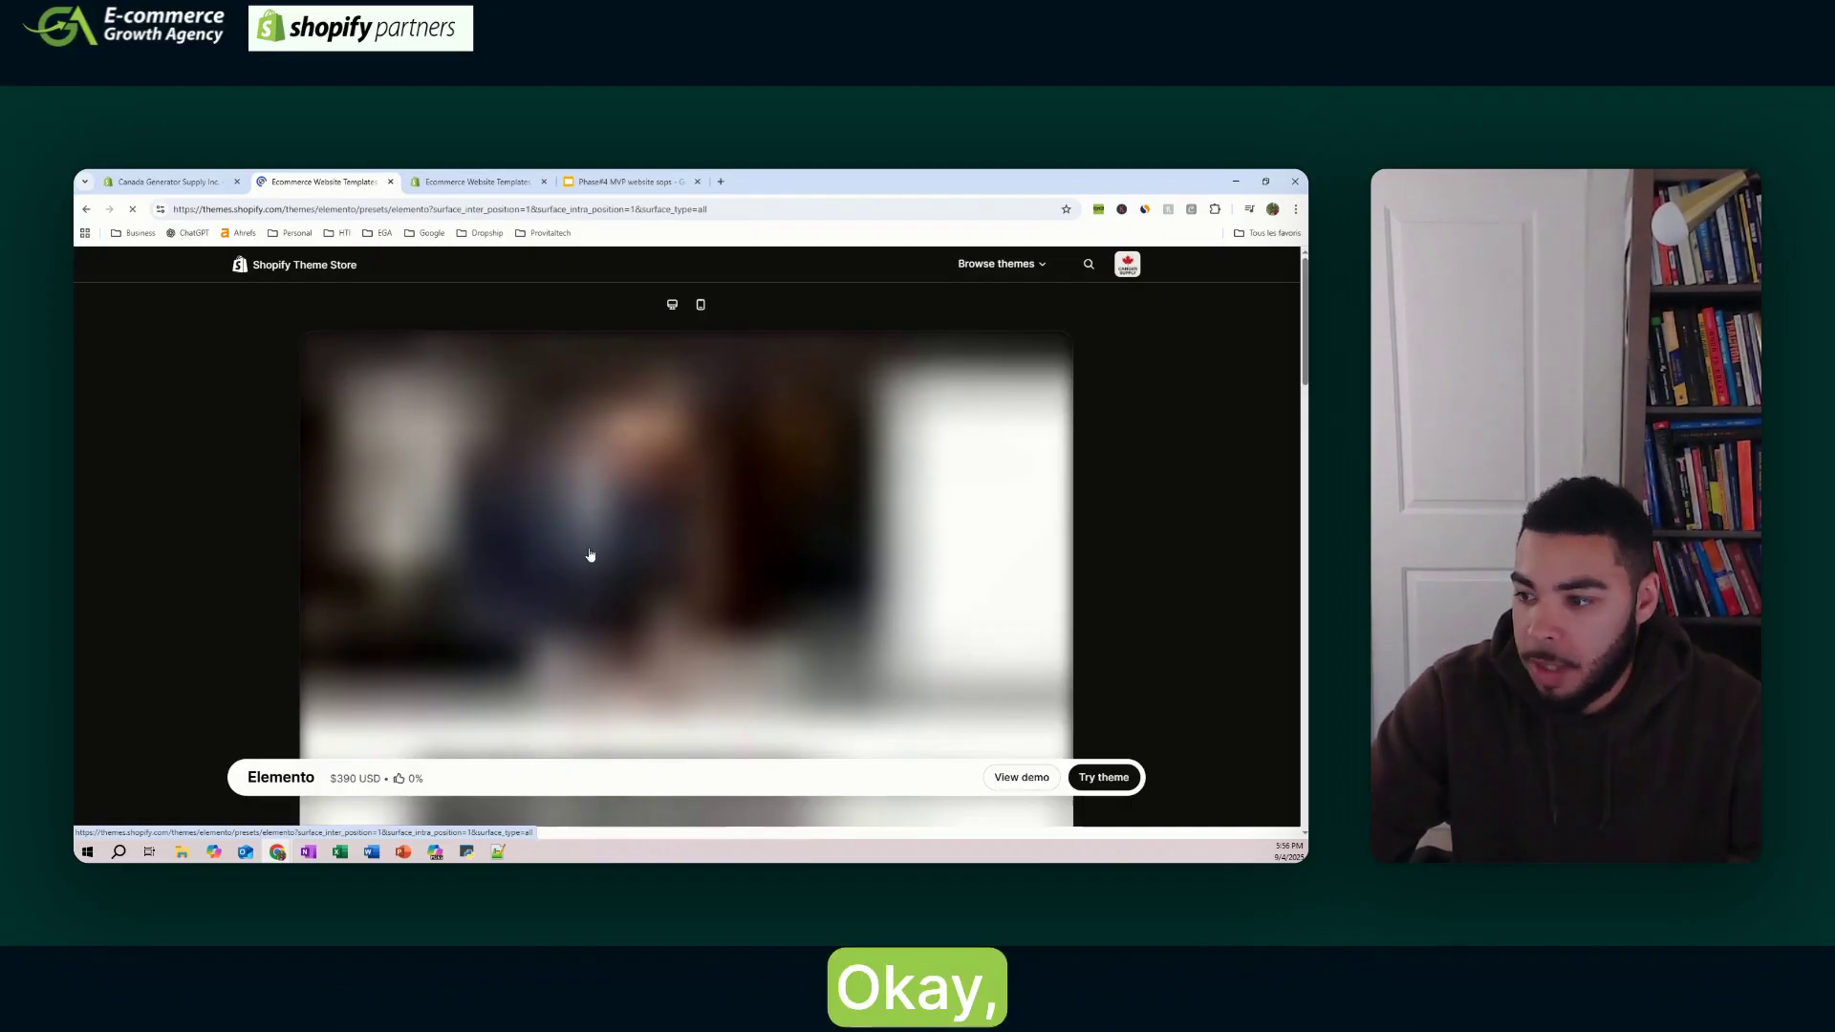
scroll(592, 554, down, 10)
scroll(688, 487, down, 2)
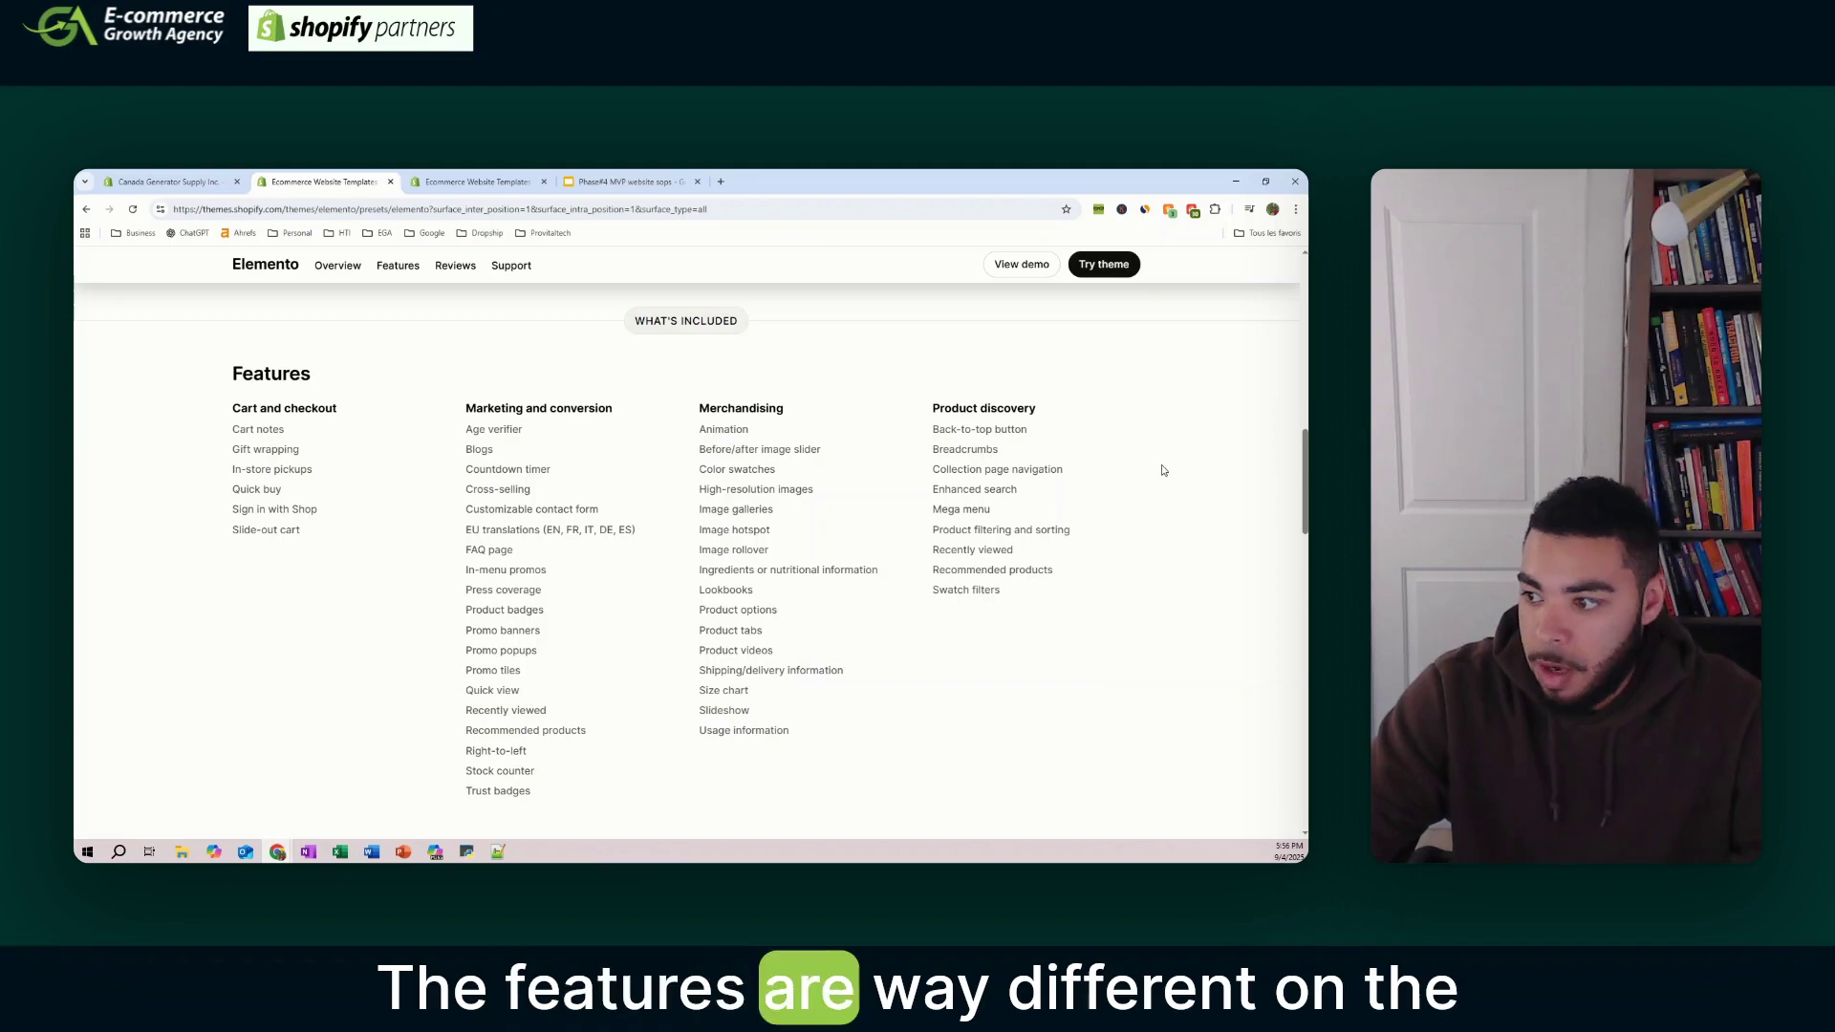
scroll(1081, 577, up, 15)
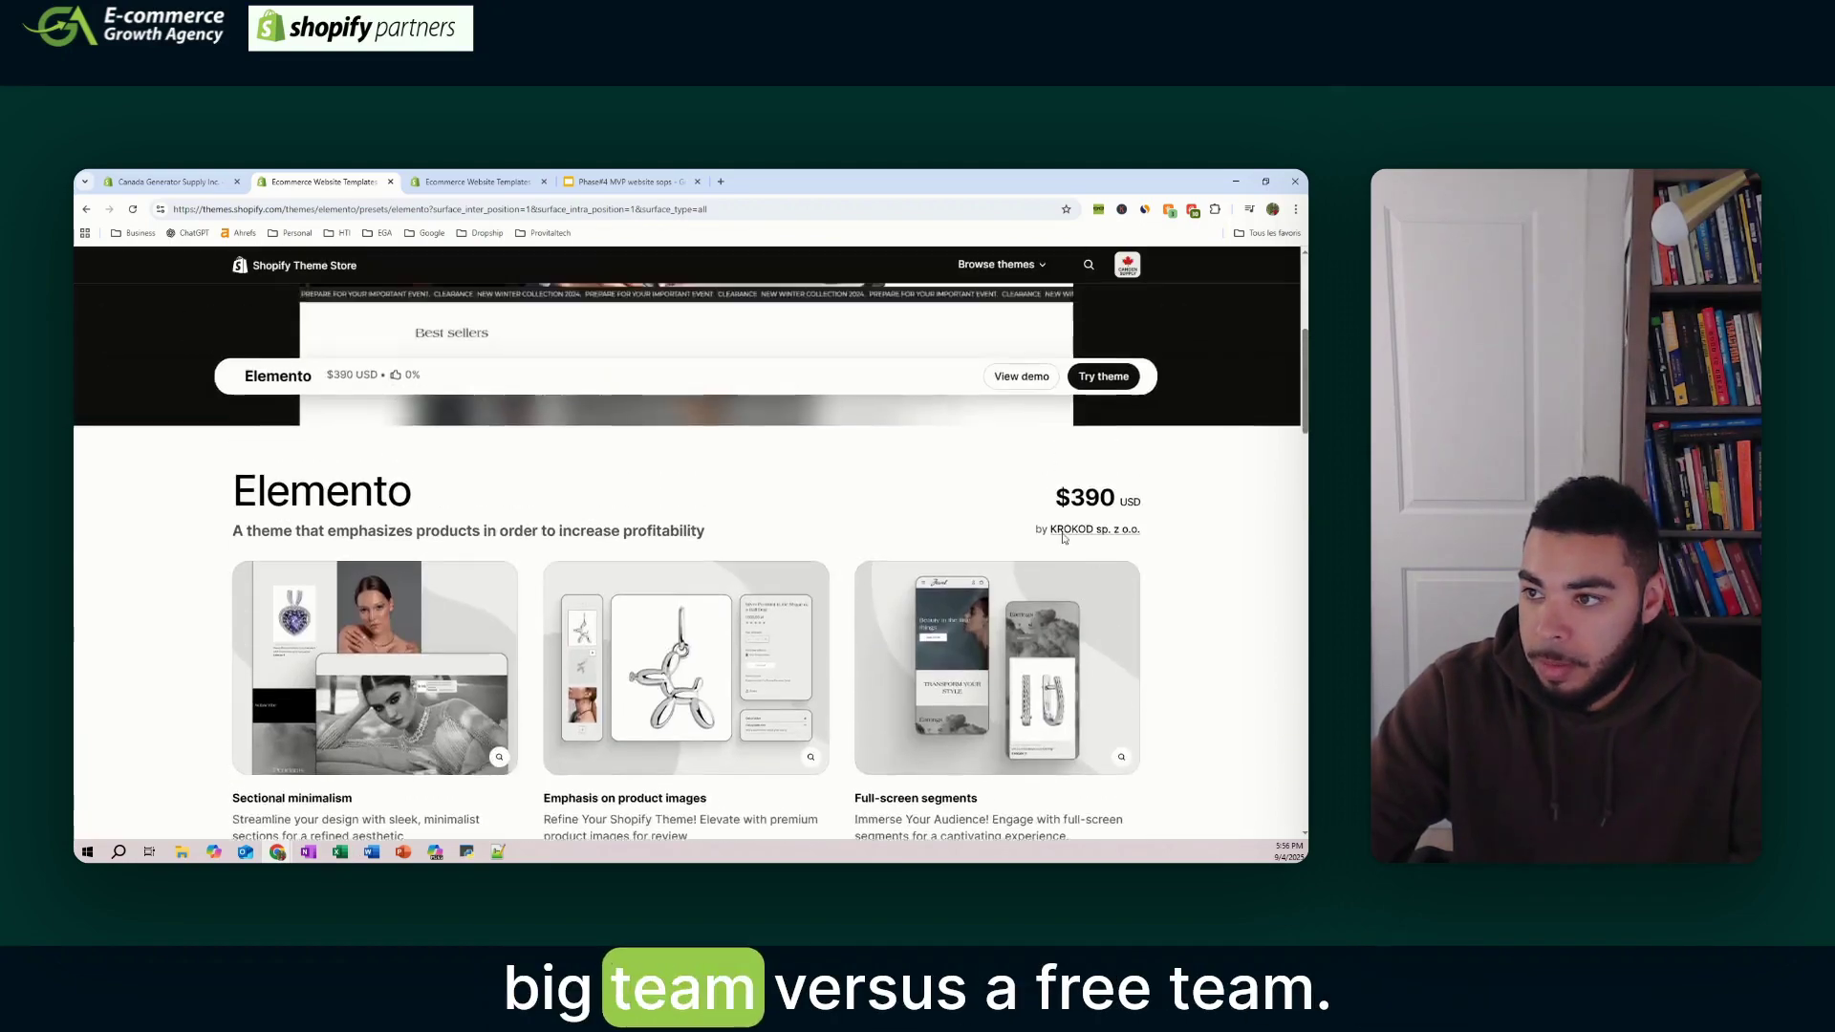
- Go back to the theme listing and review the free Dawn theme's features
click(84, 209)
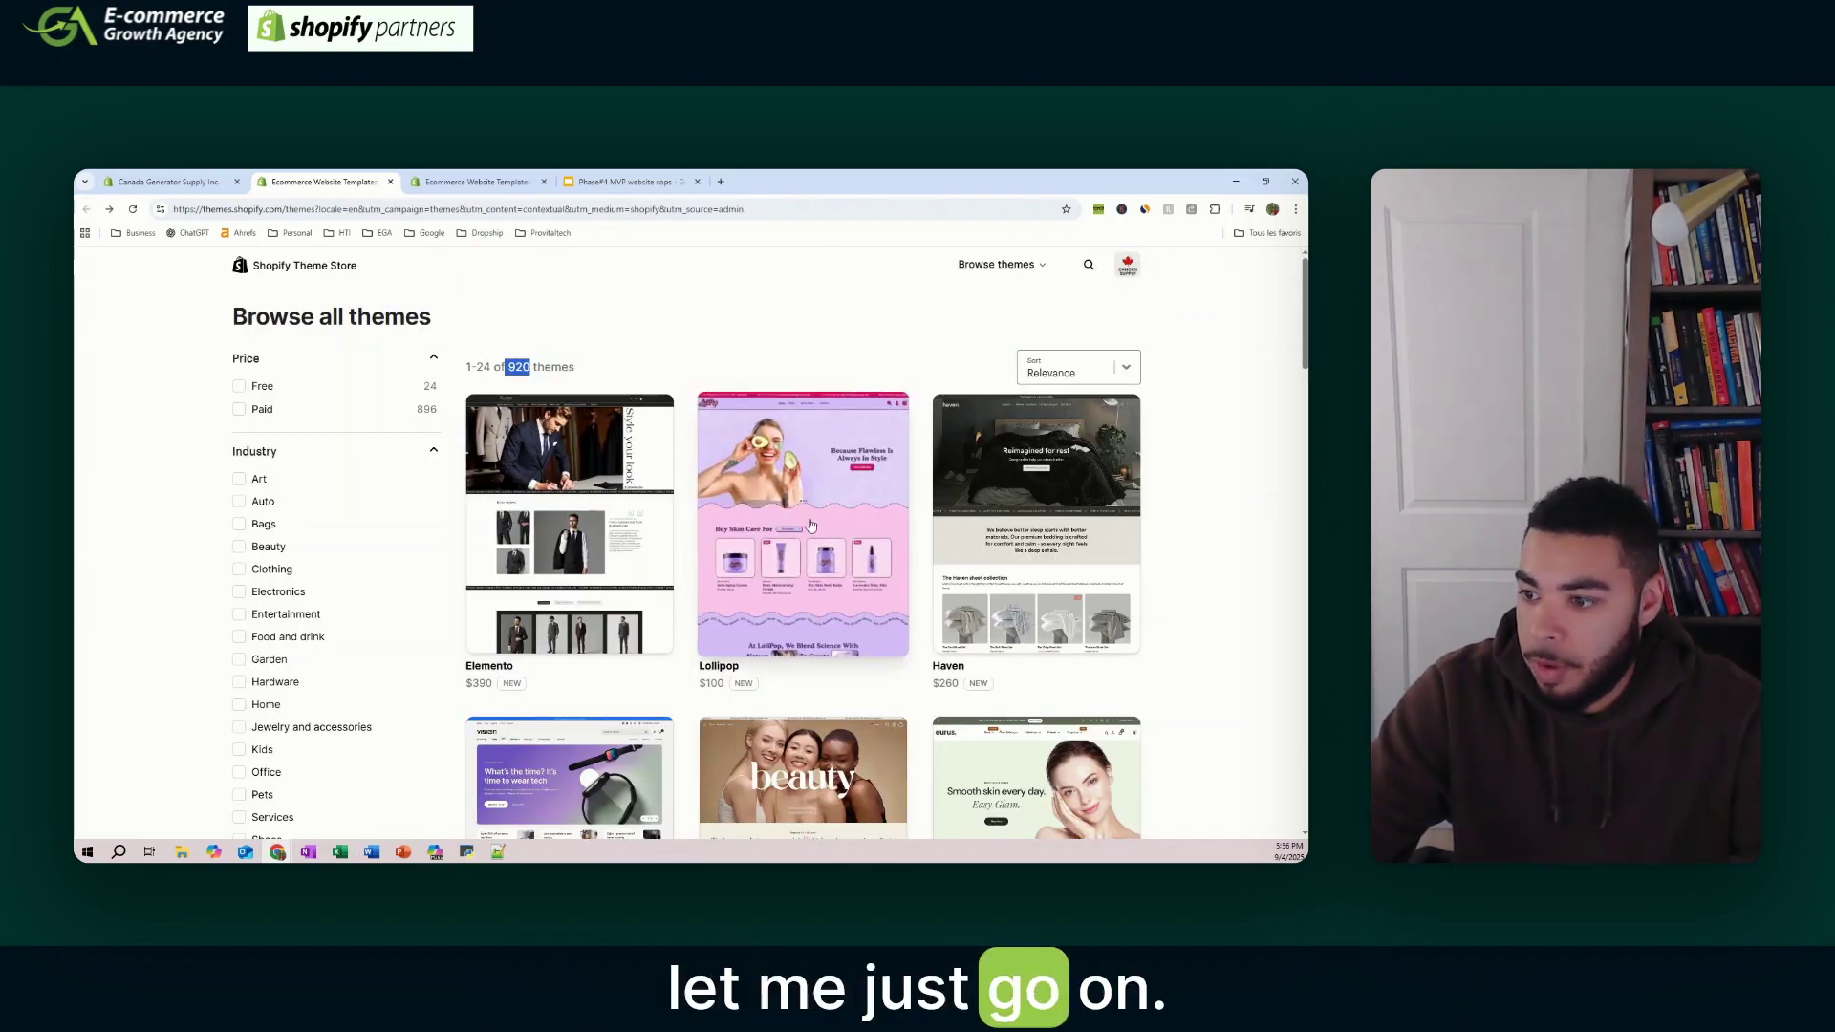
click(986, 679)
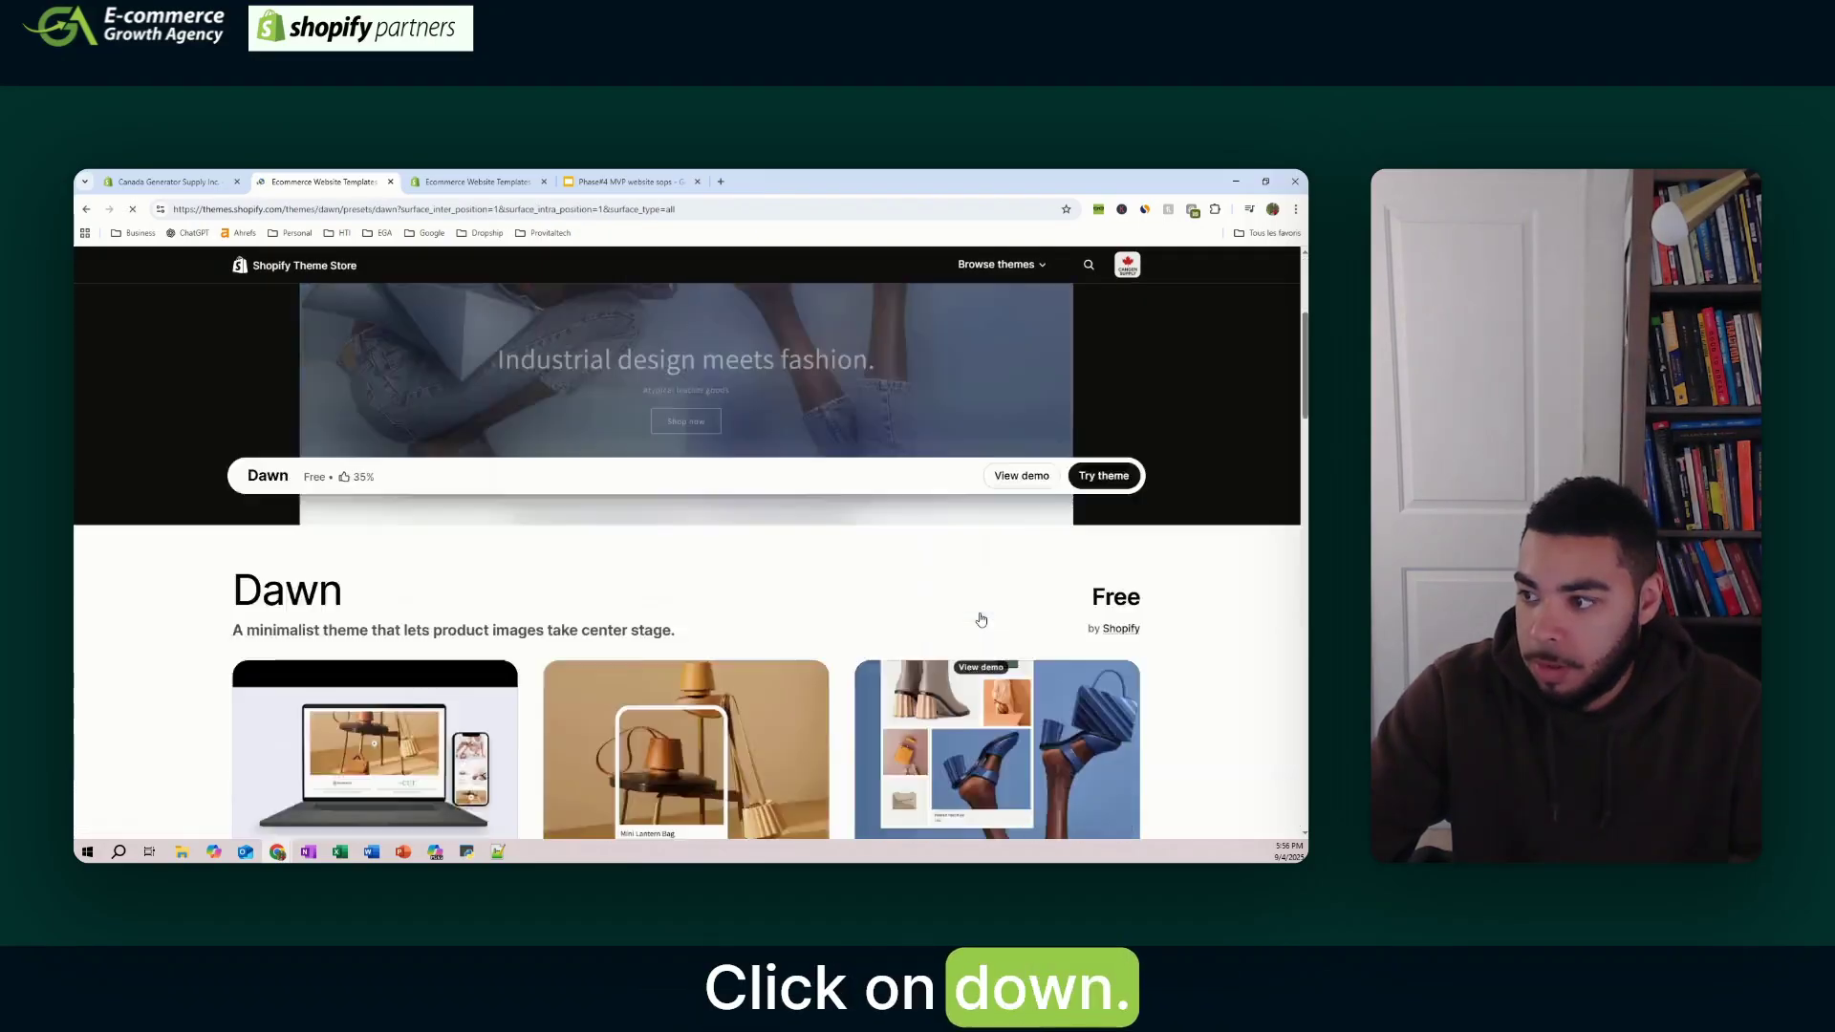
scroll(668, 479, down, 15)
scroll(541, 408, up, 5)
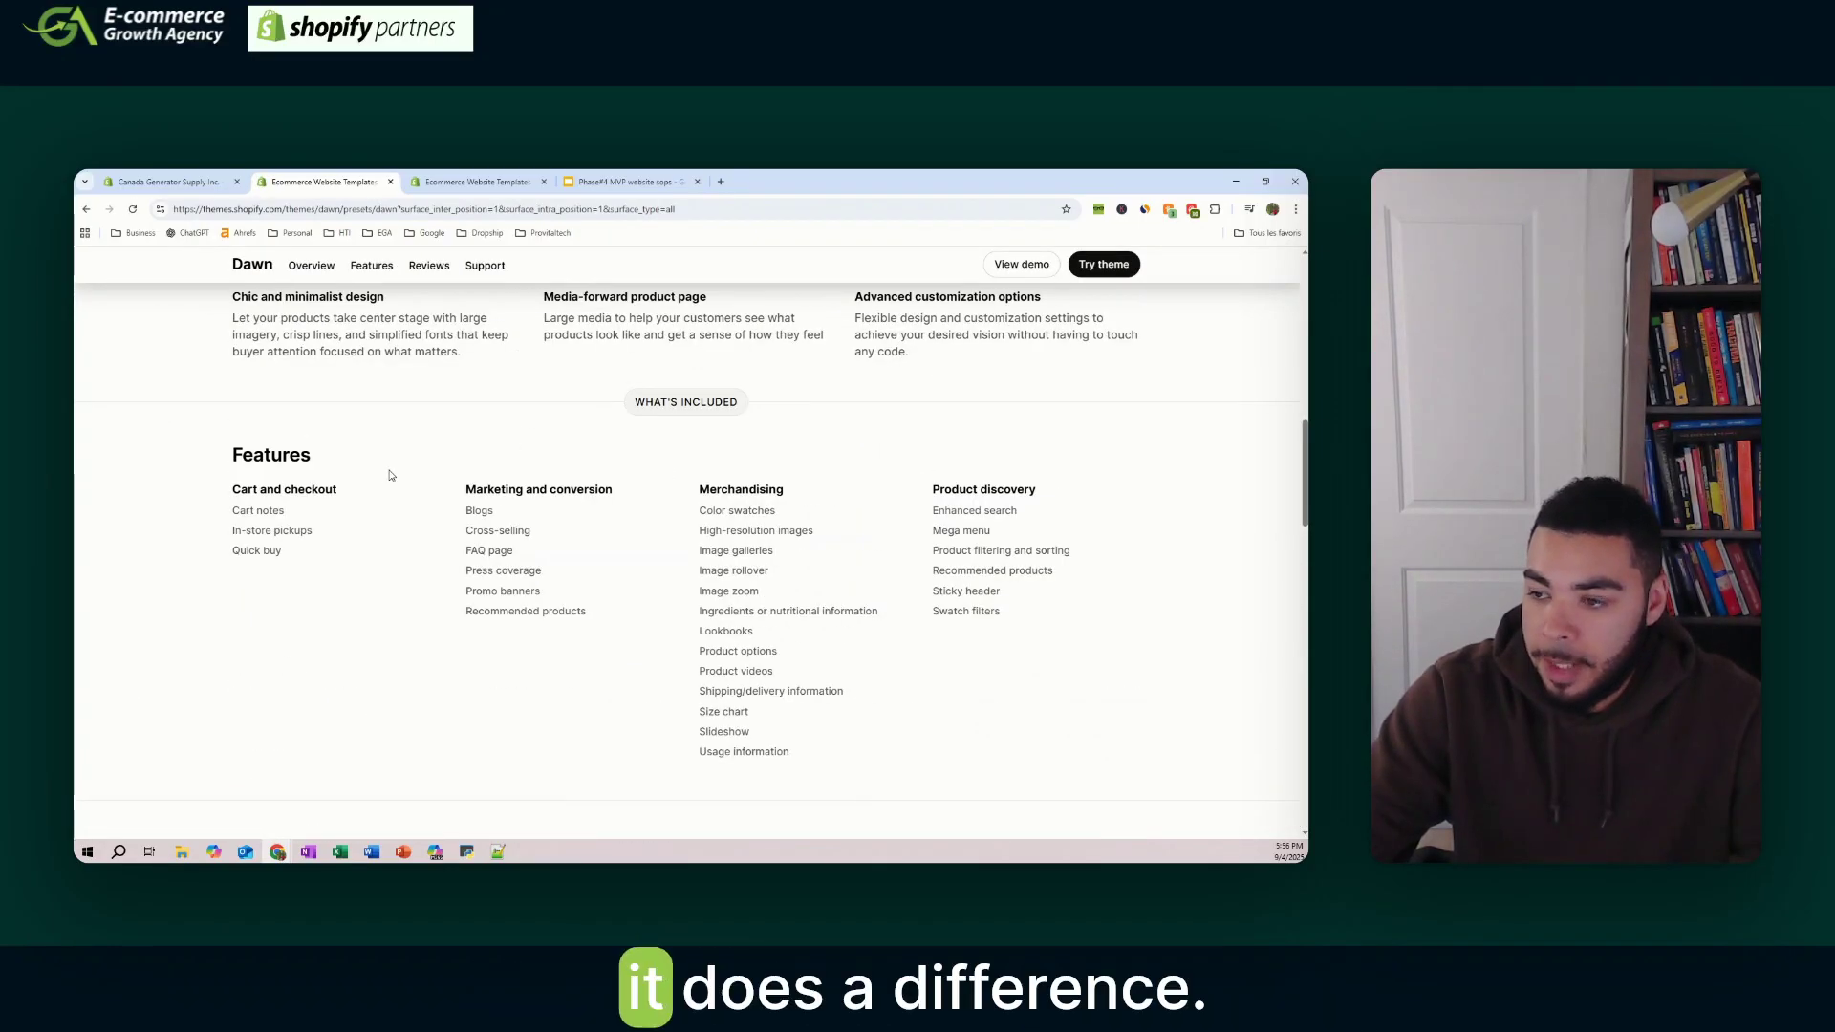
scroll(392, 478, up, 5)
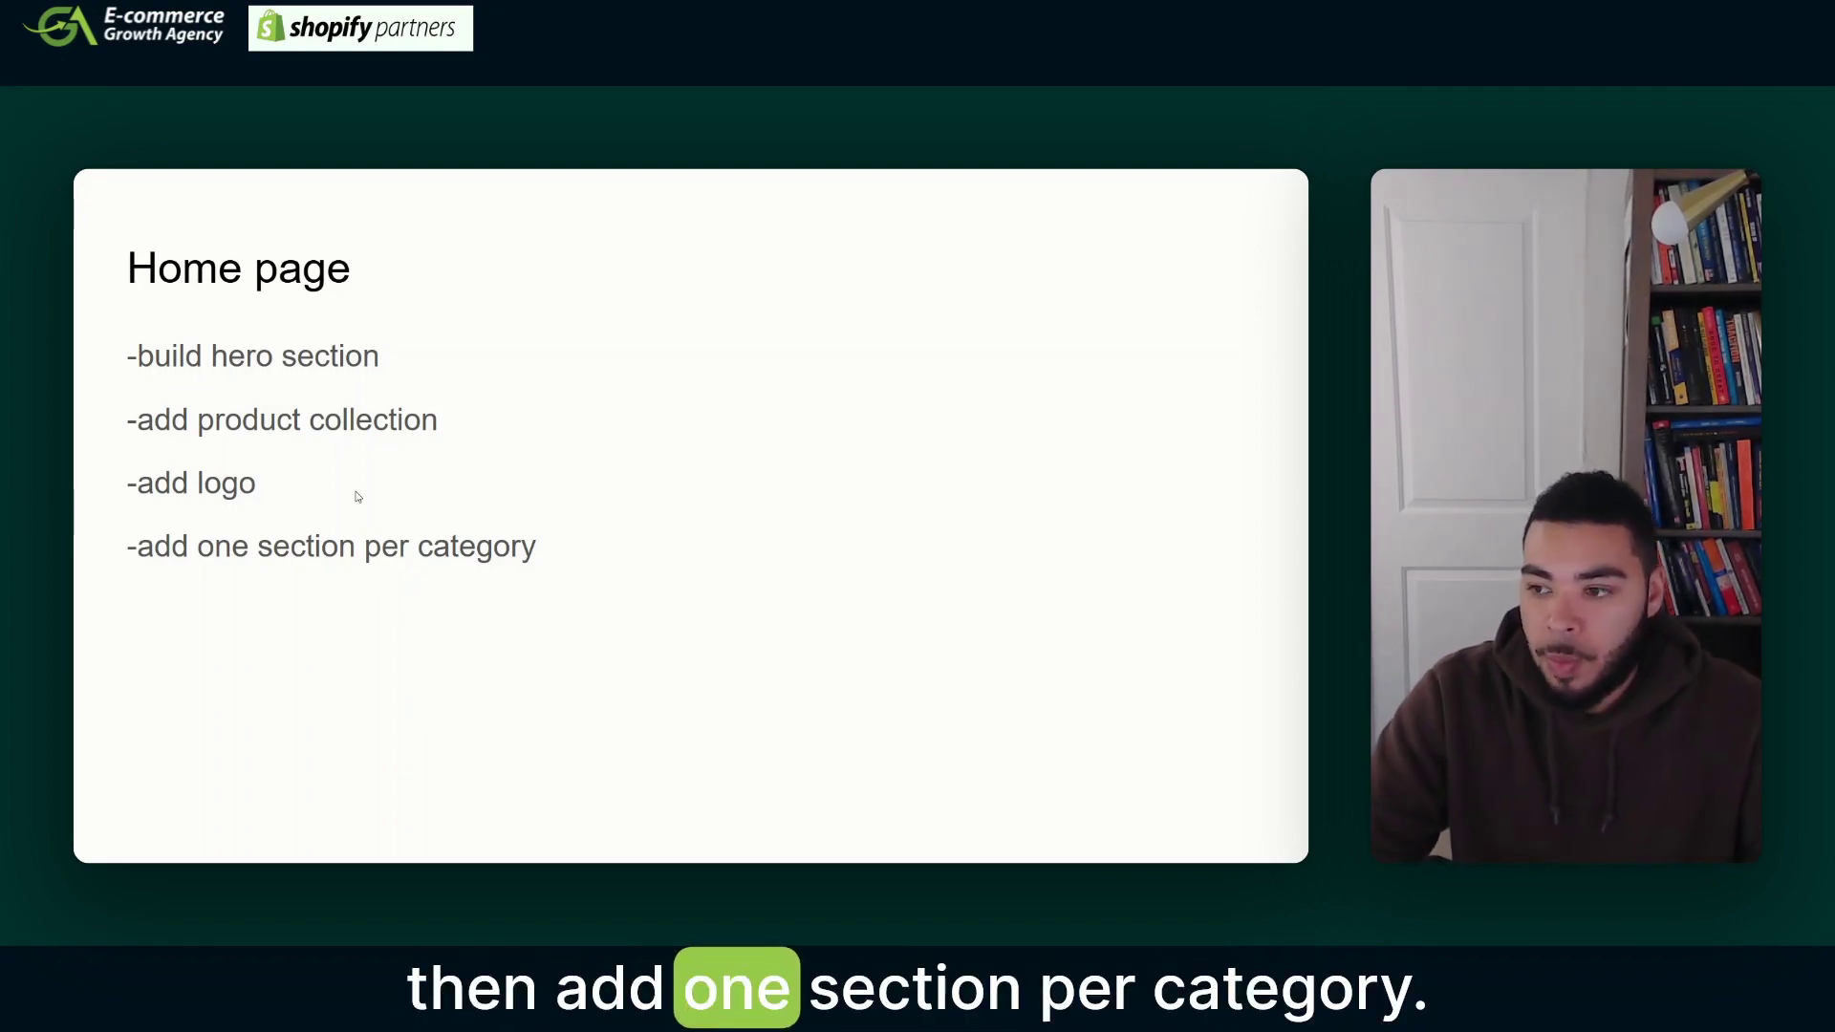
- Leave the slideshow and review the hero section in the store's theme editor preview
click(691, 212)
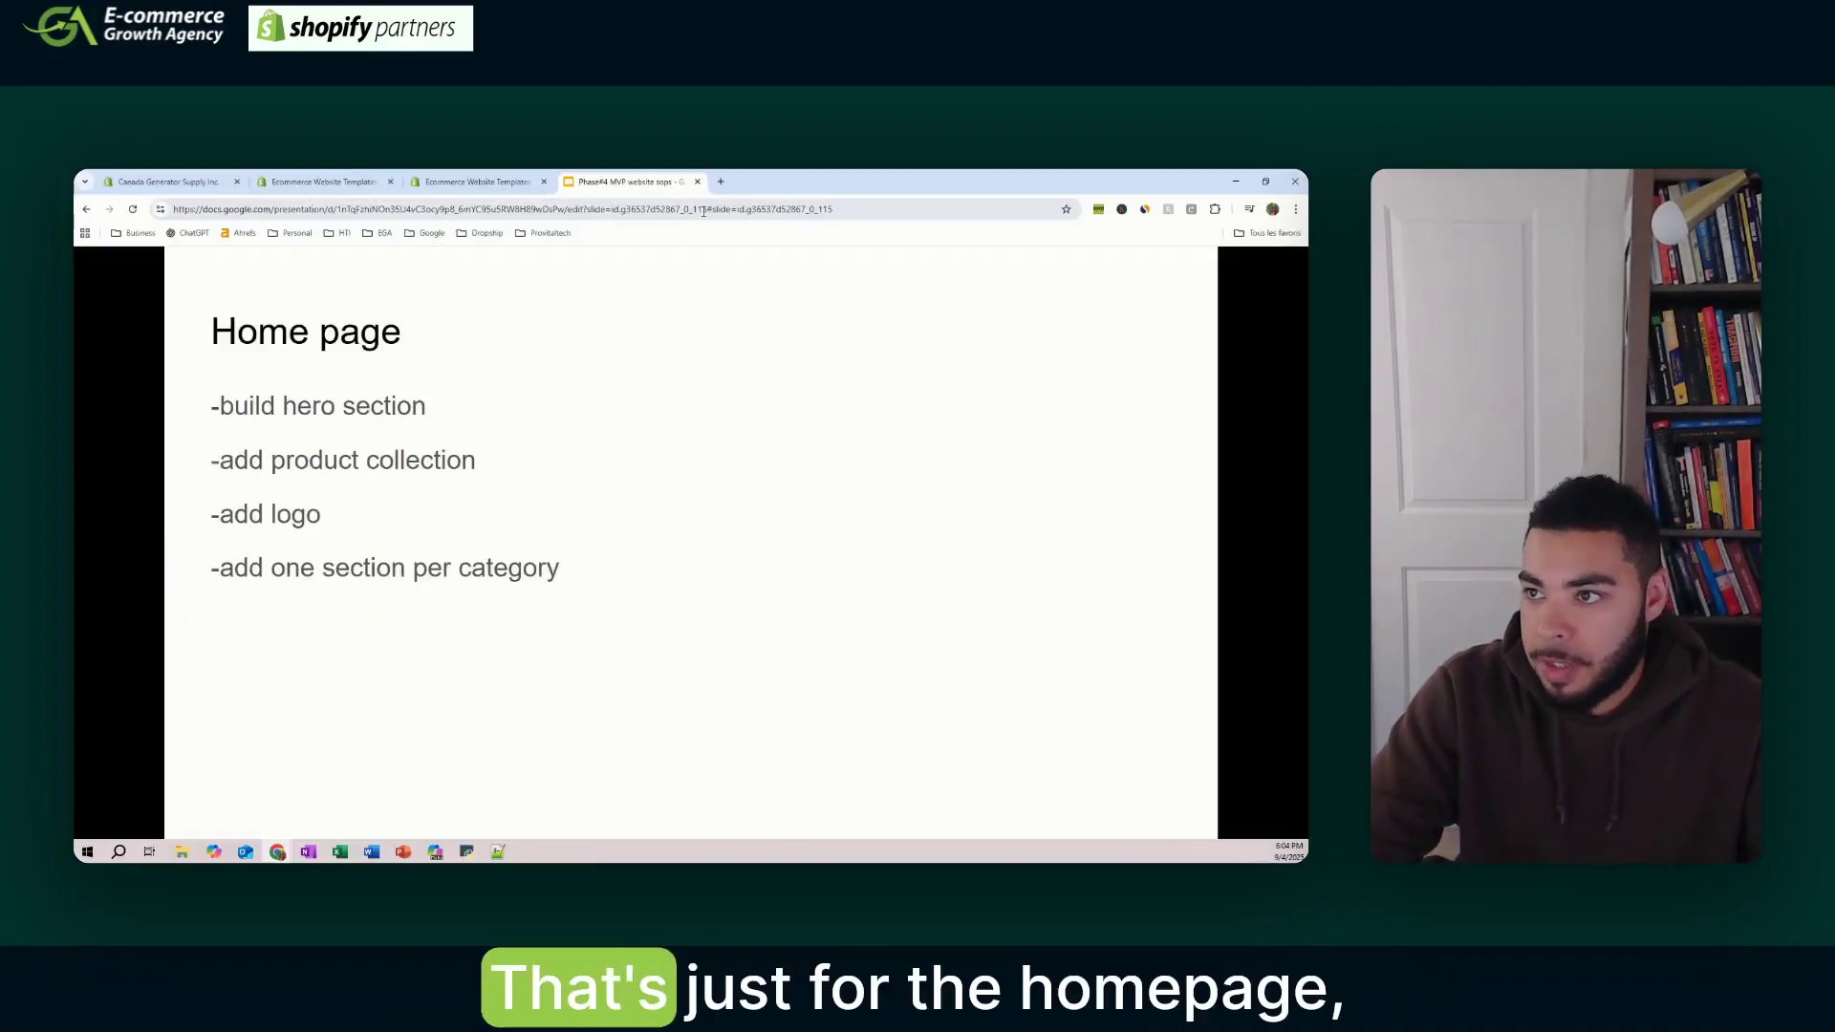
click(183, 182)
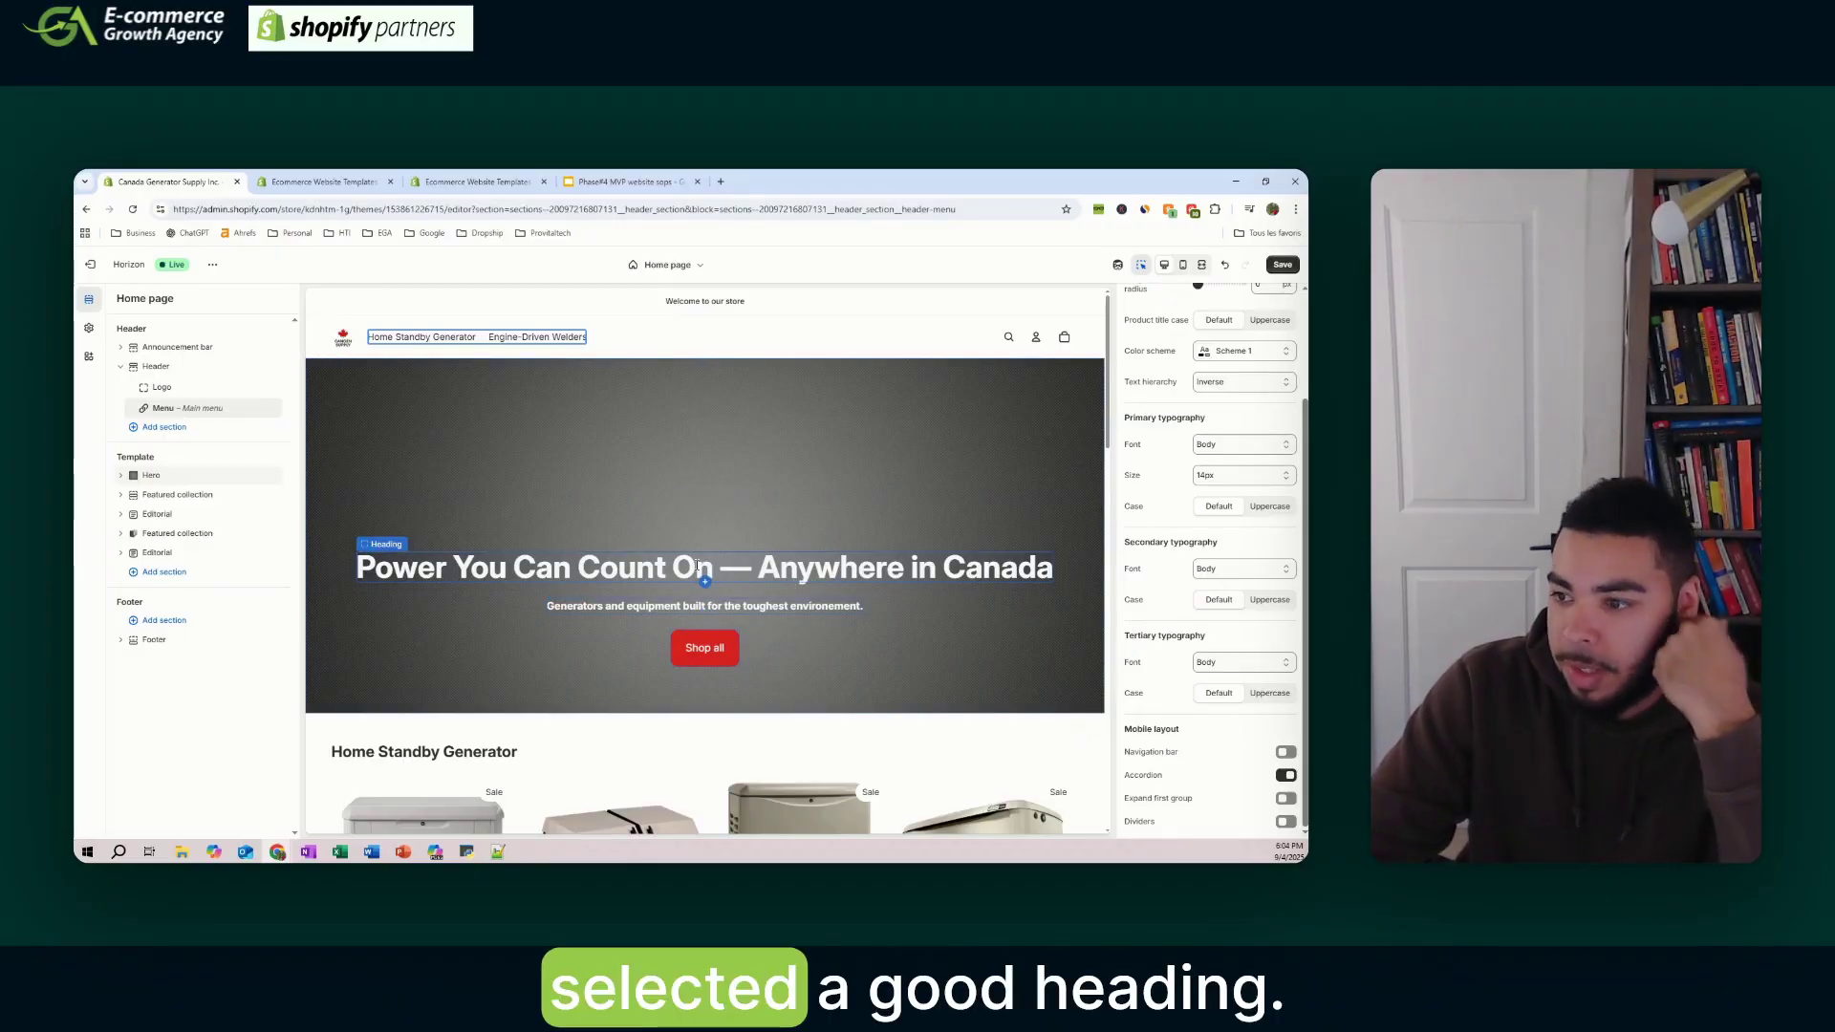
scroll(700, 573, down, 1)
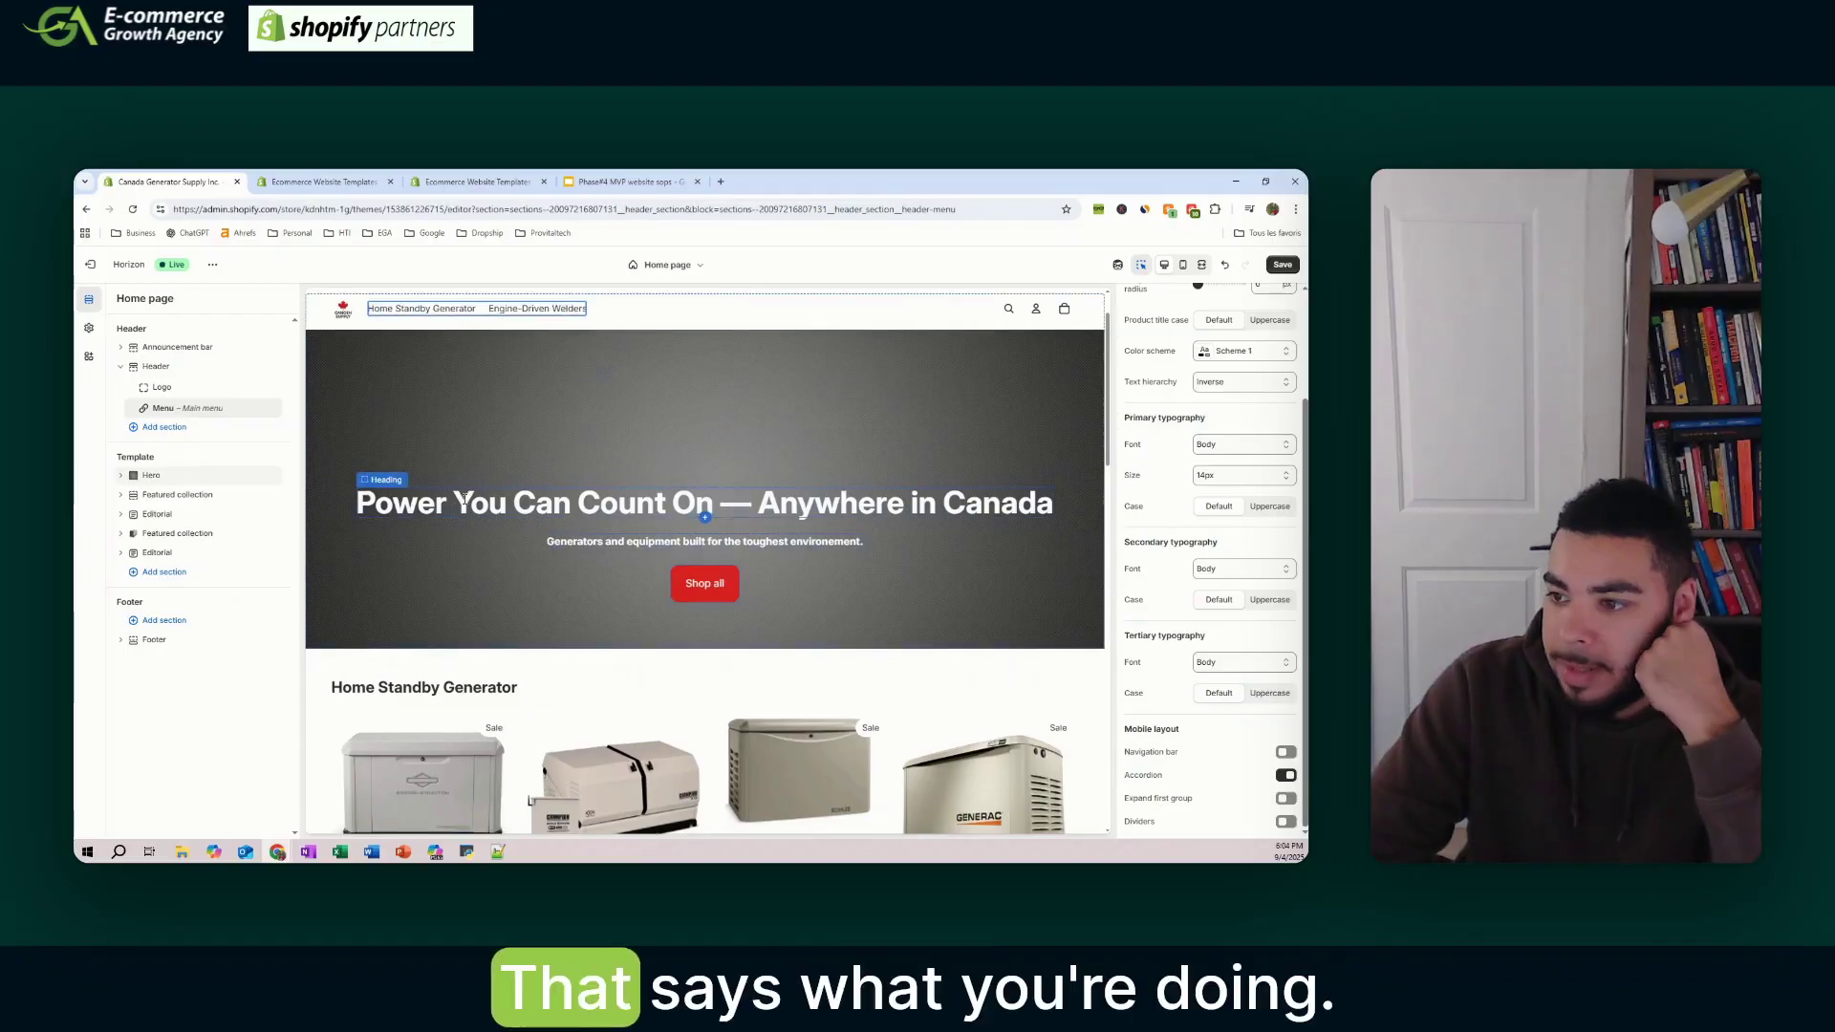
scroll(464, 505, up, 1)
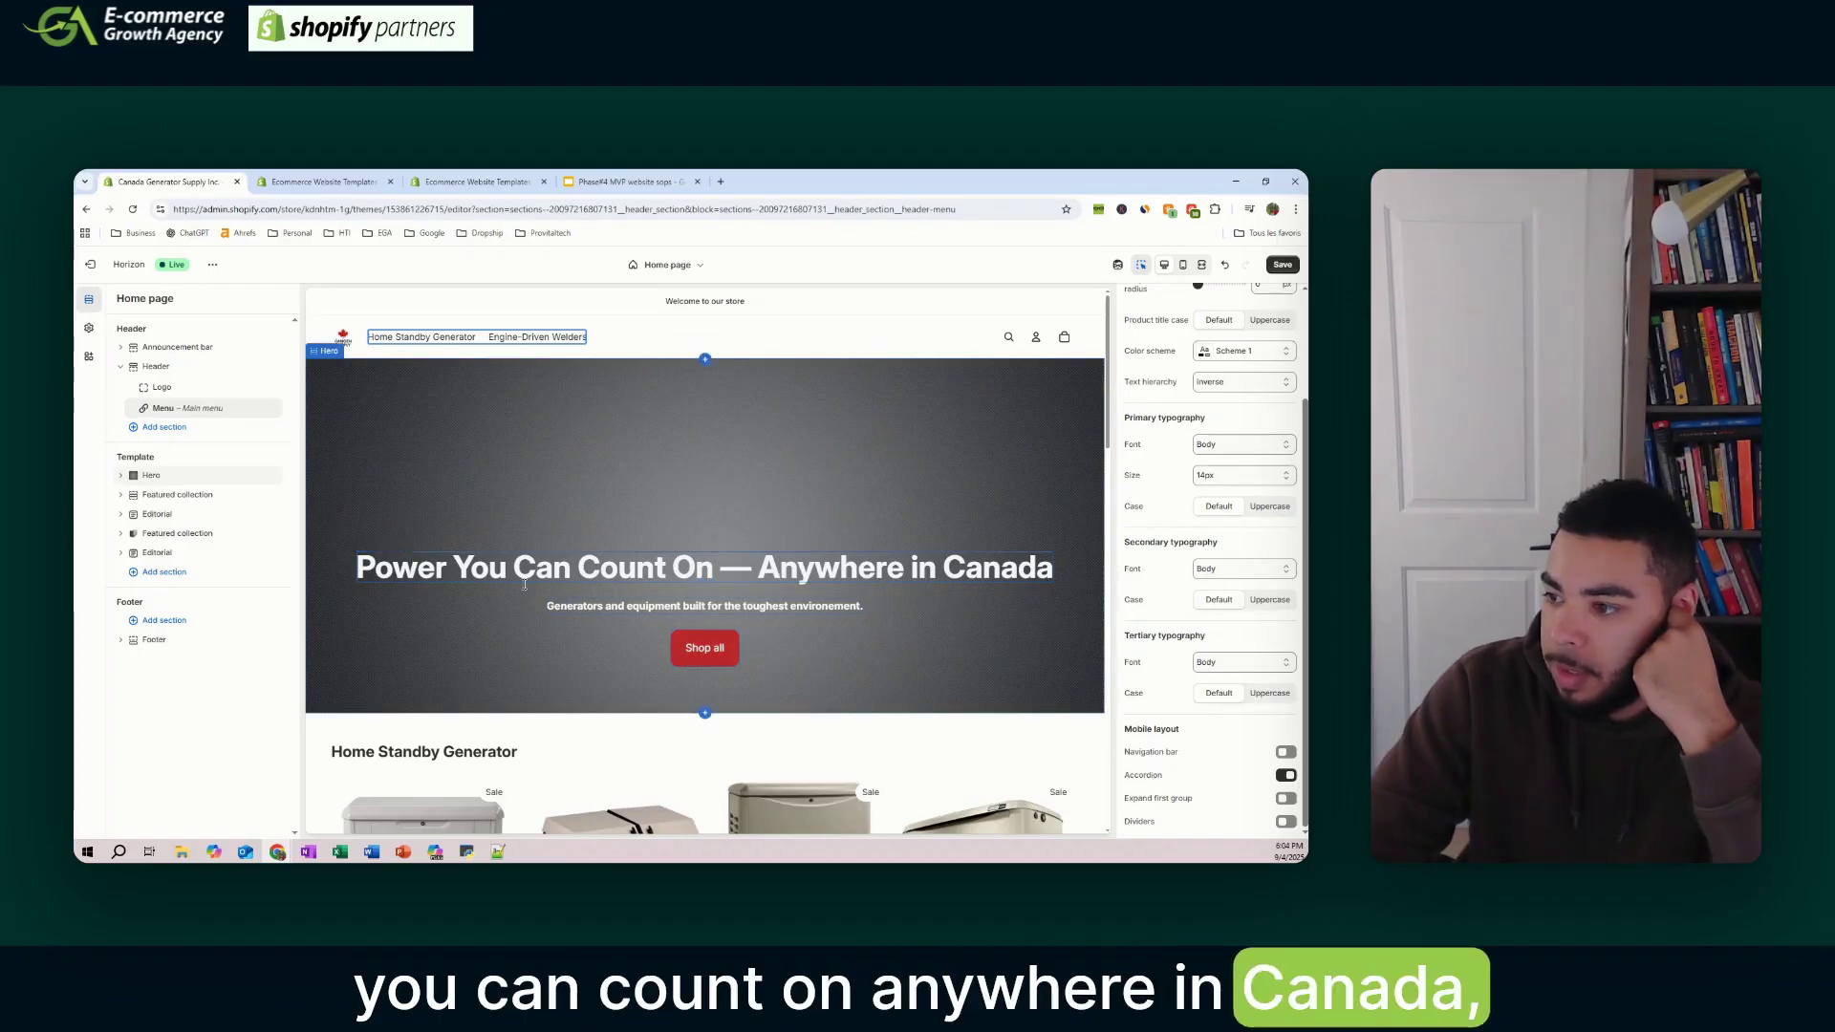
scroll(845, 604, down, 2)
scroll(845, 601, up, 2)
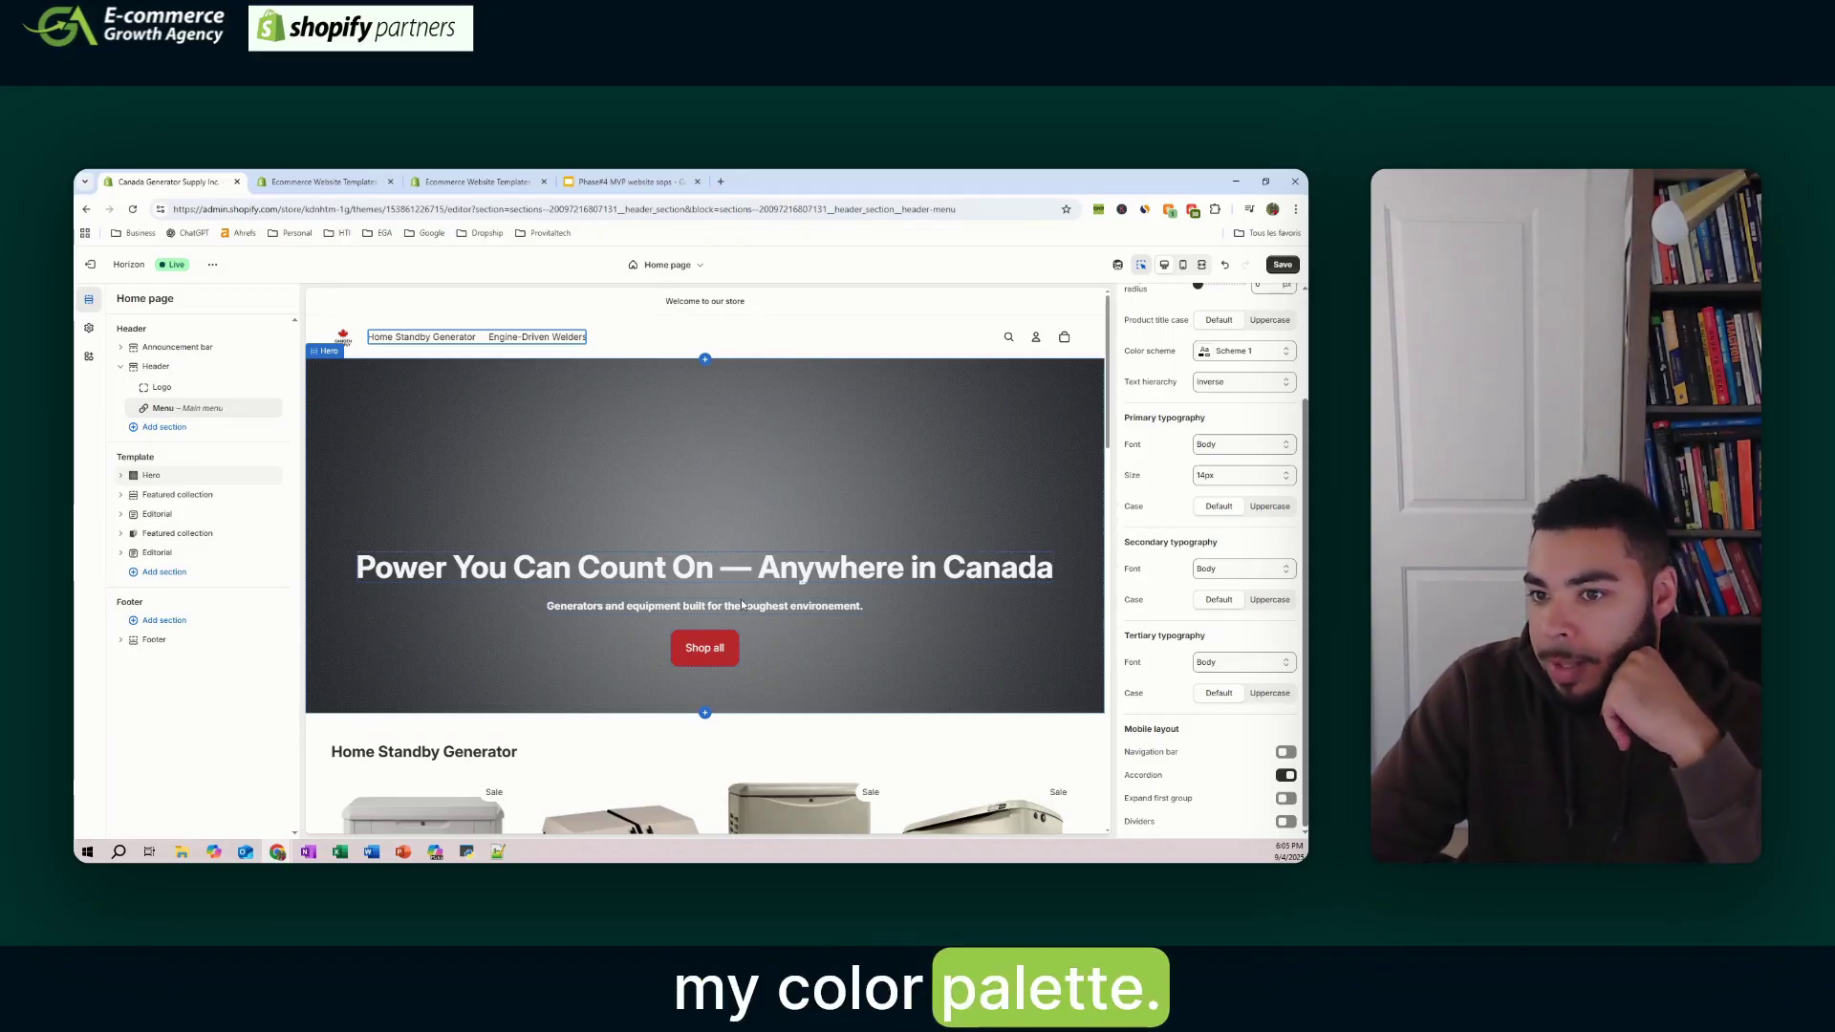
scroll(742, 604, down, 1)
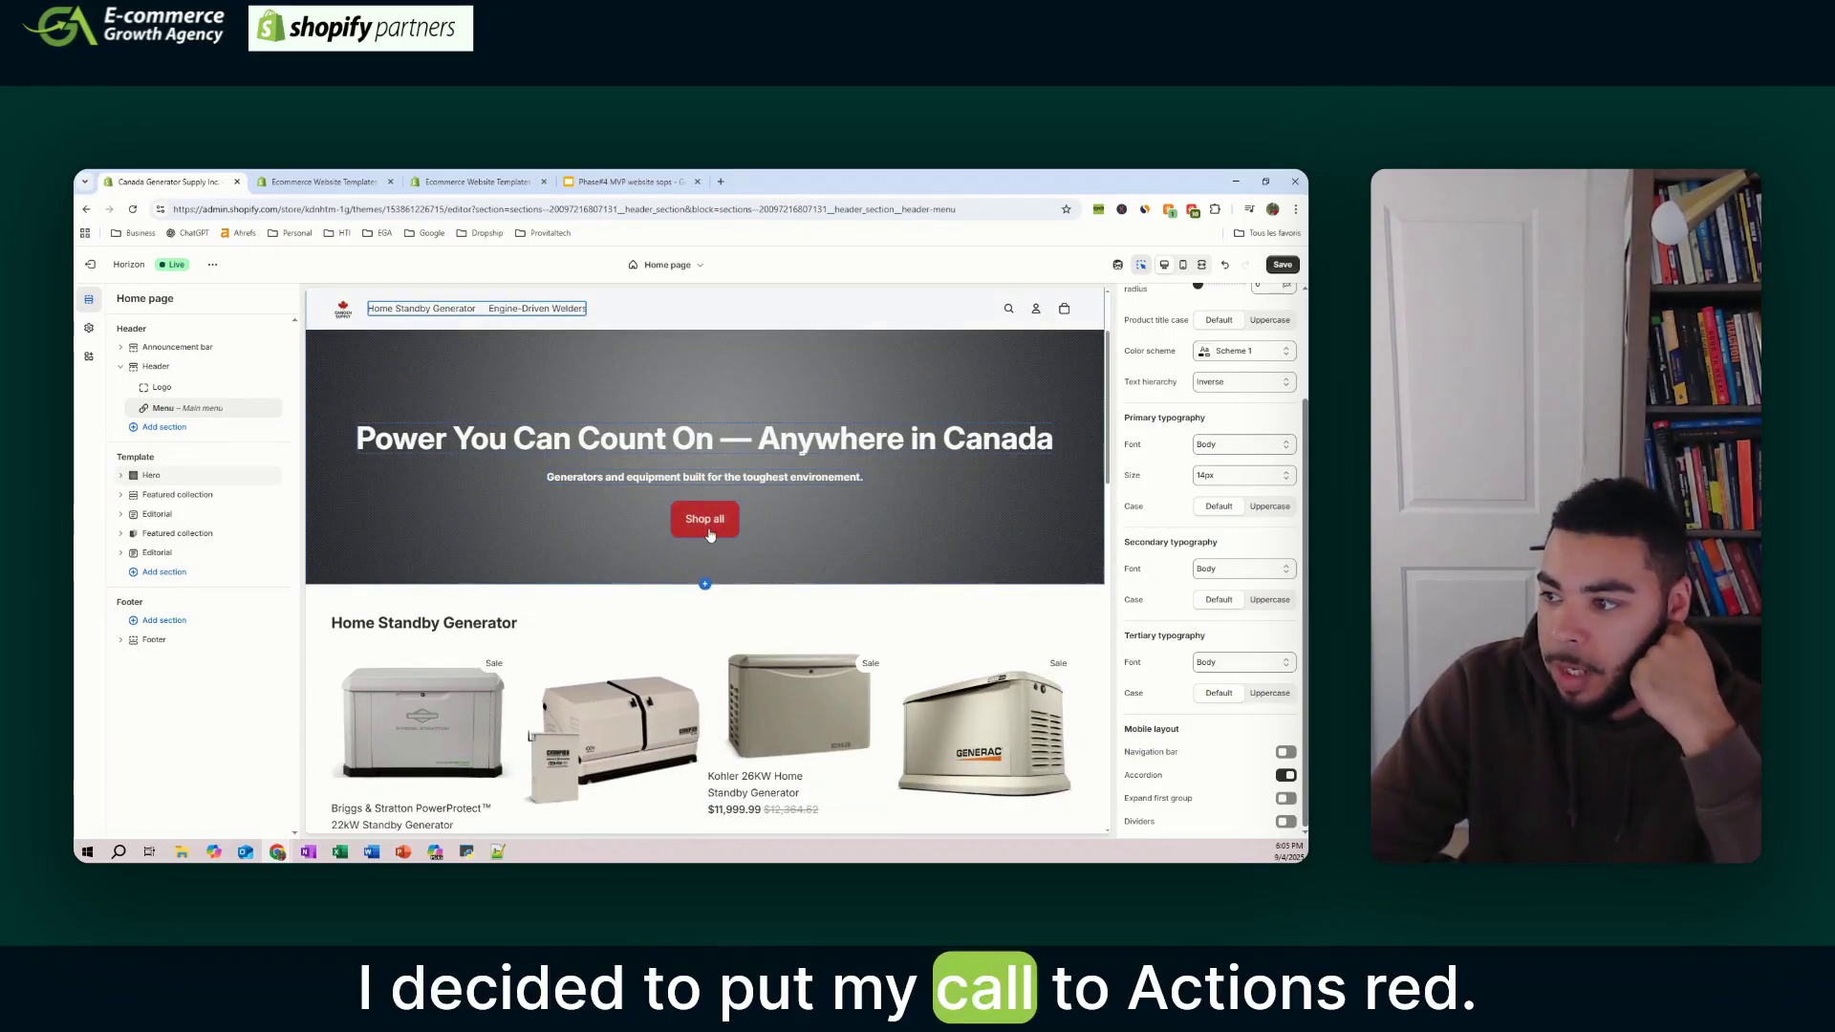
scroll(858, 525, up, 1)
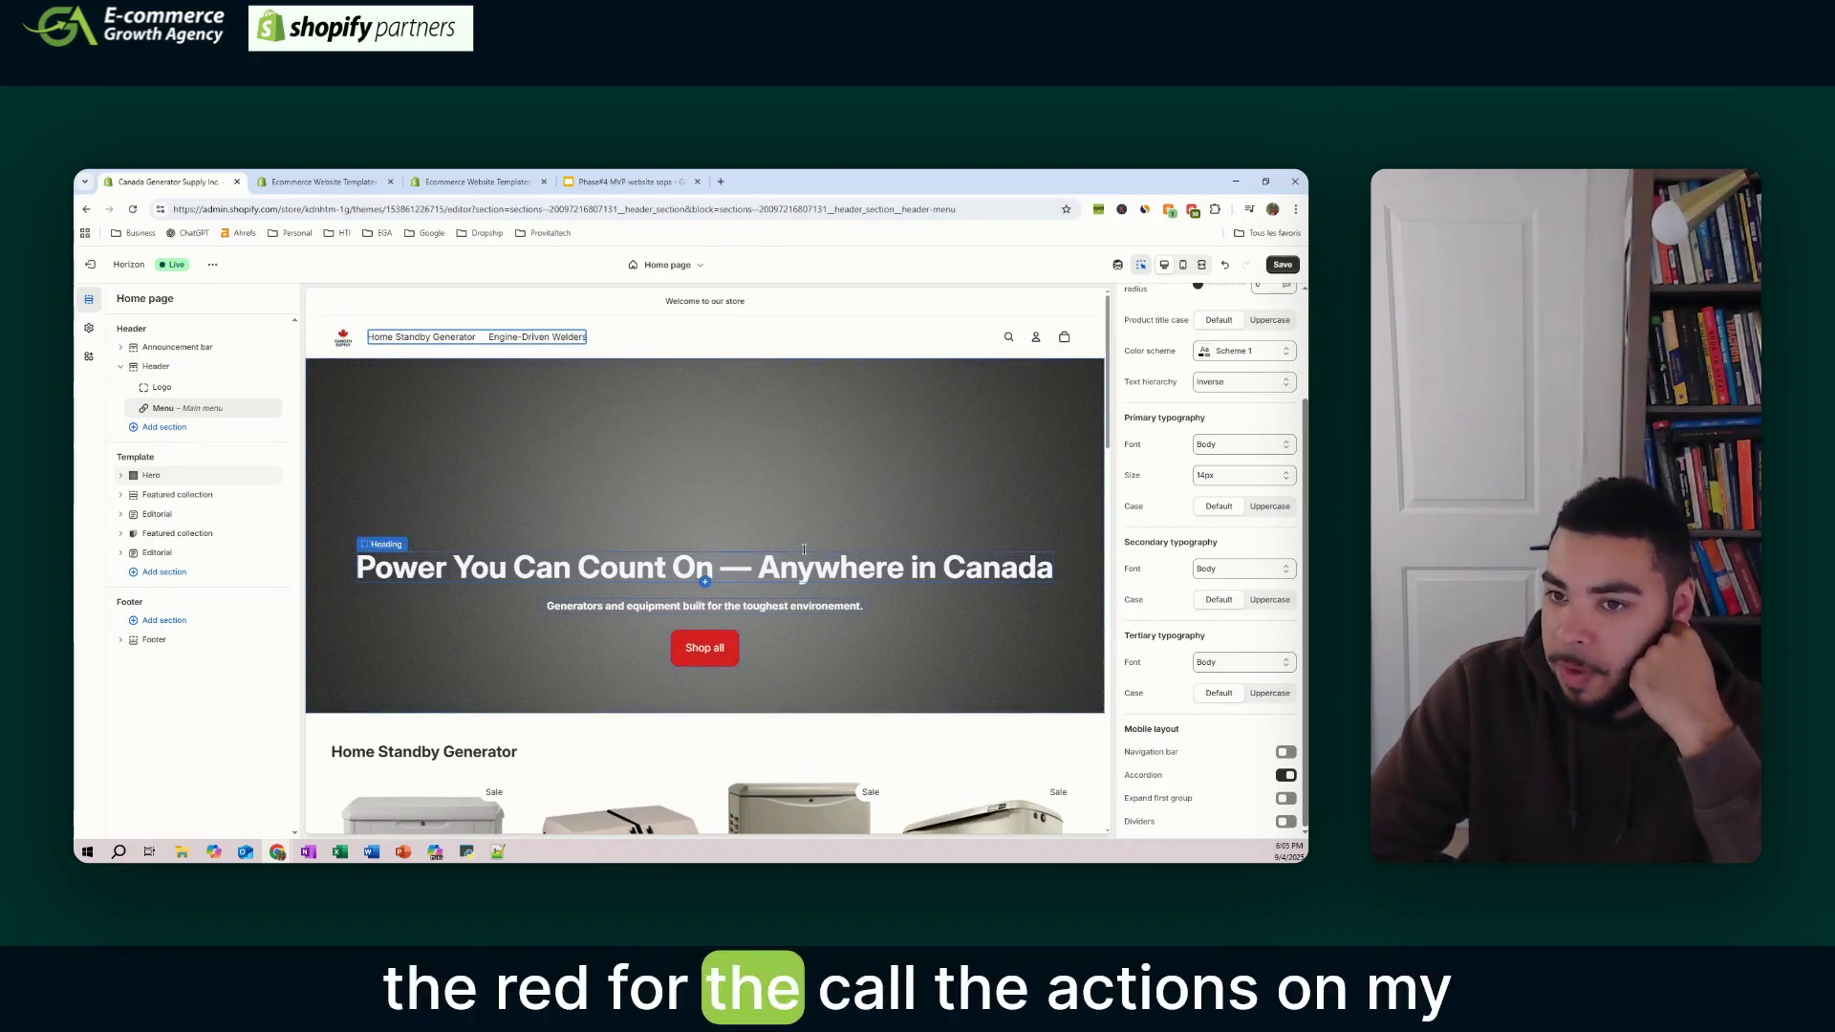
- Scroll through the generator and welder collections on the home page preview
scroll(804, 553, down, 2)
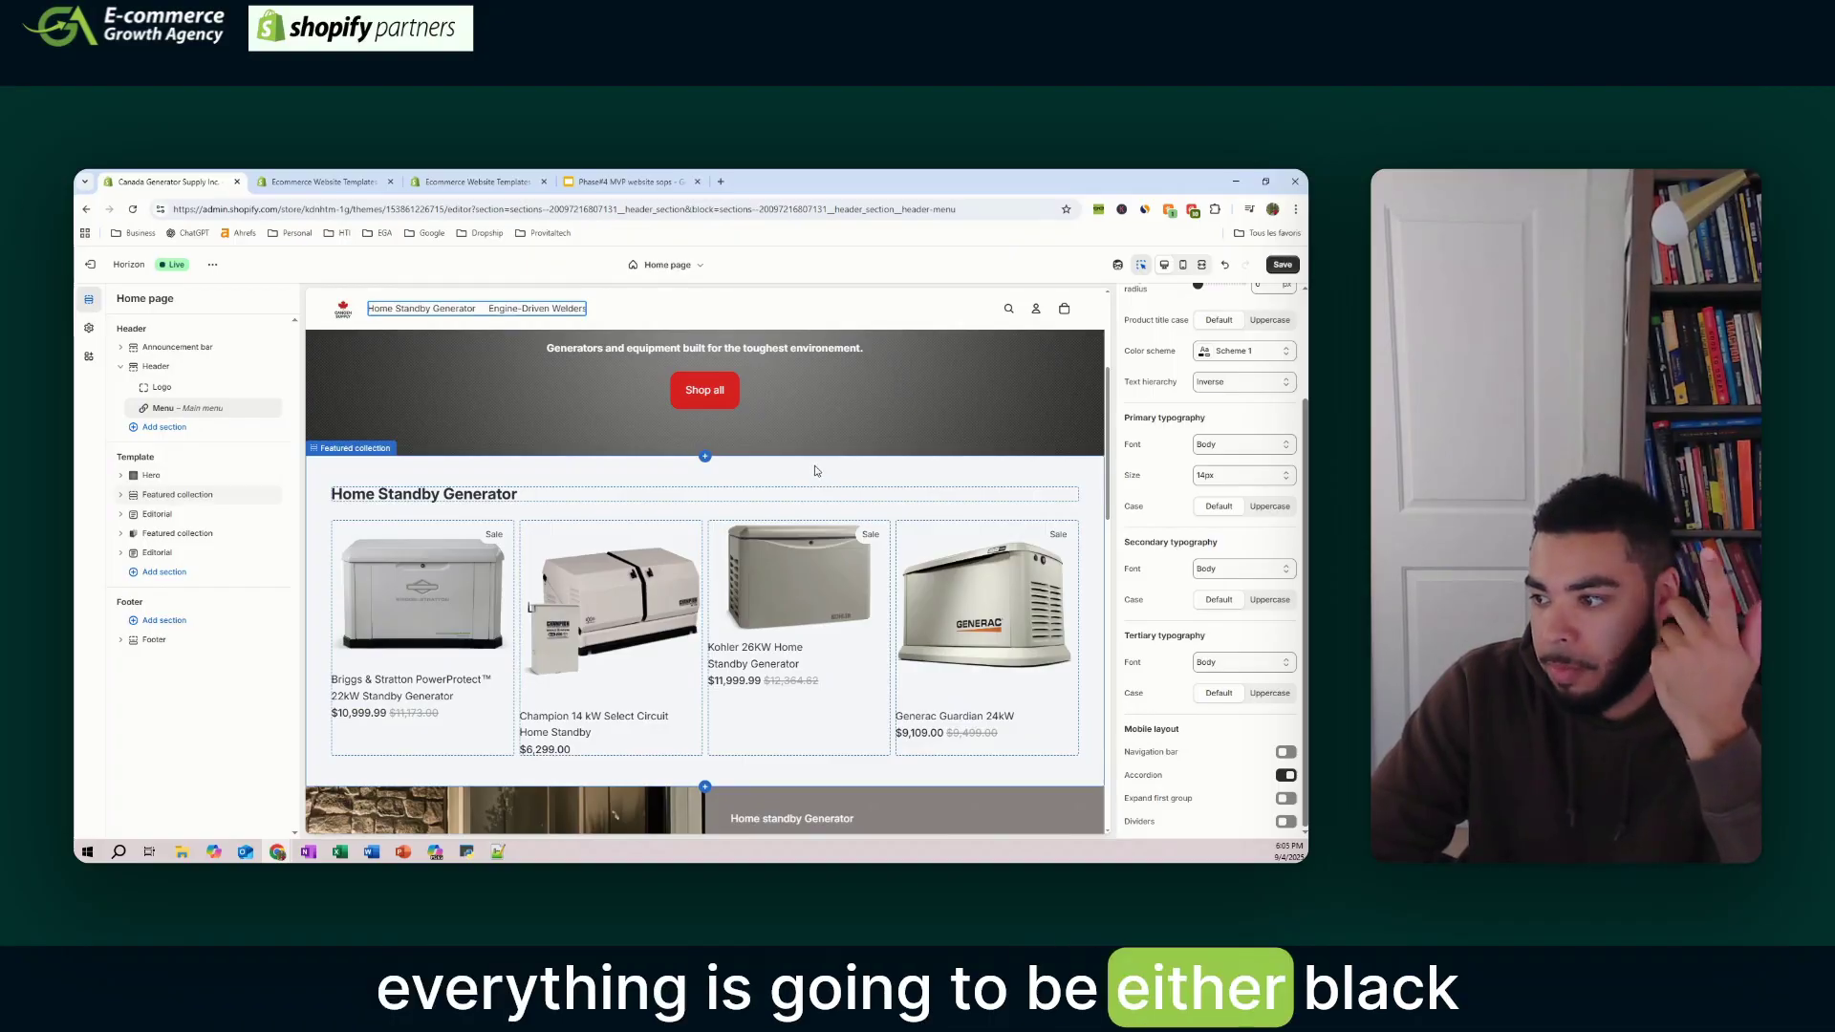
scroll(775, 468, down, 1)
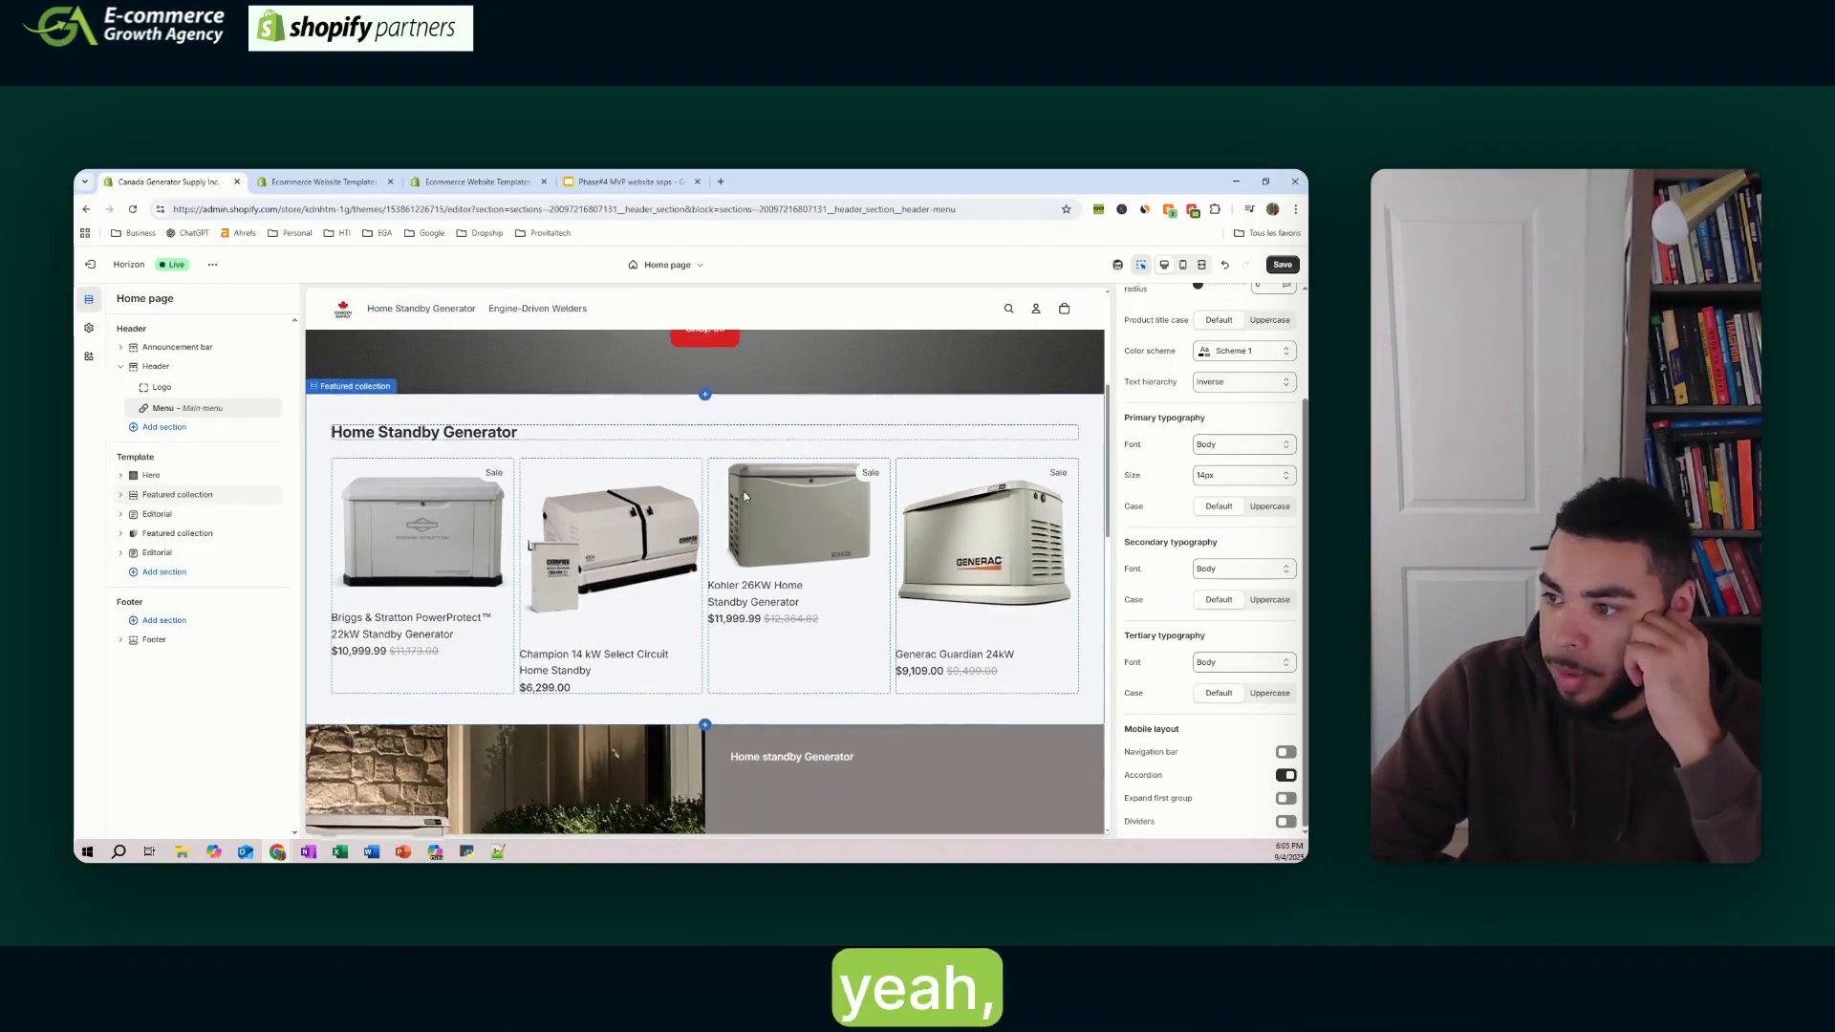
scroll(669, 430, up, 4)
scroll(614, 480, down, 3)
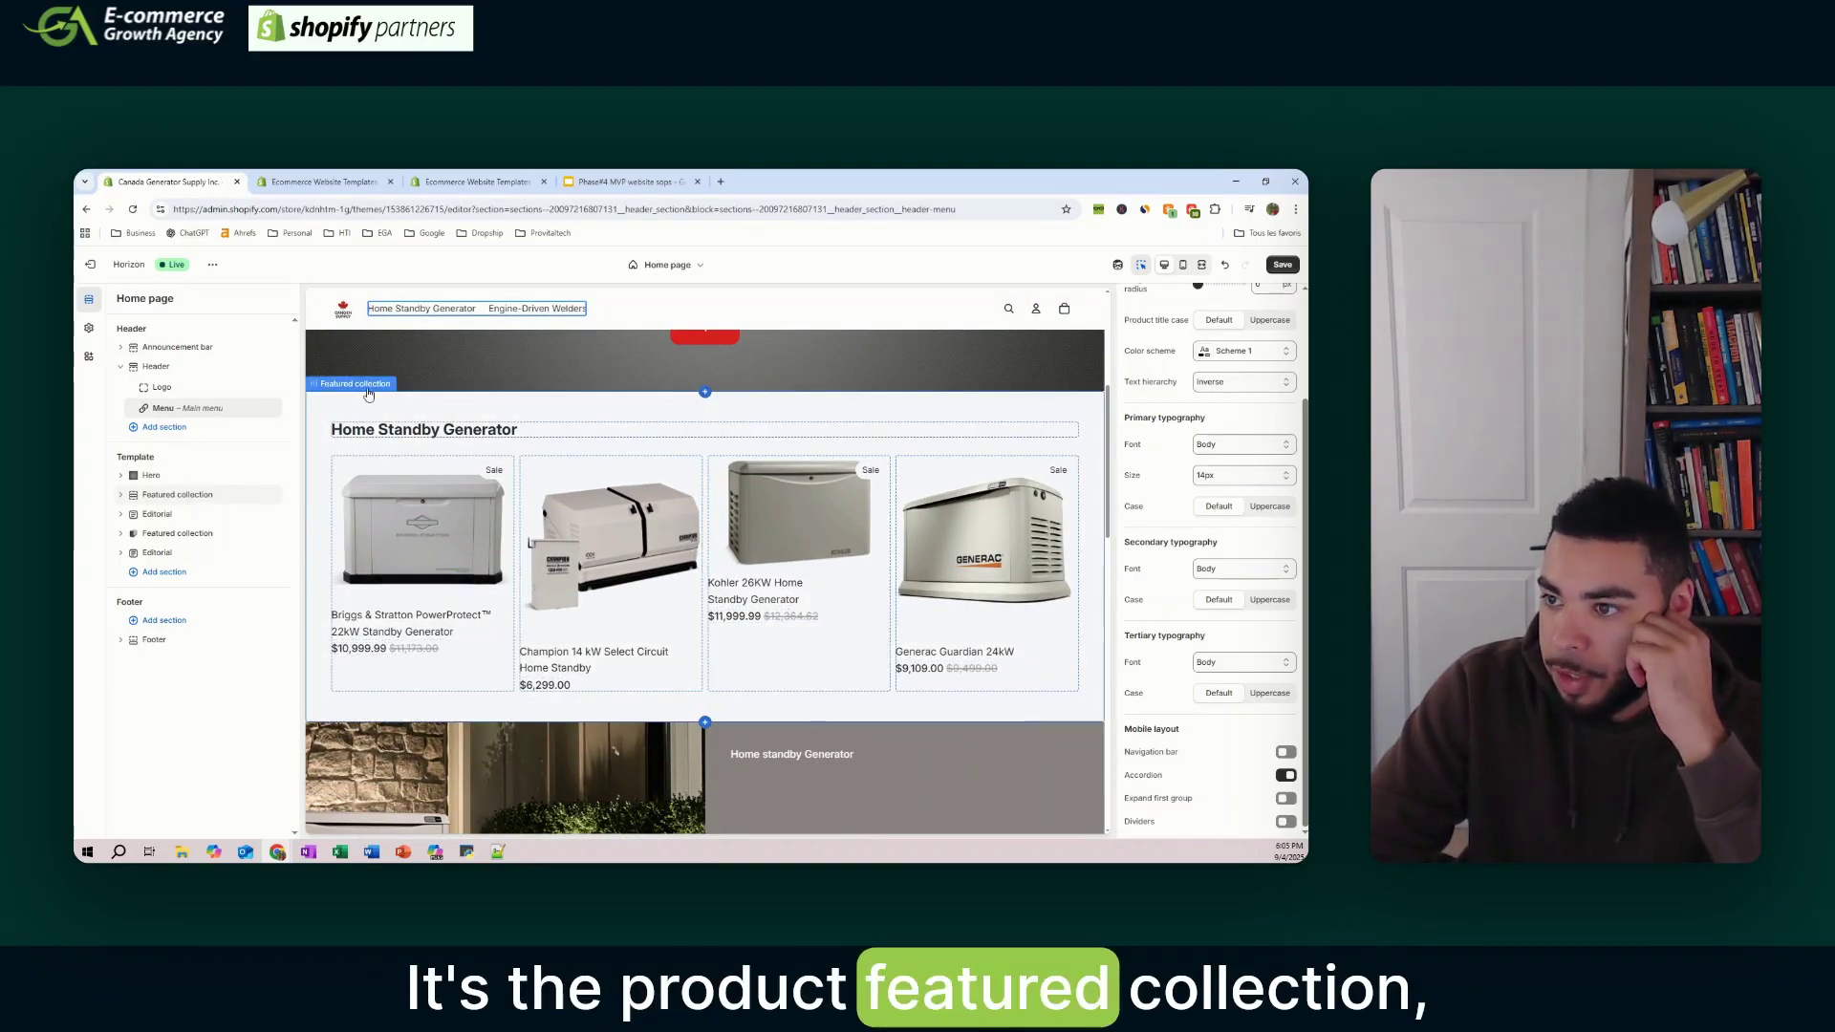
scroll(753, 466, down, 3)
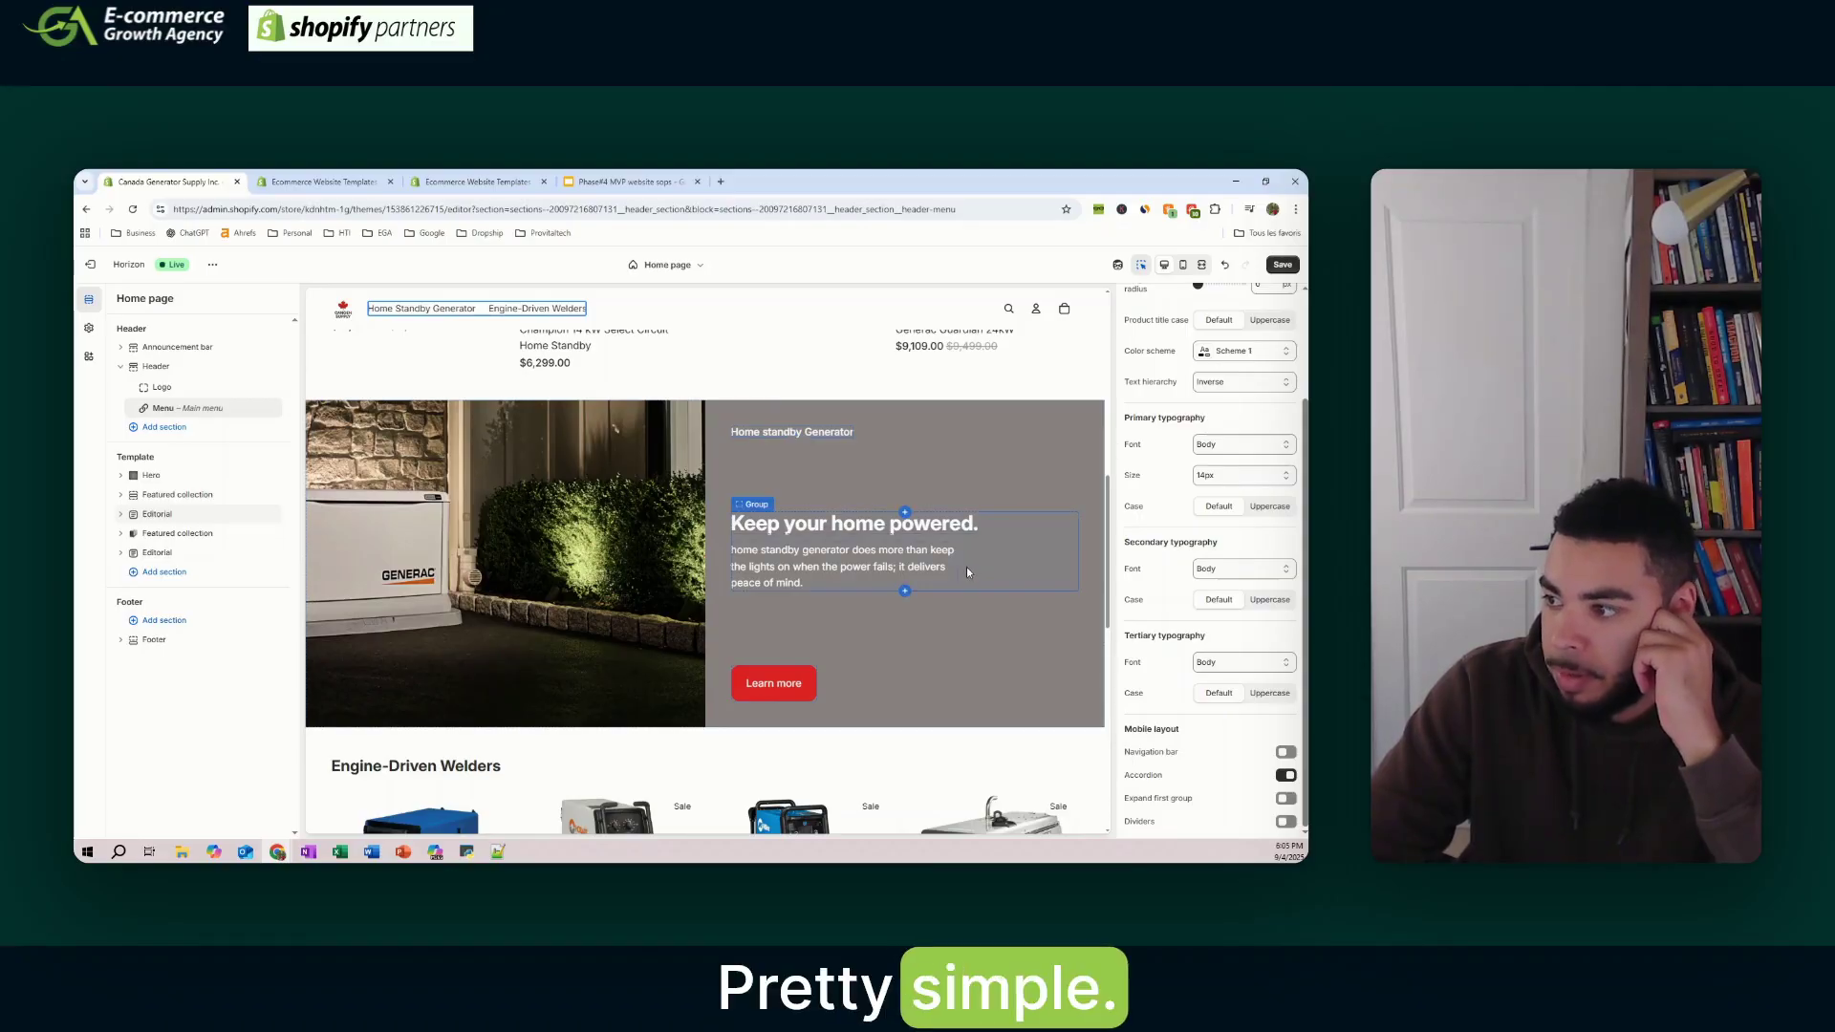
scroll(961, 663, down, 5)
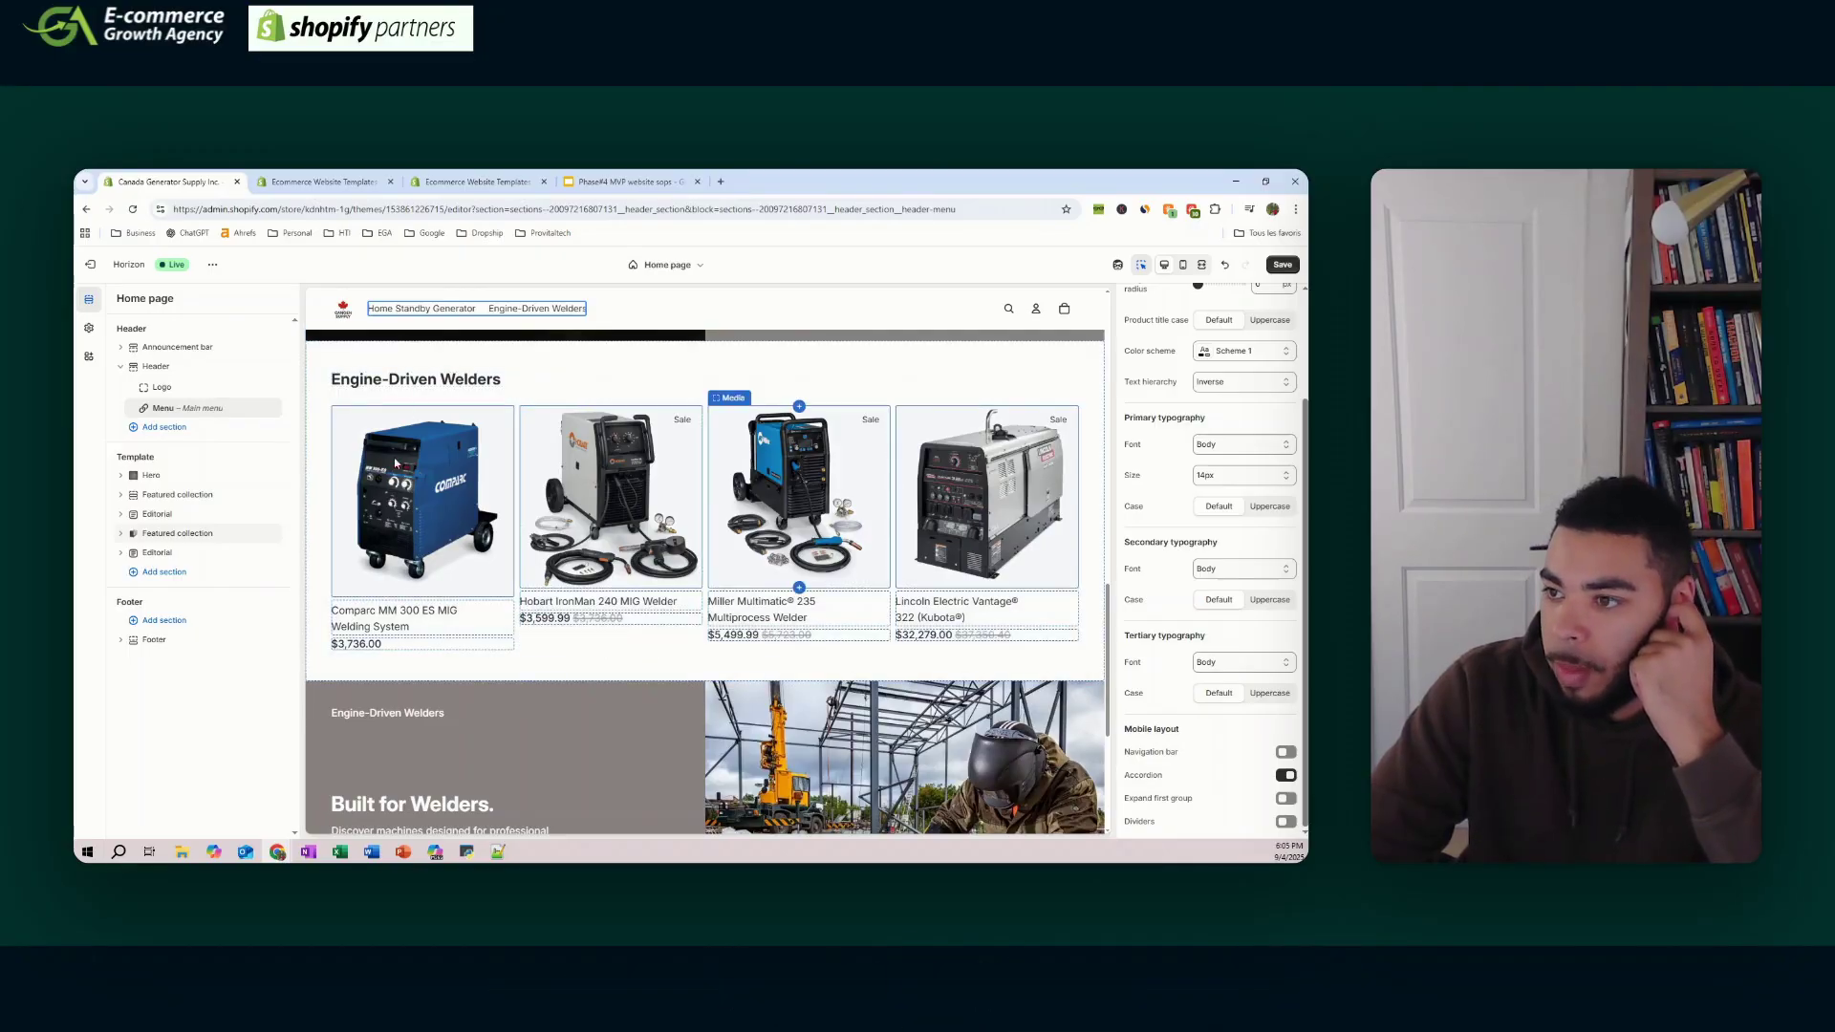
scroll(680, 513, down, 4)
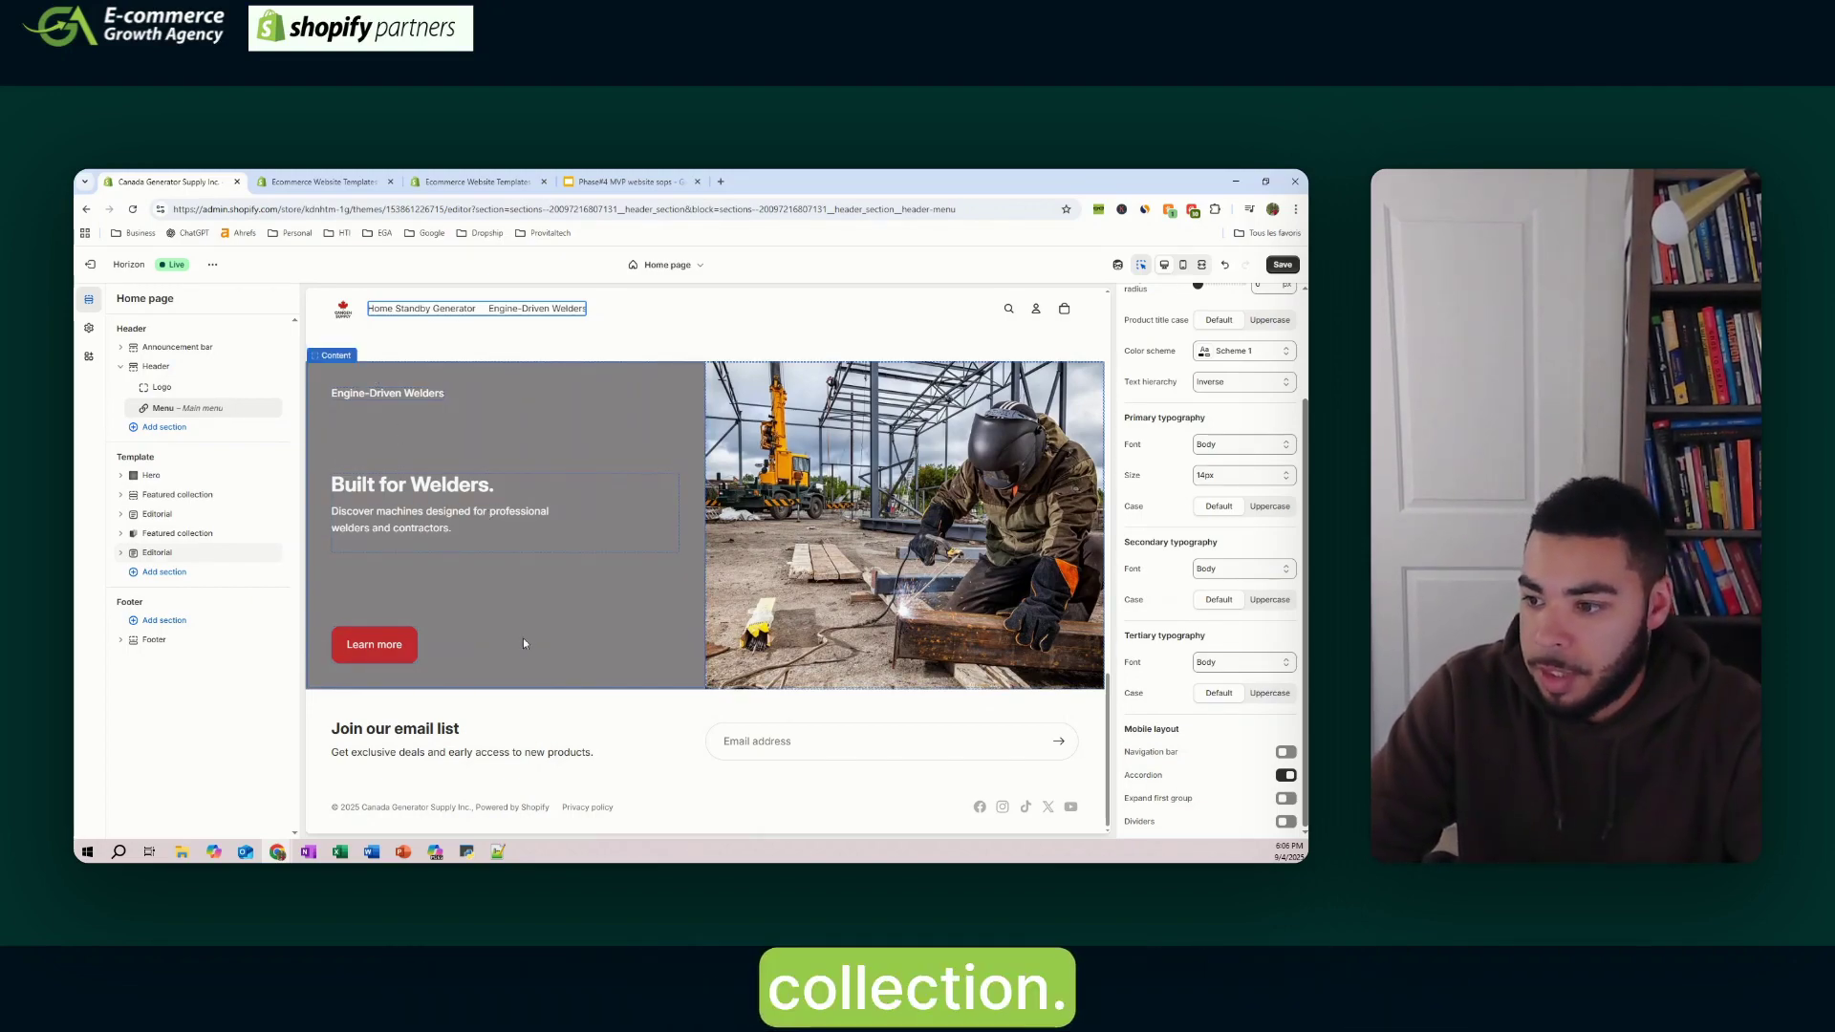
scroll(799, 650, up, 10)
scroll(799, 650, up, 3)
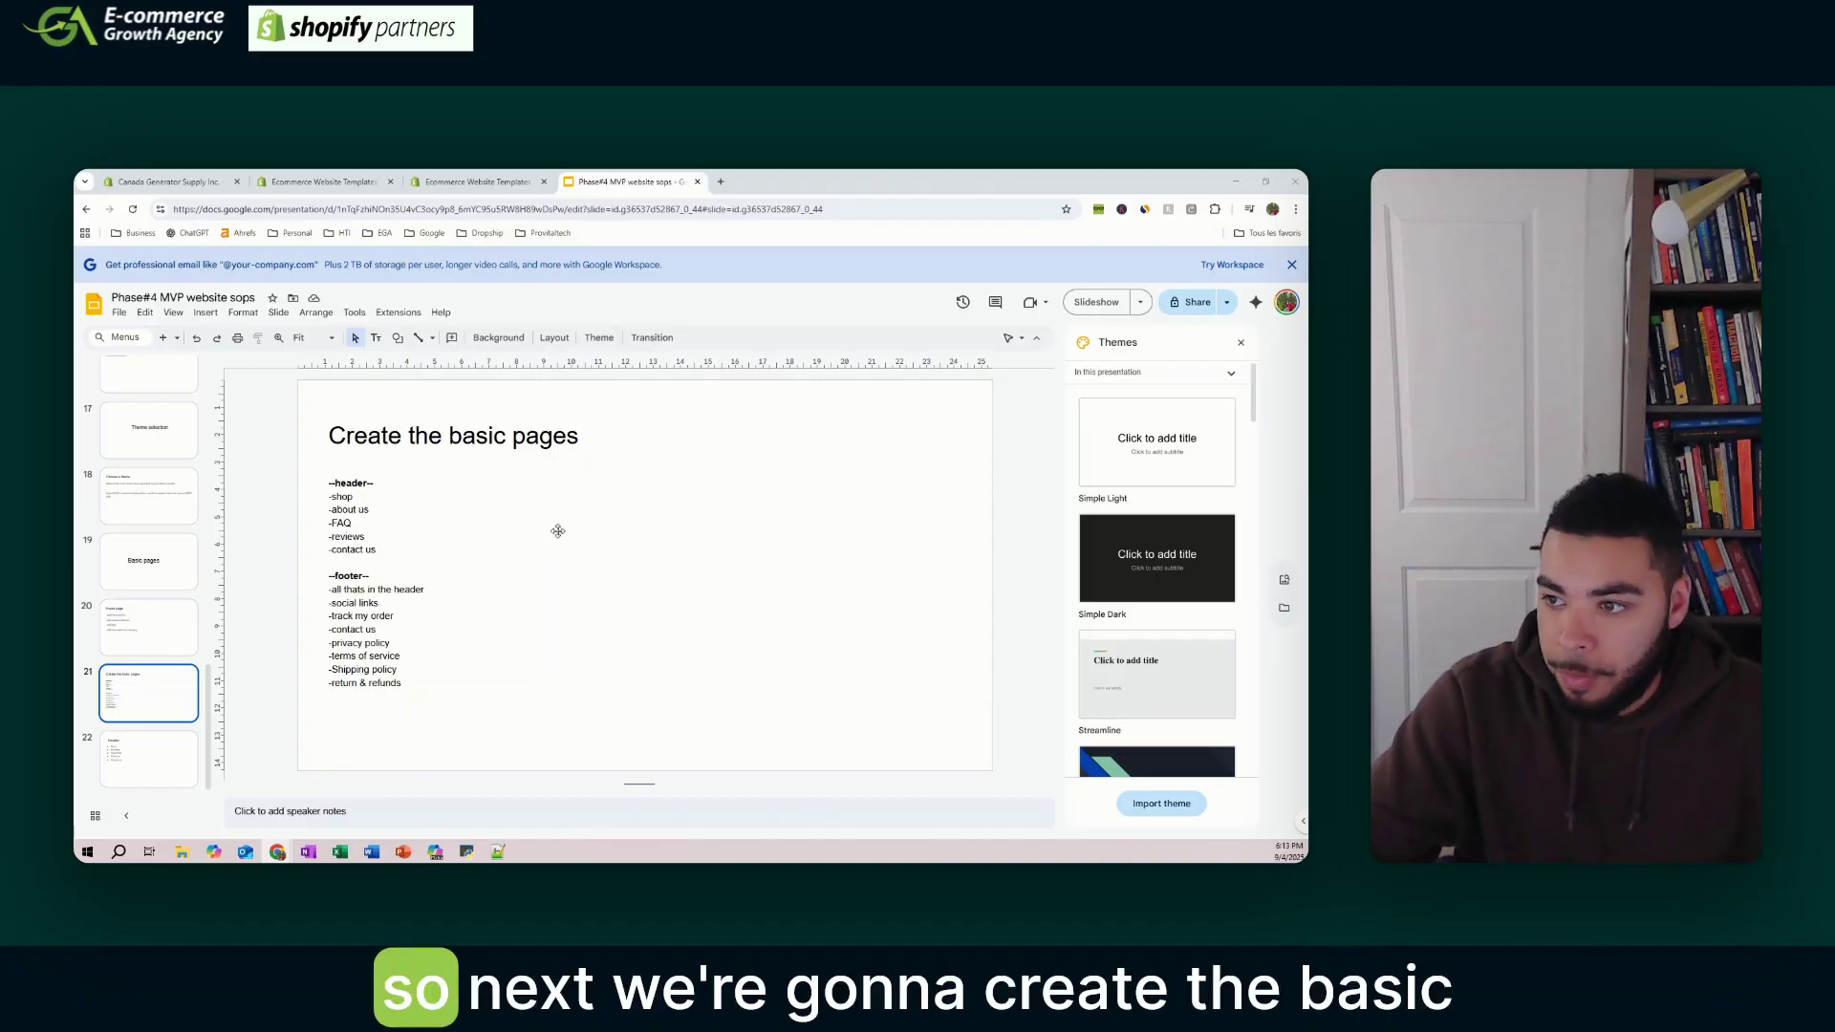
- Select the basic pages list on the slide and close the theme store tab
click(457, 545)
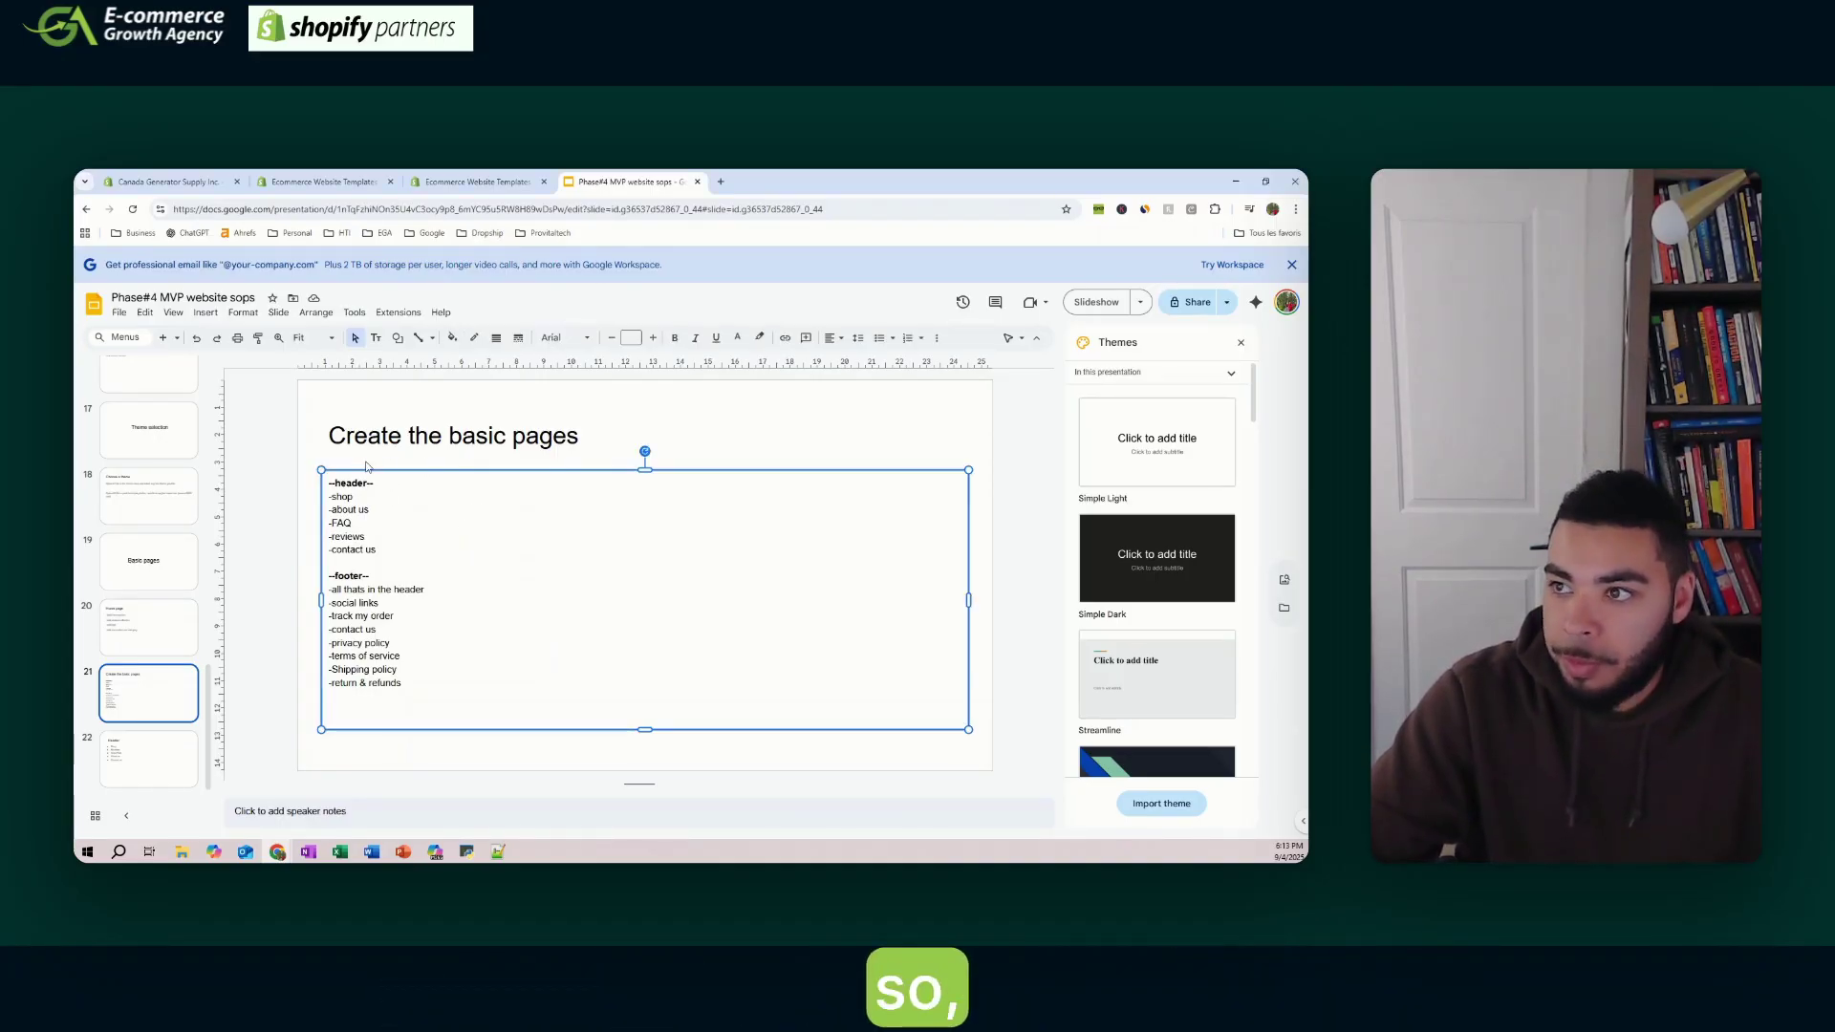
click(368, 182)
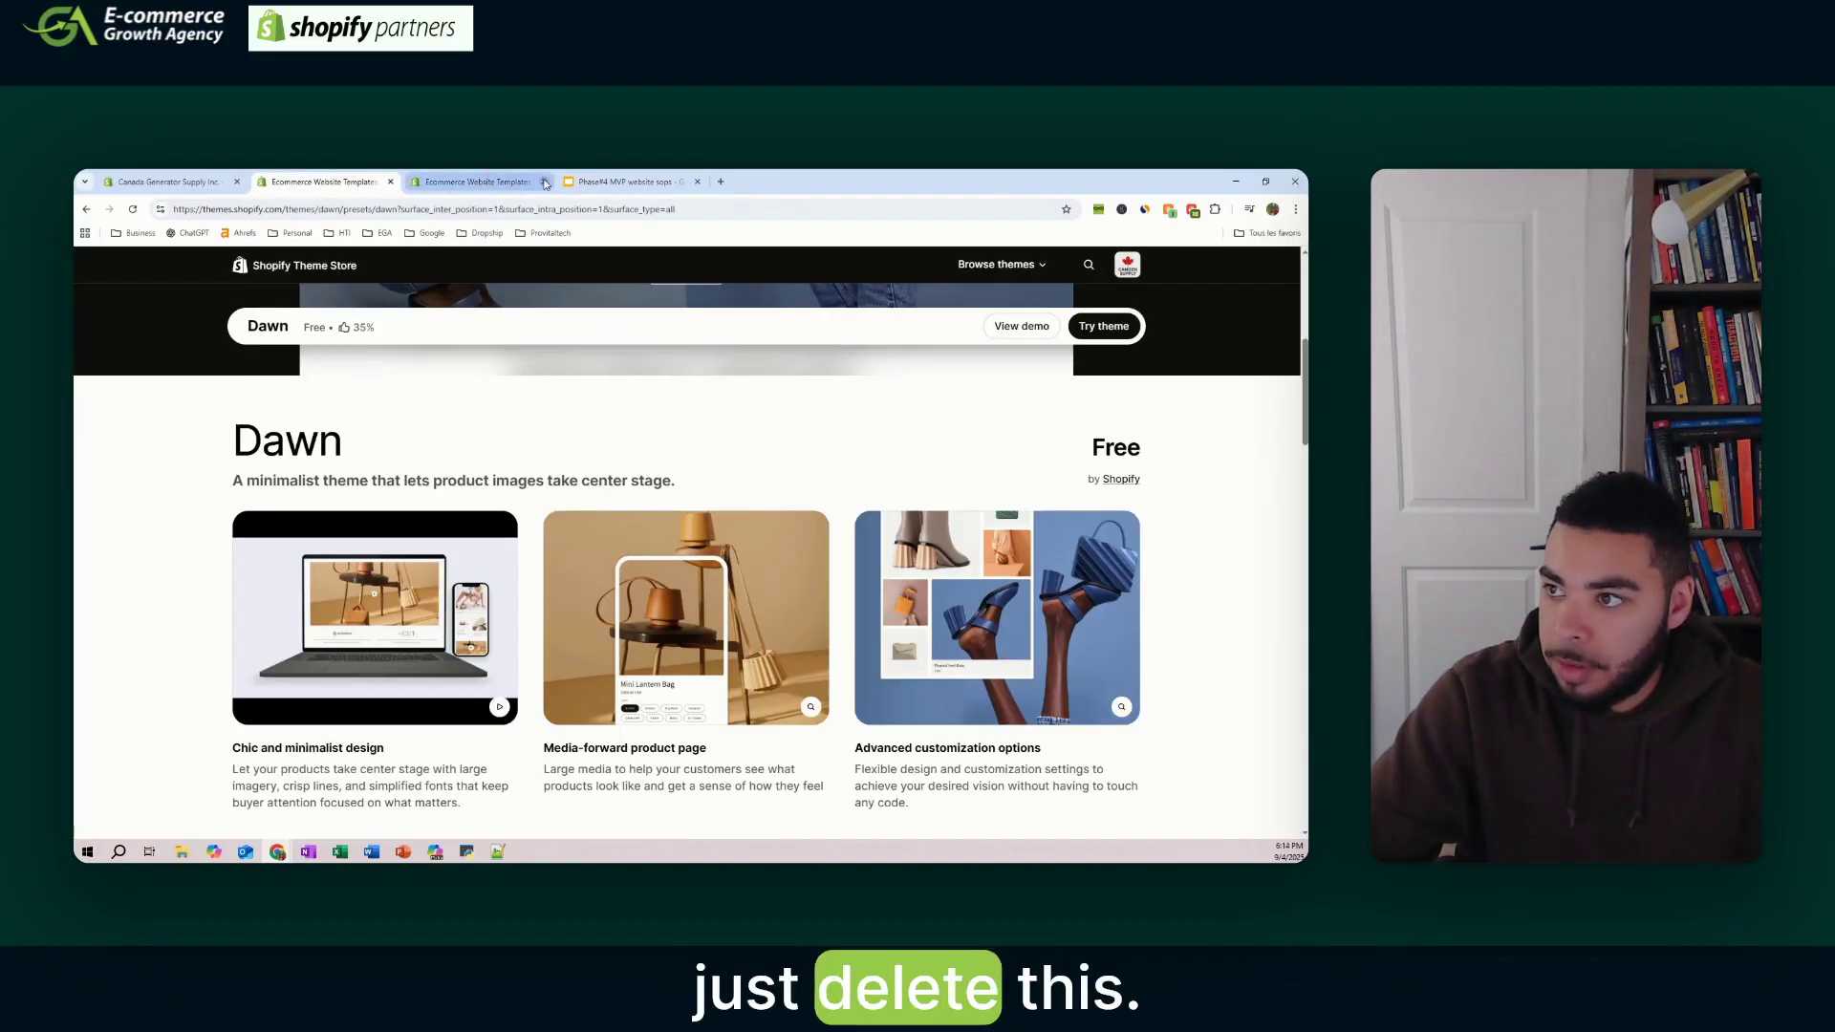
click(391, 182)
click(188, 186)
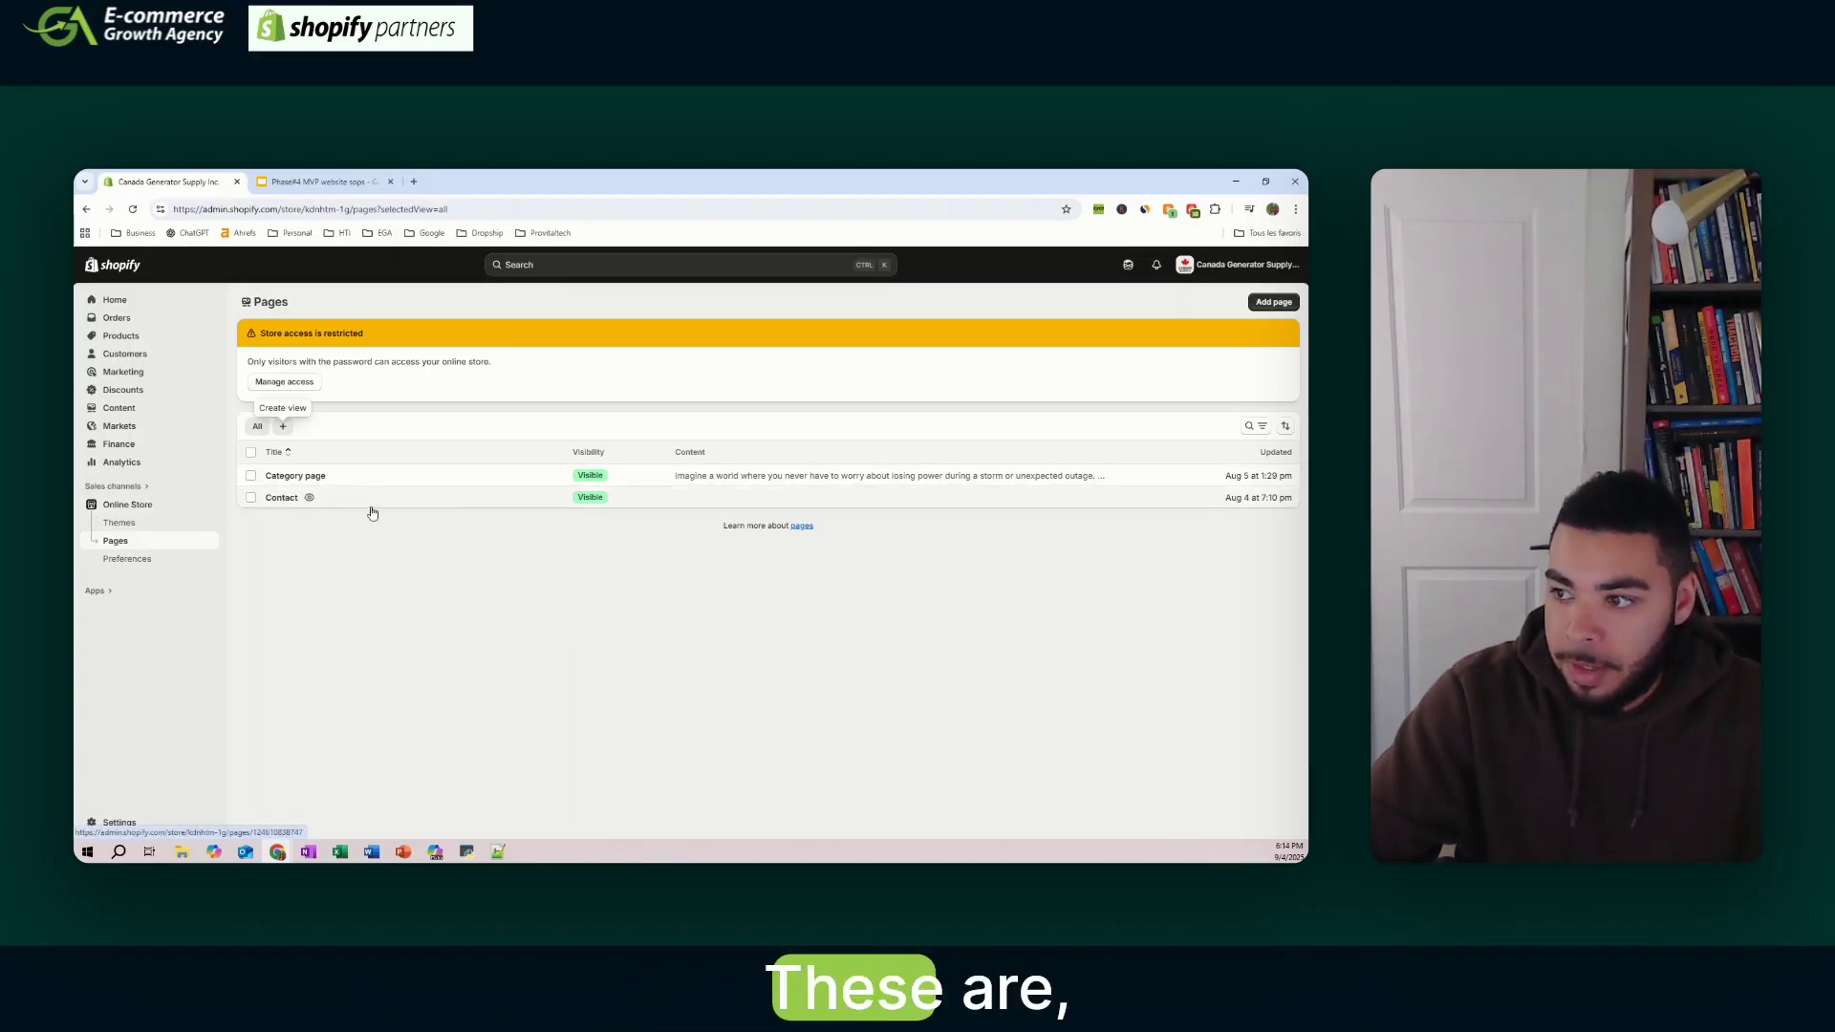
- Compare the slide's basic pages plan, including About us, with the store's Pages list
click(335, 179)
click(201, 184)
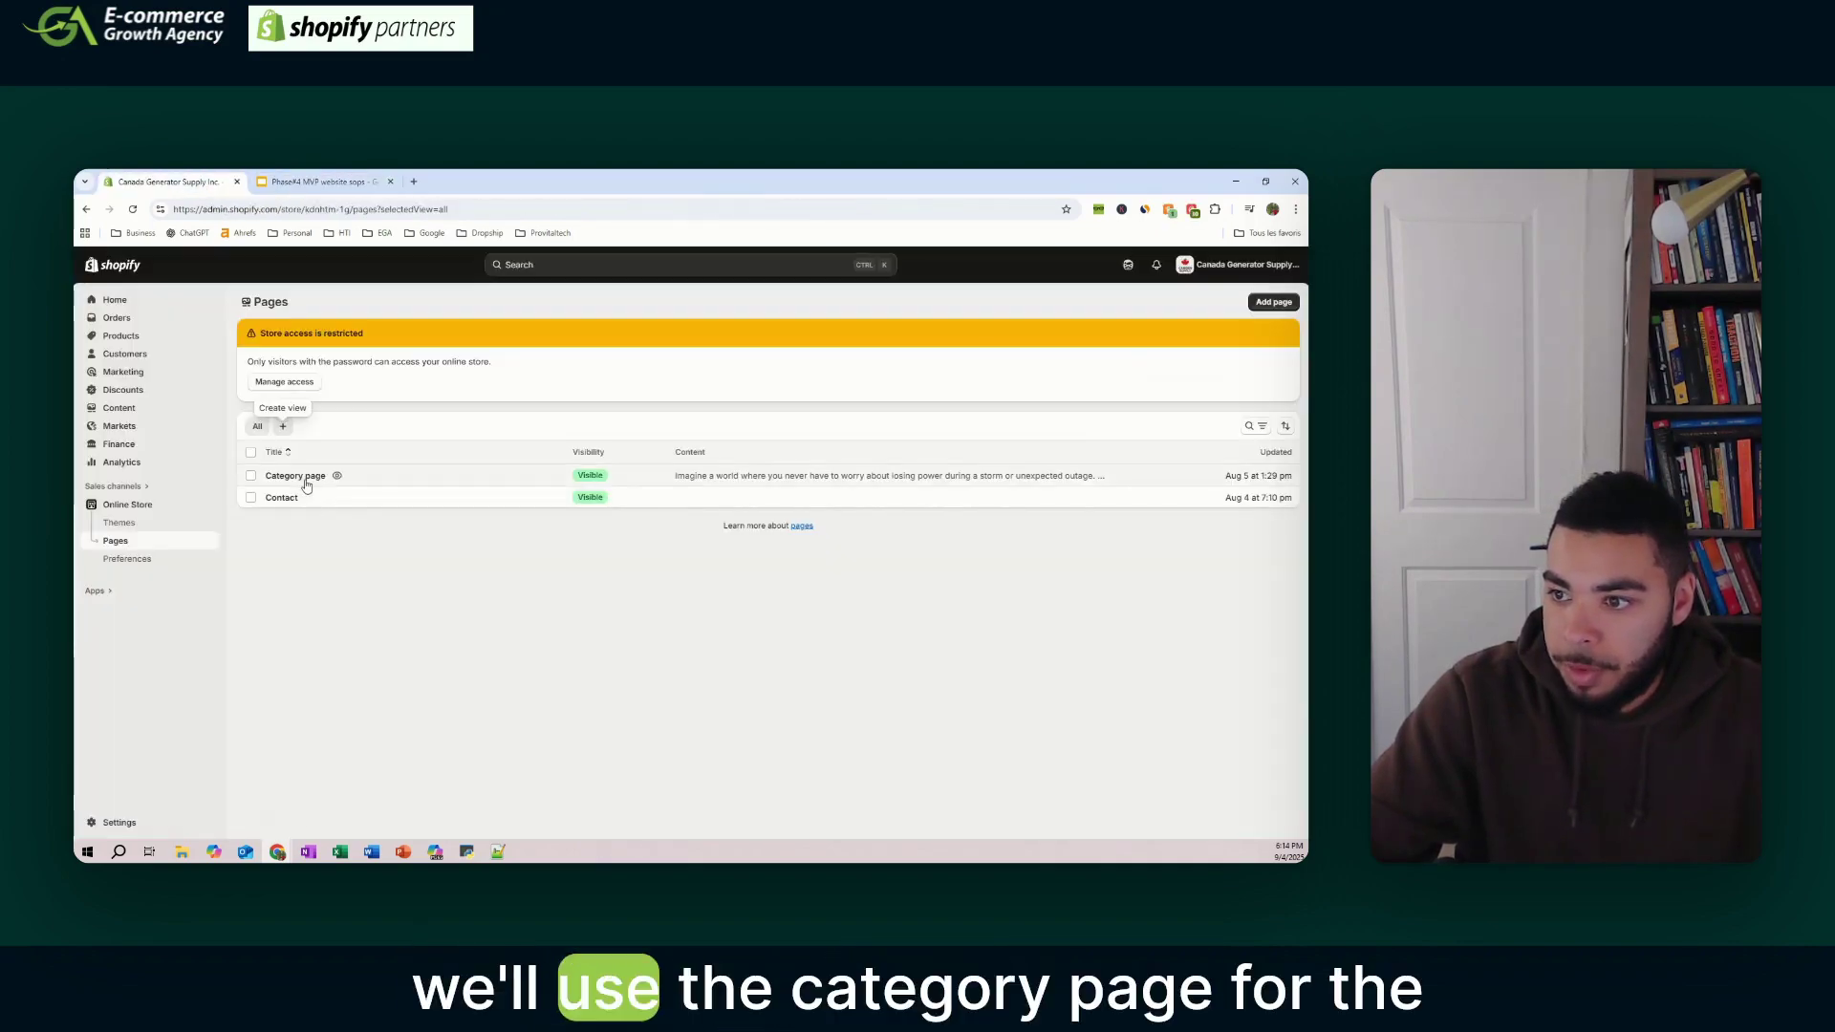
click(320, 181)
click(191, 180)
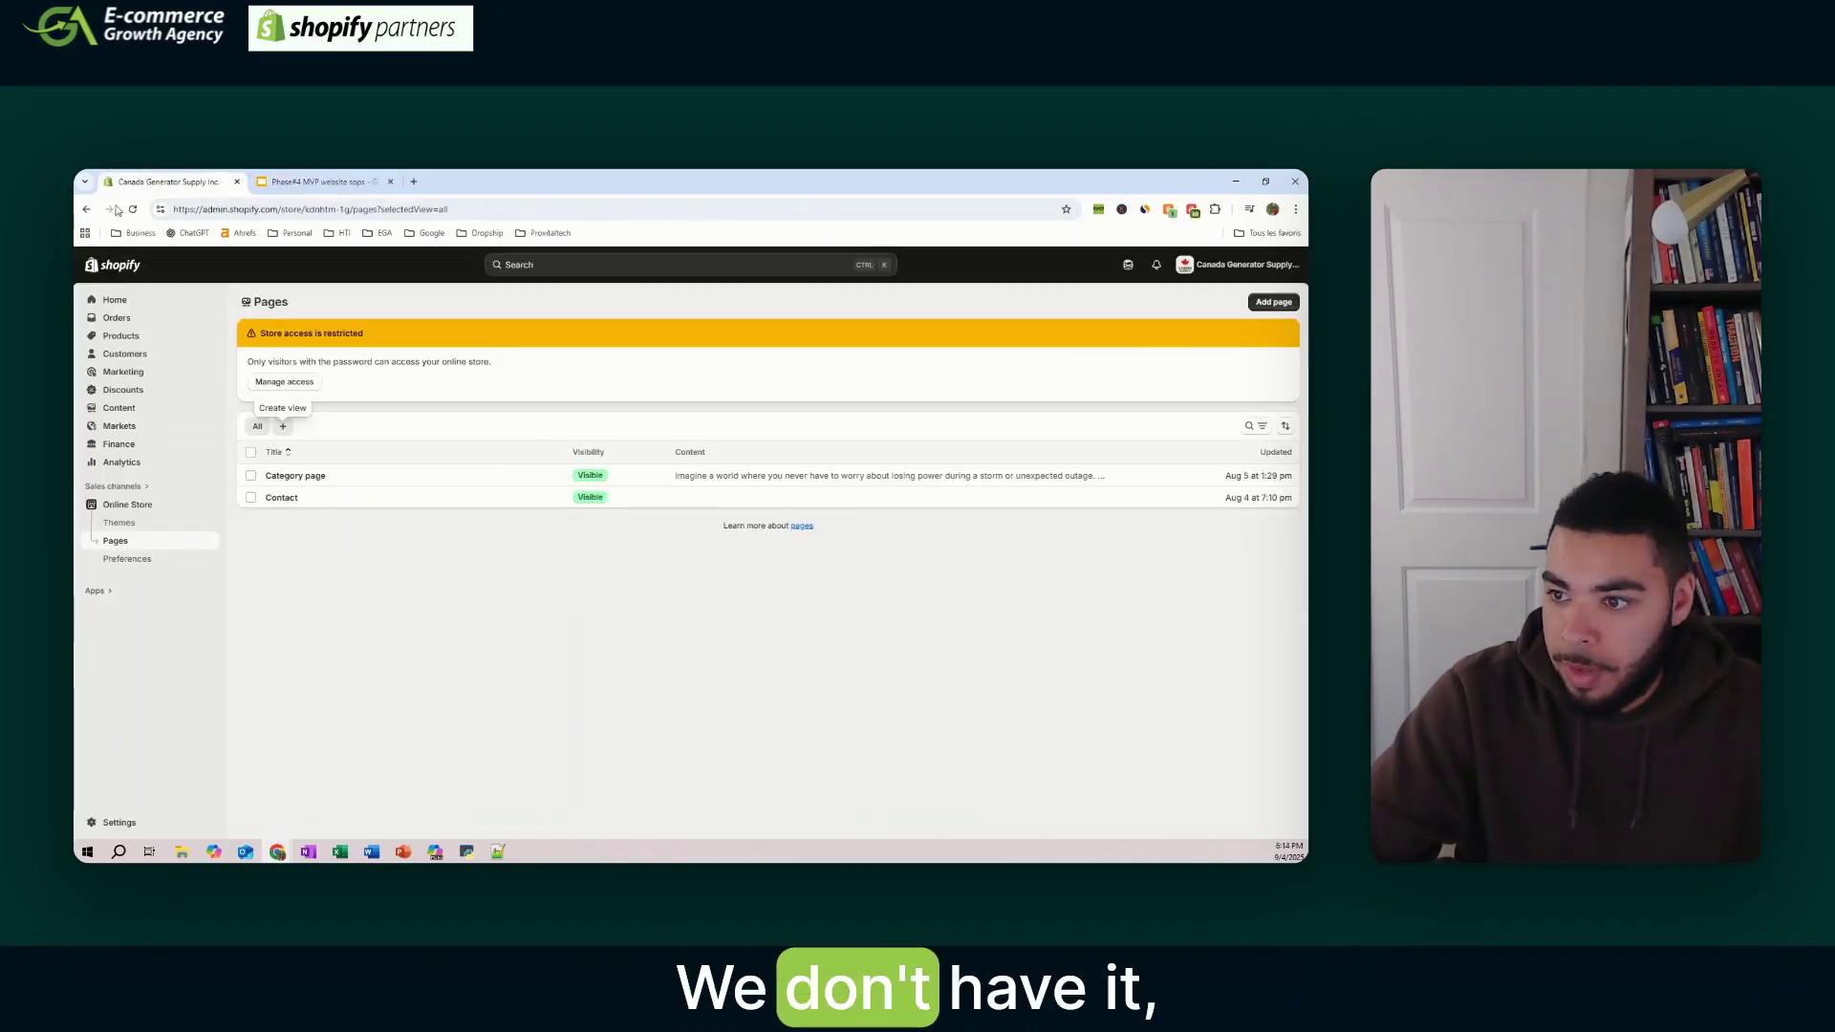
- Create an About us page using the Default page template
click(283, 426)
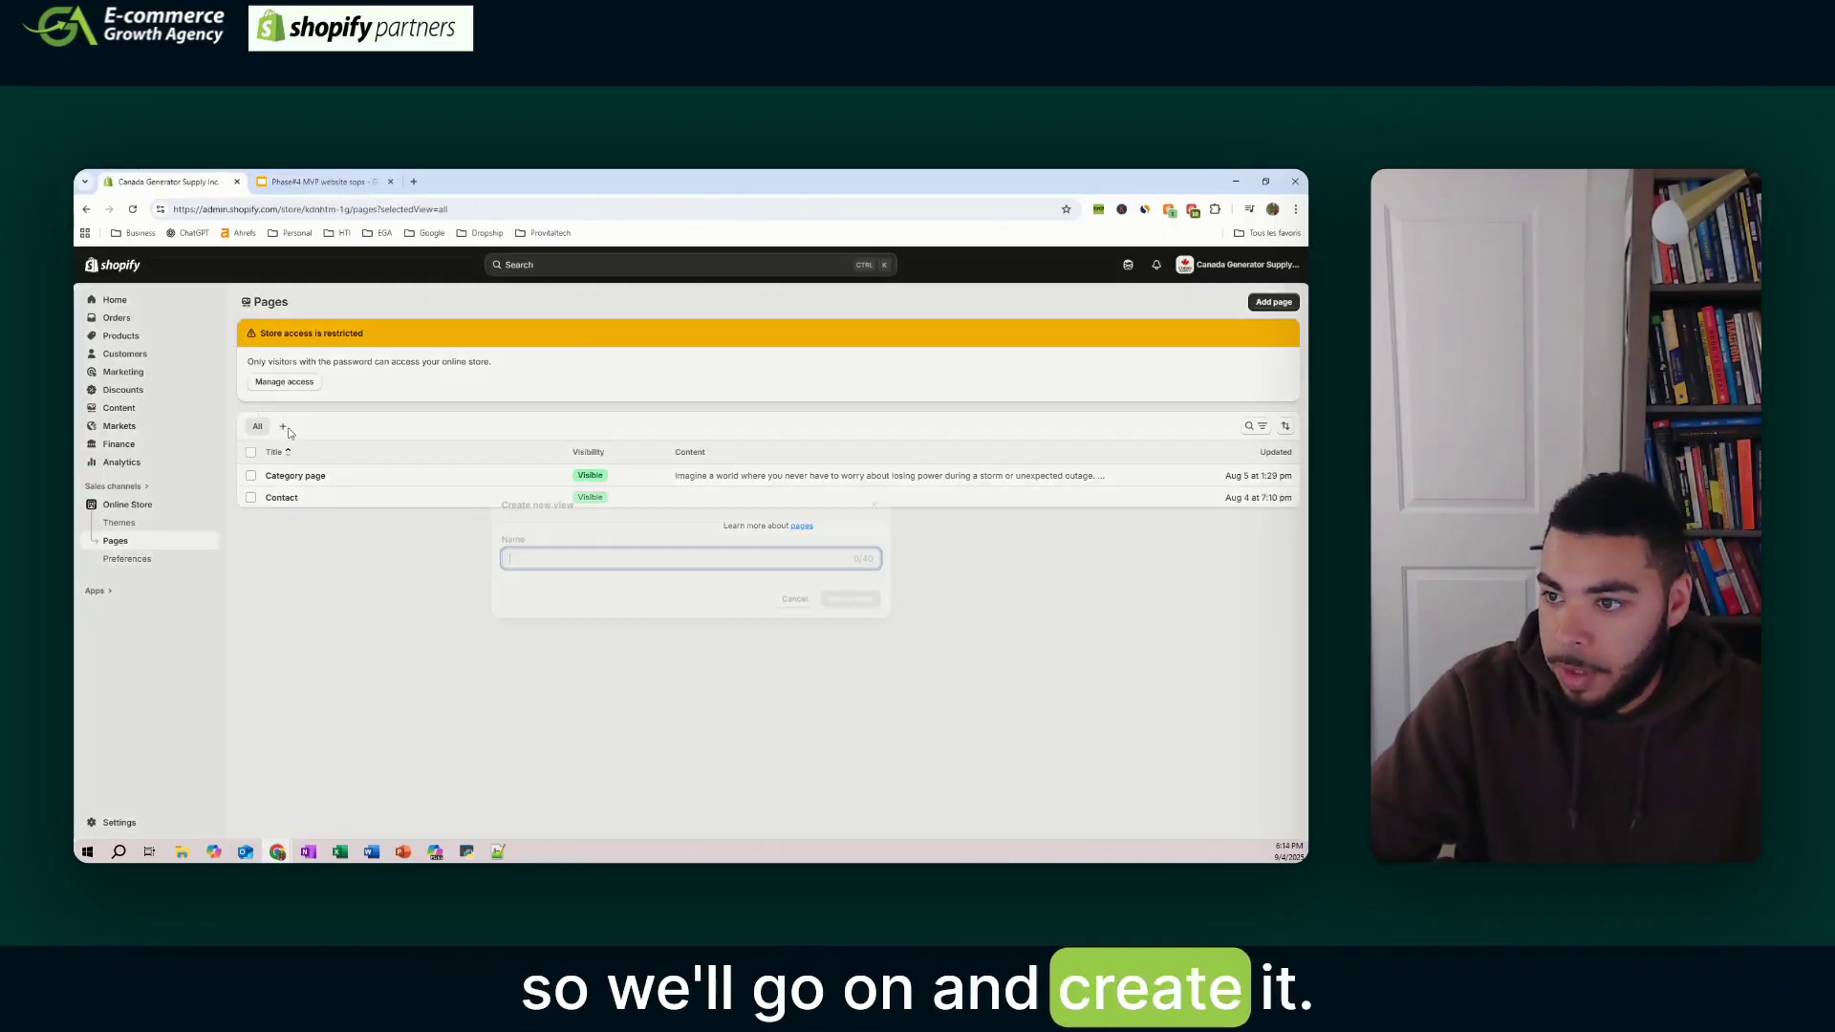
click(512, 699)
click(1295, 302)
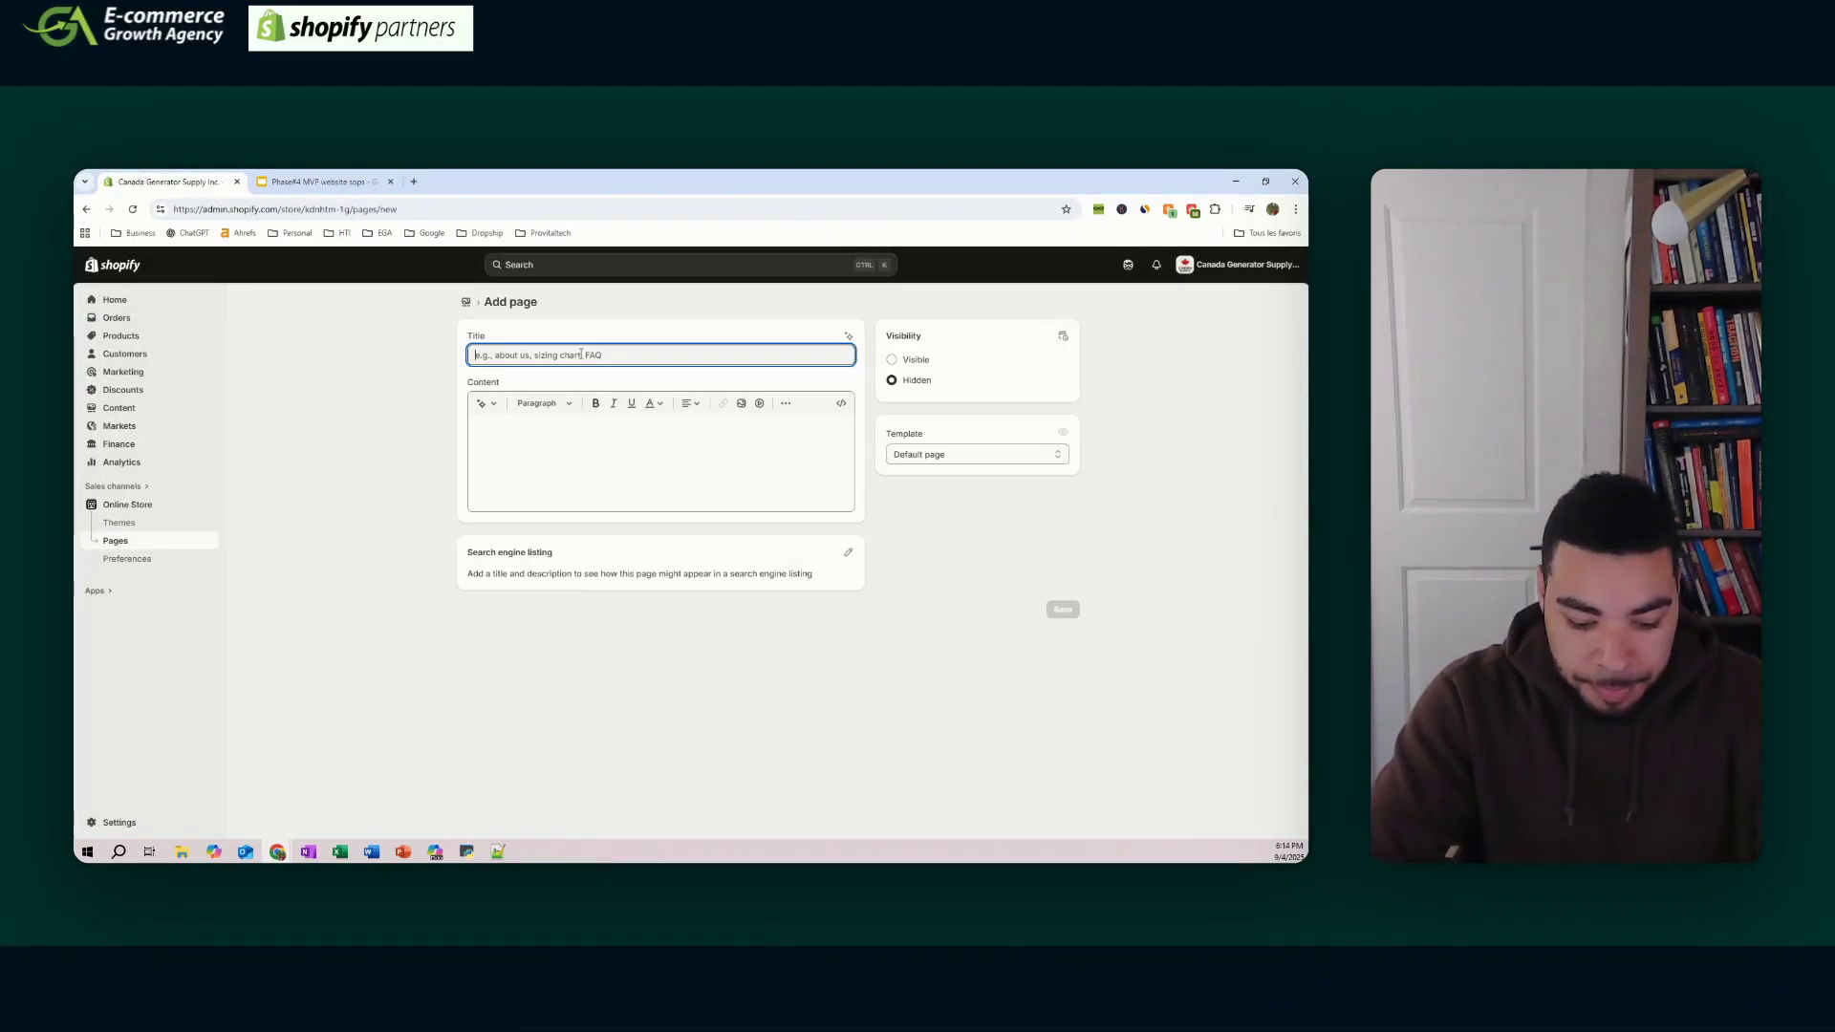
text(About us)
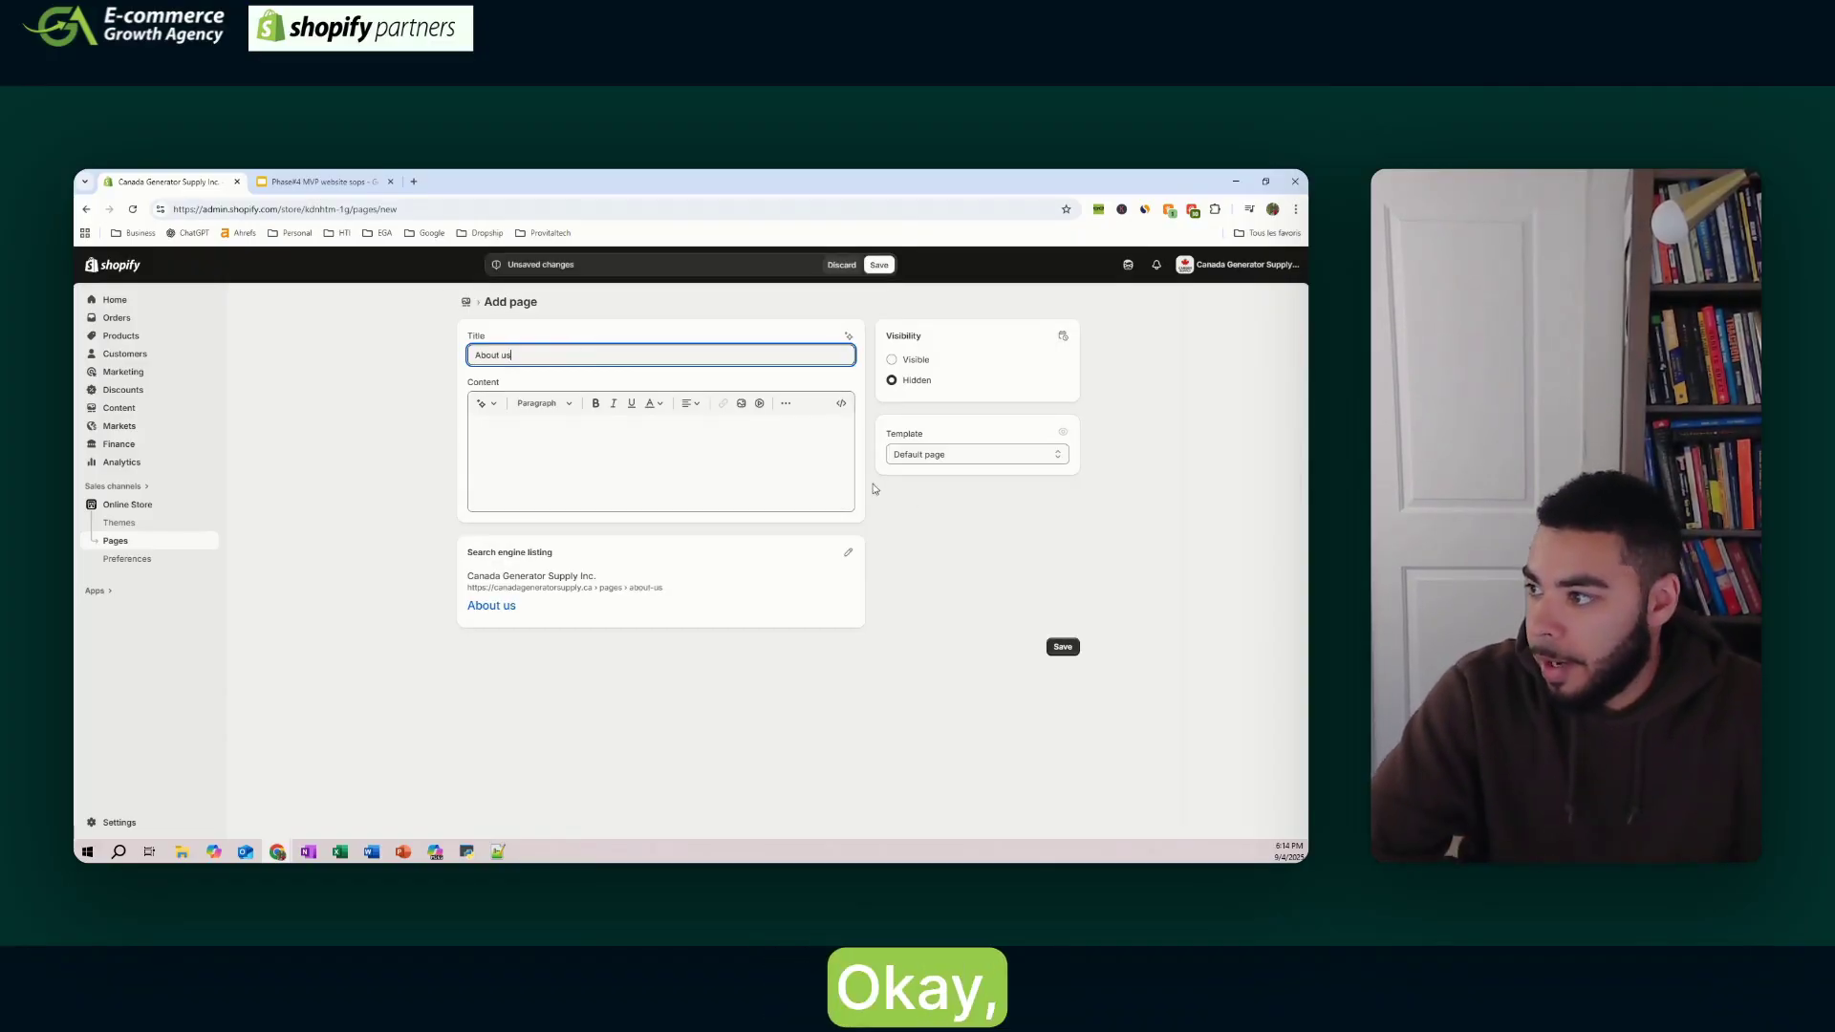
click(946, 455)
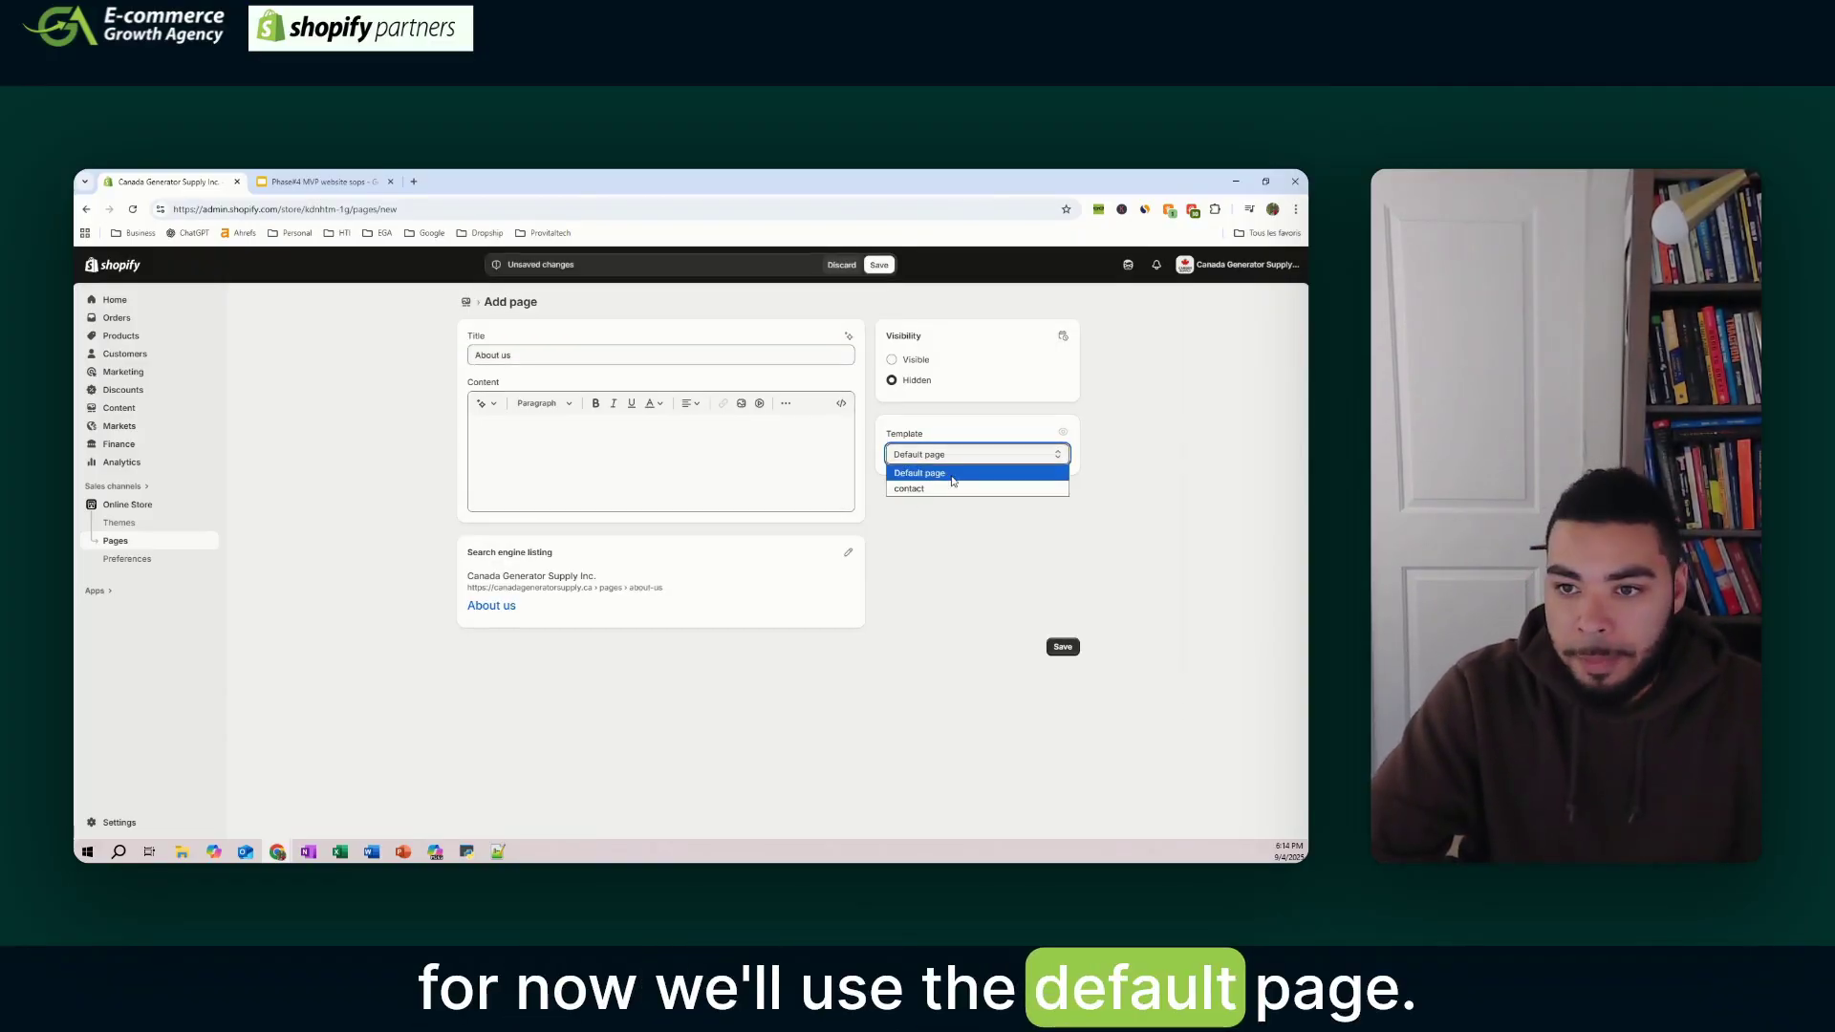
click(959, 478)
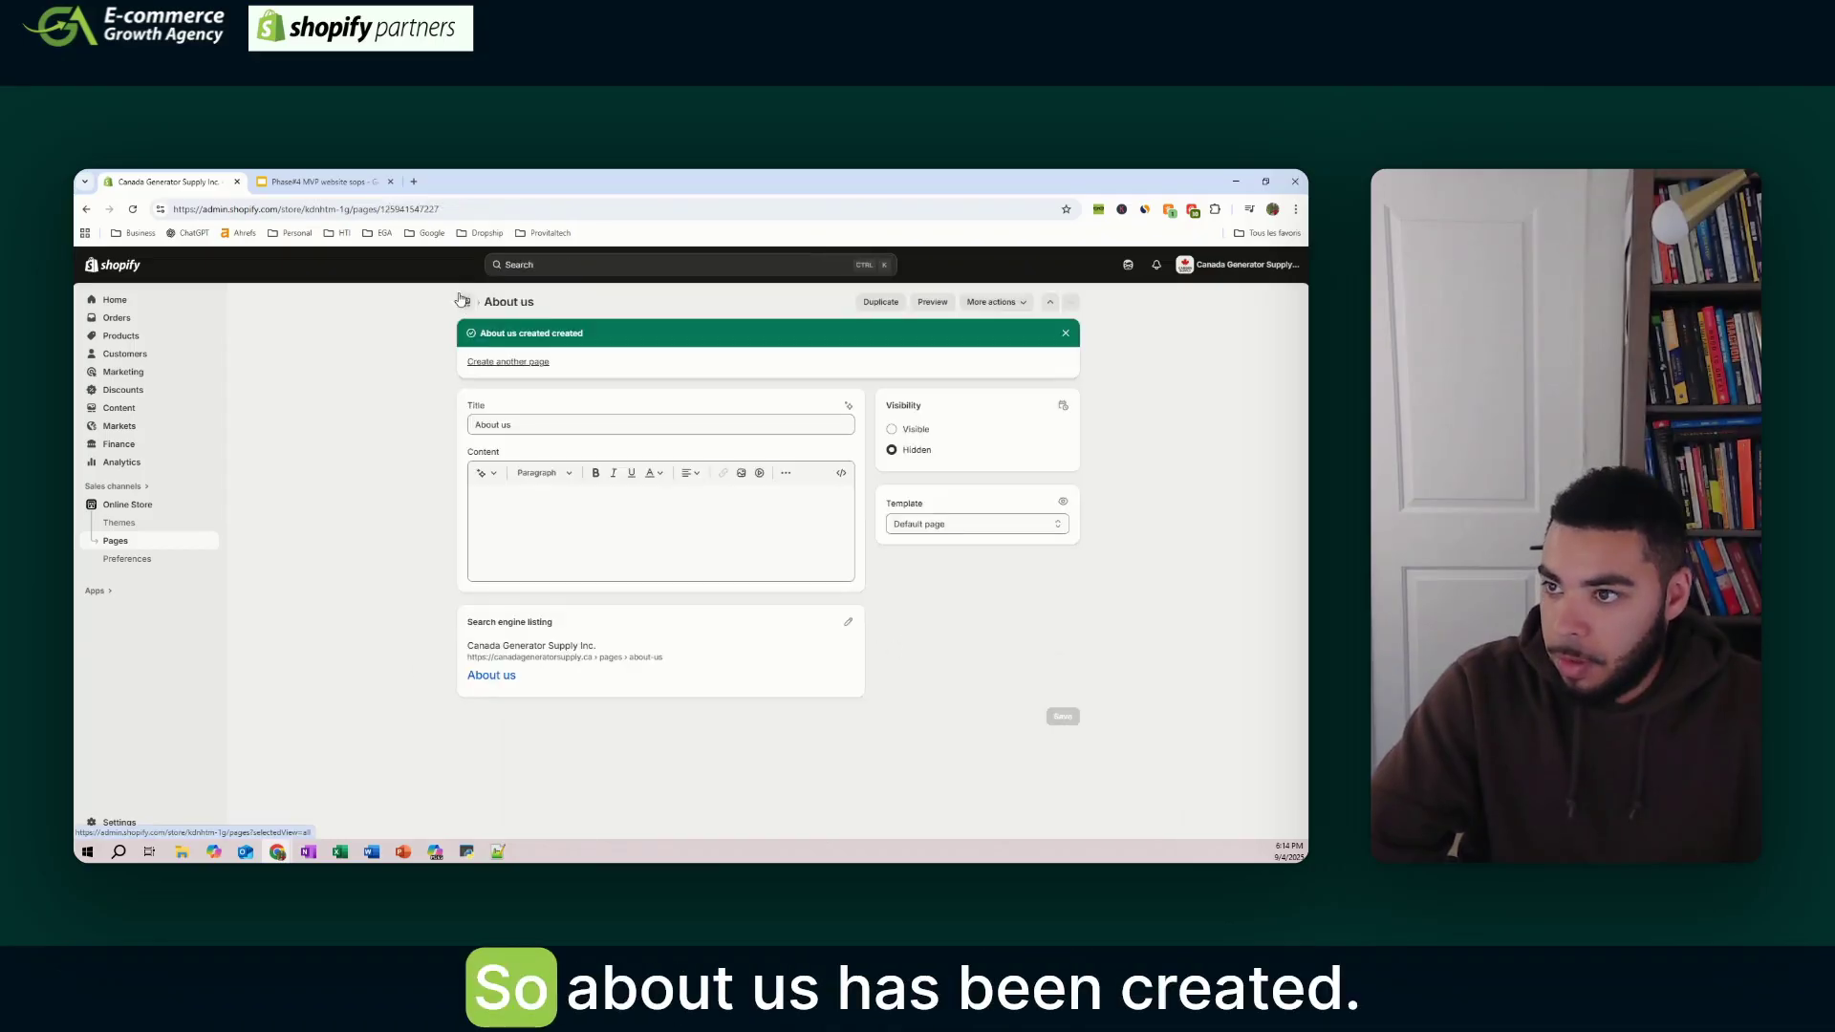
click(316, 182)
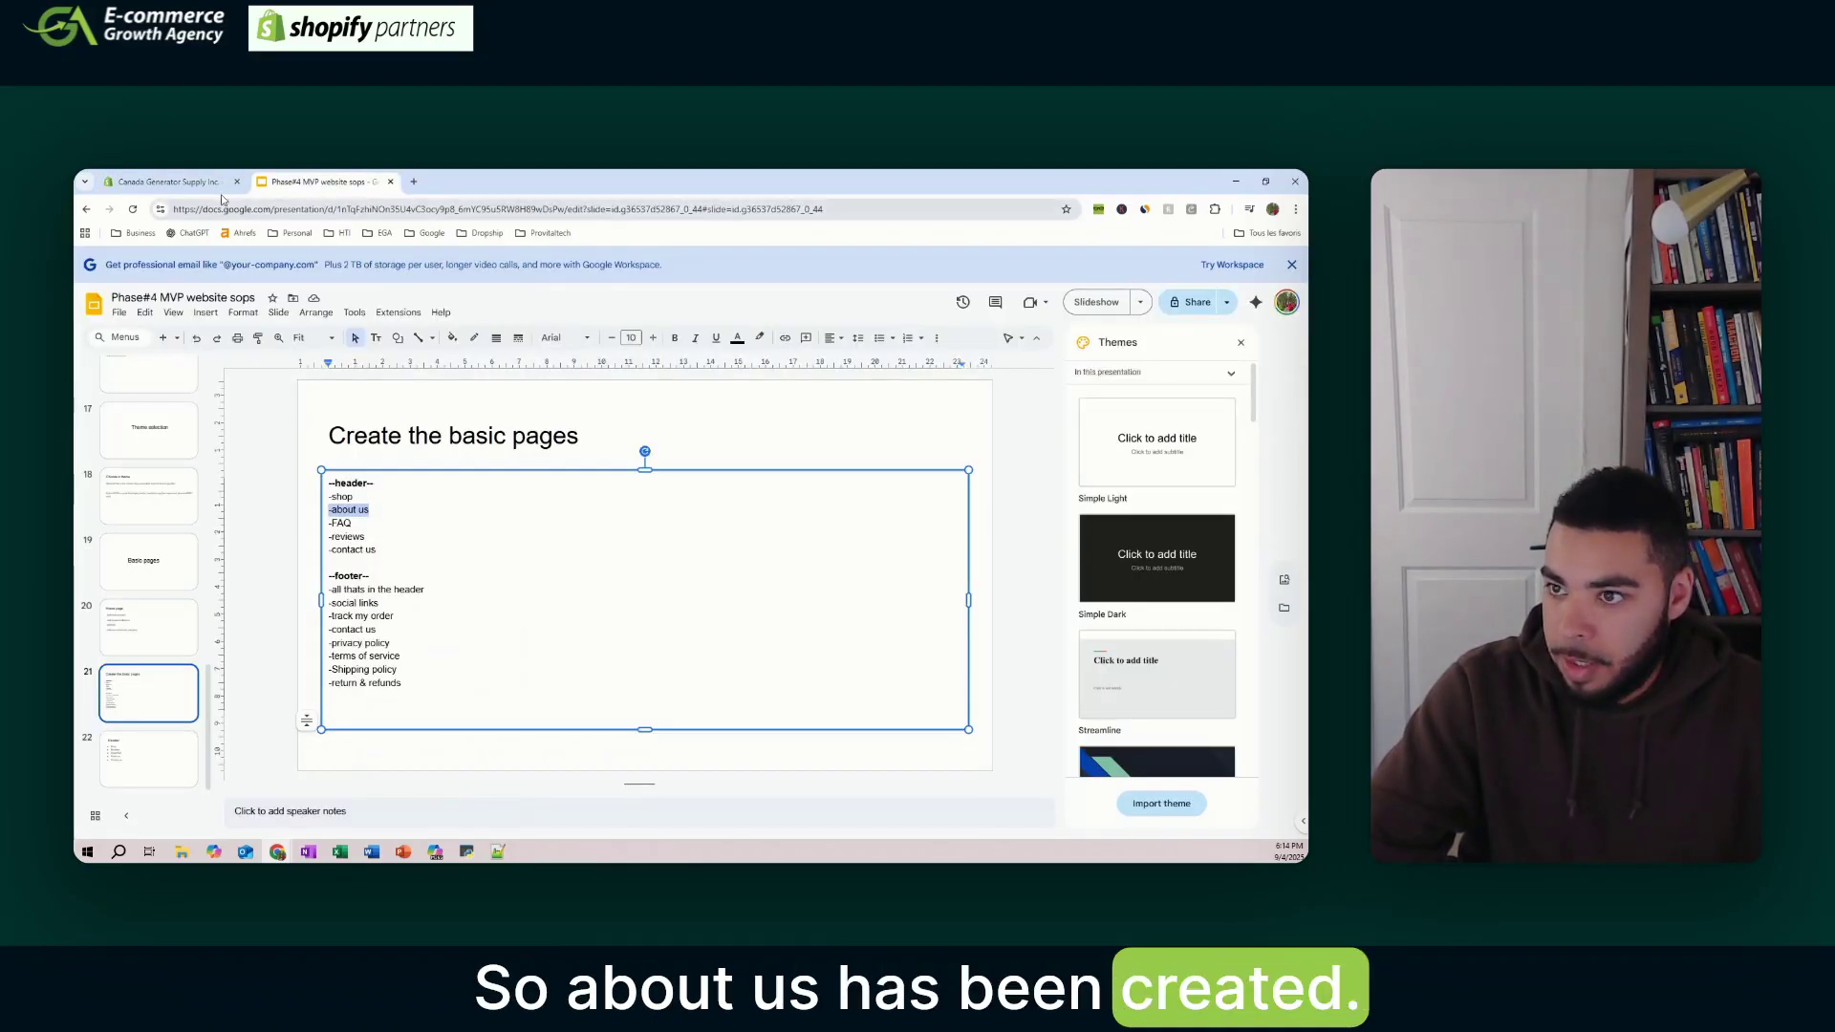
click(170, 181)
click(468, 299)
- Create and save a new FAQ page
click(1274, 302)
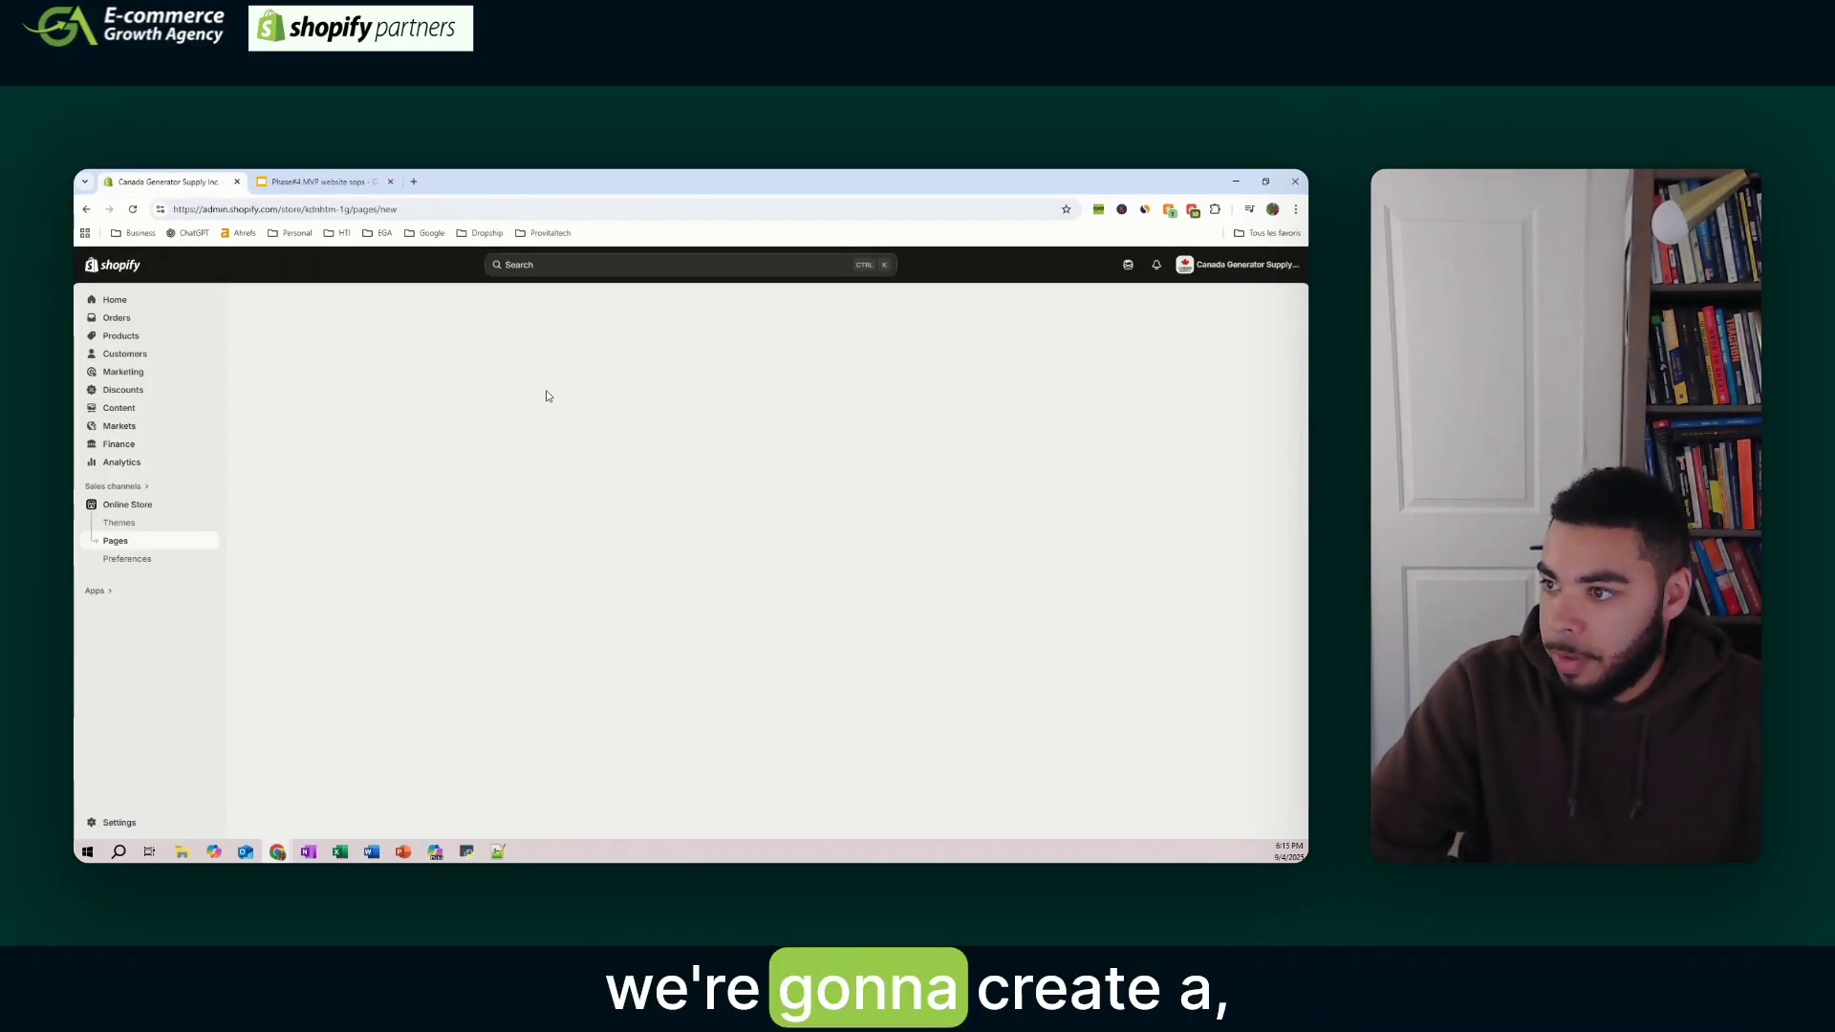
click(545, 355)
text(FAQ)
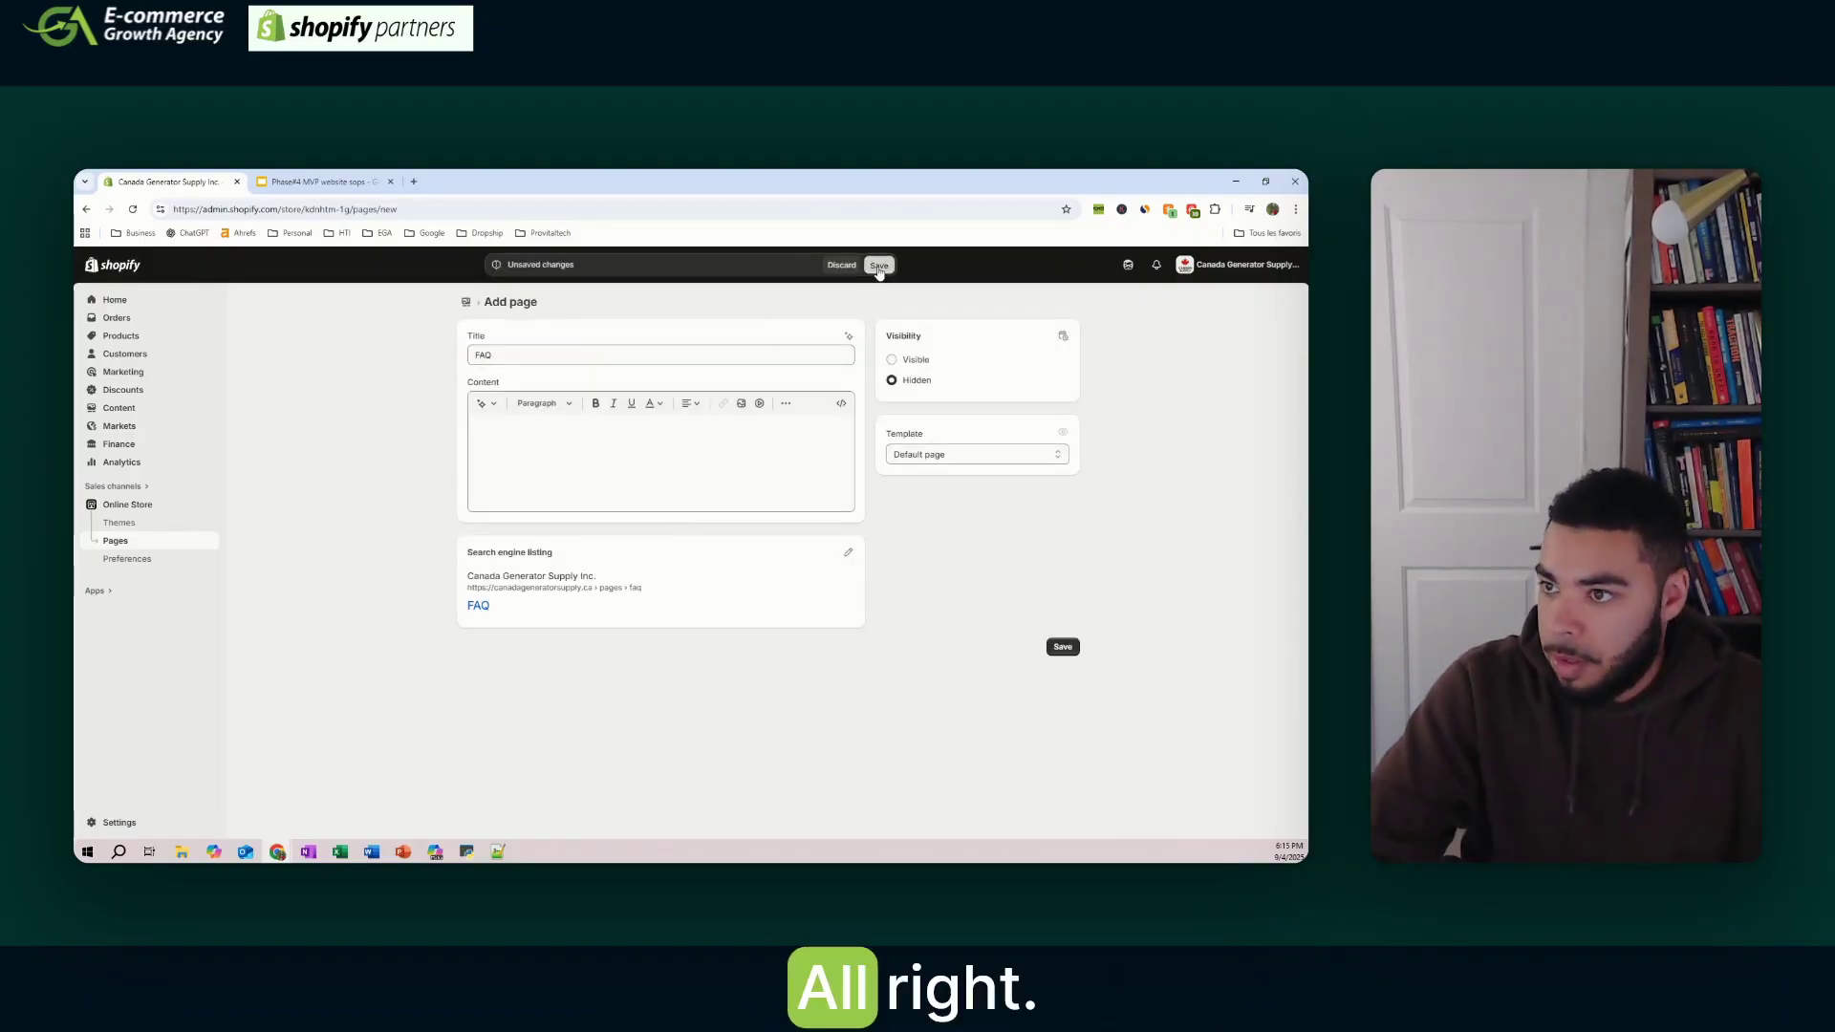
key(ctrl+Tab)
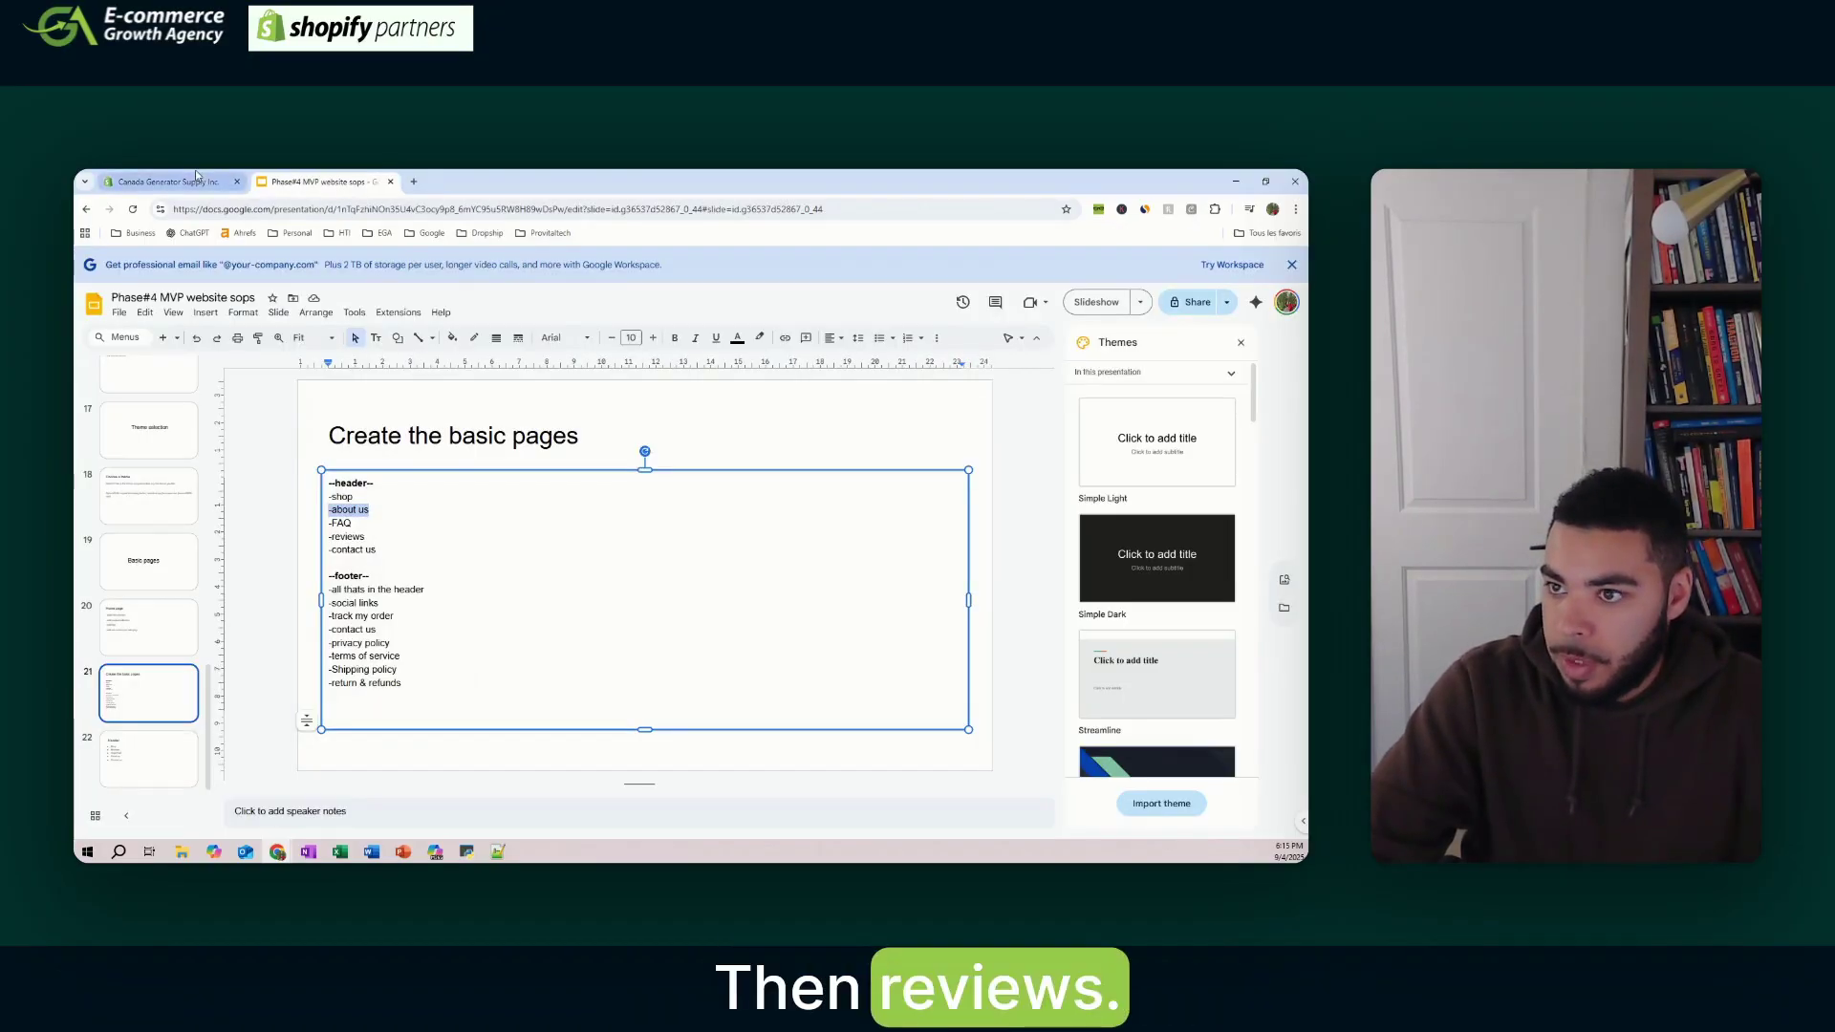
click(196, 177)
click(468, 299)
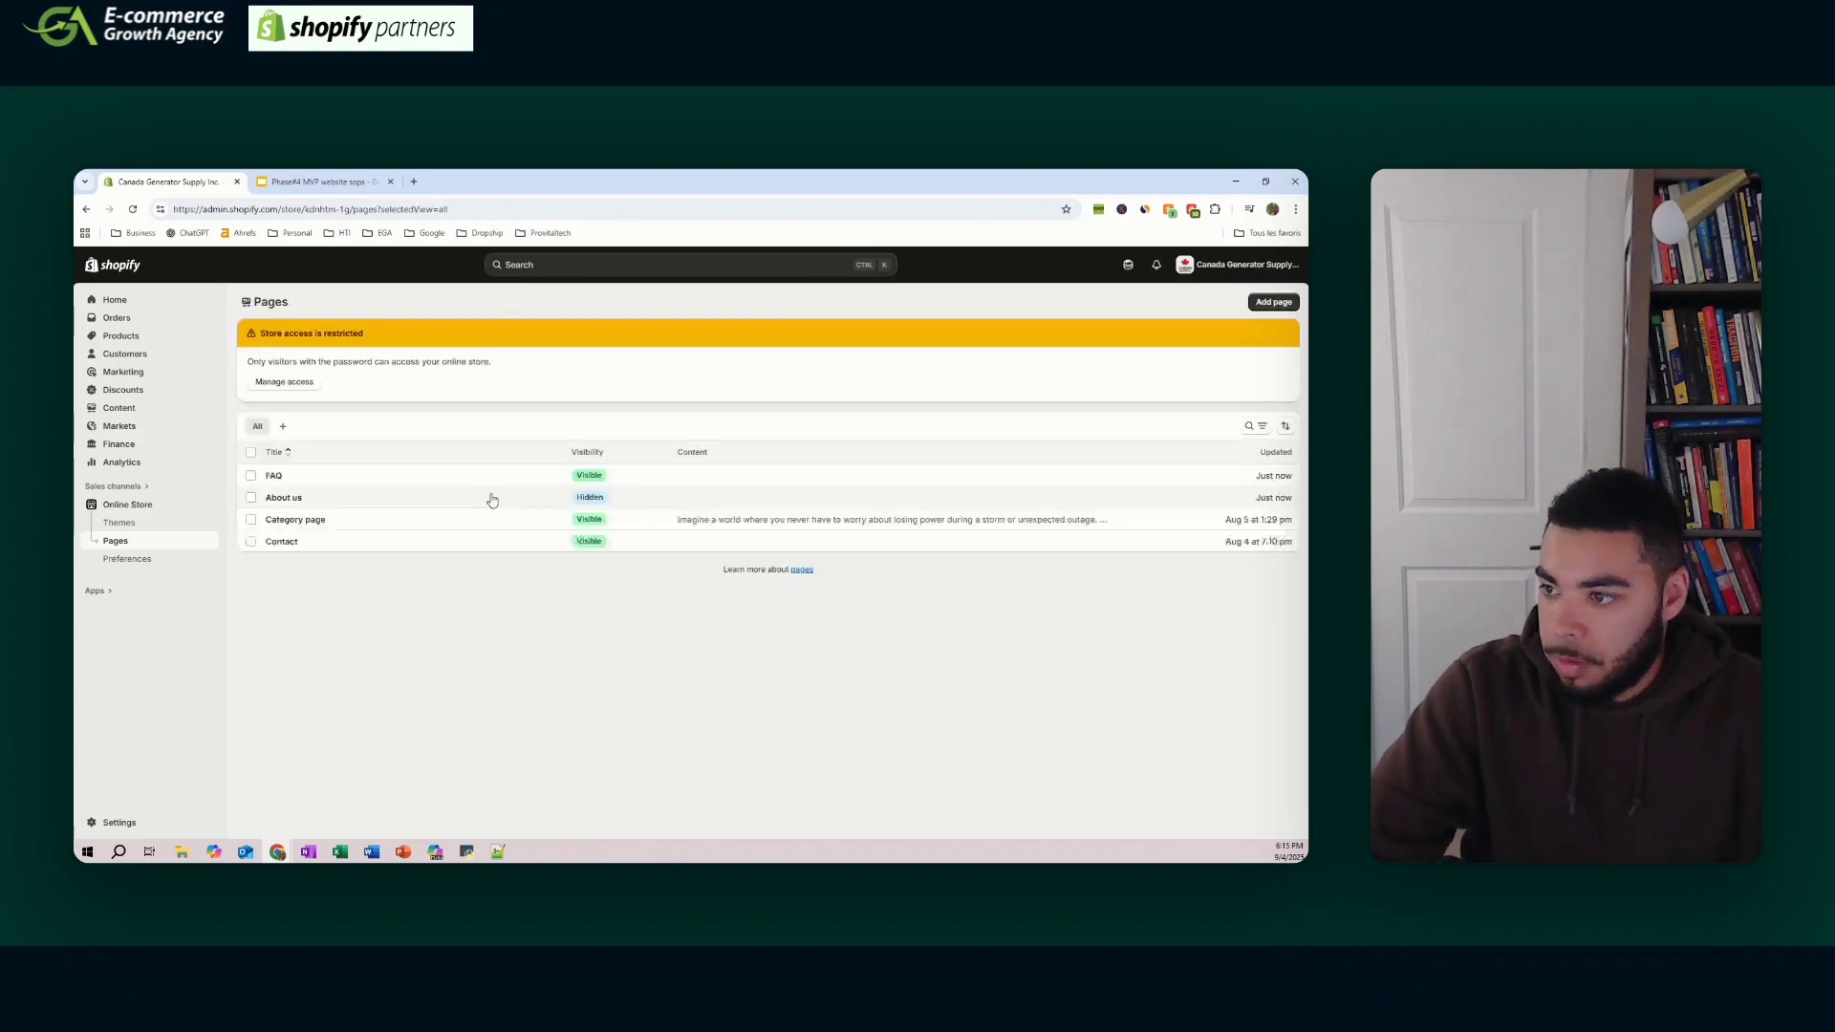
- Set the About us page's visibility to Visible and save it
click(492, 500)
click(892, 356)
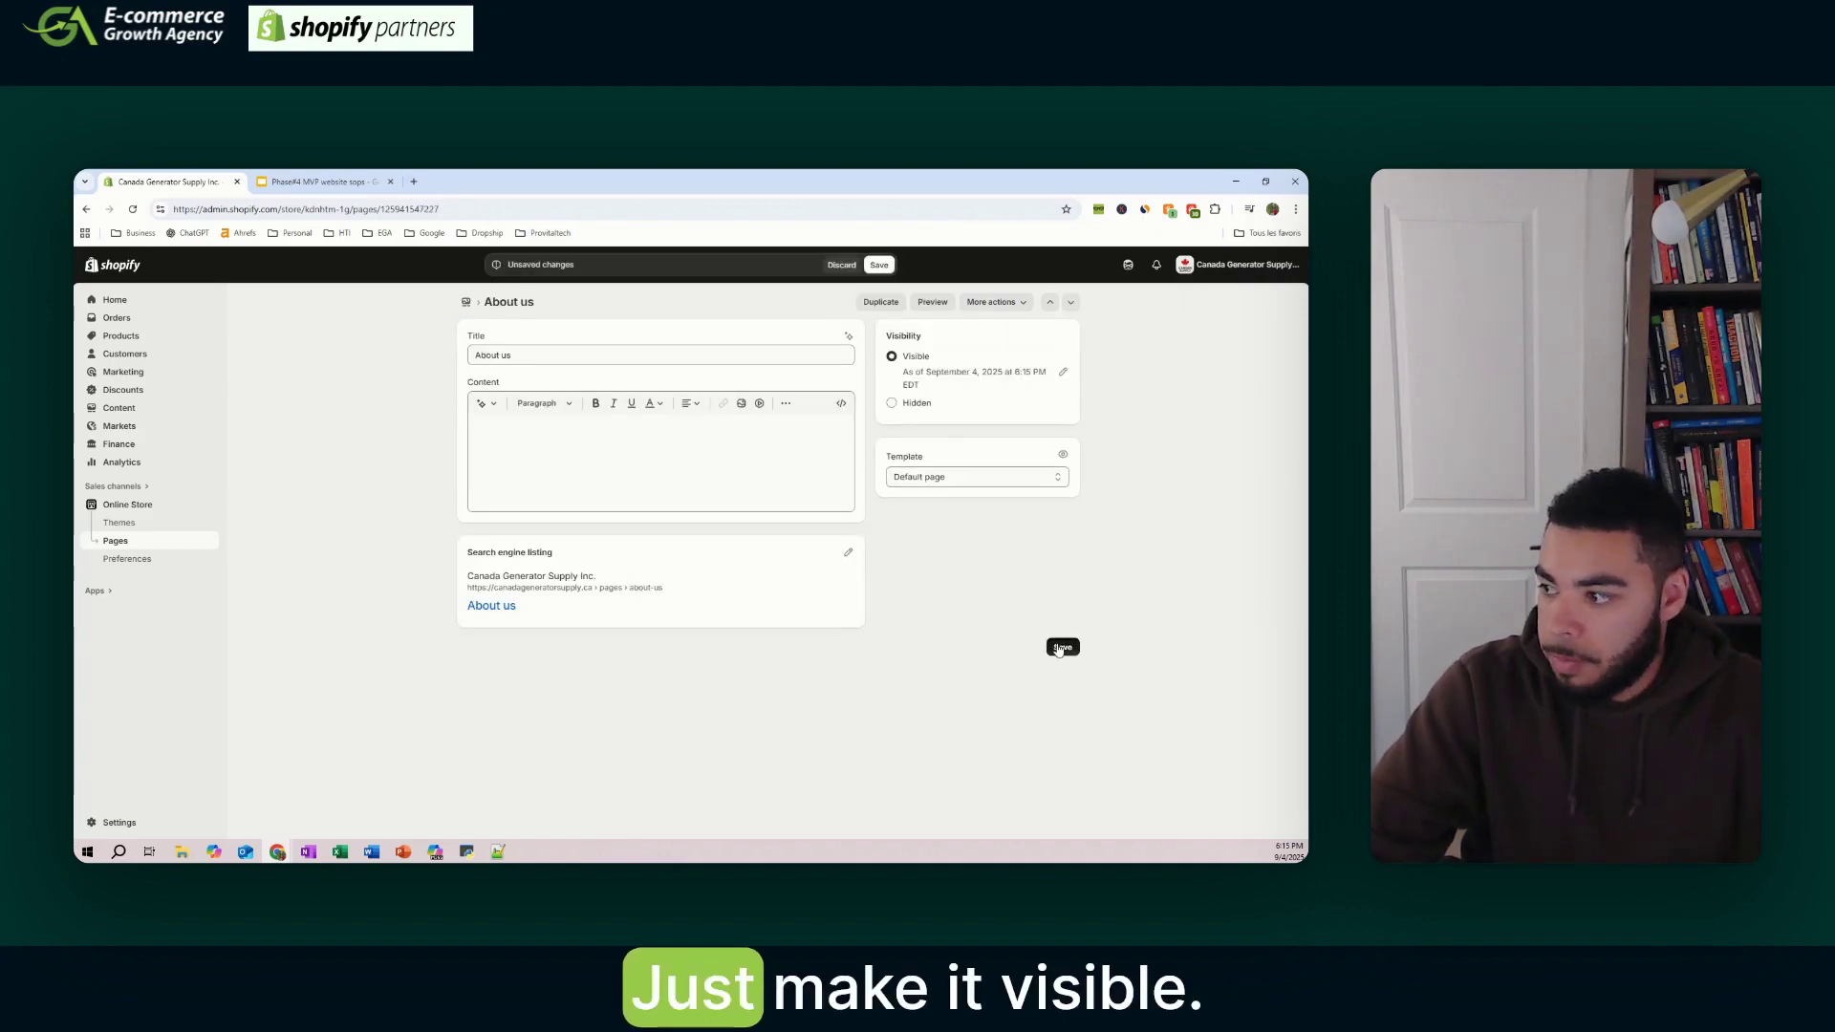
click(1061, 647)
click(129, 544)
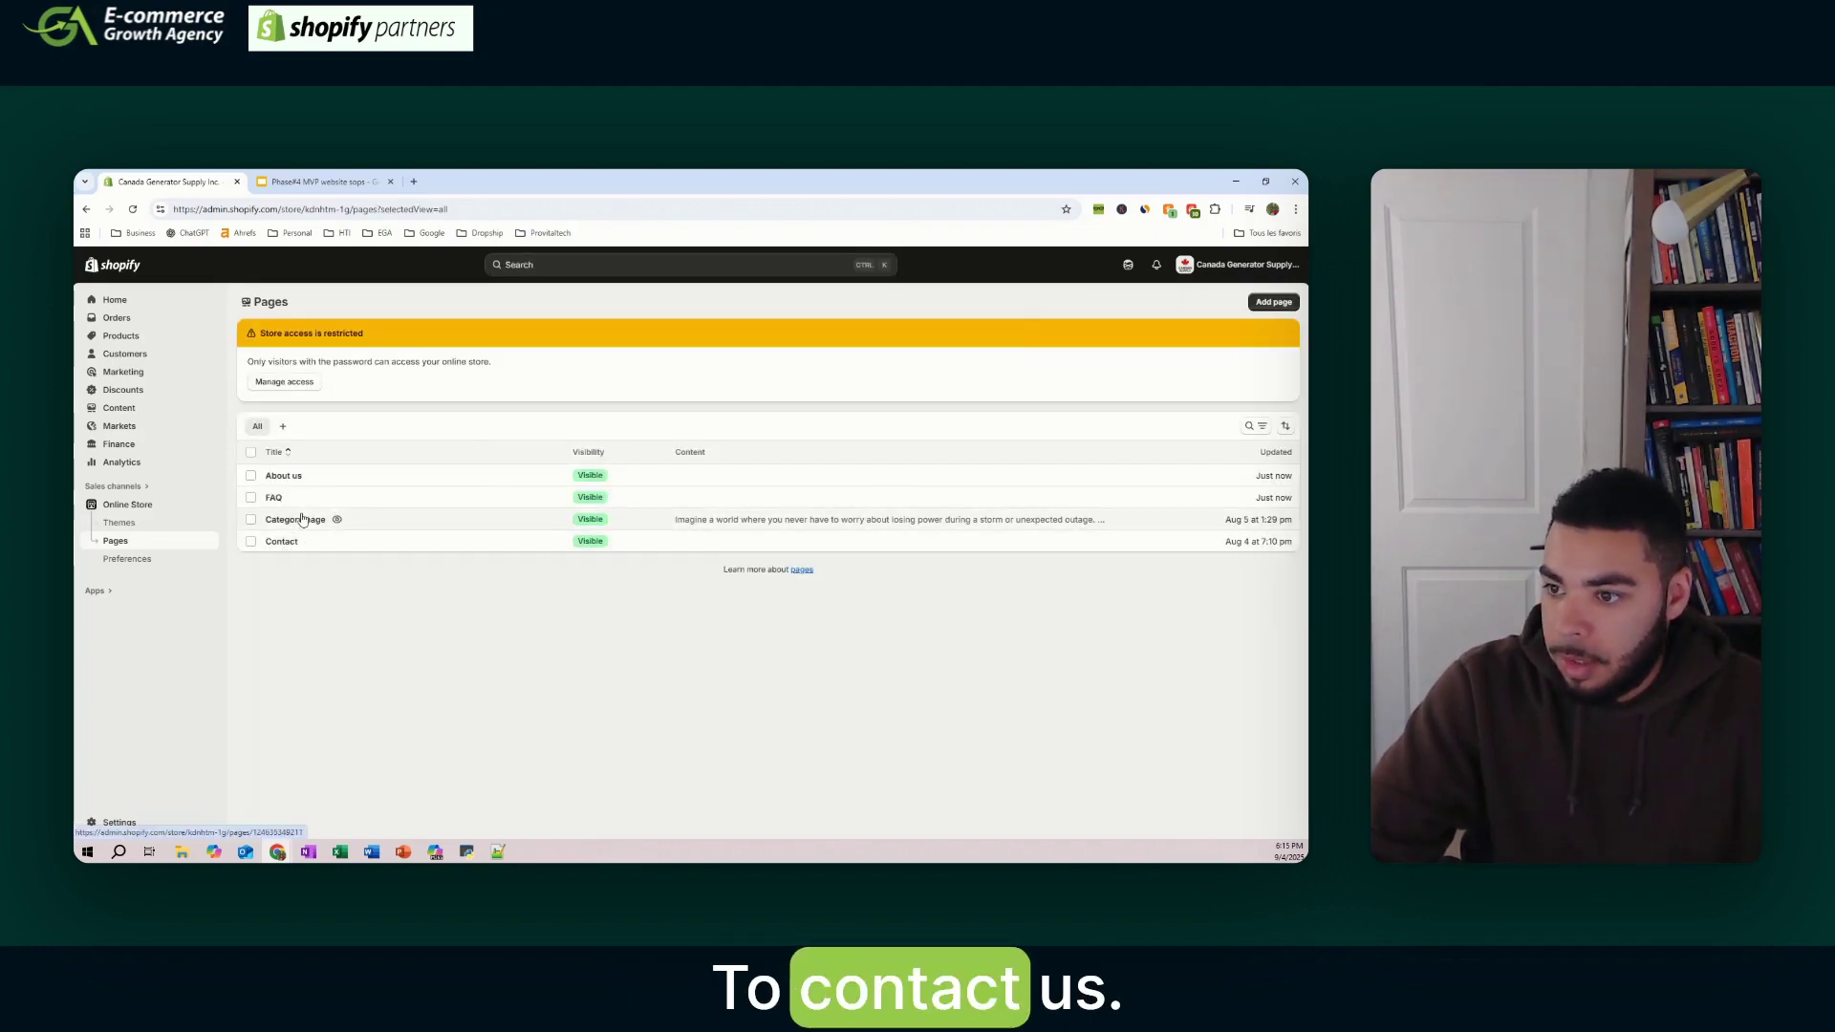
- Add a visible Reviews page and save it
click(340, 181)
click(181, 181)
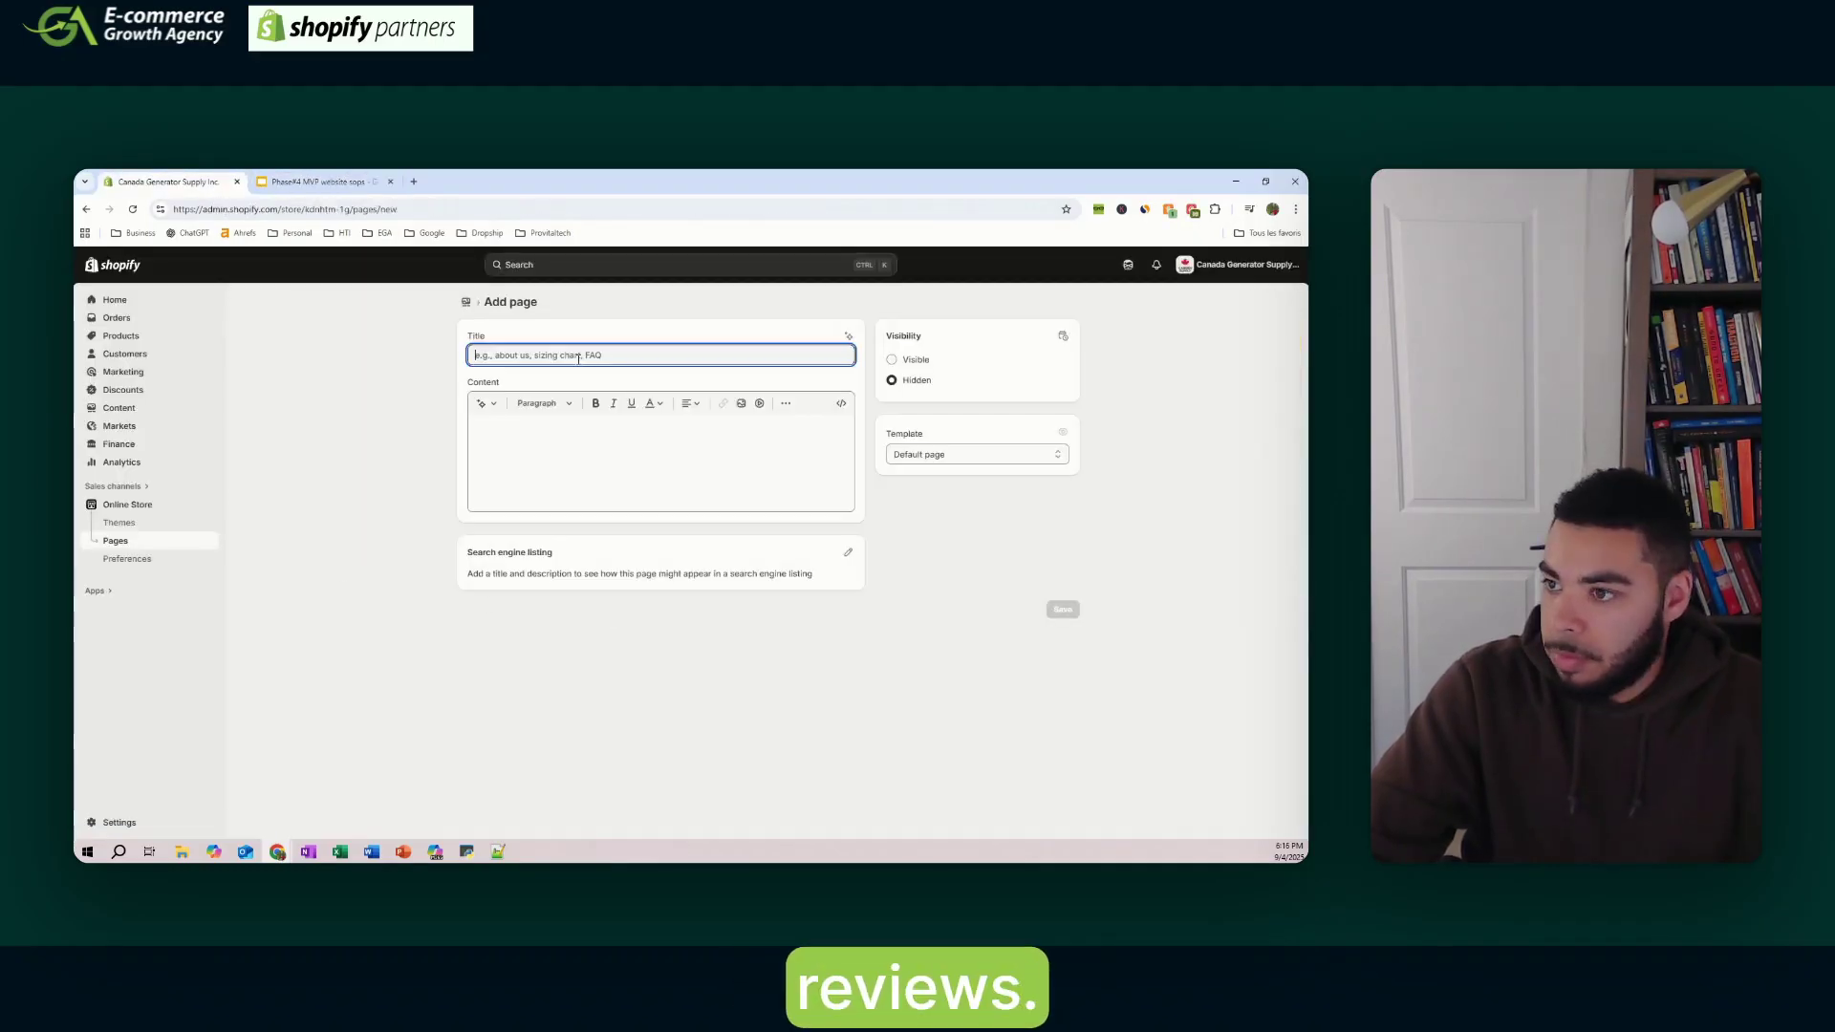
text(rEVIE)
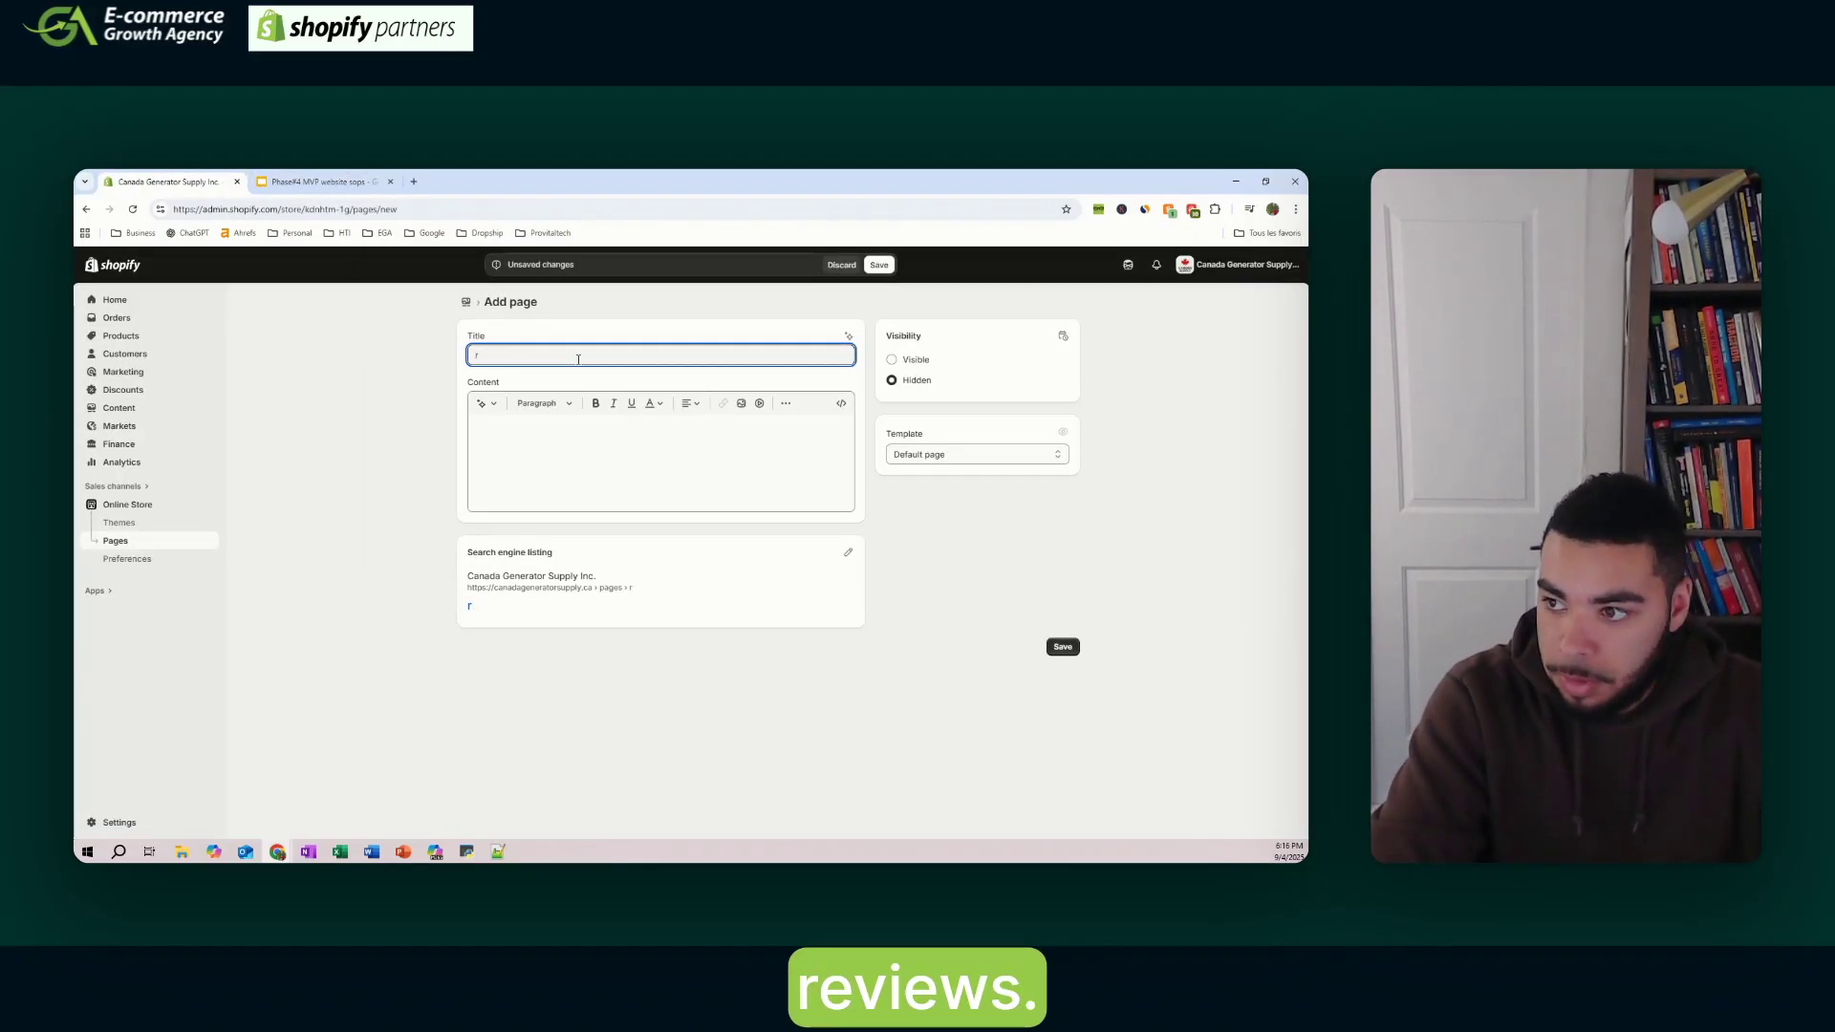
key(BackSpace)
text(Reviews)
click(892, 361)
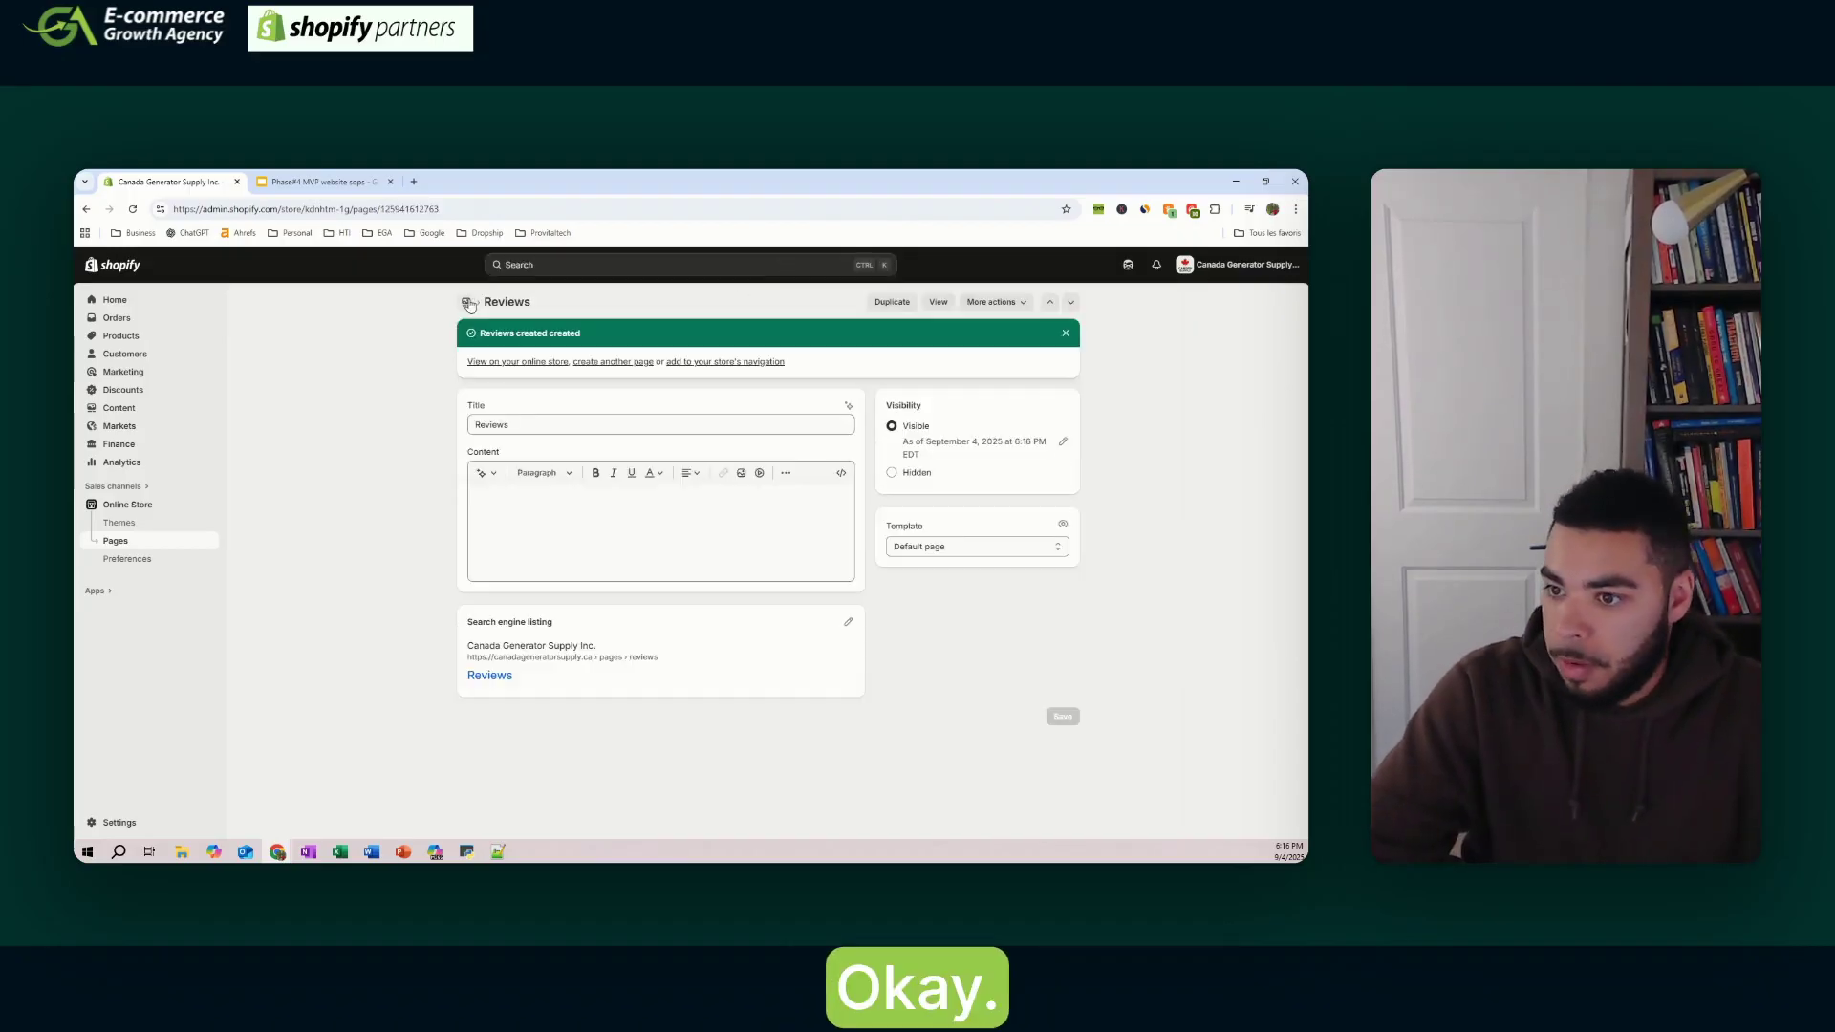
click(468, 303)
- Check the slide's page checklist against the store's page list
click(1275, 302)
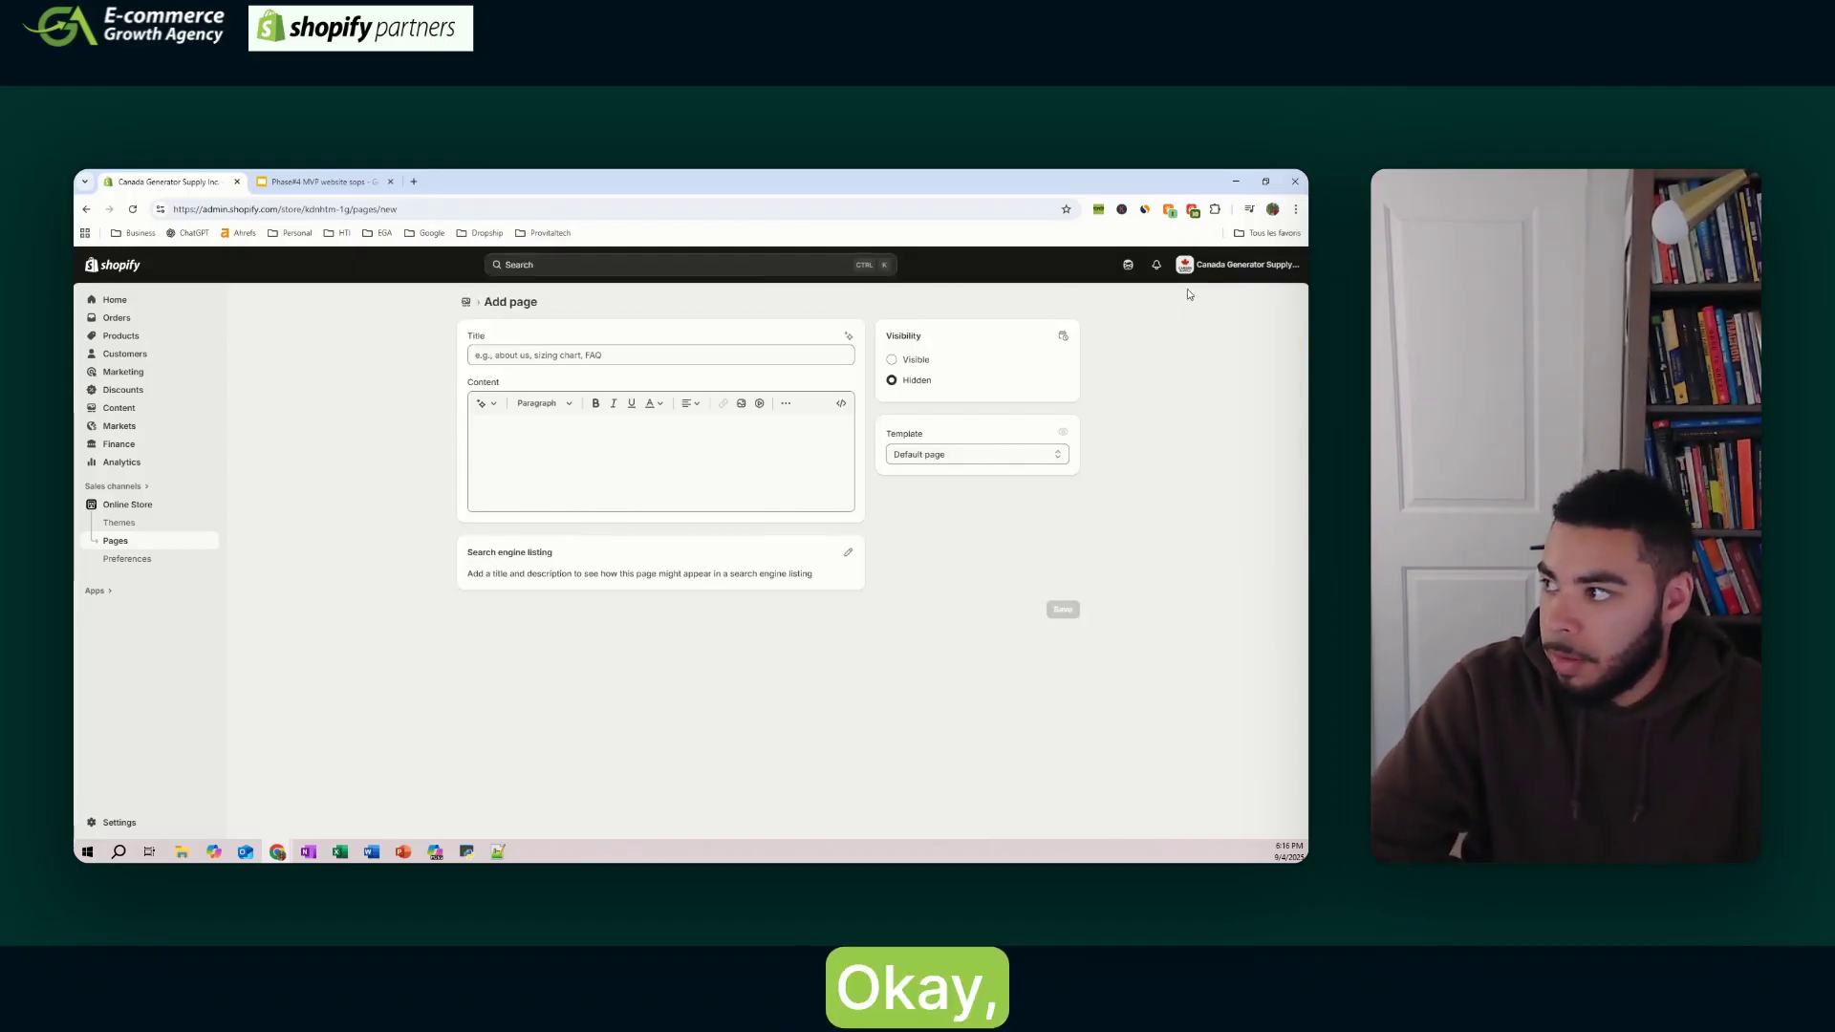
click(1237, 265)
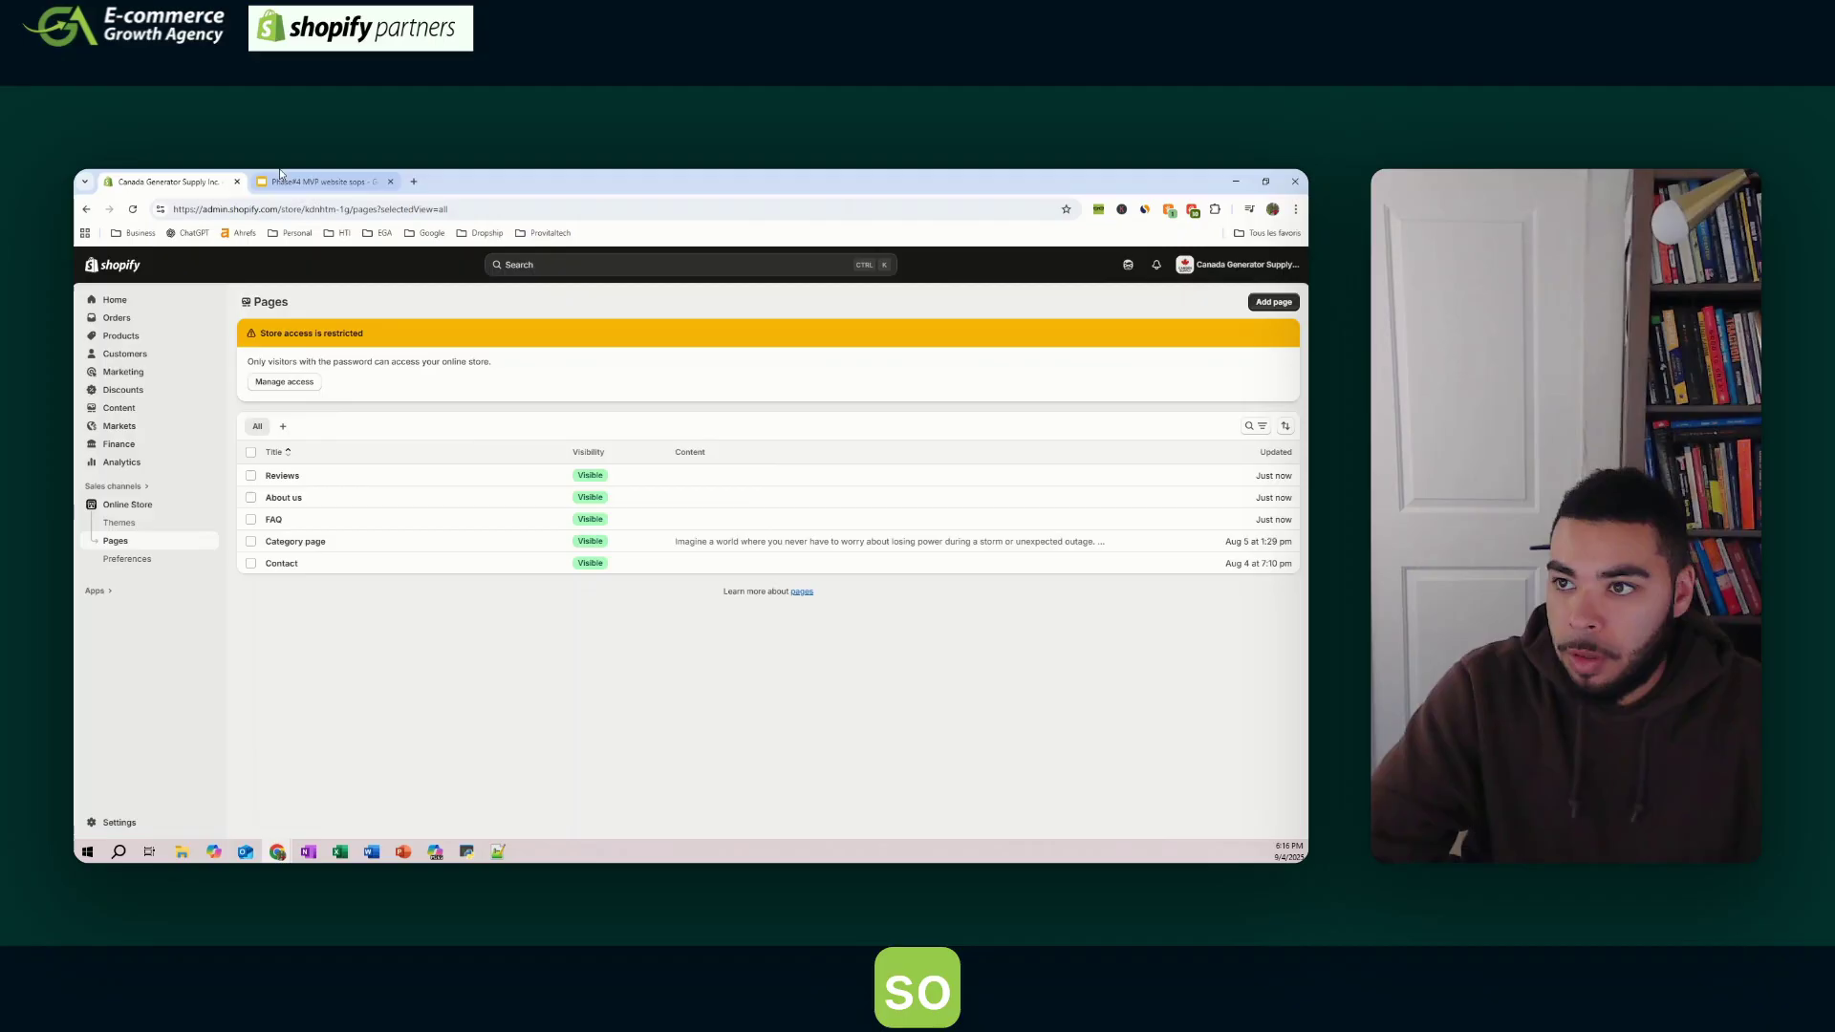
click(281, 179)
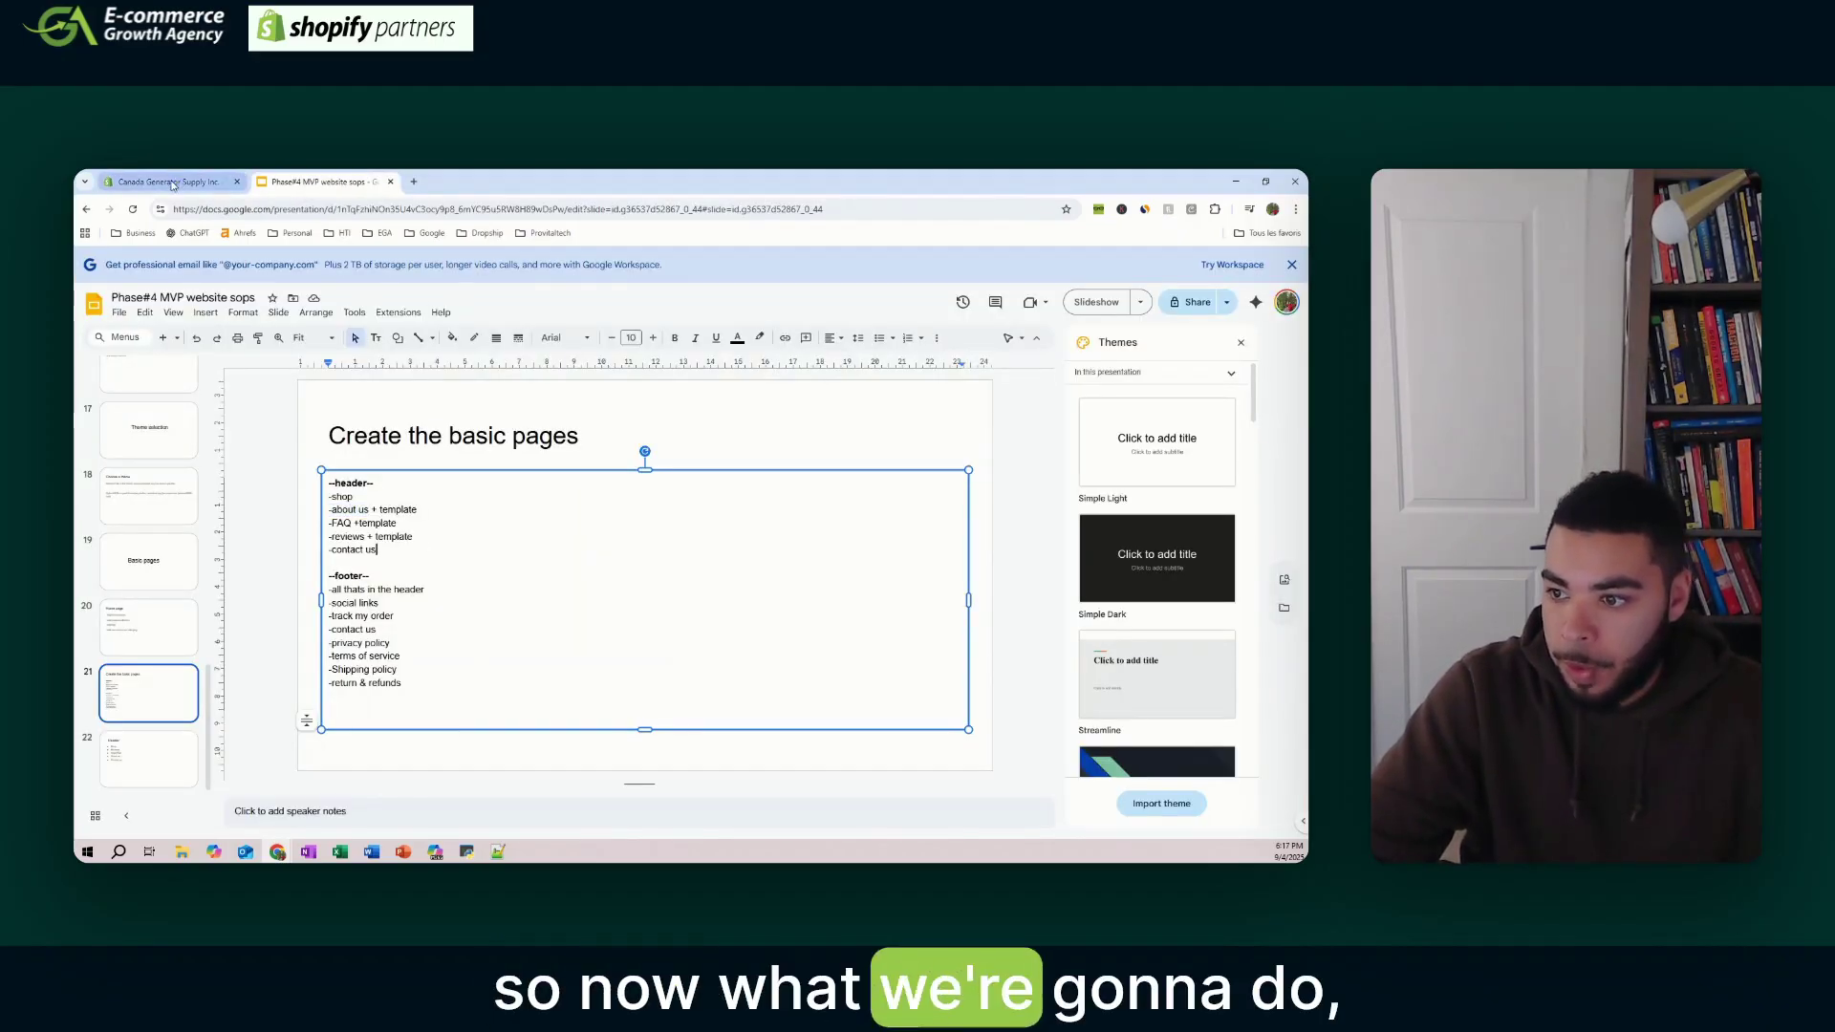
click(172, 182)
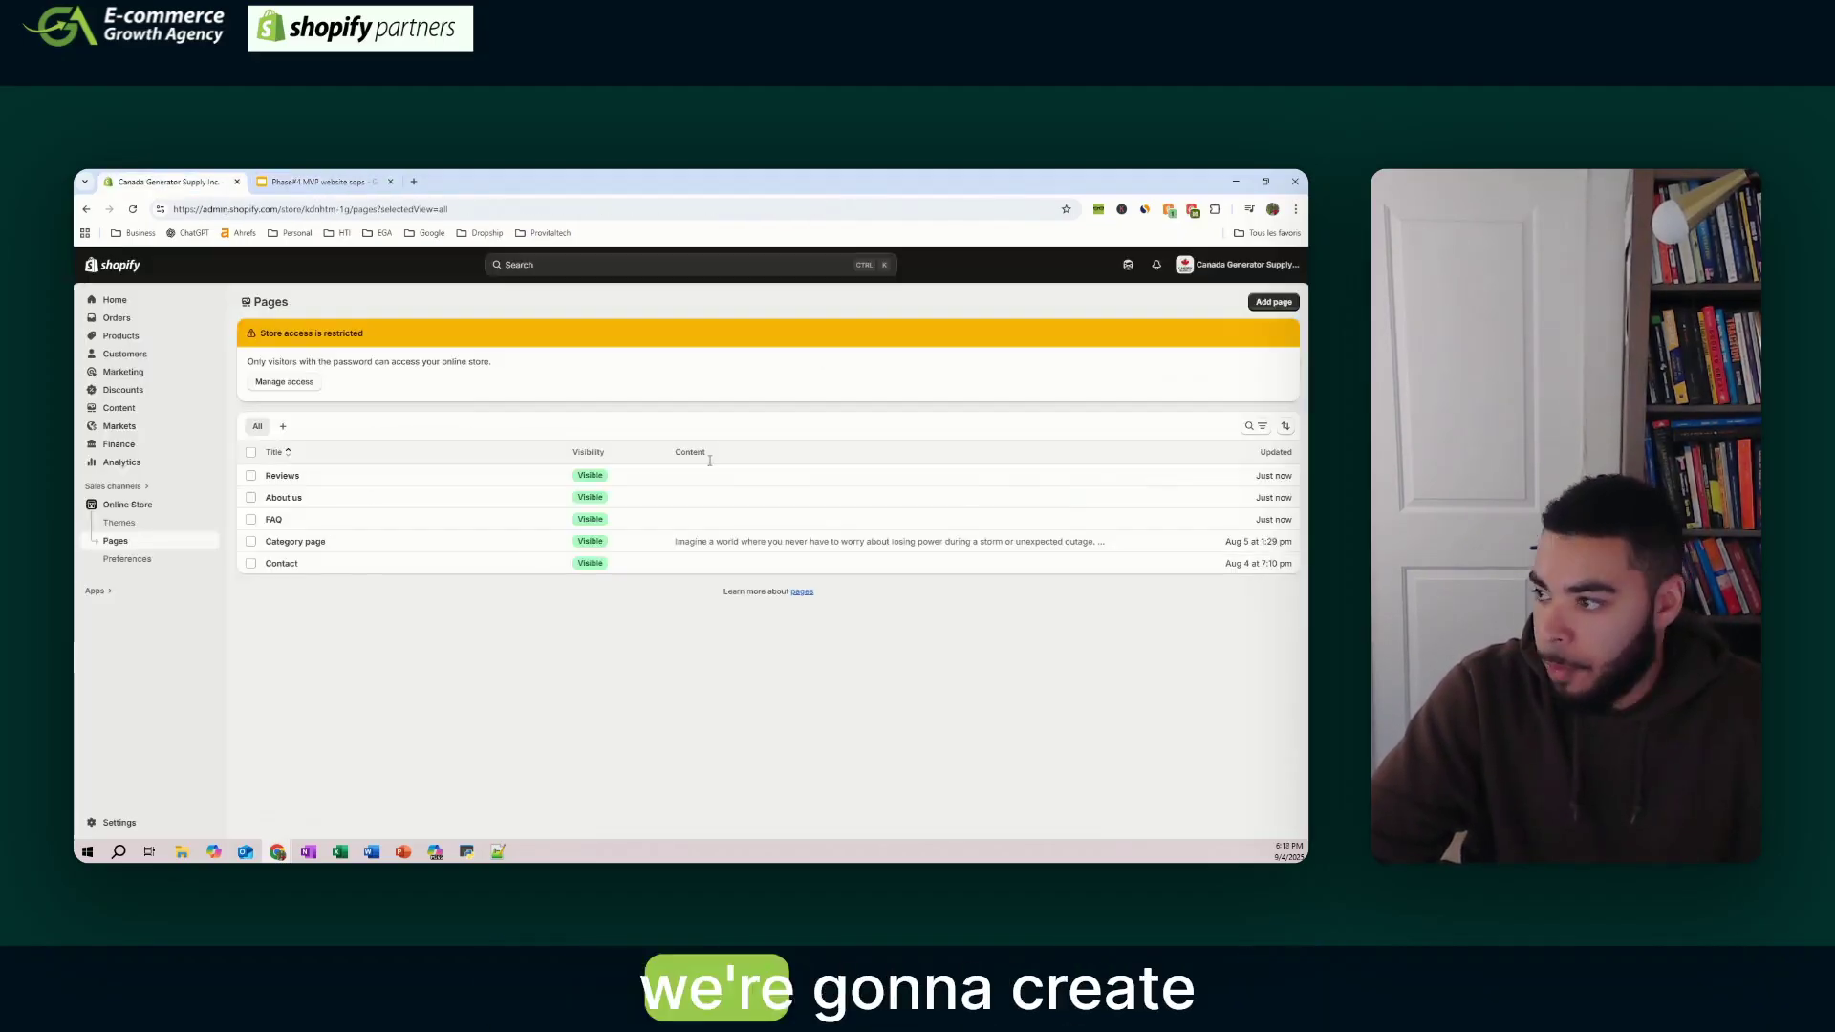
- Open the Horizon theme editor and create a faq page template based on Default page
click(157, 516)
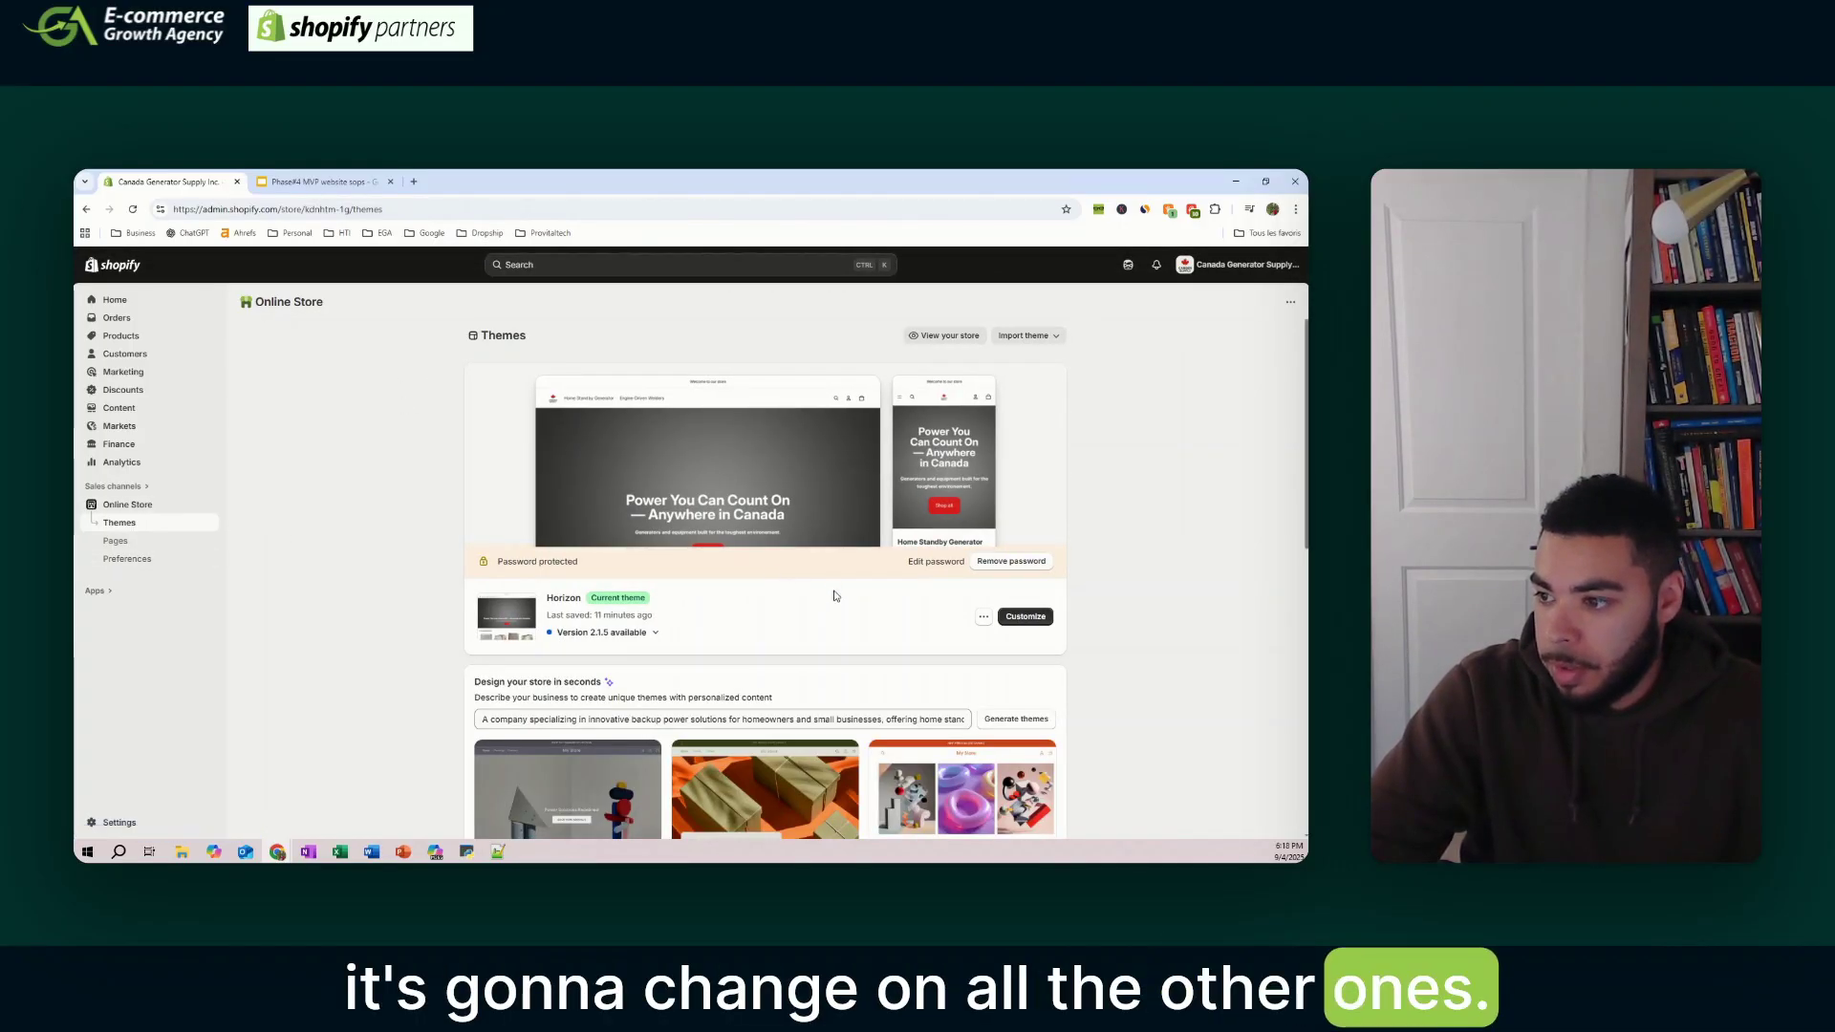
click(1016, 617)
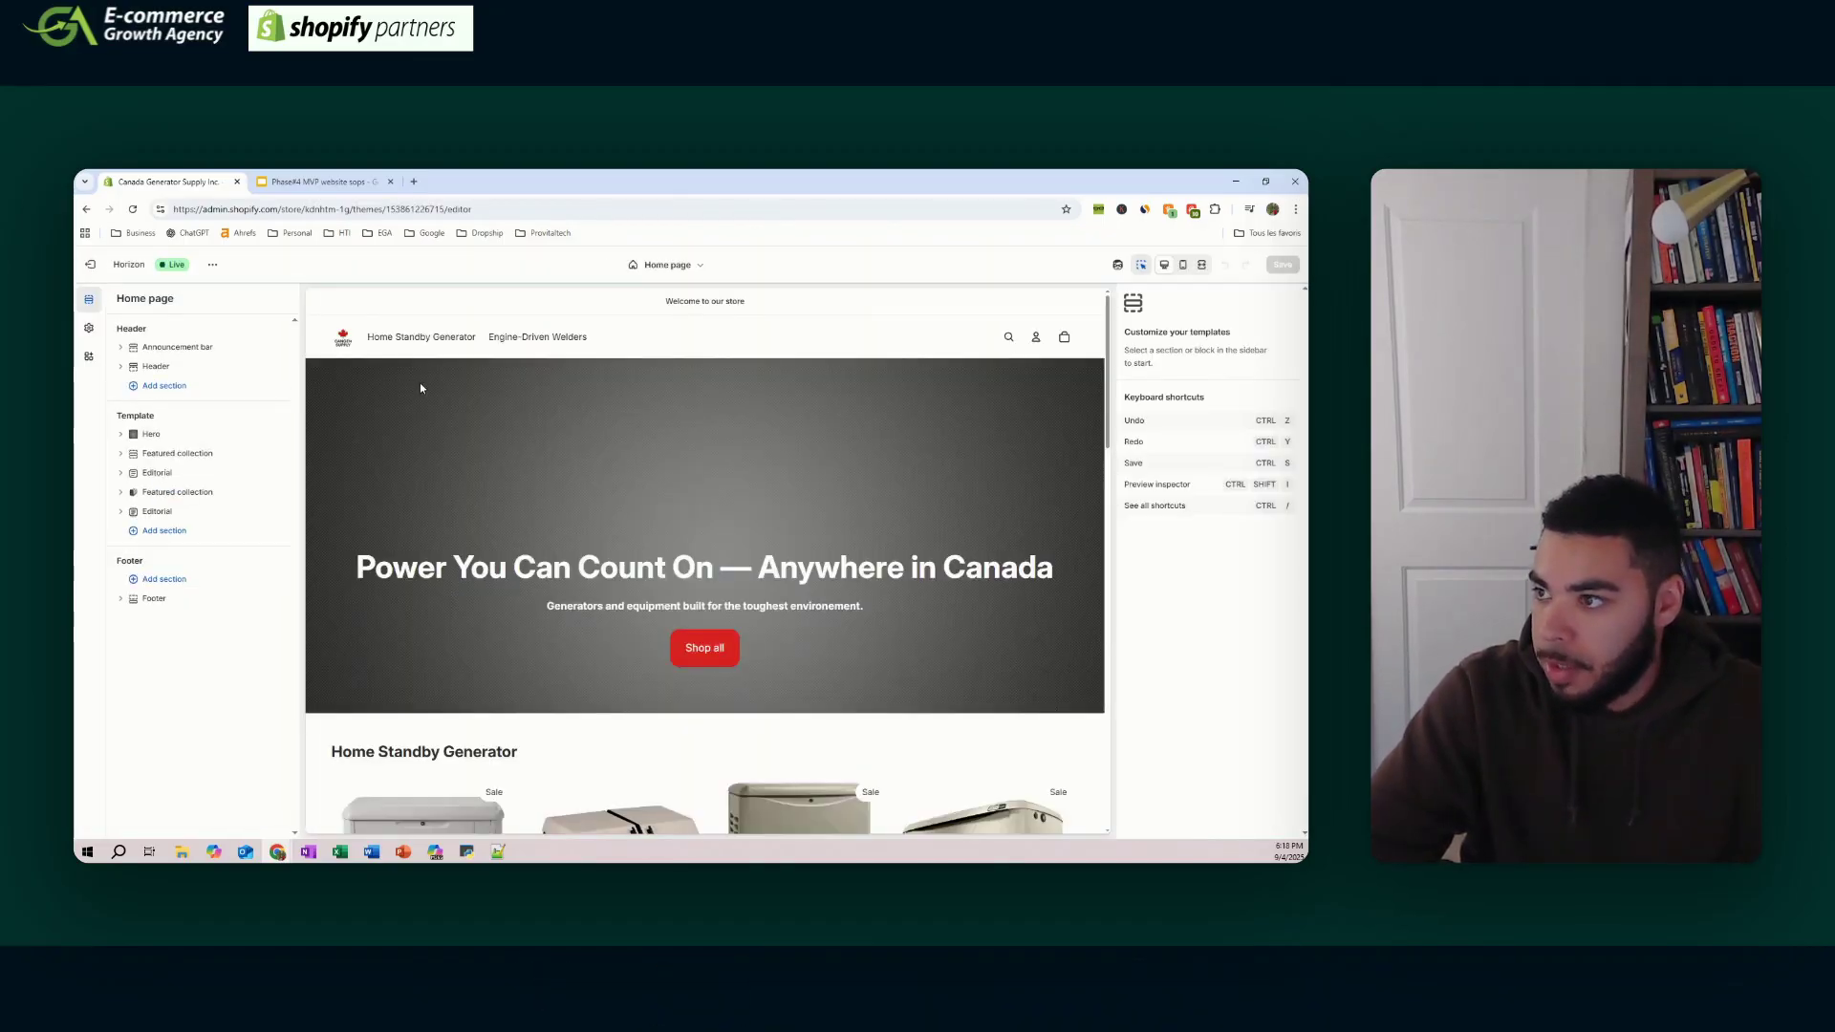
click(688, 268)
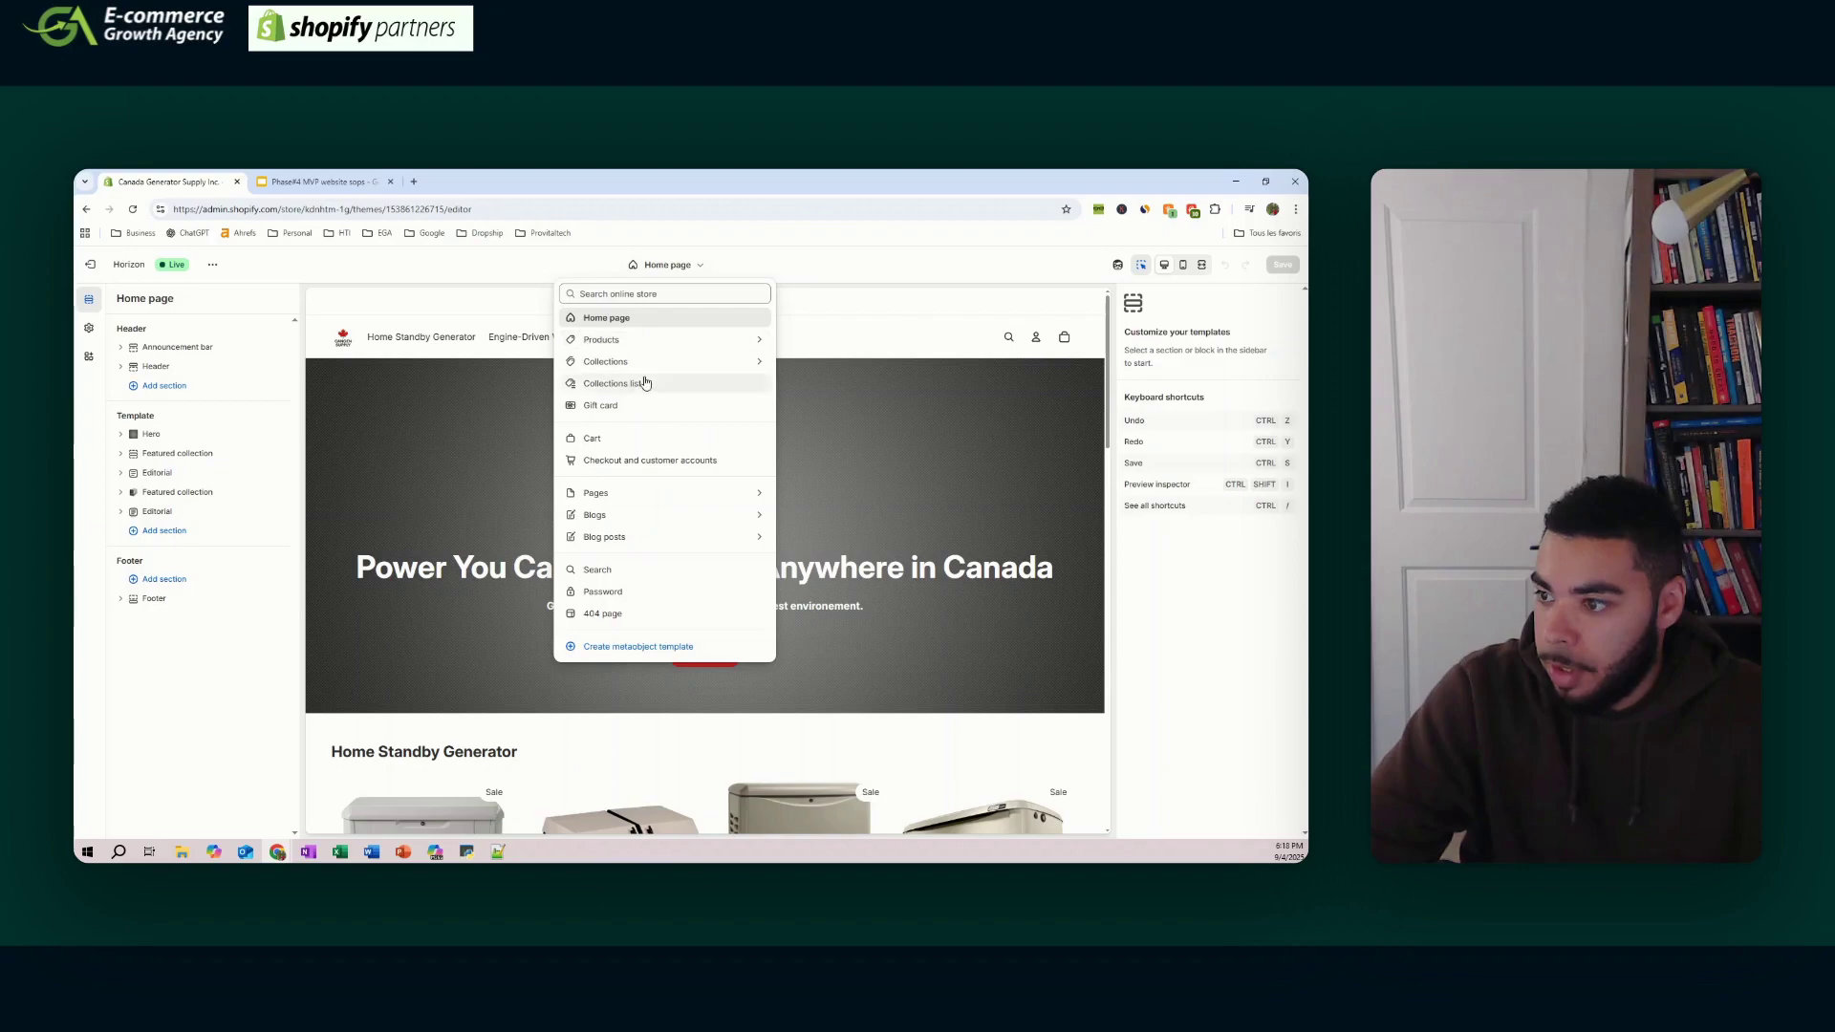
click(644, 503)
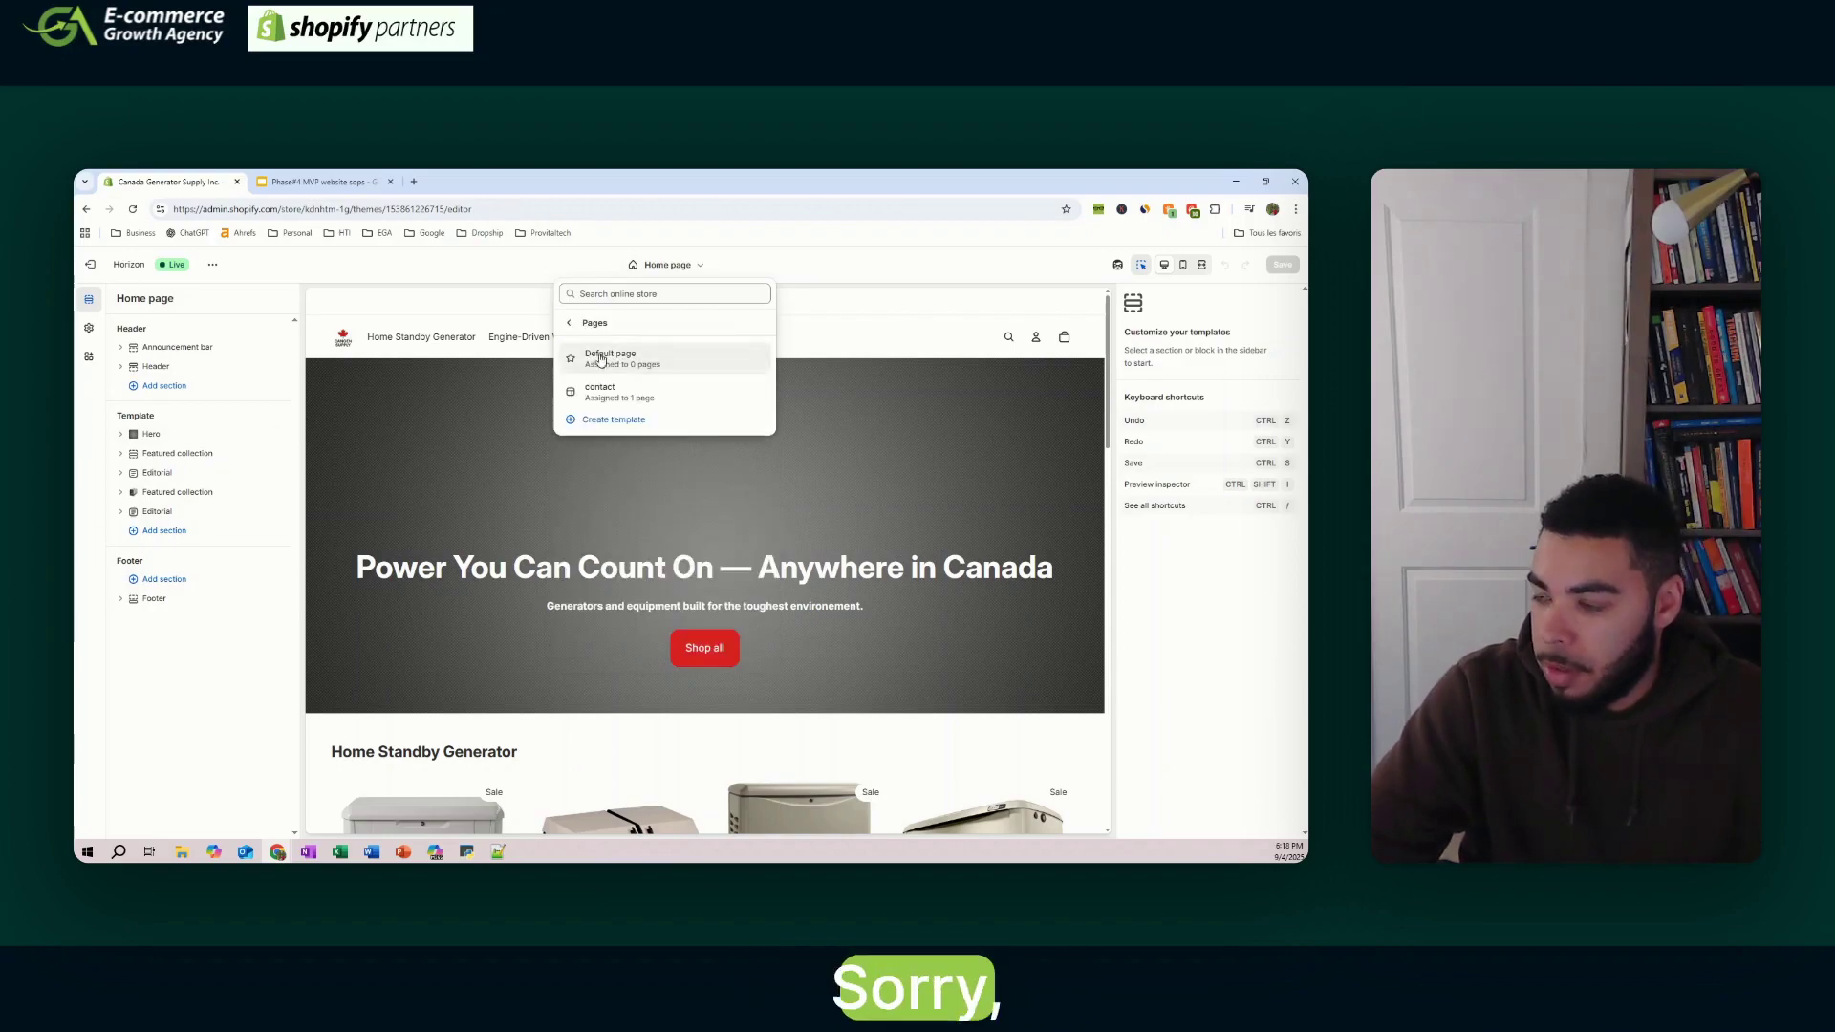
click(614, 420)
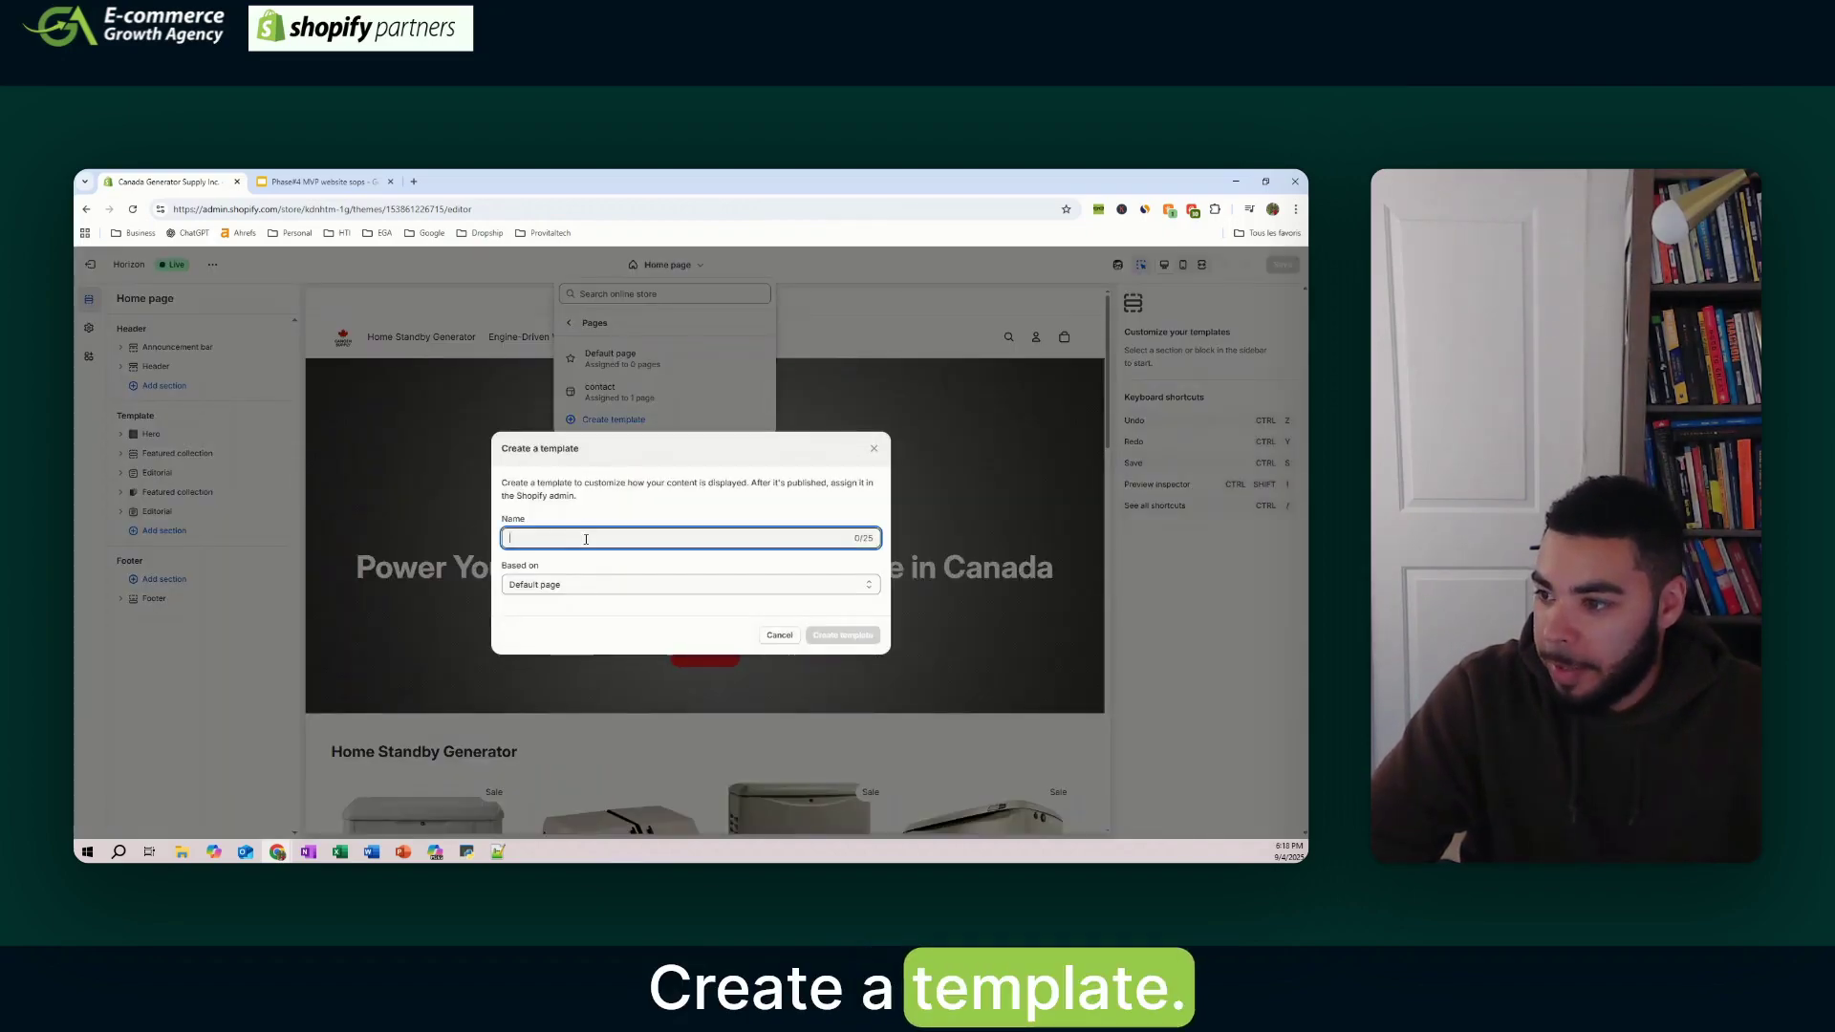
text(FAQ)
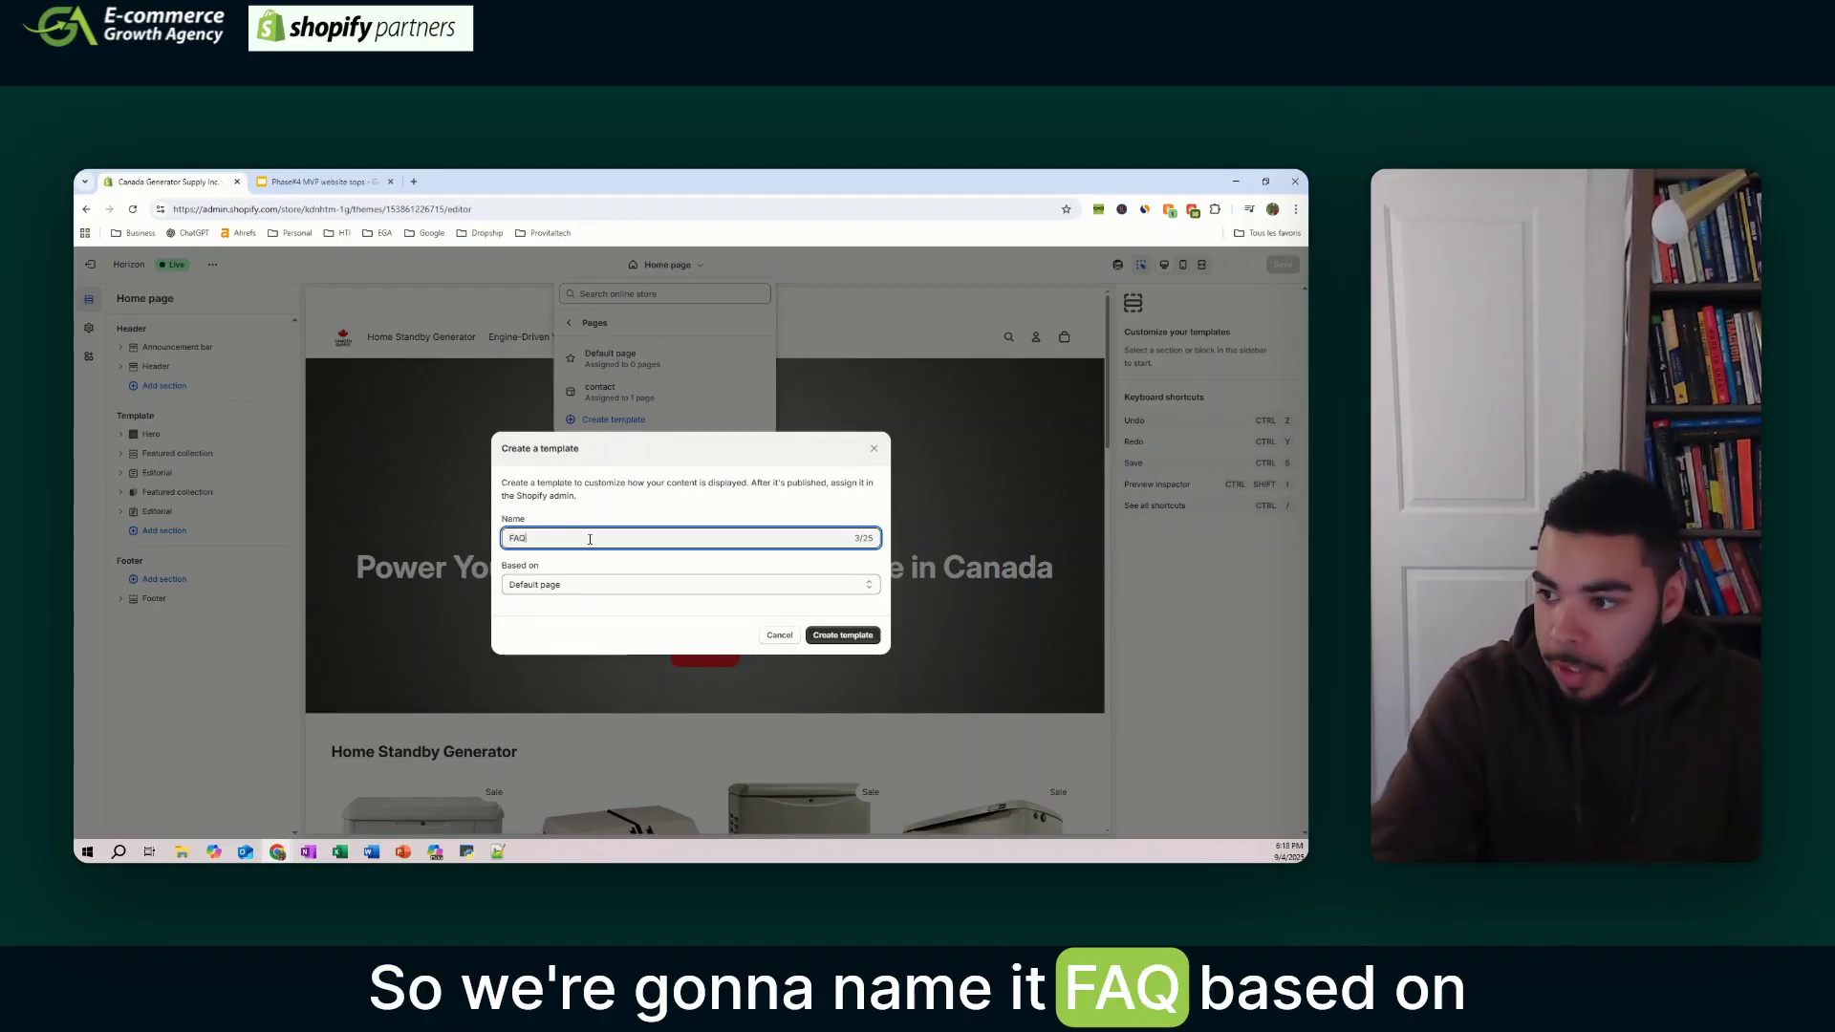
click(841, 635)
- Create the about-us page template based on Default page
click(667, 265)
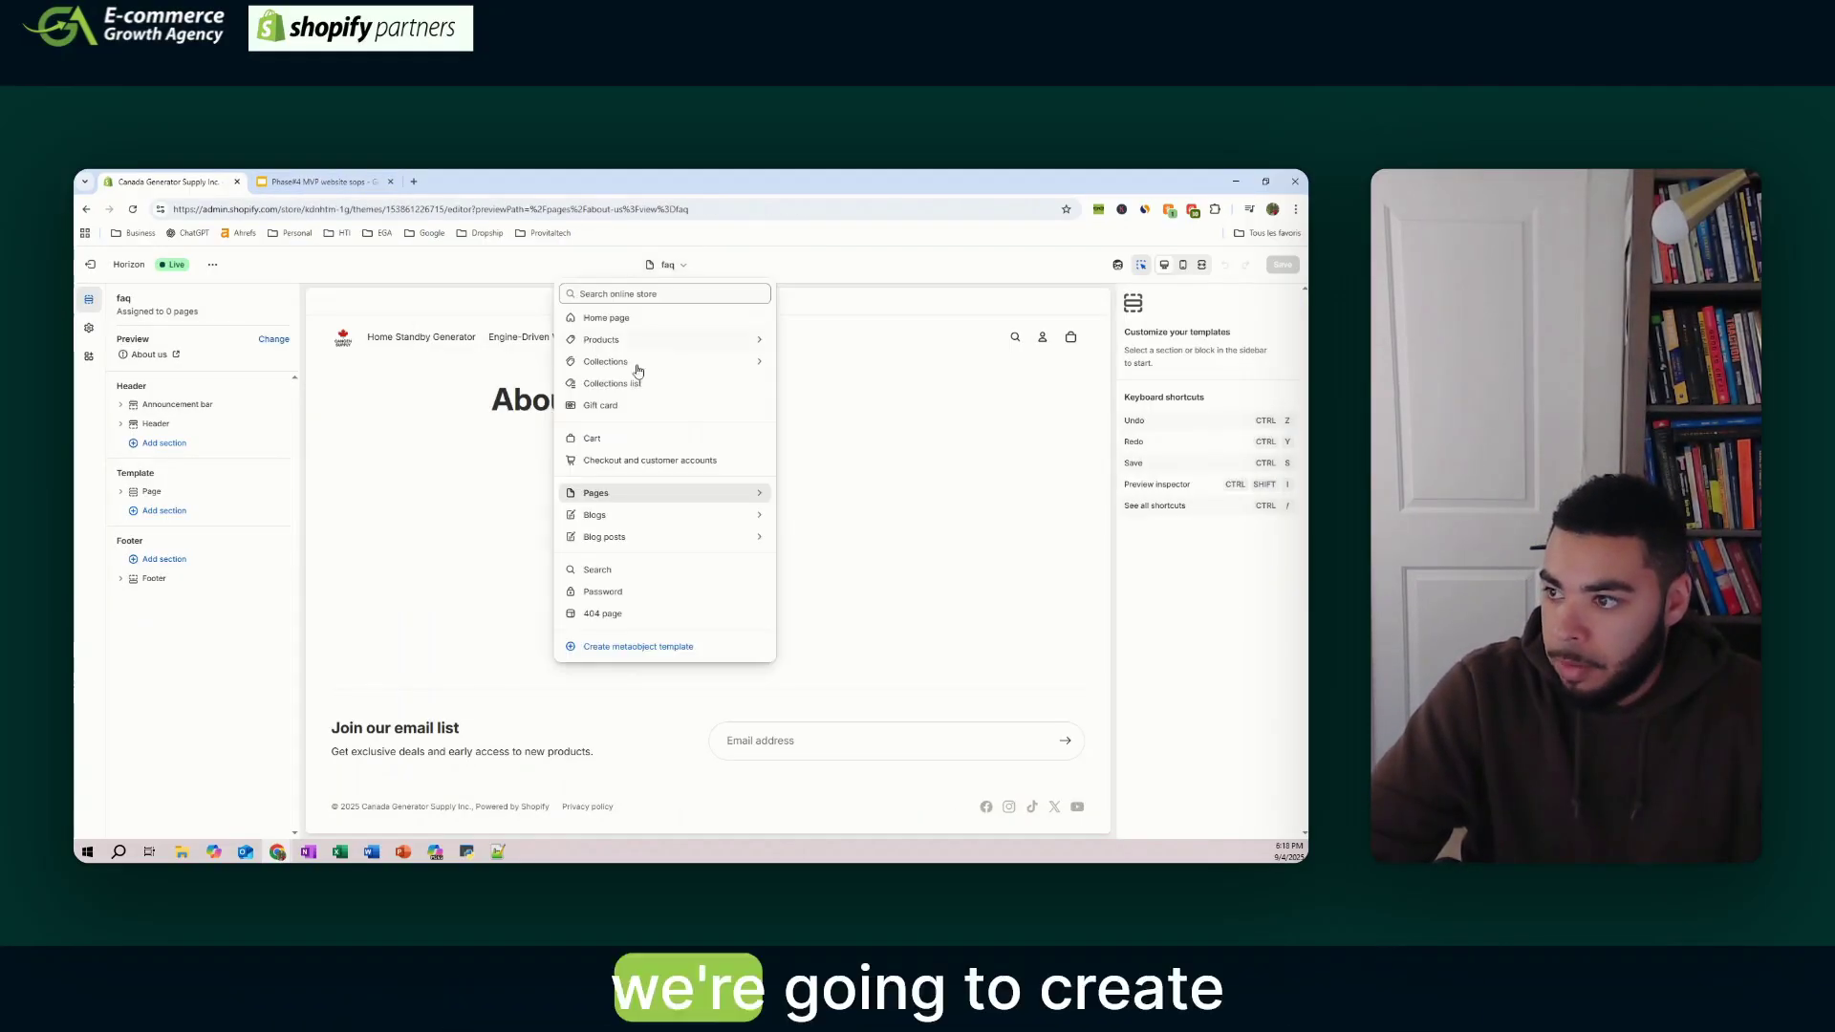
click(676, 497)
click(619, 454)
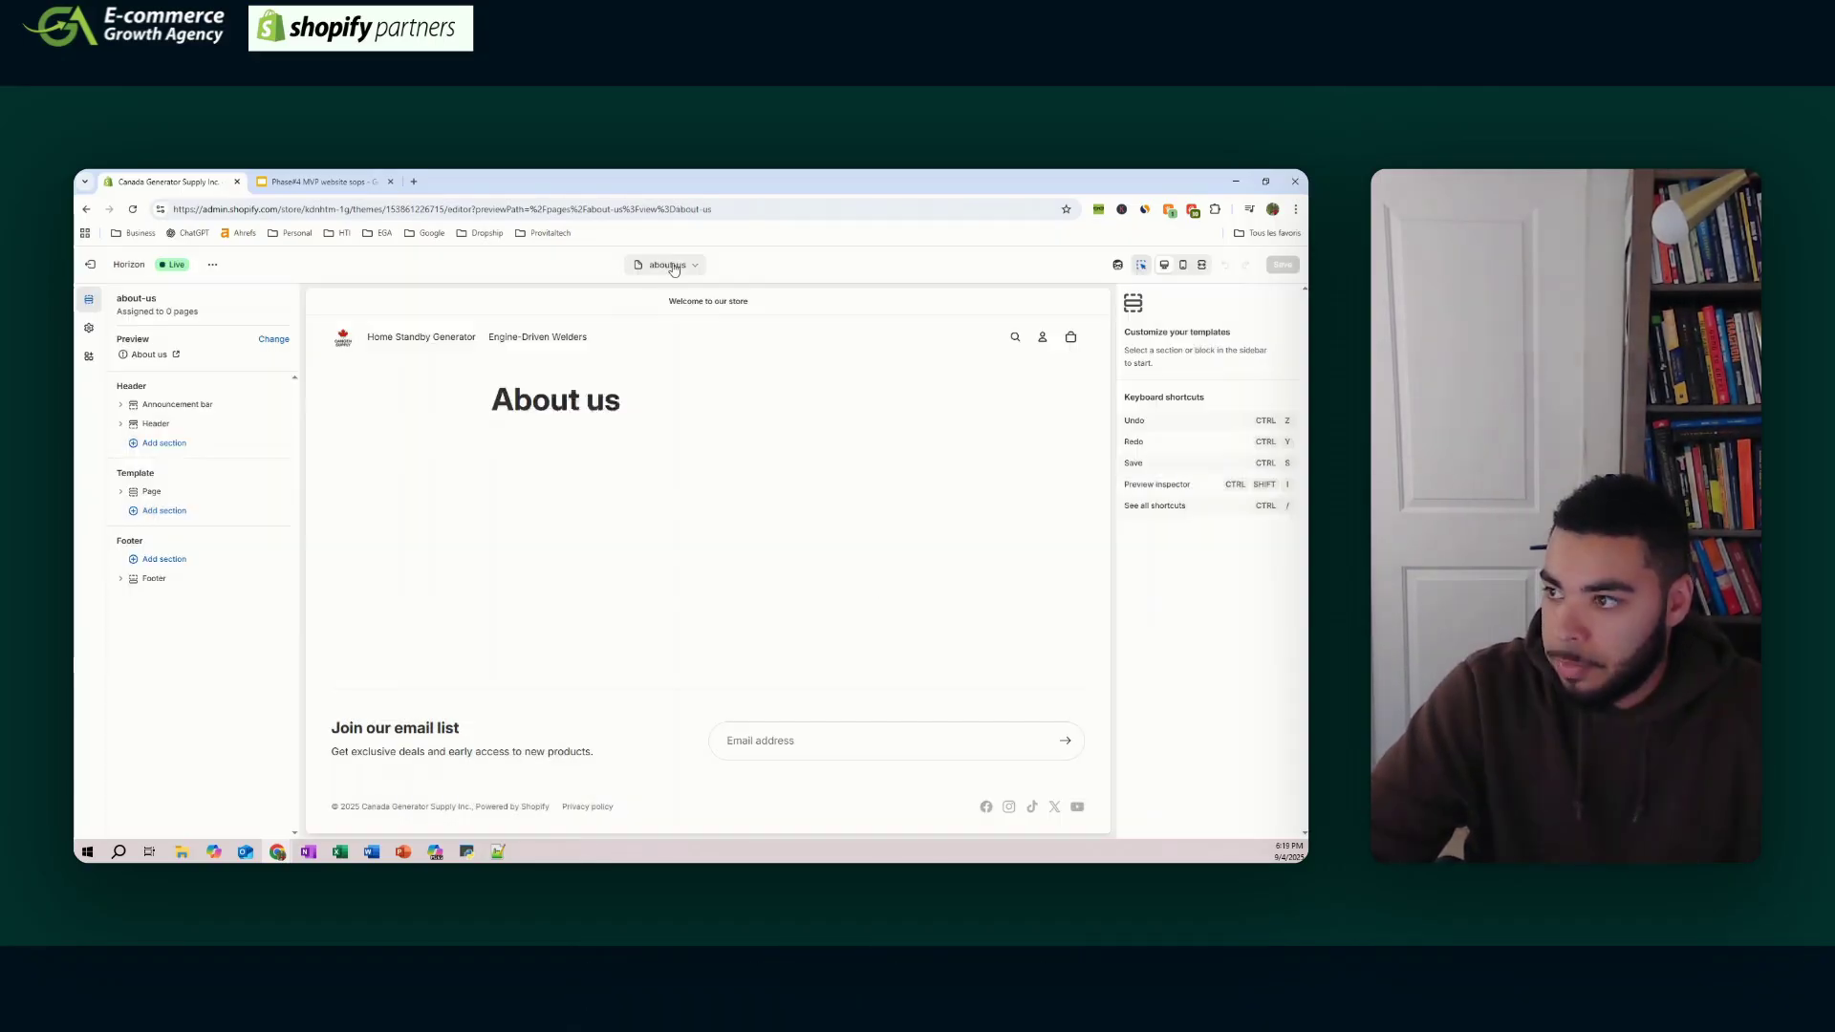
click(667, 265)
- Create the reviews page template from the default page and leave the editor
click(659, 497)
click(287, 182)
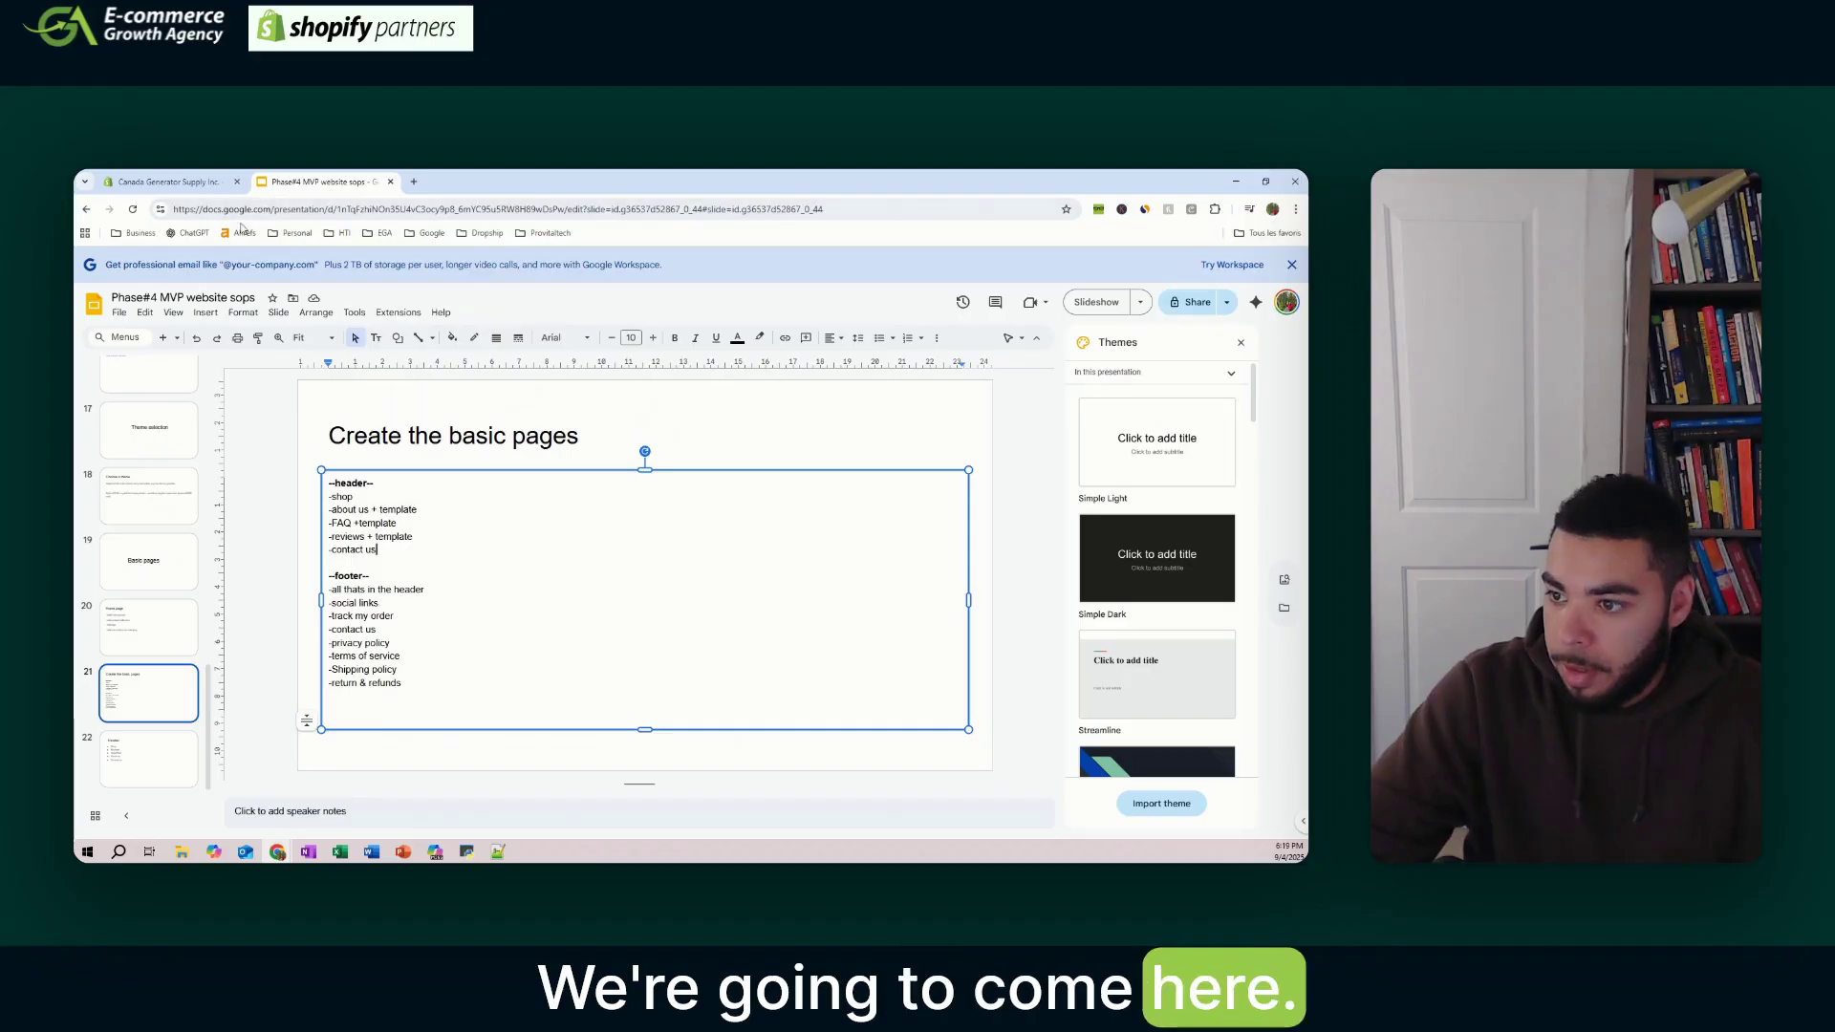
click(168, 182)
text(reviews)
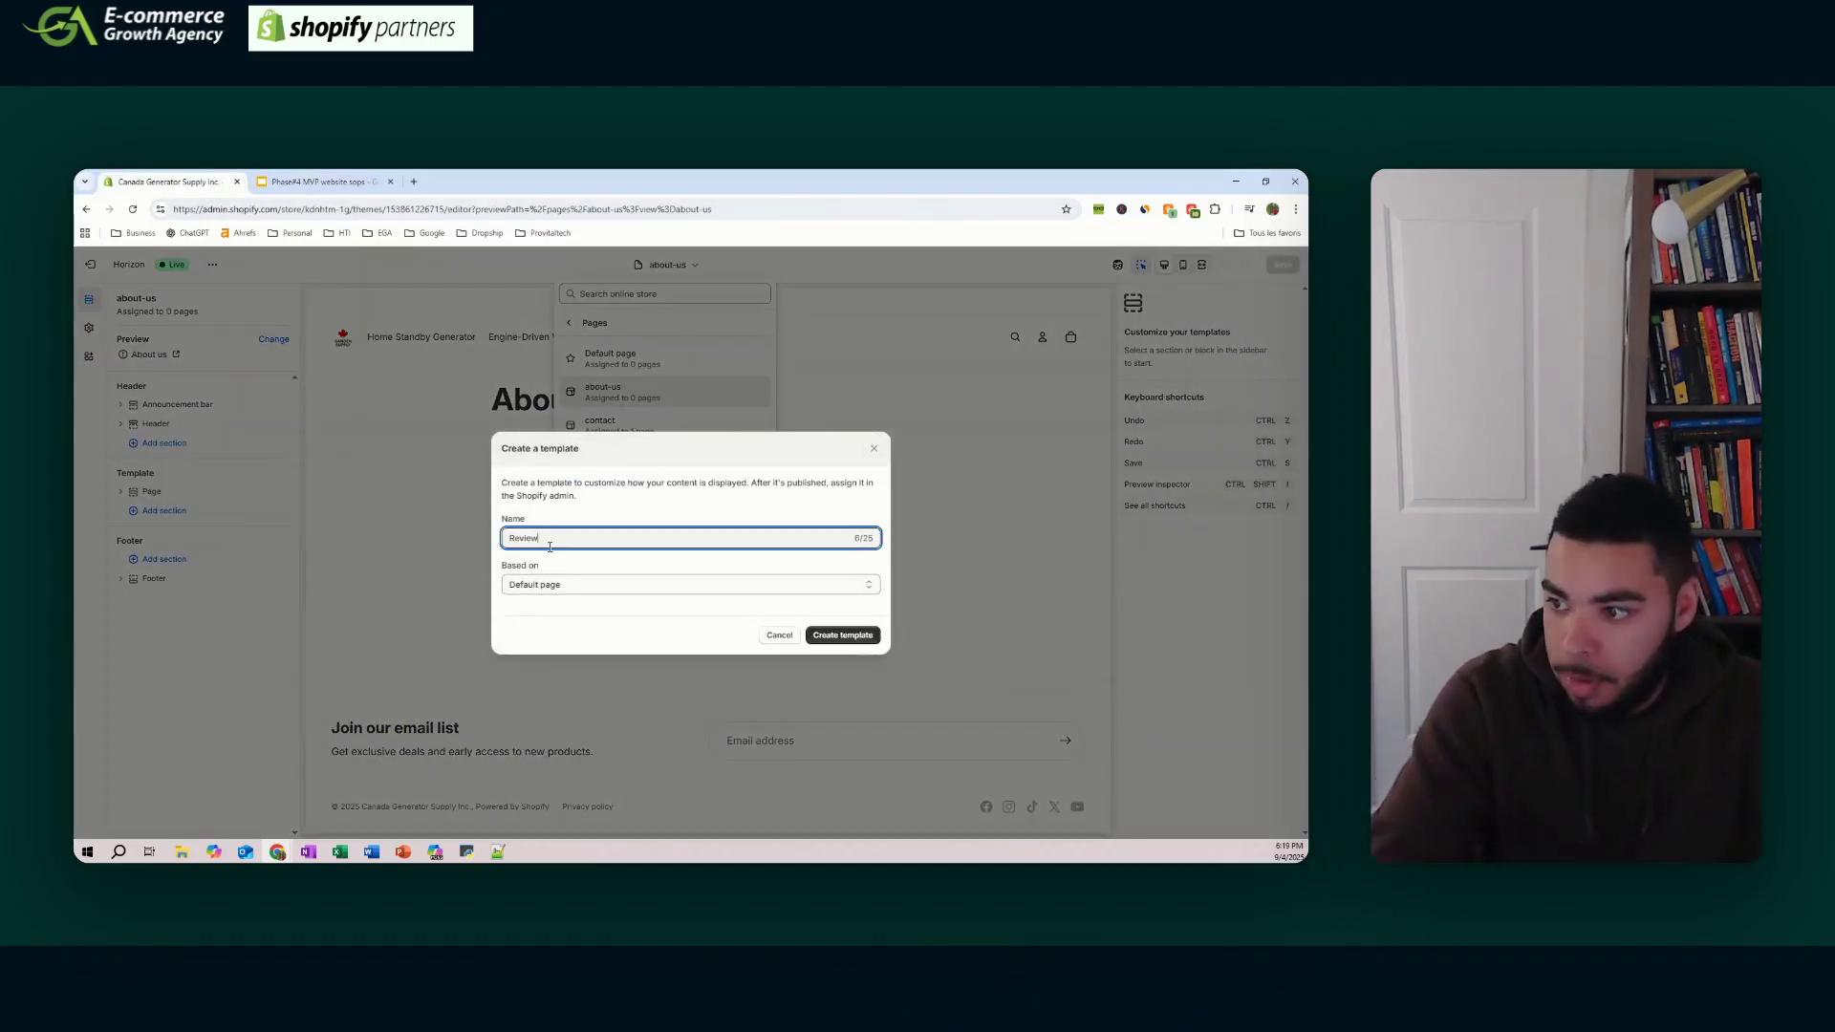
key(Return)
click(91, 268)
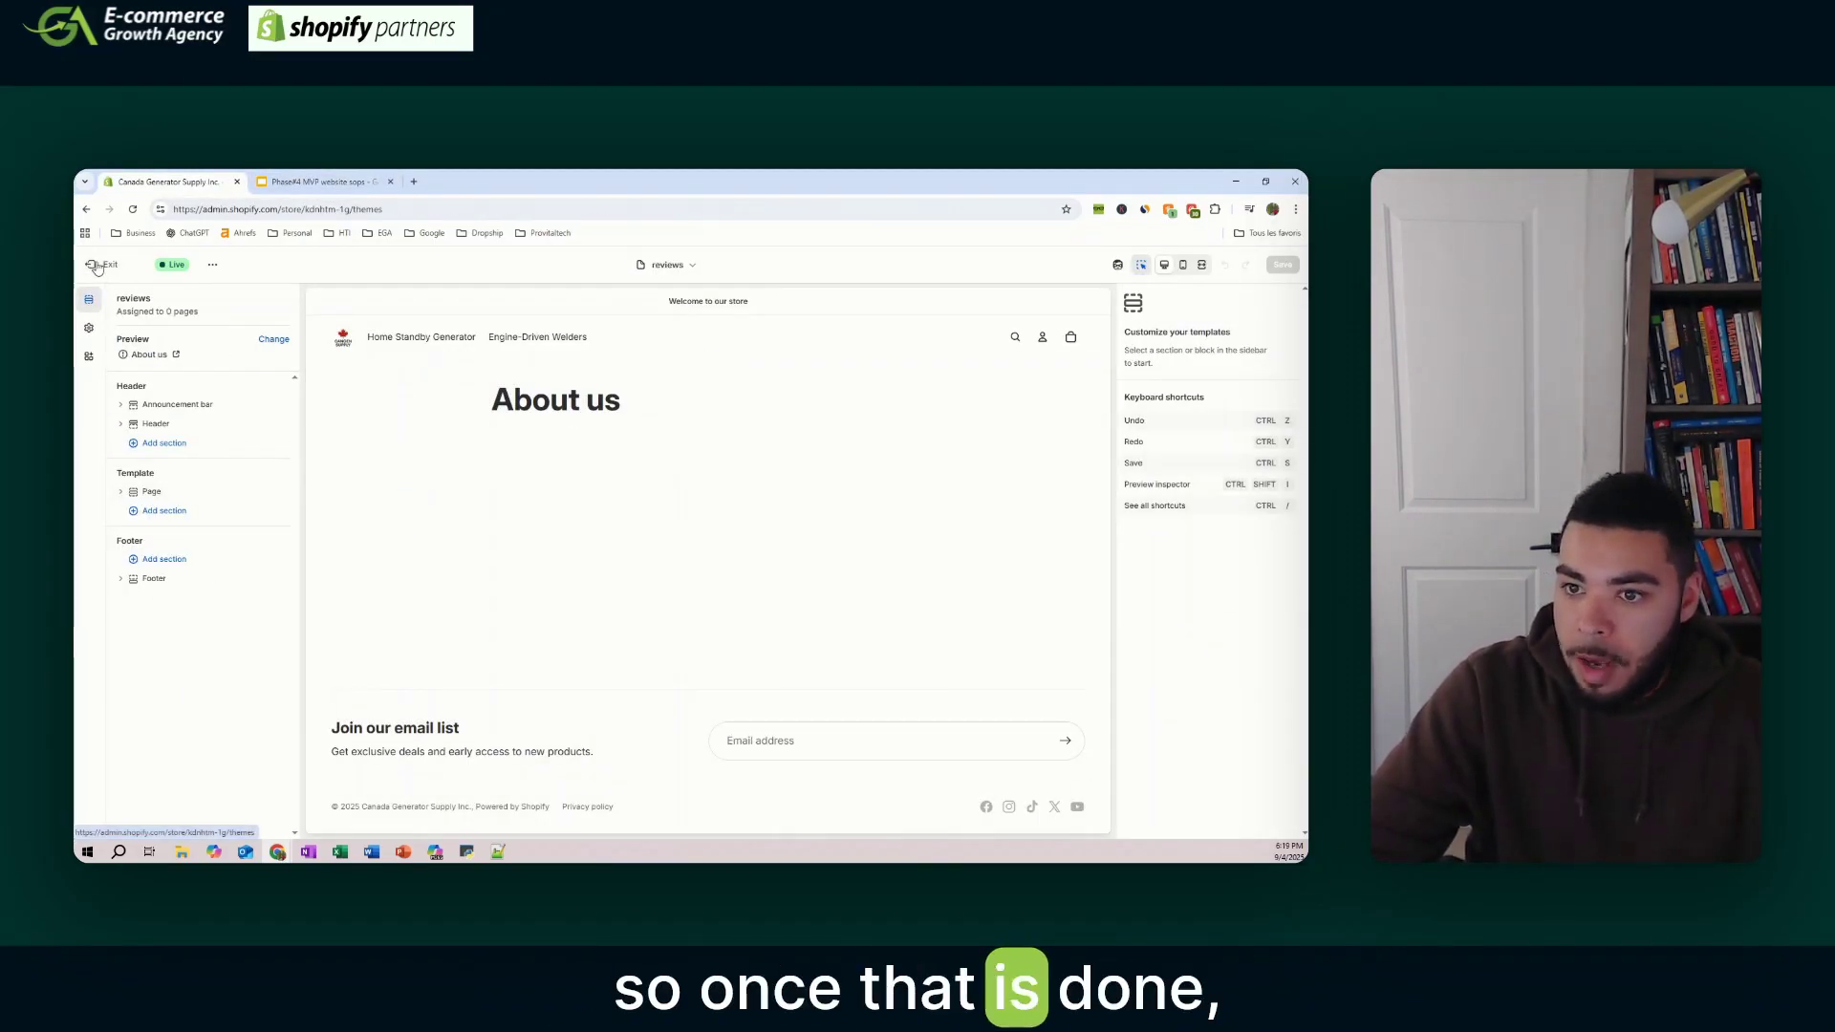
- Assign the reviews, about-us and faq templates to the Reviews, About us and FAQ pages
click(147, 546)
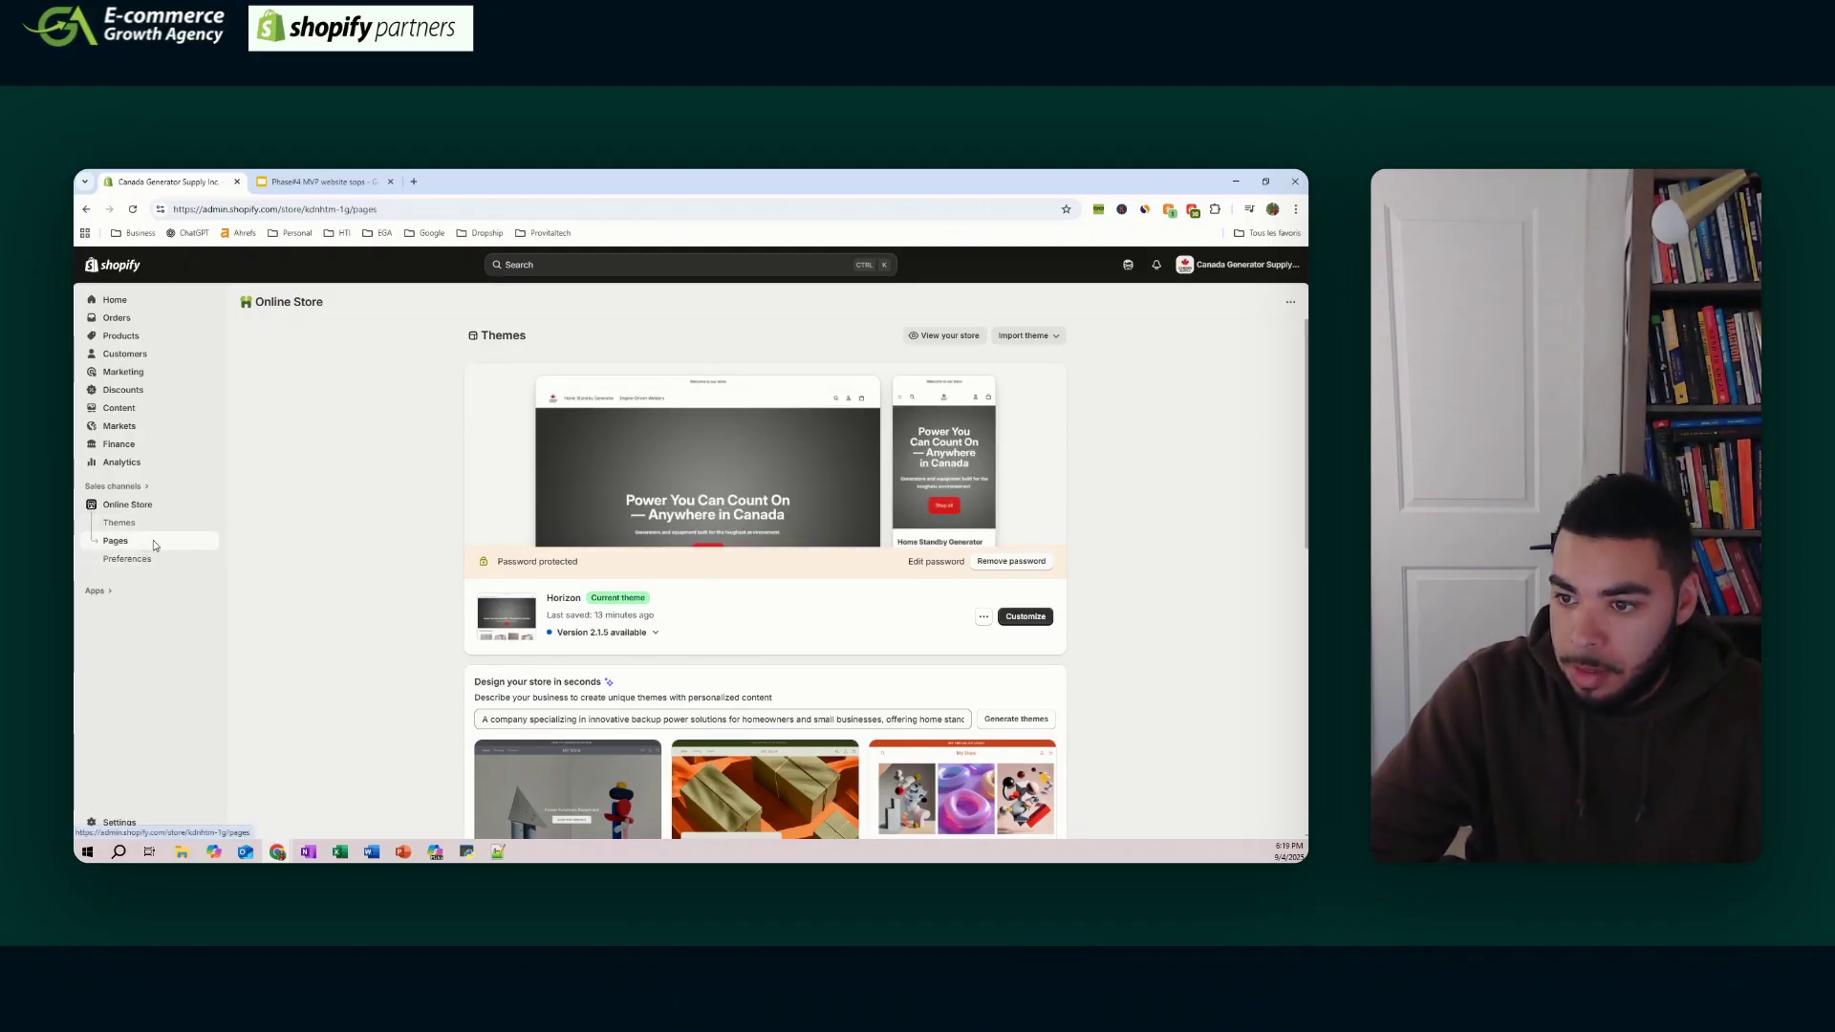
click(376, 479)
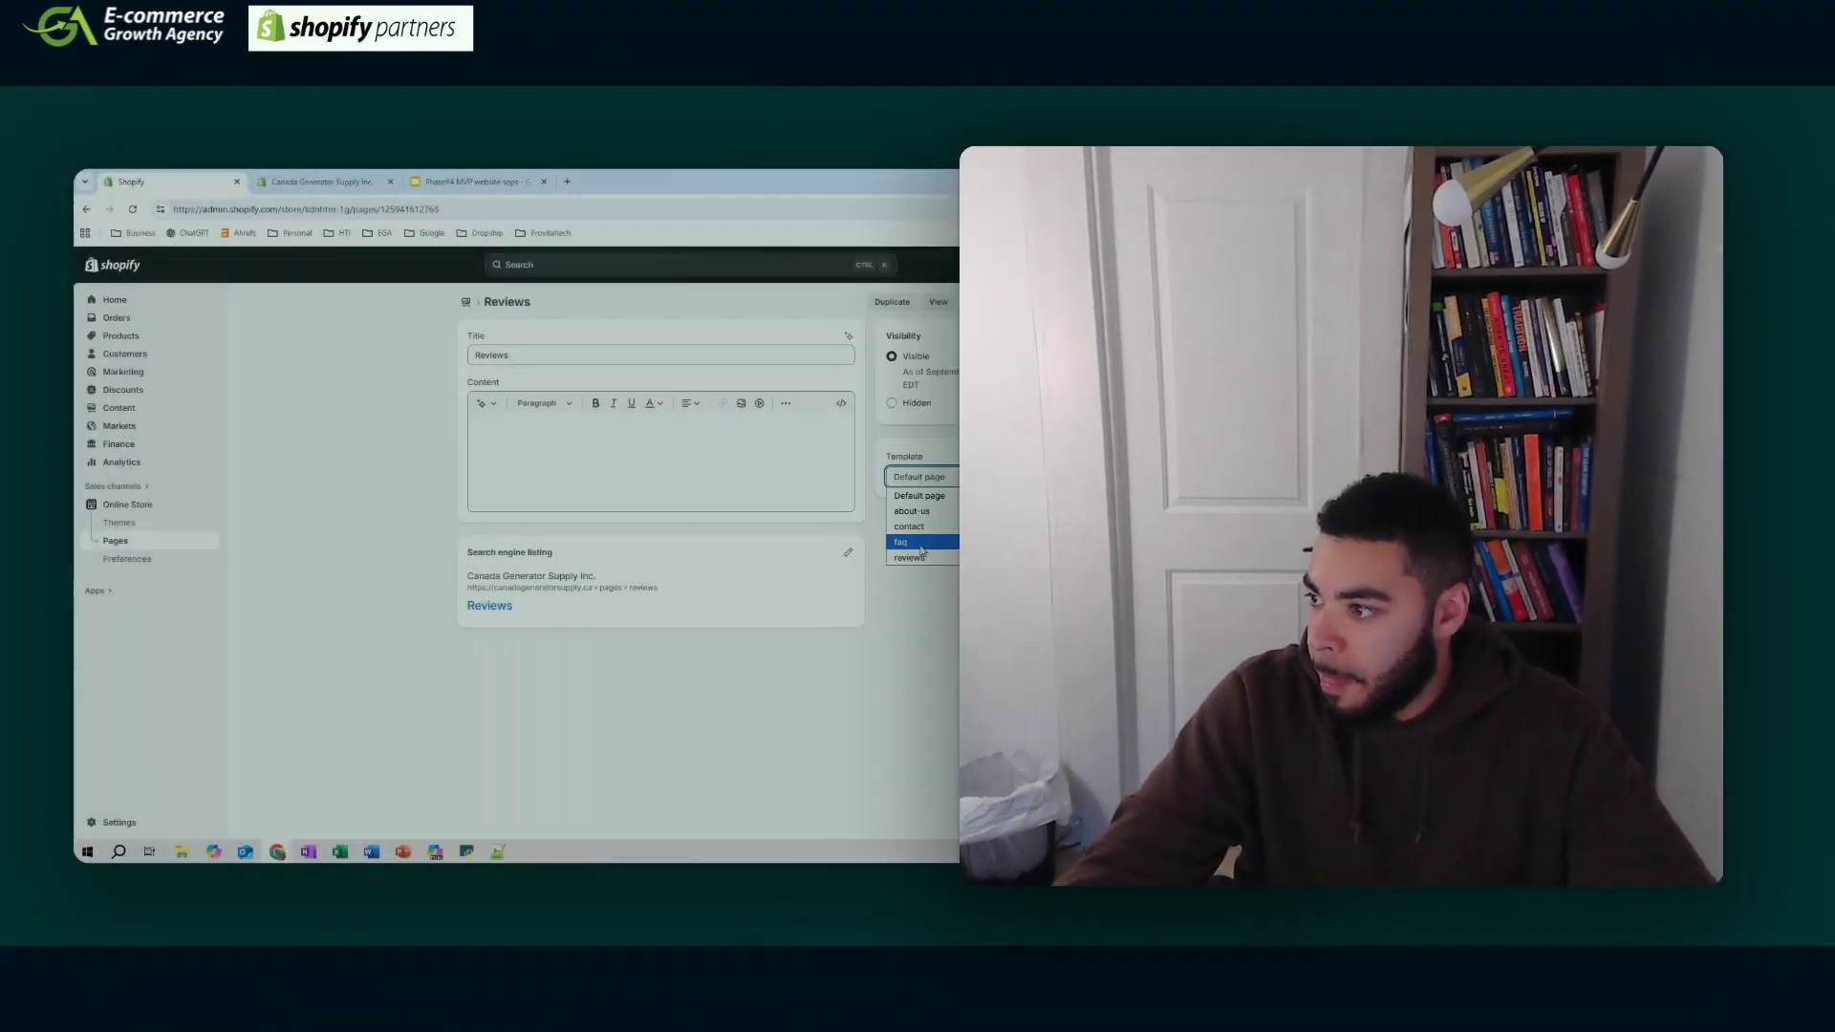
click(1065, 654)
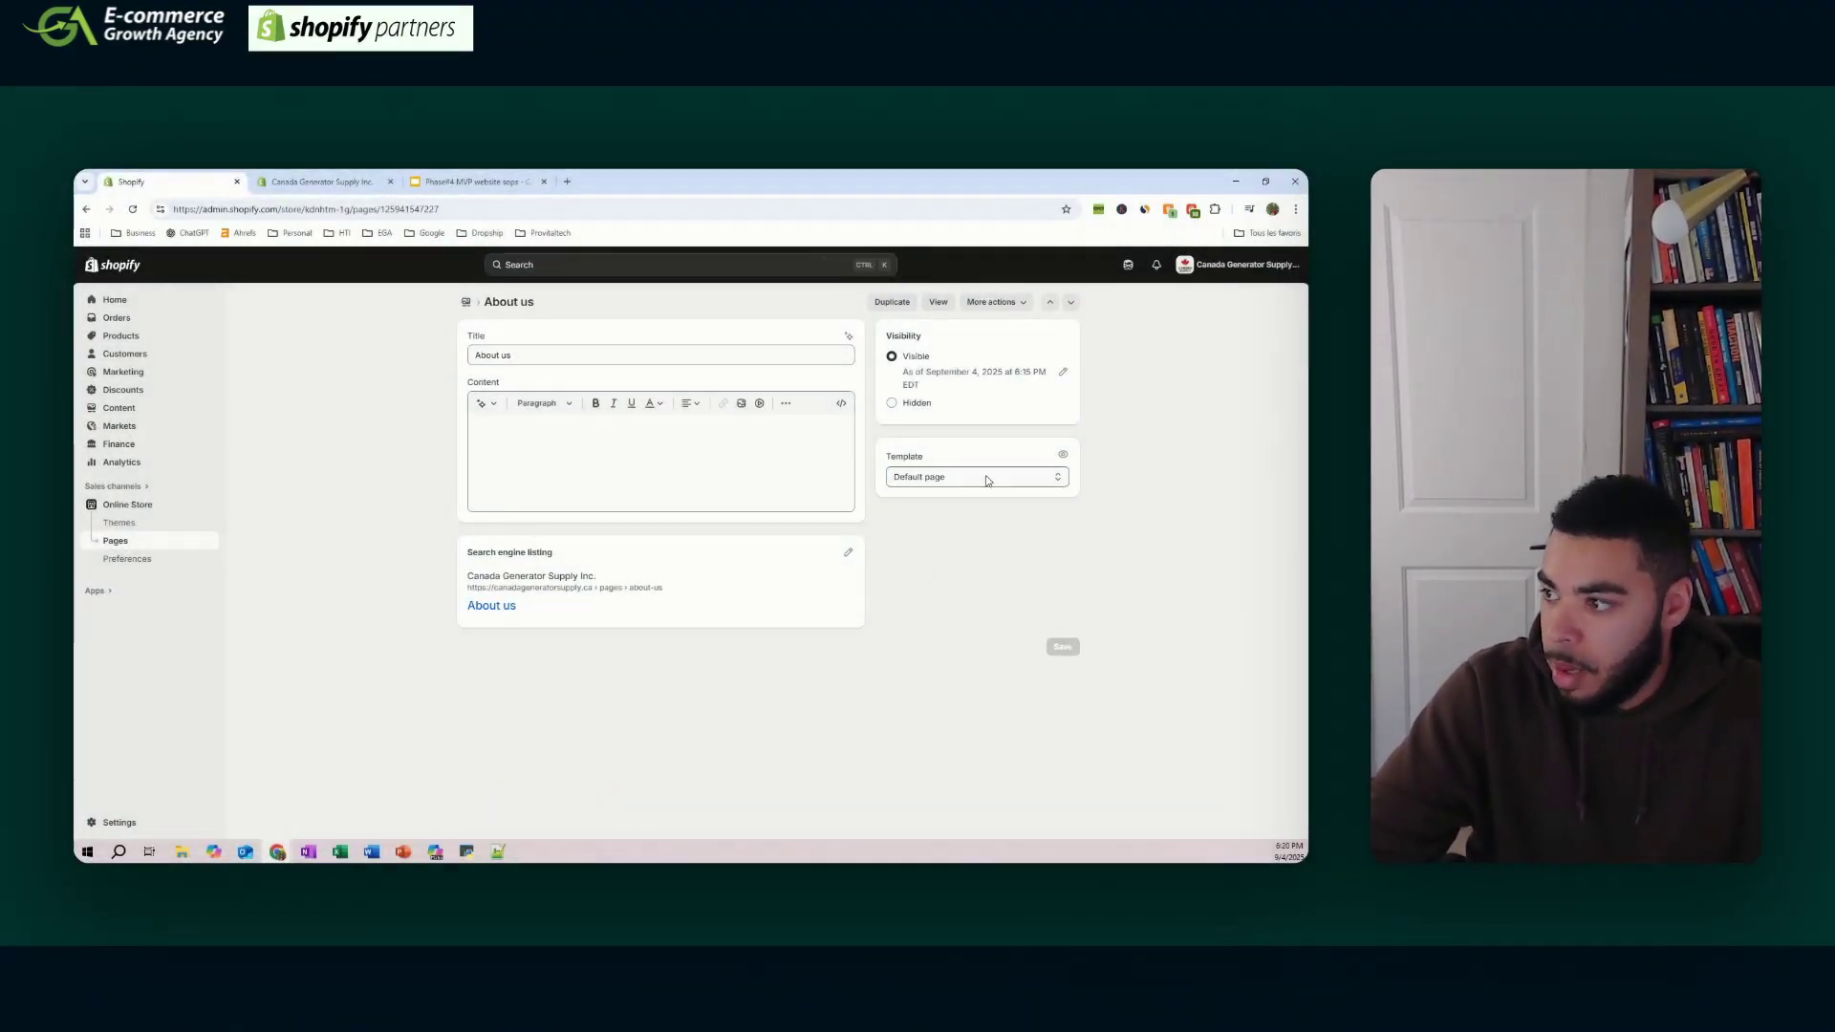
click(984, 479)
click(950, 521)
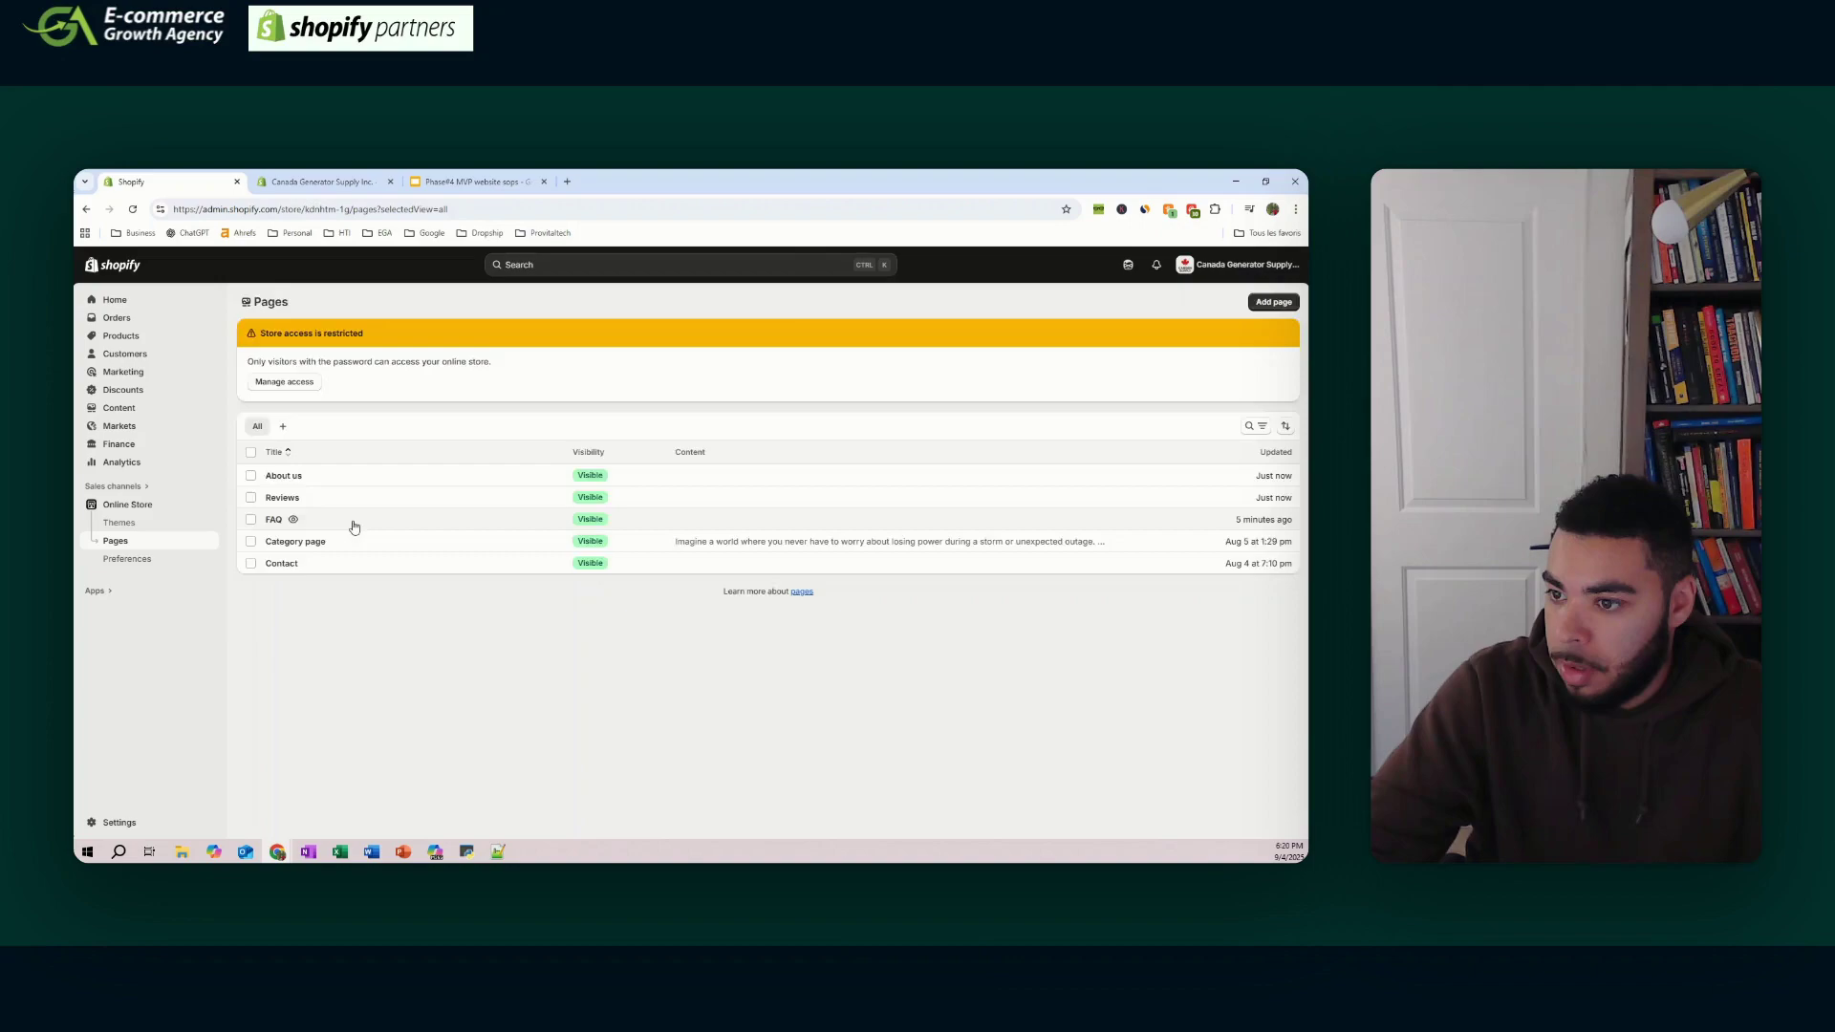
click(352, 524)
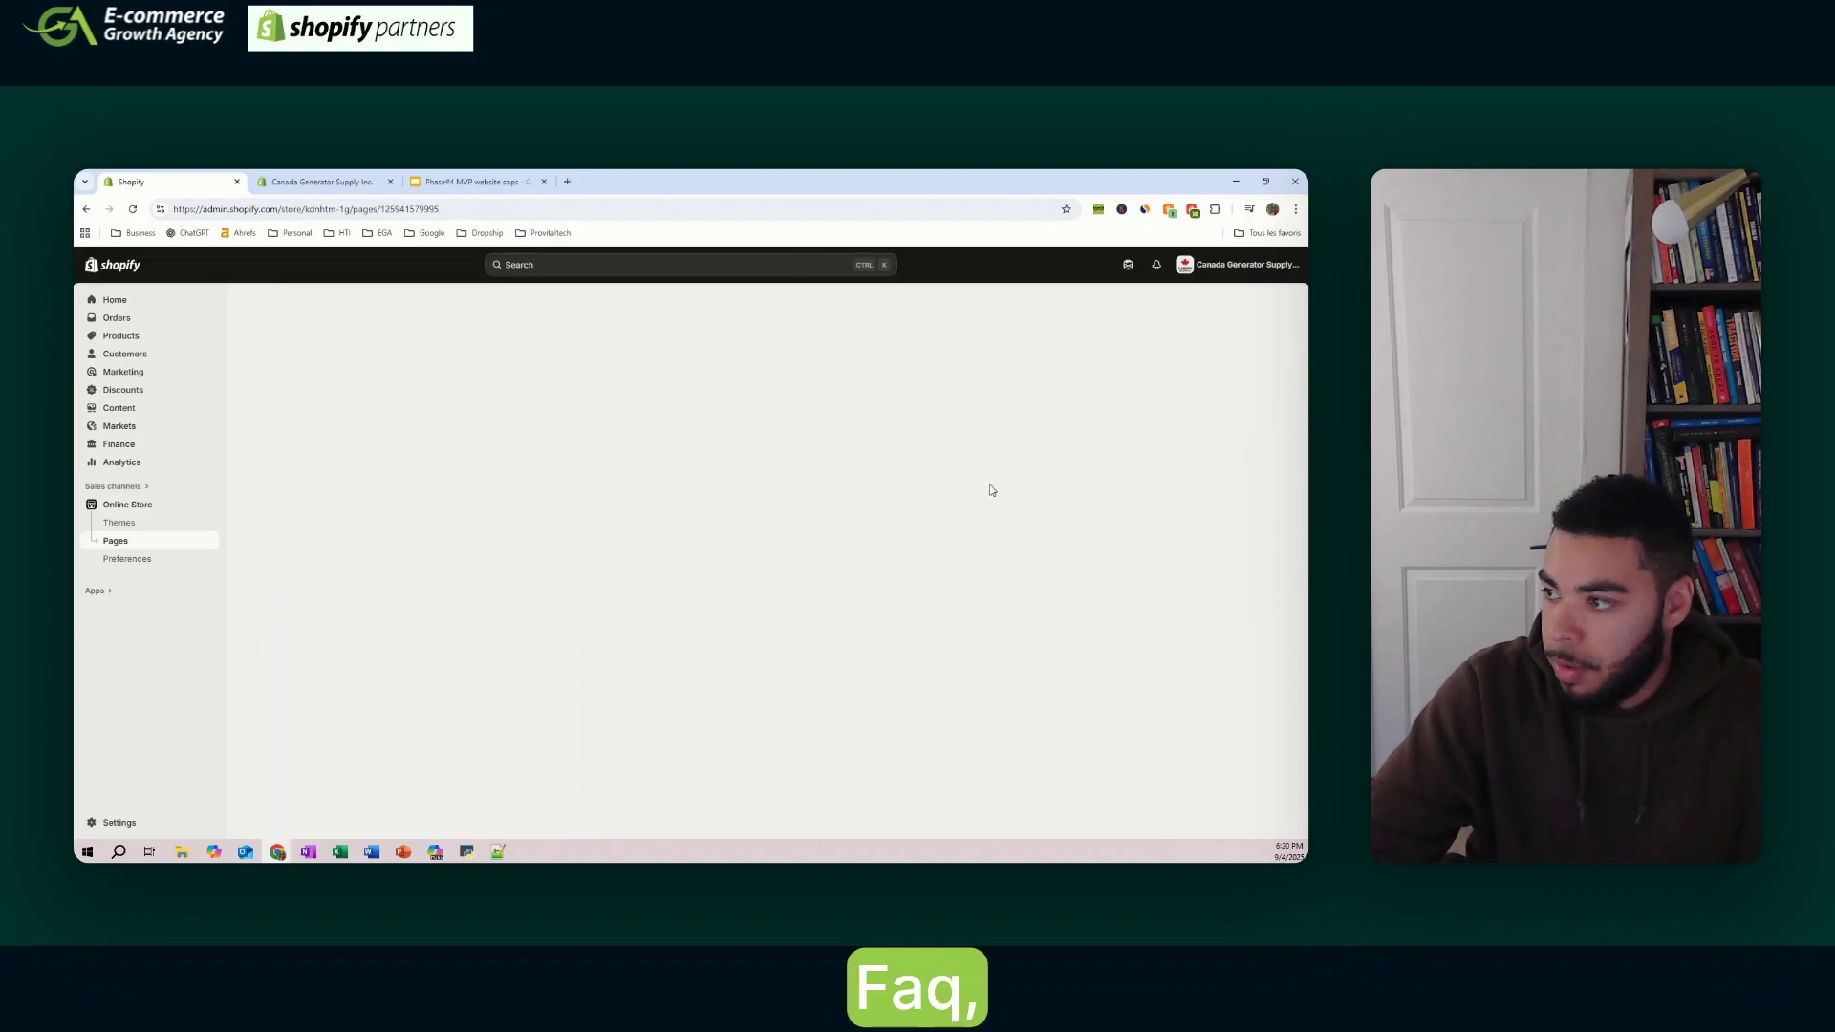
click(1034, 478)
click(956, 542)
click(148, 543)
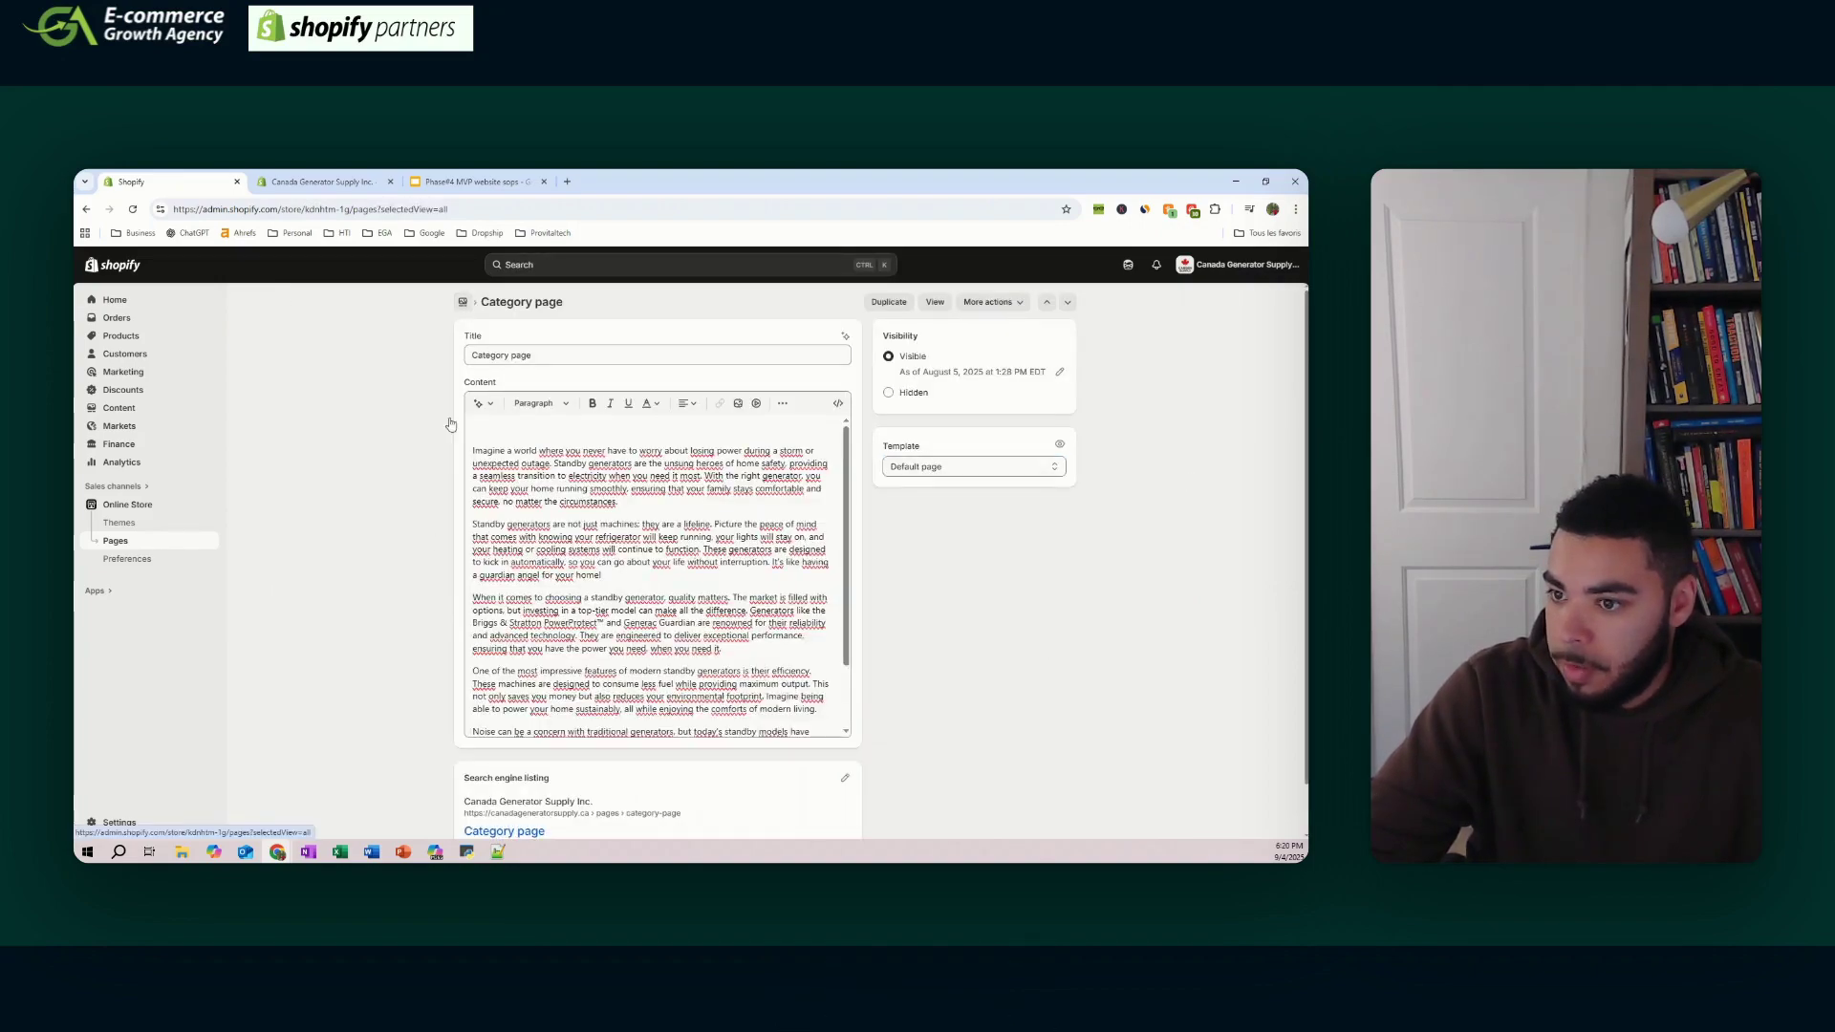
- Confirm the Contact page keeps the contact template
click(462, 302)
click(484, 478)
click(966, 466)
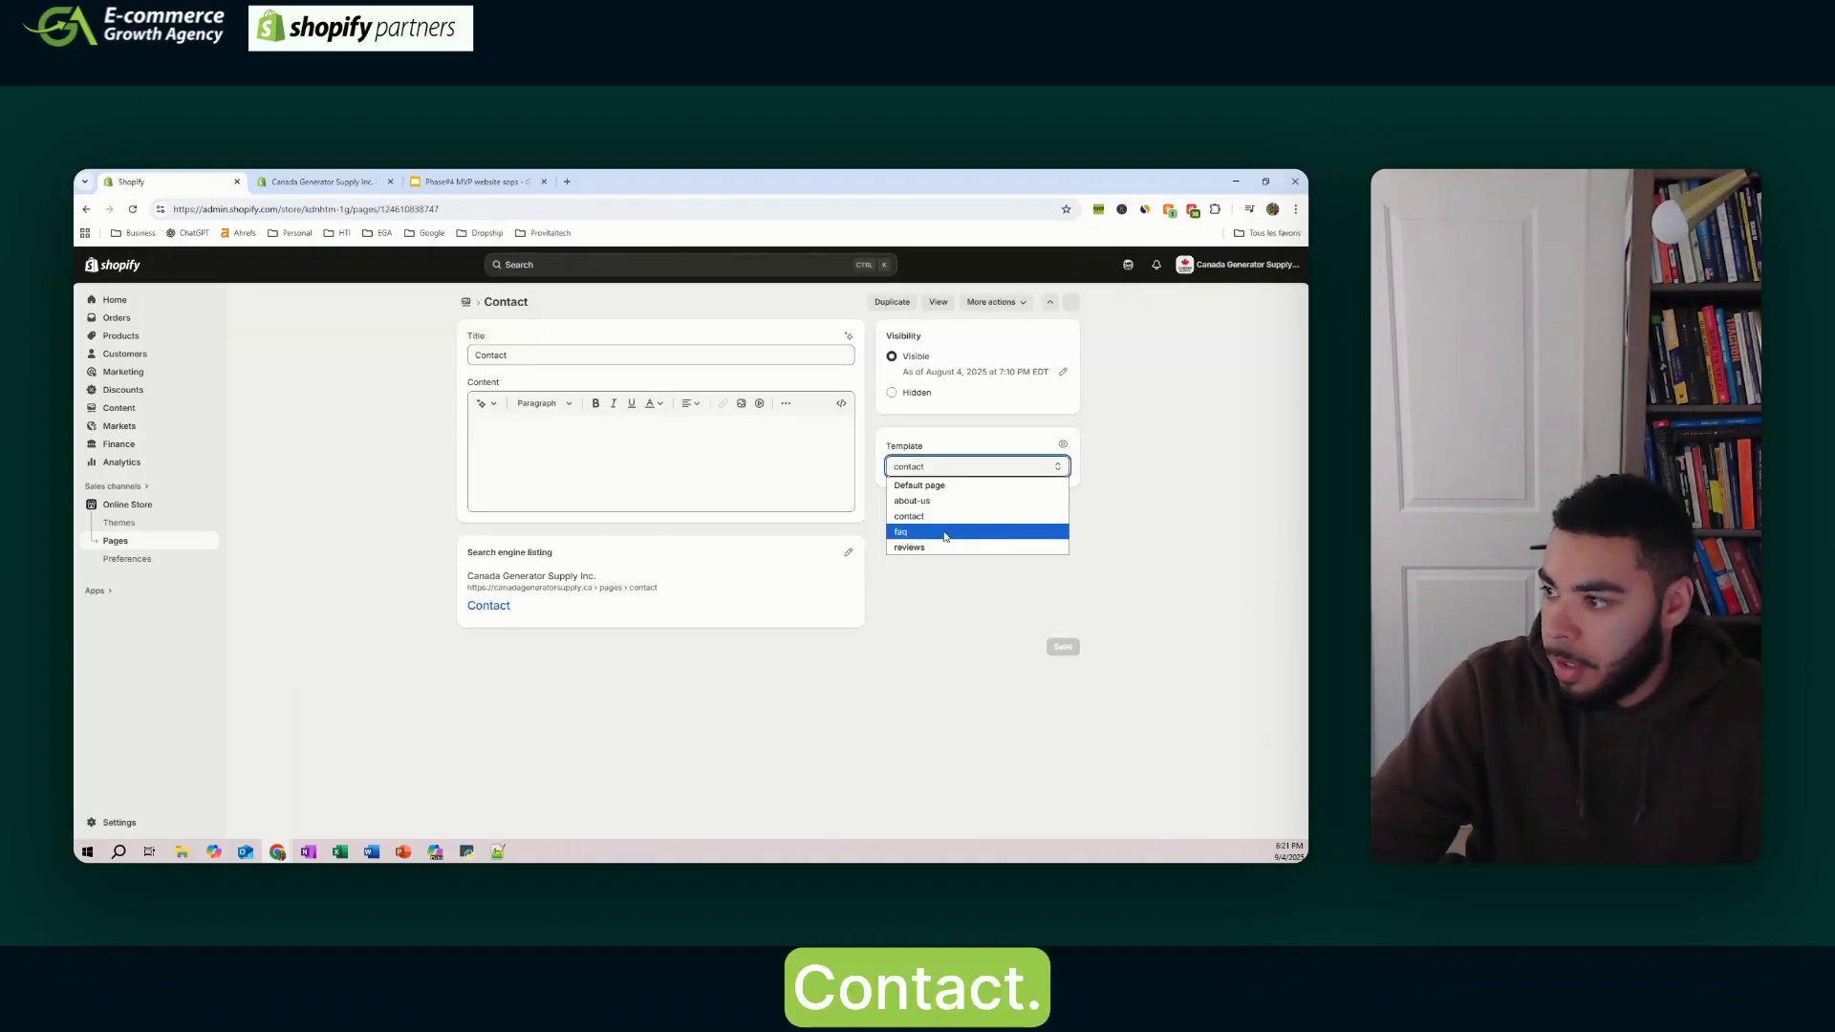
click(1002, 520)
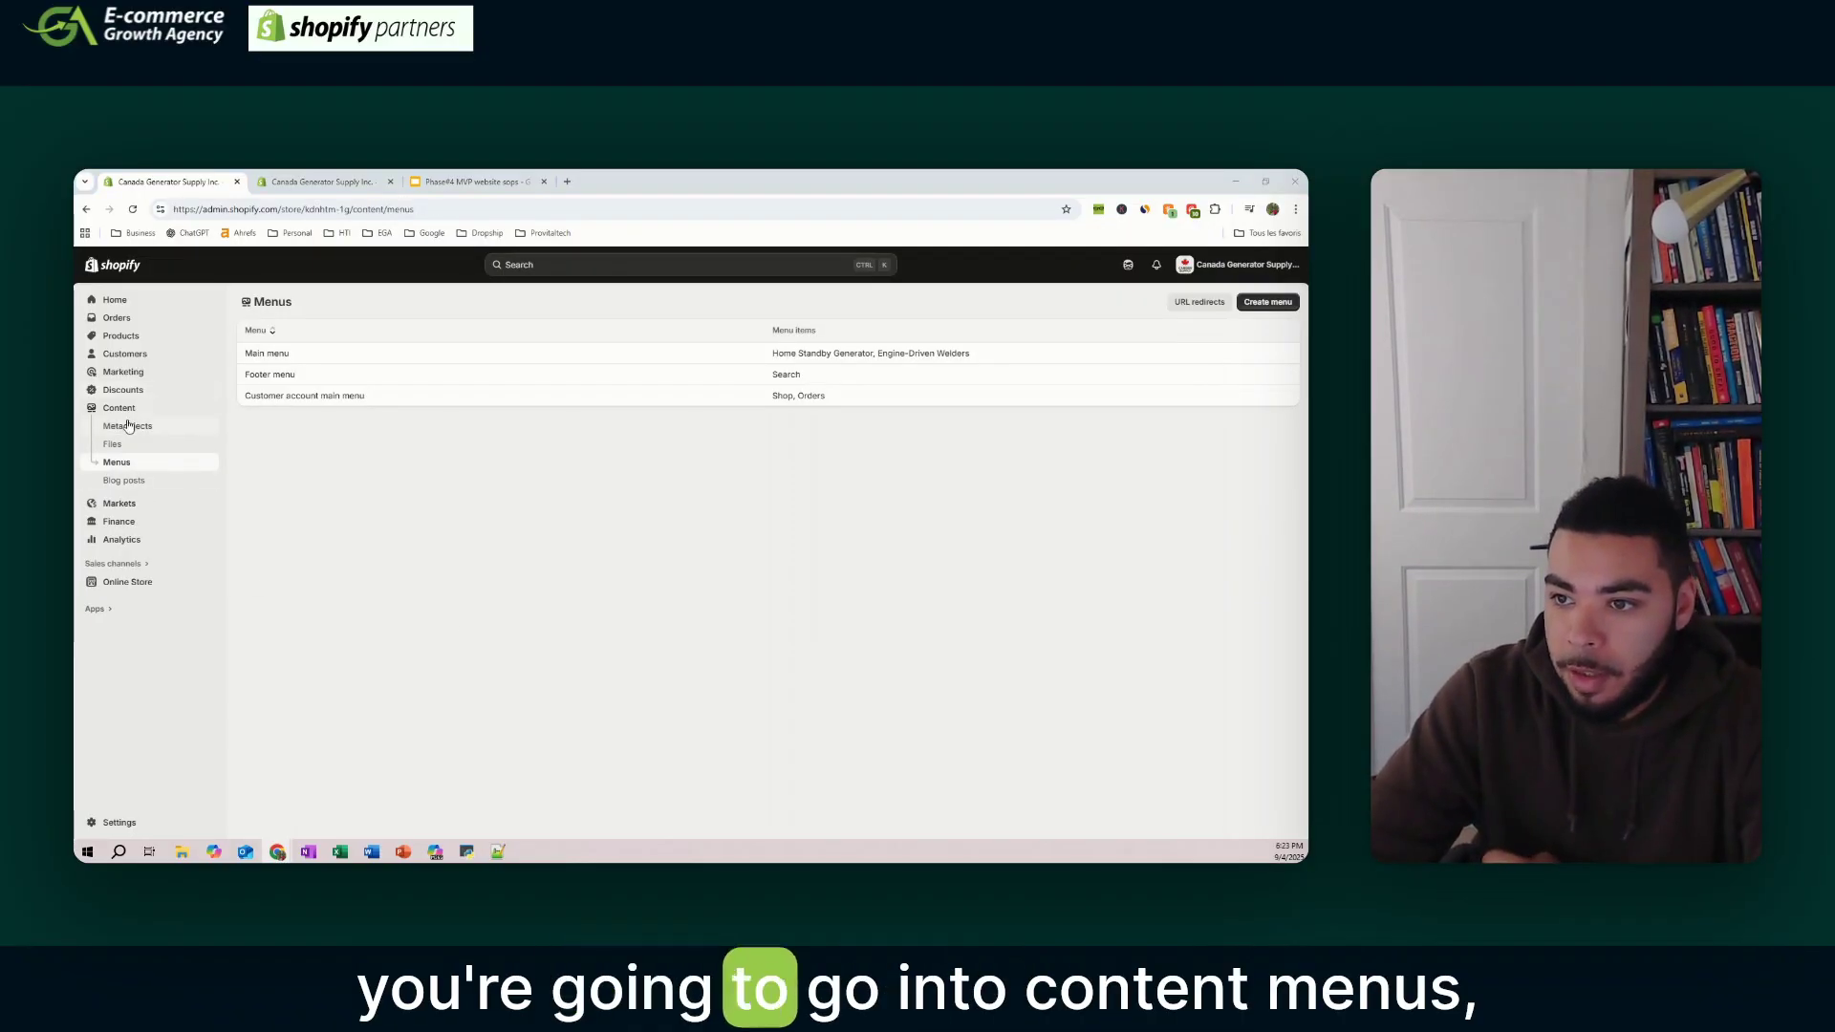
- Relabel the Engine-Driven Welders menu item to About us and link it to the About us page
click(305, 353)
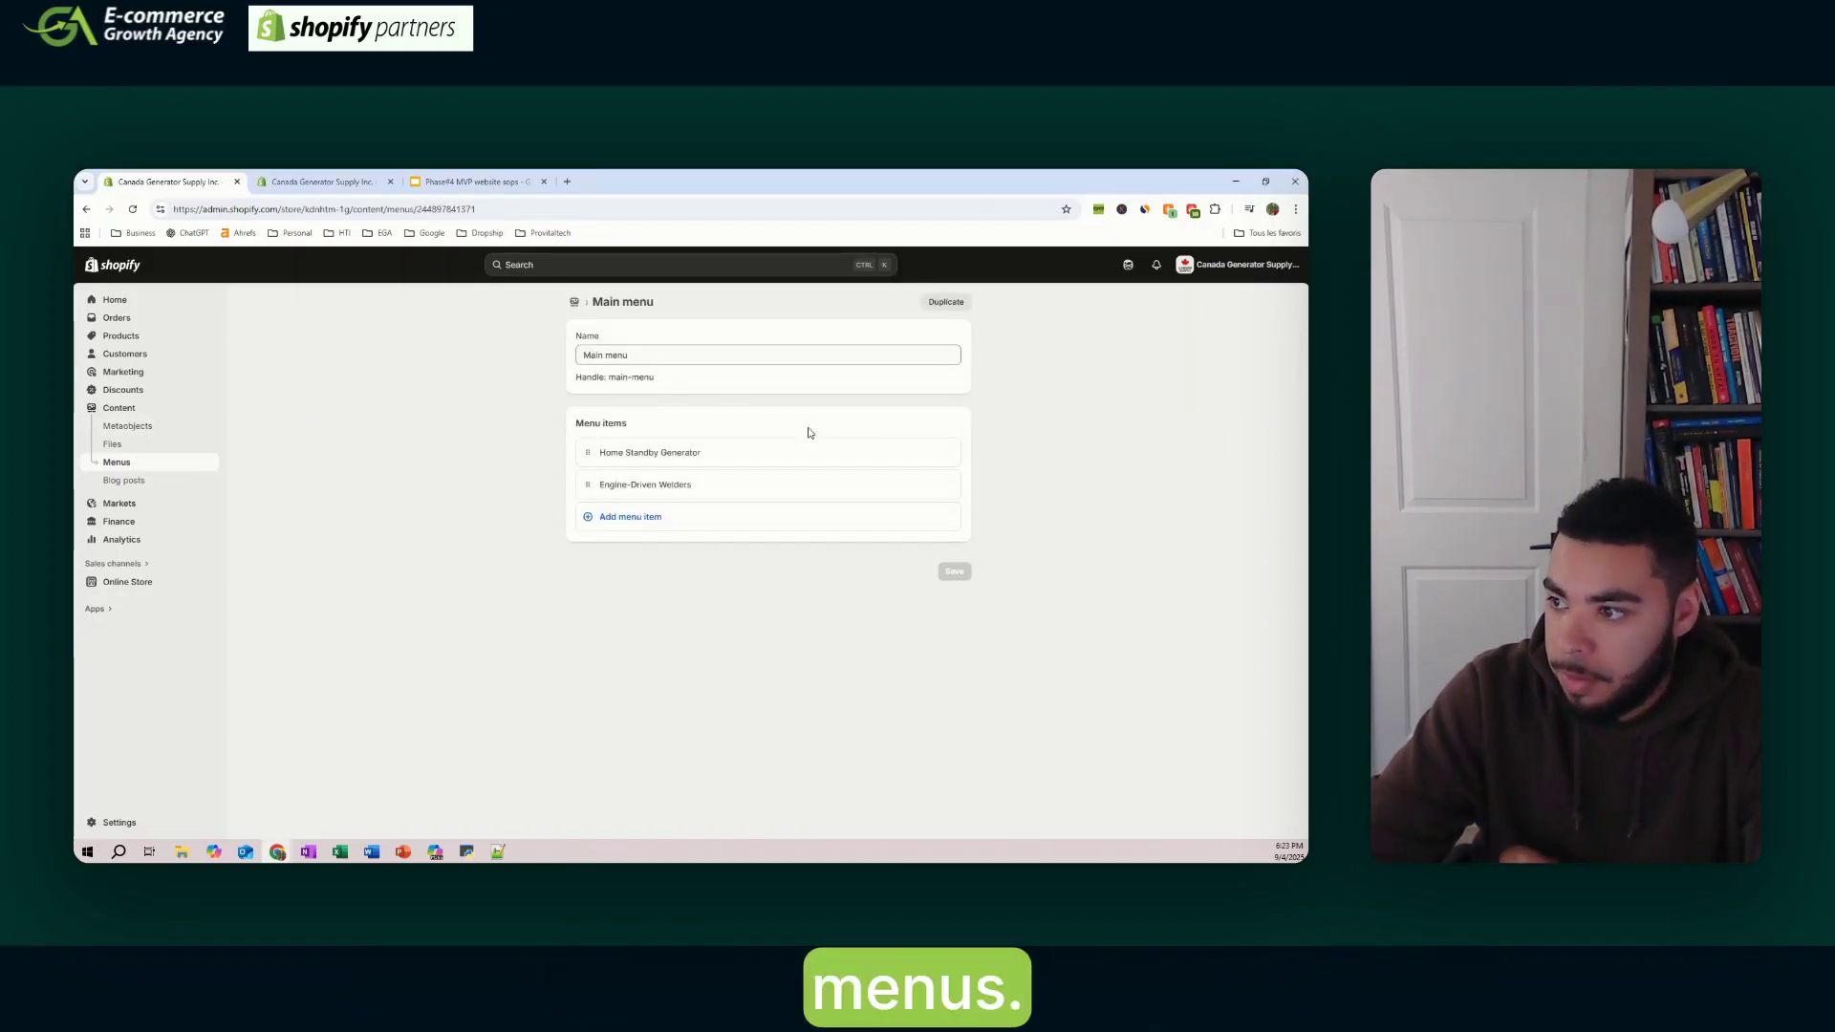
click(923, 453)
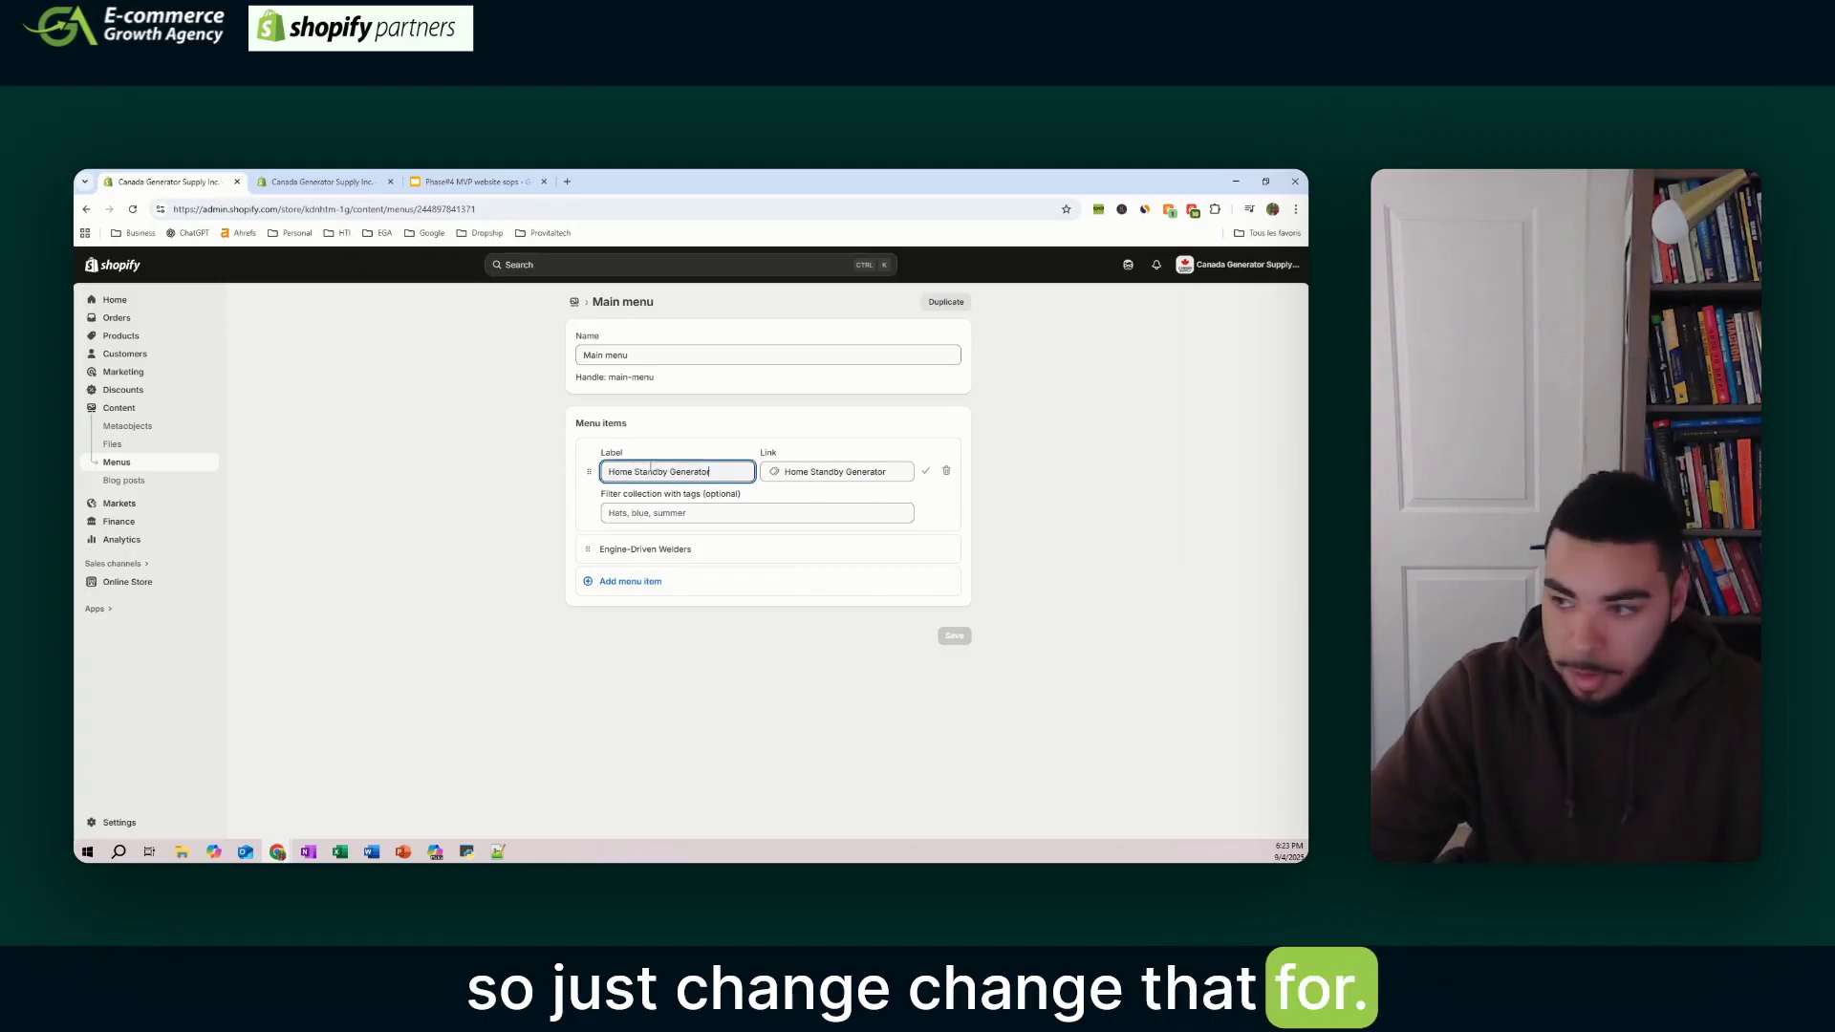
click(708, 556)
click(706, 568)
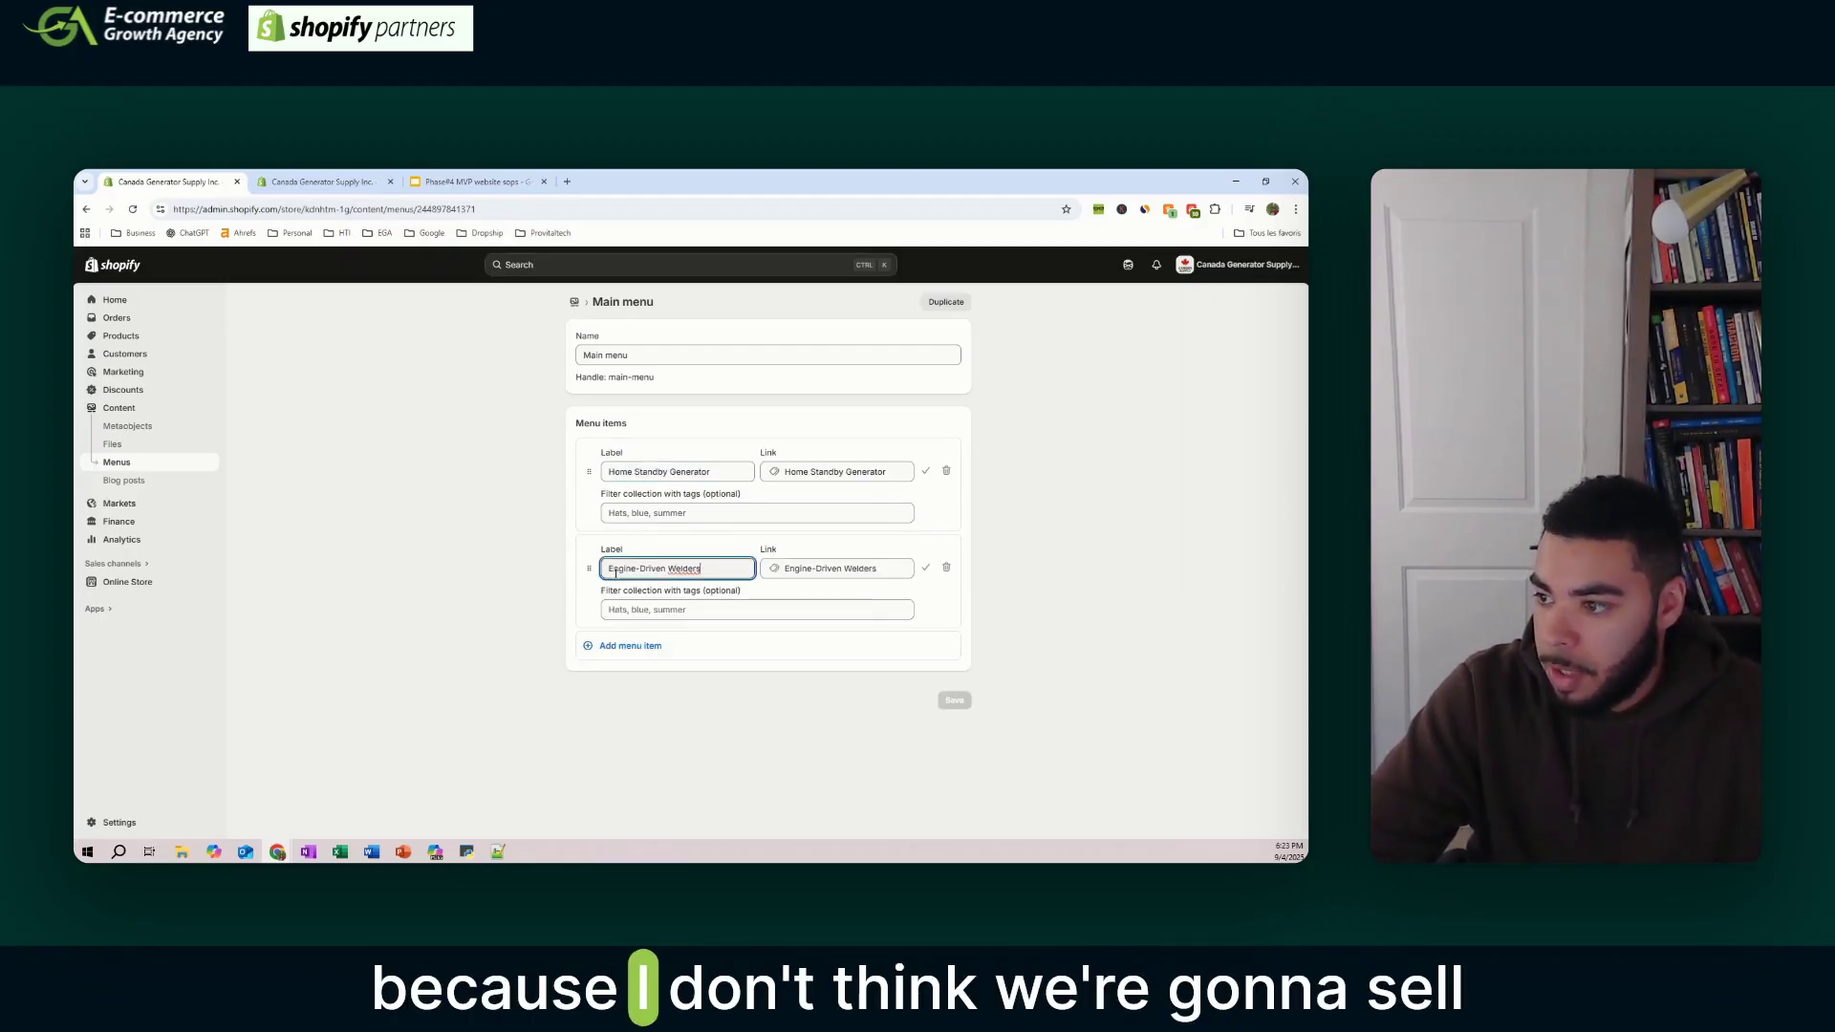
key(BackSpace)
key(BackSpace)
key(BackSpace)
key(BackSpace)
key(BackSpace)
key(BackSpace)
key(BackSpace)
key(BackSpace)
key(BackSpace)
key(BackSpace)
key(BackSpace)
key(BackSpace)
key(BackSpace)
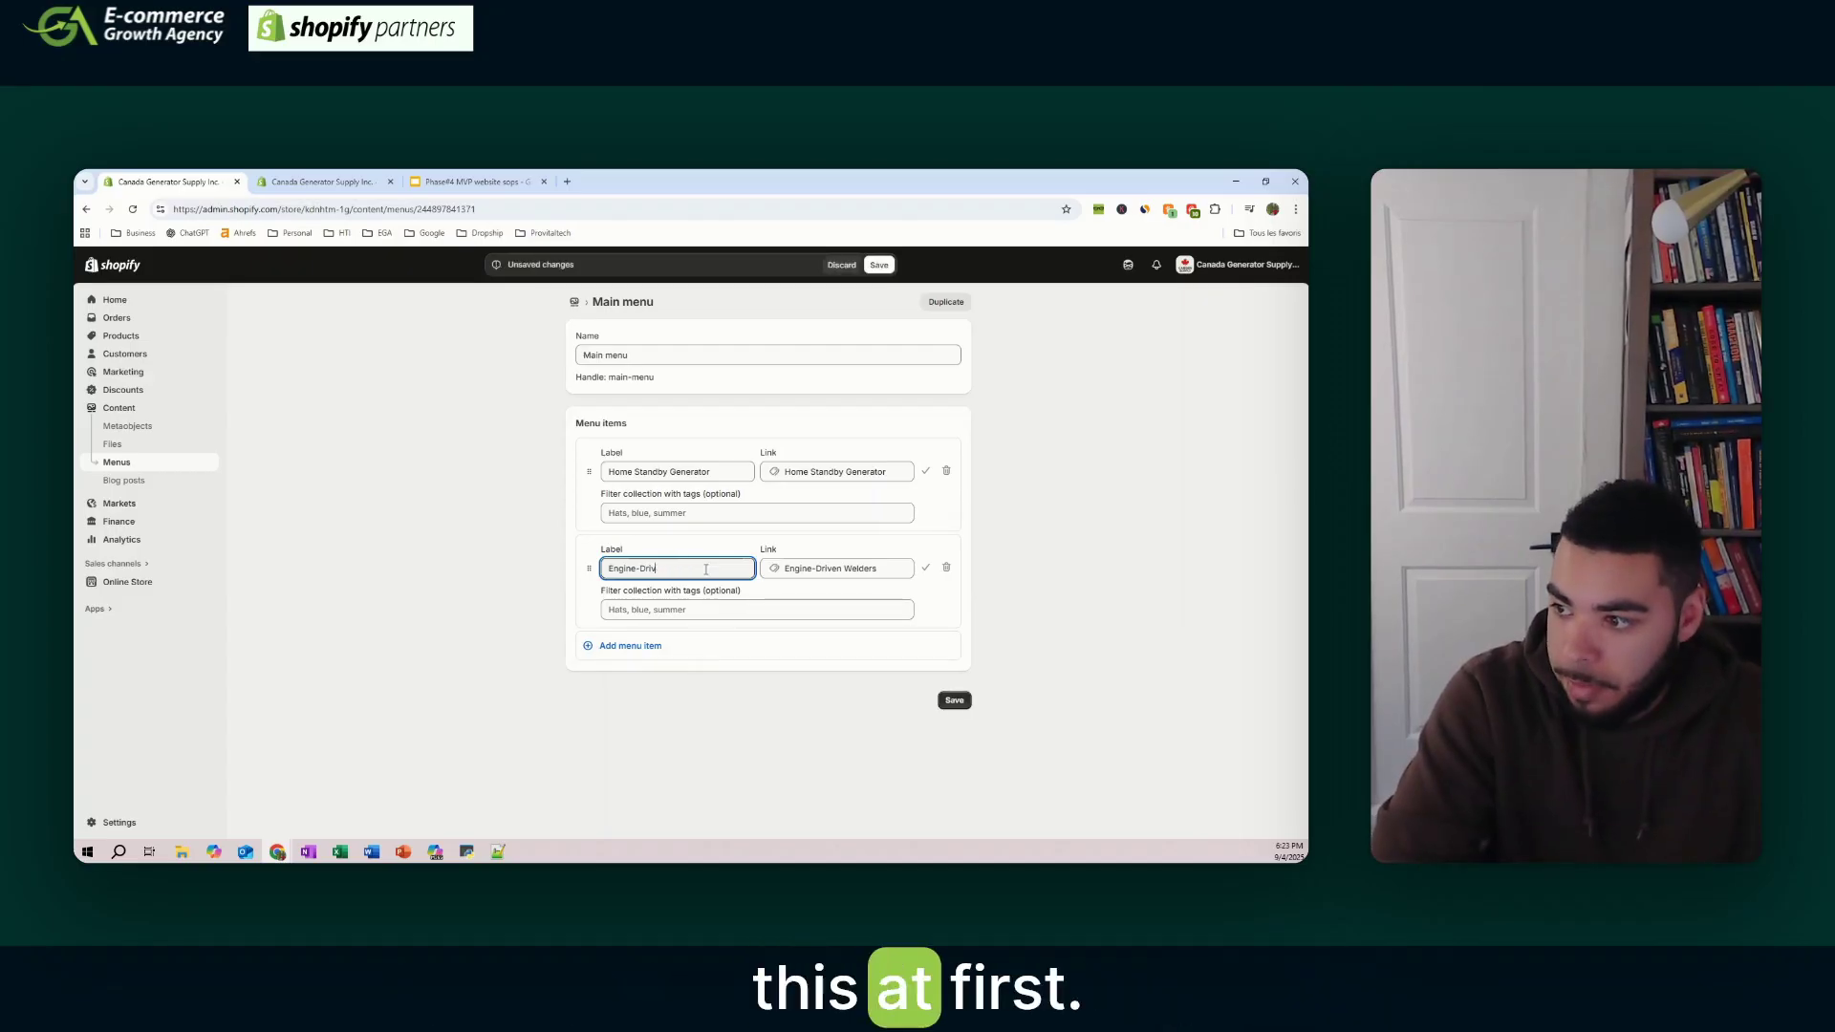
key(BackSpace)
key(BackSpace)
key(BackSpace)
key(BackSpace)
key(BackSpace)
key(BackSpace)
key(BackSpace)
key(BackSpace)
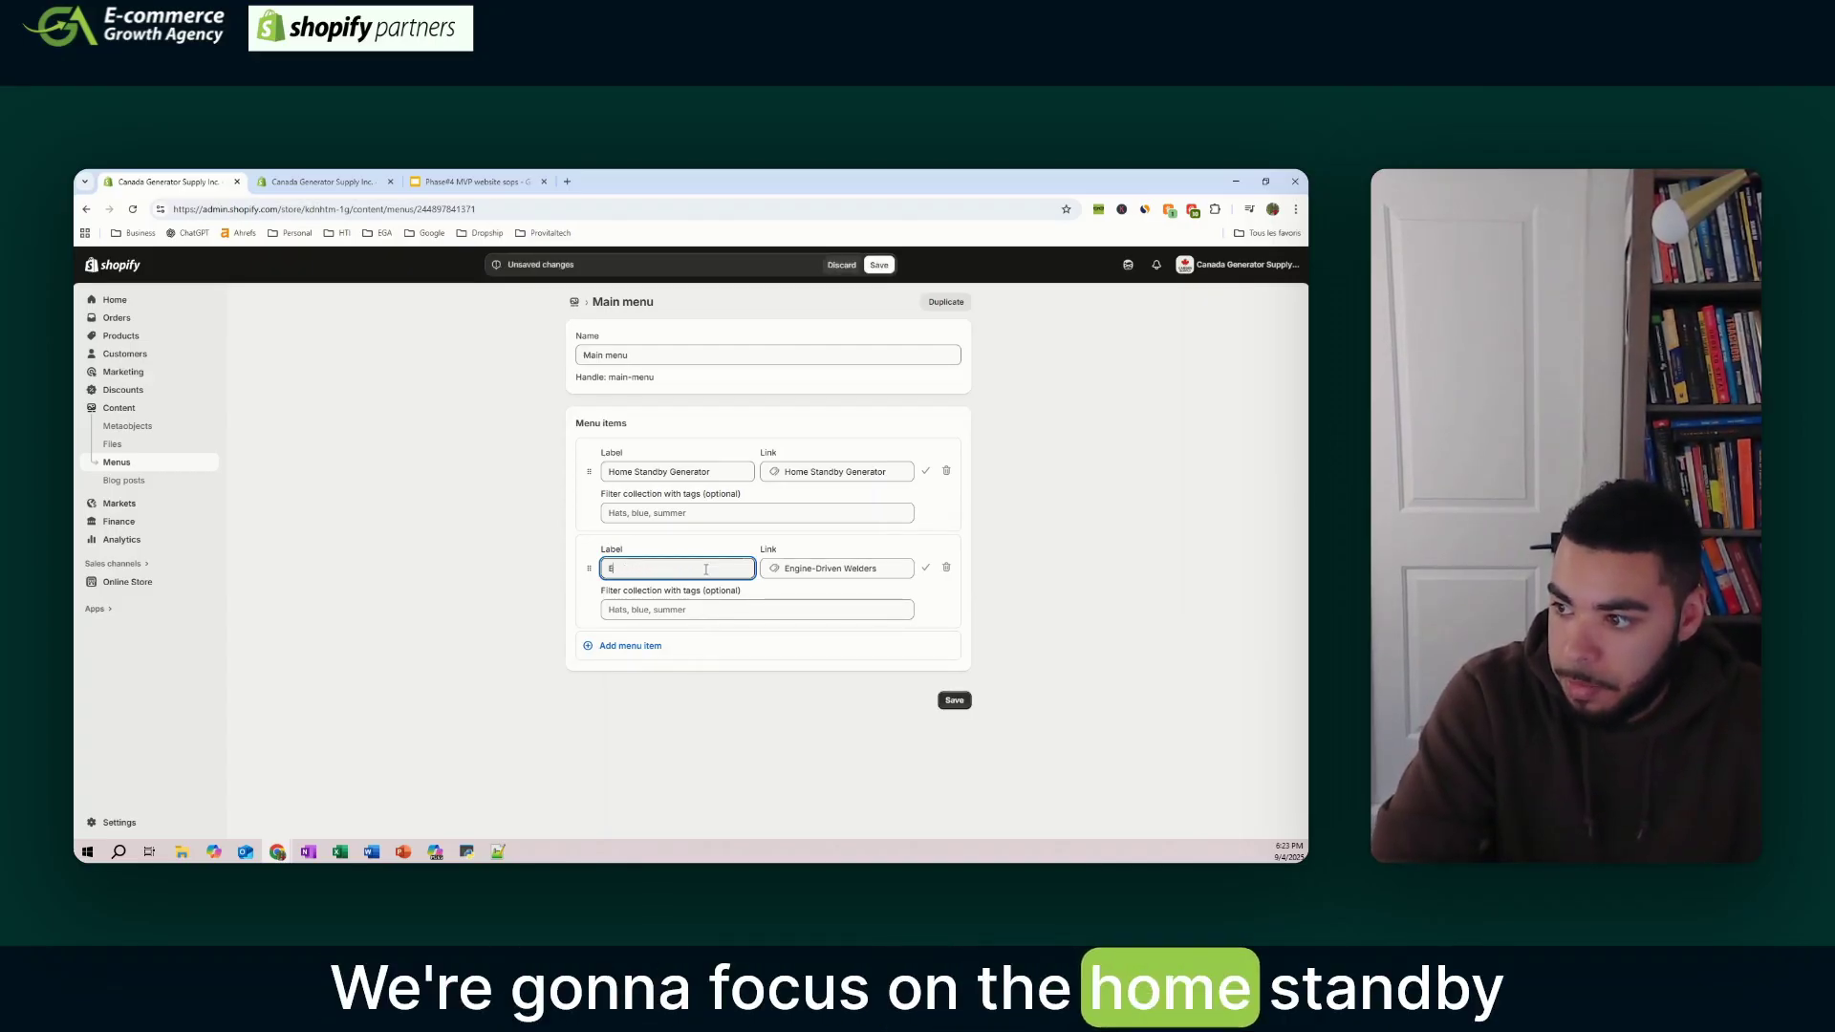
click(452, 184)
click(181, 181)
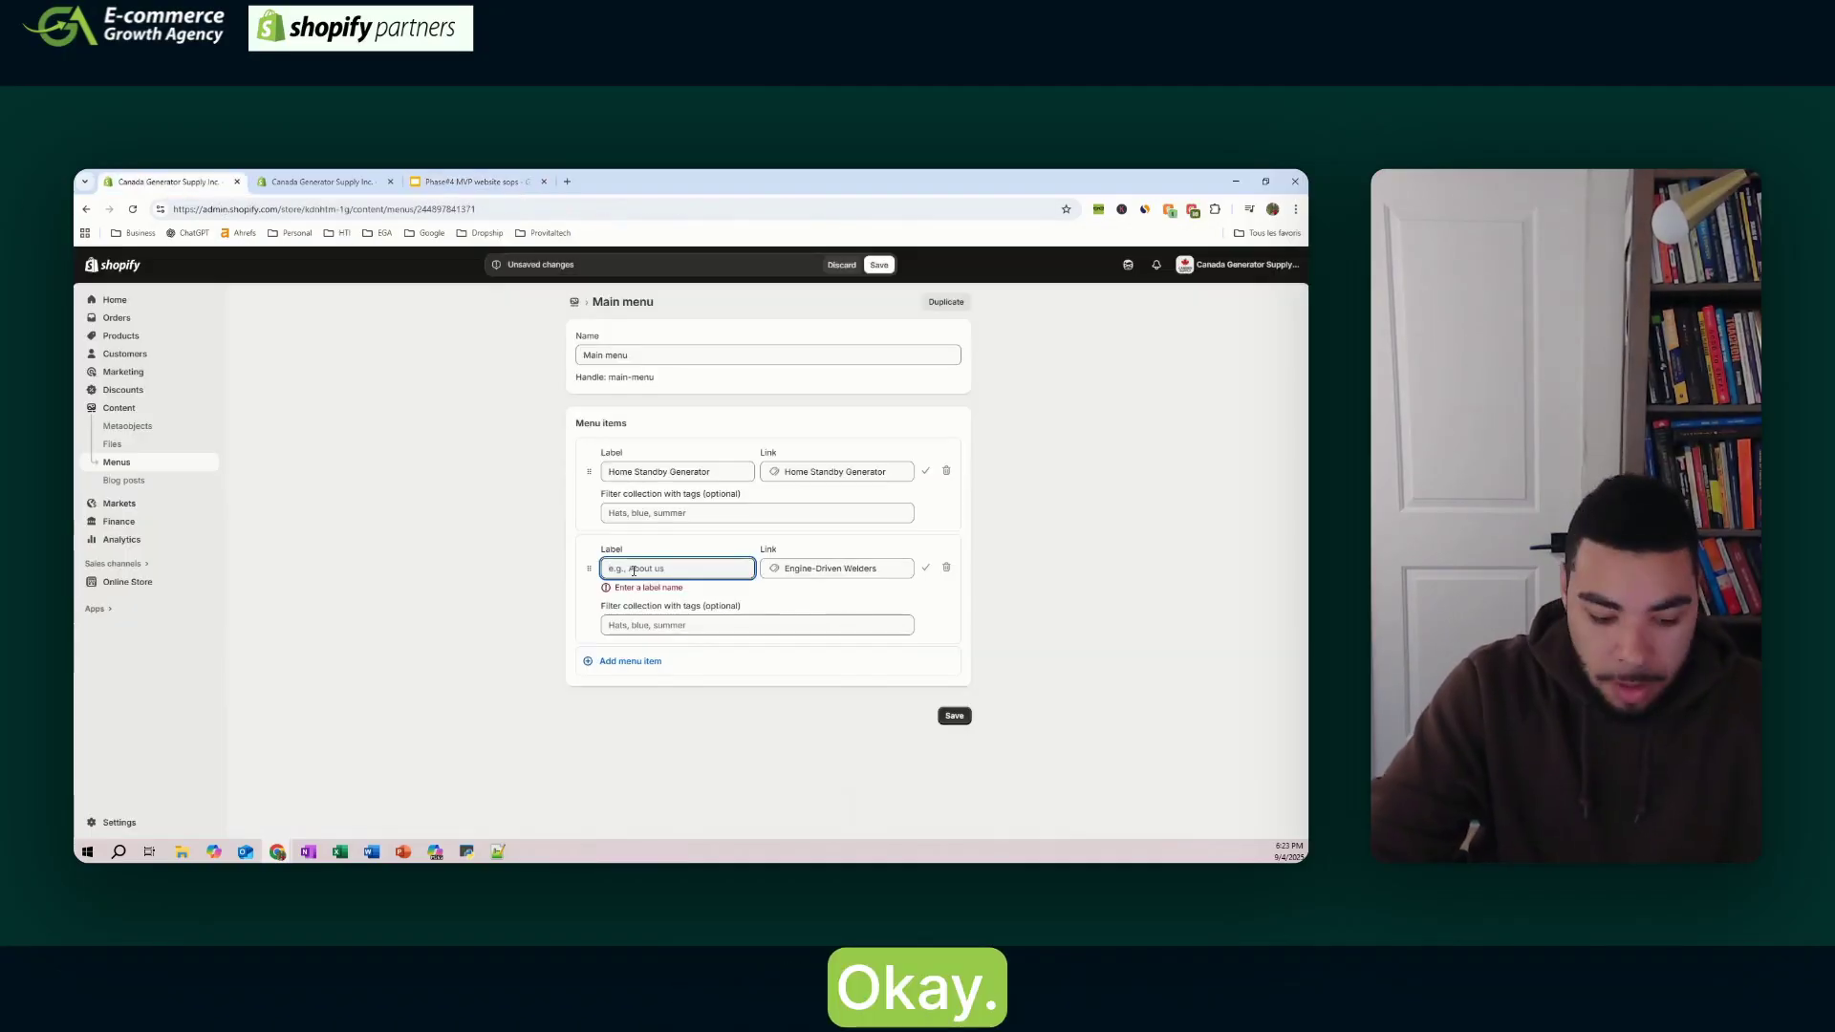
text(About us)
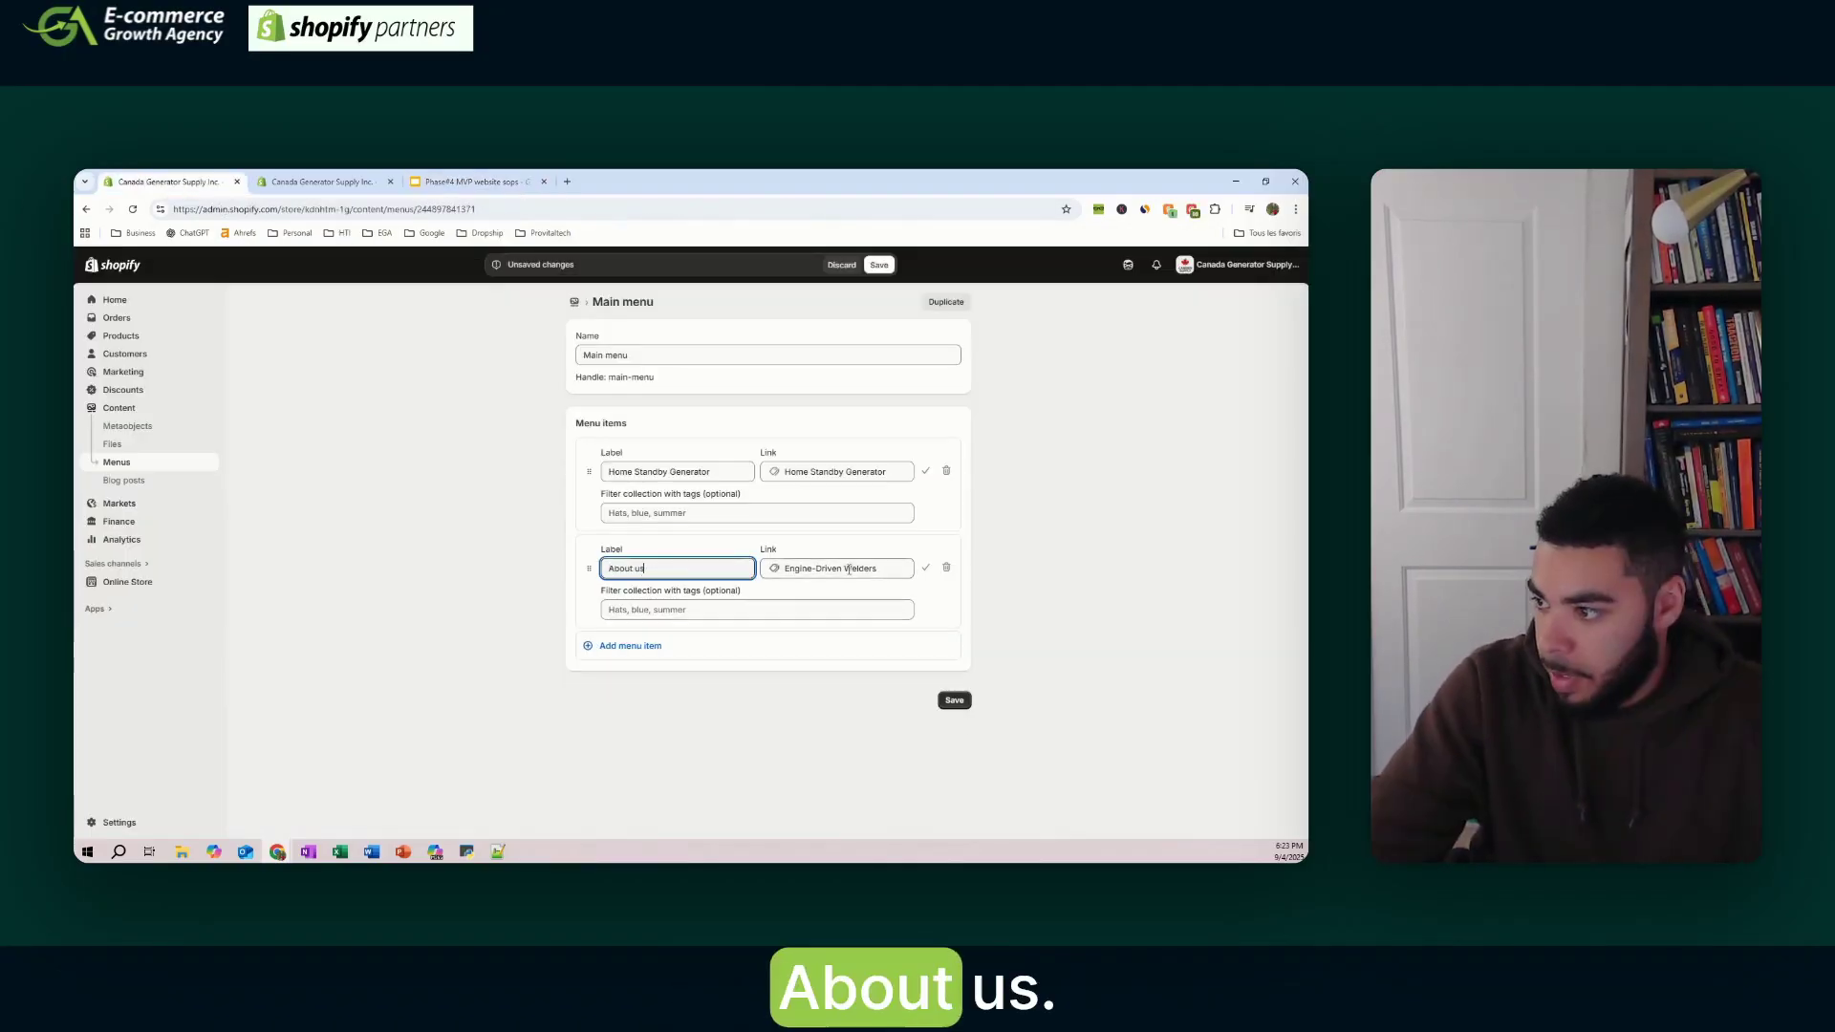
click(856, 569)
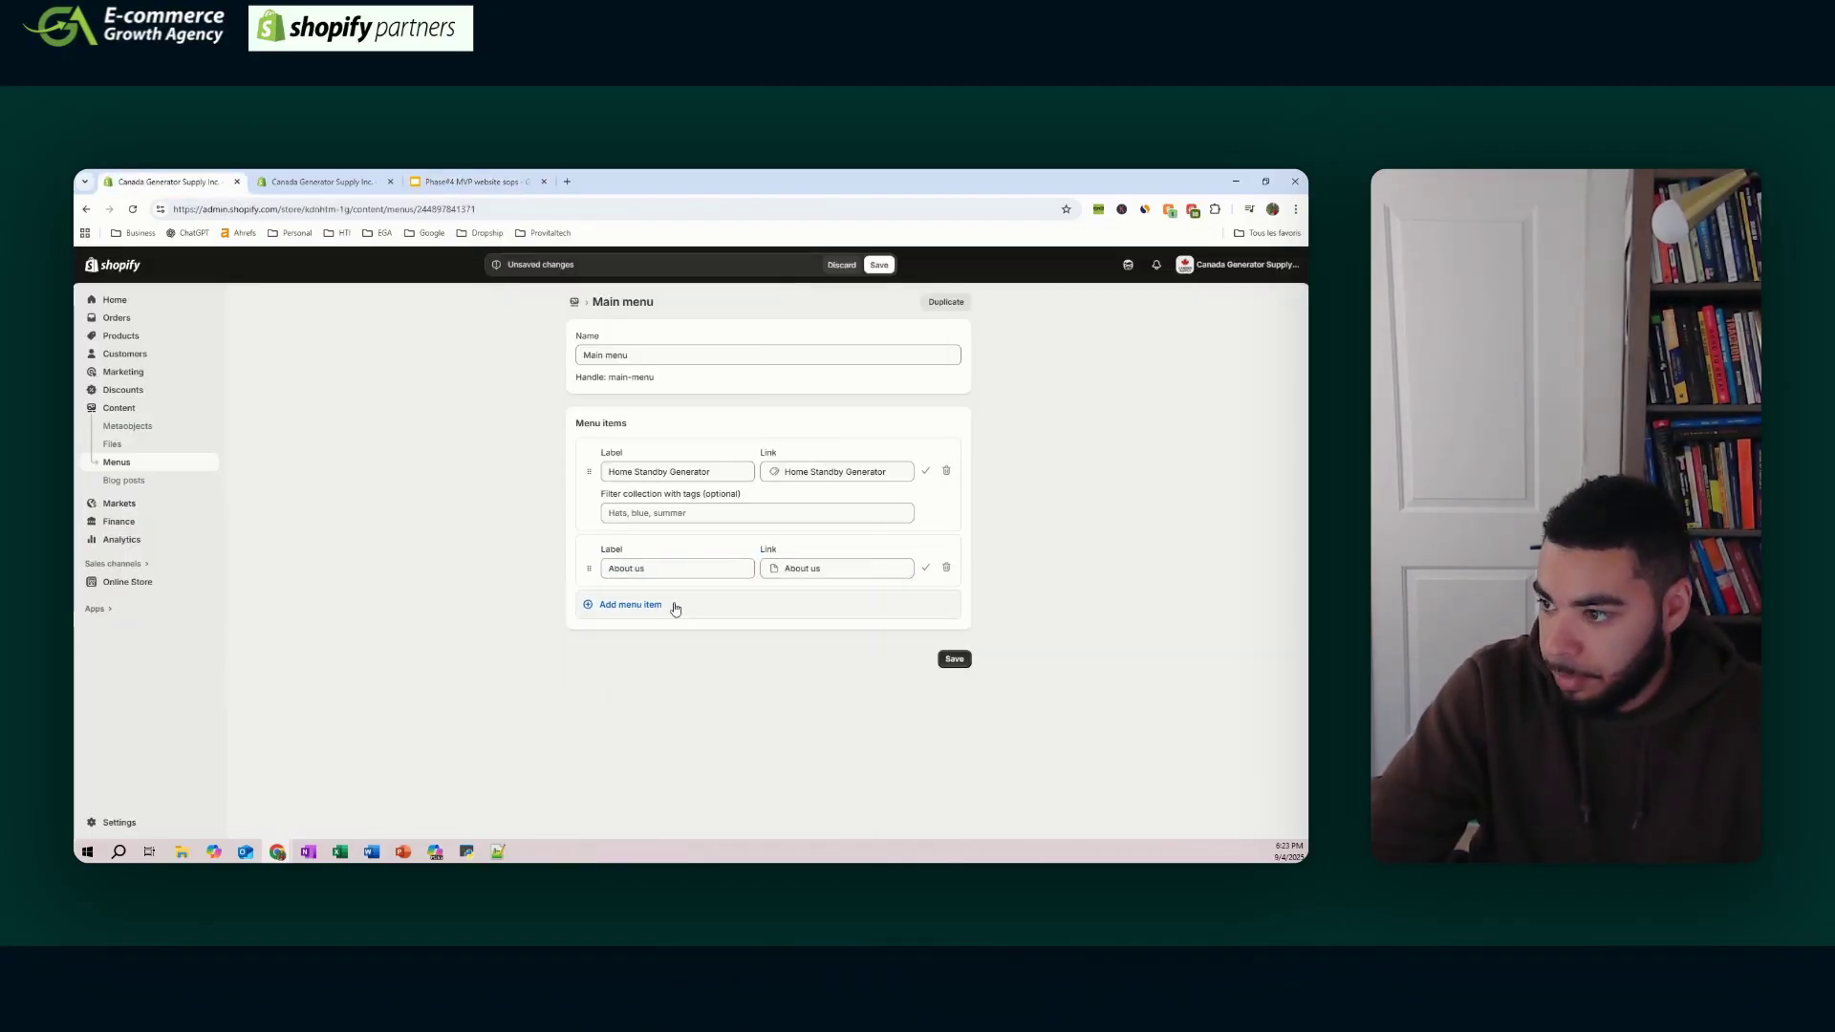
click(676, 605)
- Add FAQ, Reviews and Contact us items to the Main menu with their page links
click(451, 177)
click(167, 182)
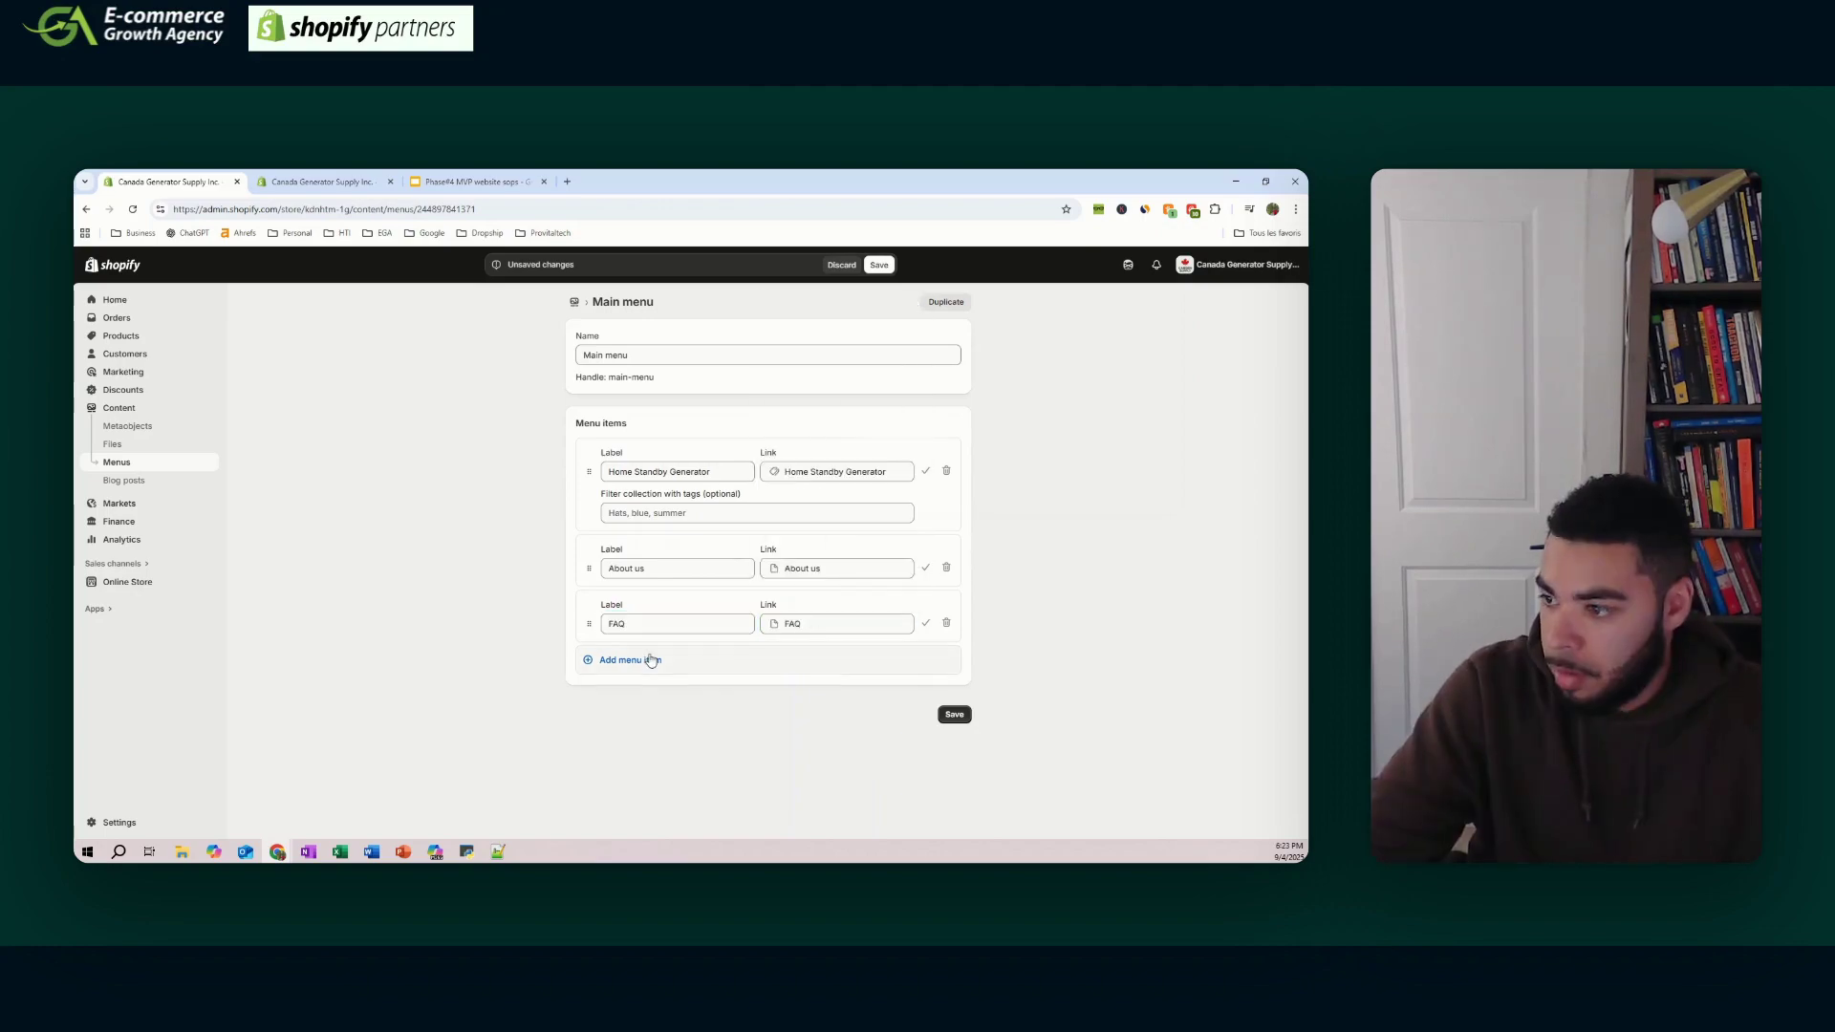
click(630, 660)
text(rEVIEWS)
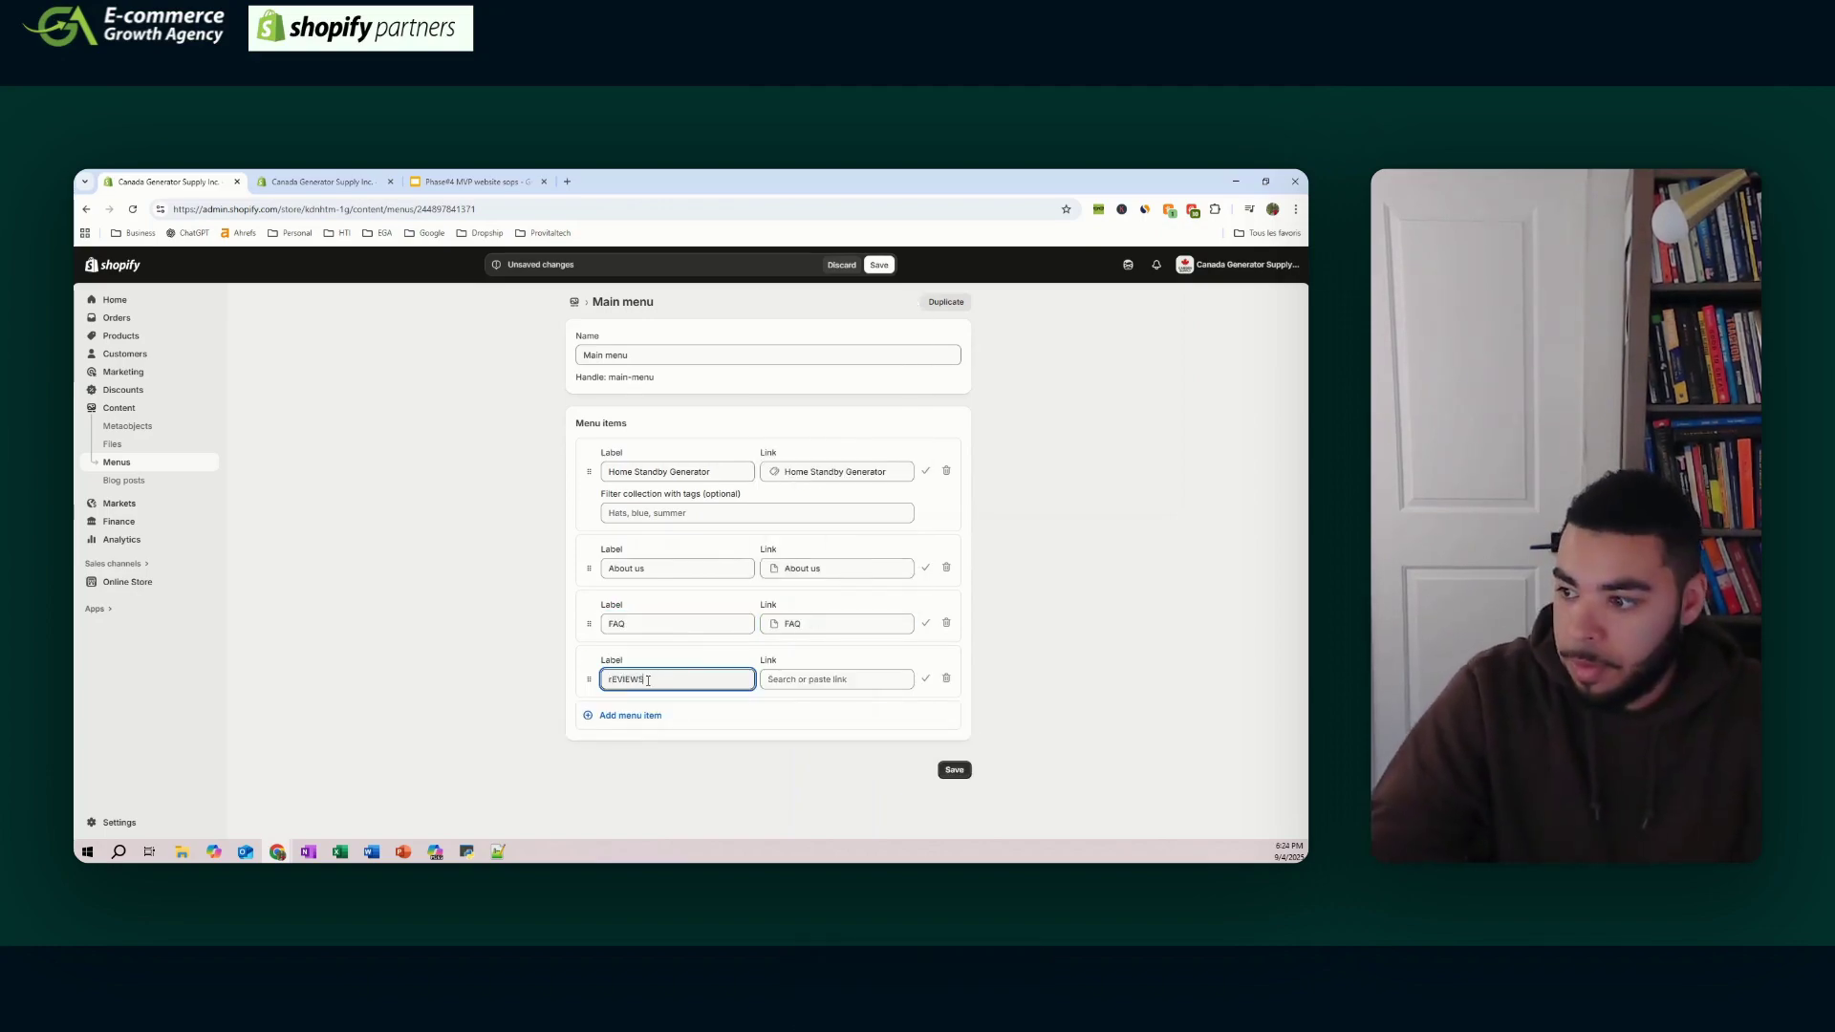
click(837, 679)
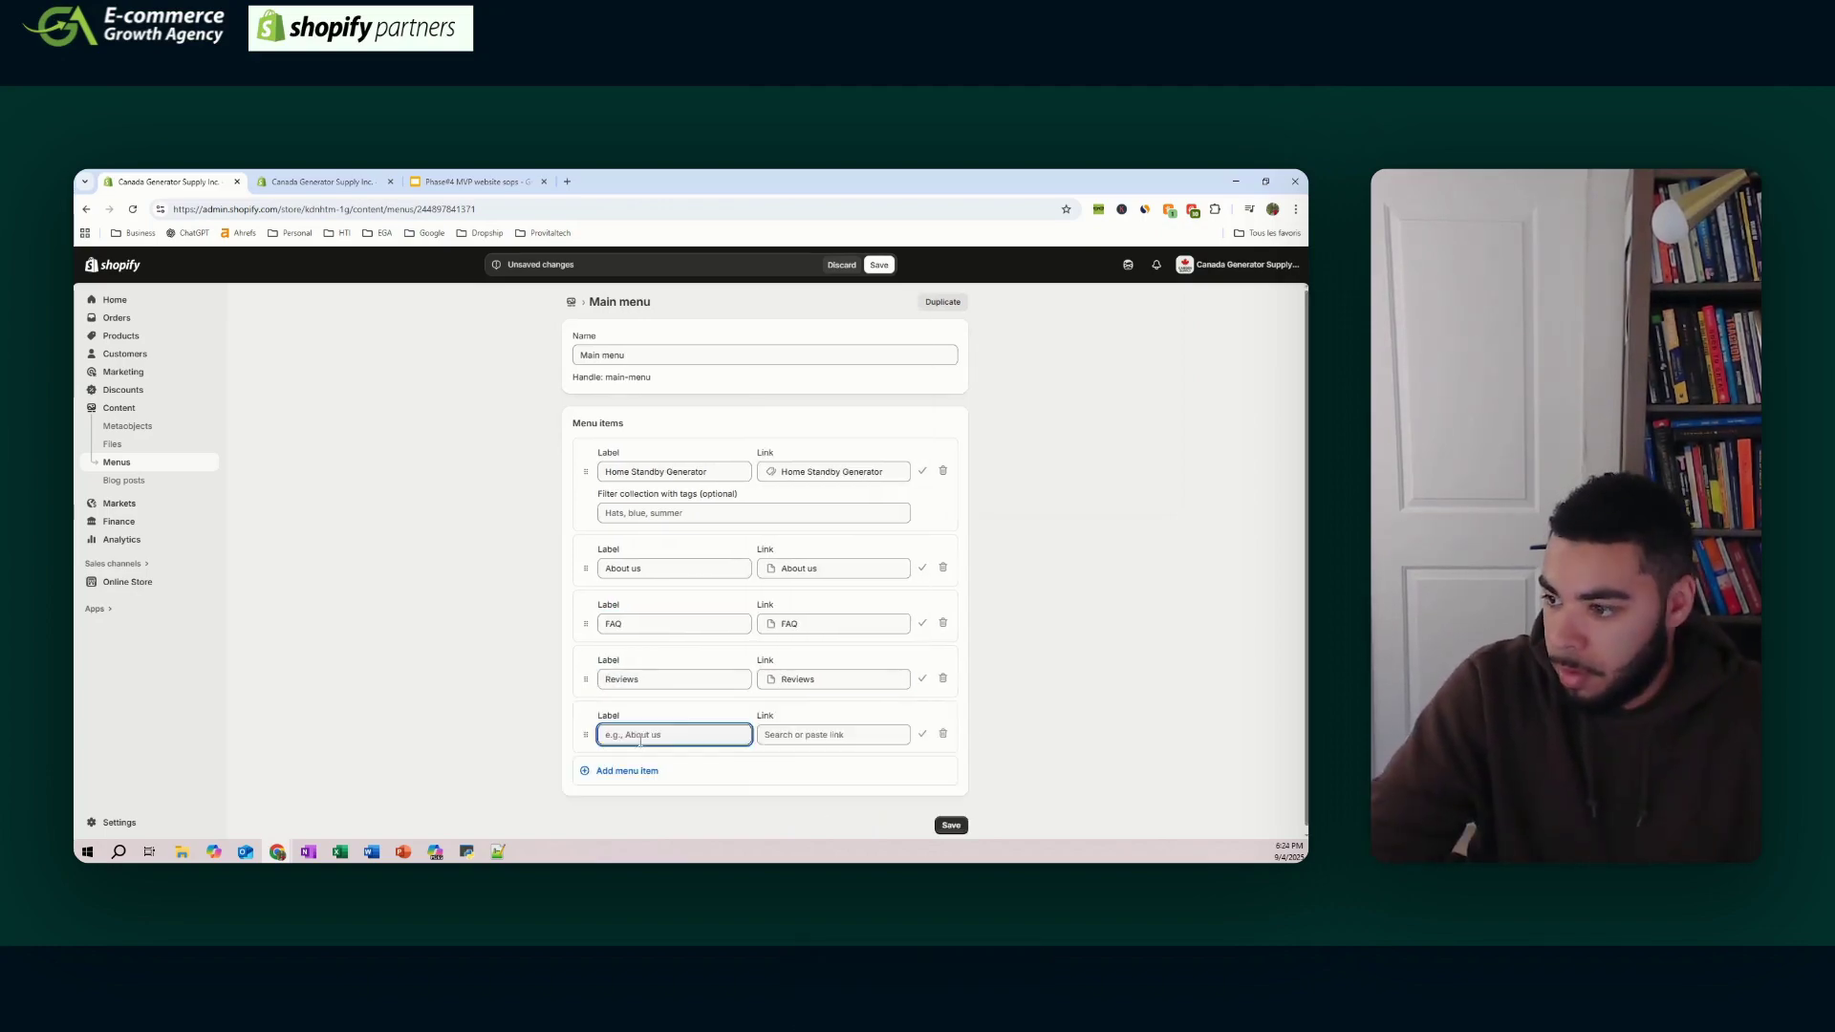
click(640, 740)
text(Contact us)
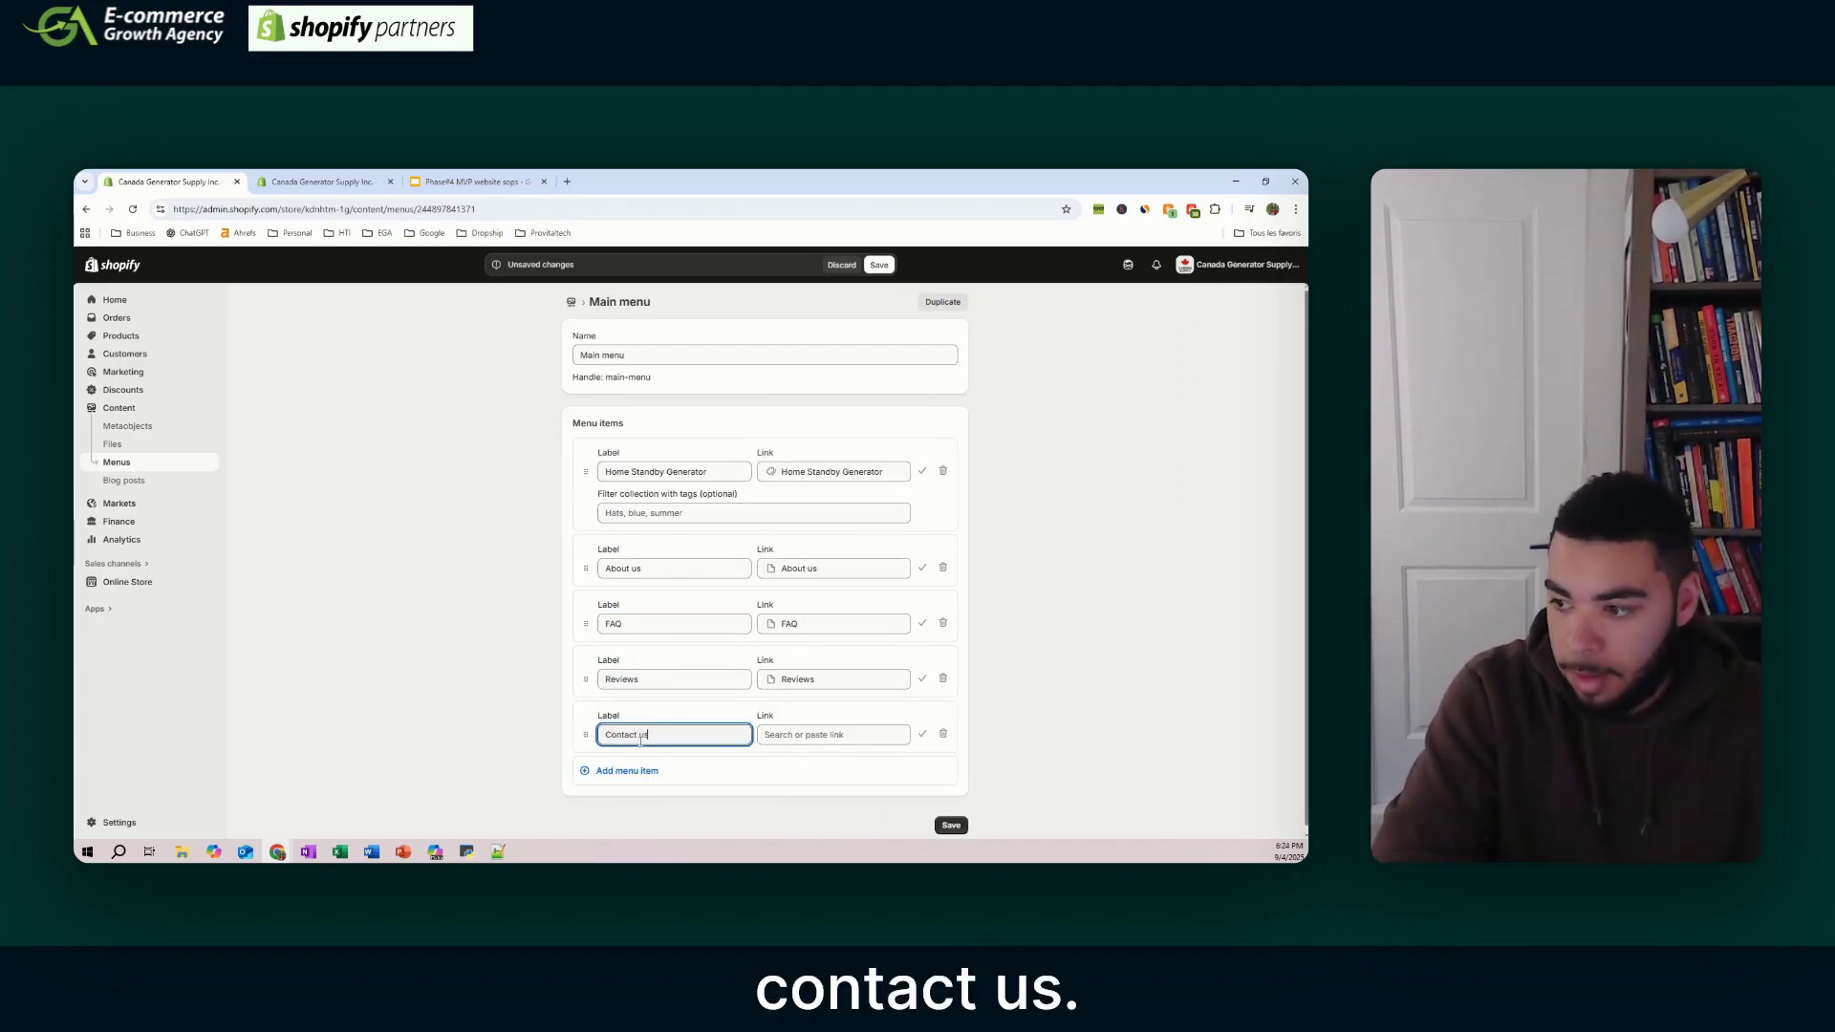
click(789, 605)
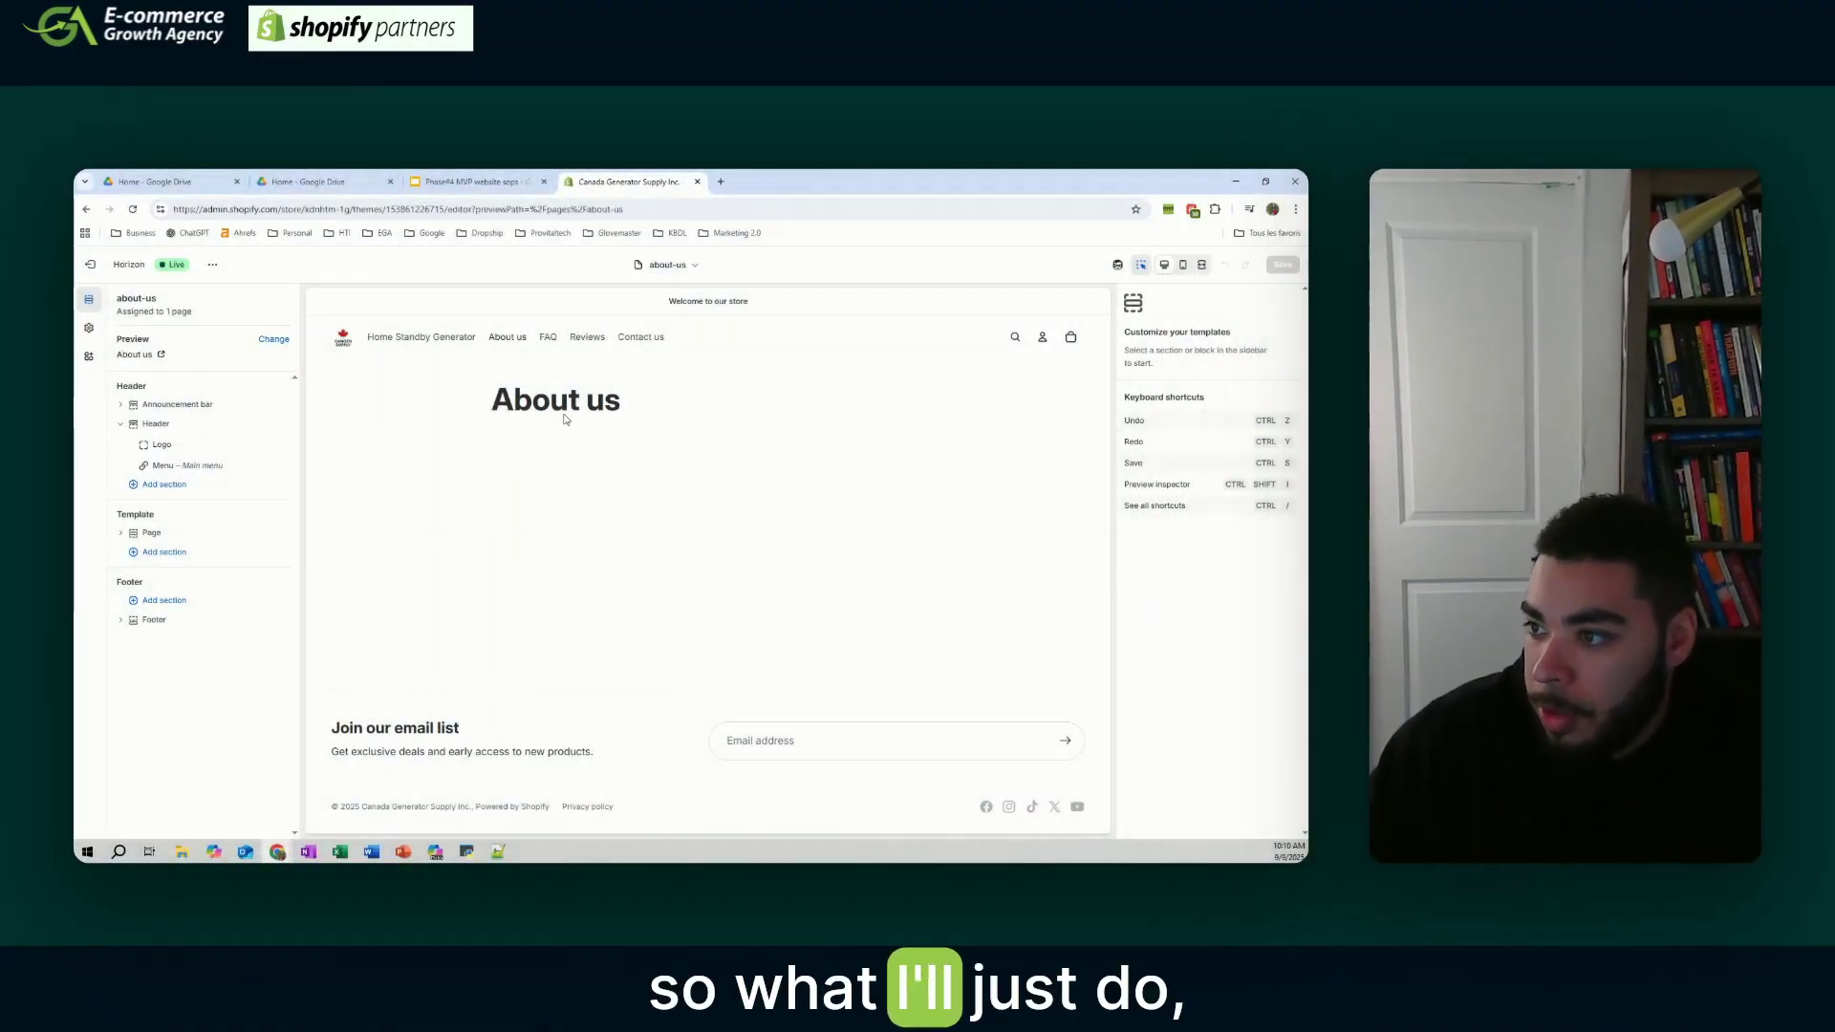
- On the about-us template, insert a Hero section, then a Rich text section below it
click(523, 343)
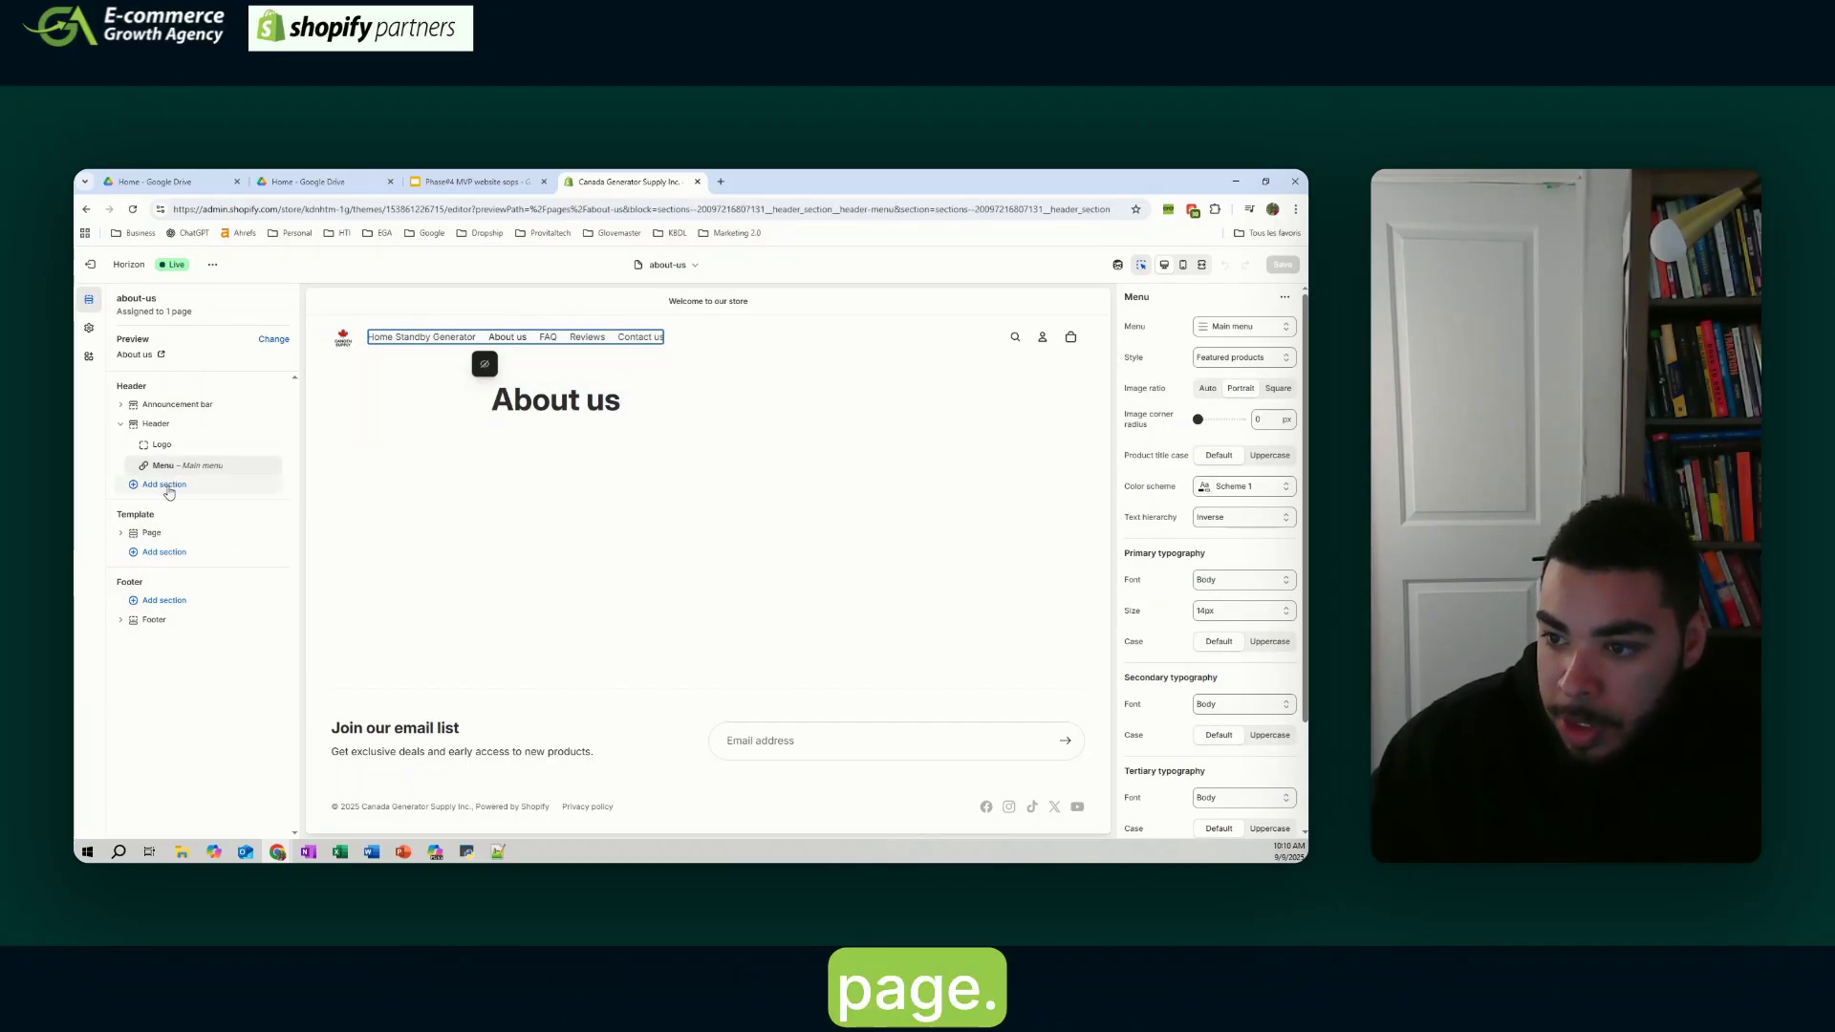
click(176, 555)
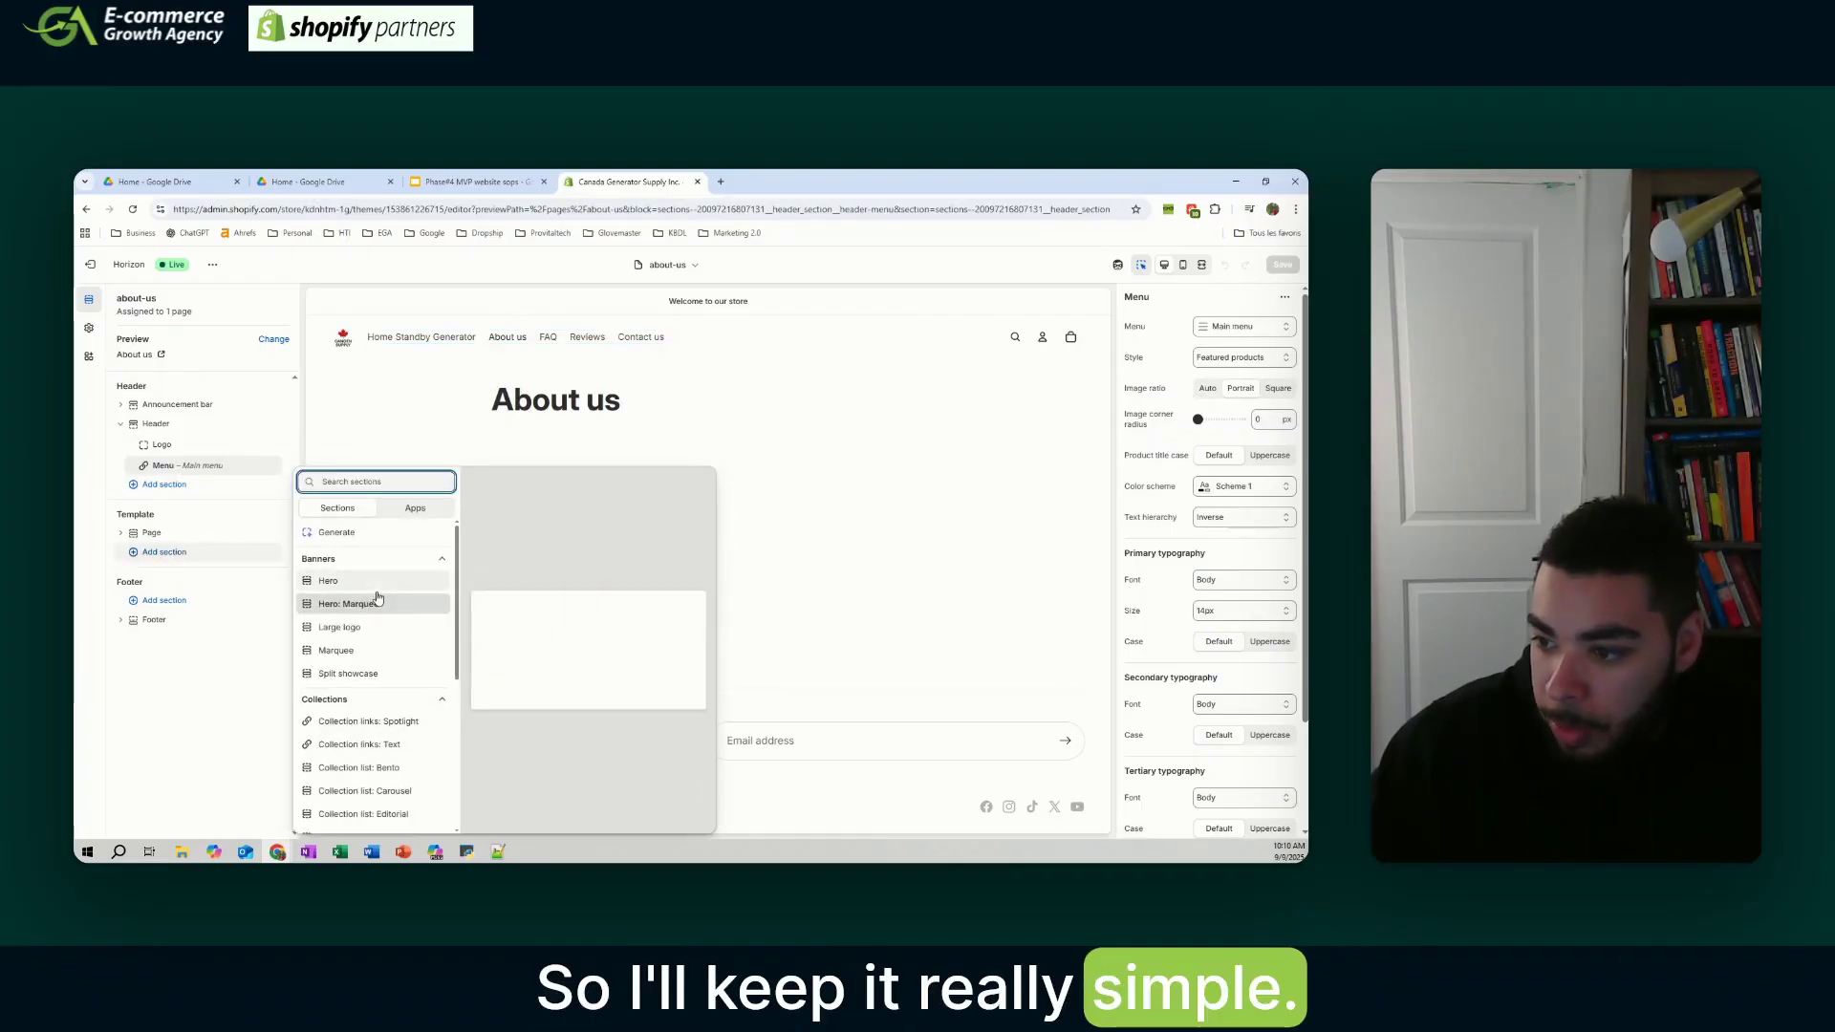
click(374, 585)
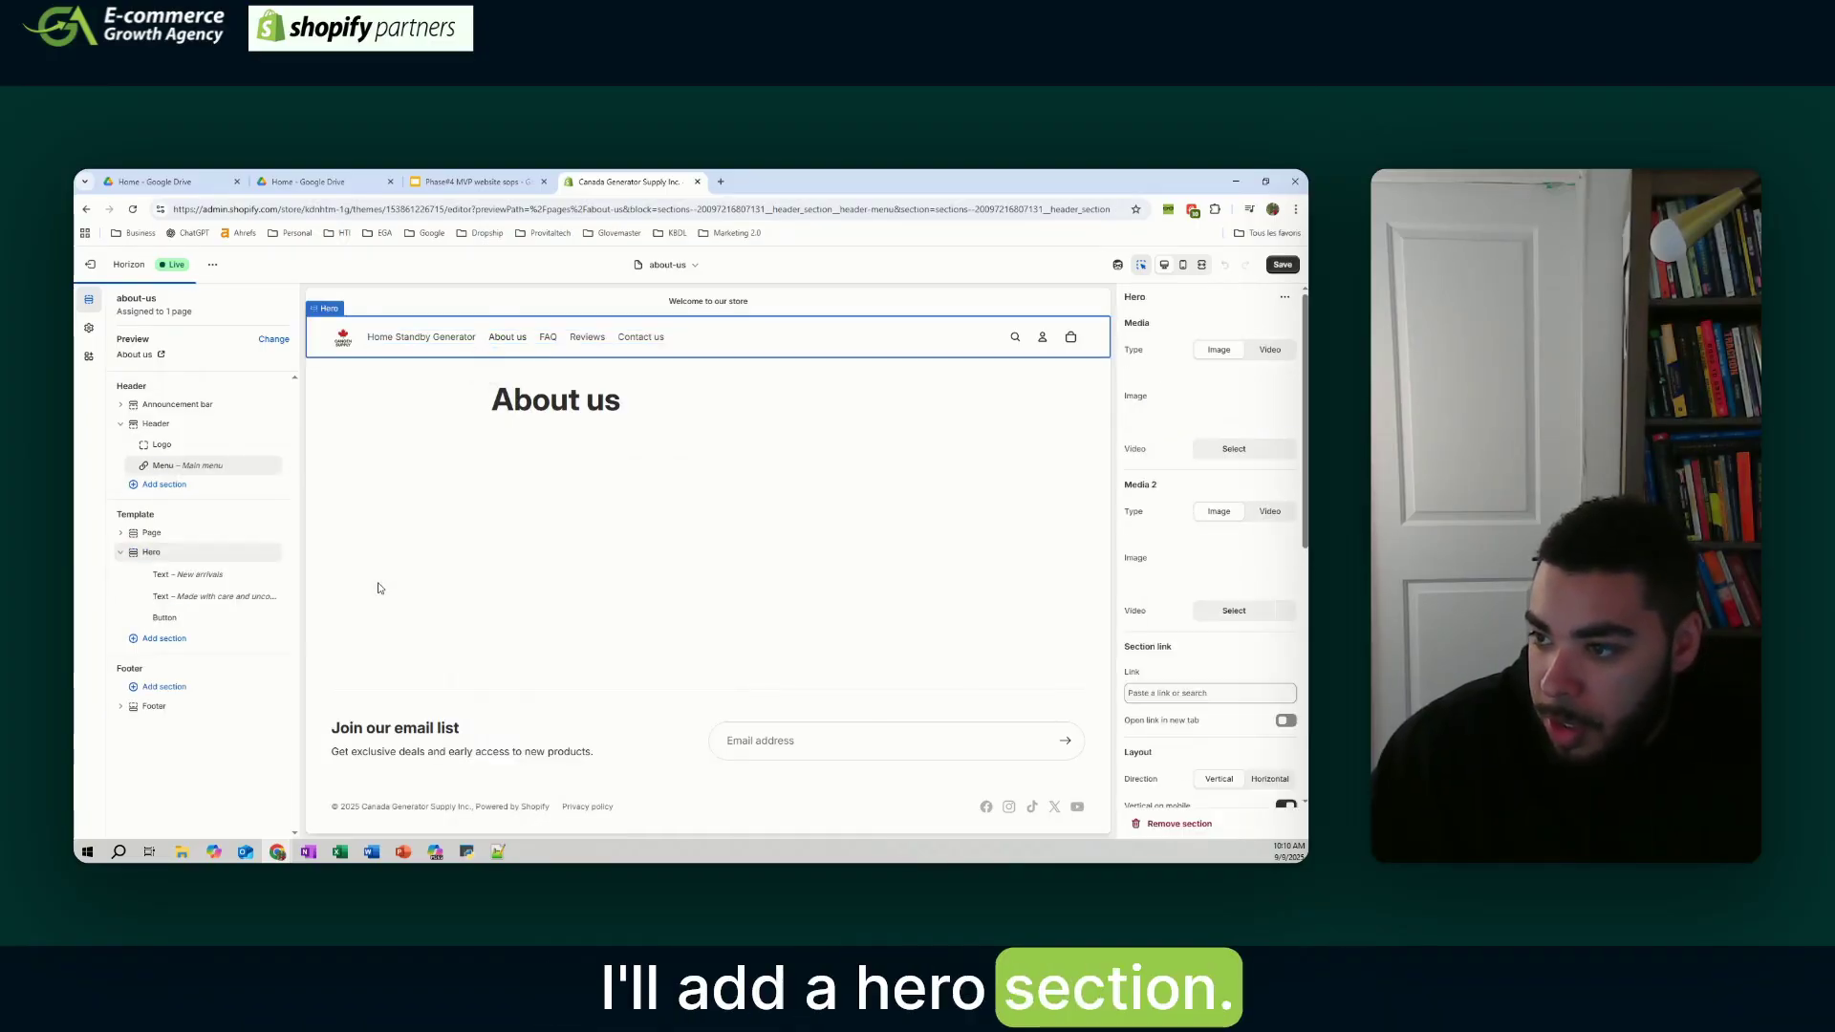
click(173, 644)
scroll(359, 609, down, 3)
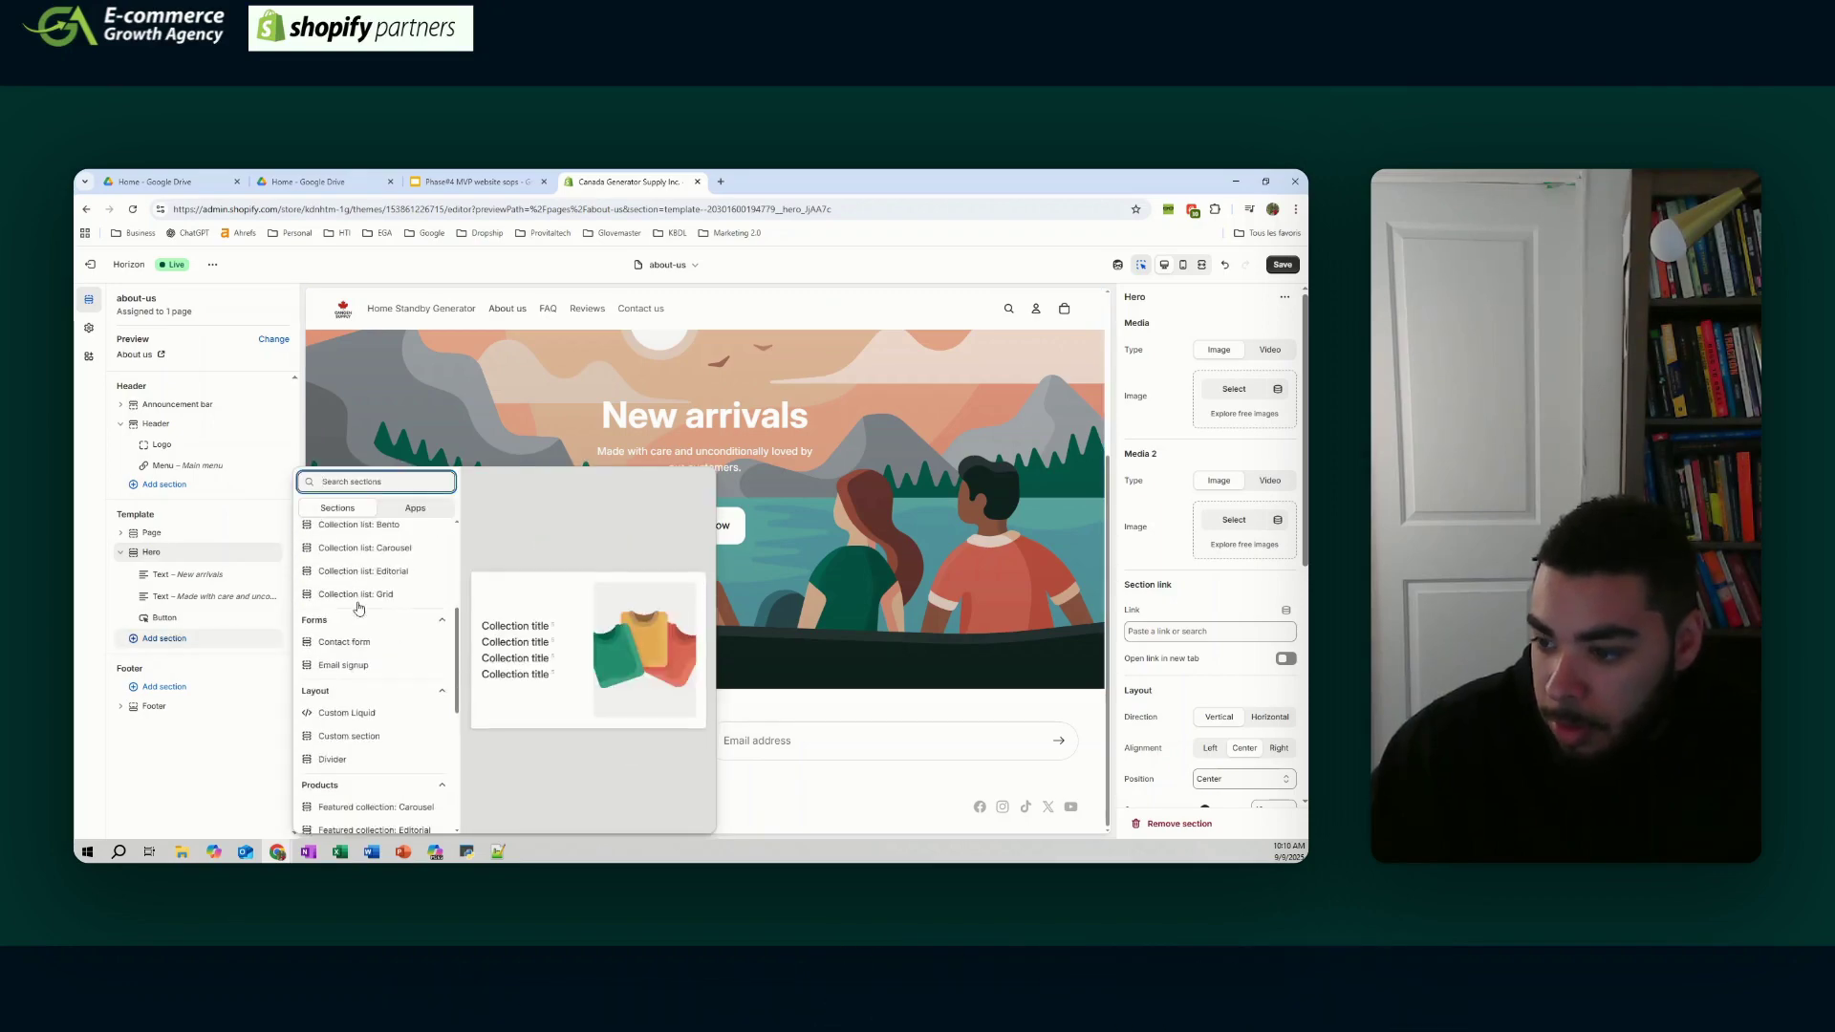
scroll(358, 609, down, 5)
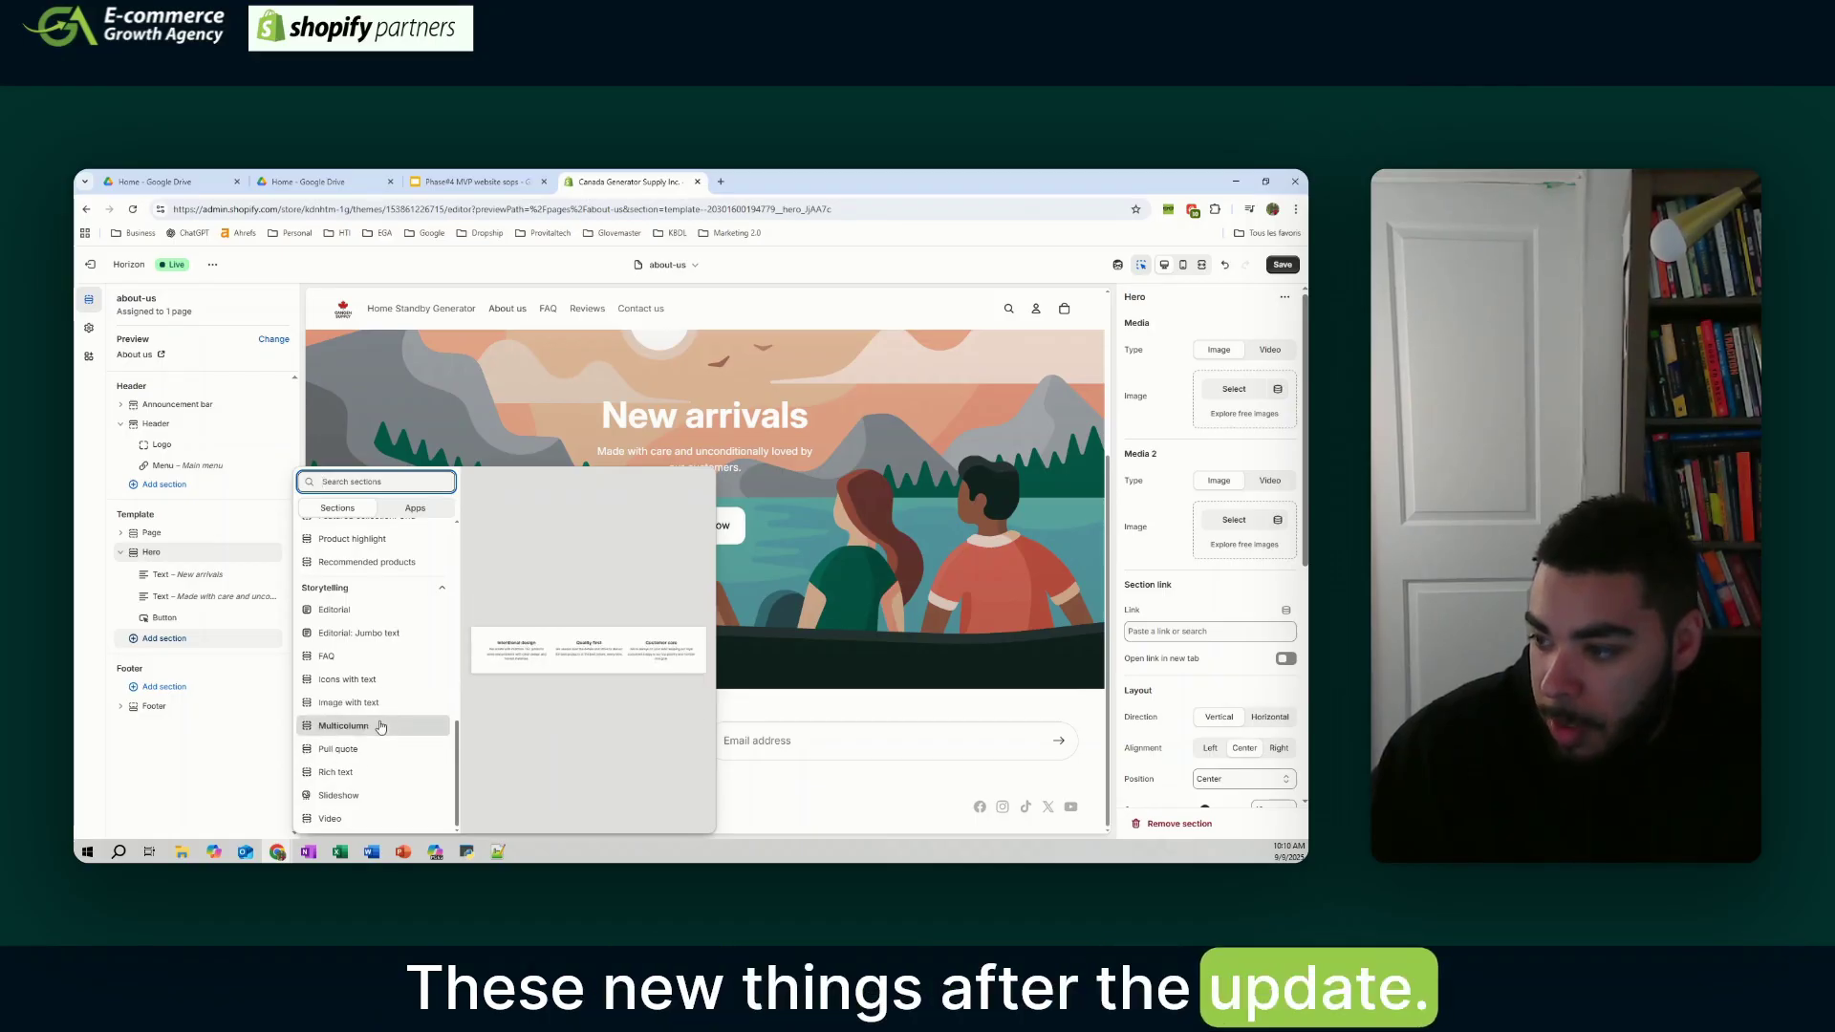
click(387, 776)
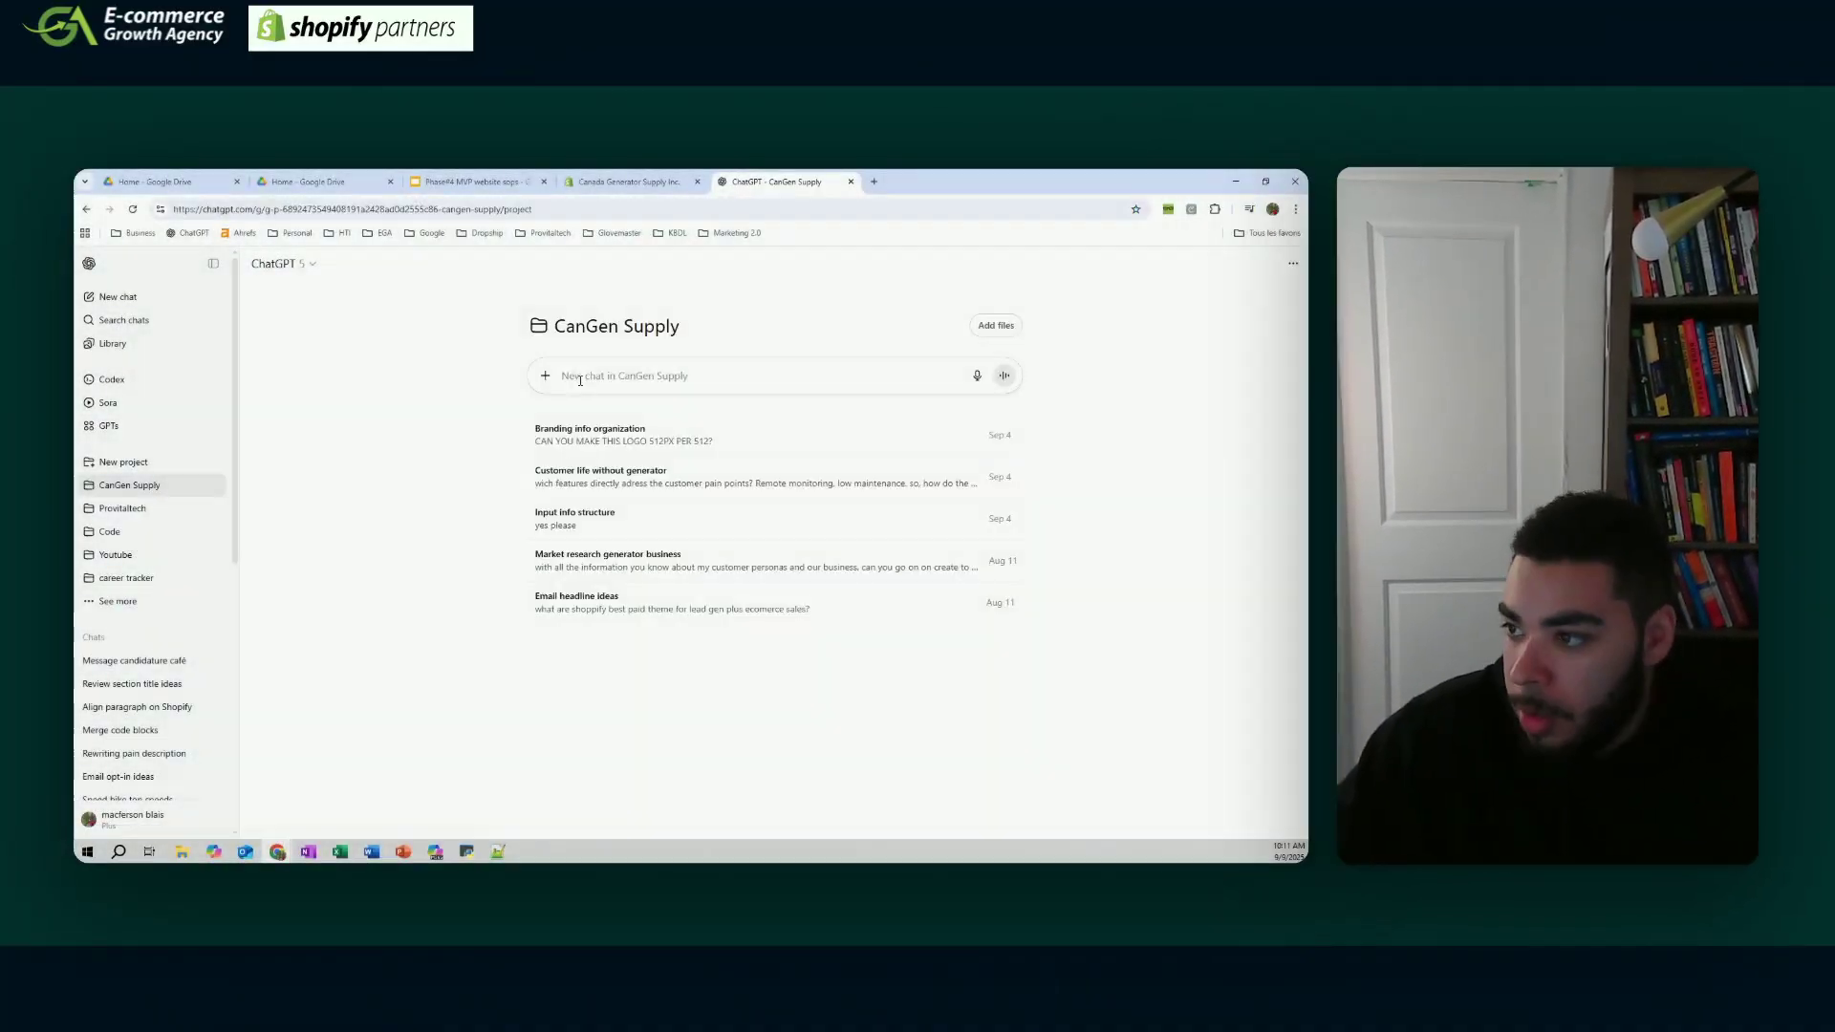
- Ask ChatGPT for About Us page text for CanGen Supply and copy the reply
text(can you create me te)
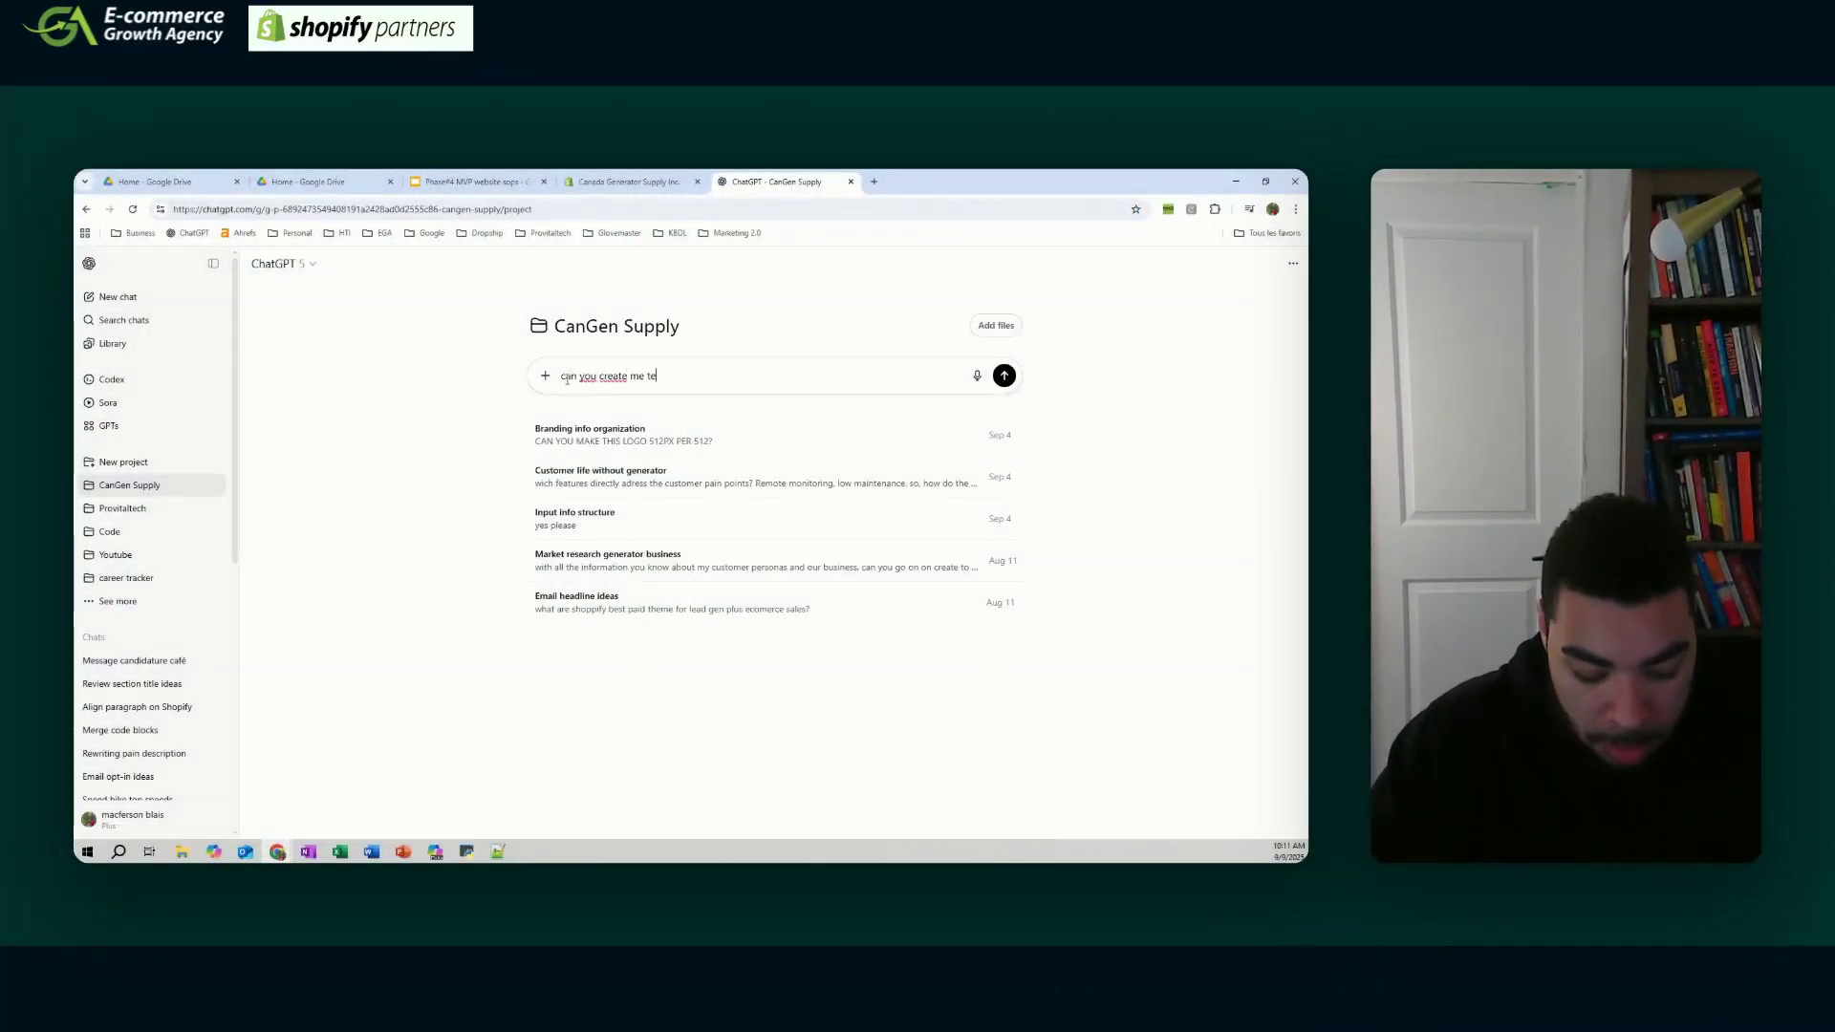
key(Return)
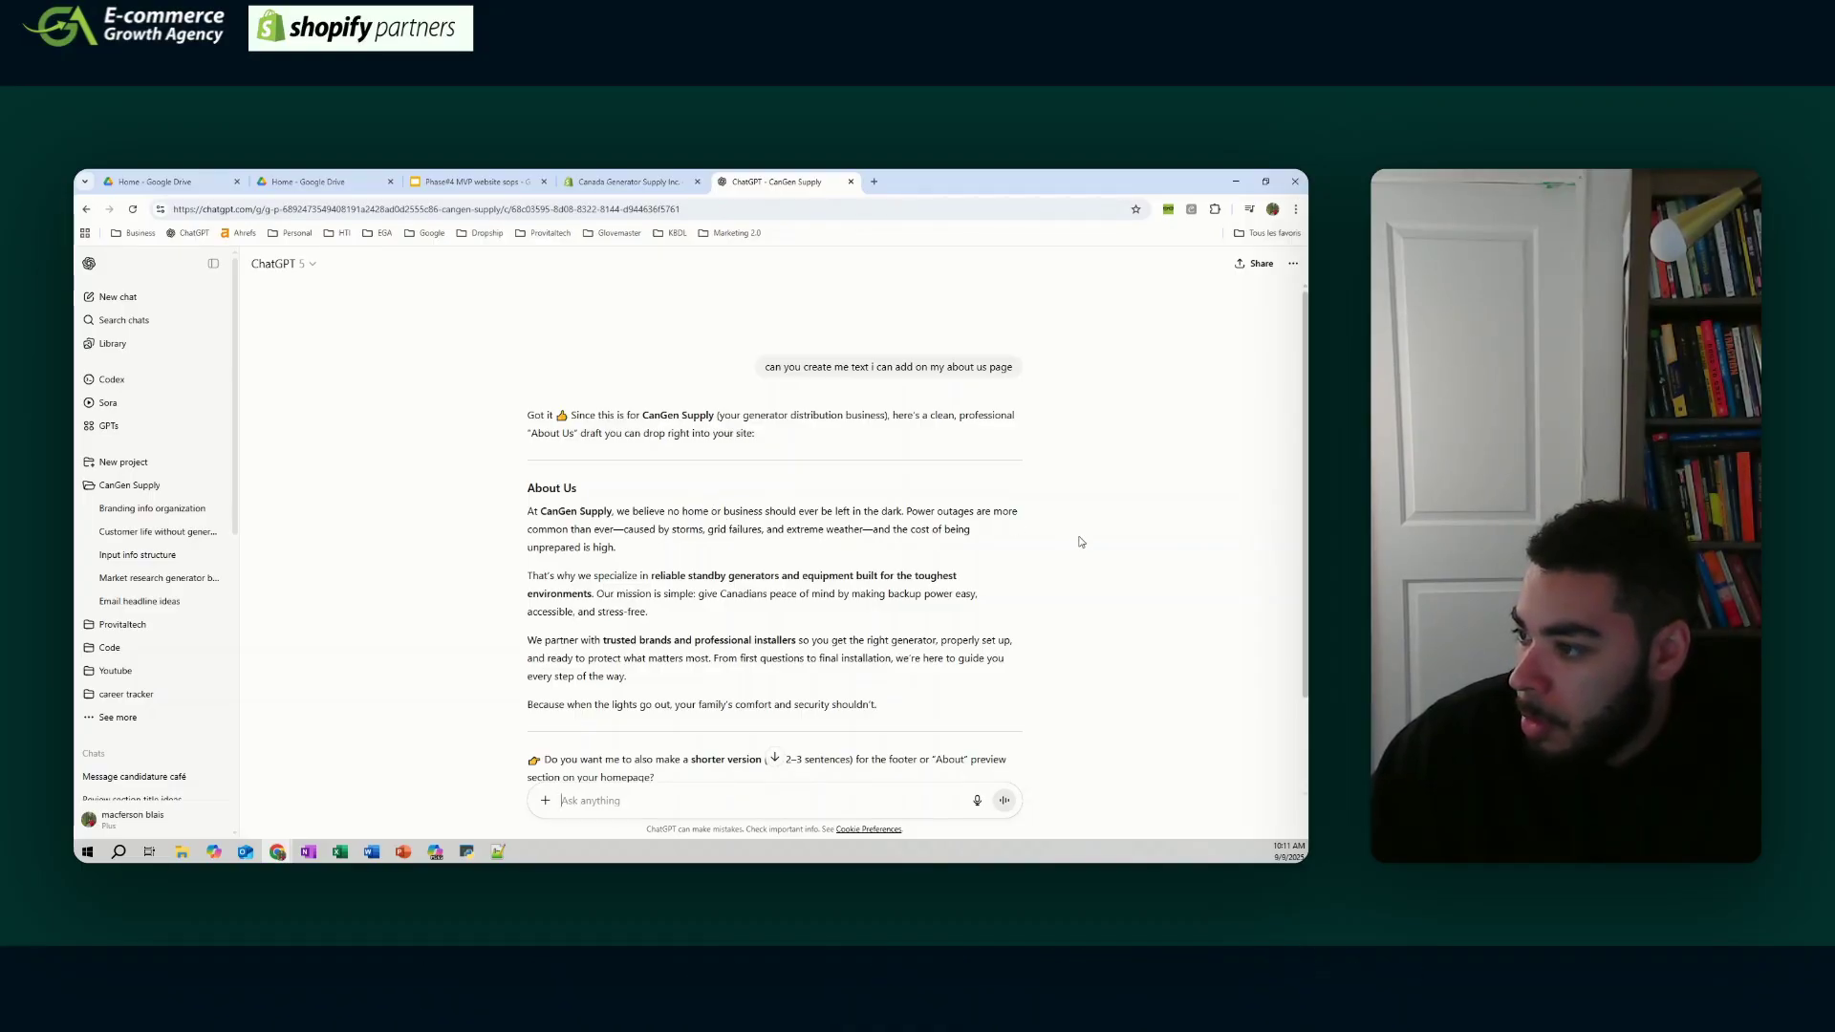
scroll(796, 512, down, 1)
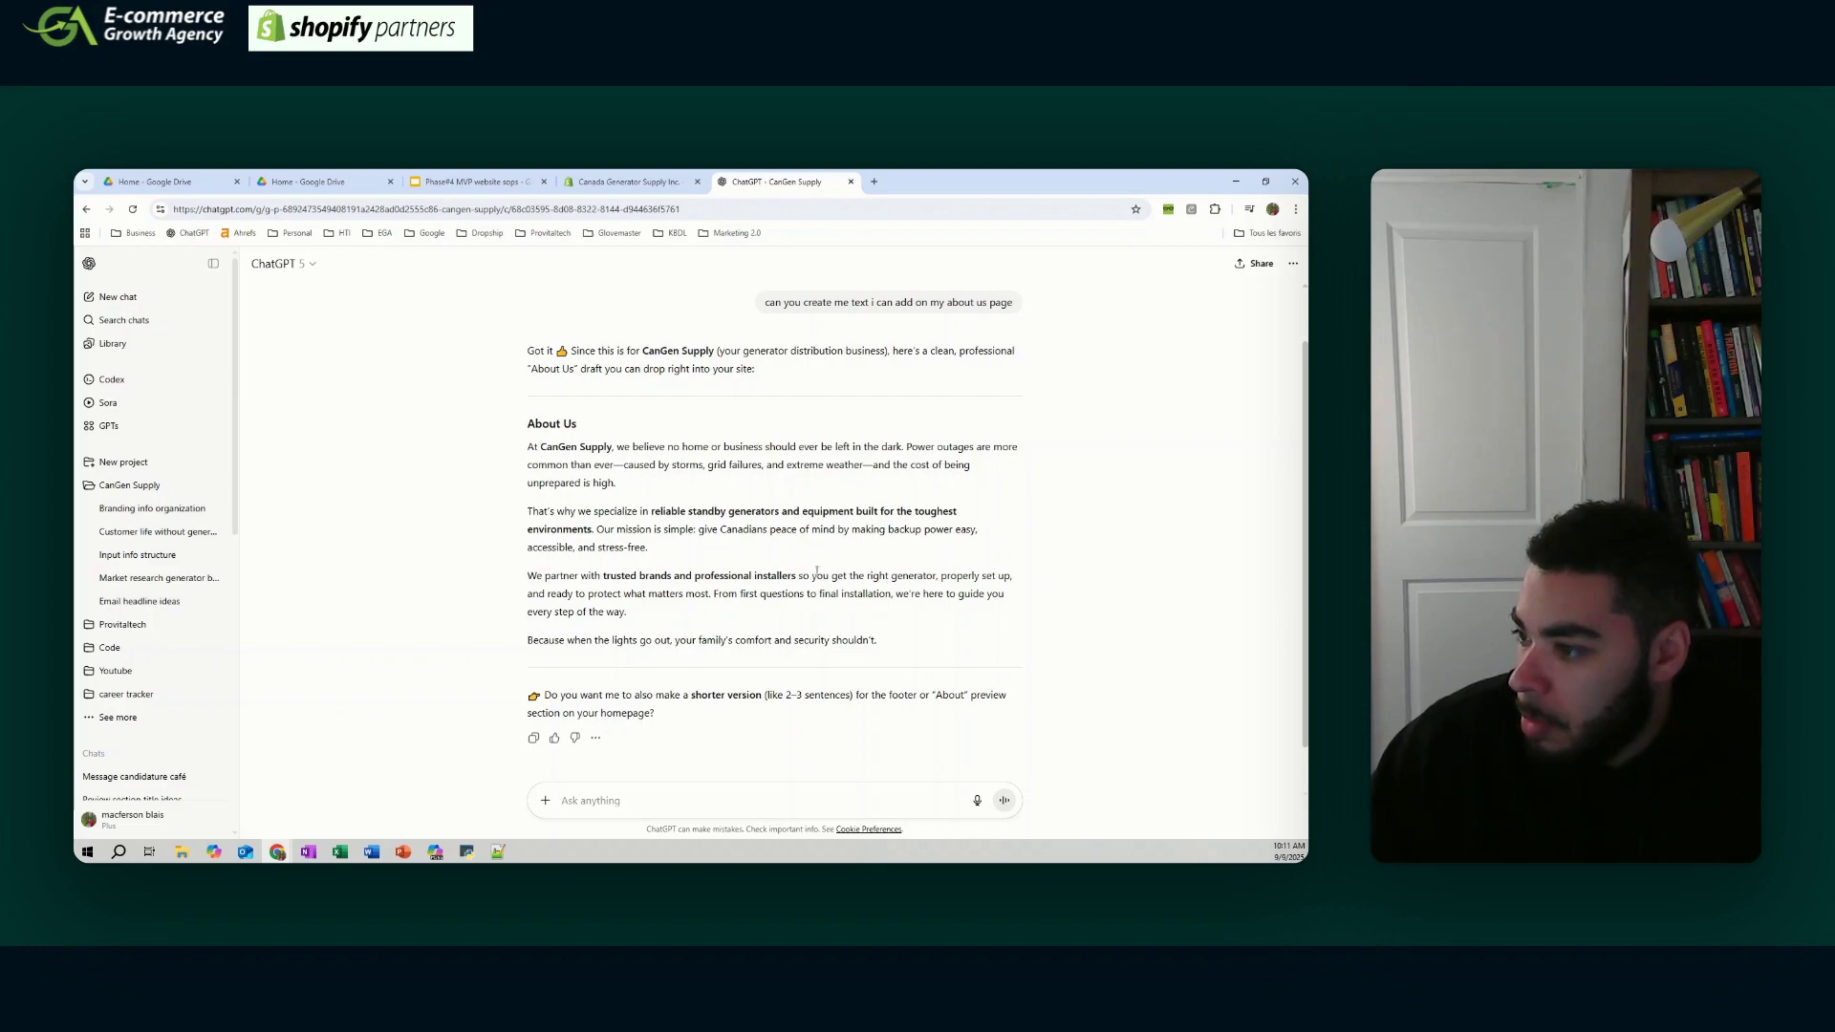
scroll(817, 570, down, 1)
drag(878, 588, 527, 371)
key(ctrl+c)
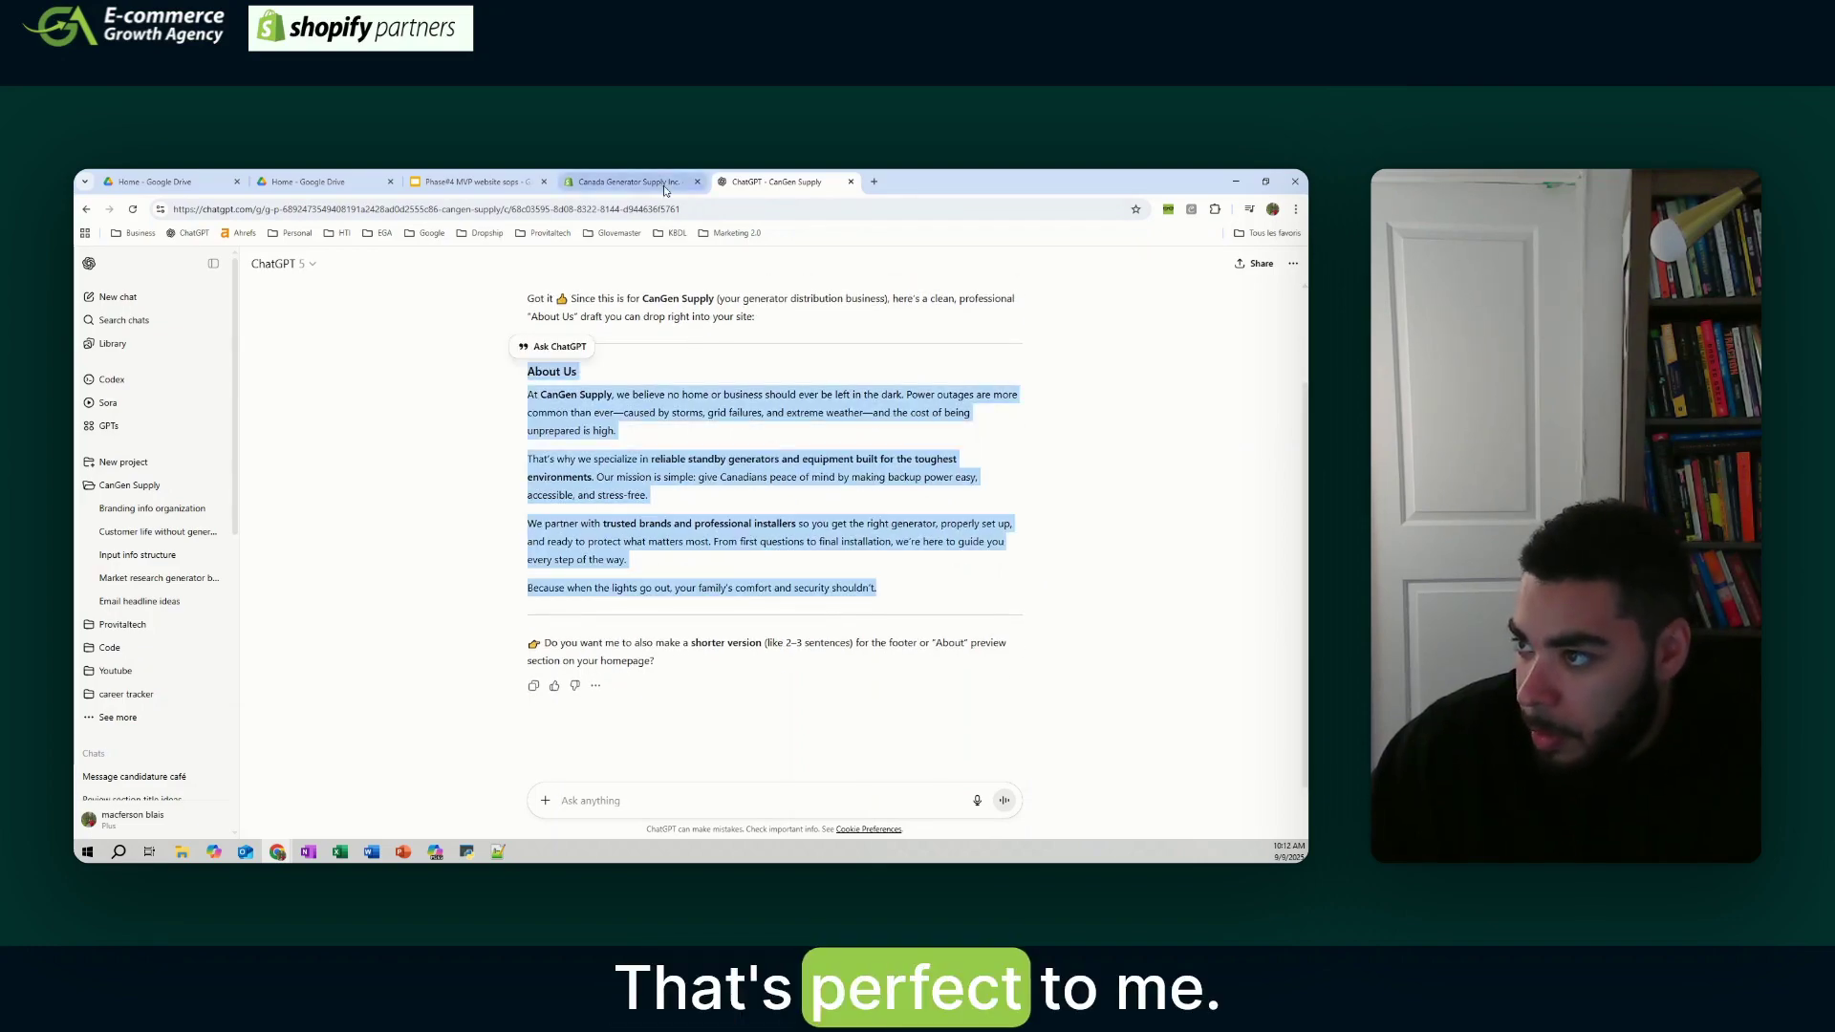
- Paste the draft into the Rich text section, hide the New arrivals heading, and save
click(666, 190)
click(708, 549)
right_click(1225, 385)
click(903, 464)
click(731, 465)
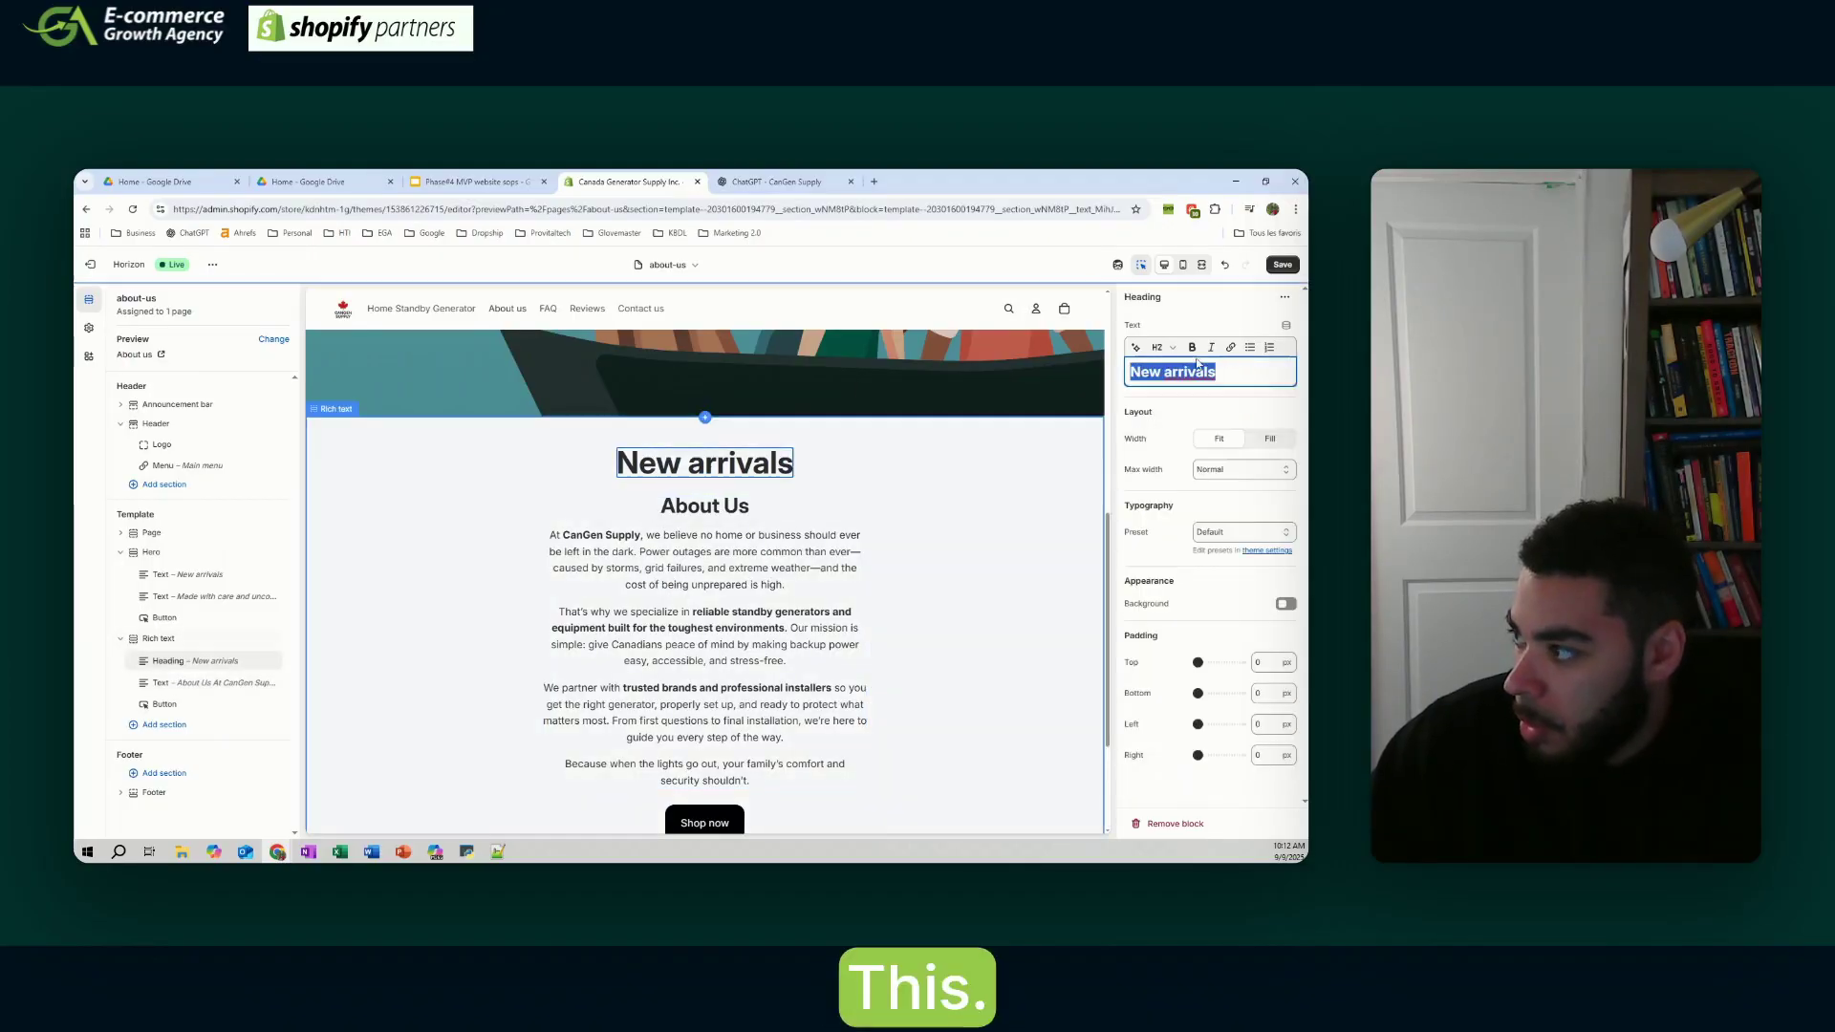
click(272, 661)
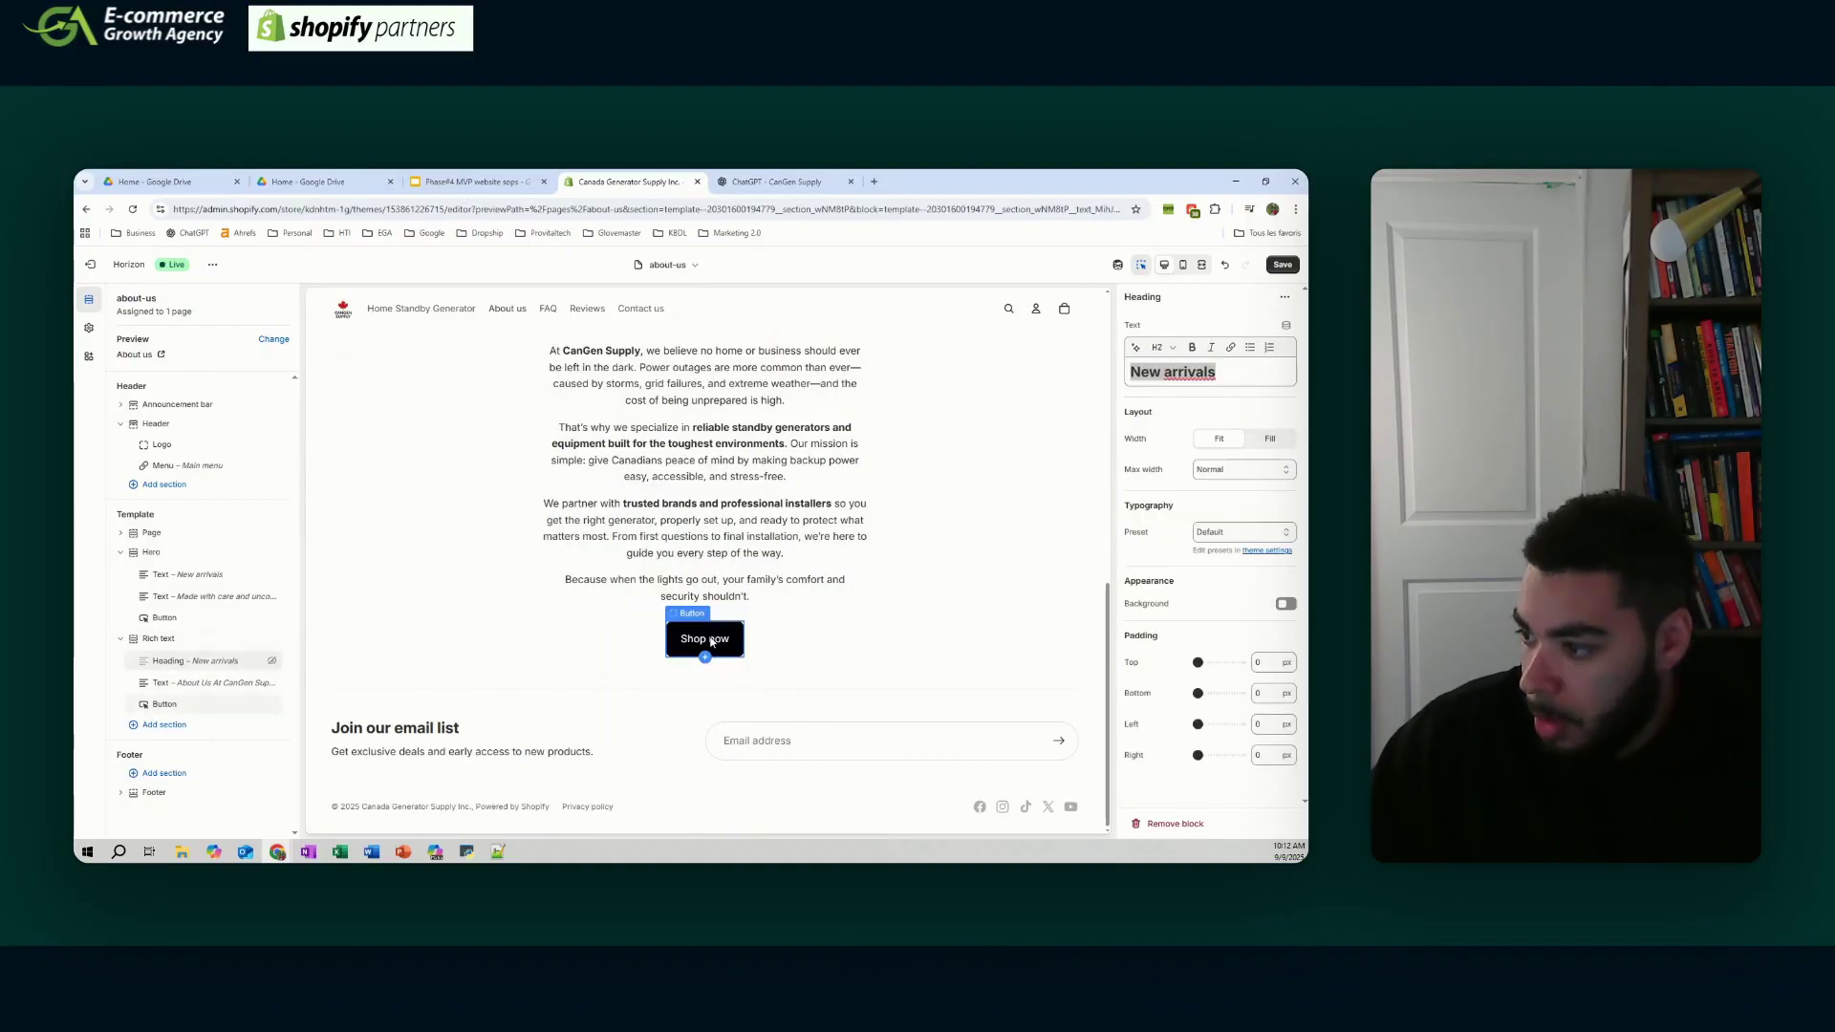
click(705, 638)
click(1281, 266)
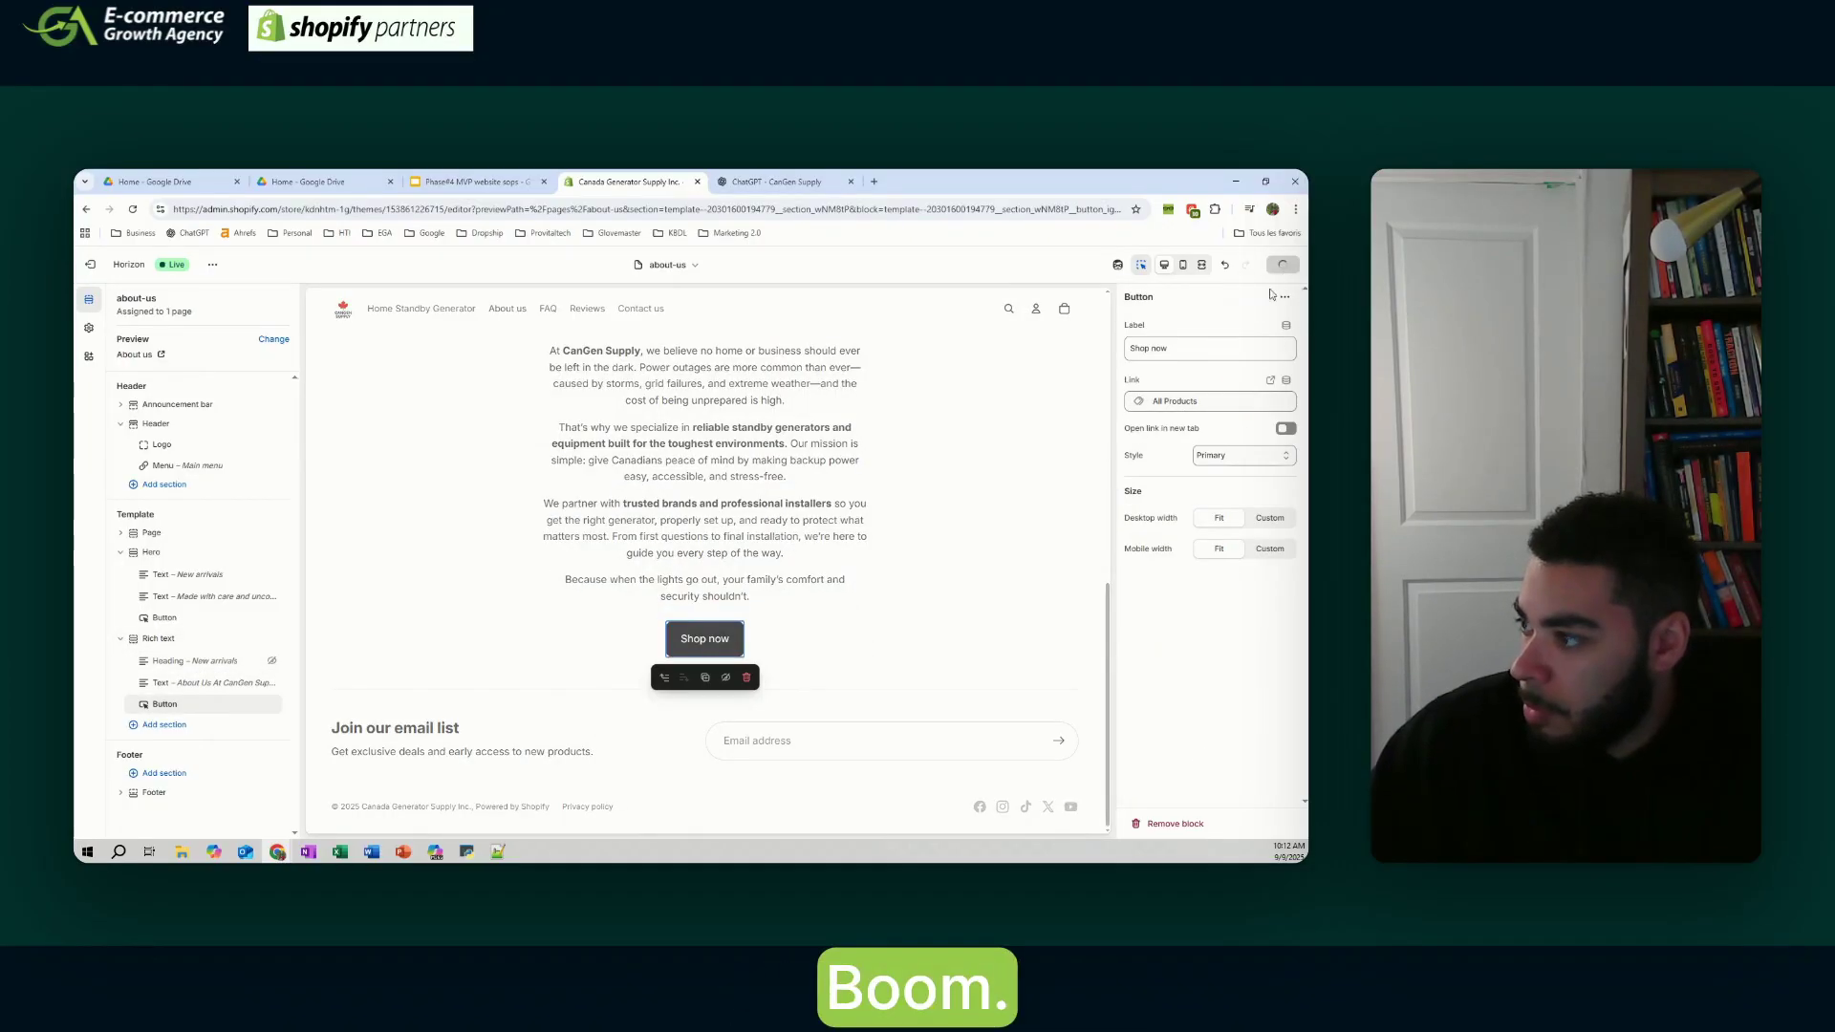
- Give the About us hero the storm photo, remove its heading, subtitle and button, and save
click(1232, 389)
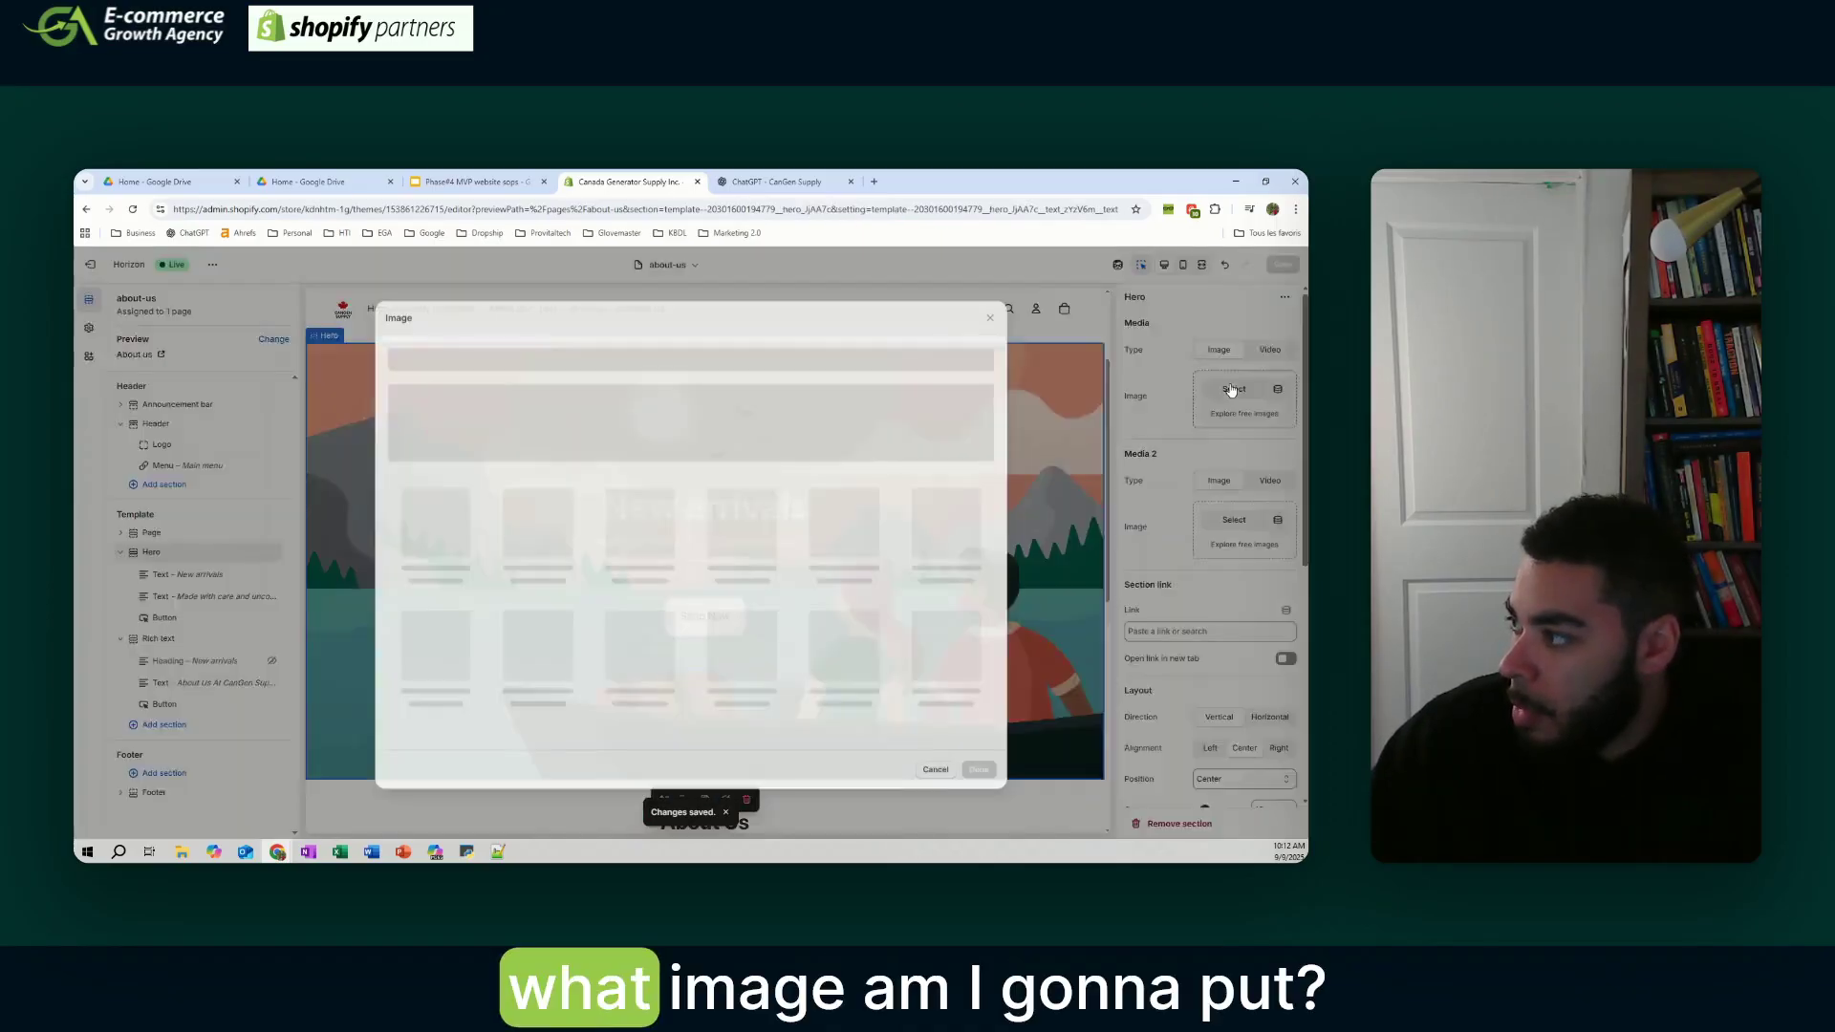
scroll(417, 638, down, 10)
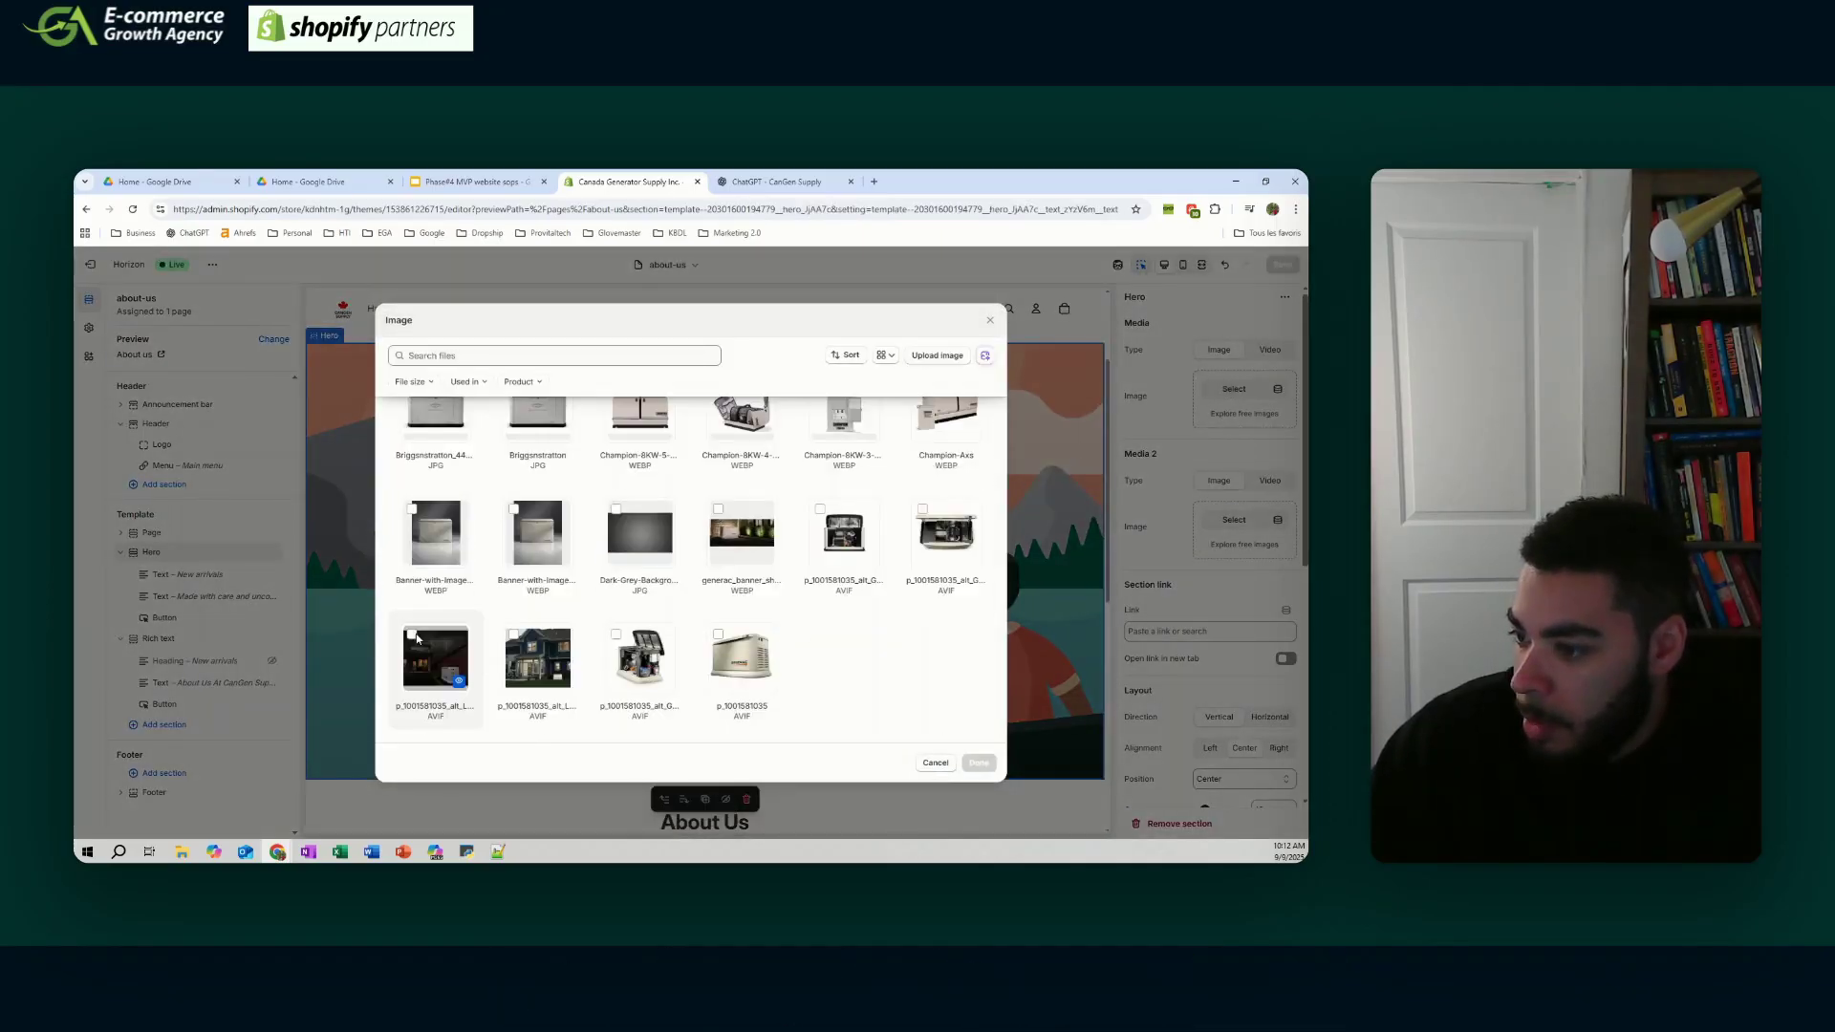
click(979, 762)
click(750, 587)
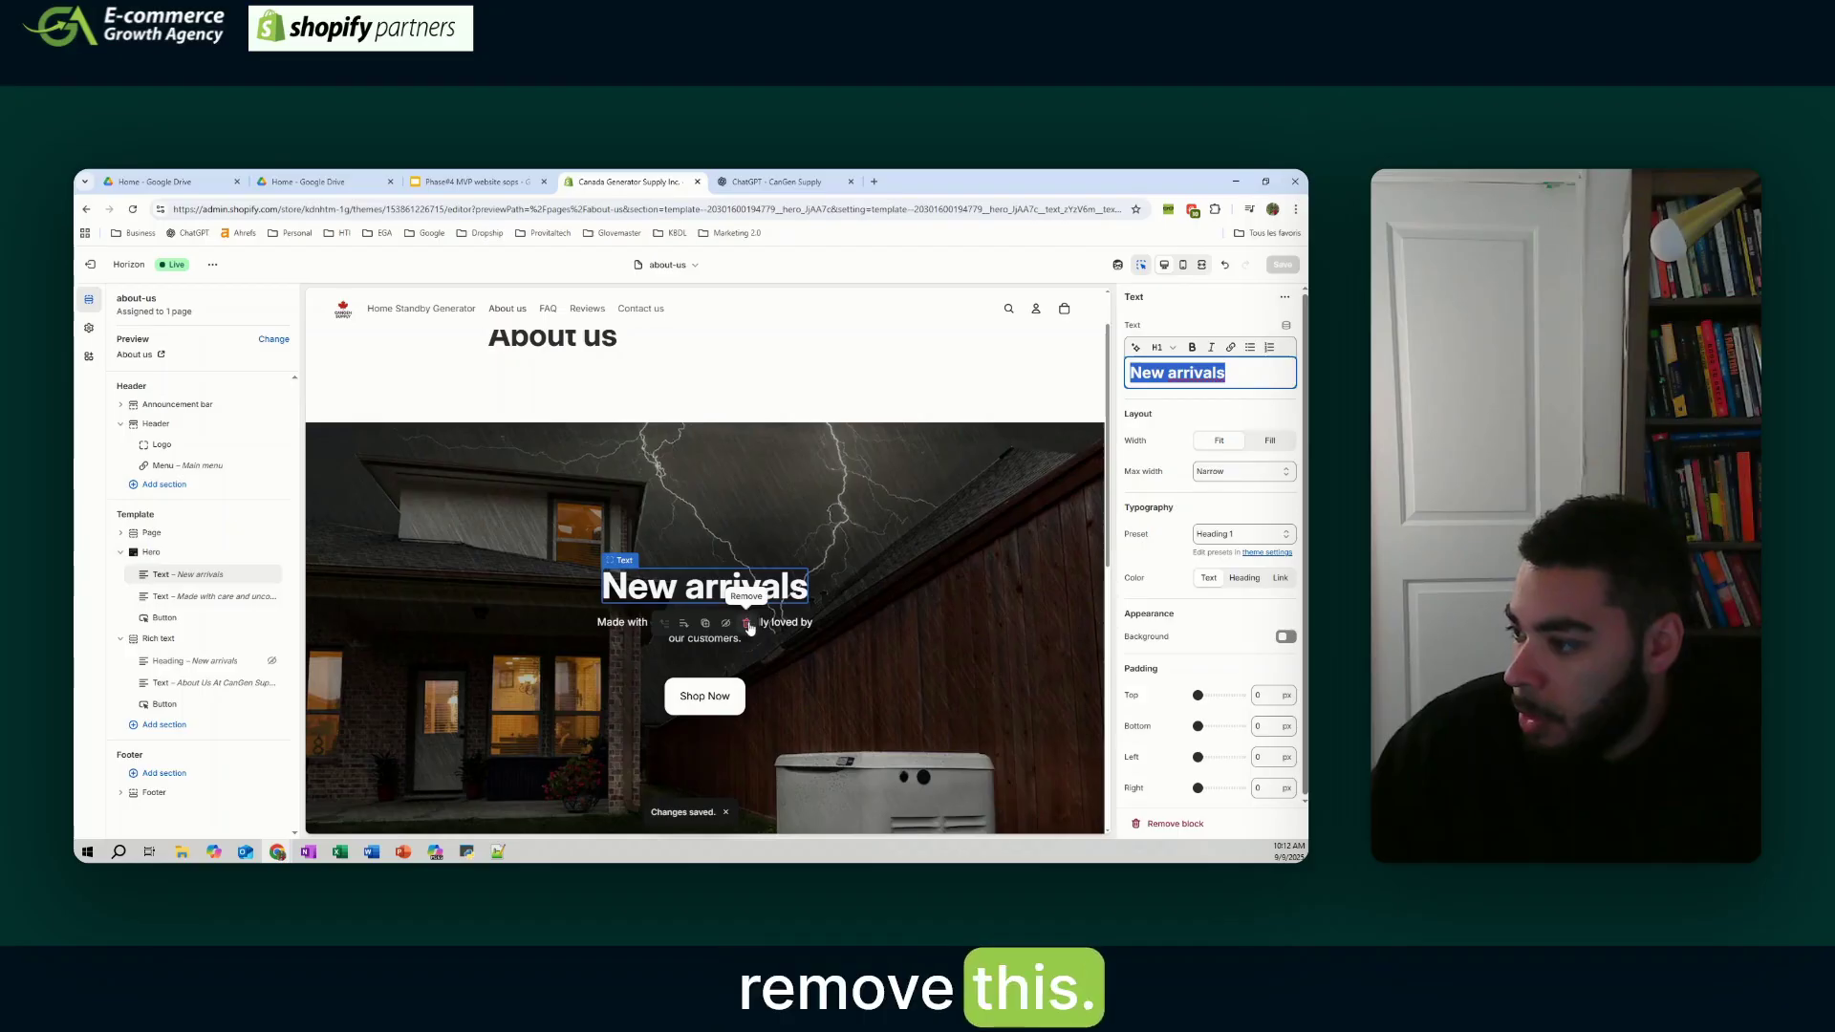
click(750, 623)
click(750, 564)
click(750, 587)
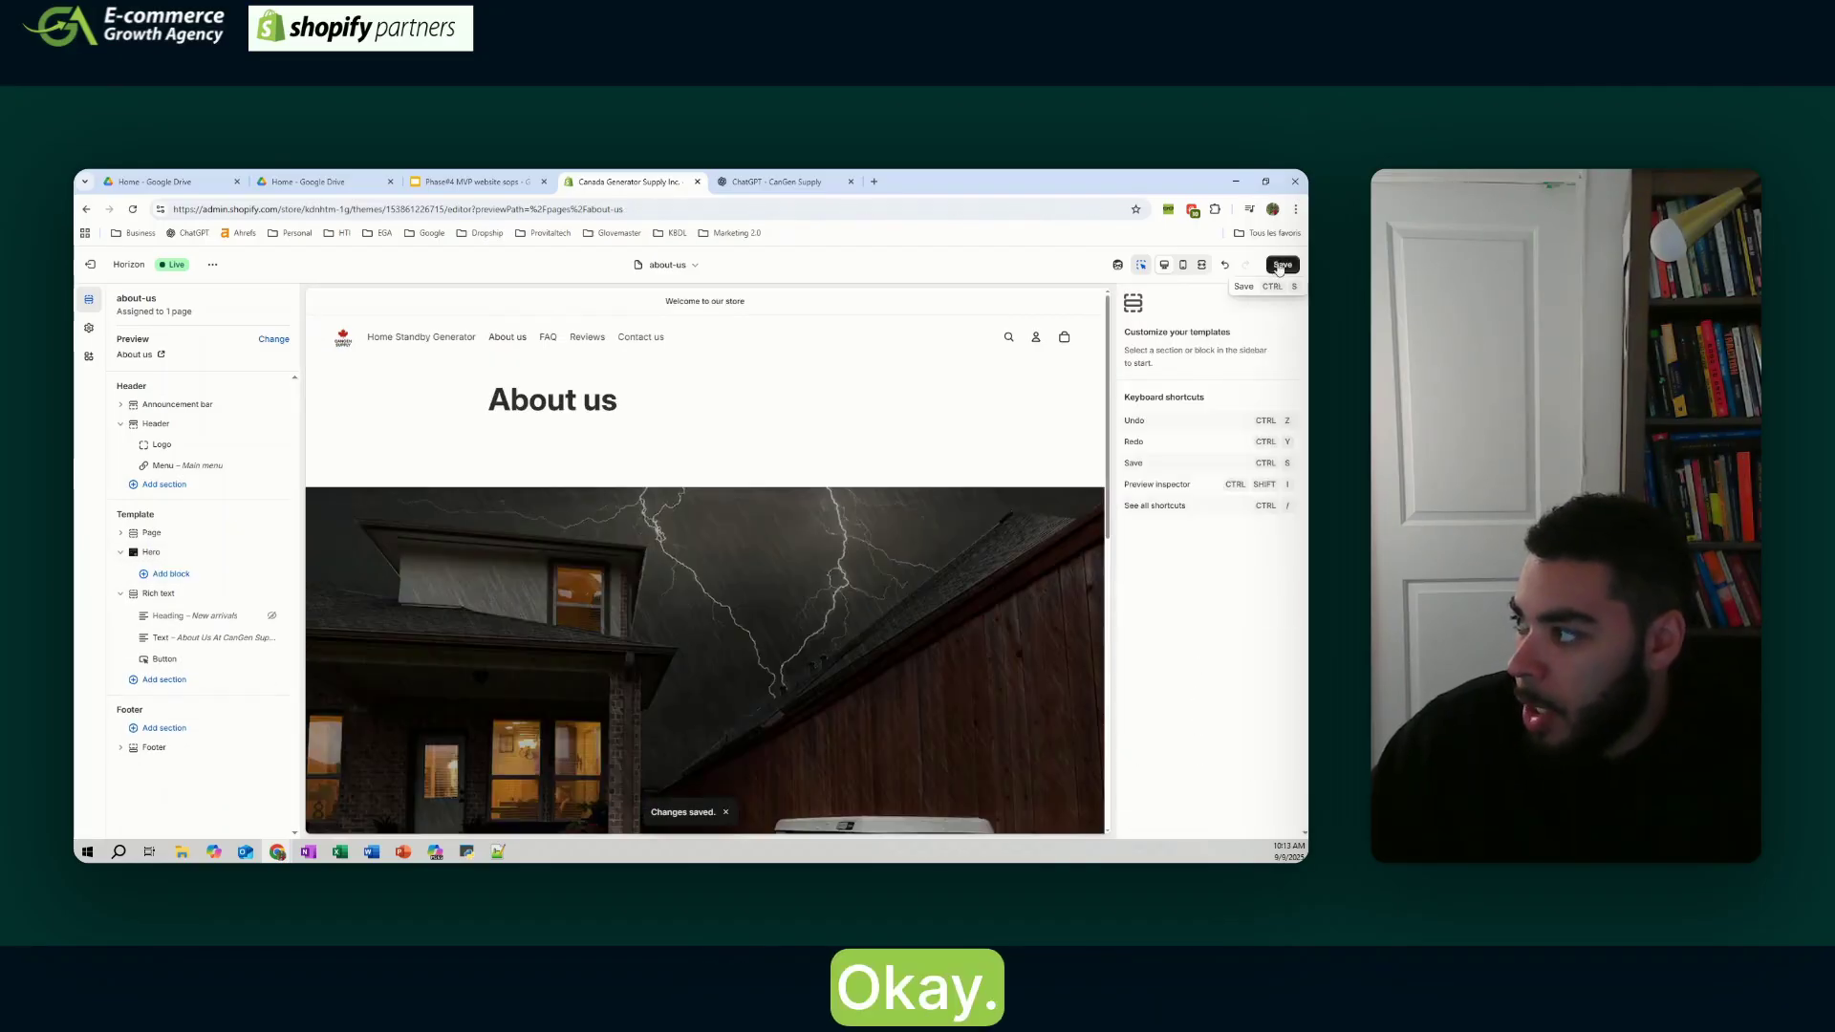
click(1279, 266)
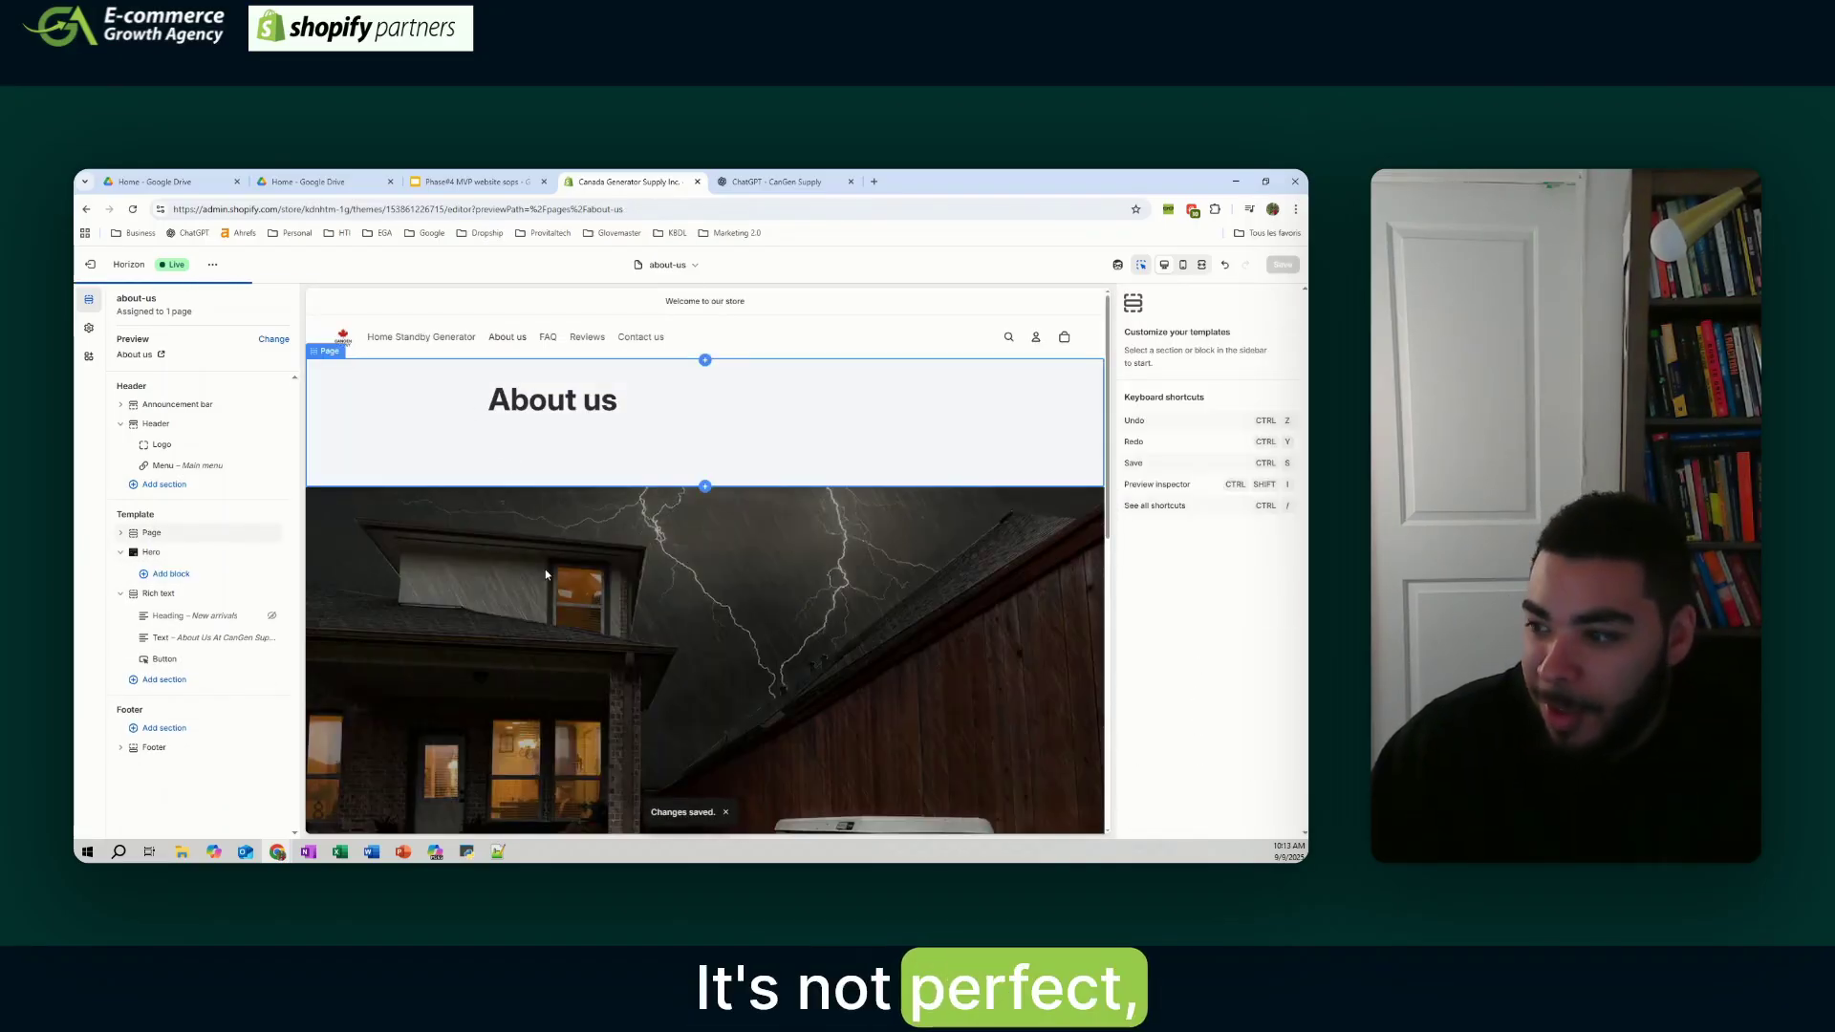
- Switch the theme editor preview to the FAQ page
scroll(544, 574, down, 10)
scroll(694, 523, up, 10)
scroll(694, 524, down, 3)
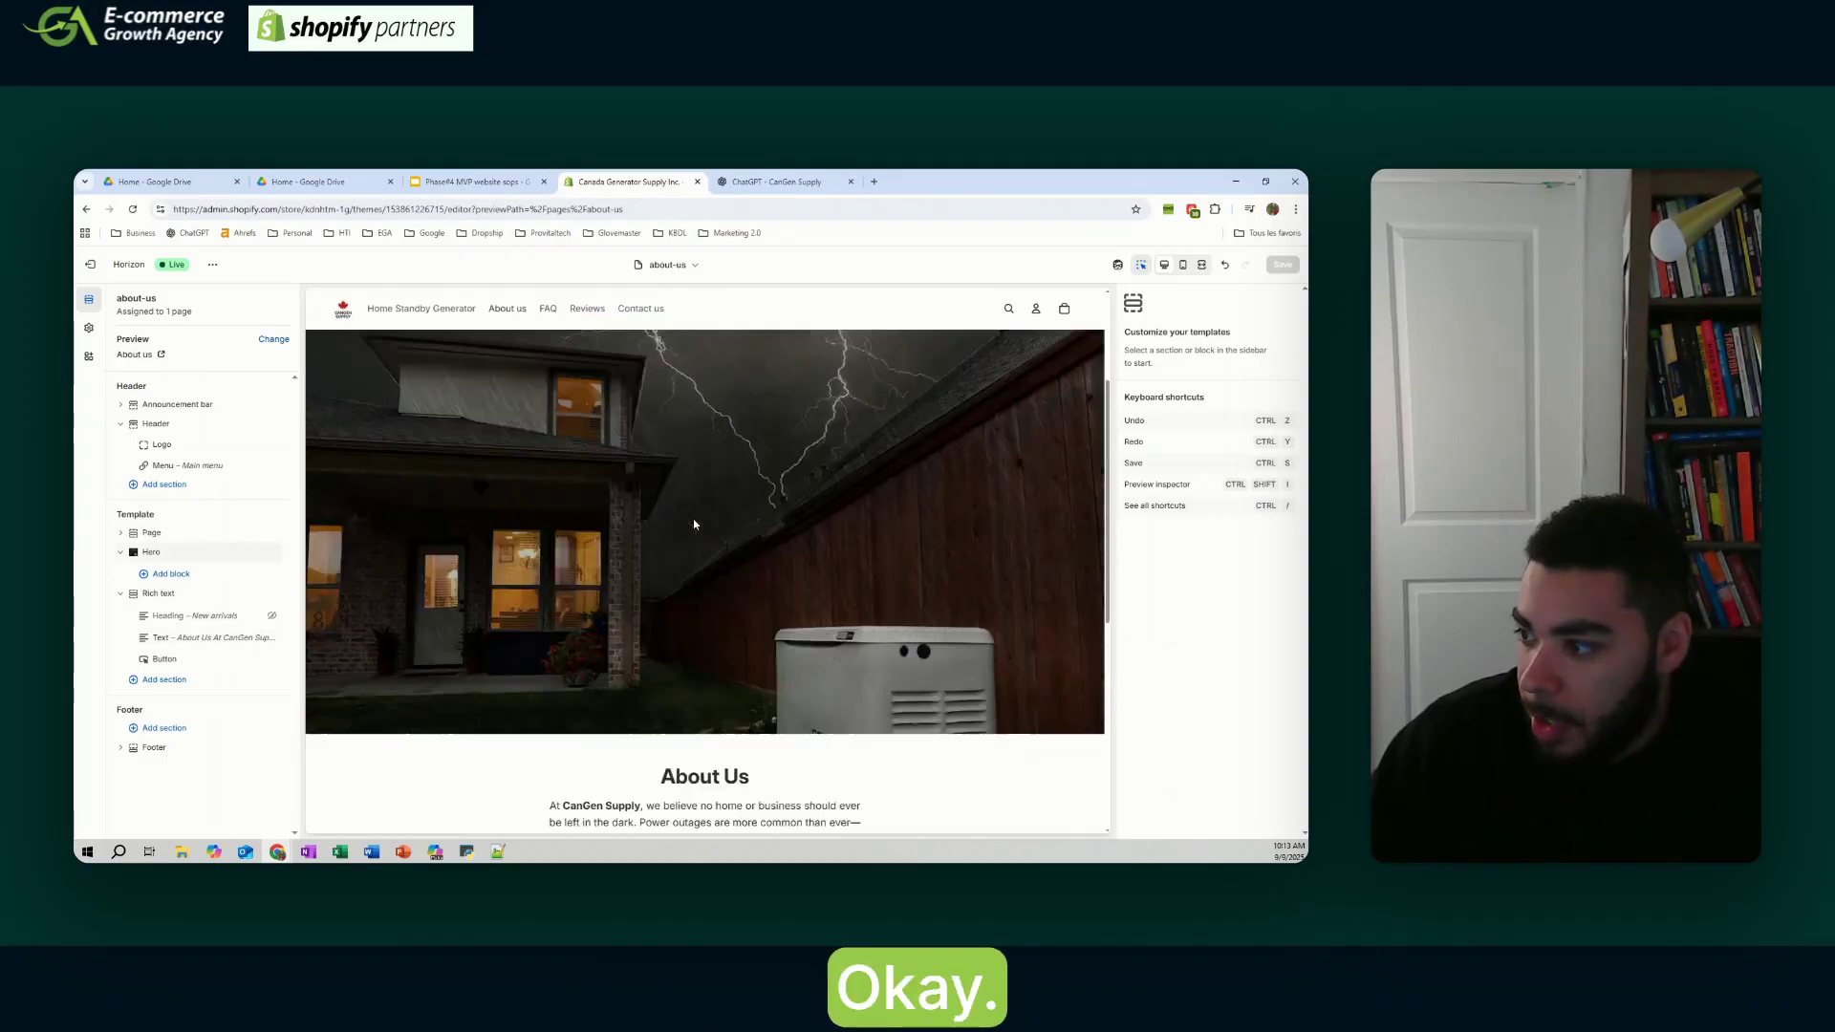
scroll(694, 524, down, 5)
scroll(694, 523, up, 10)
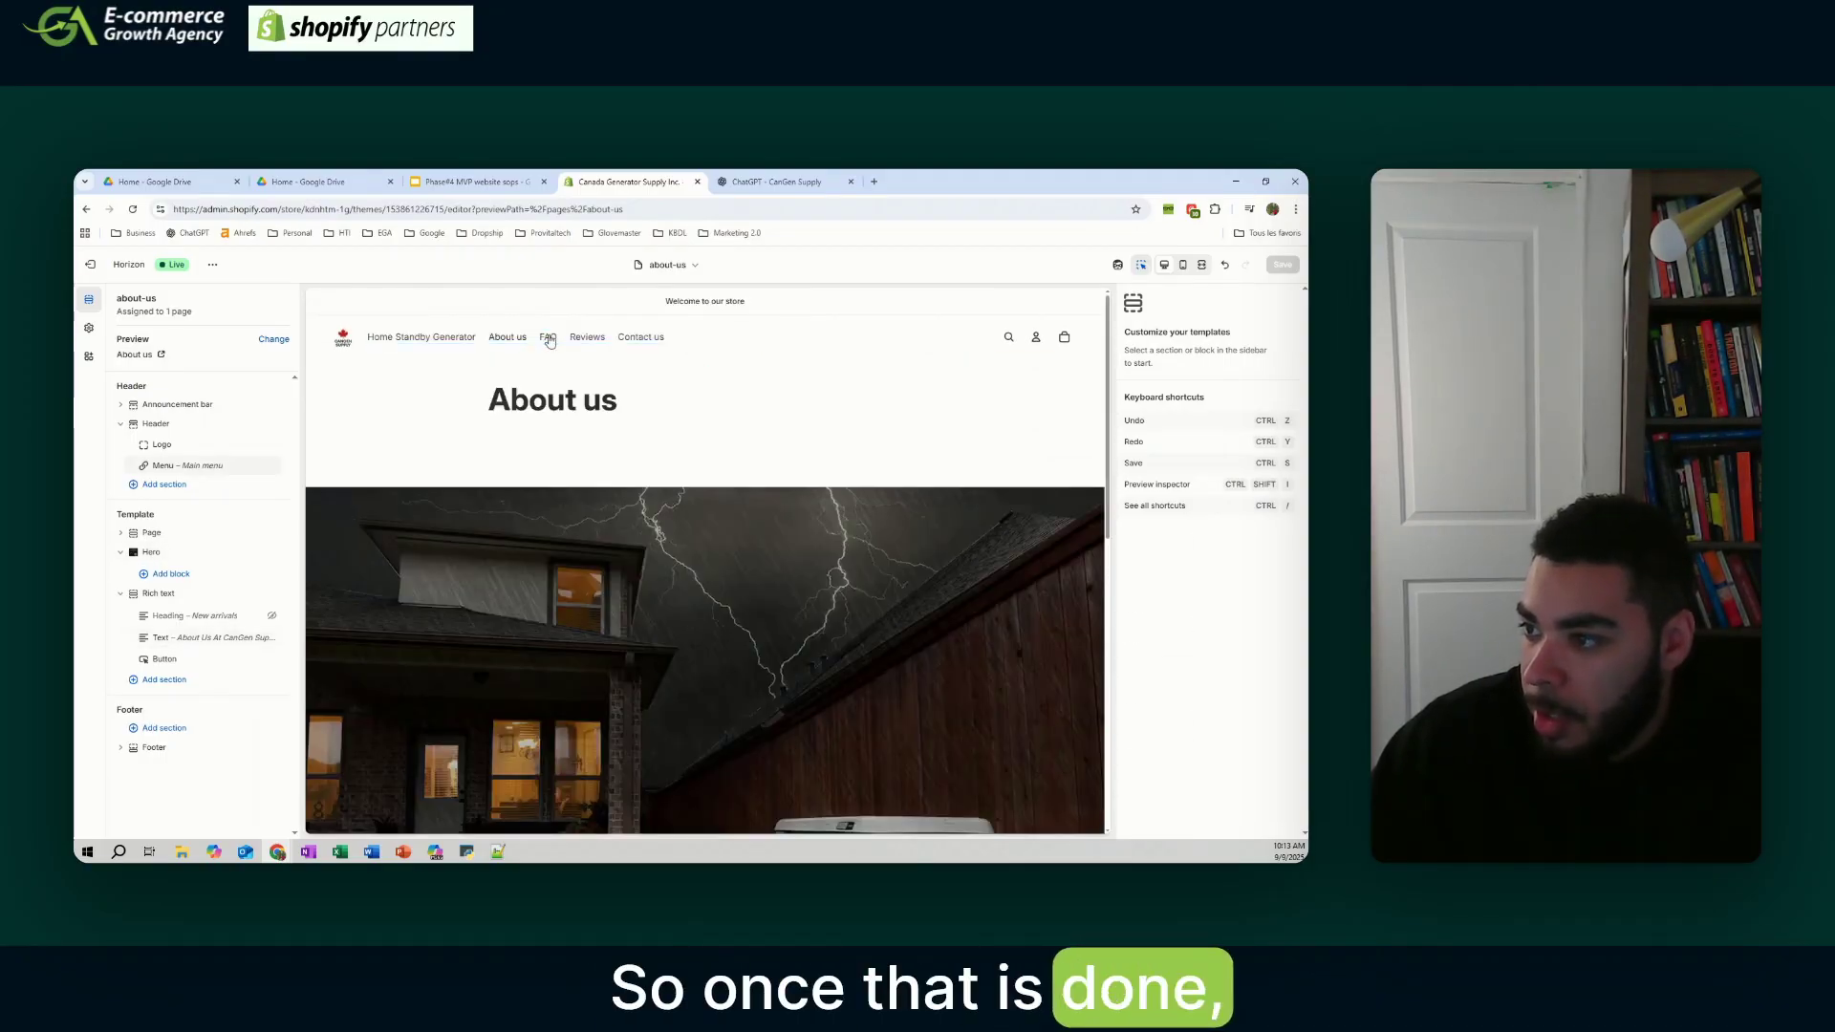
click(548, 338)
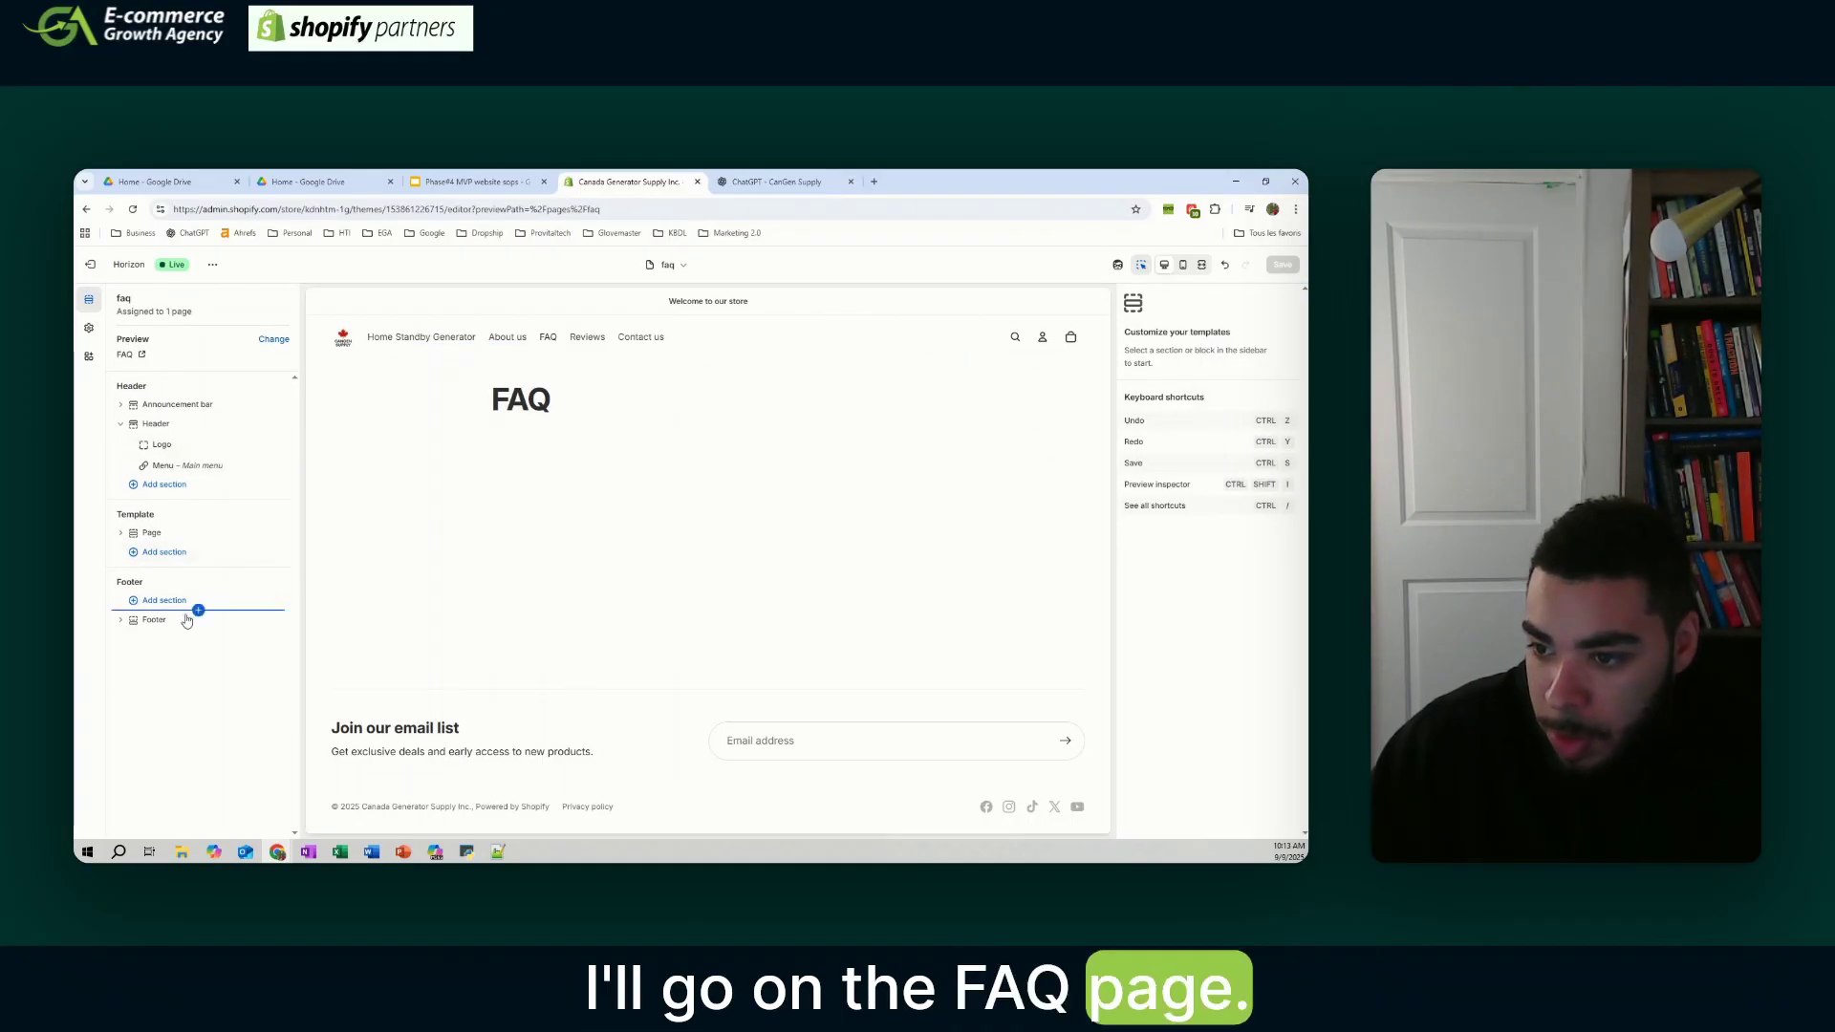
- Add an FAQ section and a Contact form section to the FAQ template
click(163, 552)
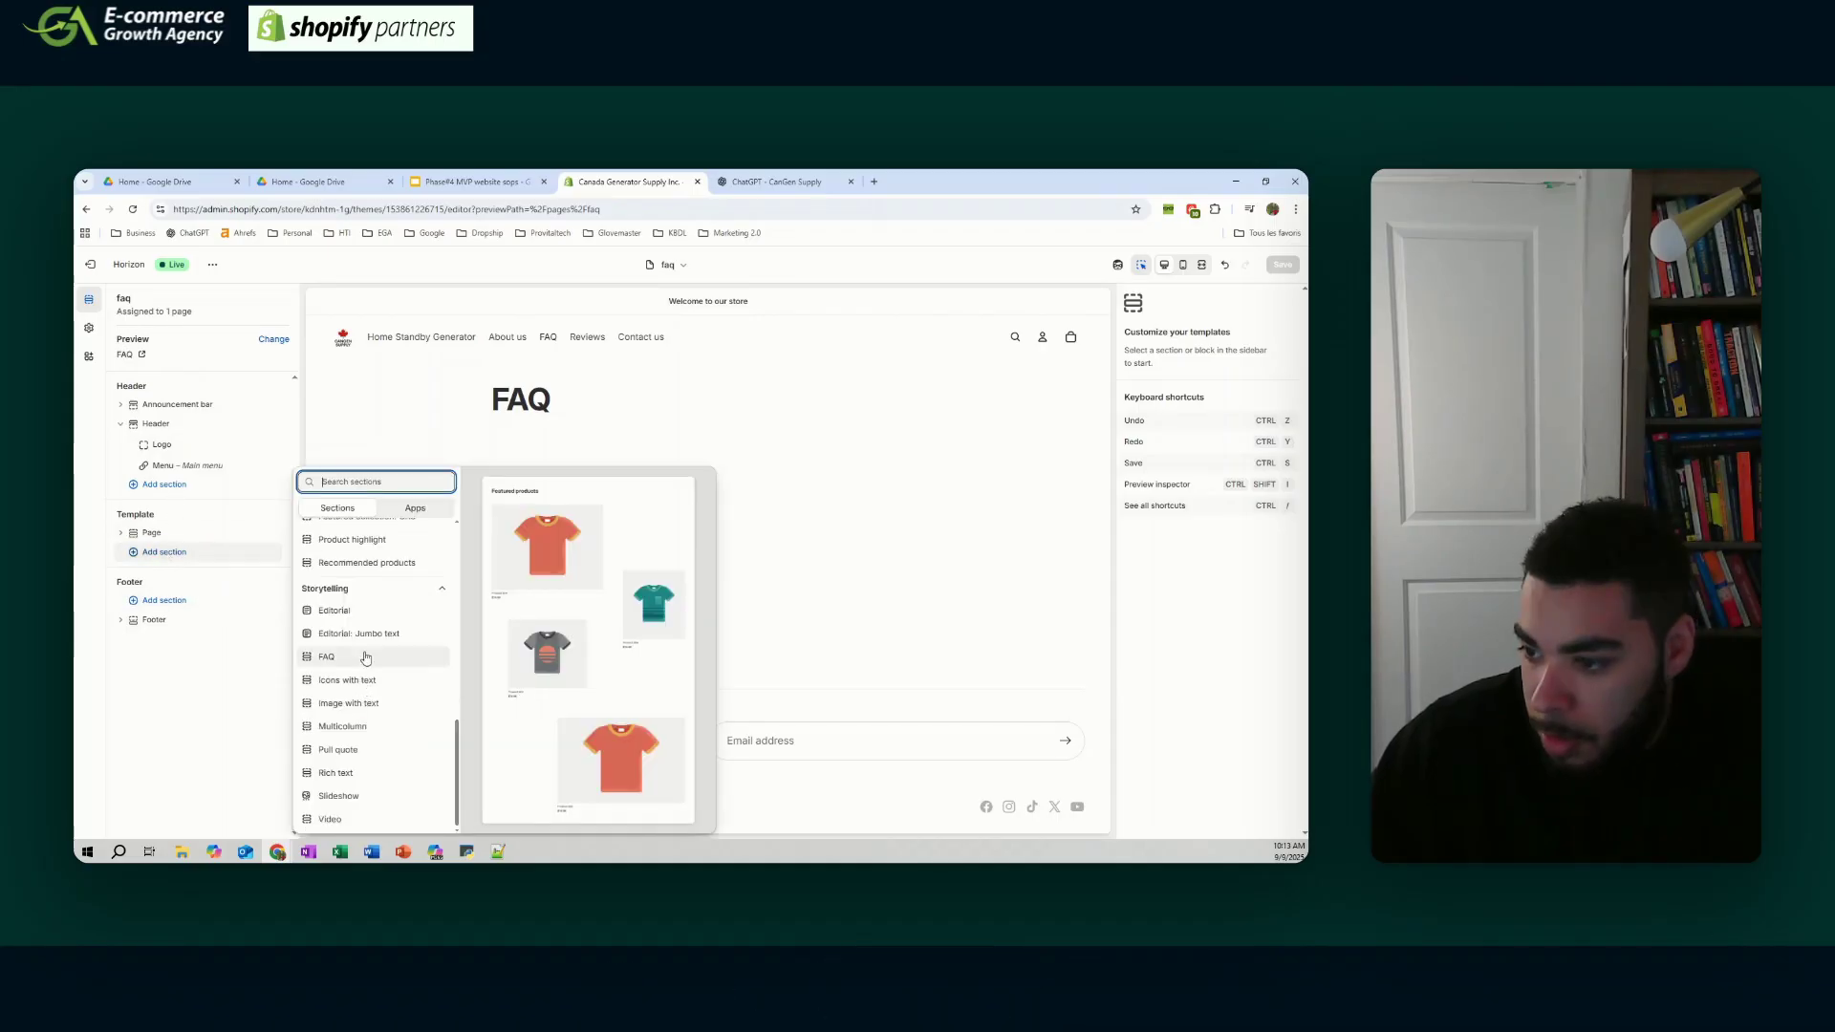
click(354, 659)
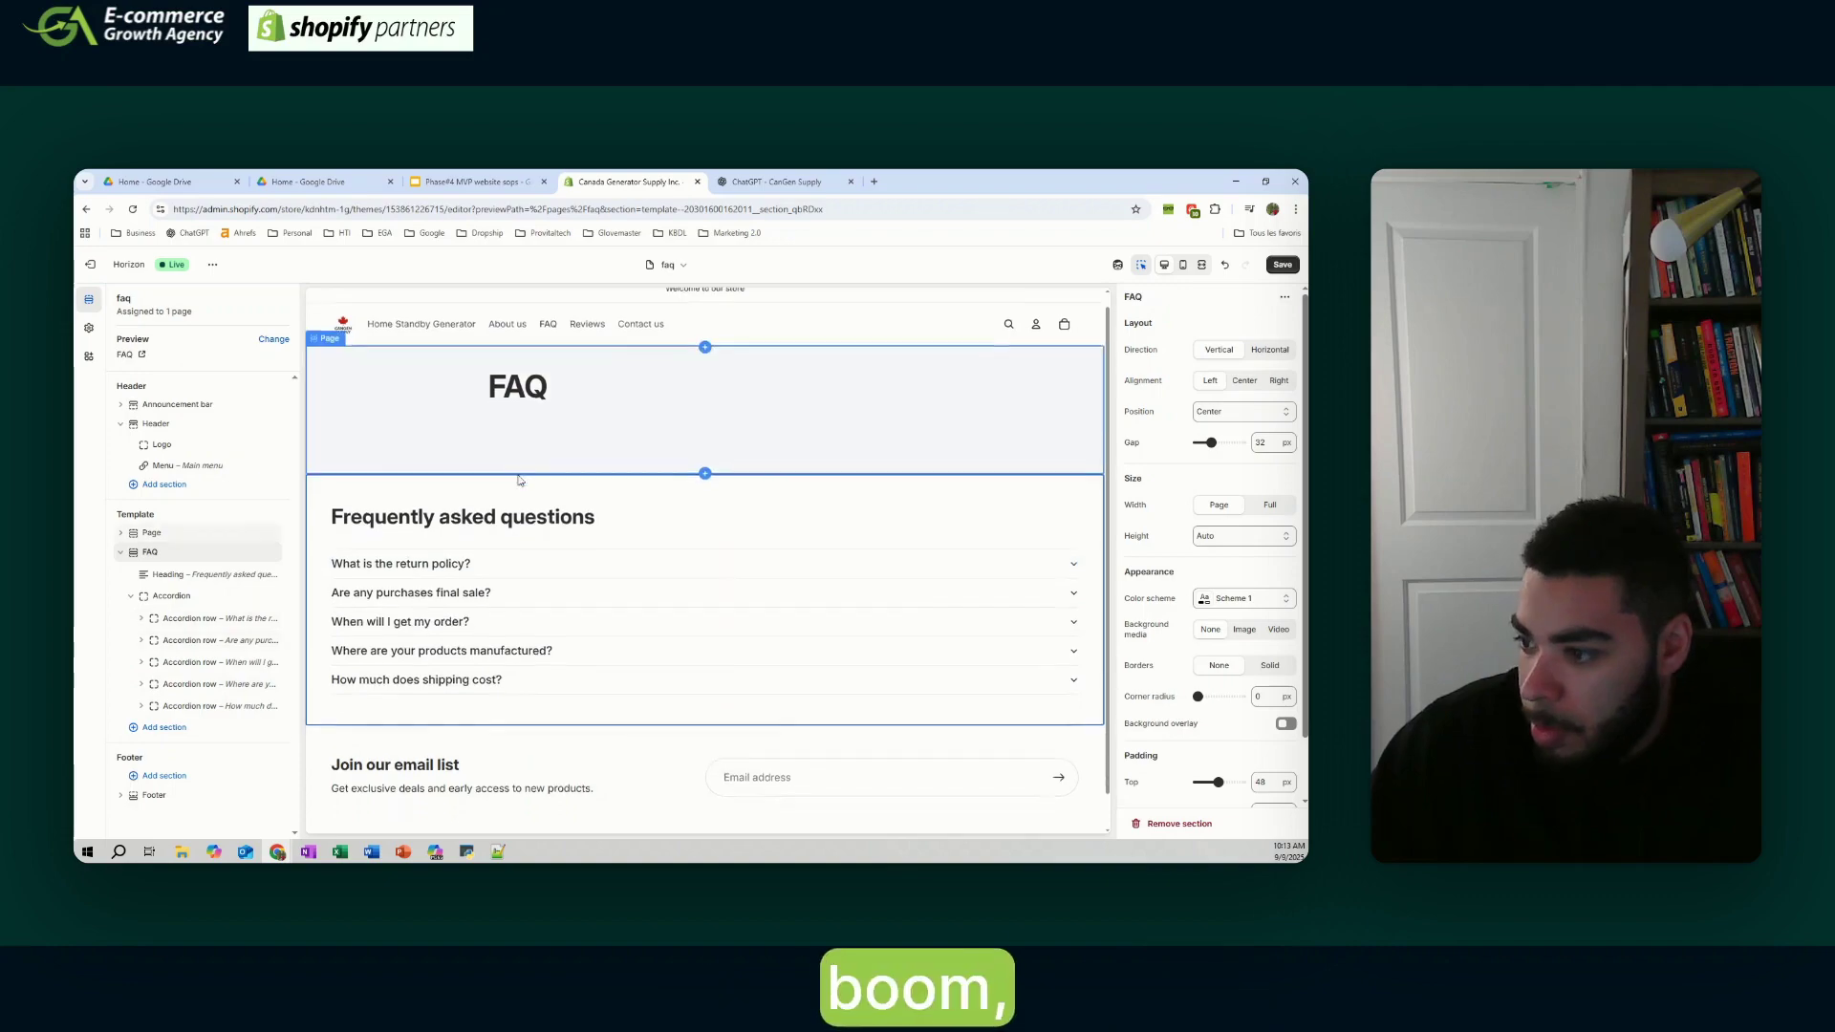
click(165, 727)
scroll(408, 614, up, 3)
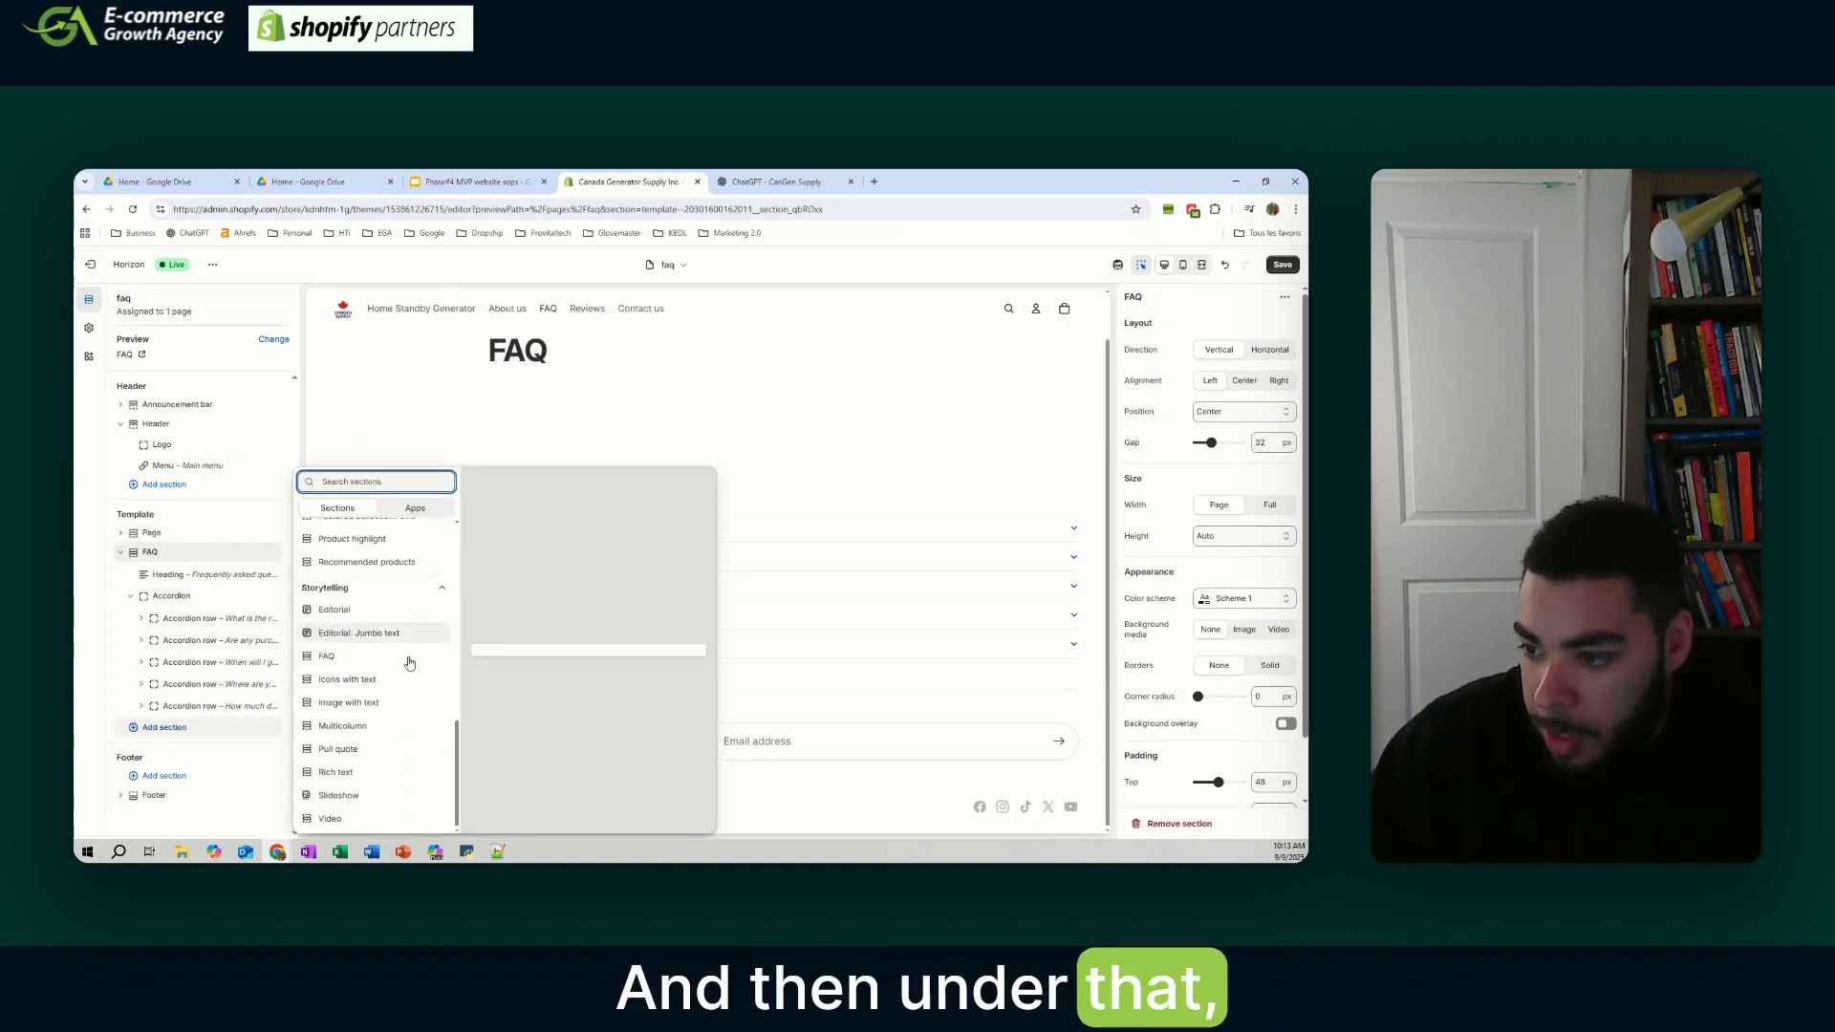
click(377, 626)
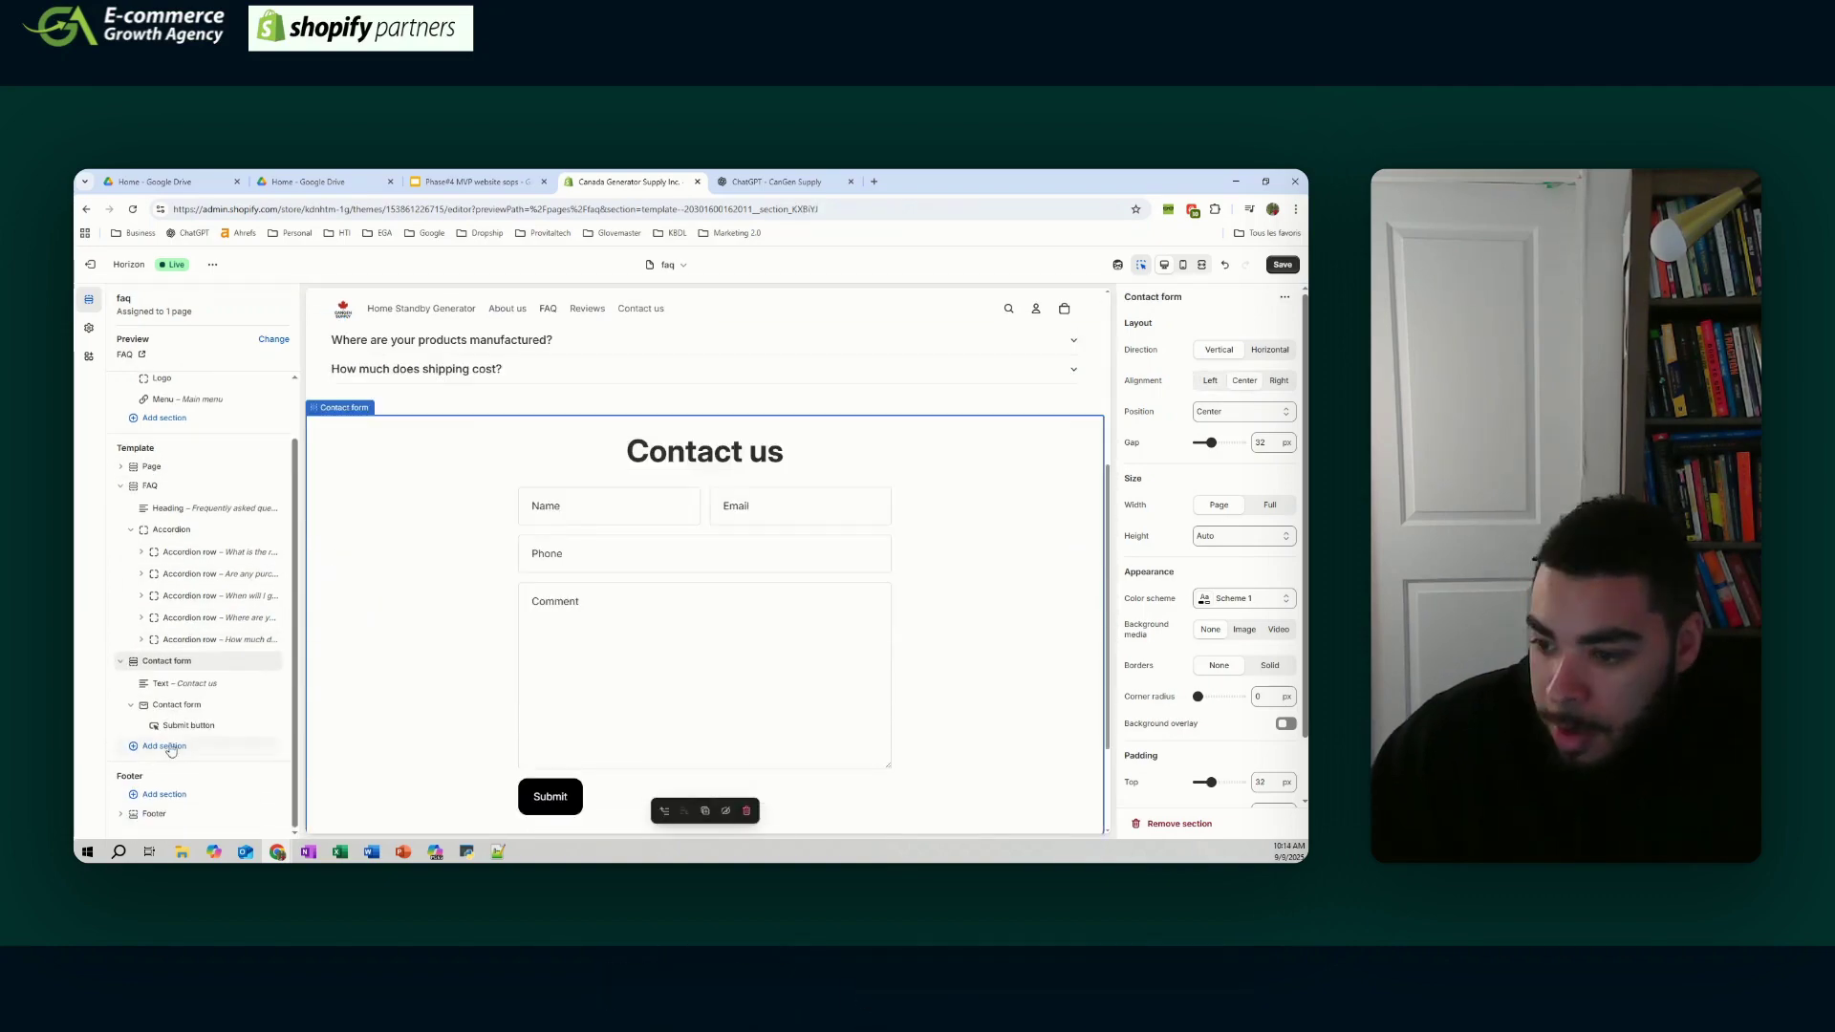
- Add a Rich text section and place it above the Contact form
click(165, 746)
click(348, 786)
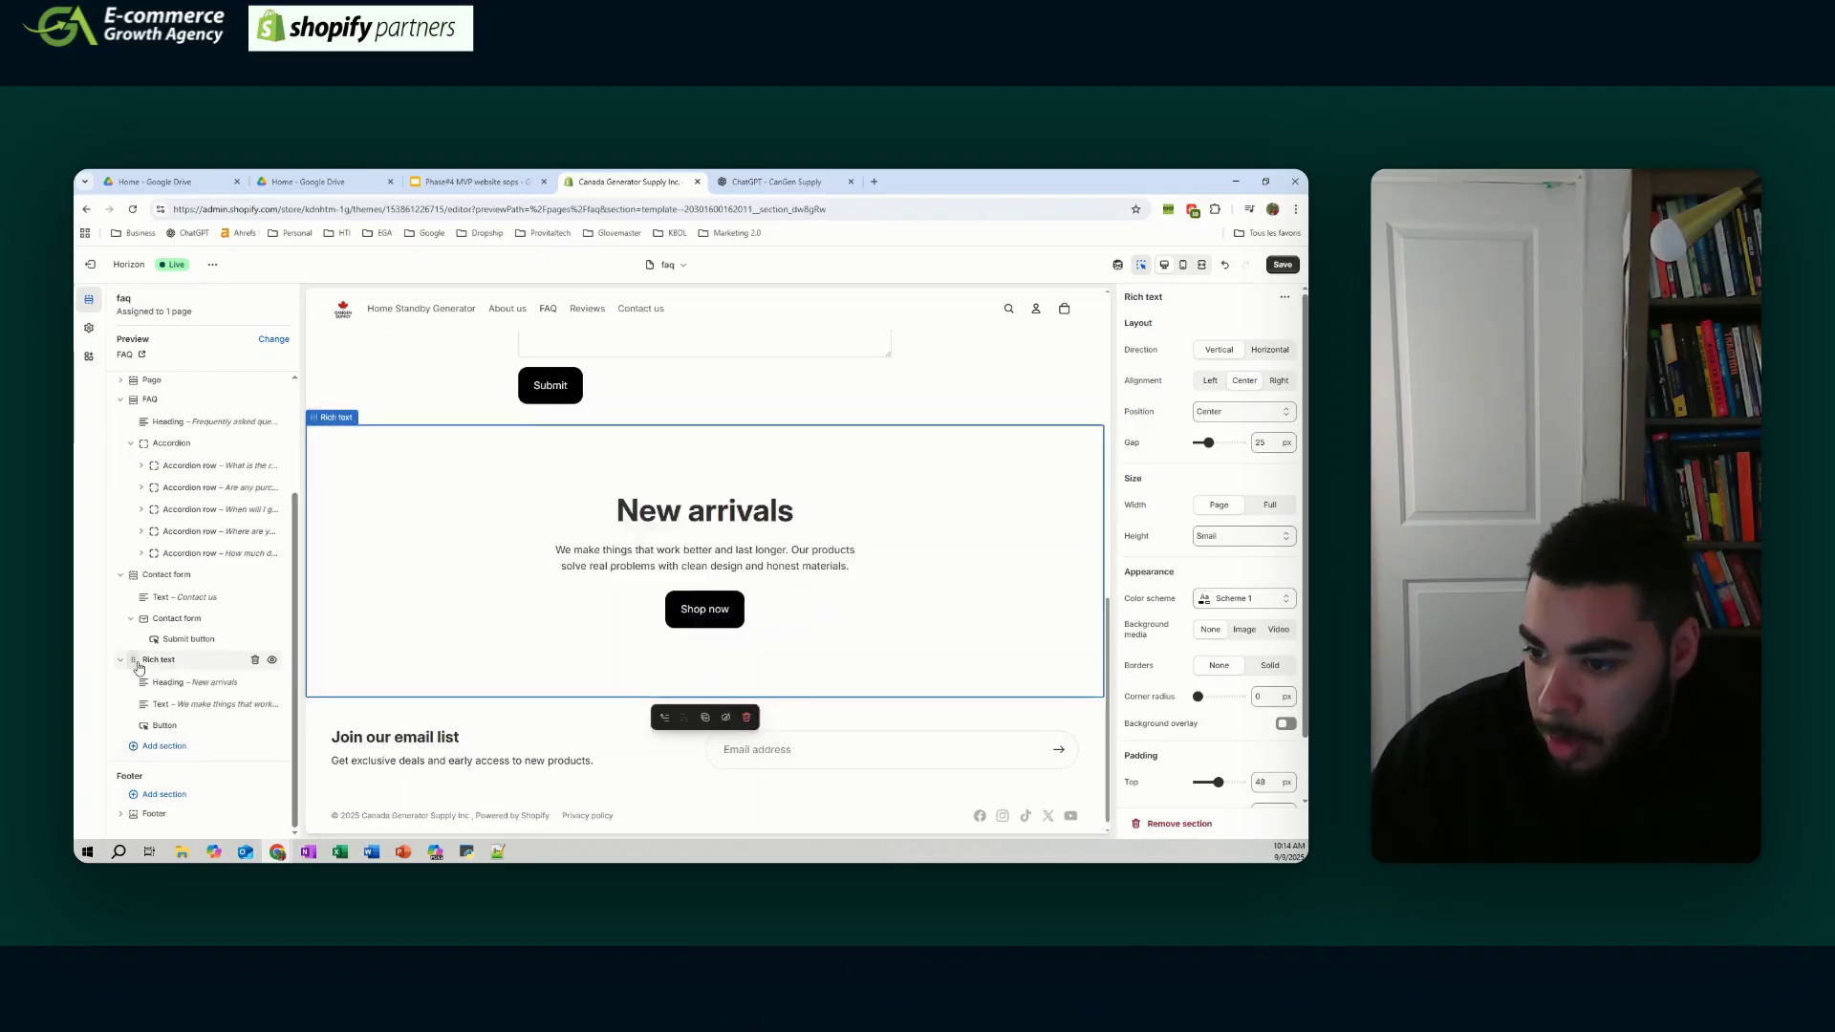
mouse_move(138, 661)
mouse_down()
mouse_move(148, 628)
mouse_move(138, 661)
mouse_move(141, 644)
mouse_up()
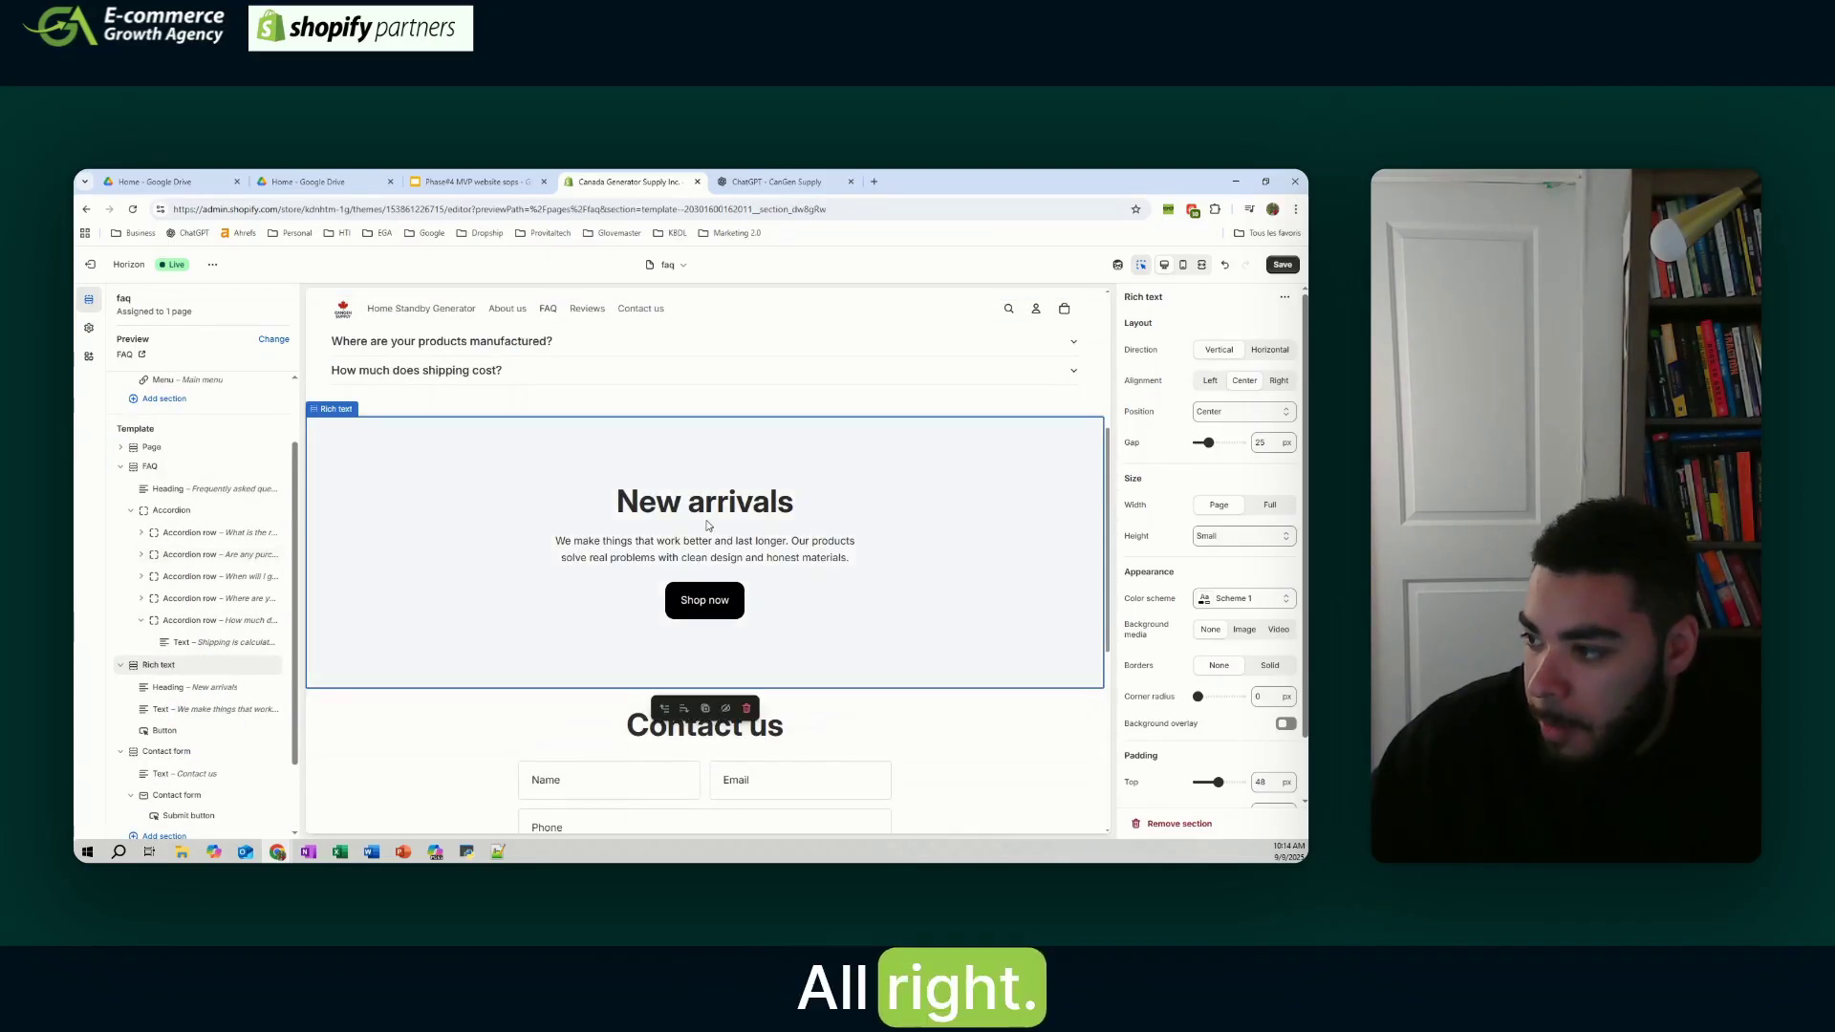
click(706, 511)
click(1241, 375)
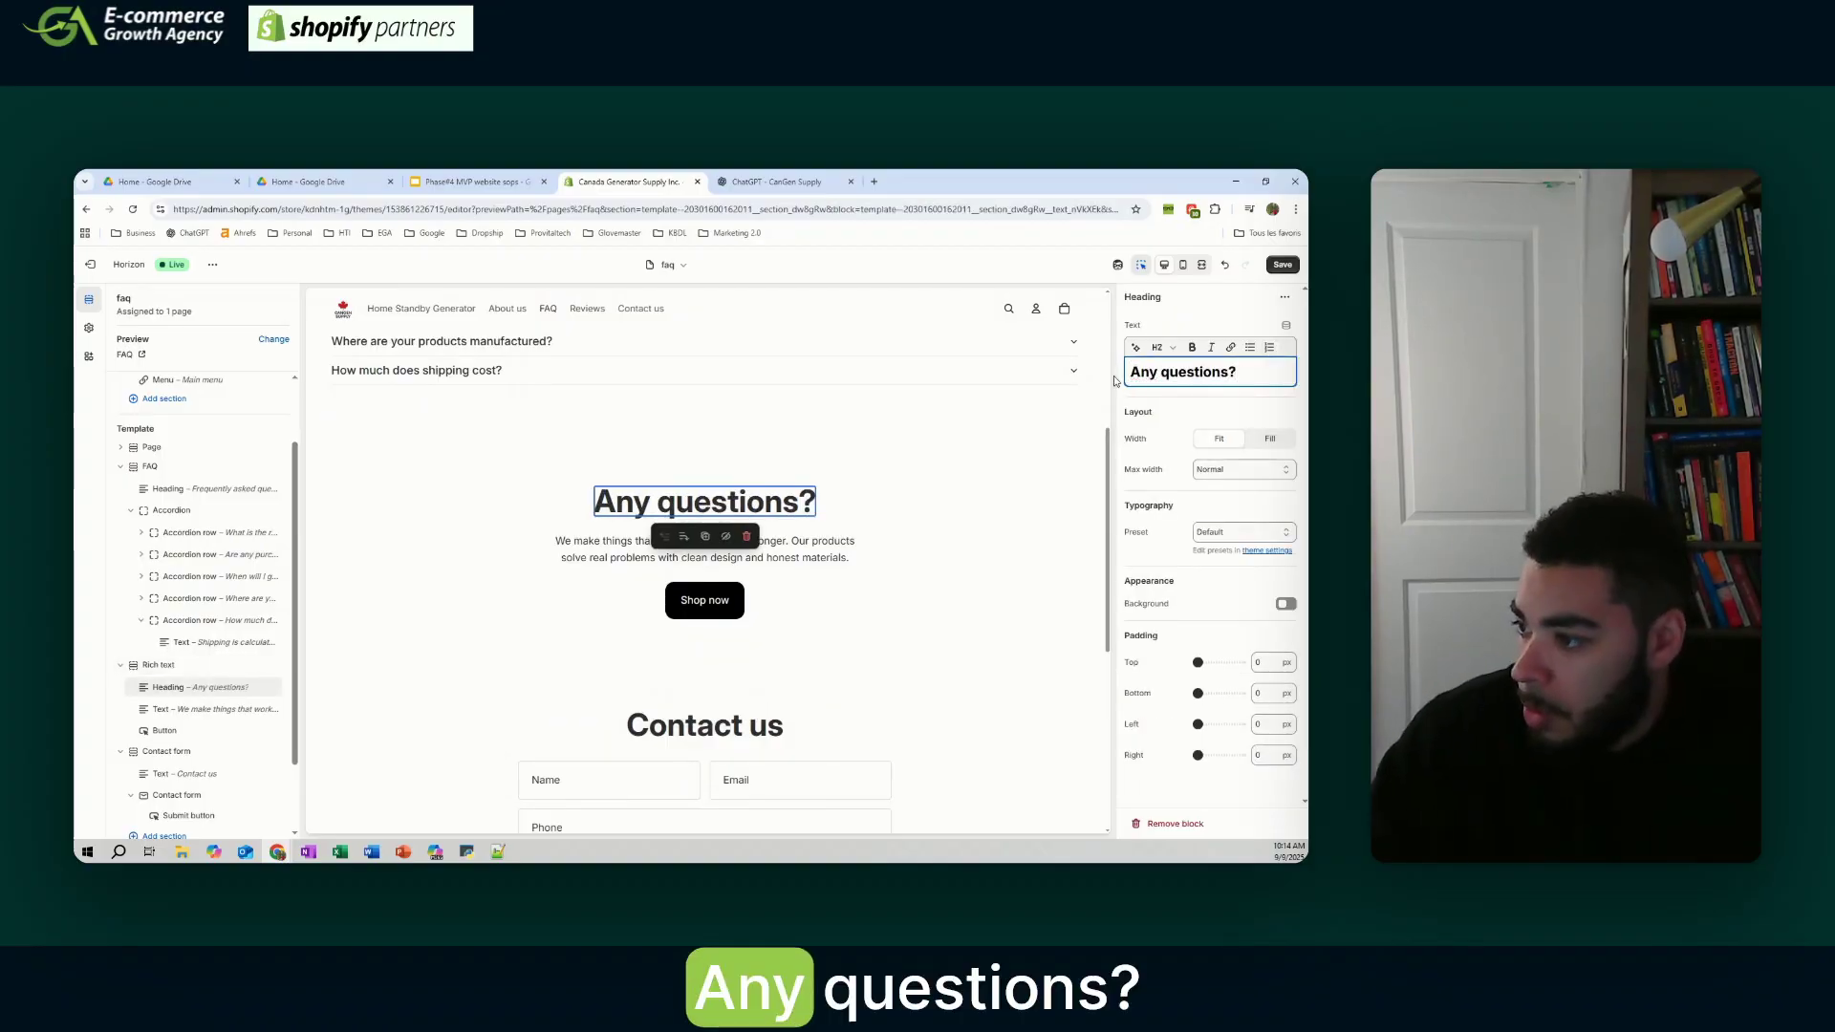
- Replace the rich text paragraph with ChatGPT's we're-here-to-help support message
click(824, 556)
click(1283, 390)
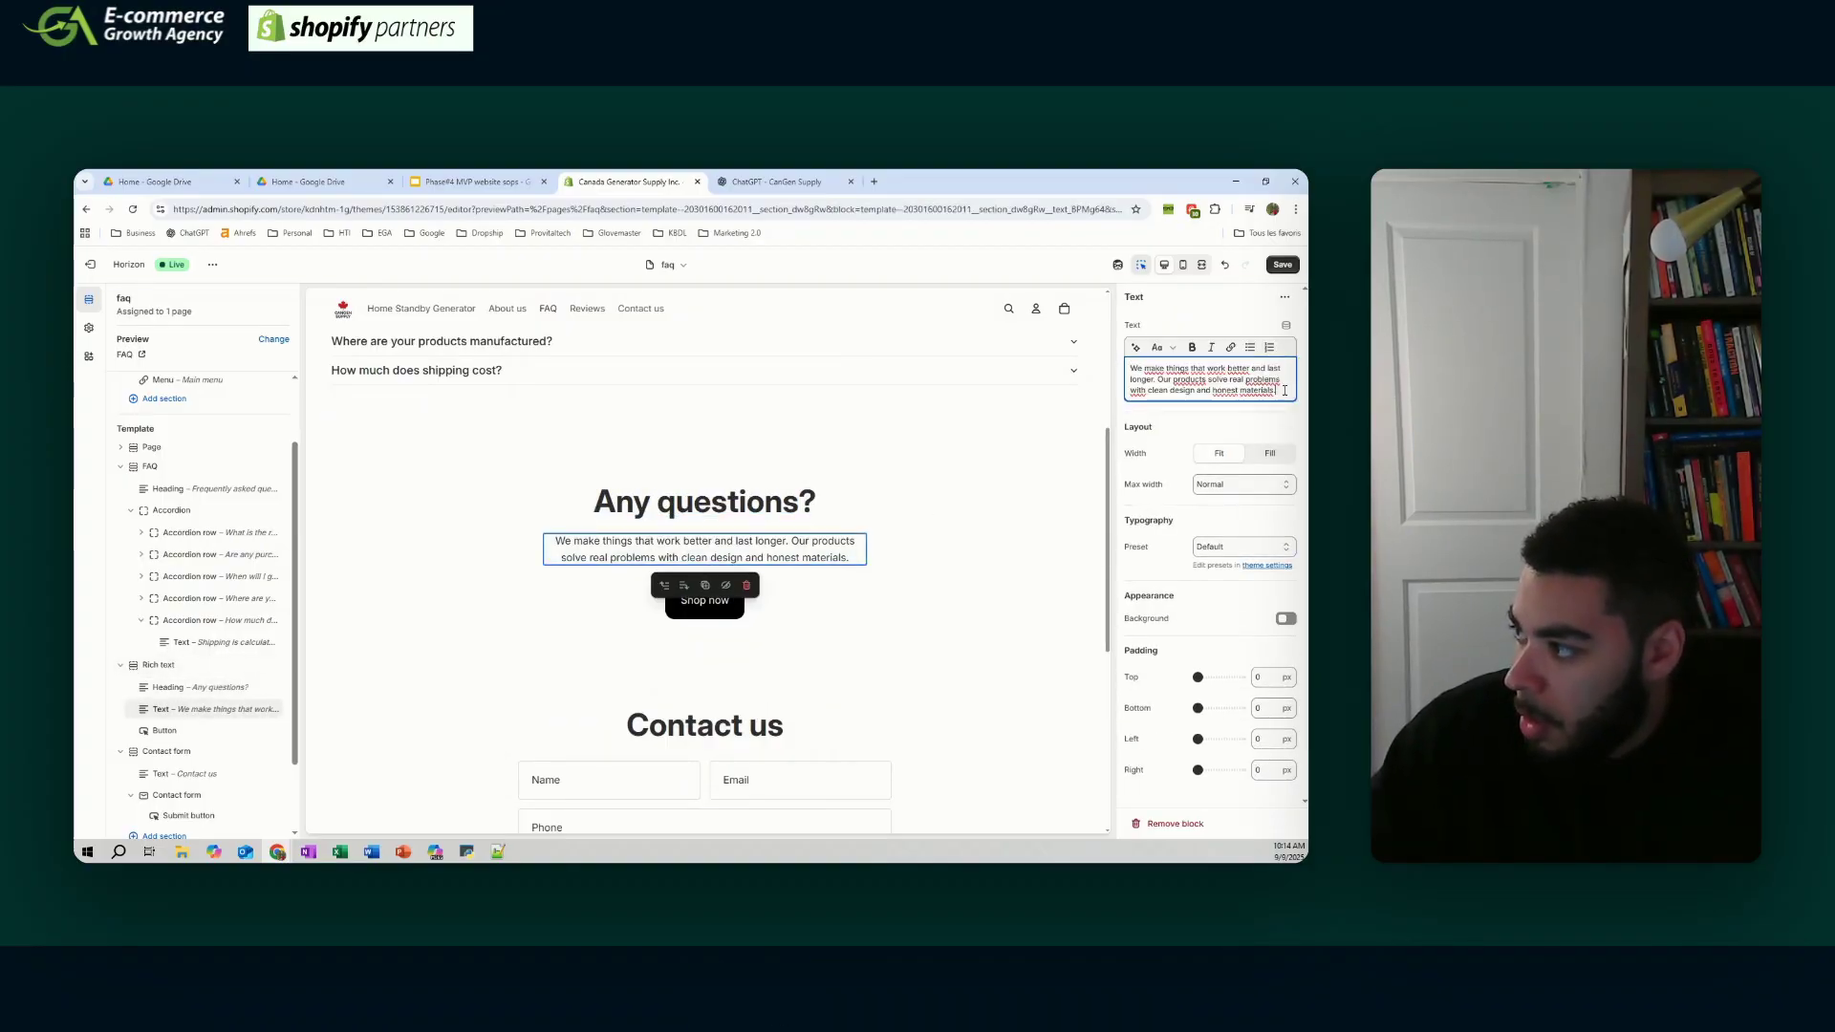
key(ctrl+Tab)
click(619, 812)
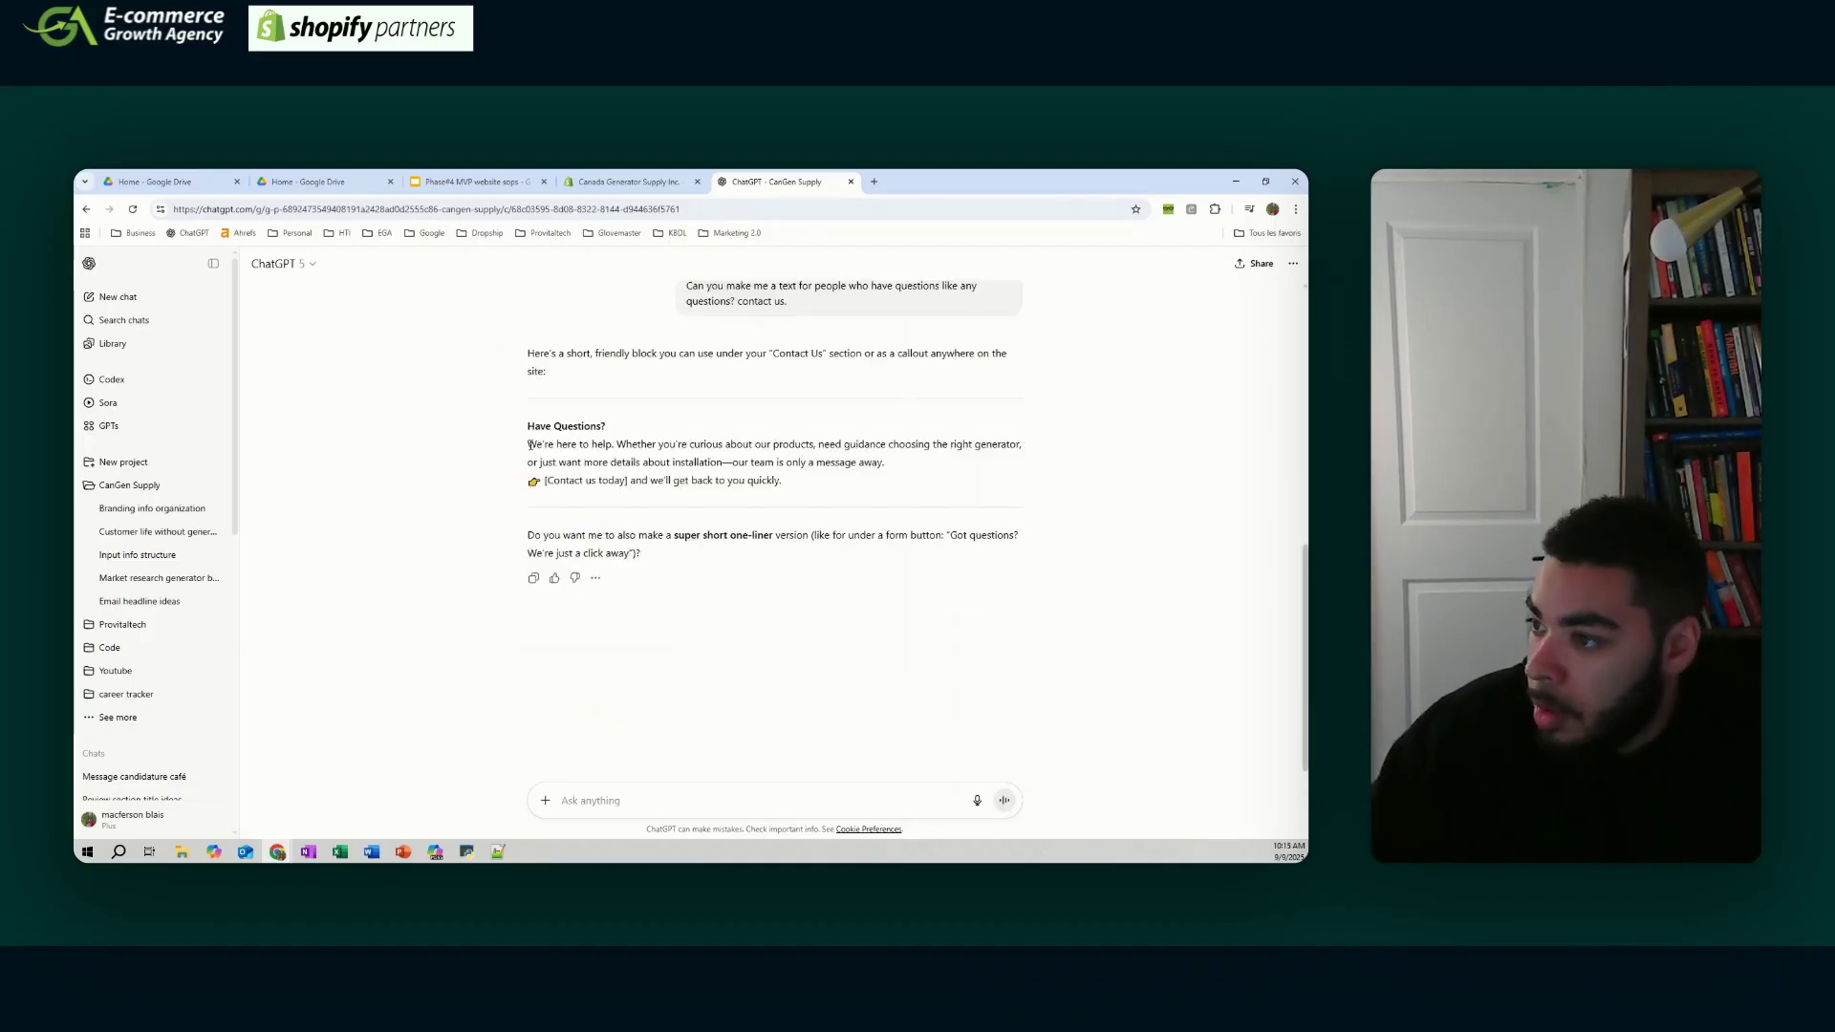
drag(529, 442, 853, 461)
right_click(854, 445)
click(896, 459)
click(631, 182)
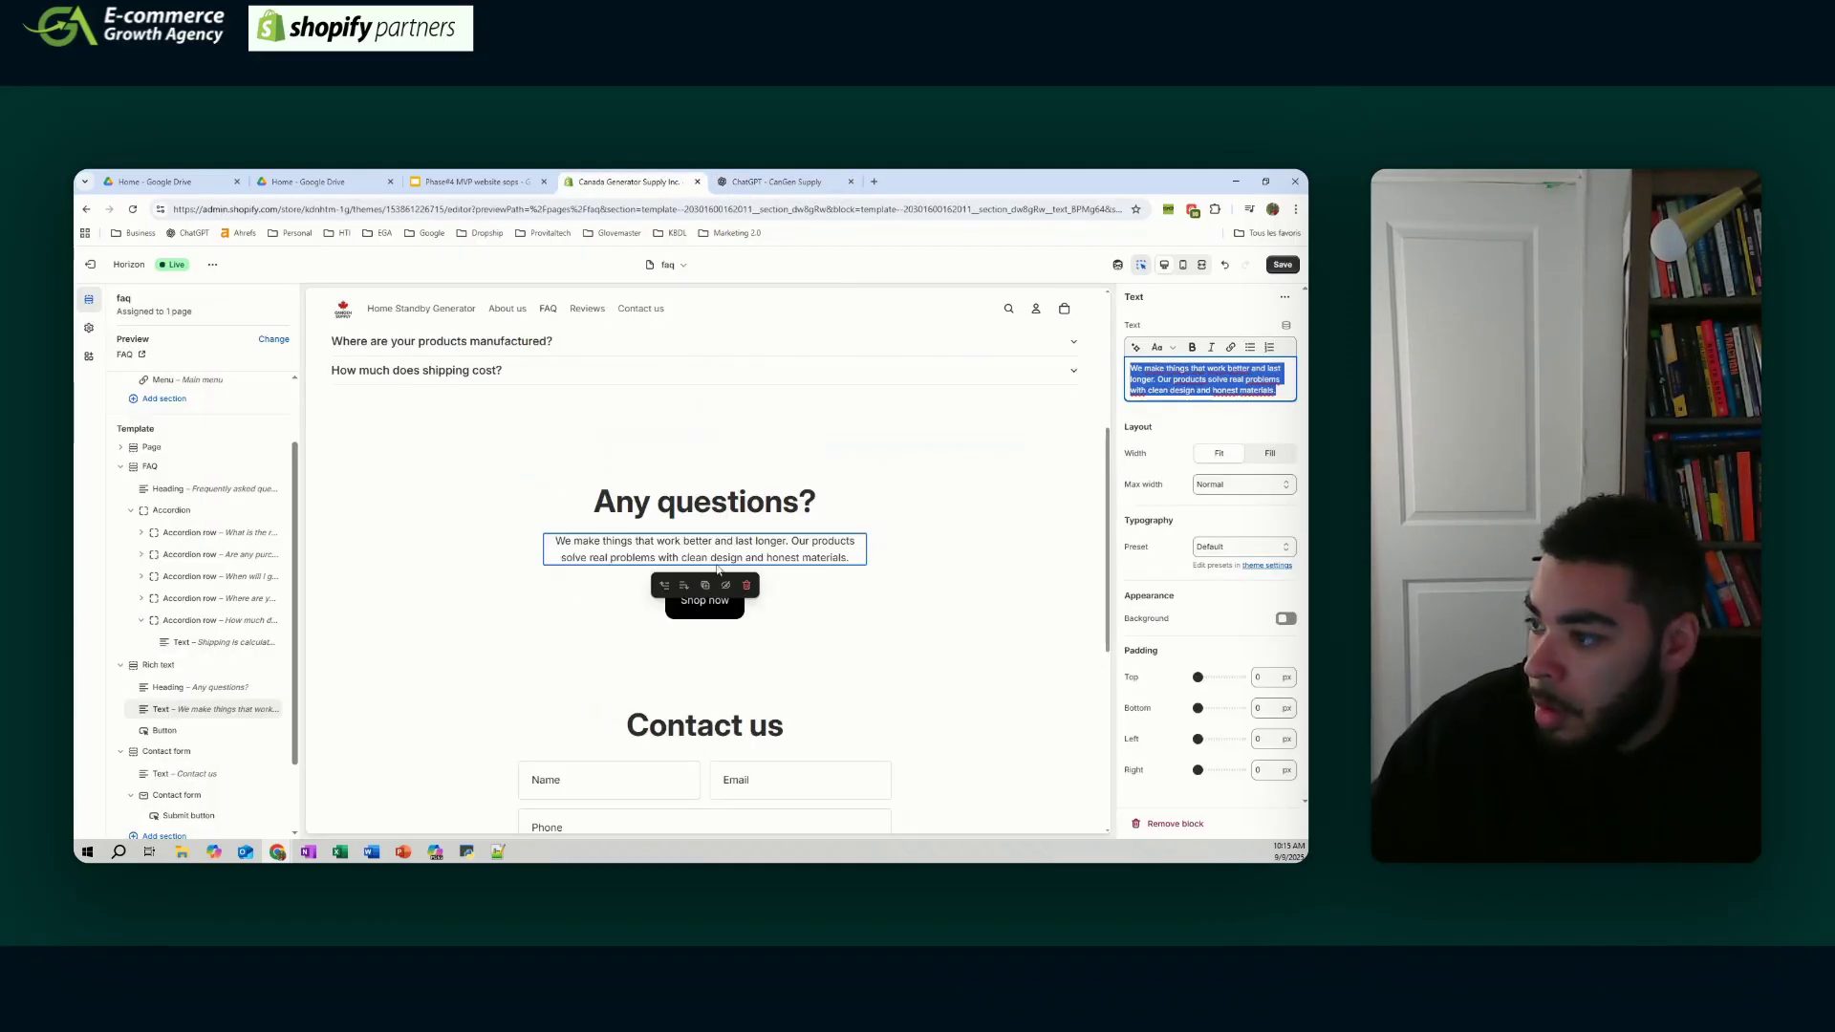
key(ctrl+v)
key(Escape)
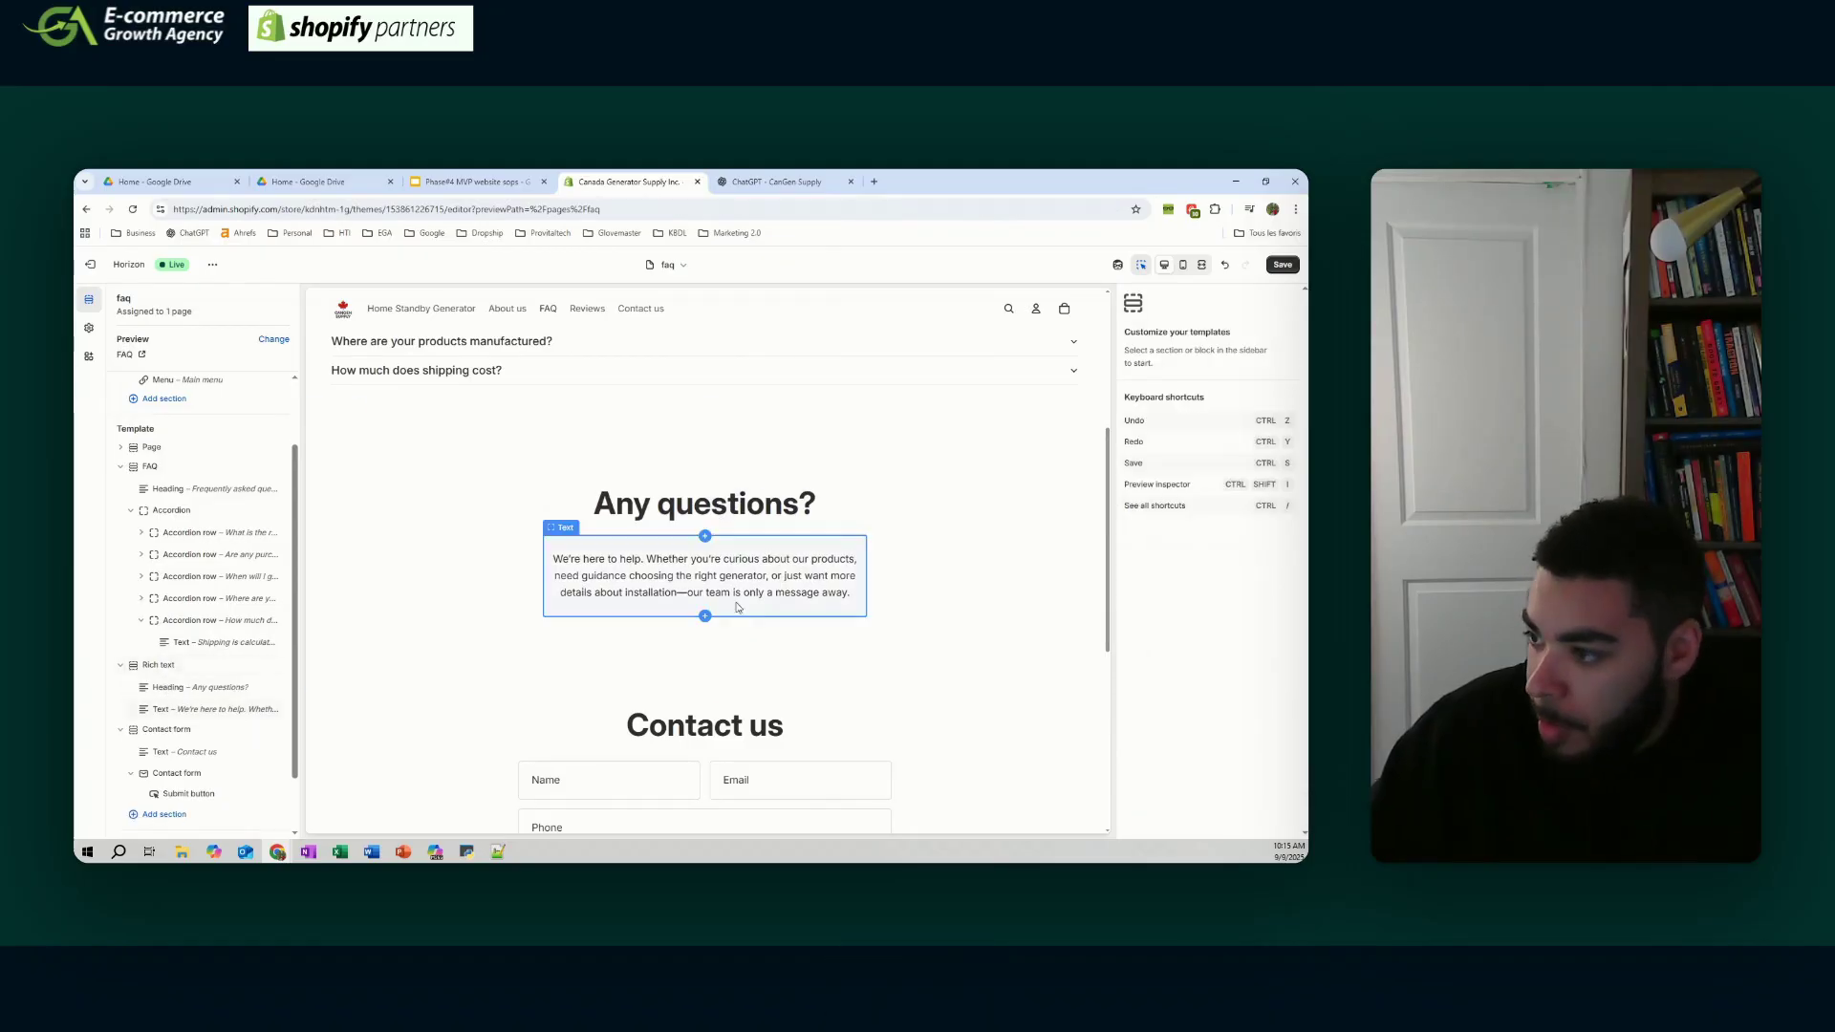
- Set the rich text section's top padding to 0, save the FAQ page, and go to Contact us
click(941, 626)
scroll(1207, 611, down, 5)
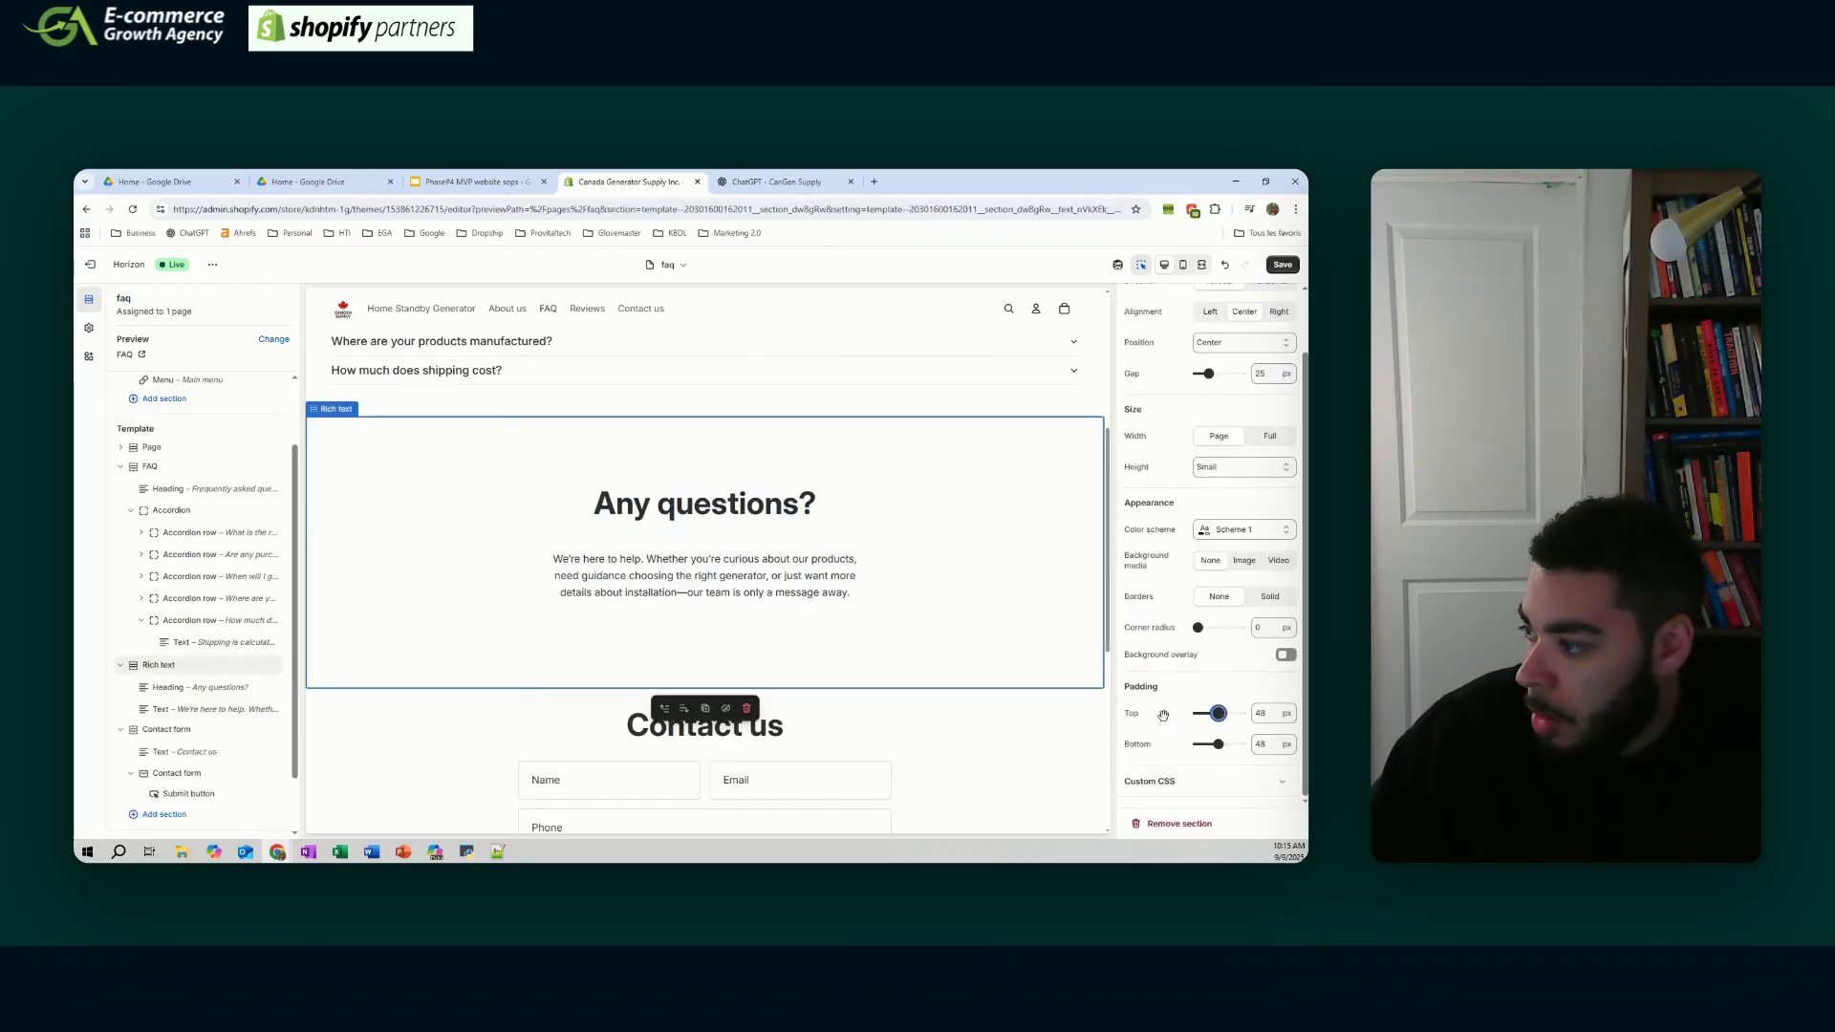
drag(1217, 713, 1185, 714)
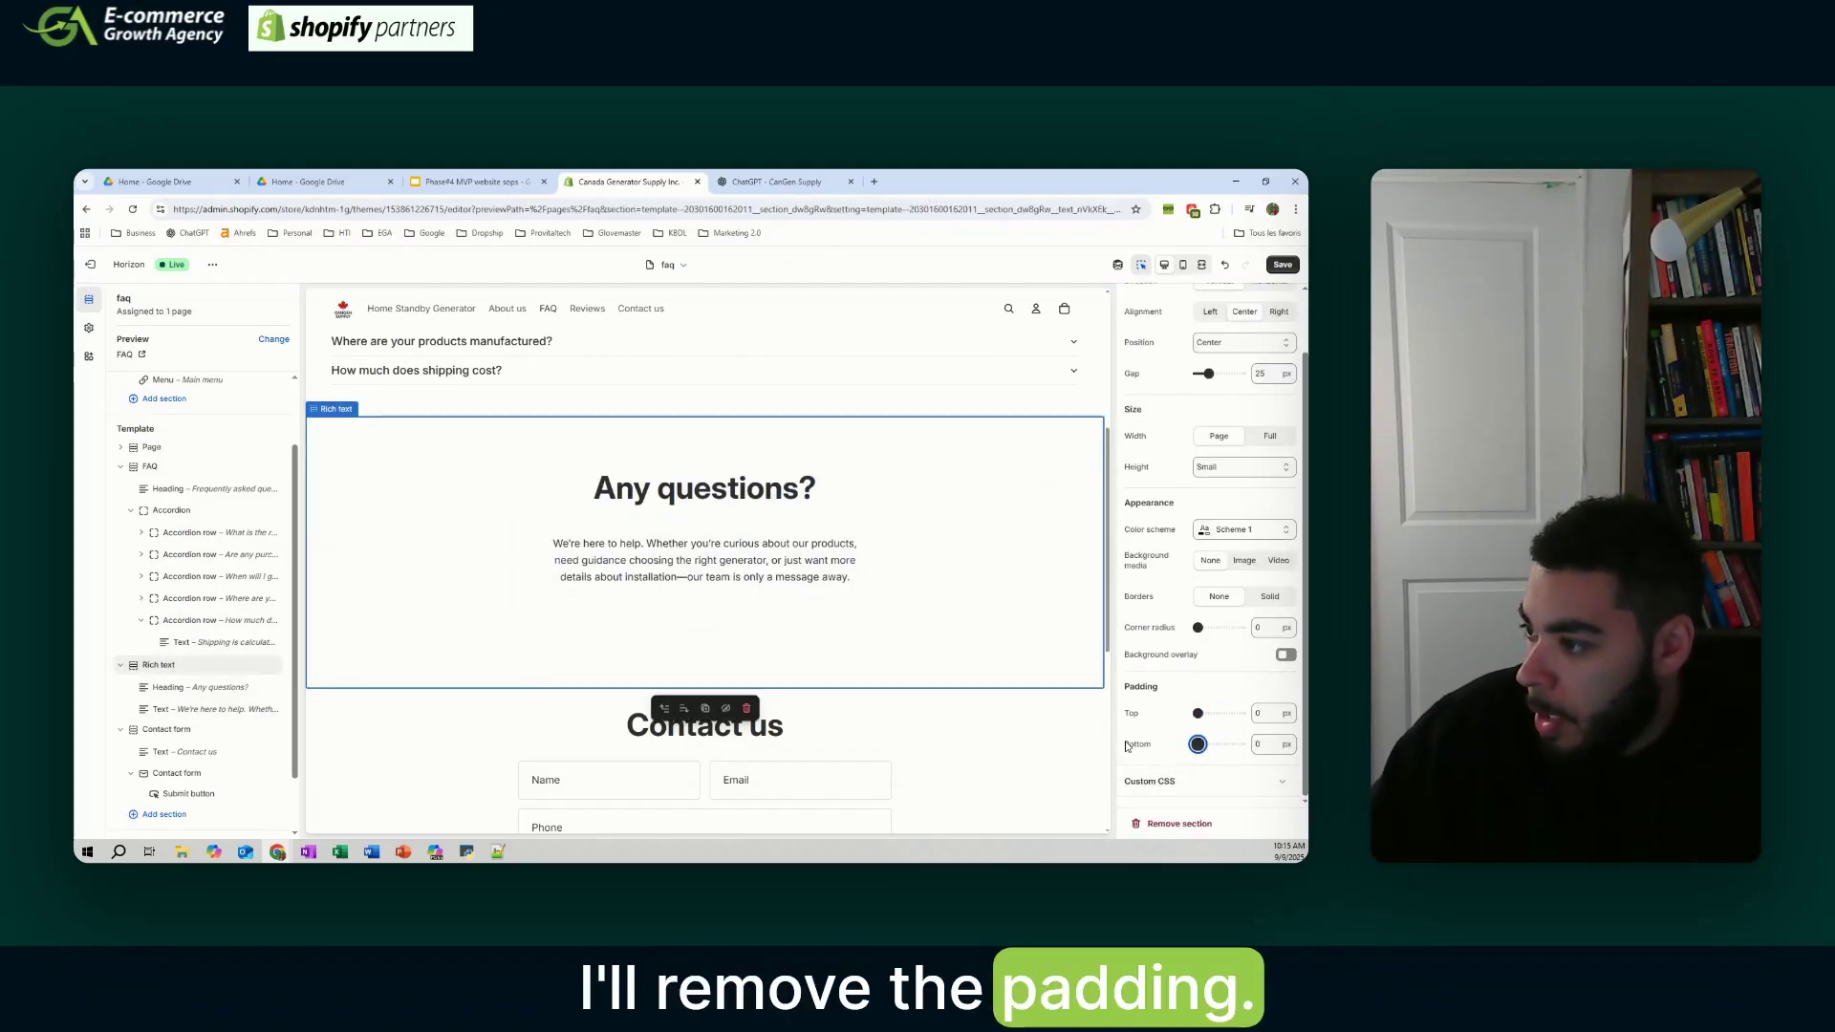
scroll(876, 635, up, 4)
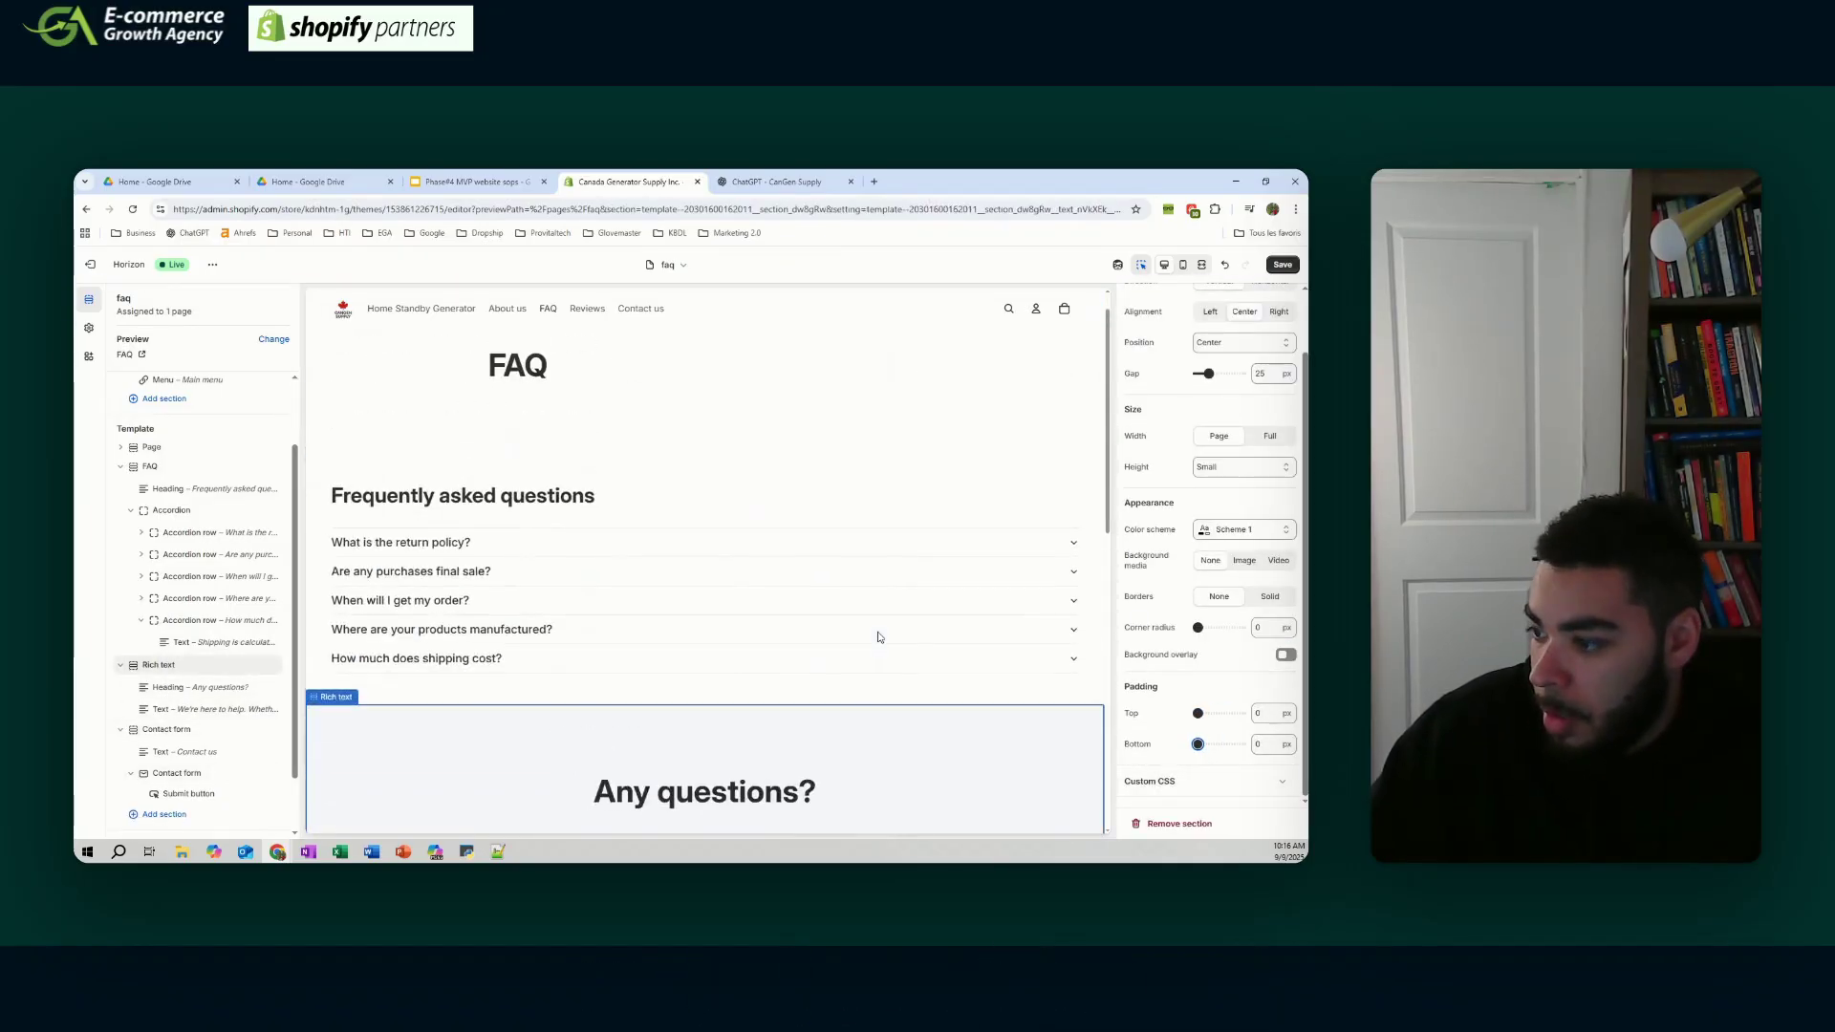
scroll(879, 636, up, 1)
click(1281, 265)
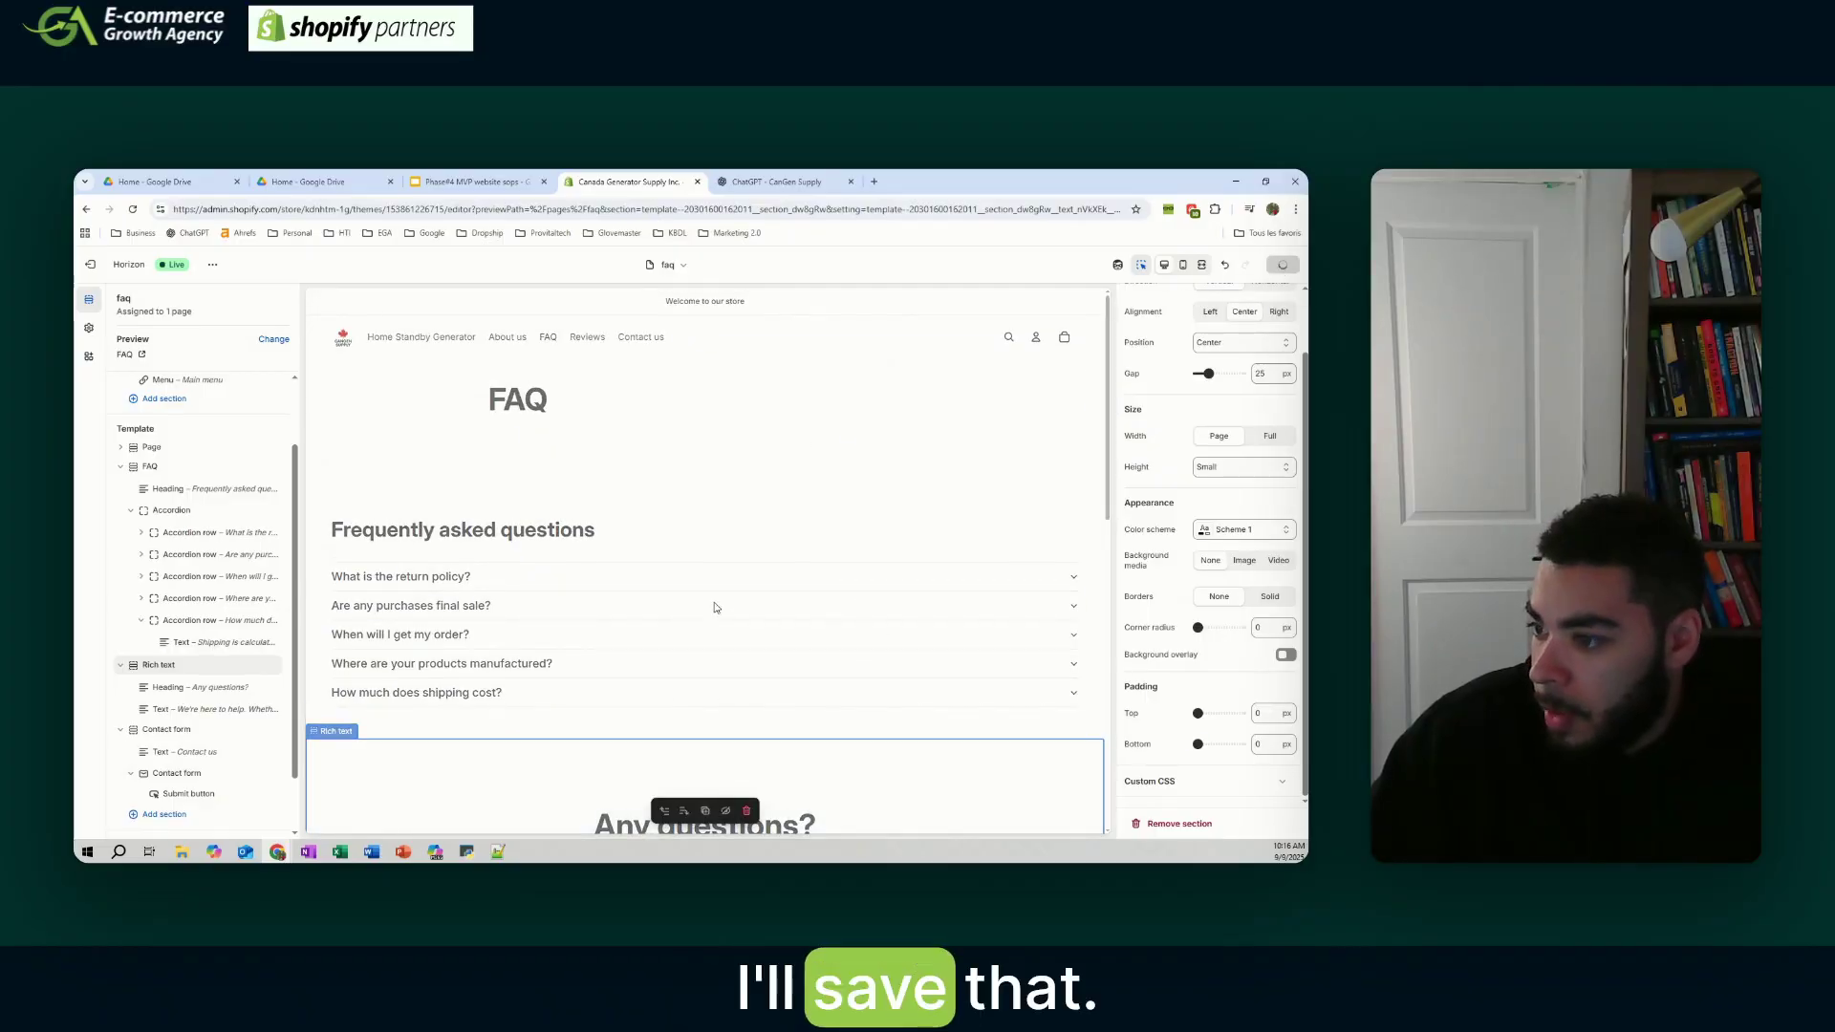
click(586, 336)
click(641, 337)
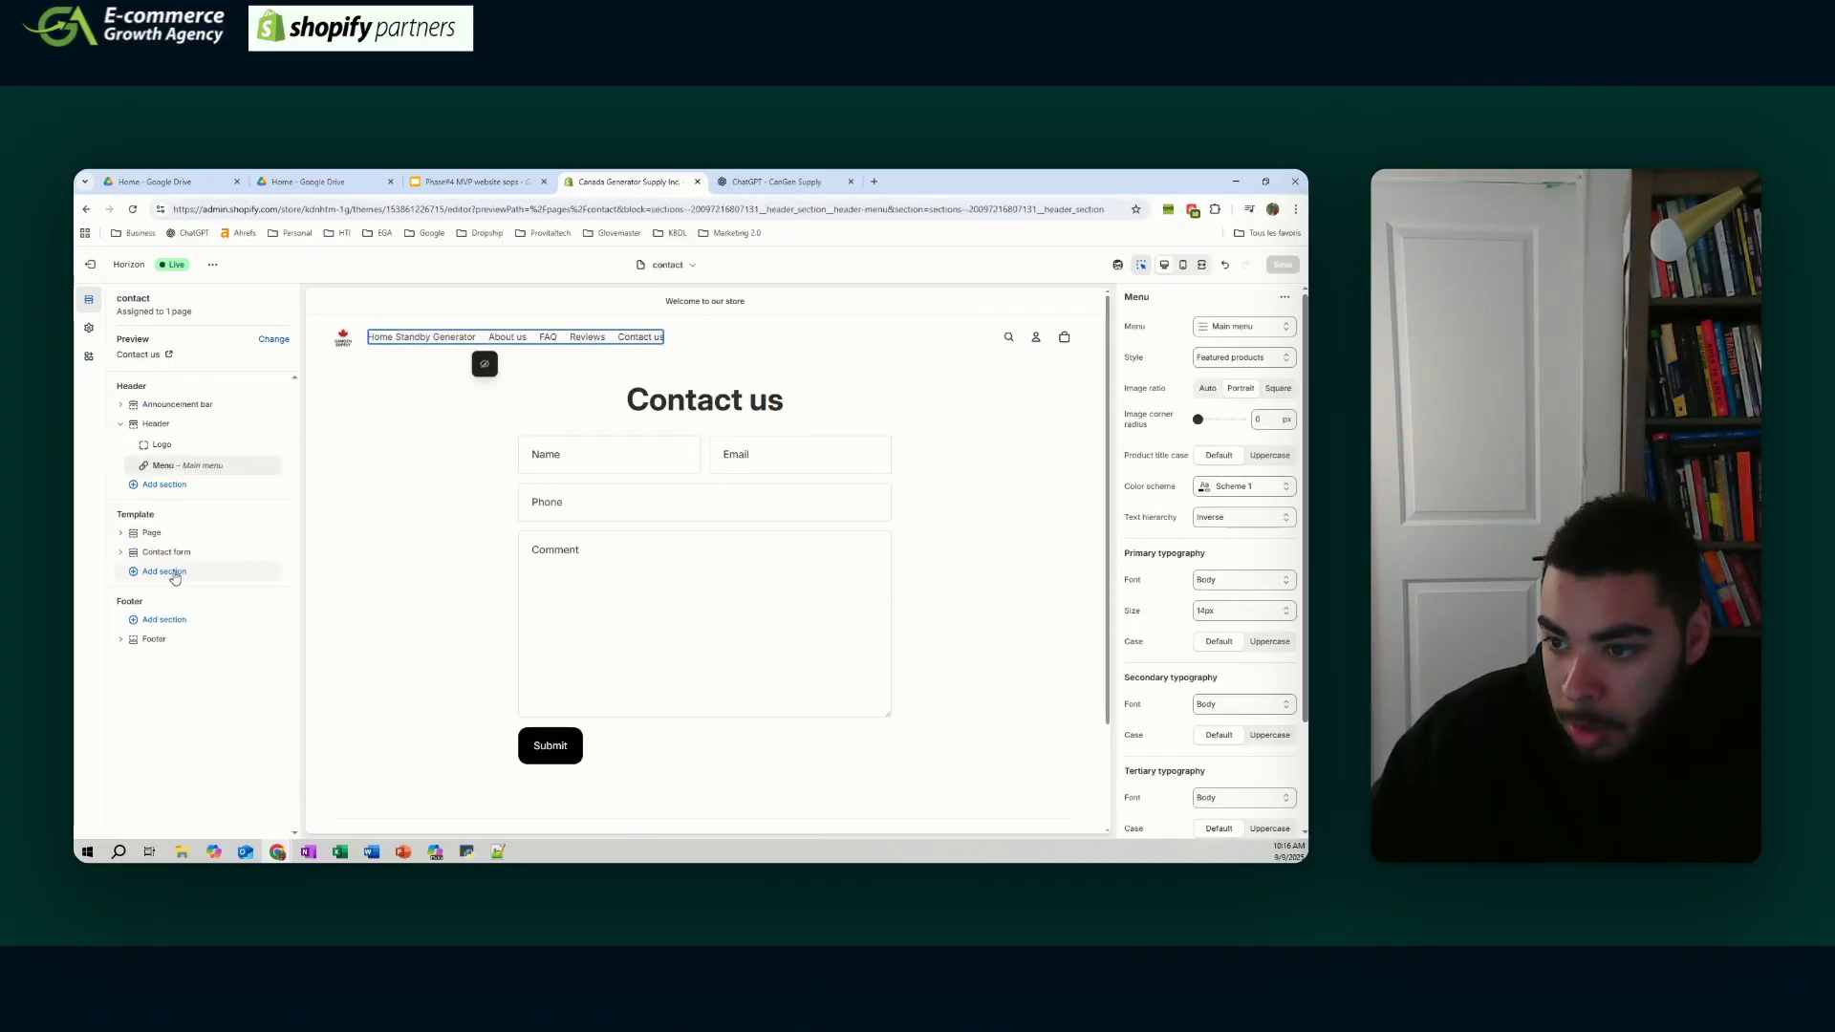
- Add a Rich text section above the Contact page content headed 'Have questions?'
click(175, 571)
click(352, 770)
drag(159, 617, 147, 527)
click(753, 472)
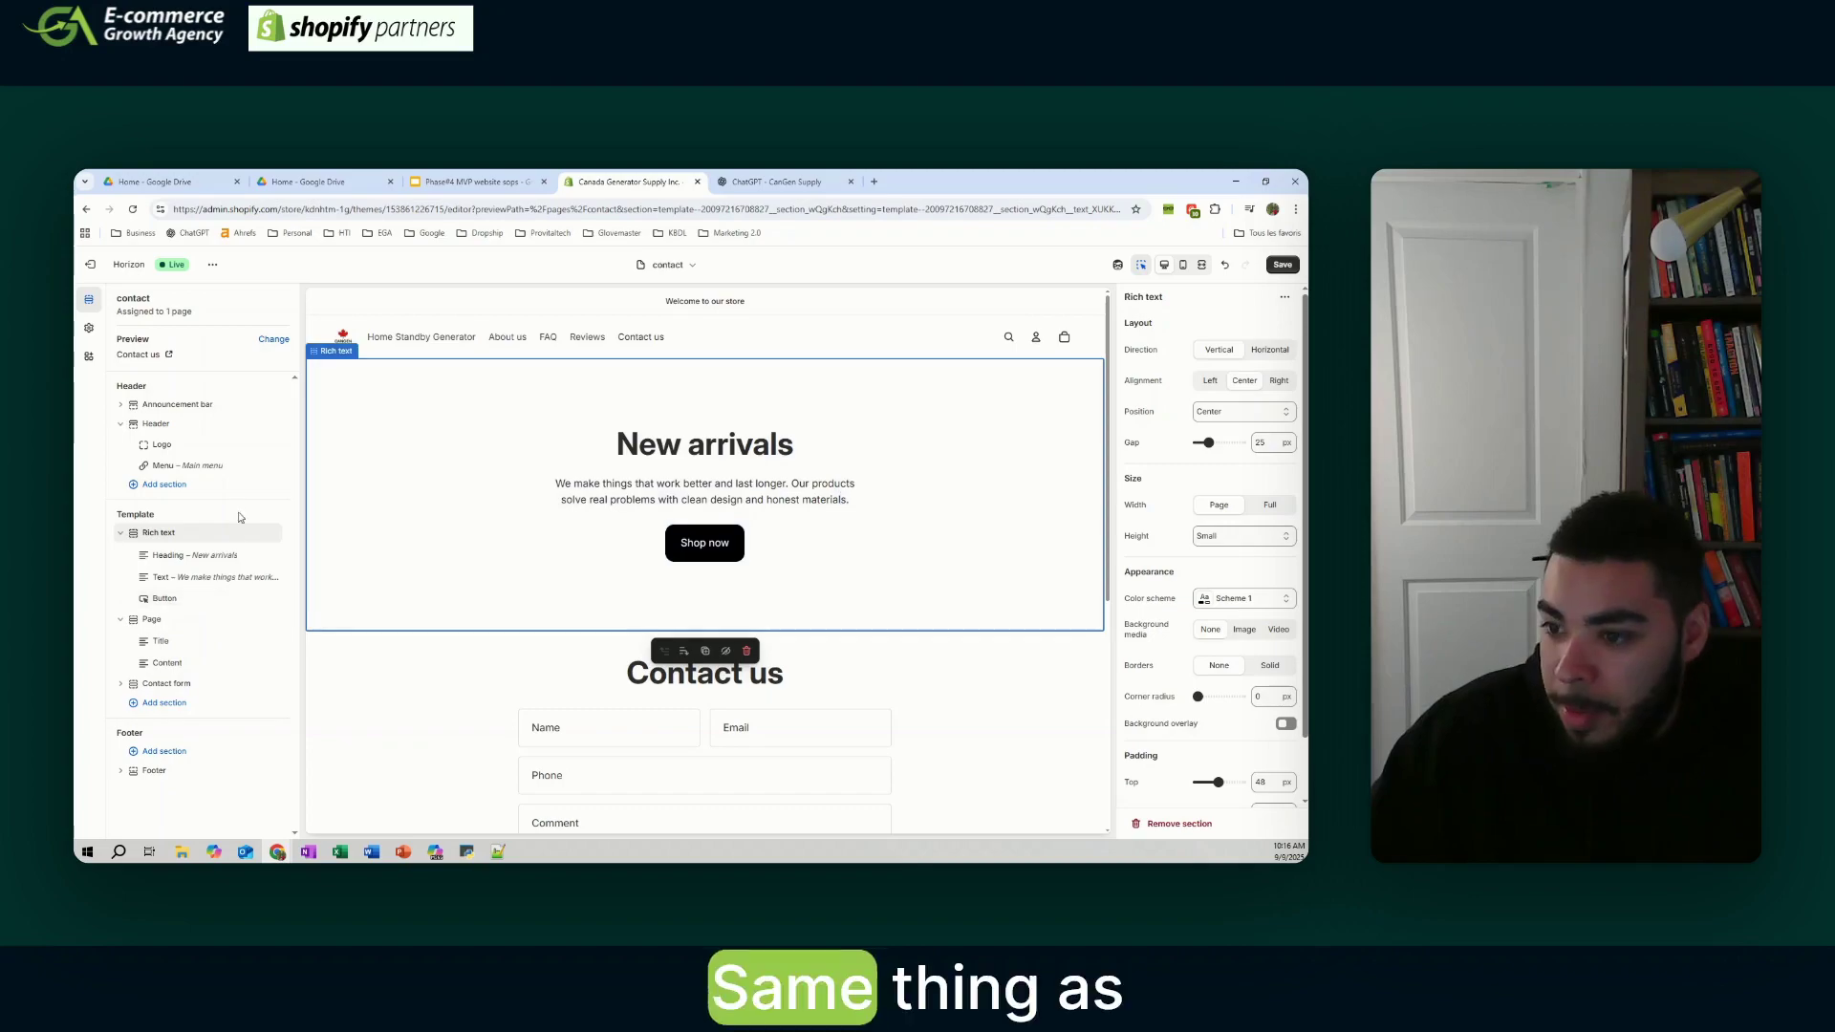
click(203, 556)
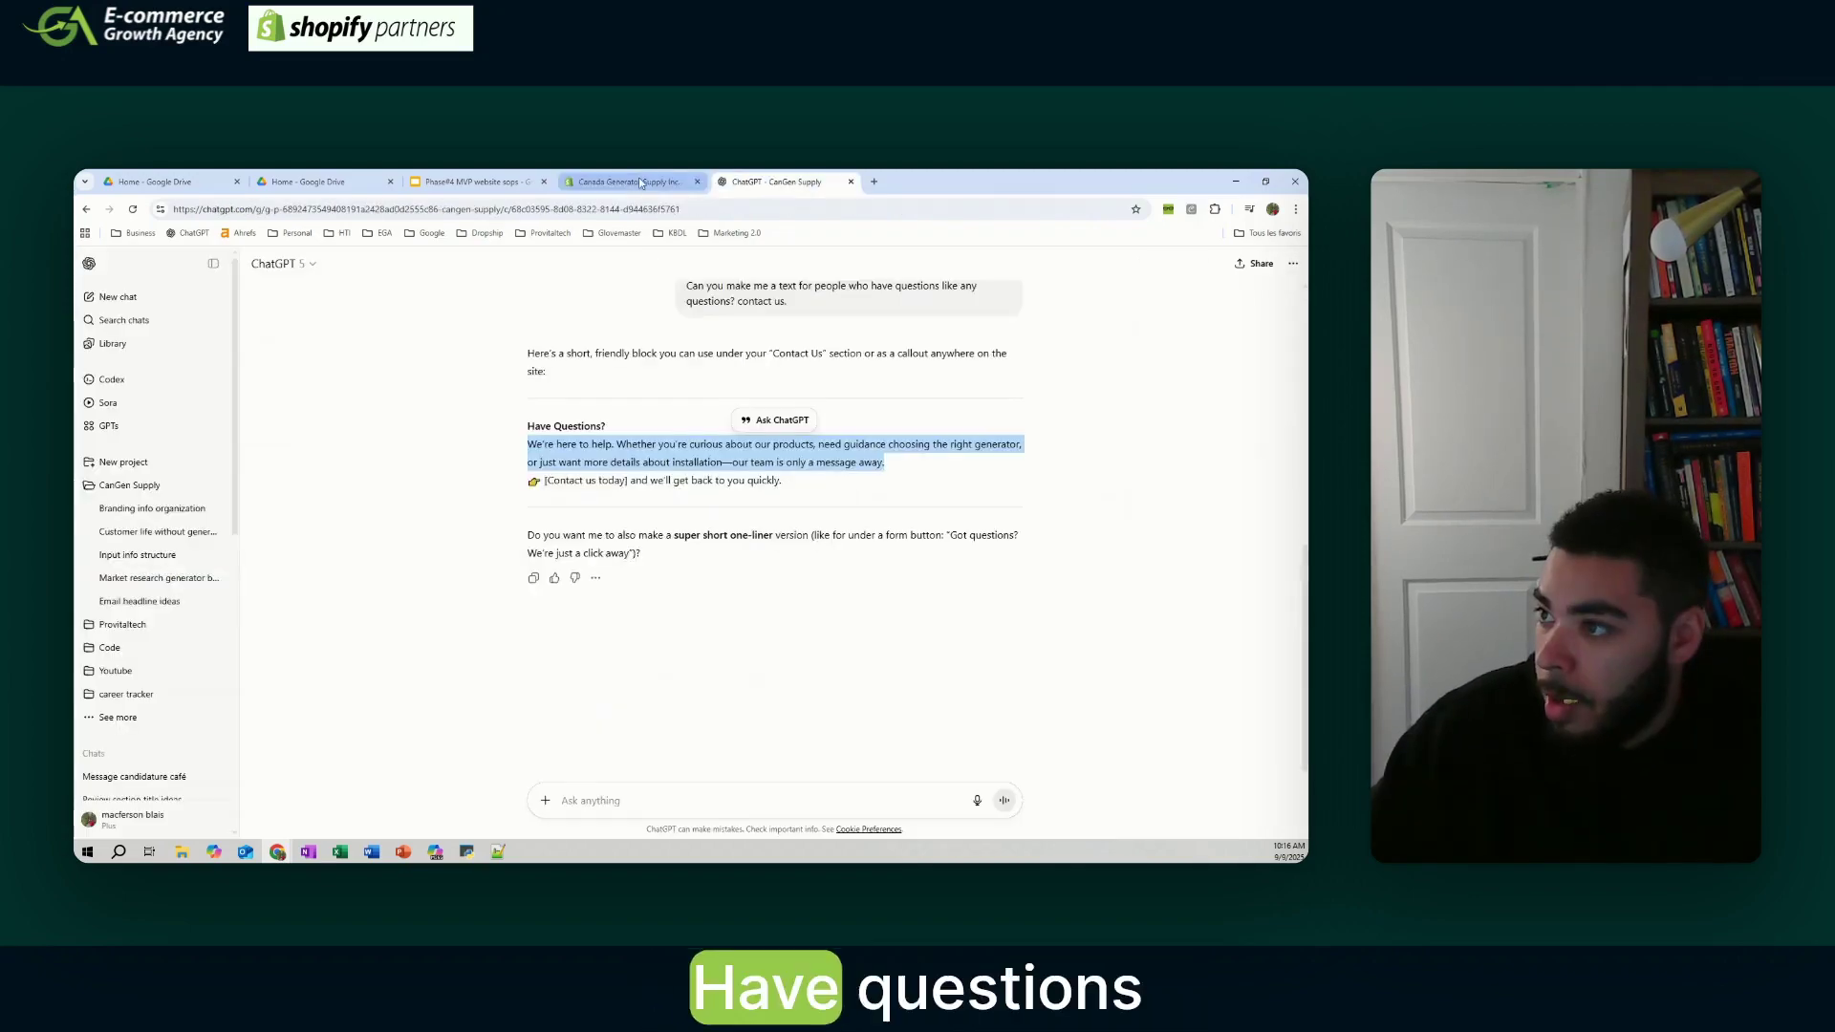
key(BackSpace)
key(BackSpace)
key(BackSpace)
key(BackSpace)
key(BackSpace)
key(BackSpace)
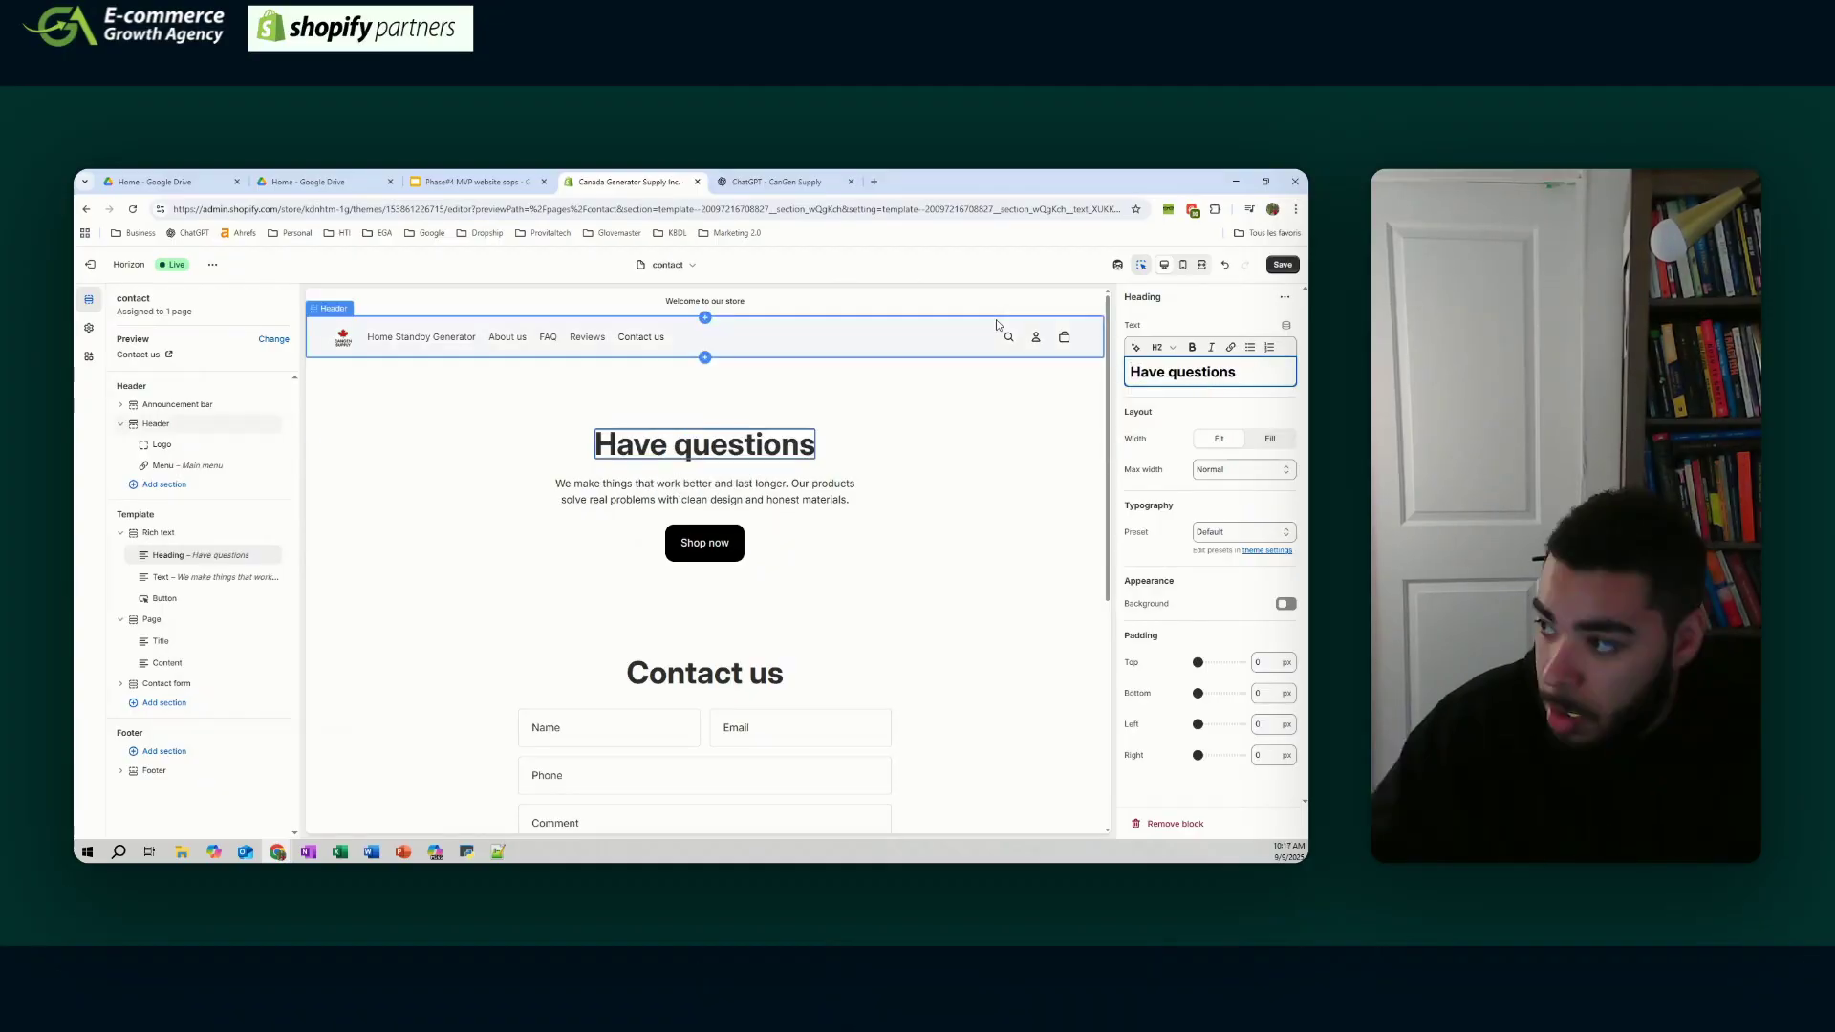
text(?)
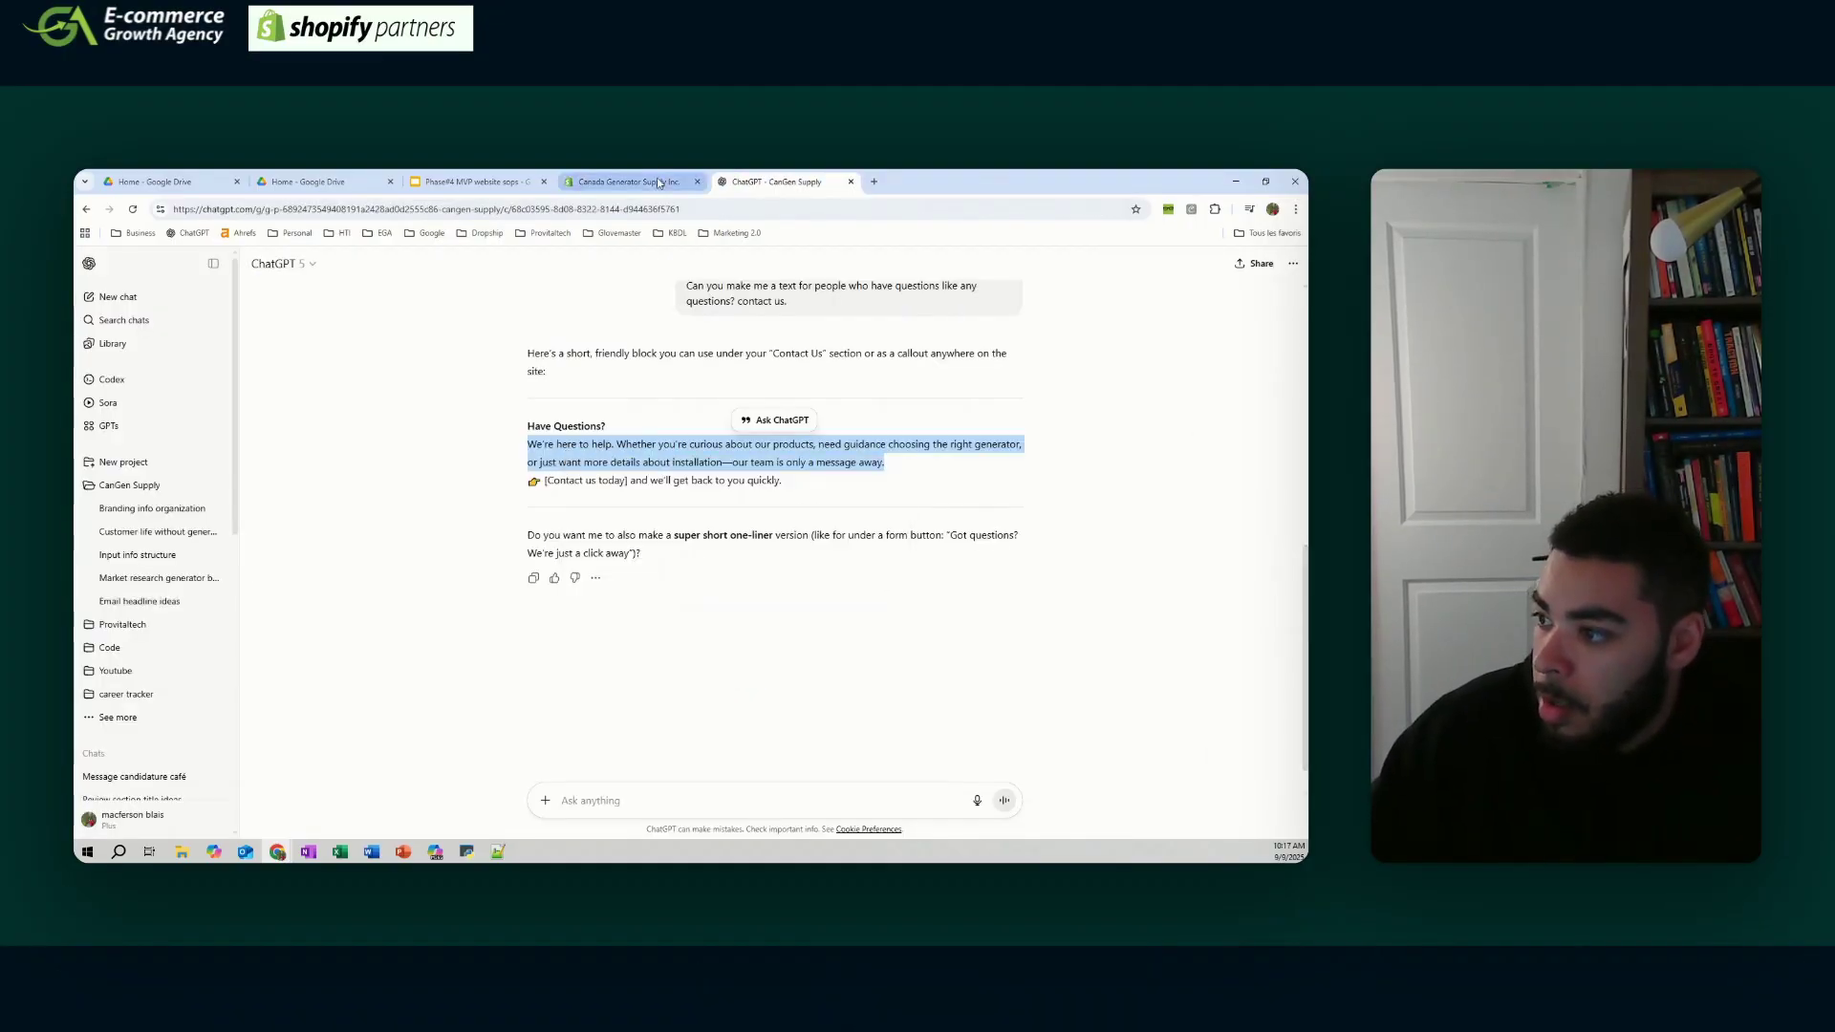
- Fill its text with the support message plus a contact-us-today line
click(657, 182)
click(705, 491)
triple_click(1225, 382)
right_click(1224, 381)
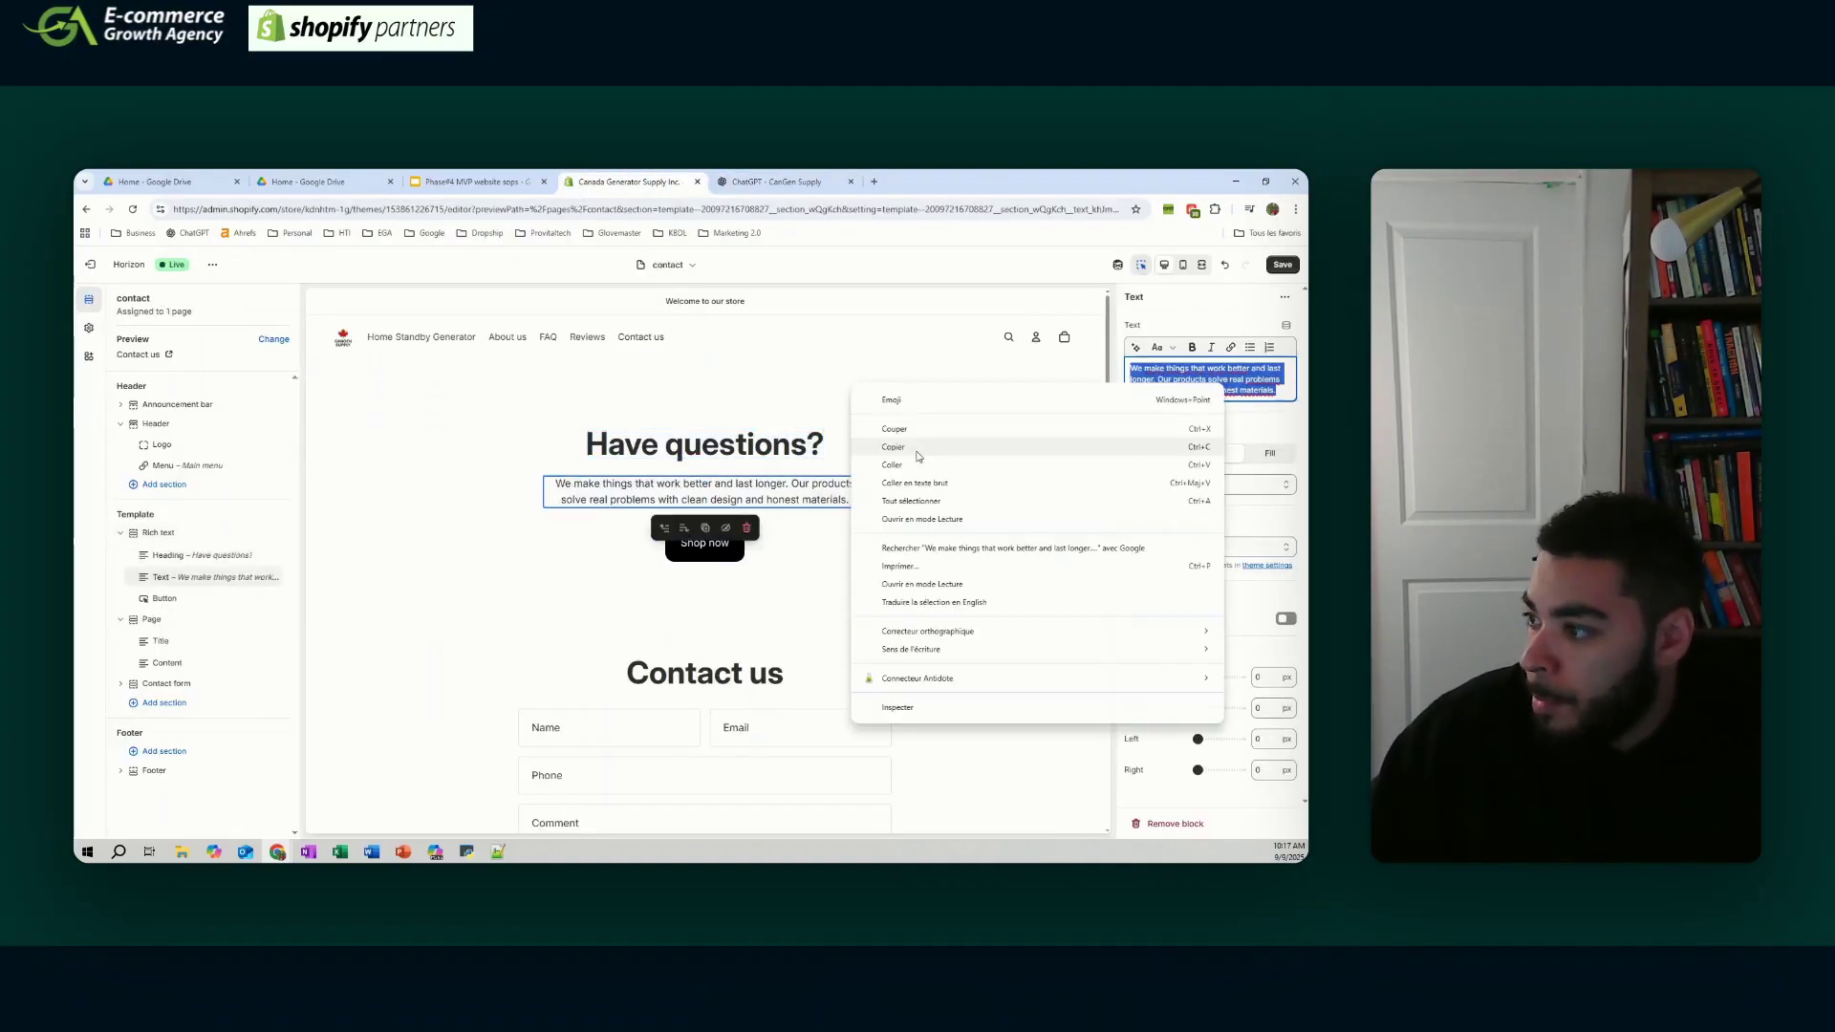
click(918, 466)
click(810, 190)
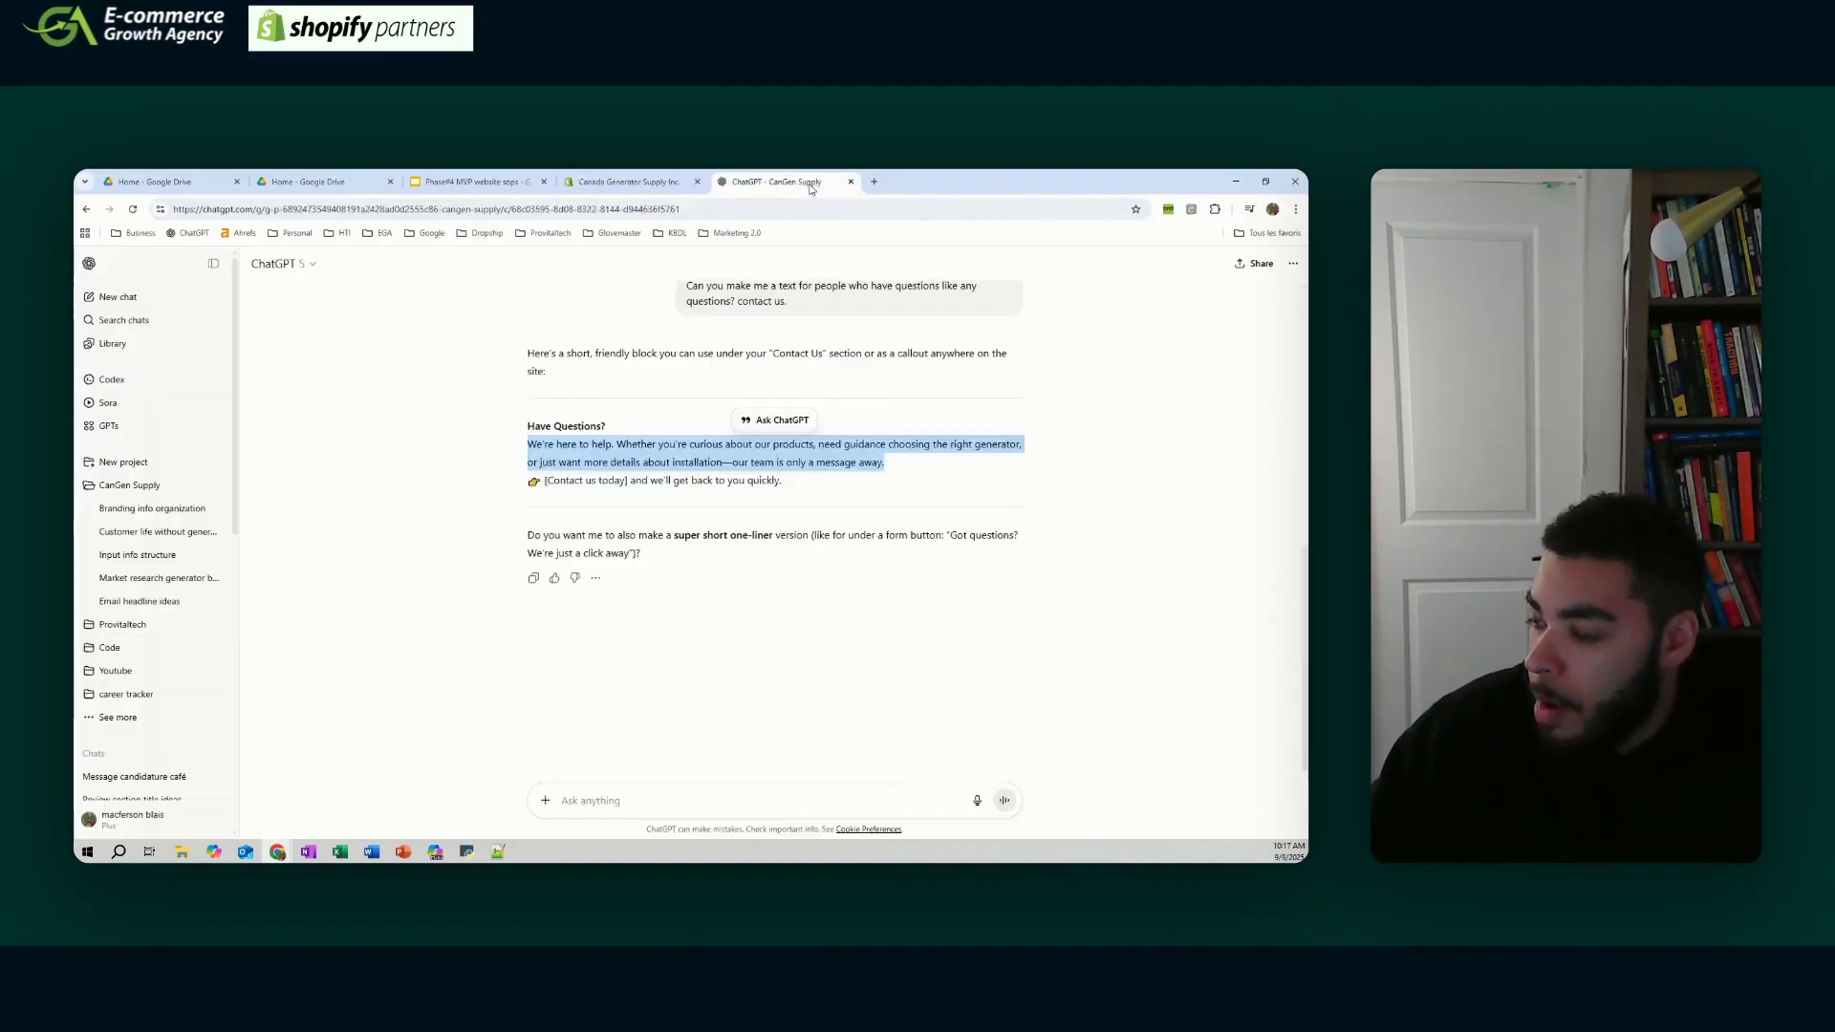
click(629, 181)
click(1191, 444)
text([Contact us today] and we'll get back to you quickly.)
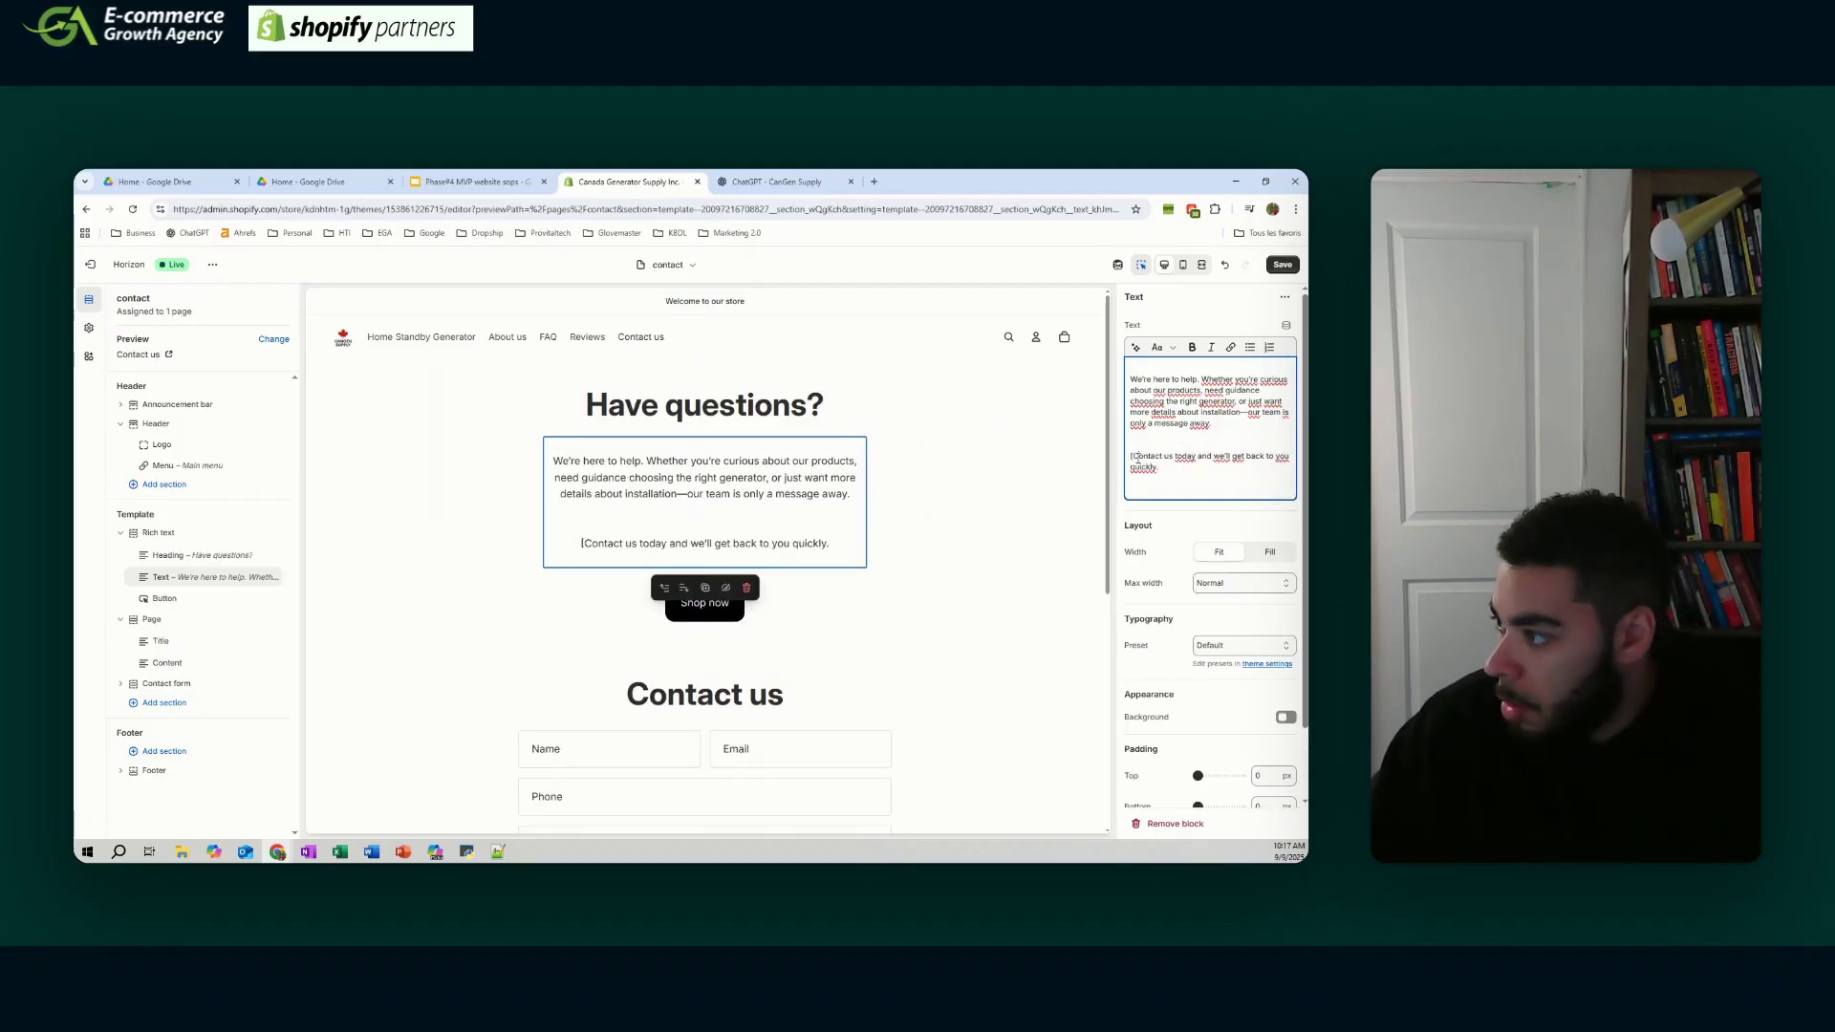
text(C)
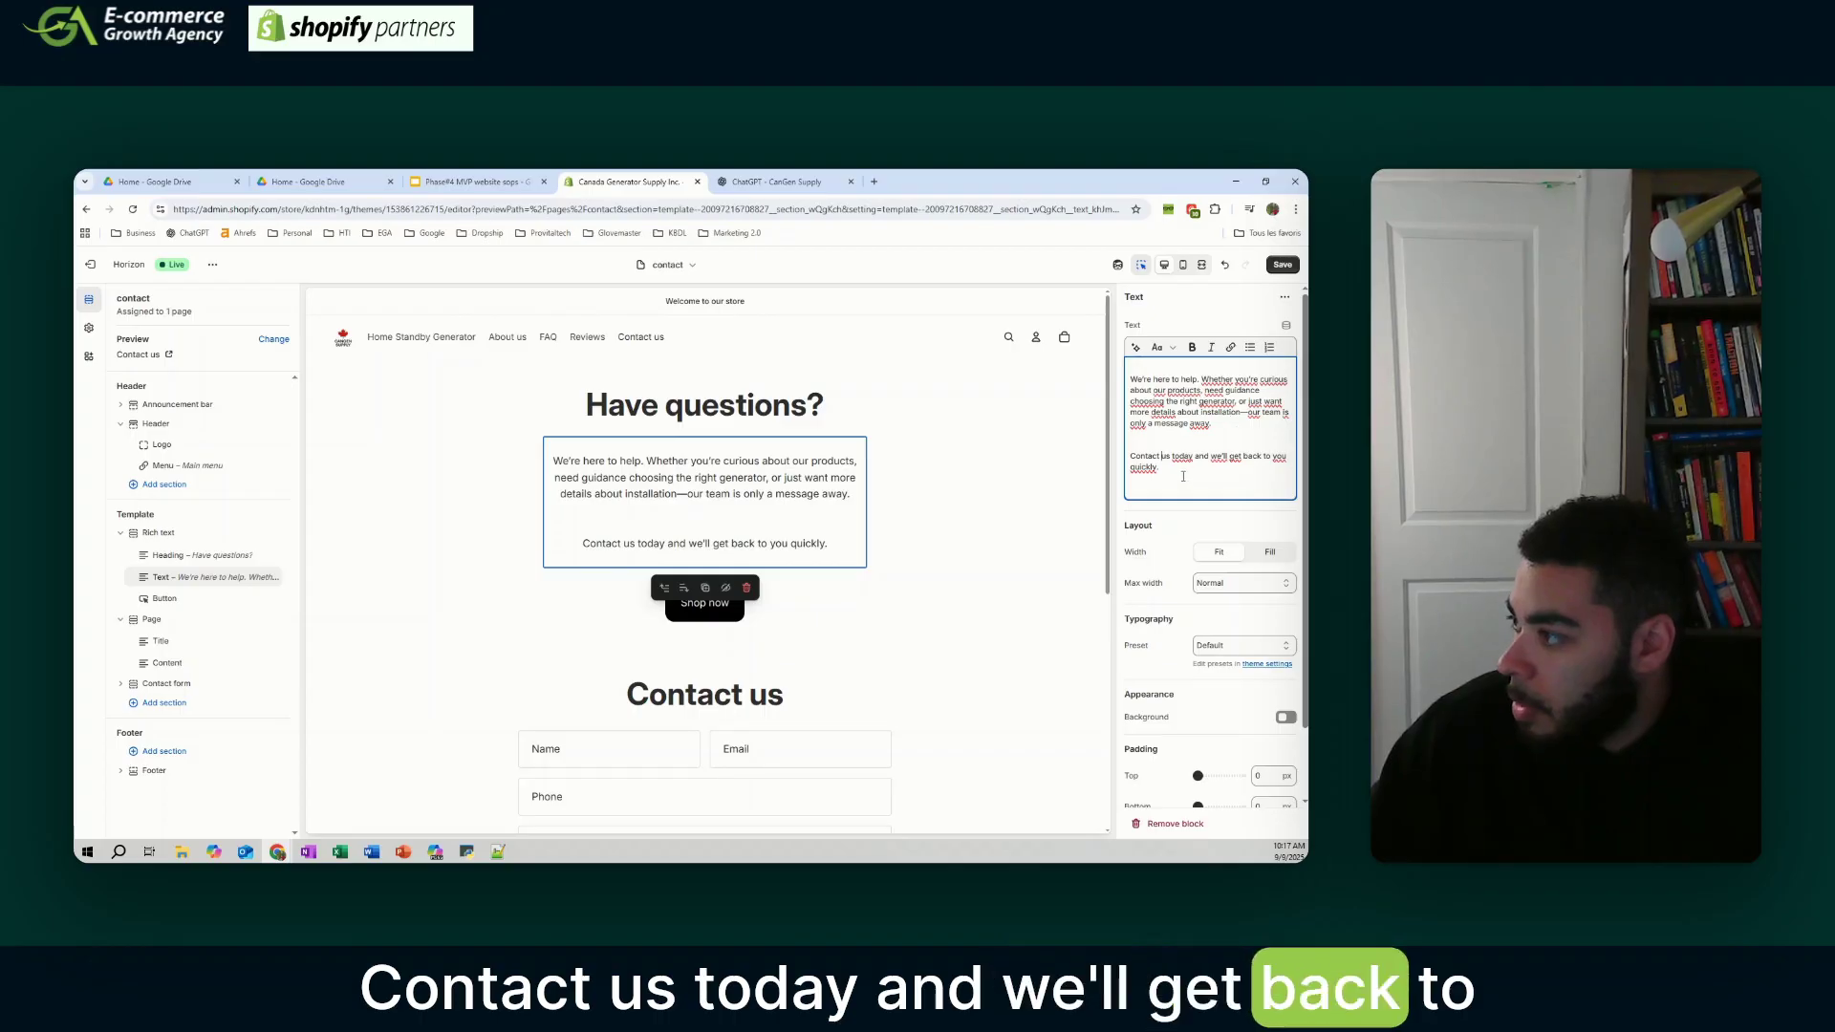
- Remove the Shop now button from the Have questions? section
click(718, 610)
click(722, 609)
click(748, 645)
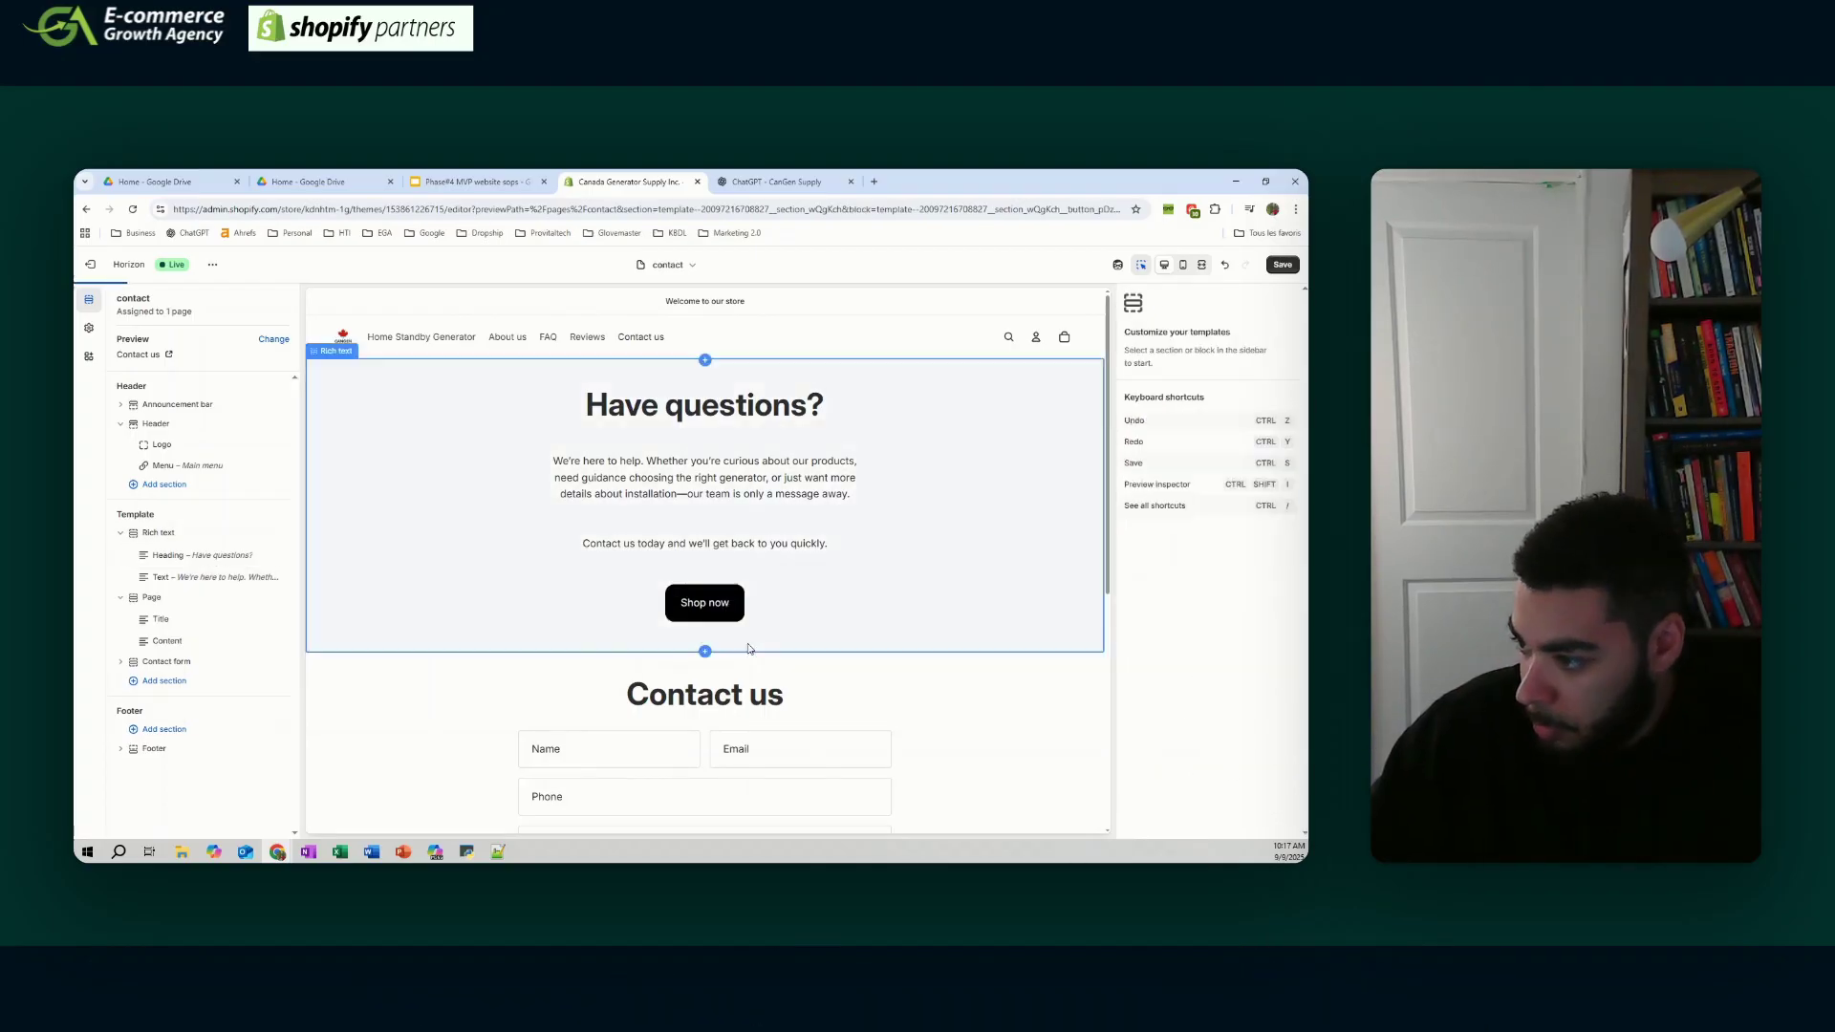
- Add a headingless Rich text section below the form with the store's contact e-mail, and save
scroll(748, 648, down, 5)
click(164, 681)
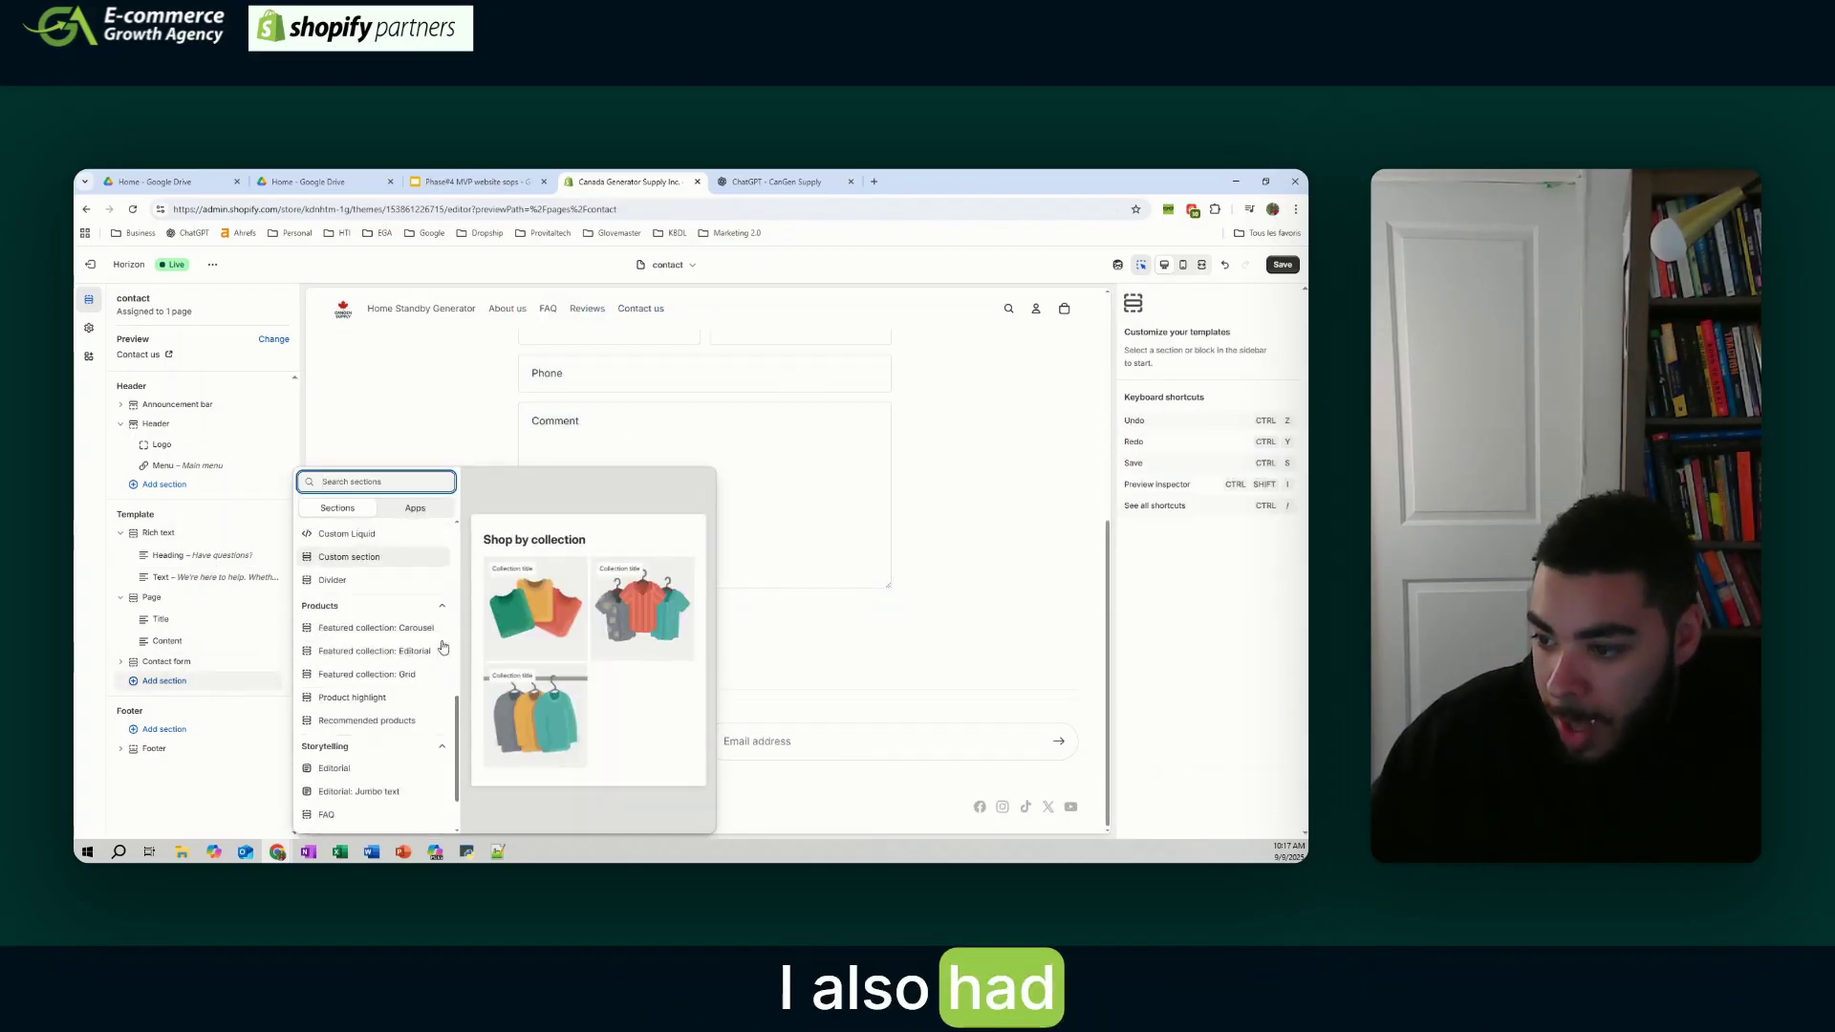
scroll(443, 648, down, 3)
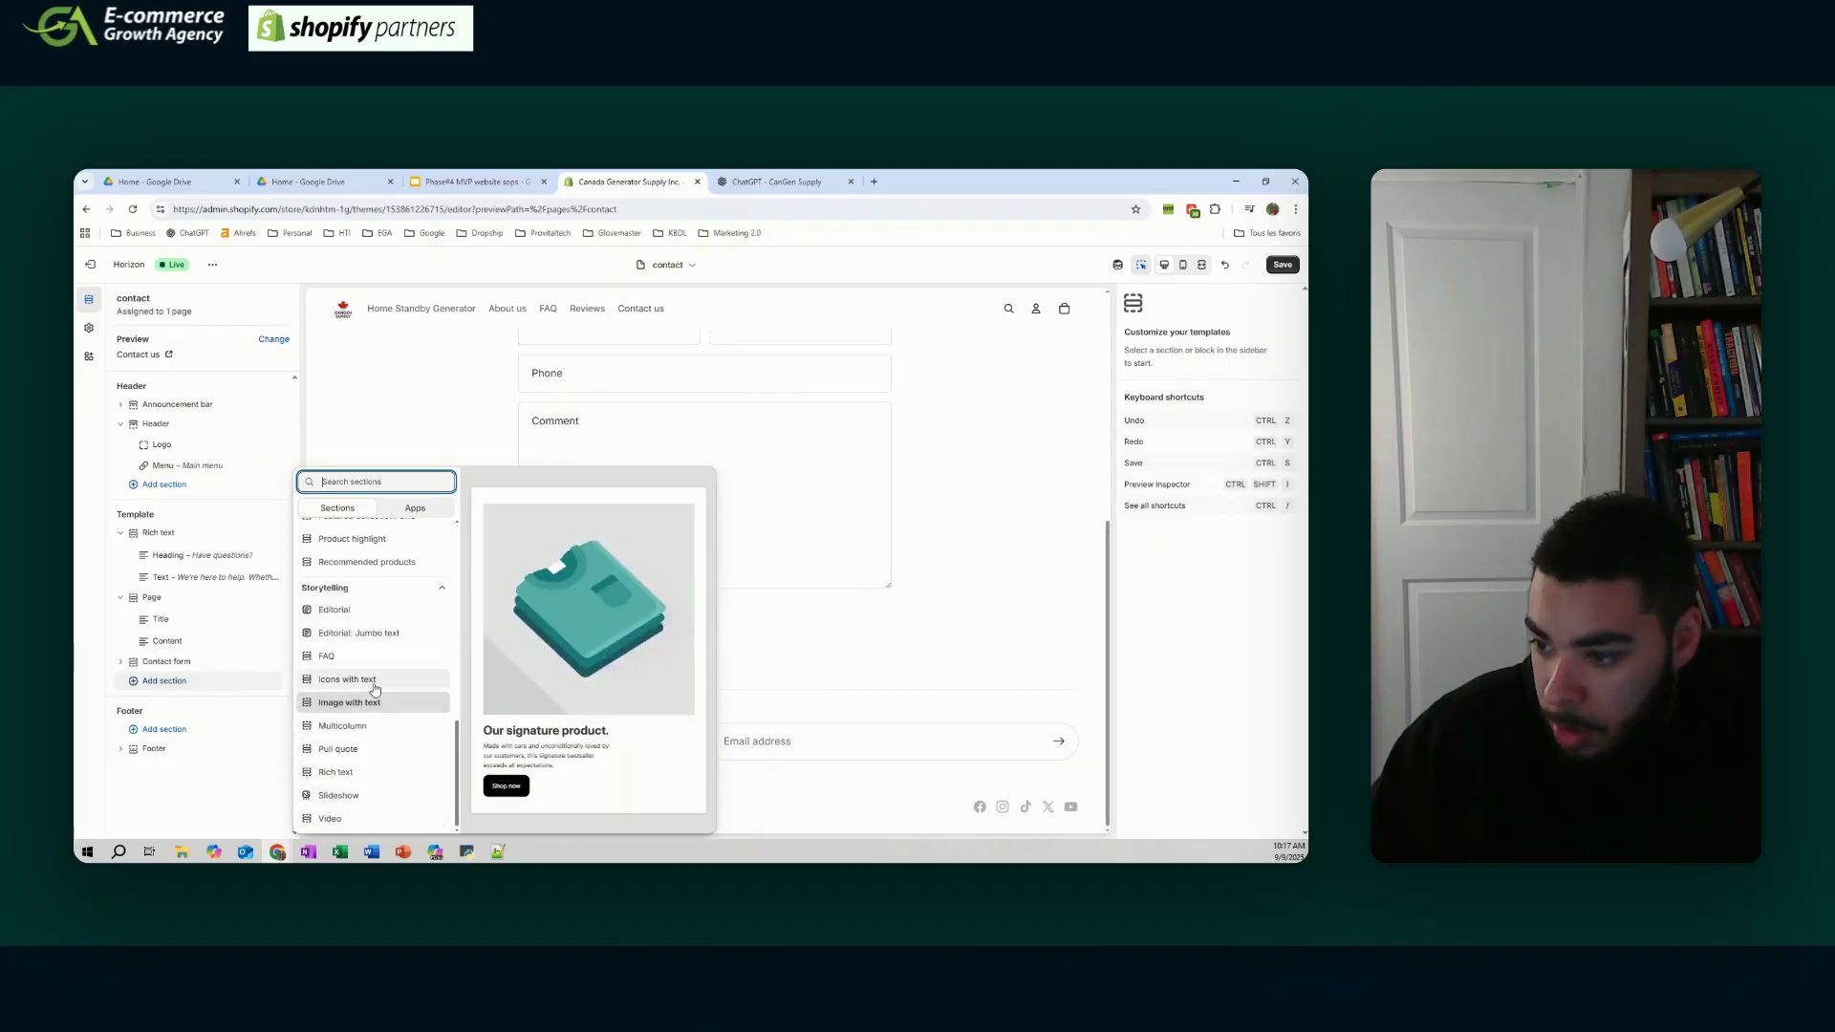
click(336, 771)
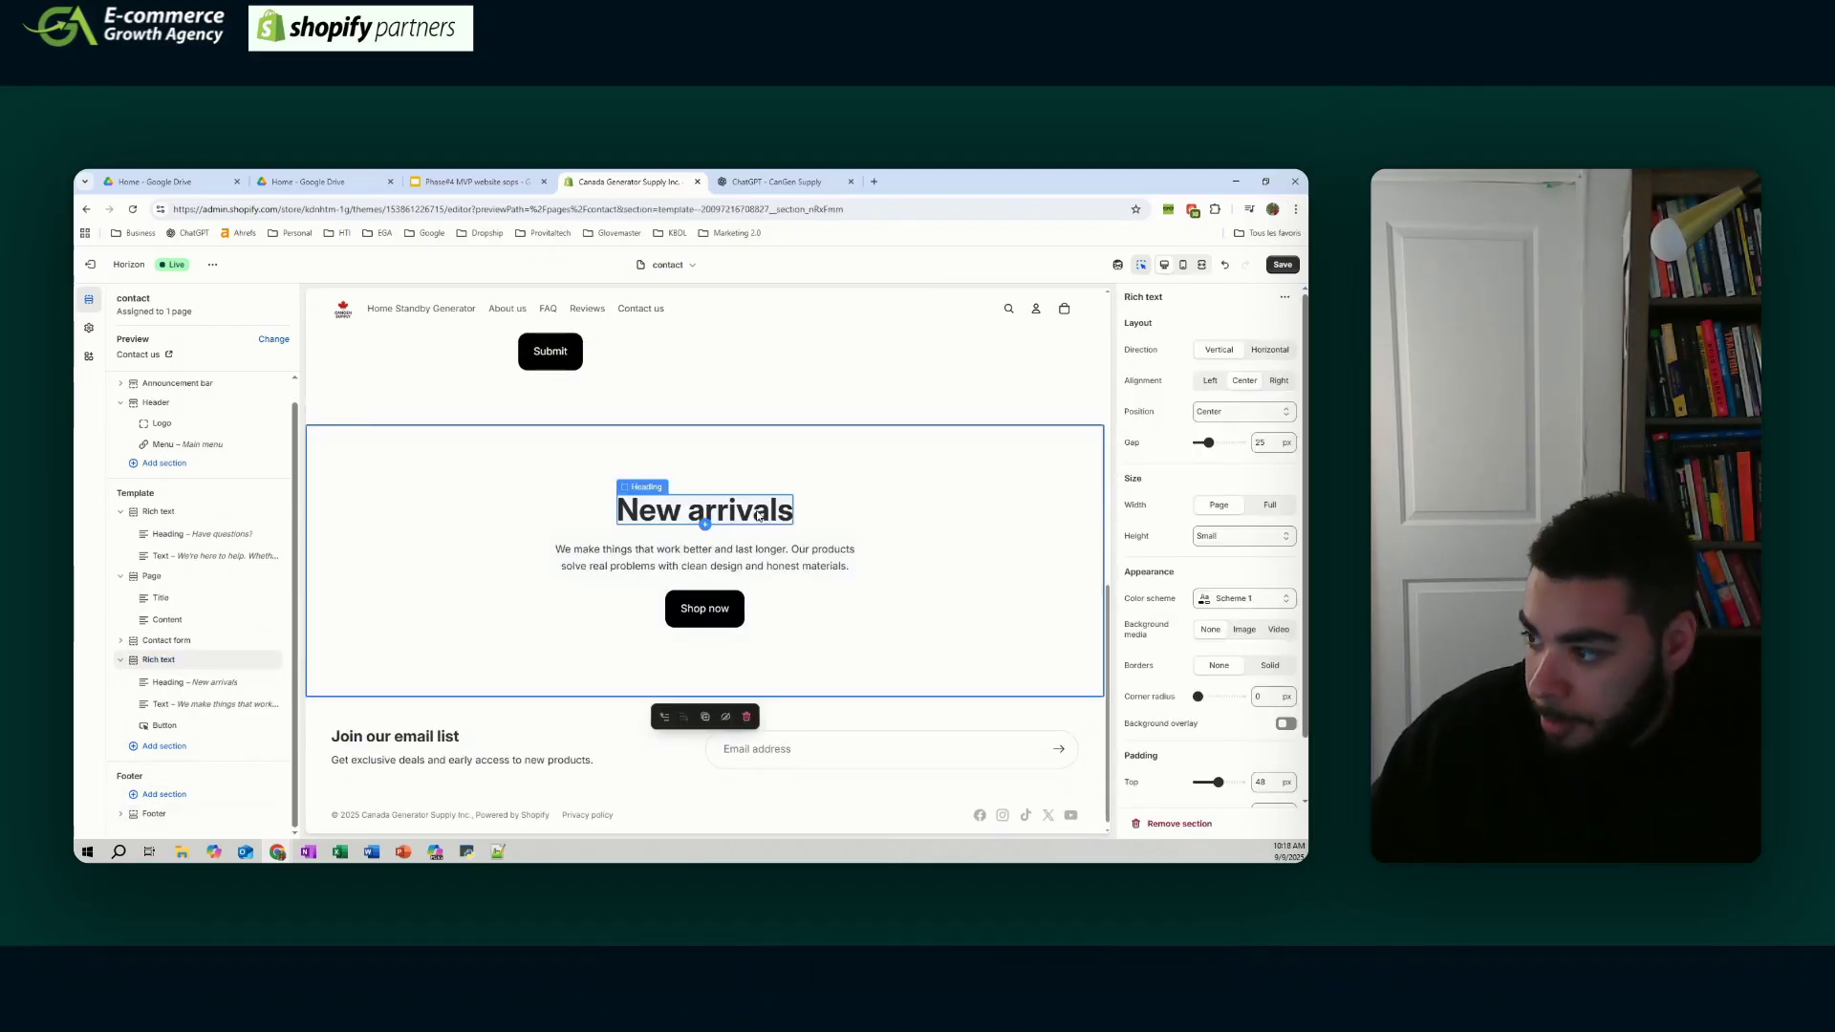
double_click(758, 515)
click(273, 683)
double_click(768, 538)
click(1288, 391)
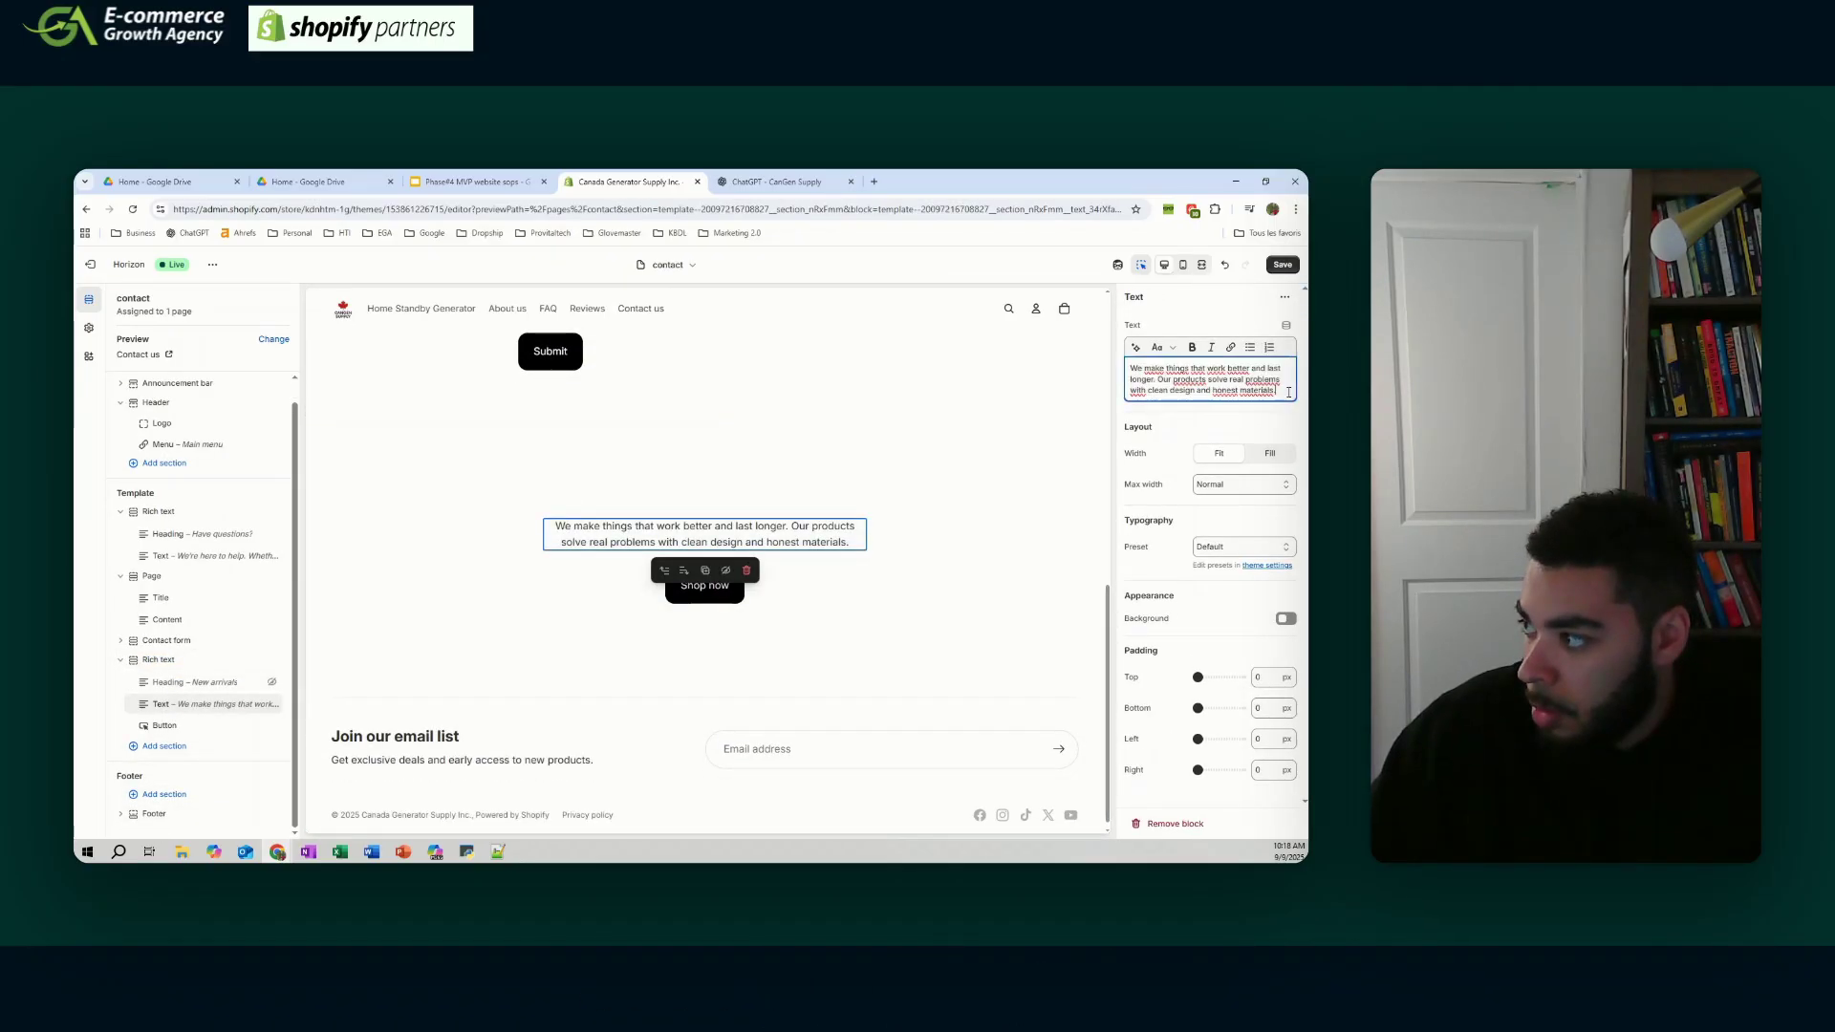
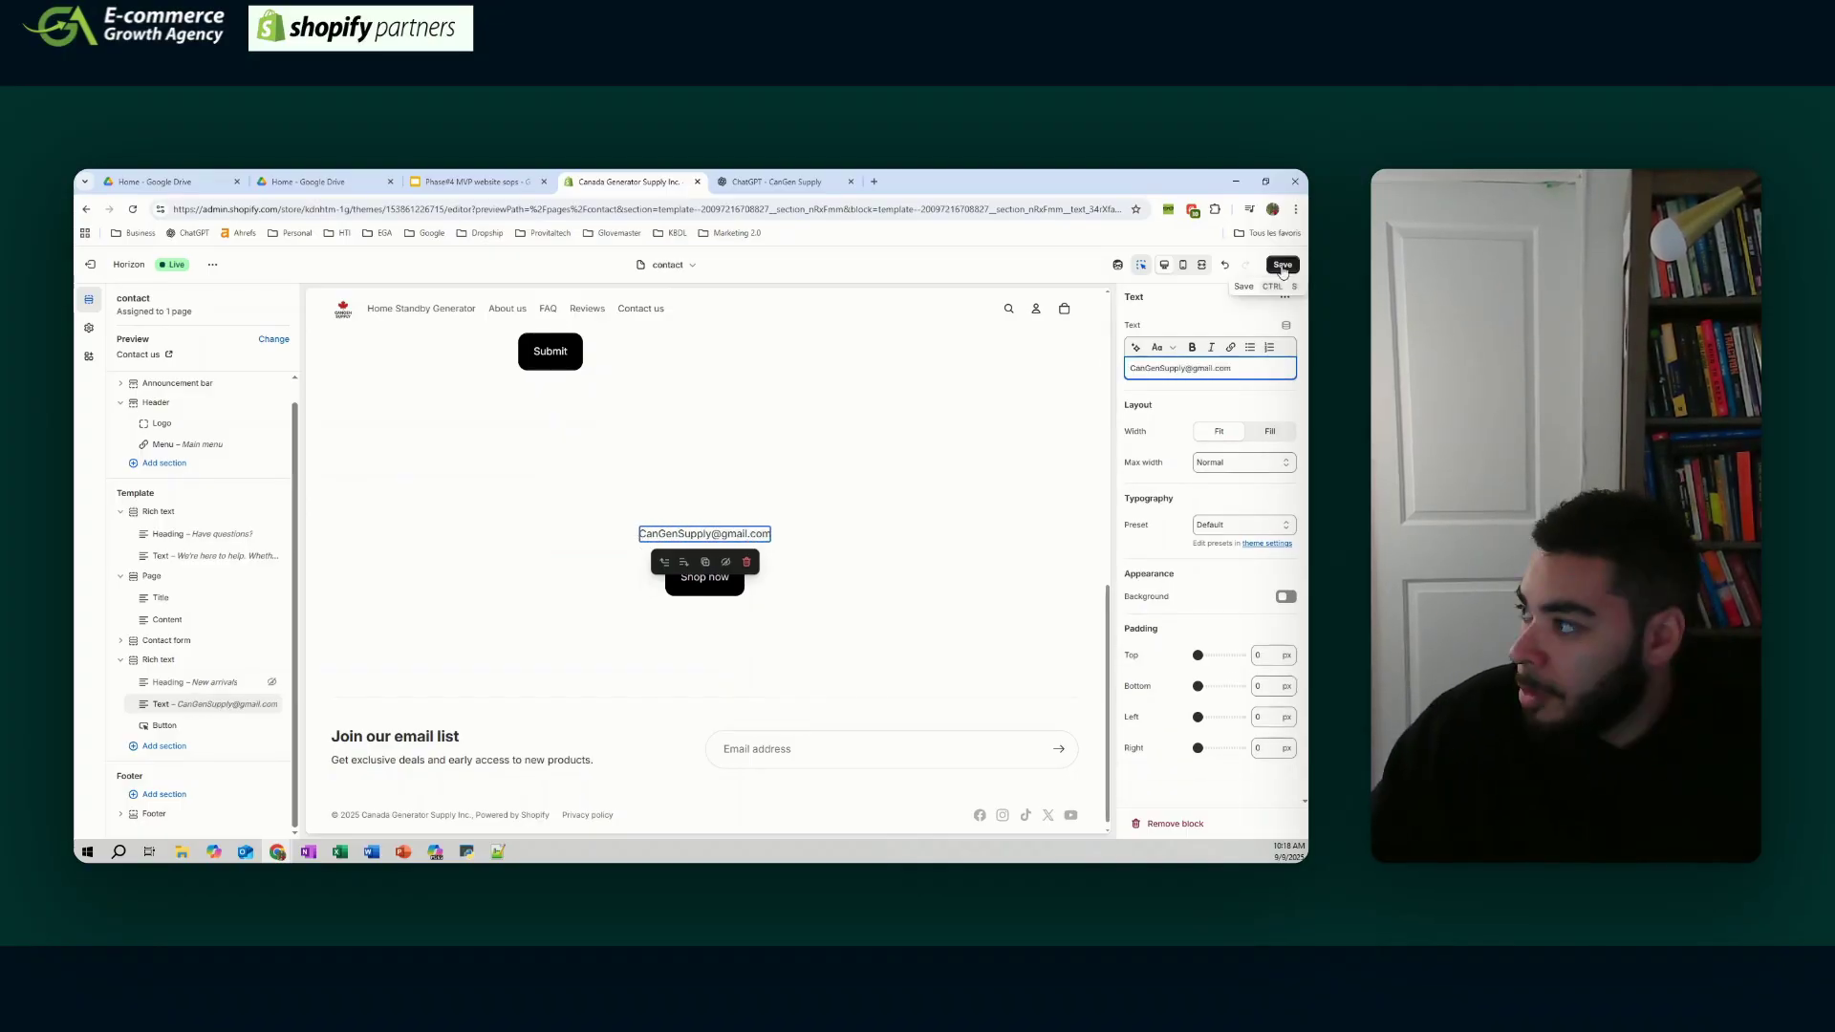
click(1282, 266)
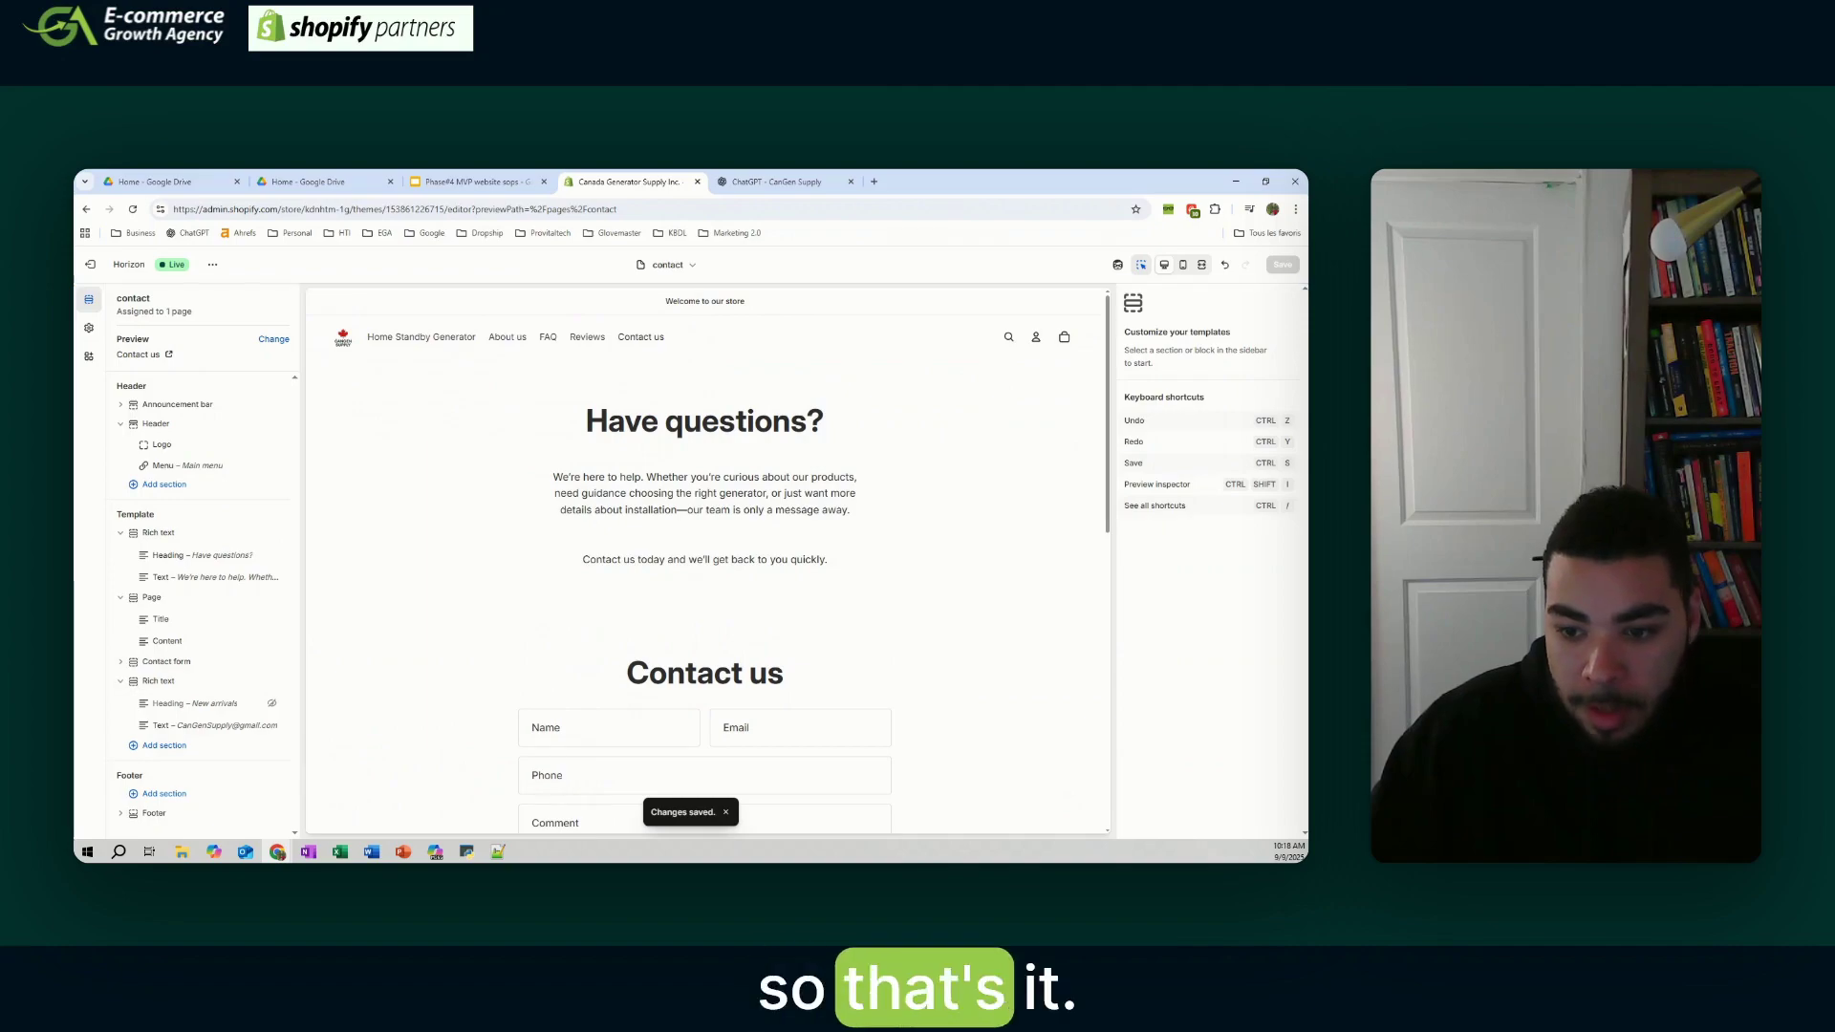
- Check the track-my-order item on the footer checklist, then bring up the TrackingMore Order Tracking listing
click(422, 337)
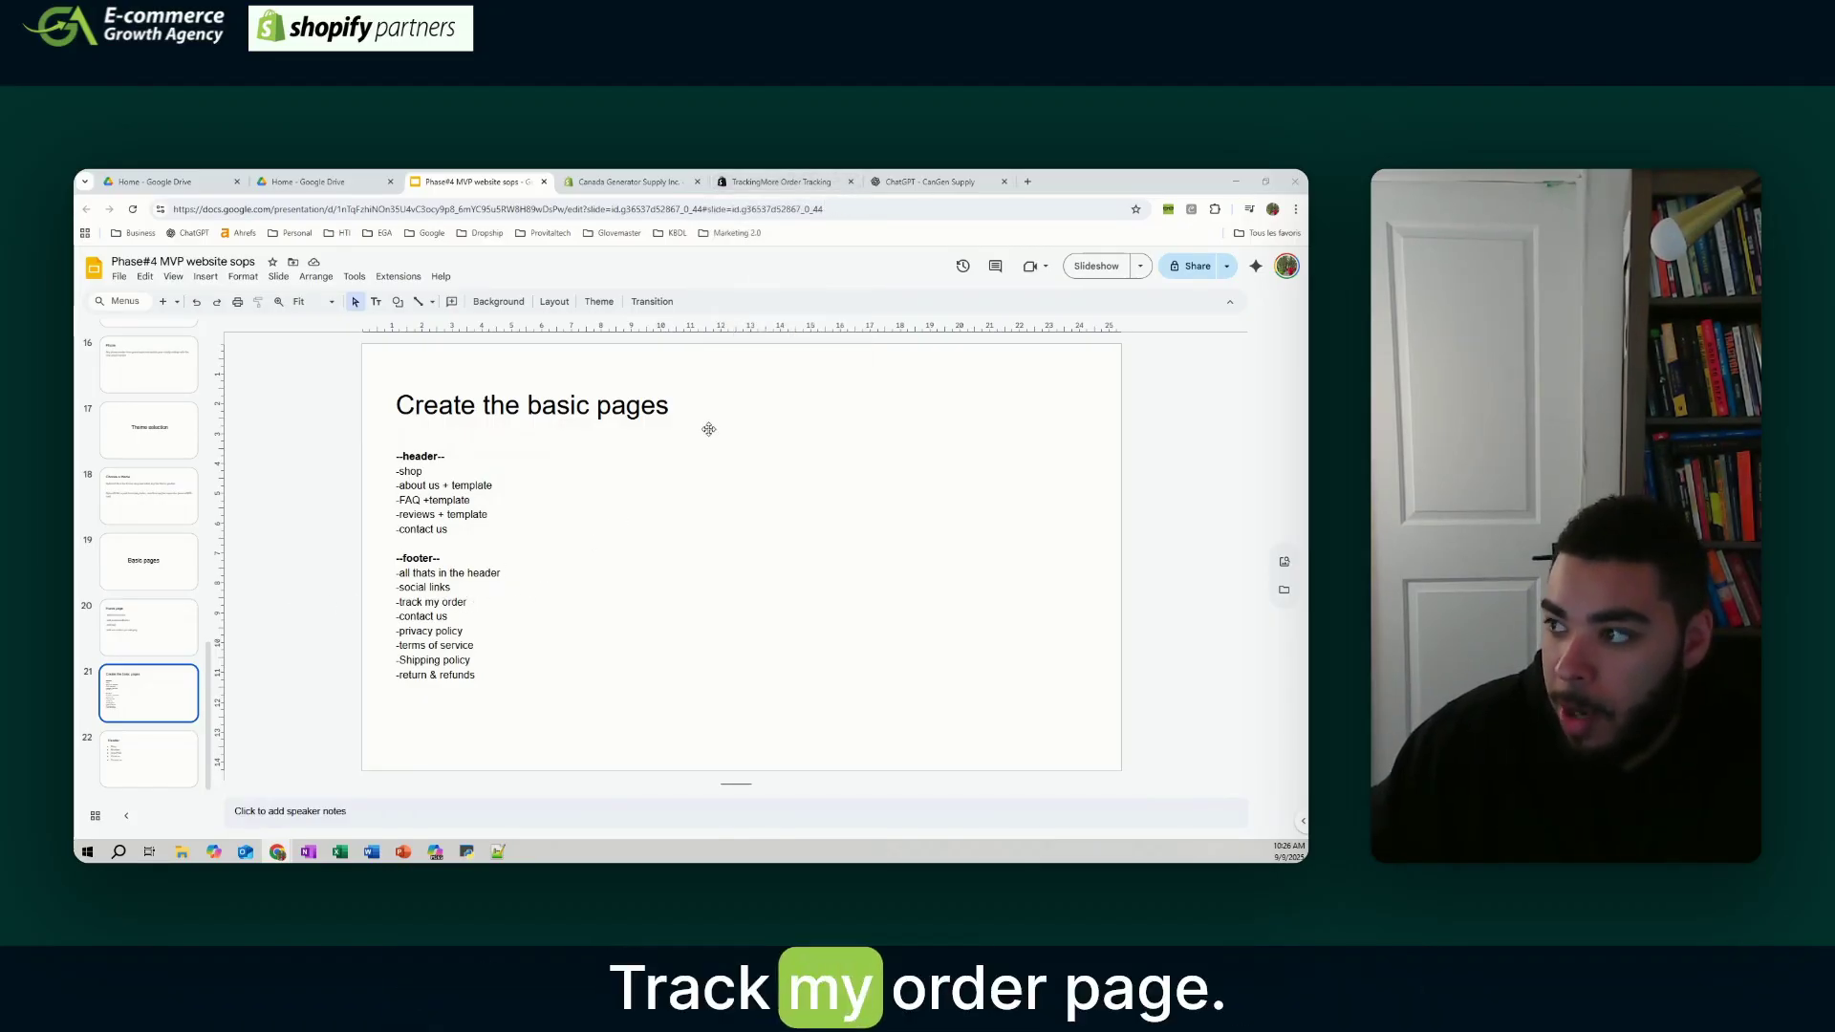
click(790, 177)
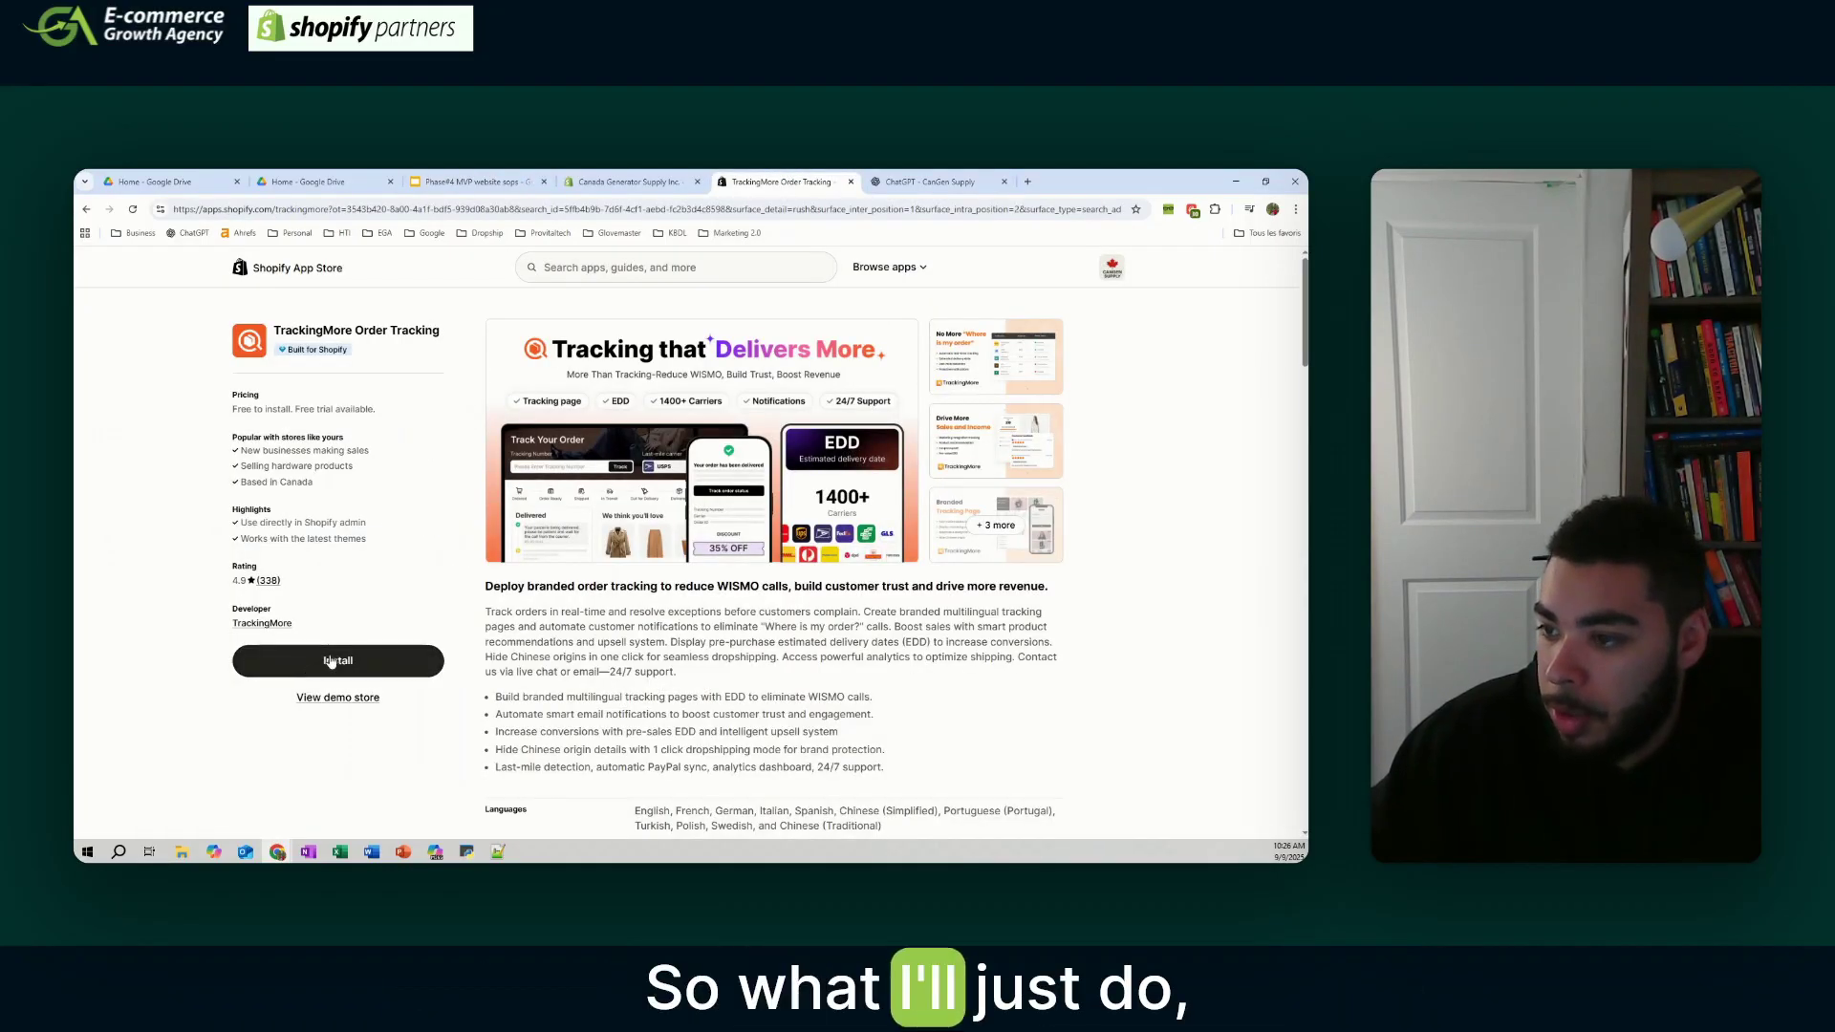
- Install TrackingMore Order Tracking and expand its 0/4 Getting started checklist
mouse_move(301, 354)
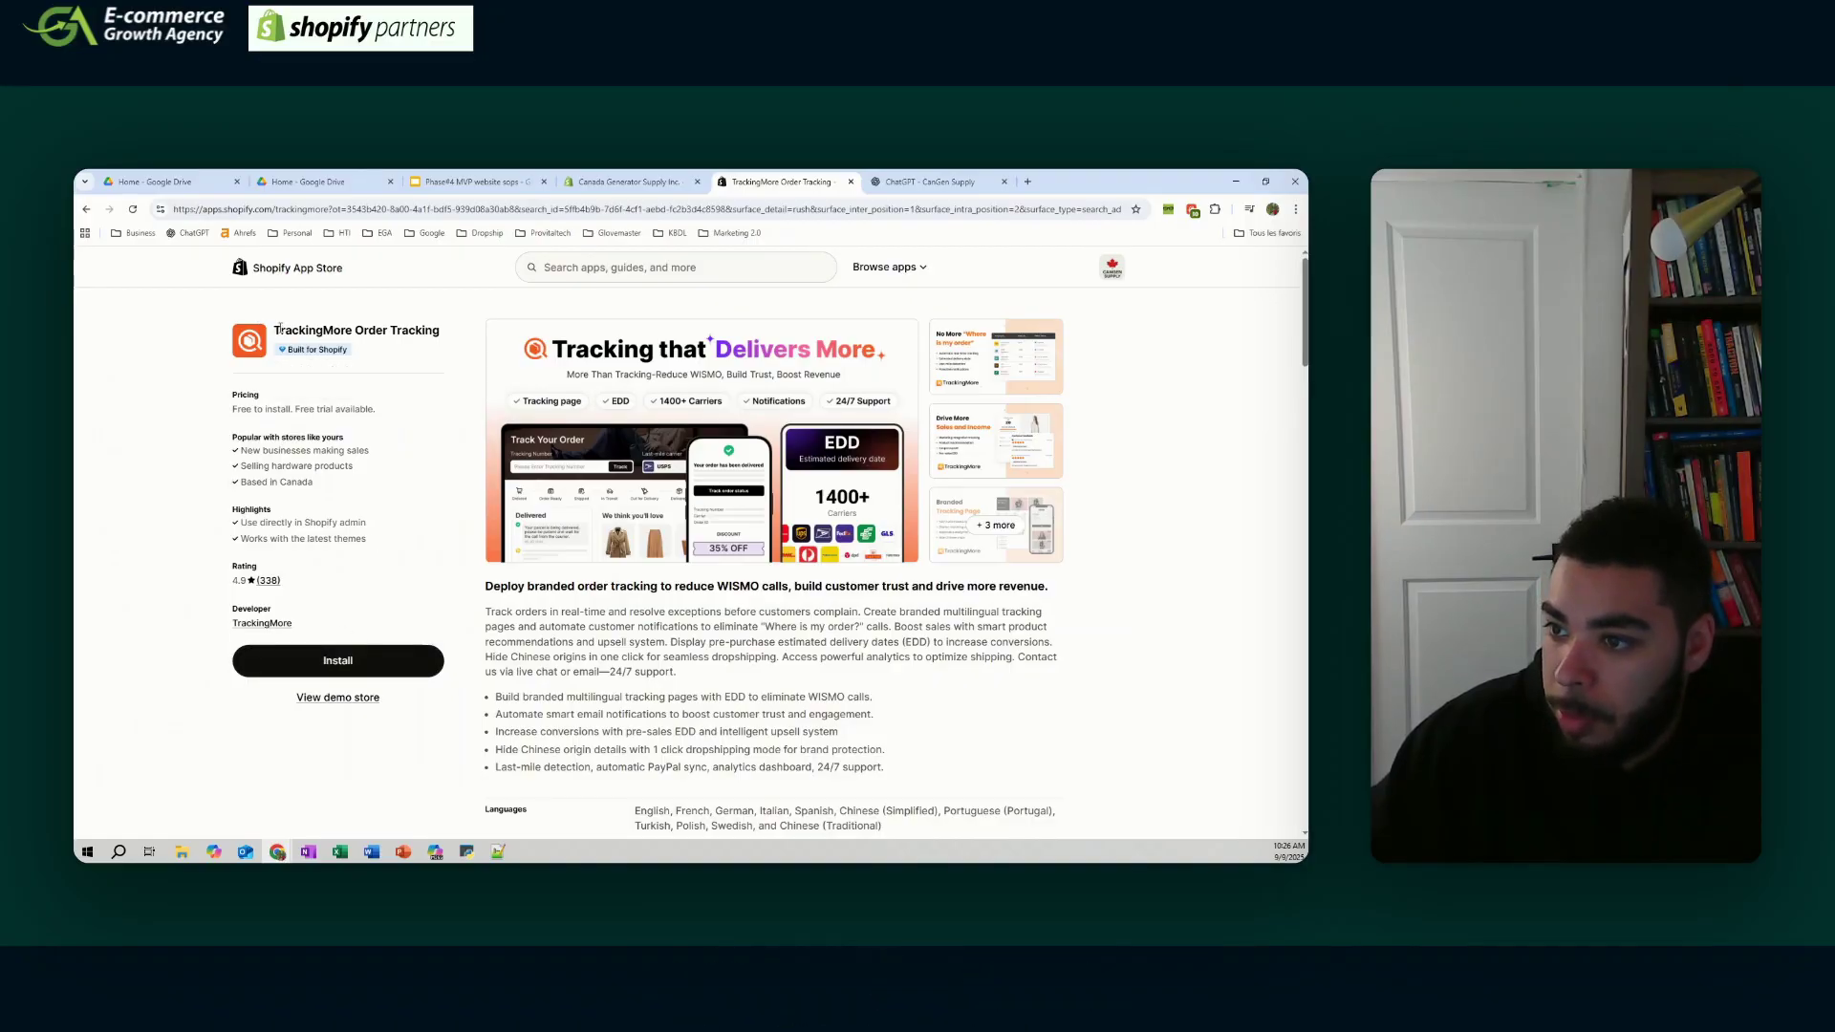
drag(275, 330, 434, 326)
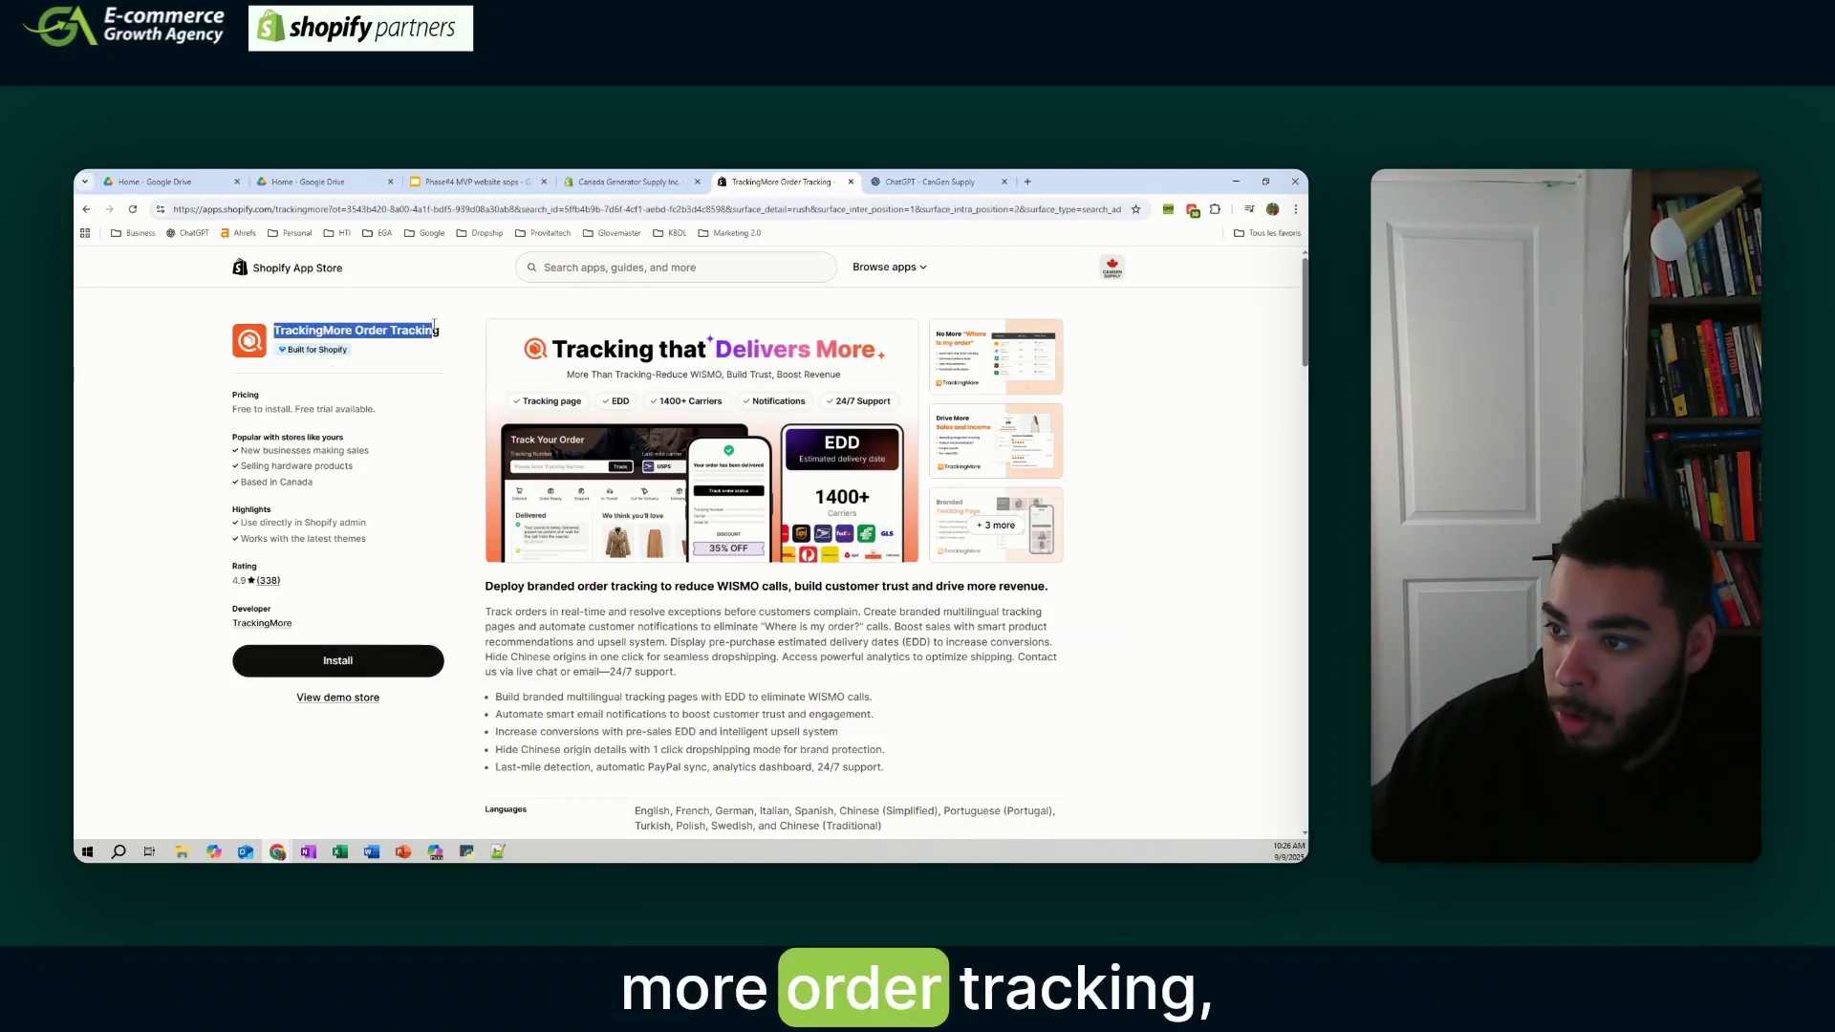
click(368, 660)
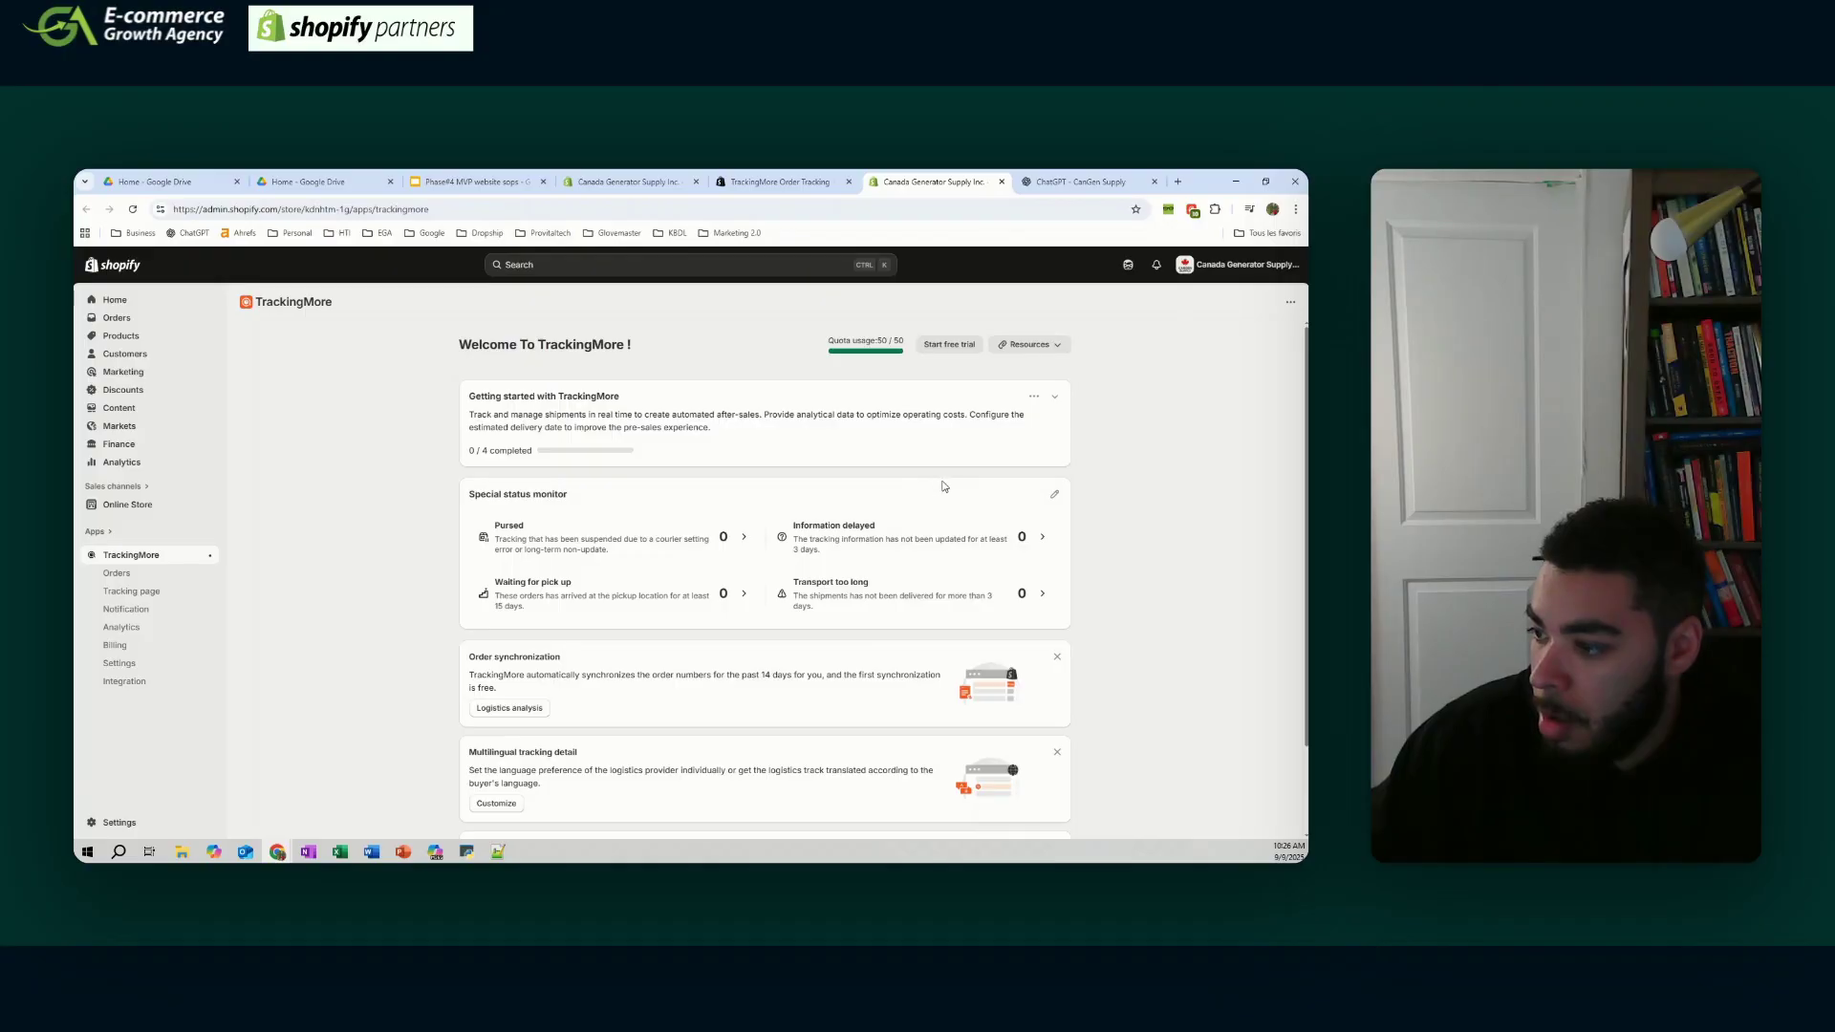
scroll(948, 486, down, 2)
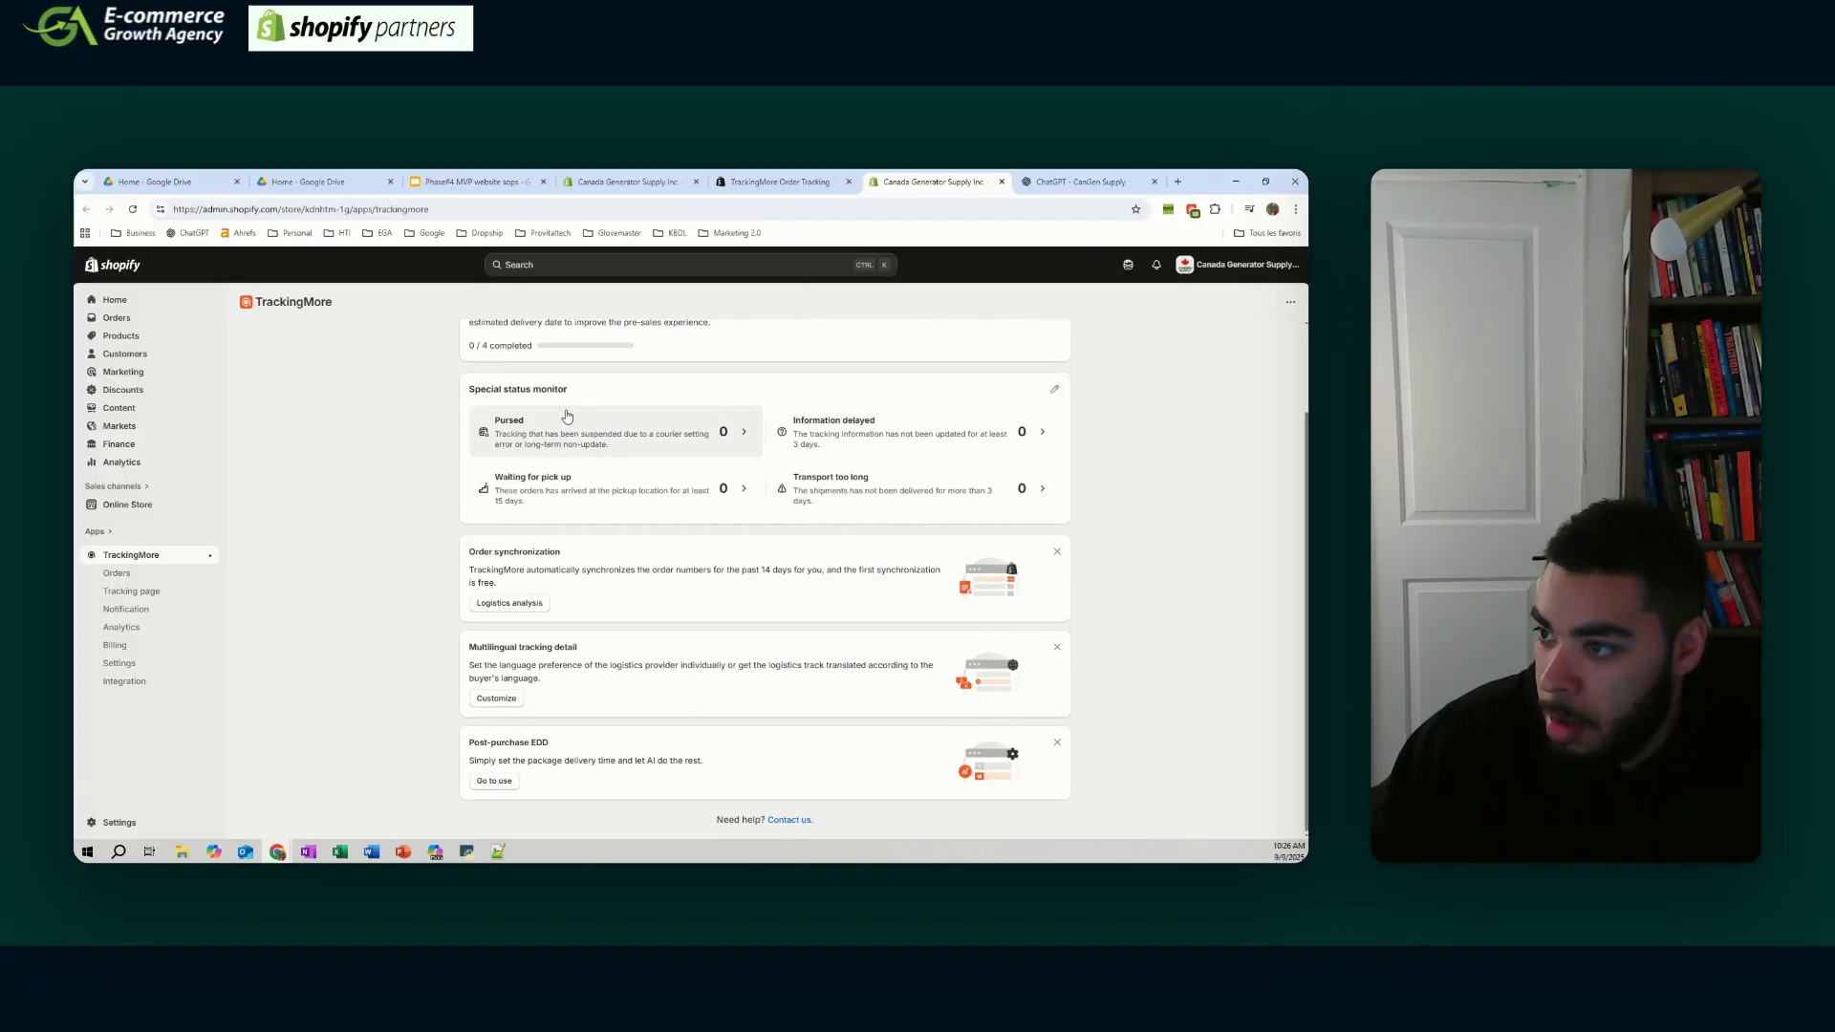
scroll(574, 414, up, 2)
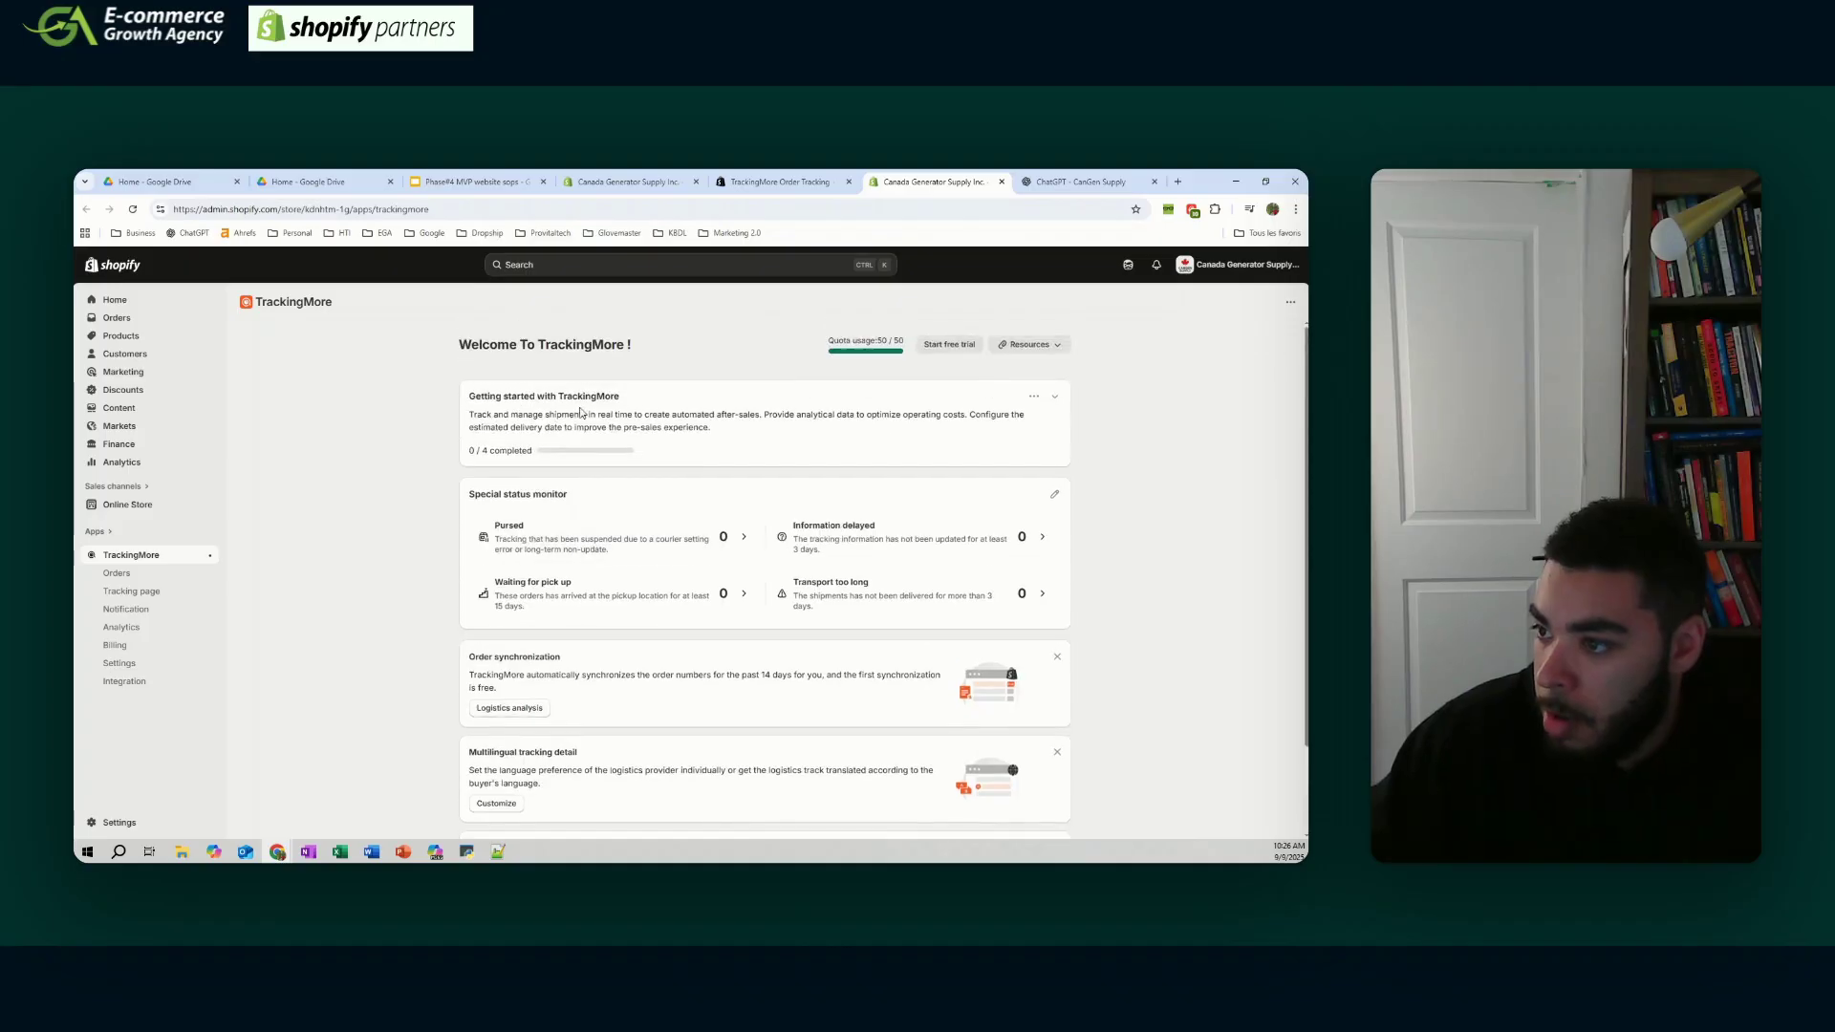
click(1056, 397)
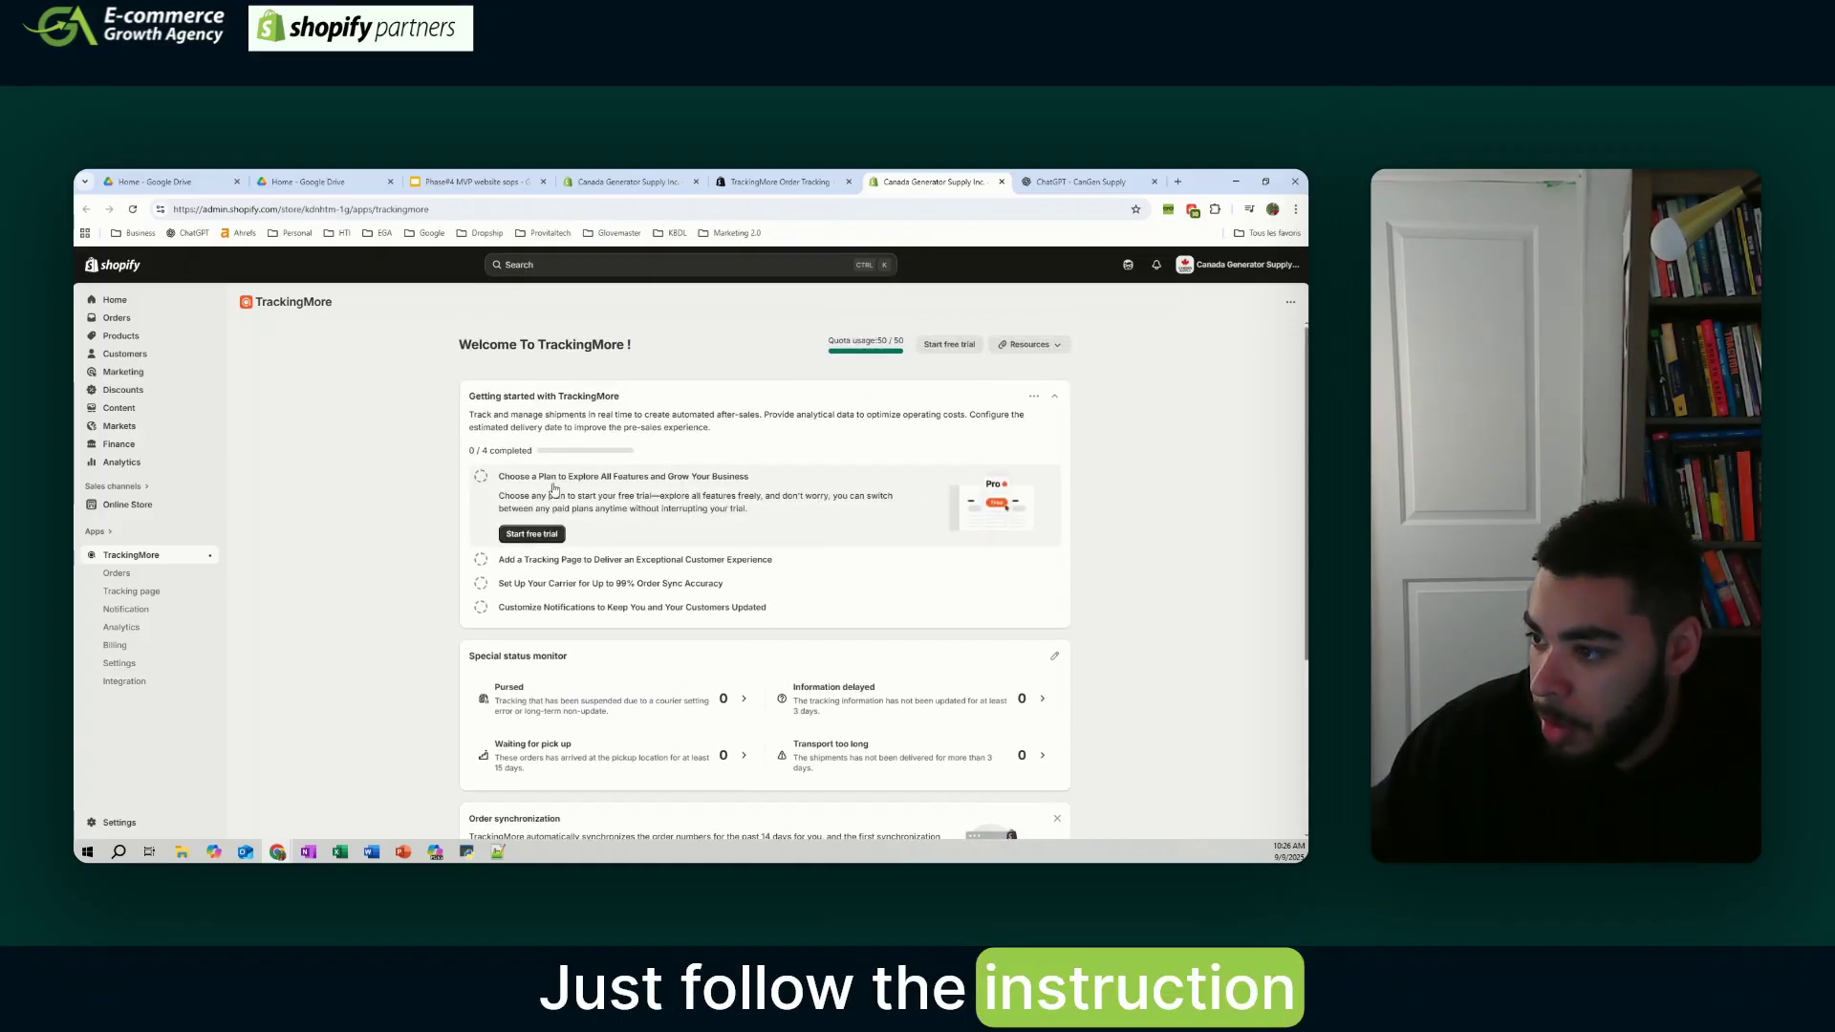
- Start the TrackingMore free trial and look through the Change plan and Compare all plans table
click(531, 535)
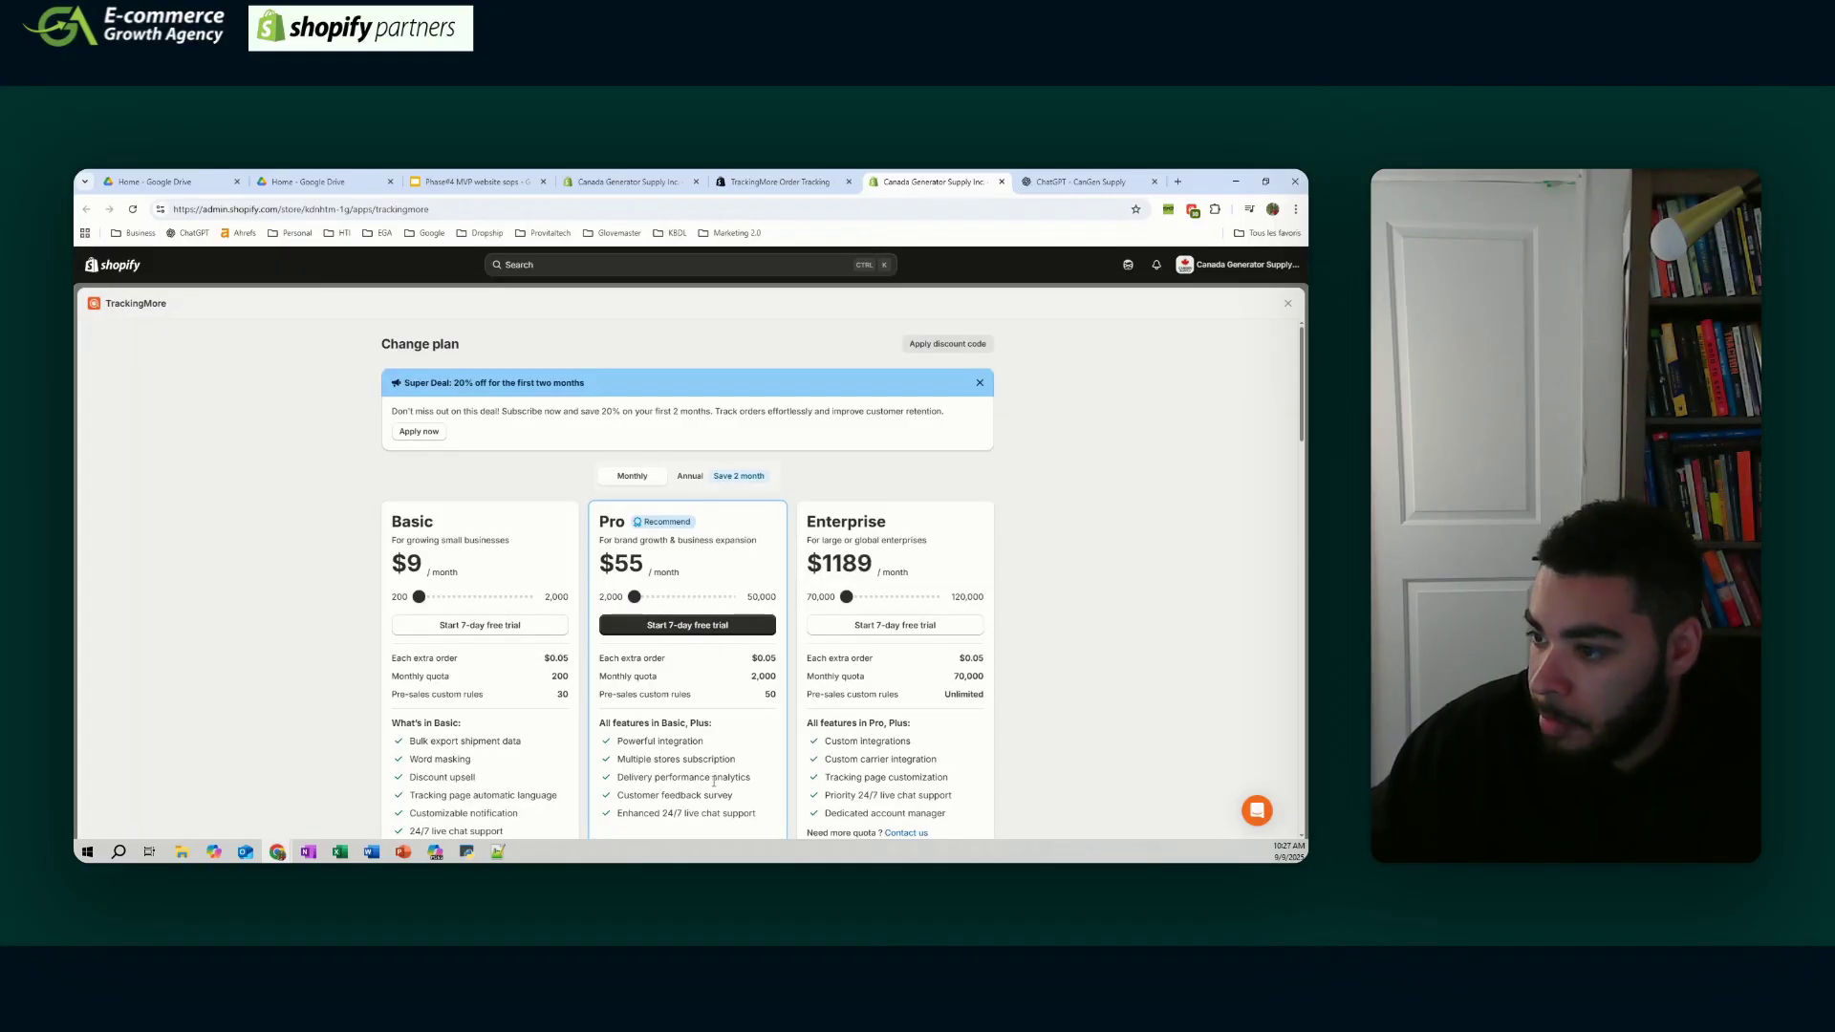
scroll(724, 756, down, 1)
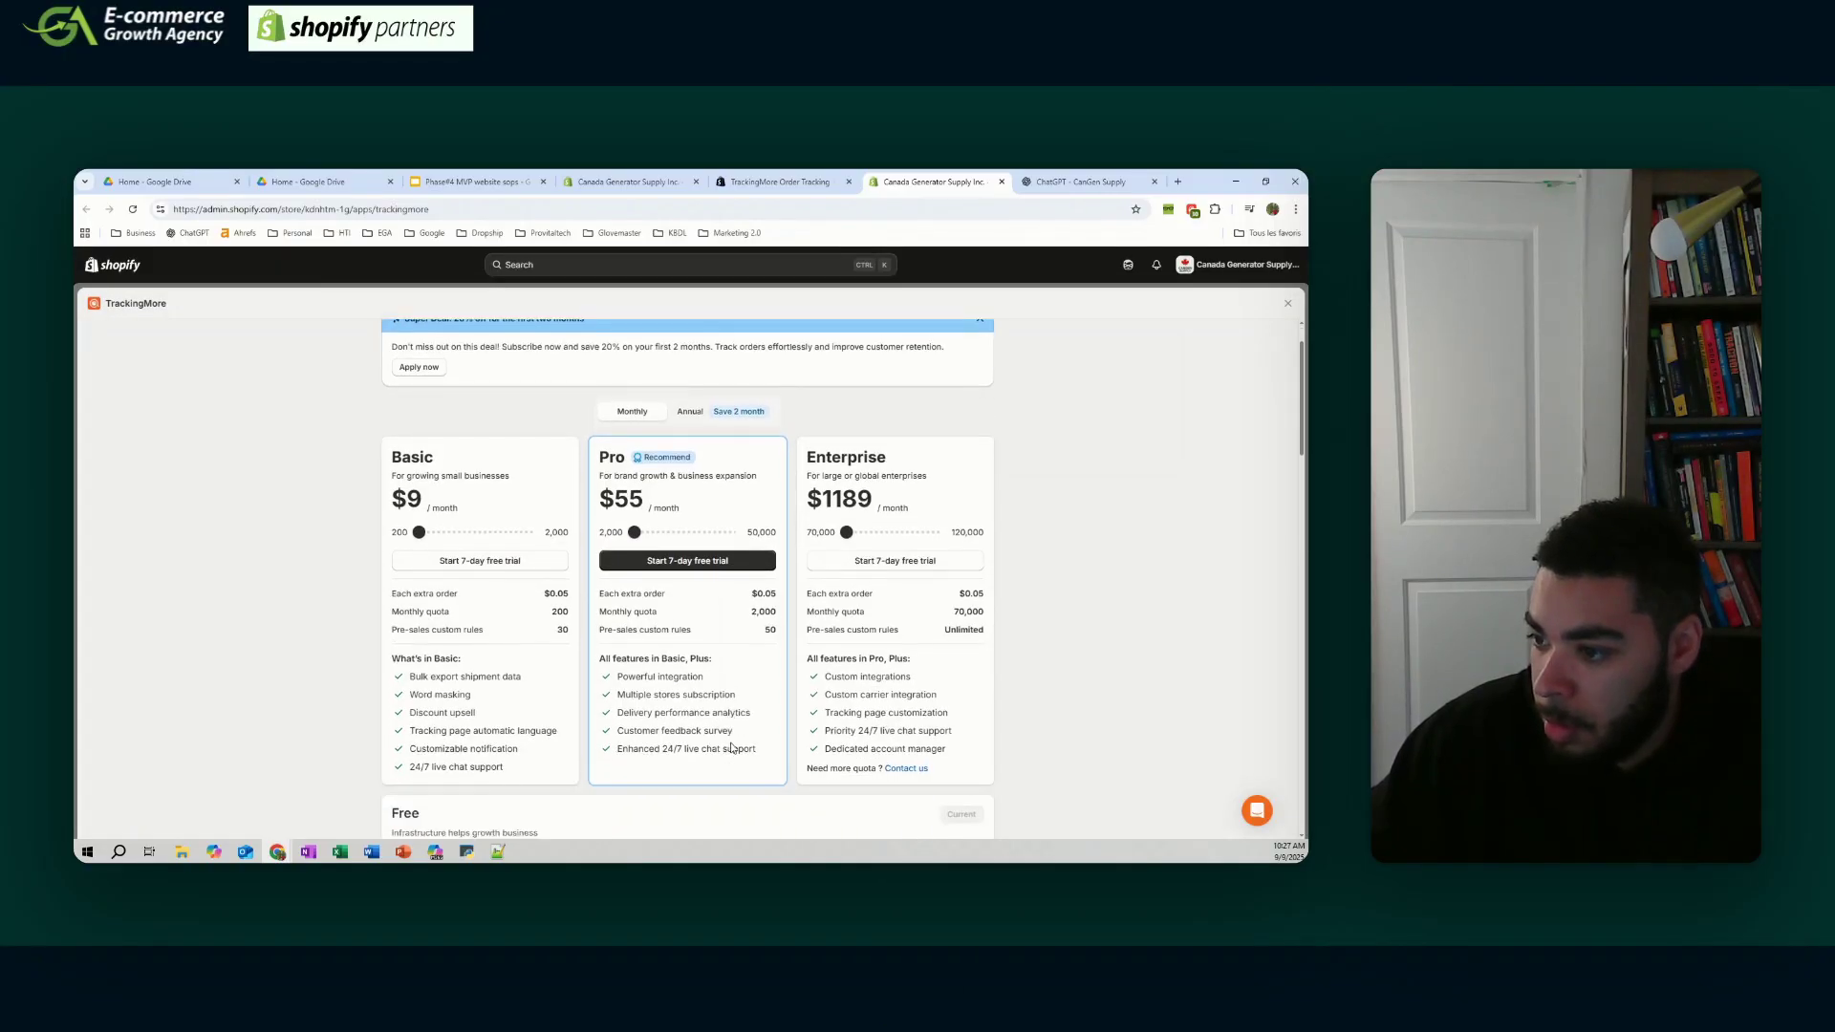
scroll(736, 746, down, 2)
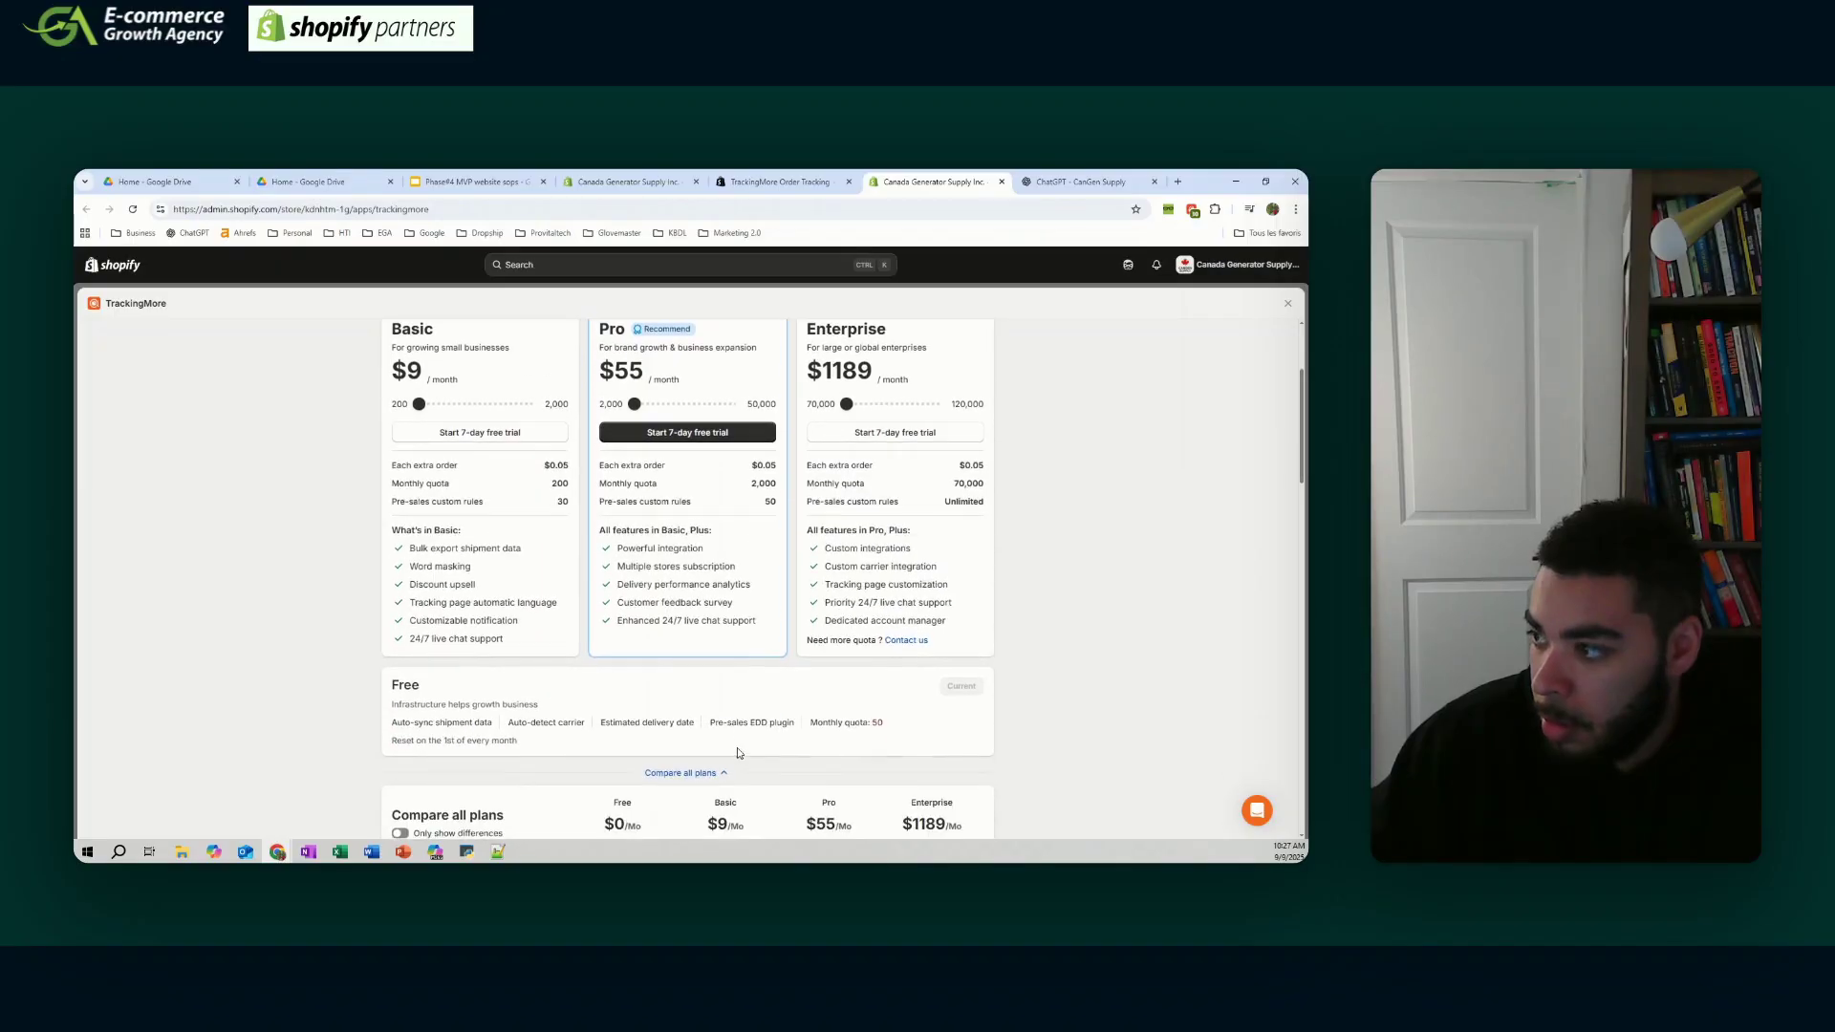
scroll(737, 748, up, 2)
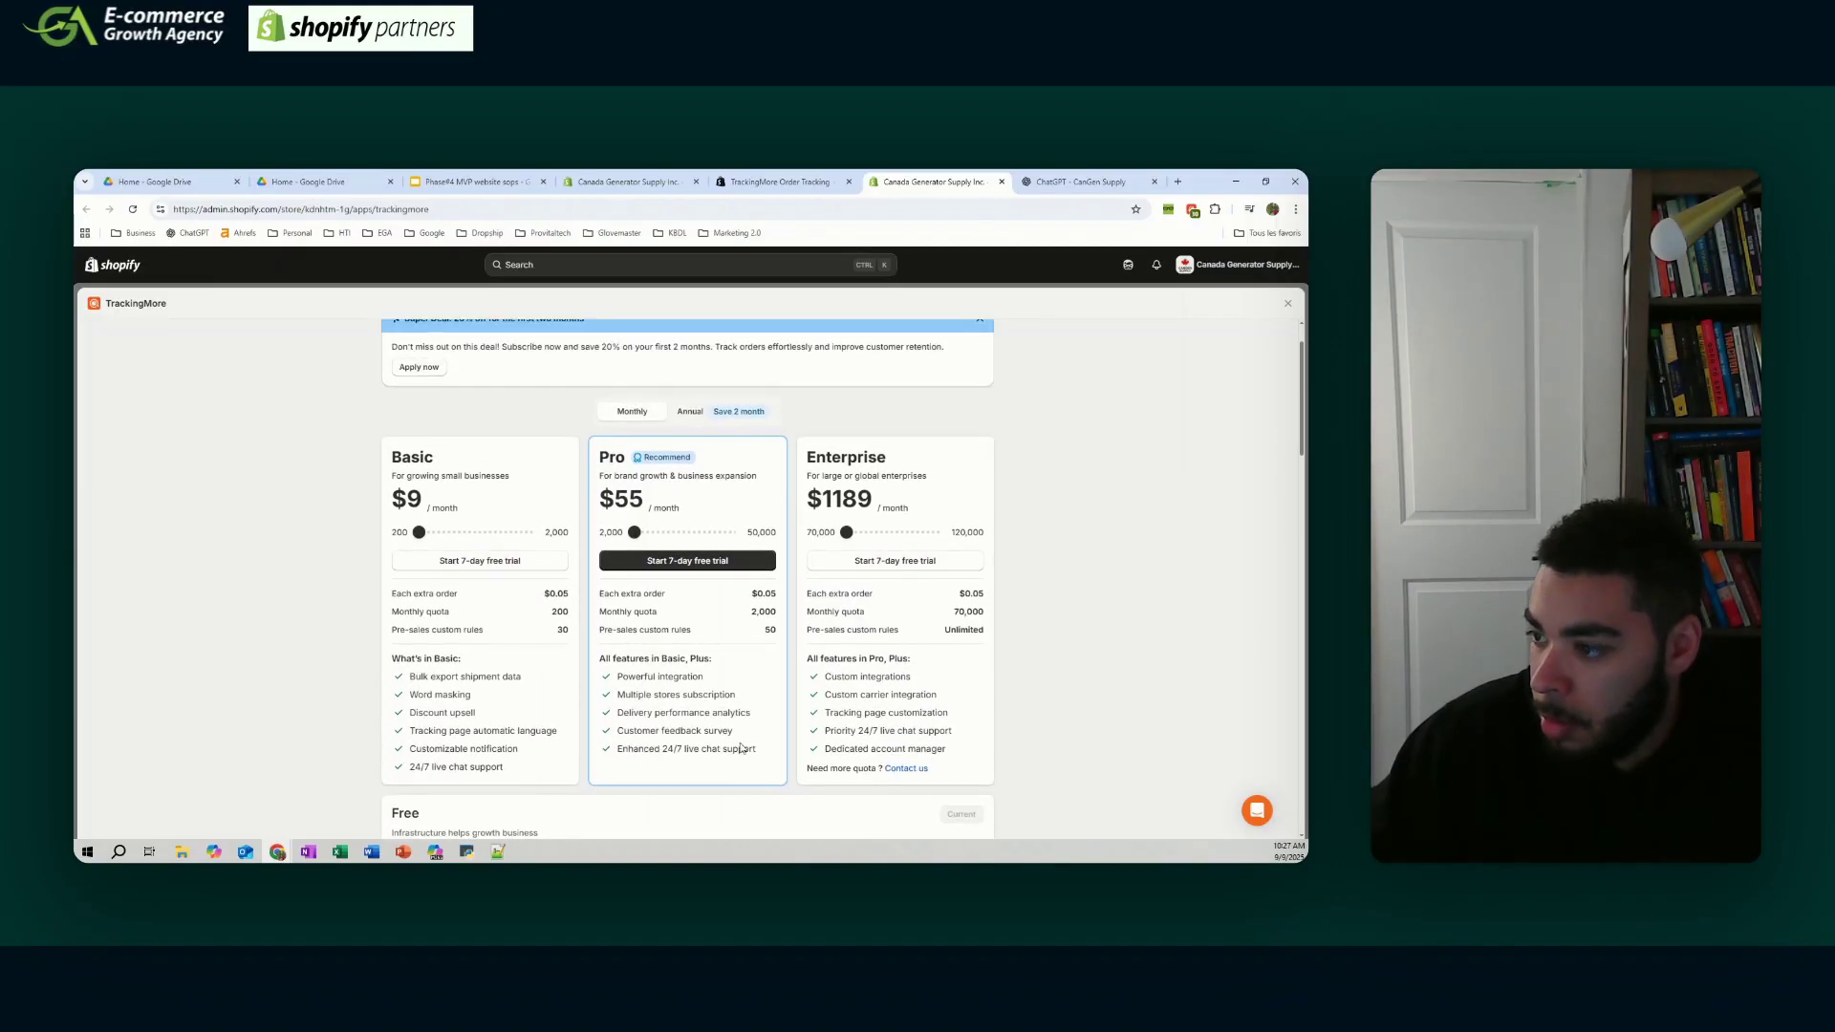
scroll(741, 748, down, 5)
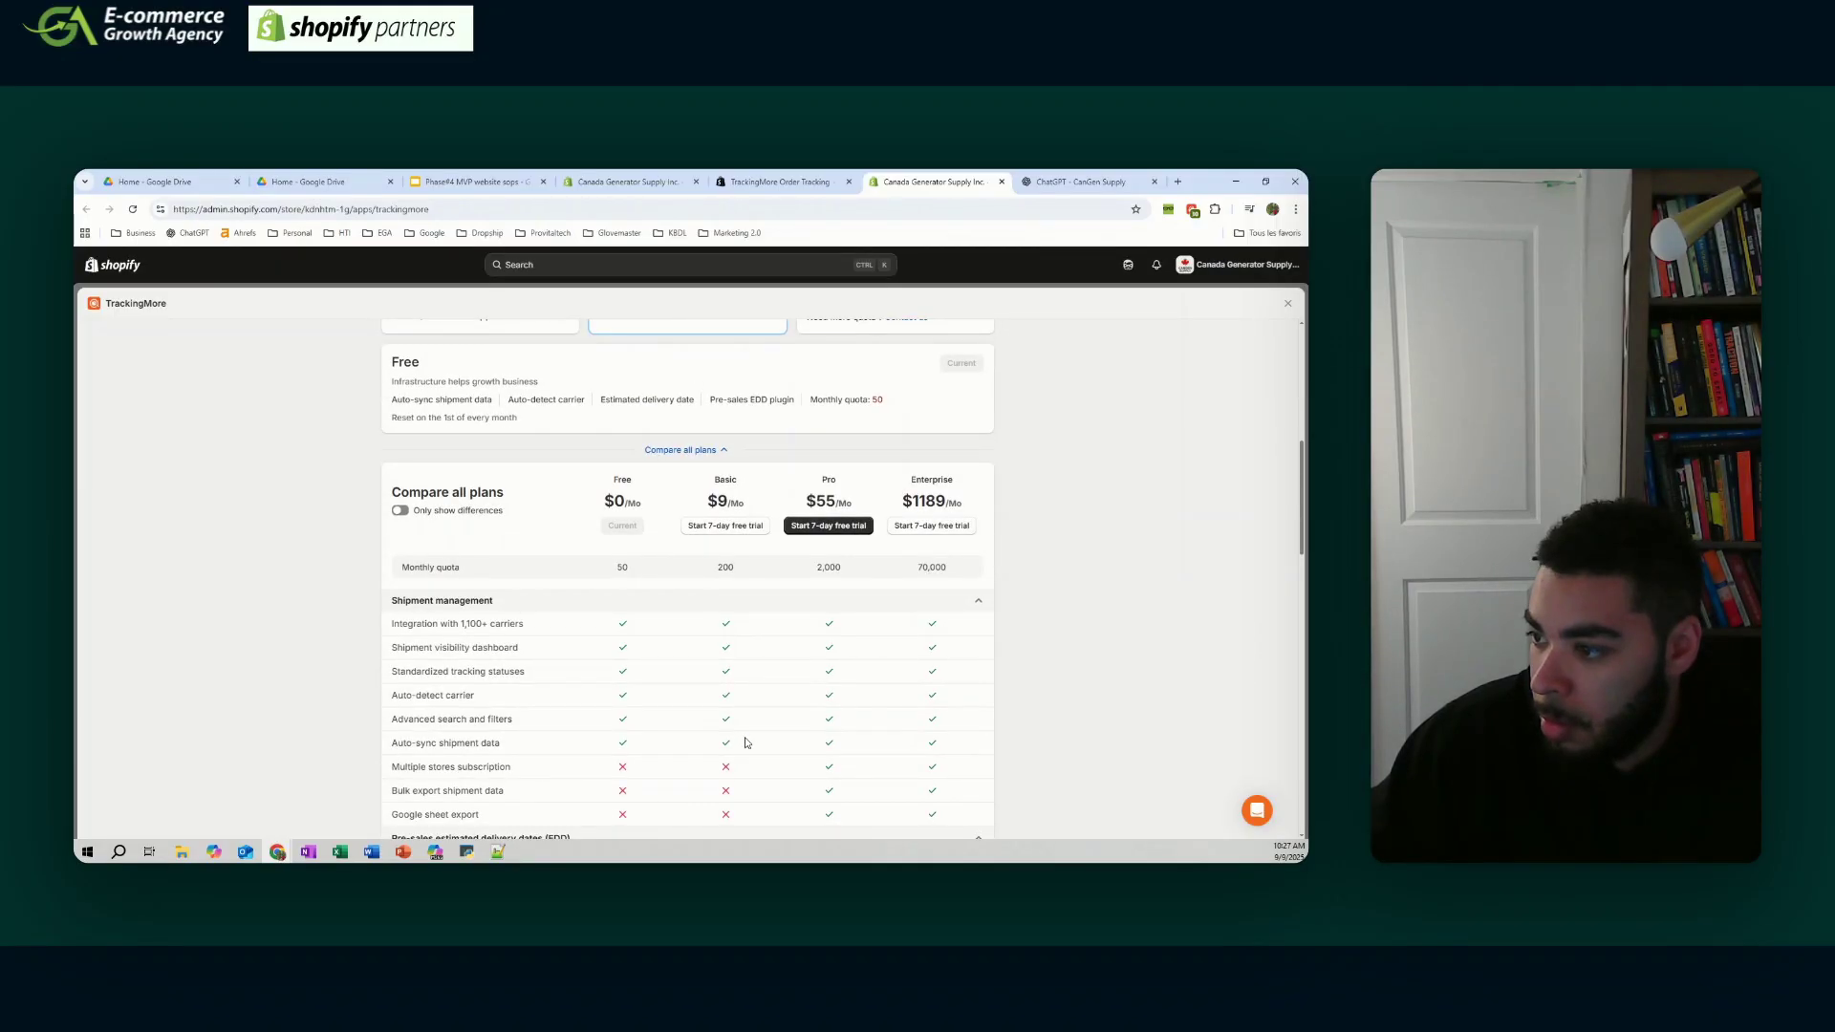
scroll(750, 739, down, 1)
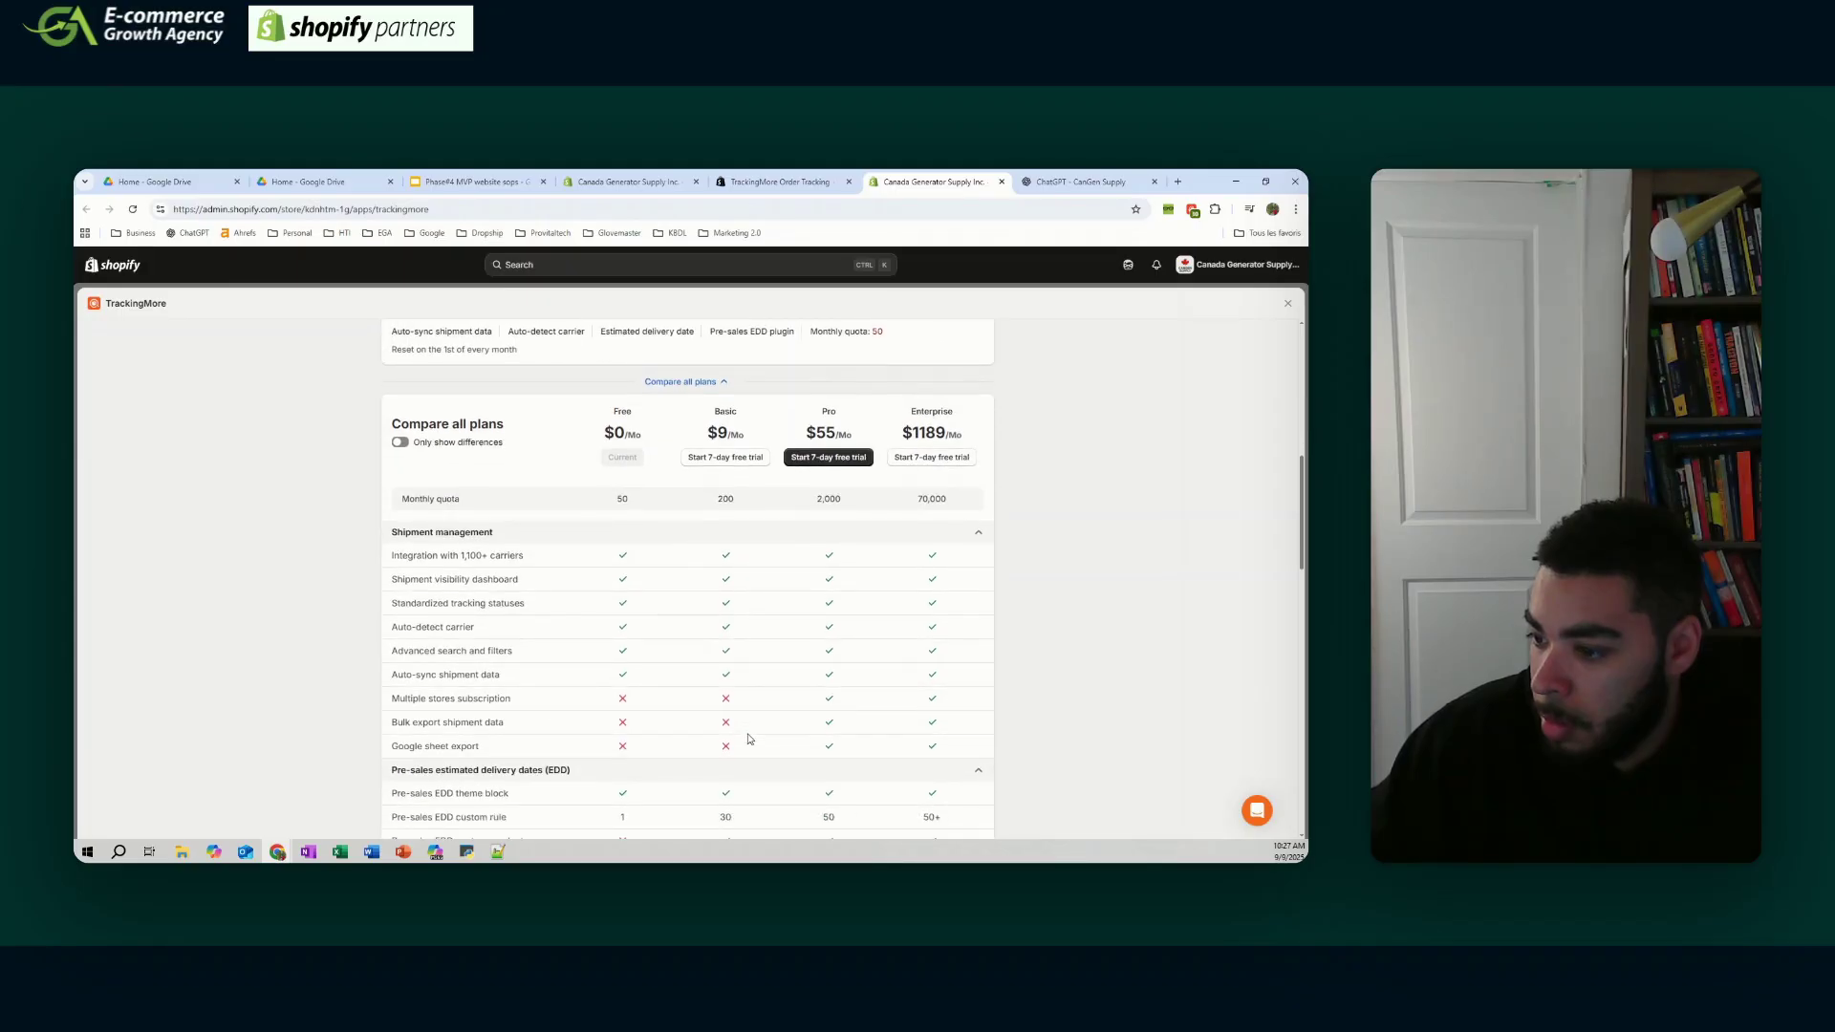
scroll(750, 738, down, 2)
scroll(749, 739, down, 1)
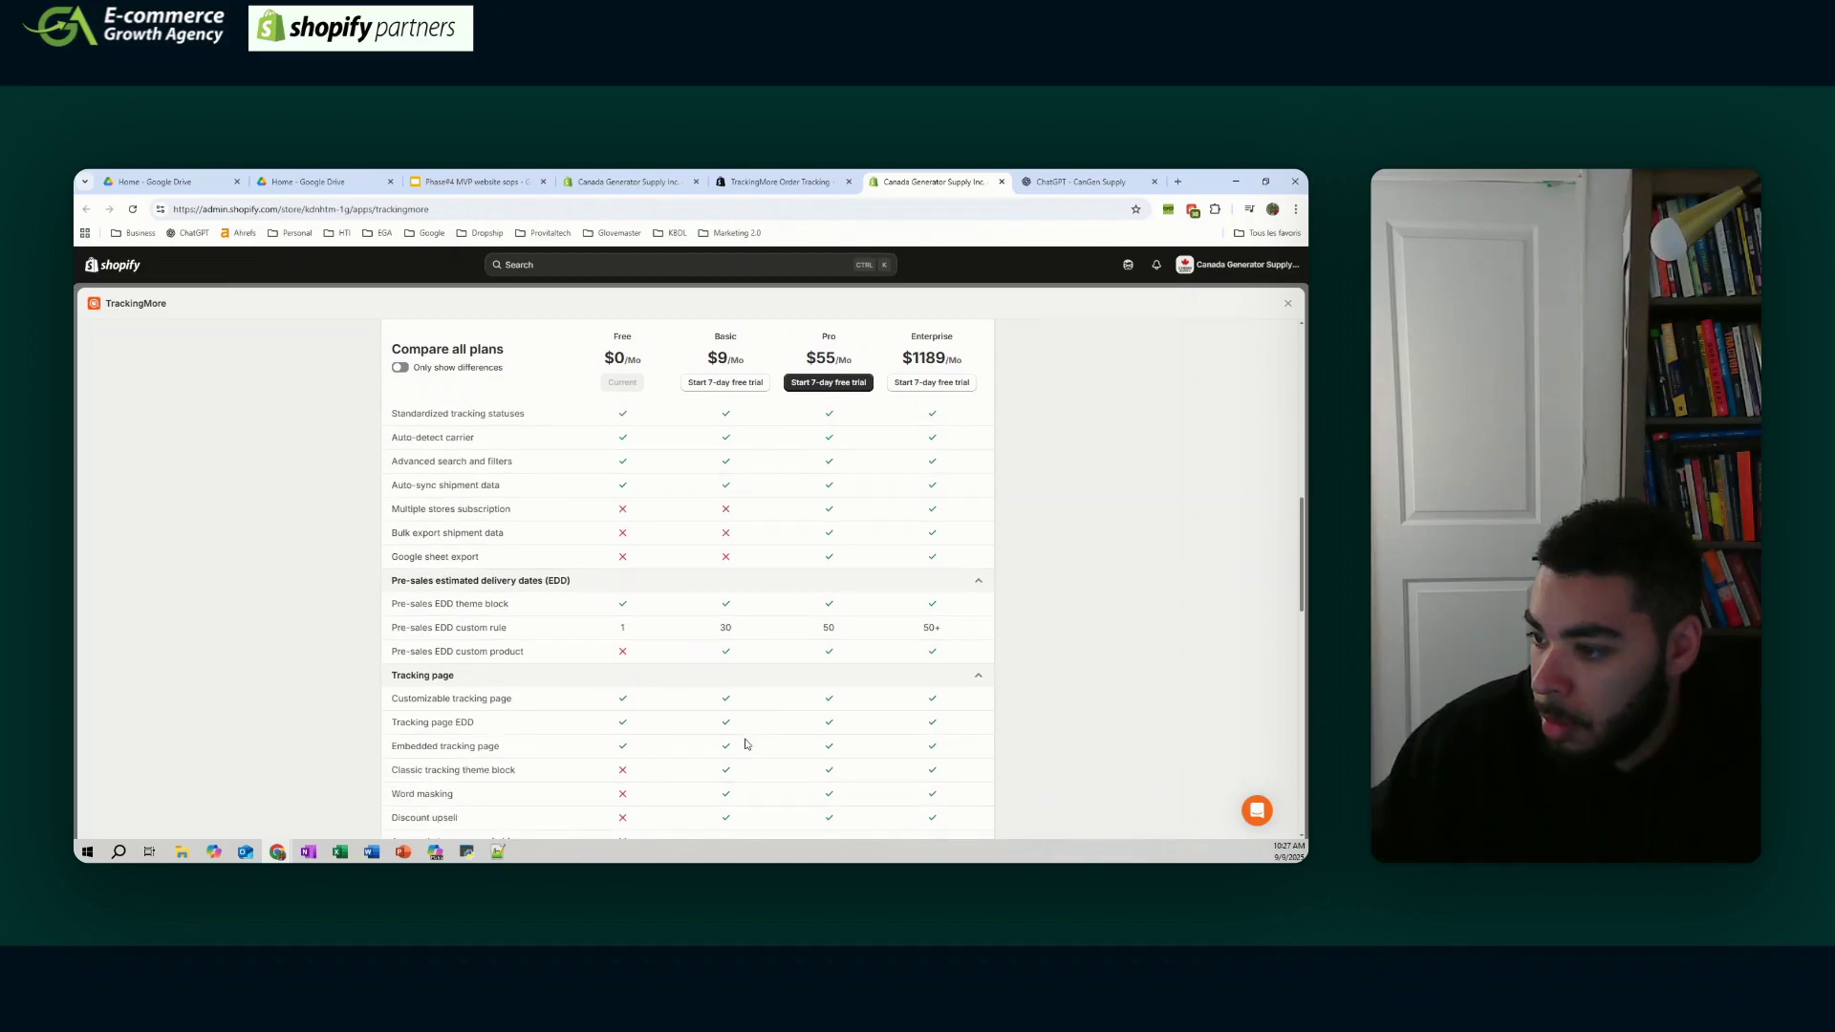
scroll(746, 745, down, 5)
scroll(751, 743, up, 8)
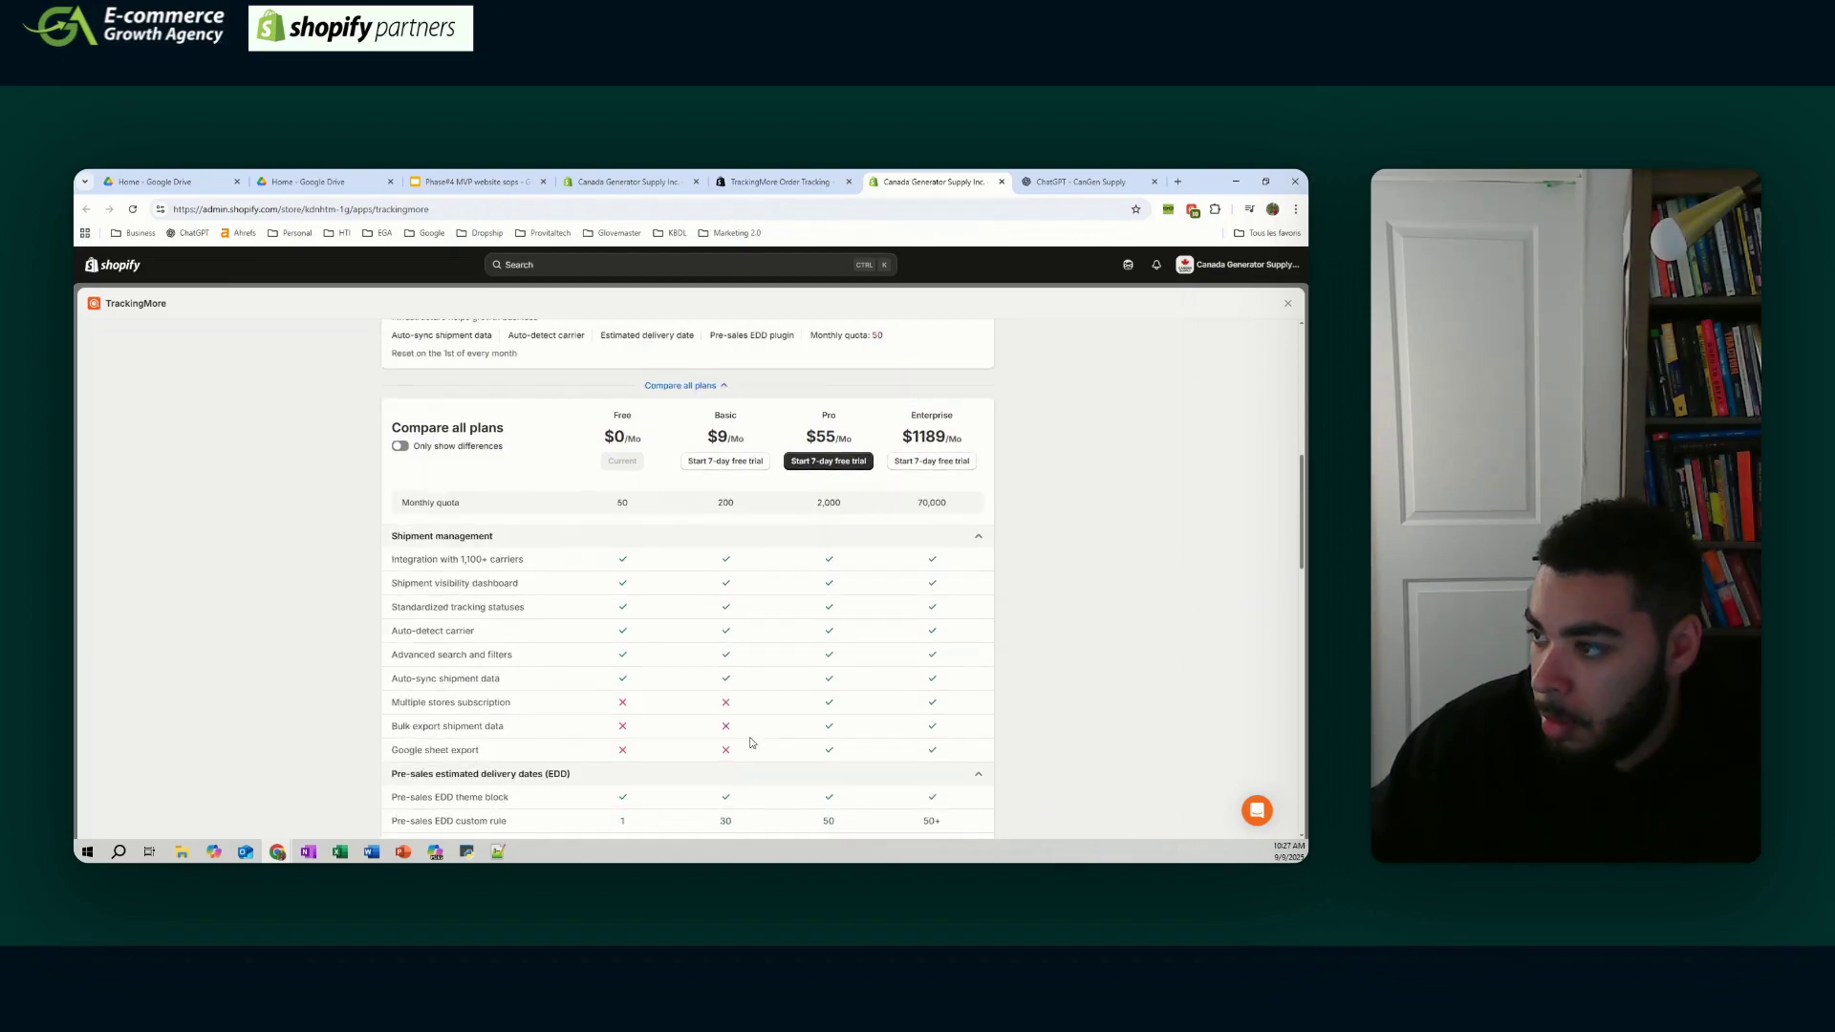
scroll(752, 742, up, 7)
scroll(751, 743, up, 1)
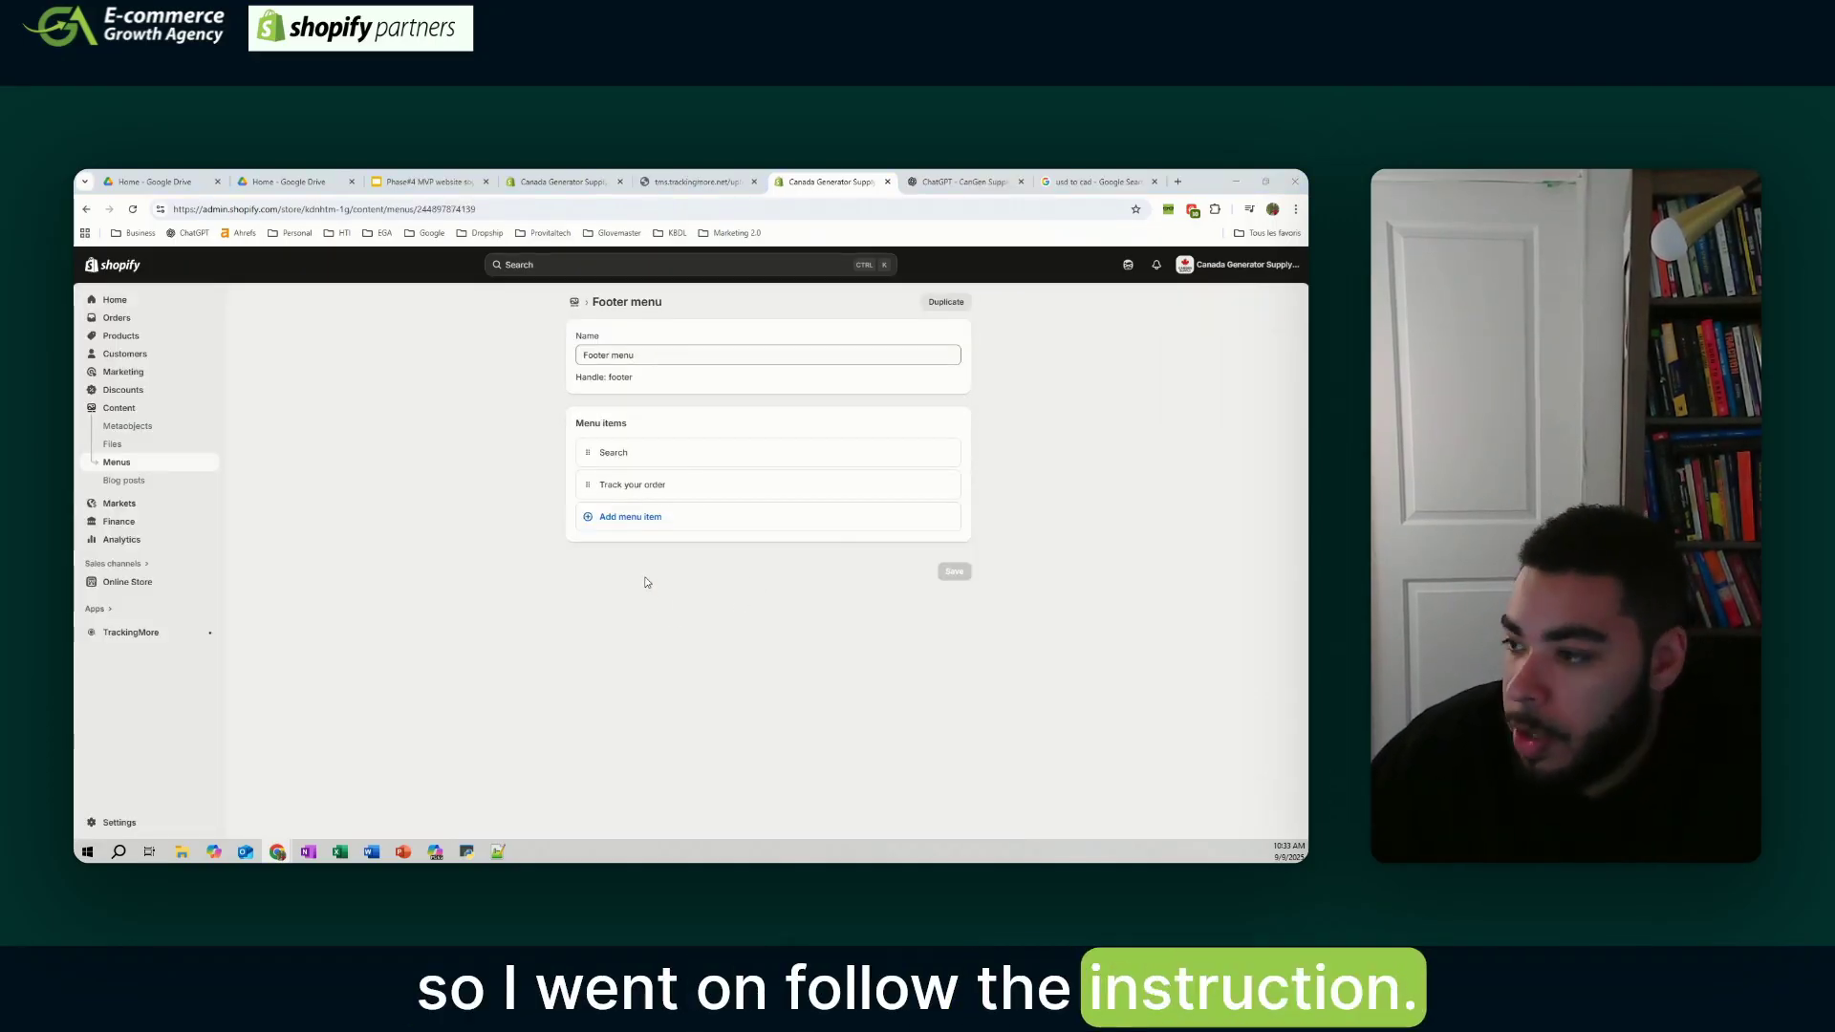
click(131, 633)
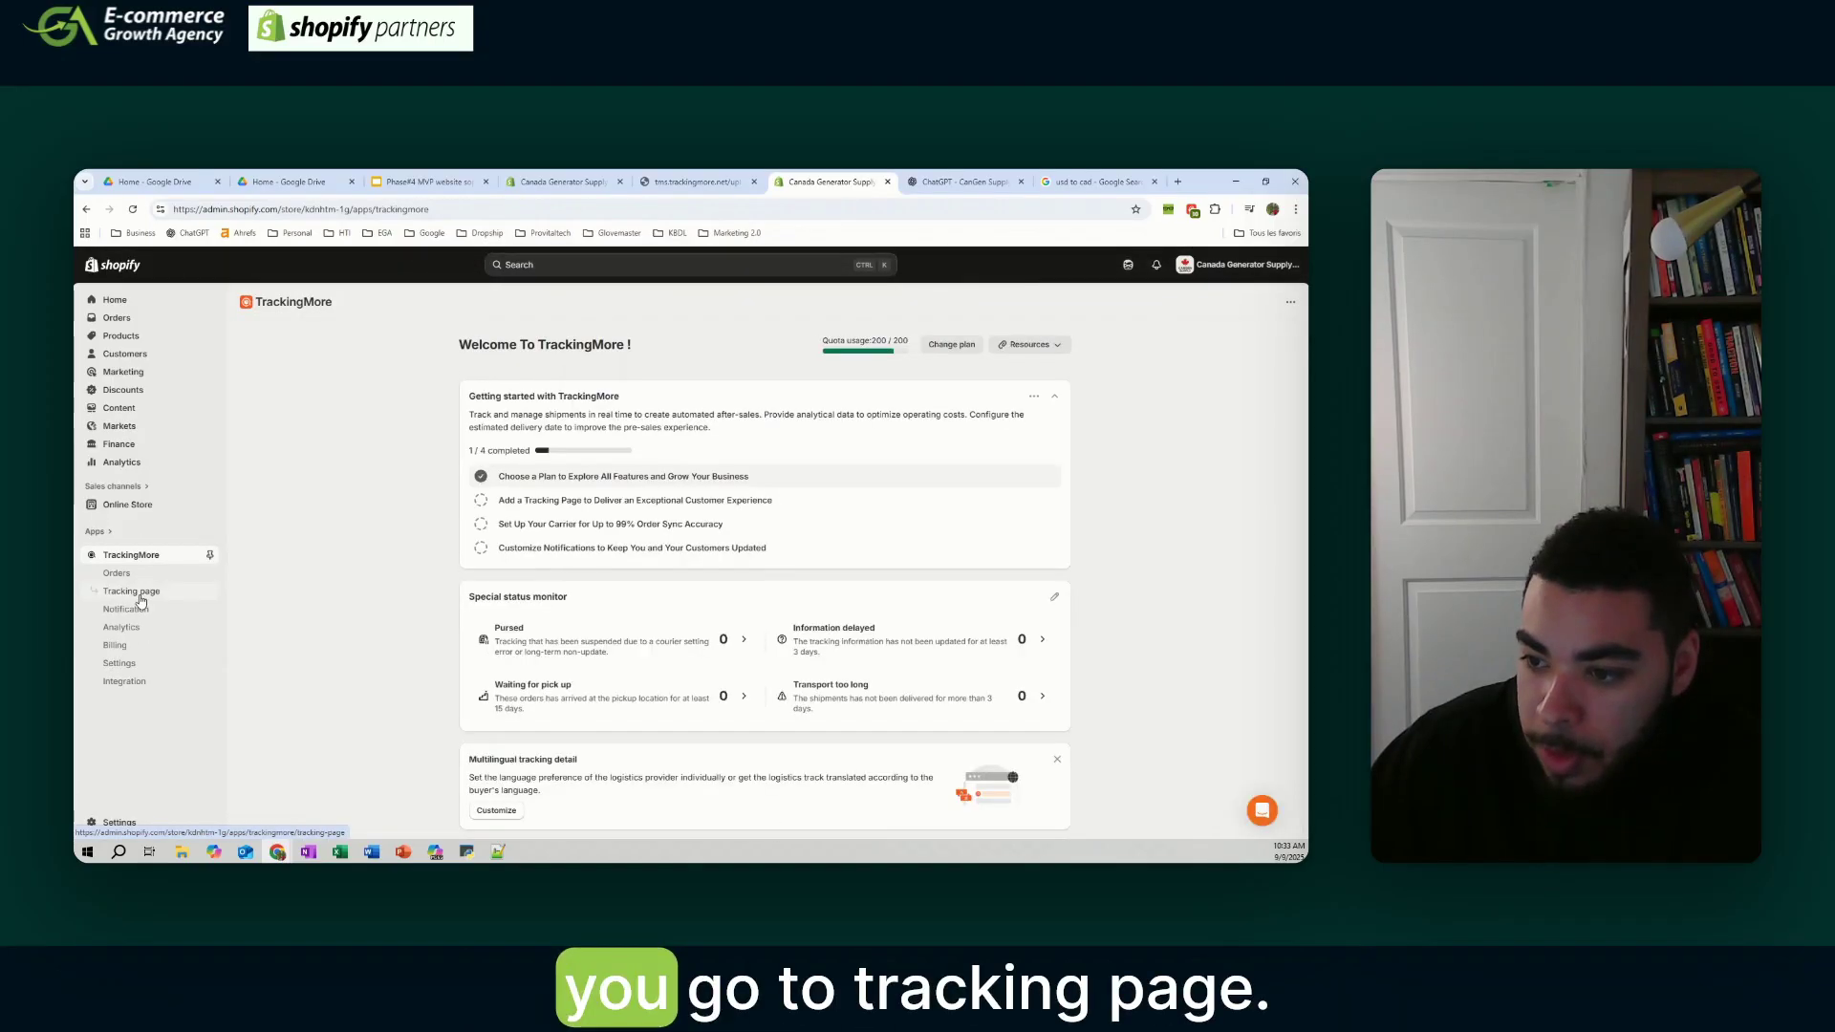
click(132, 592)
scroll(925, 600, down, 4)
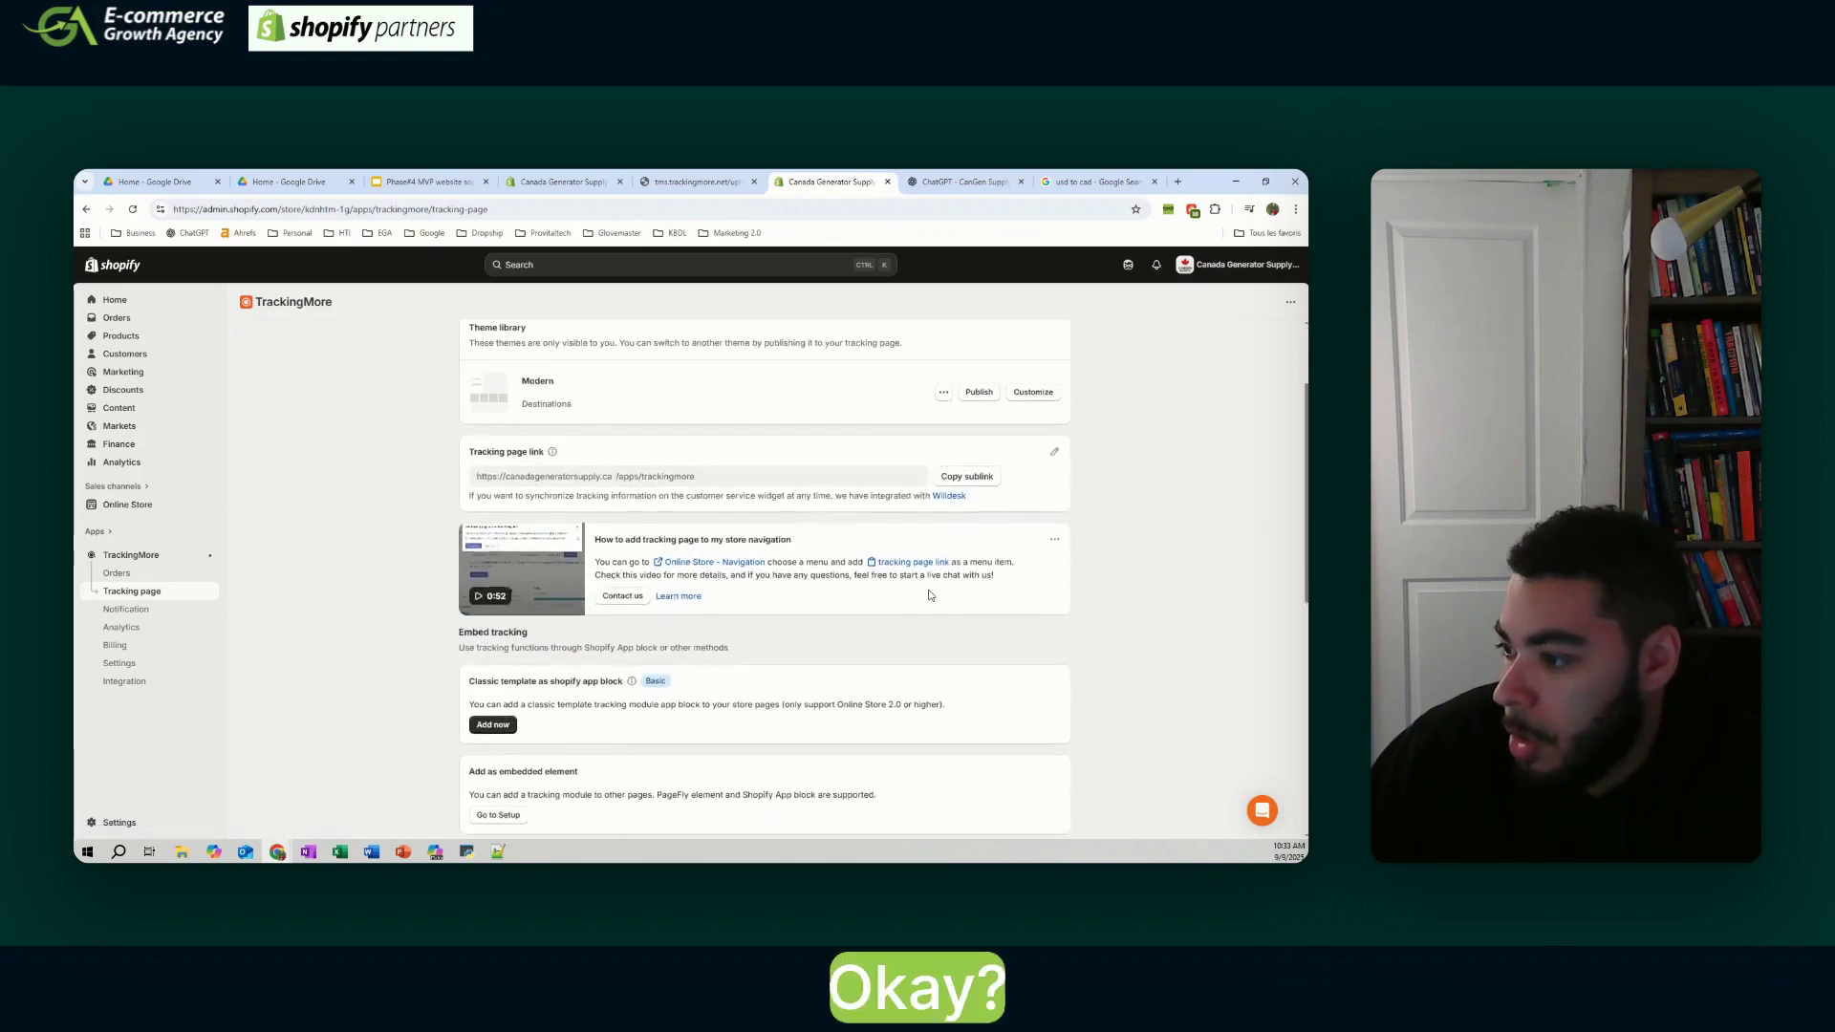
scroll(927, 600, up, 3)
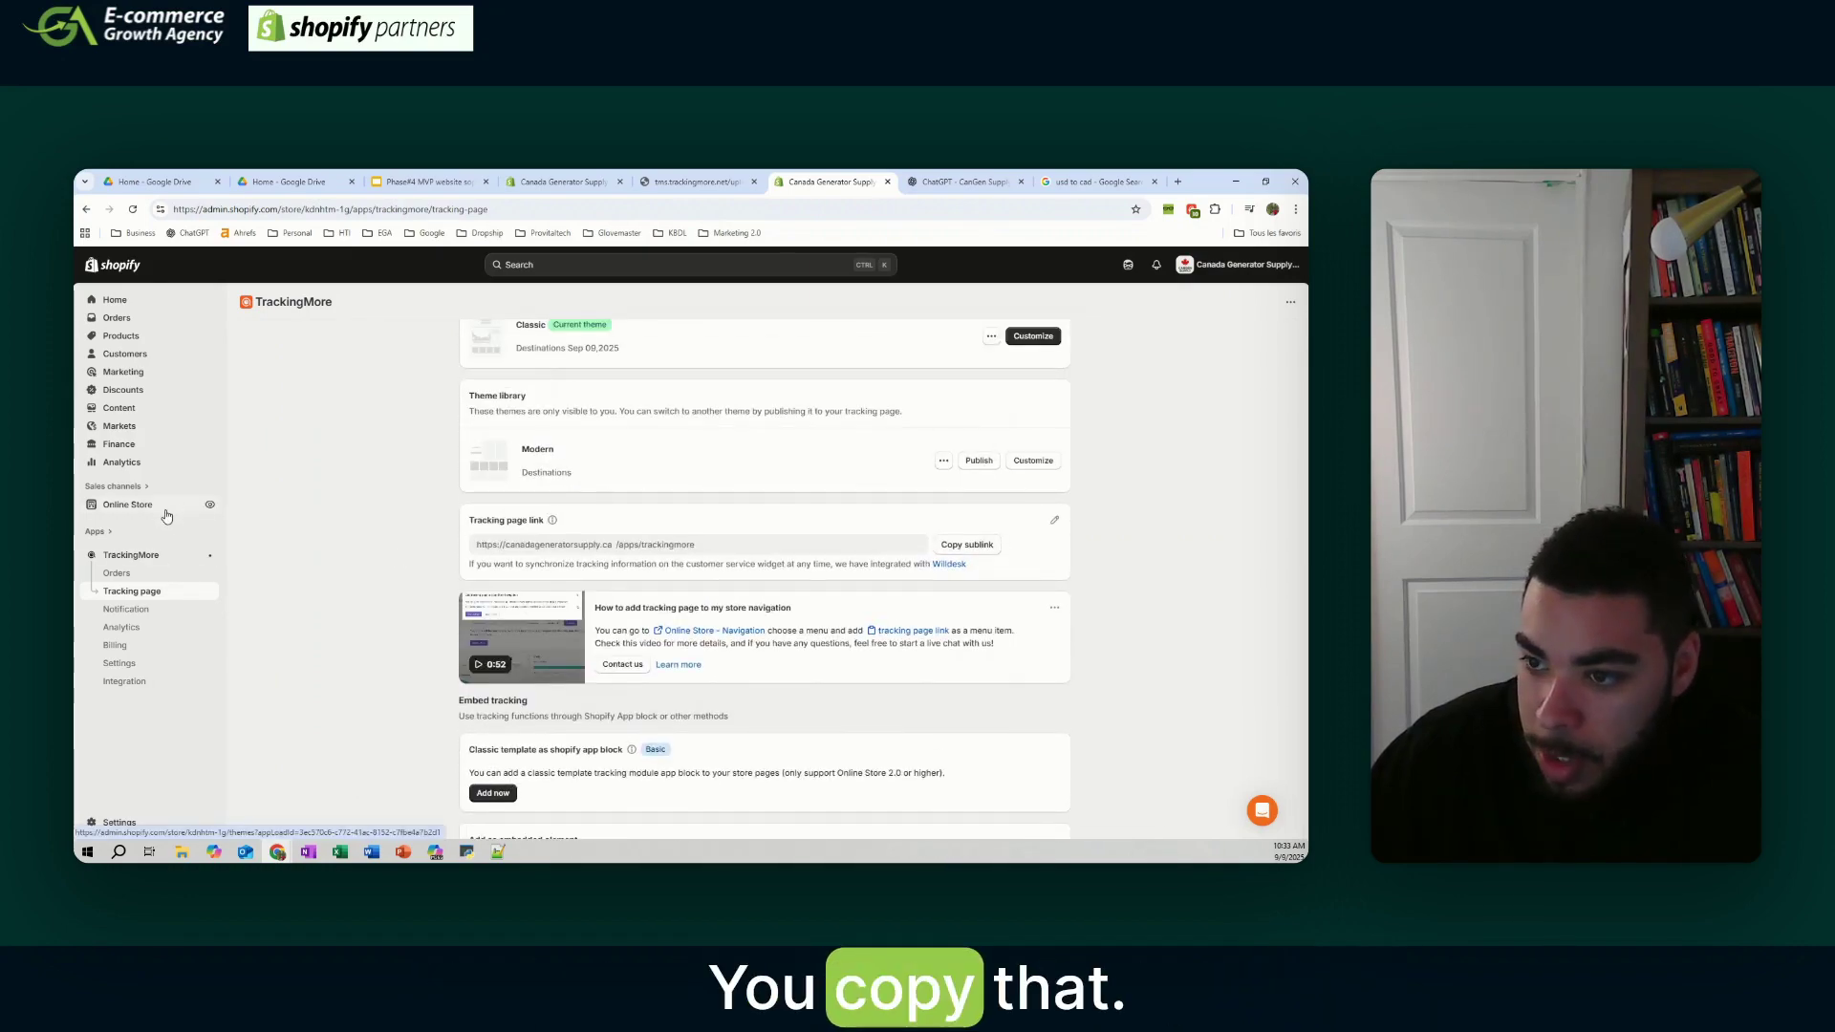
click(119, 408)
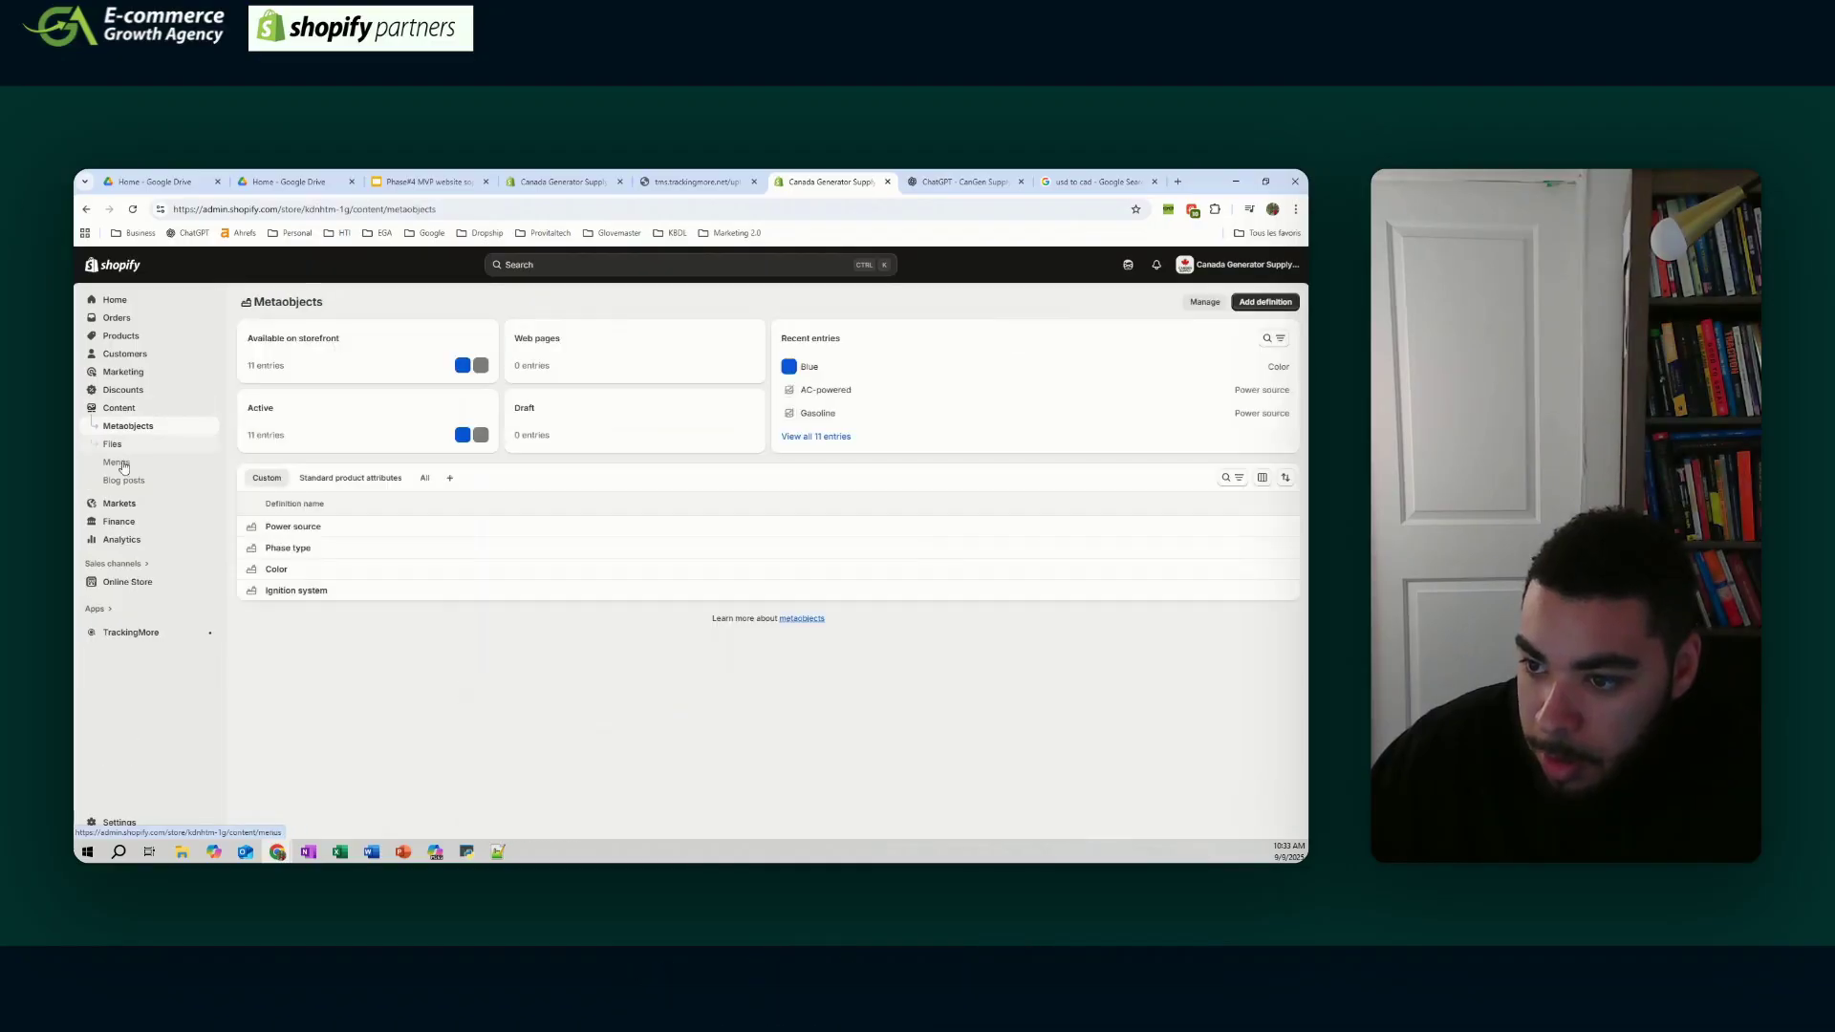
click(118, 462)
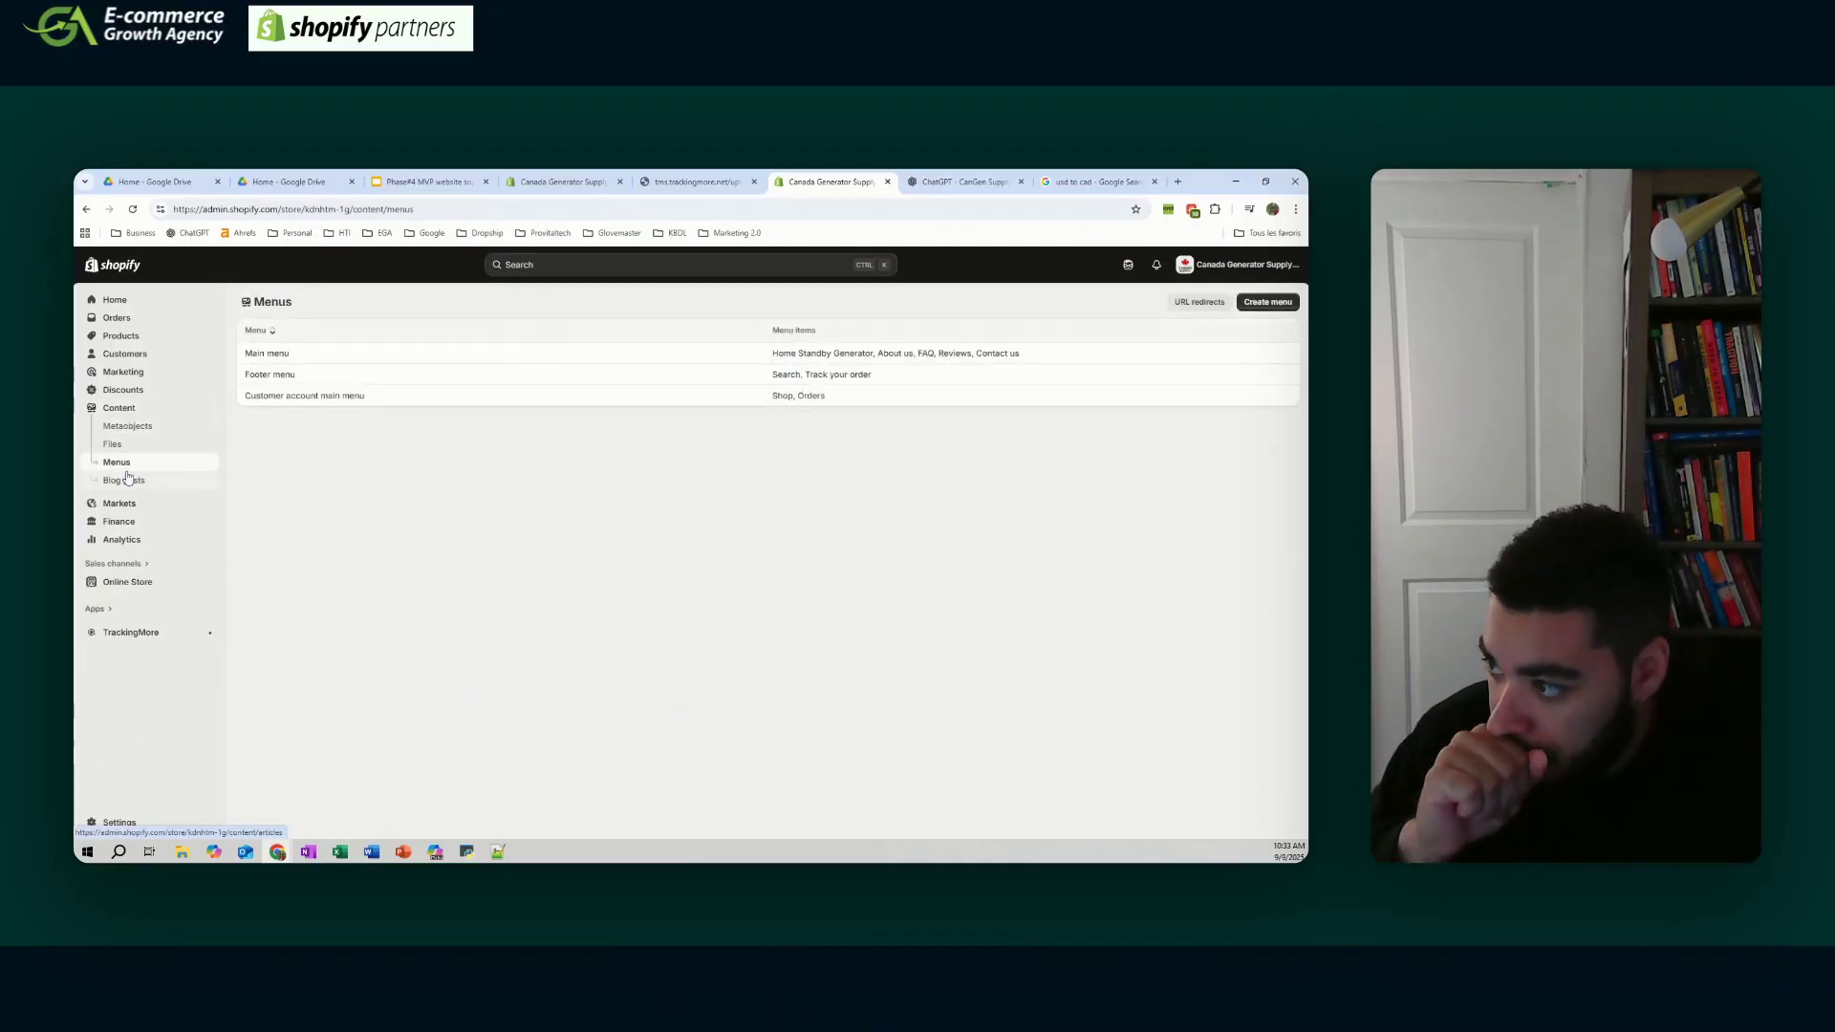
click(324, 376)
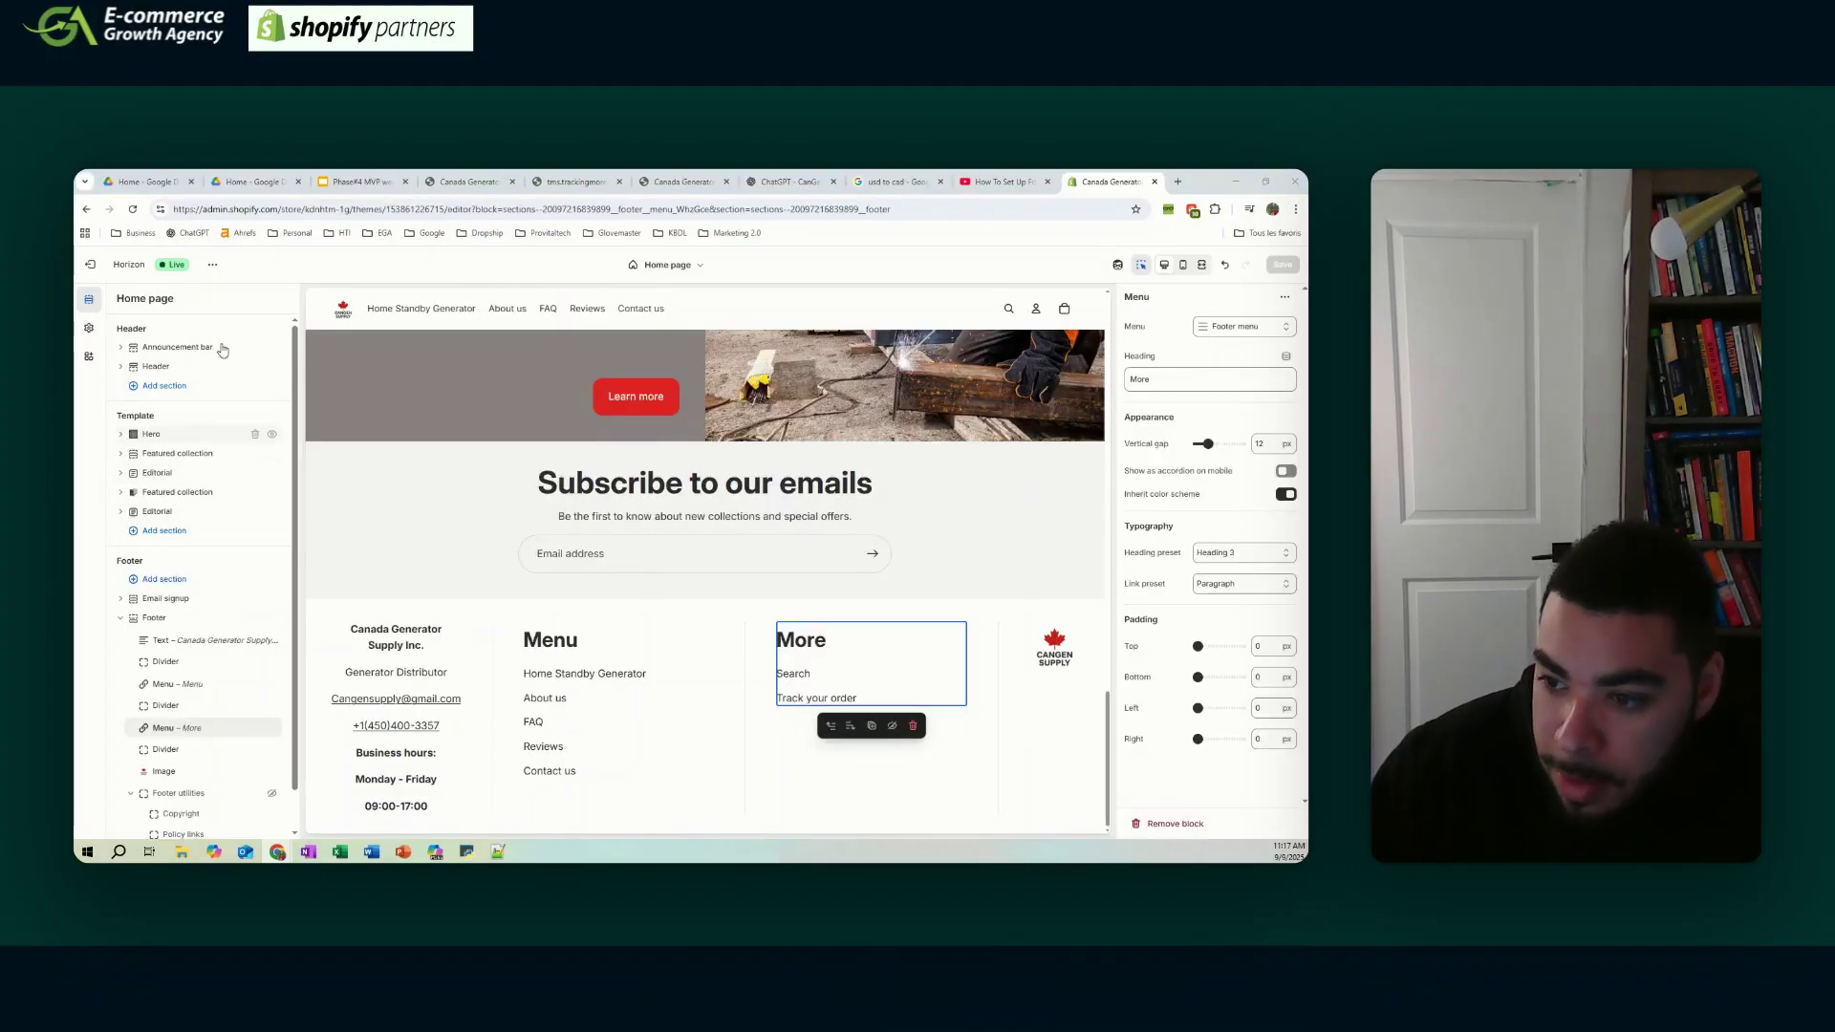
- Follow the footer's Track your order link to the /apps/trackingmore Track Your Order page
scroll(170, 330, down, 1)
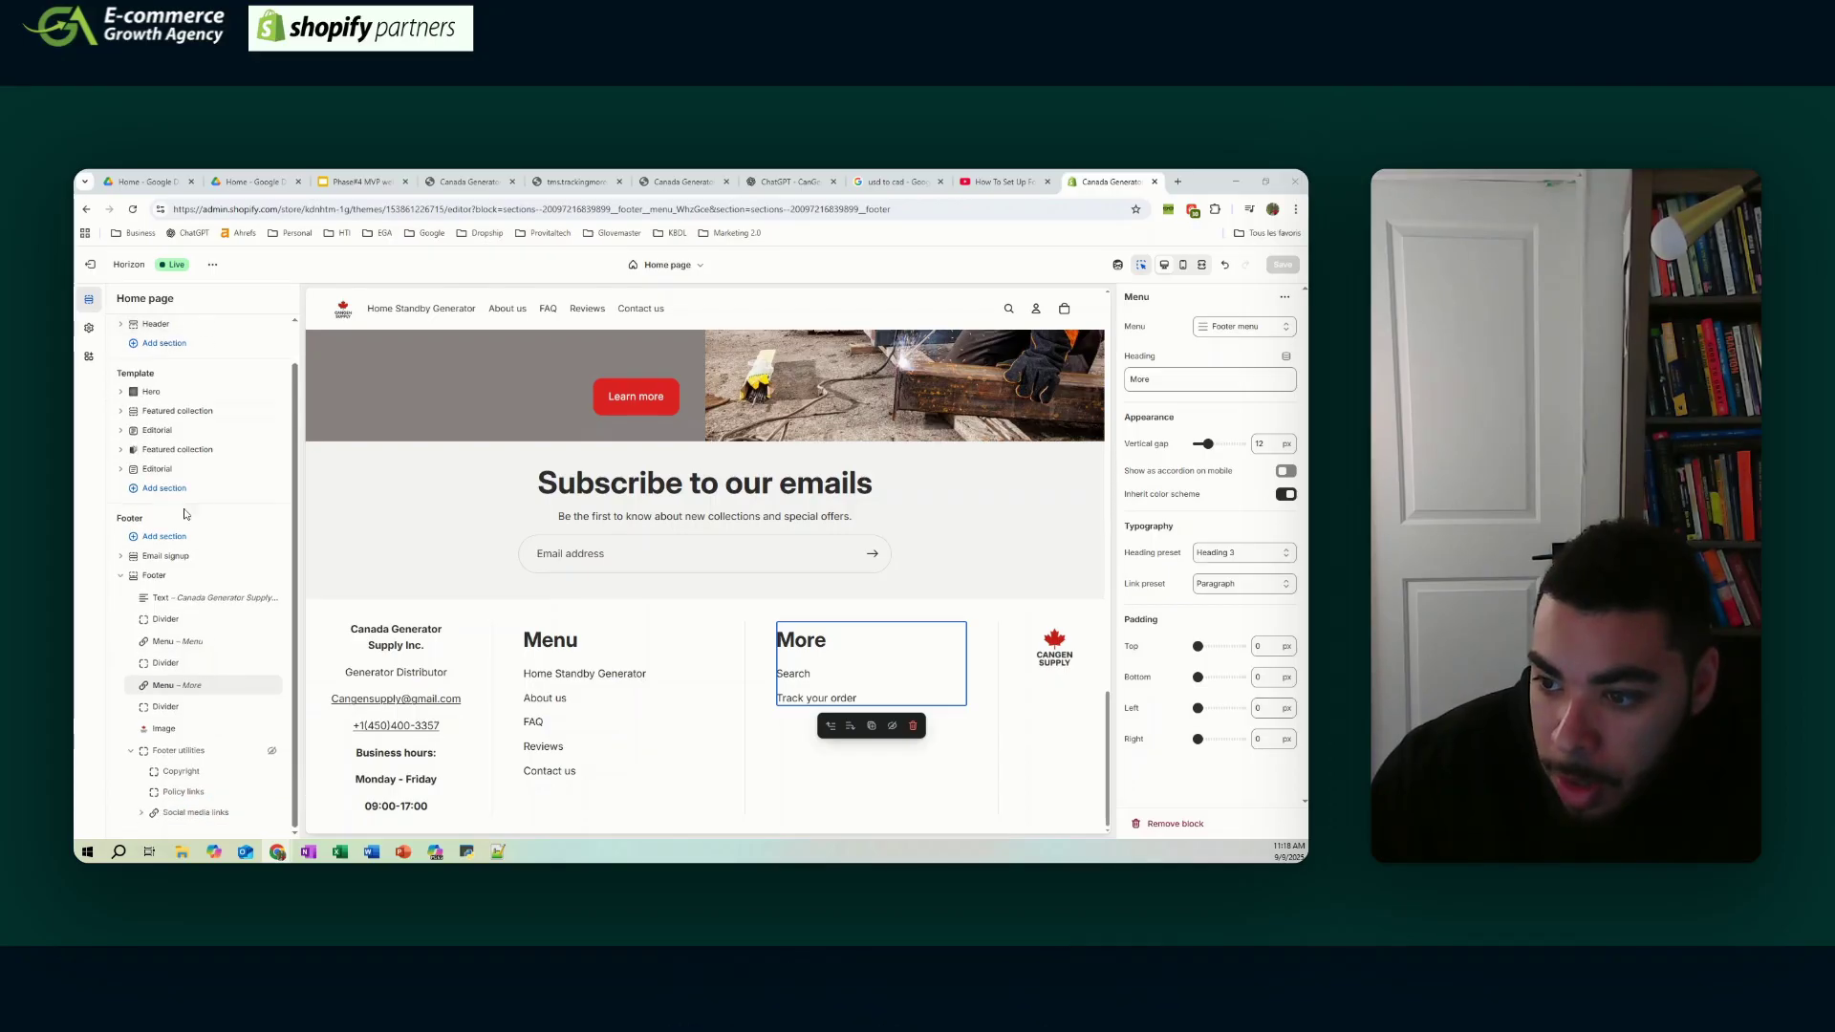
mouse_move(166, 590)
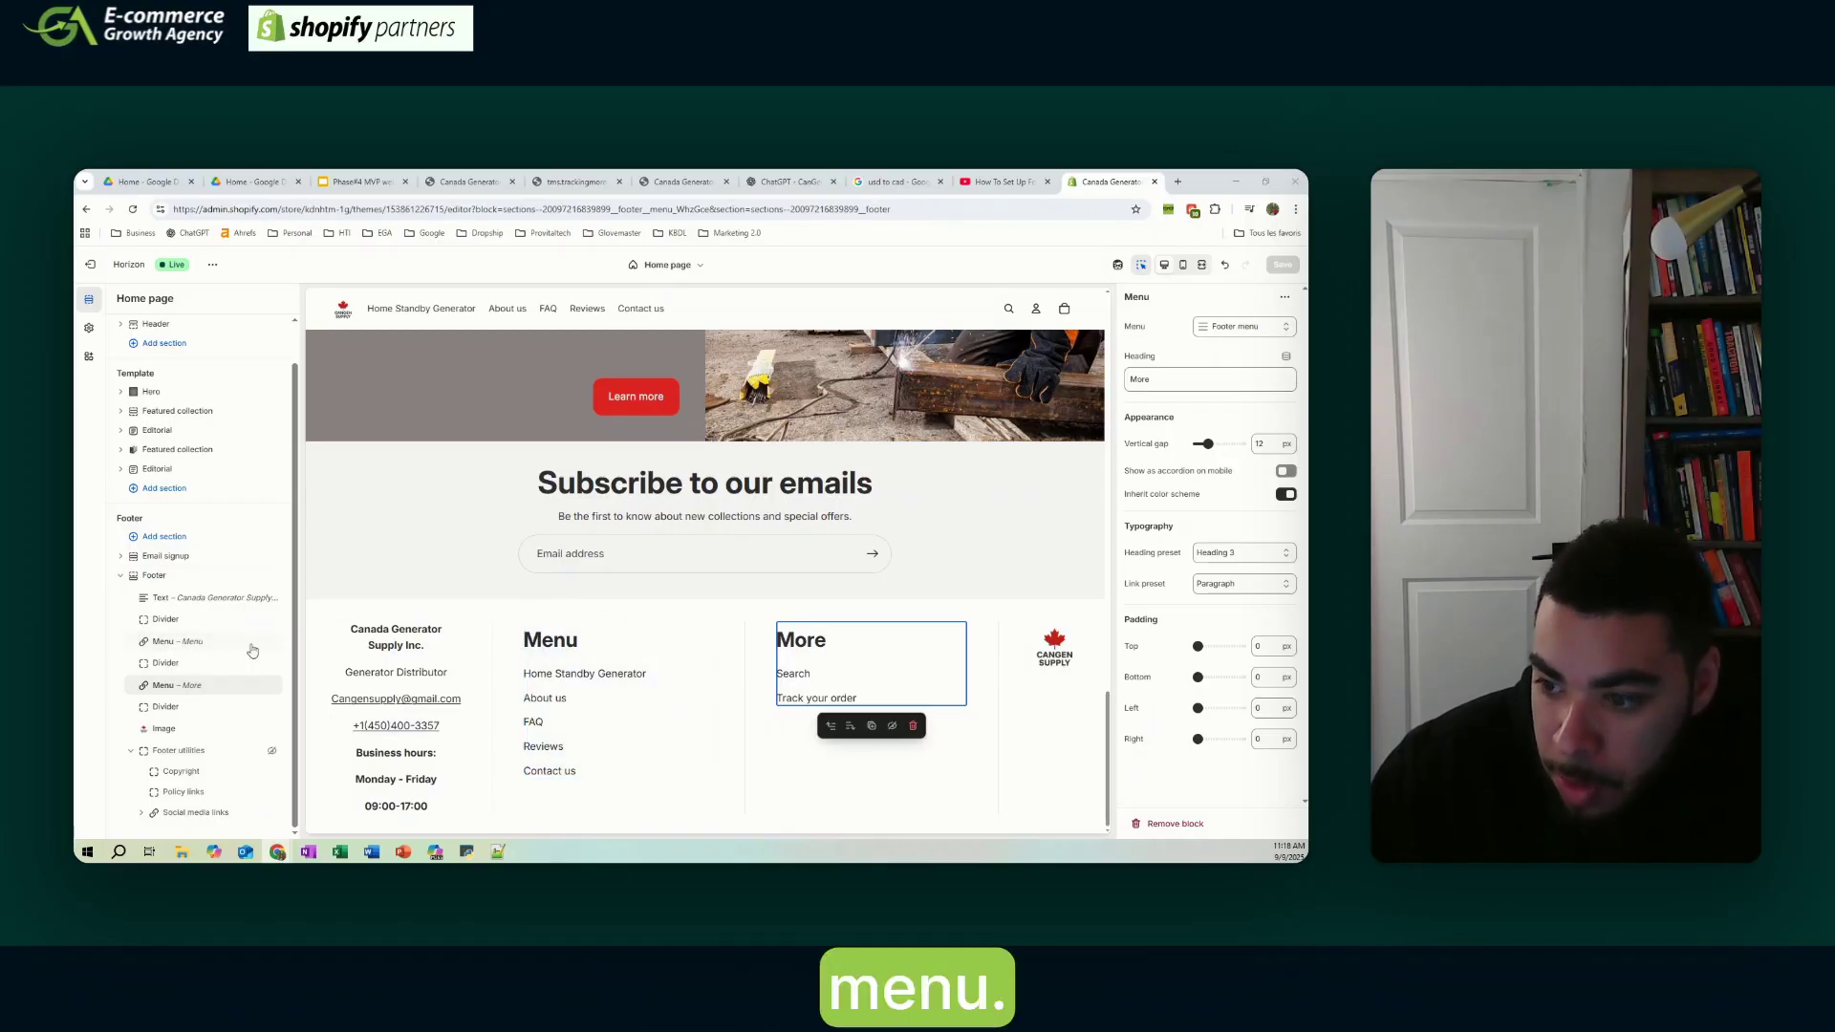
mouse_move(195, 654)
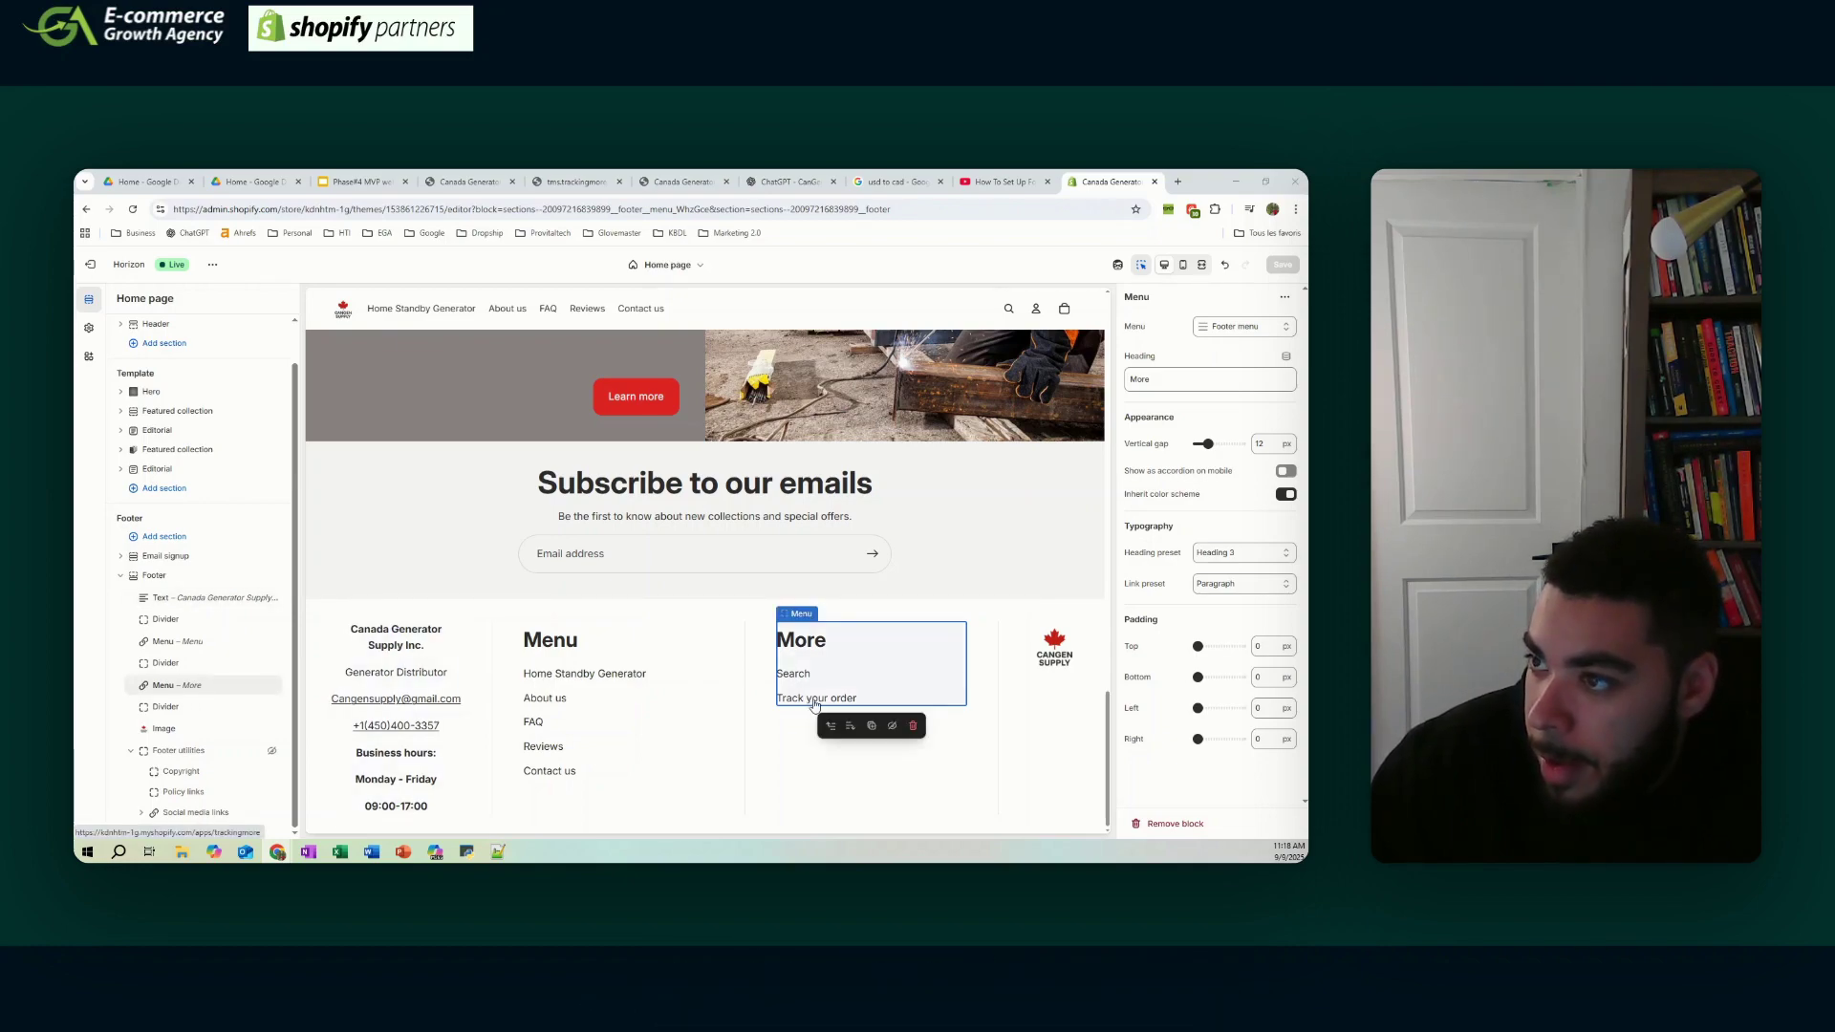
click(813, 705)
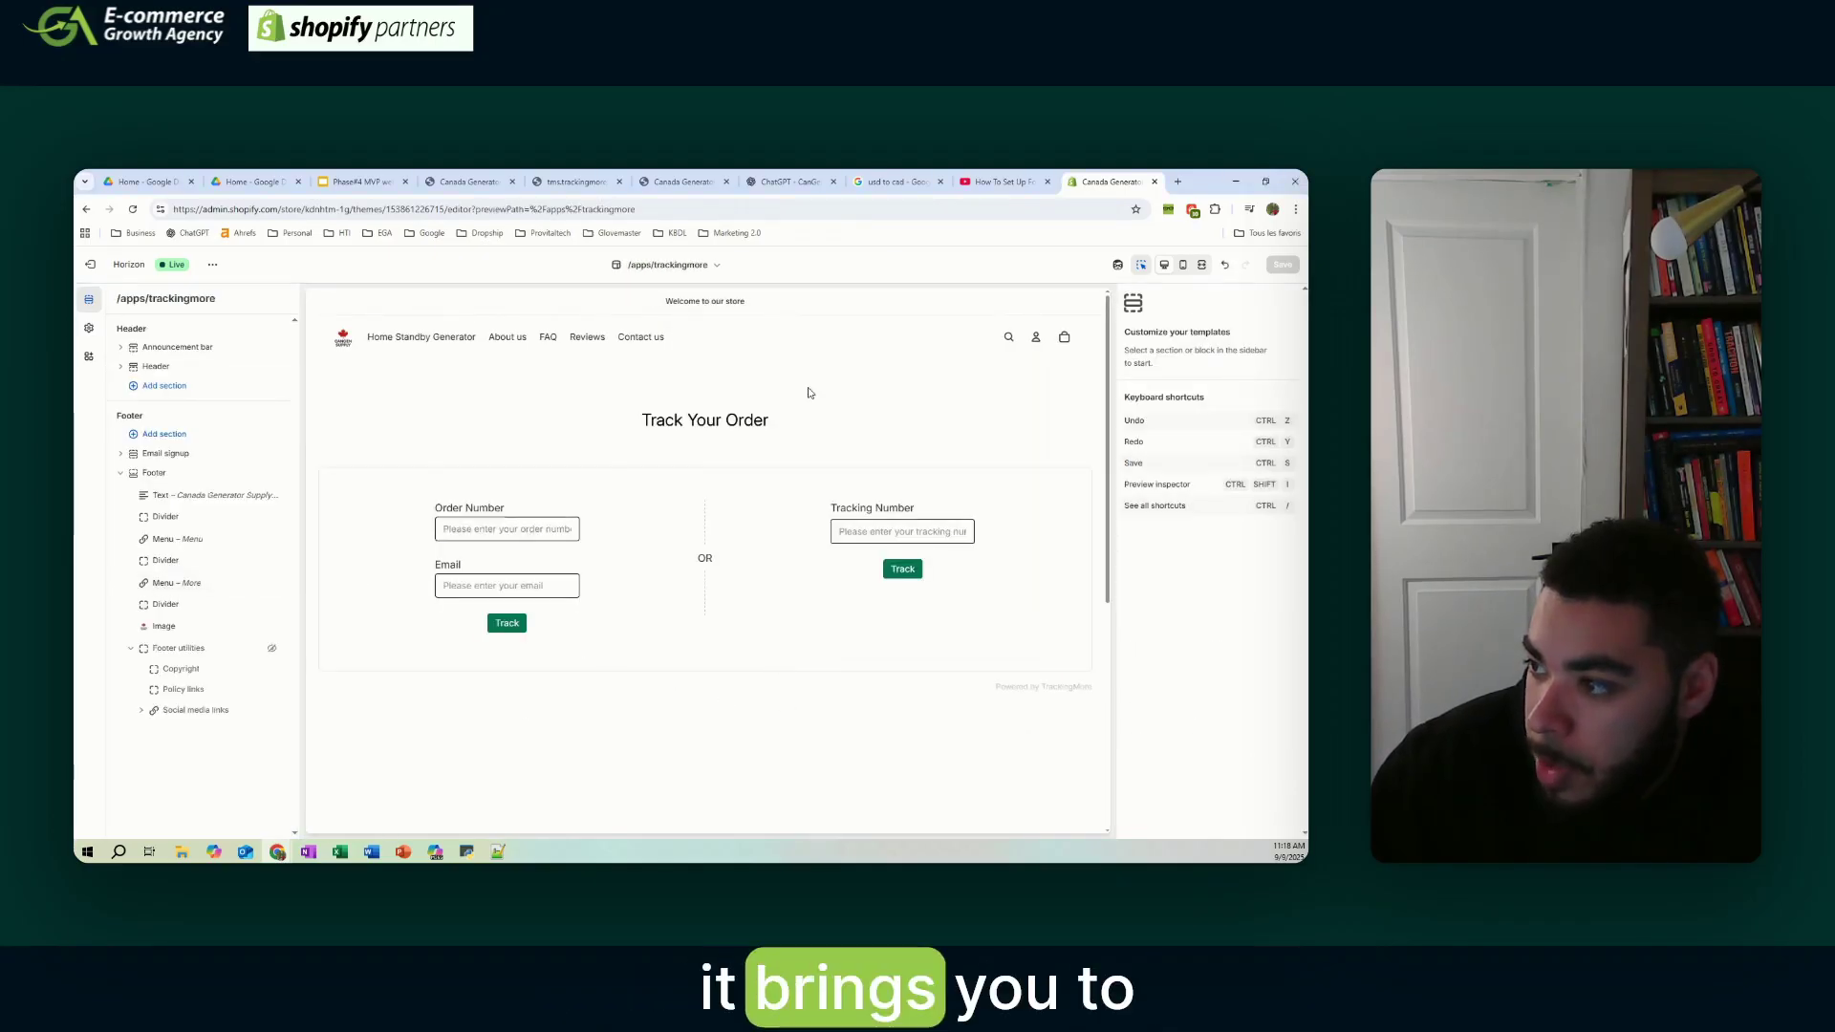
scroll(815, 422, down, 5)
scroll(860, 478, up, 5)
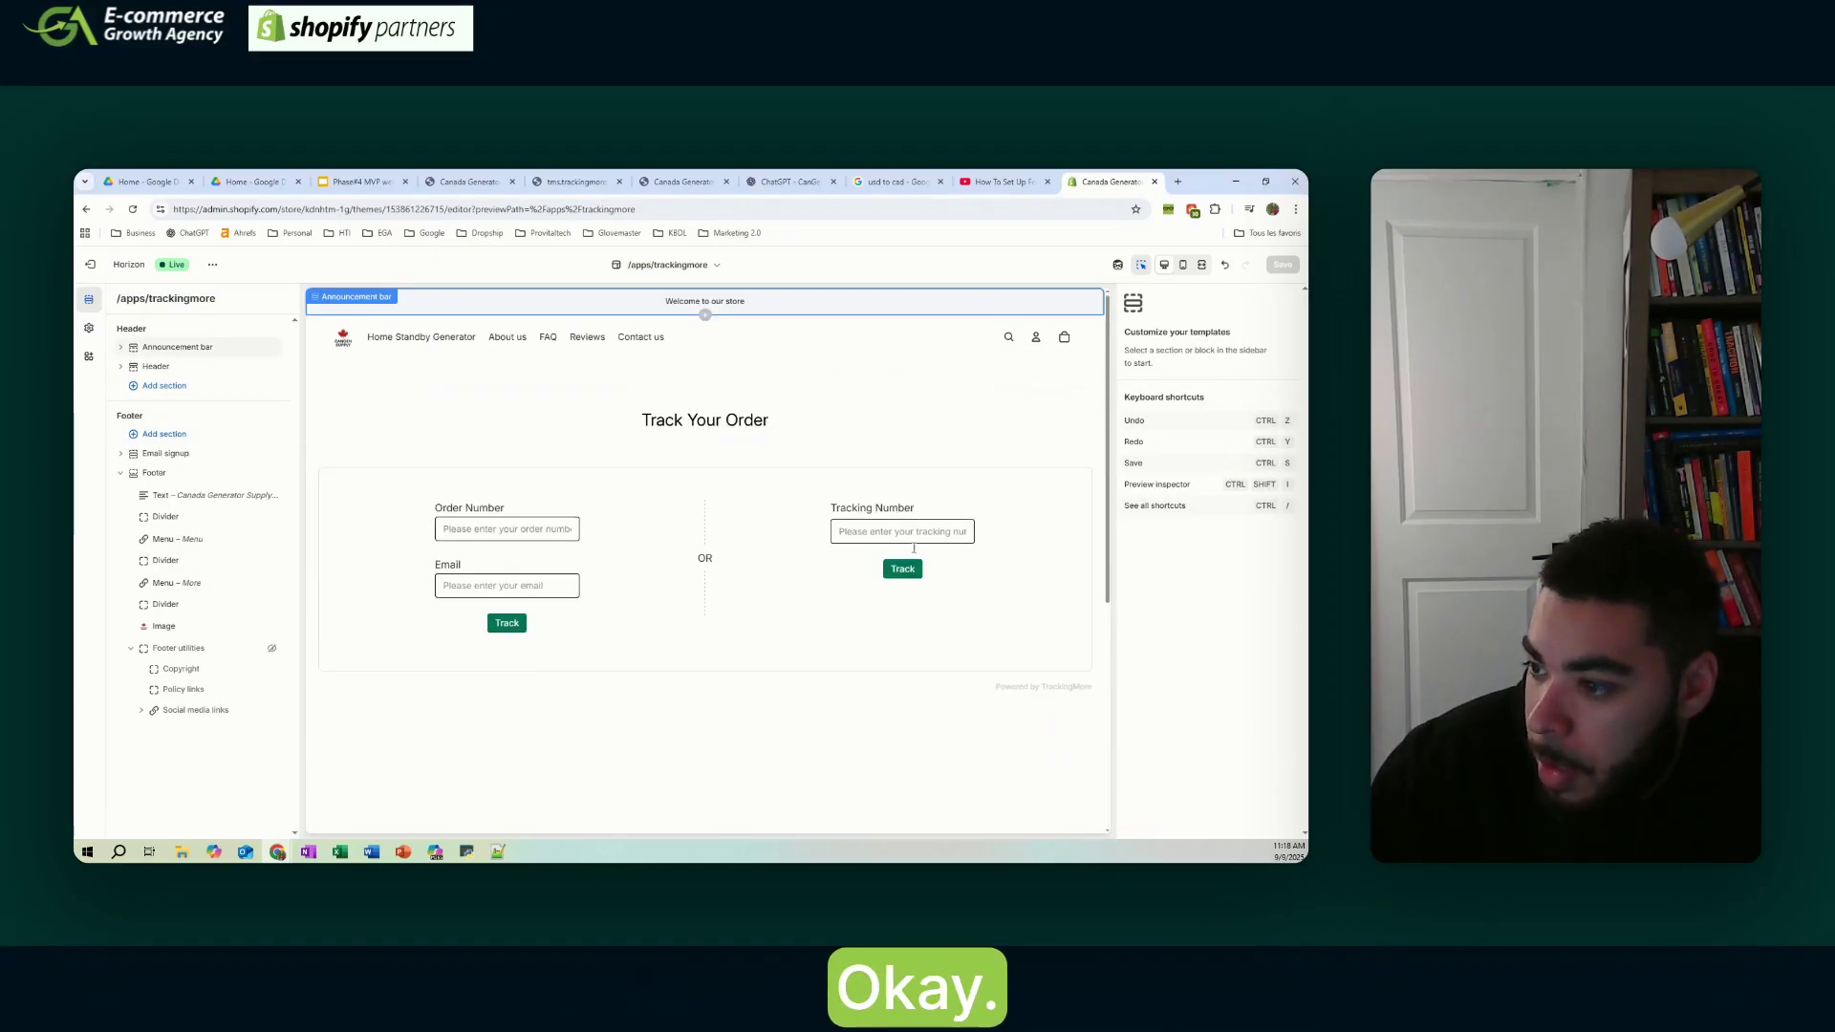
scroll(834, 478, down, 5)
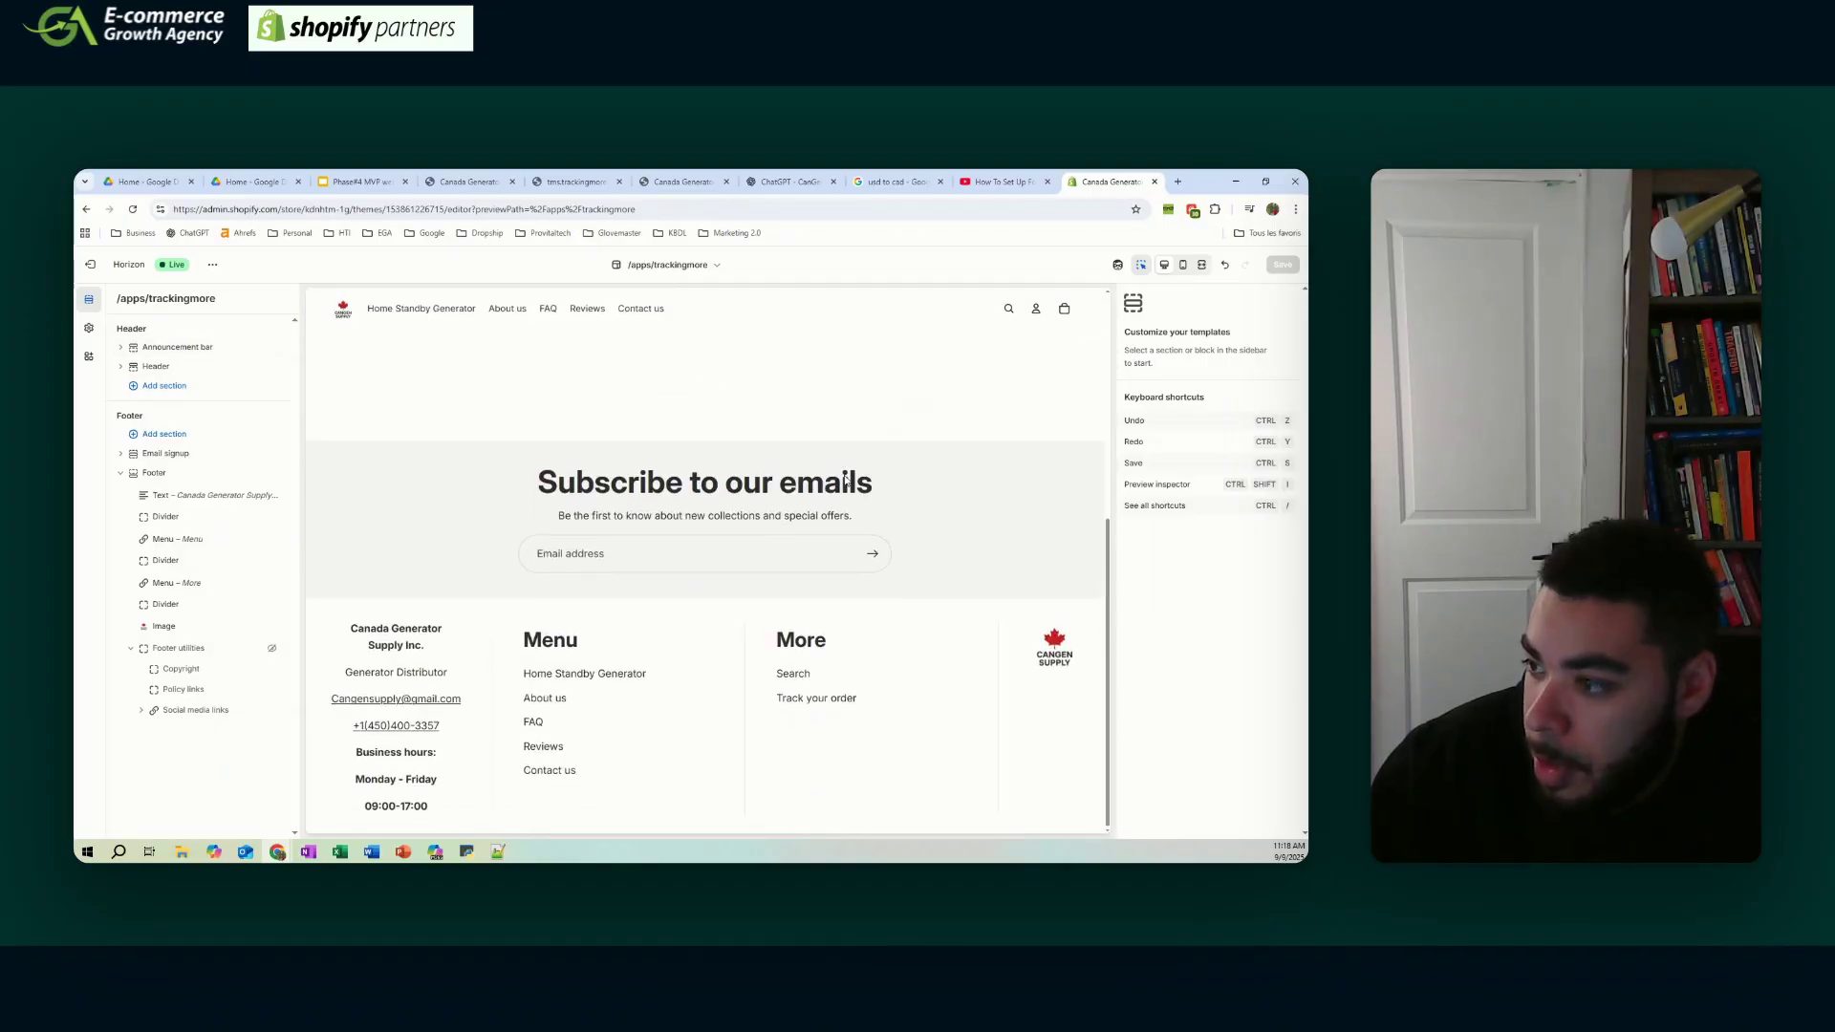
scroll(430, 563, up, 5)
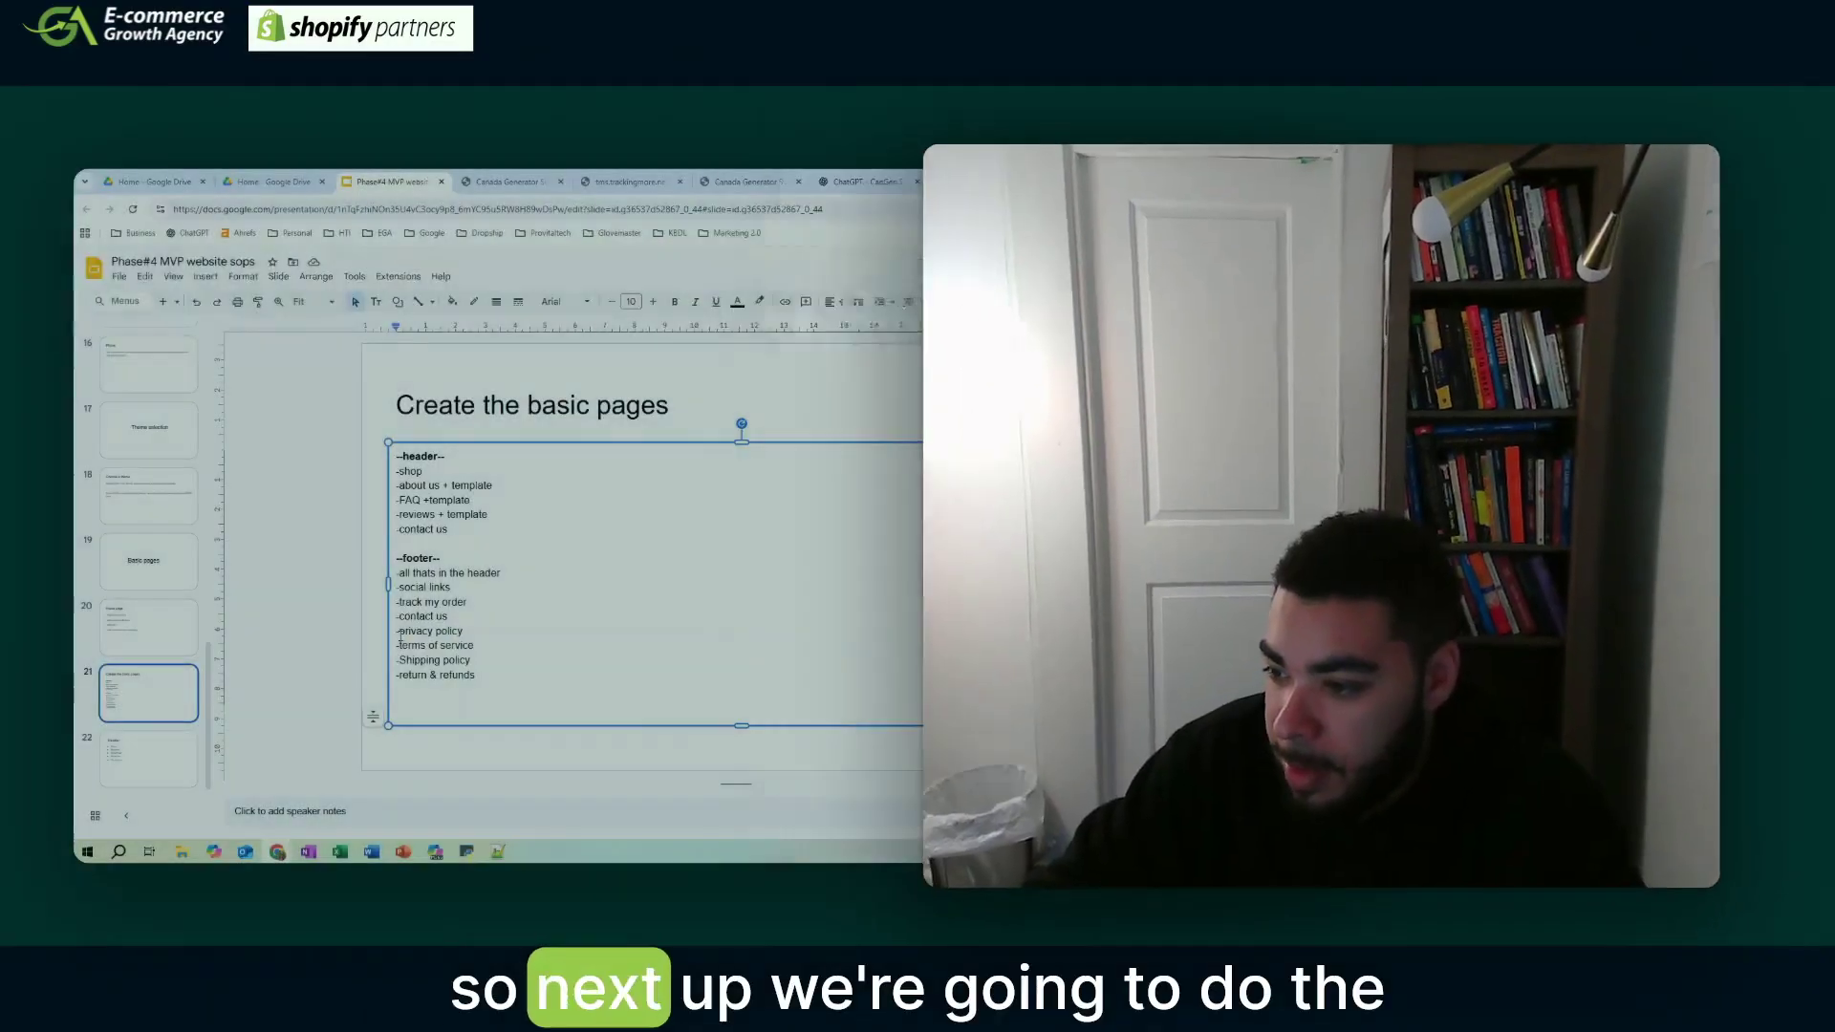
- Review the Policies page, swap the privacy template tab for a new tab, and show the template bookmarks
drag(398, 631, 478, 675)
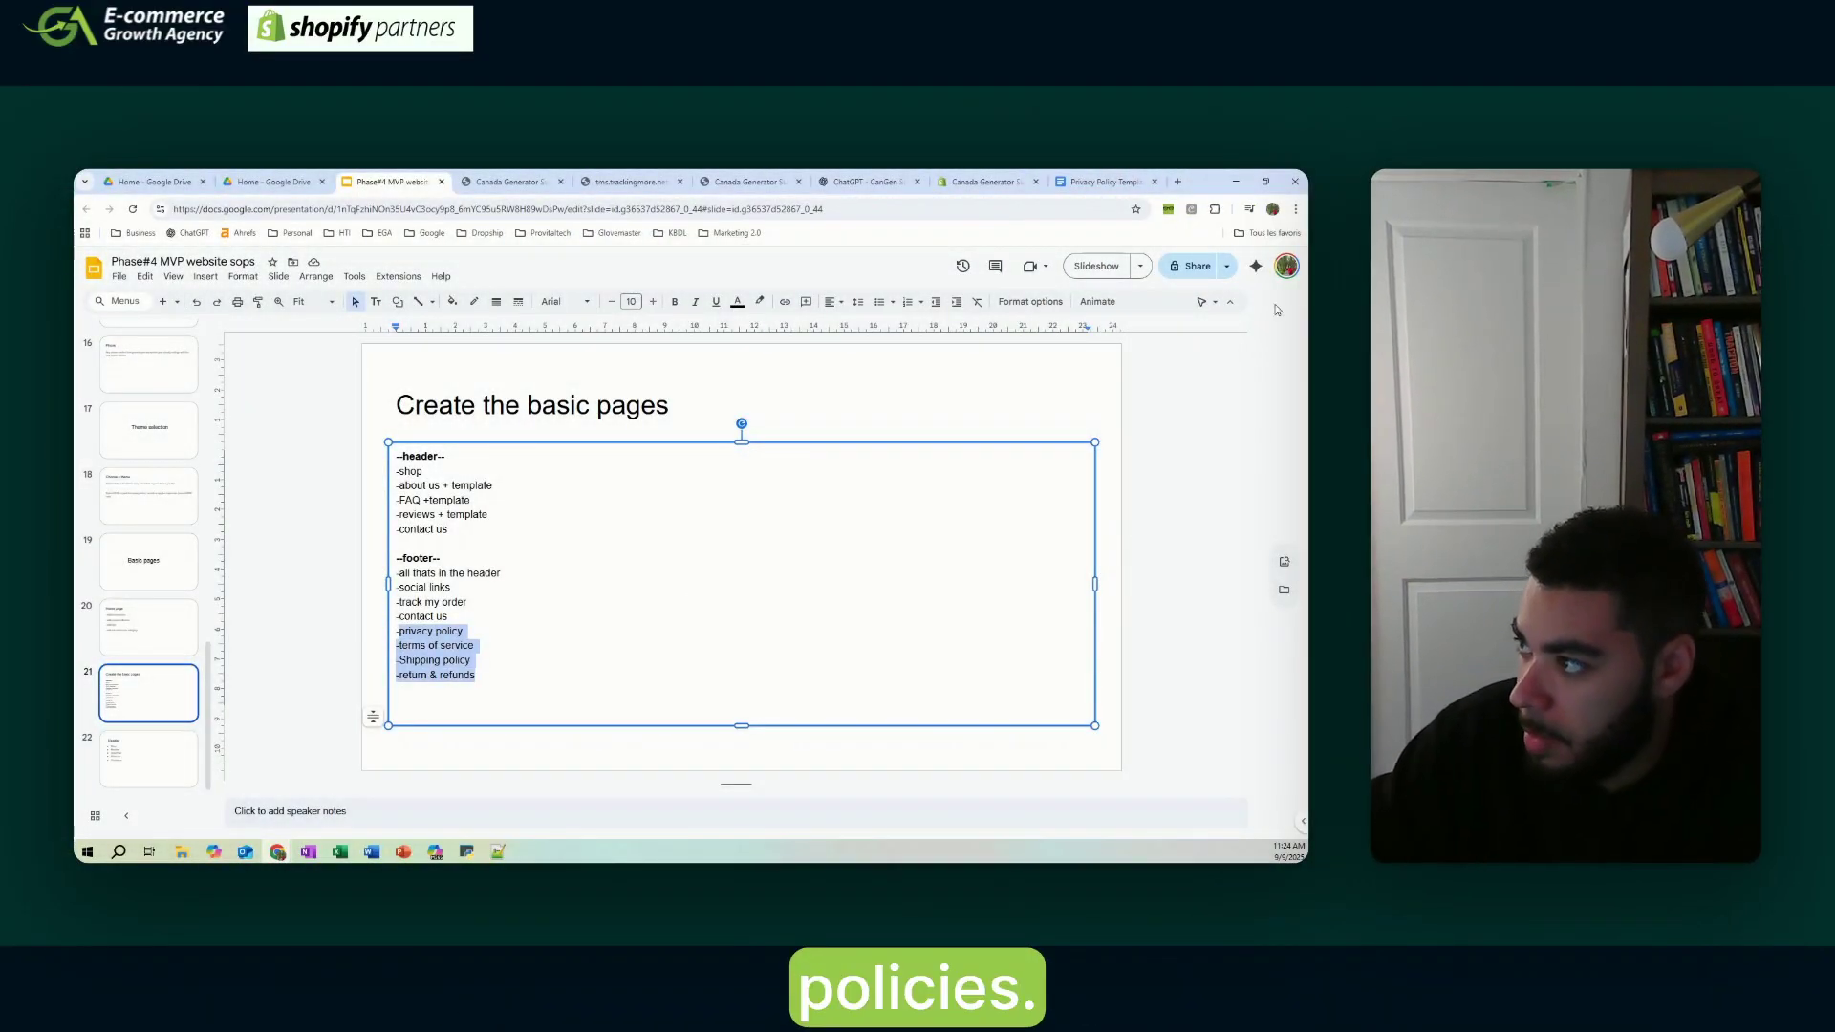
click(1009, 183)
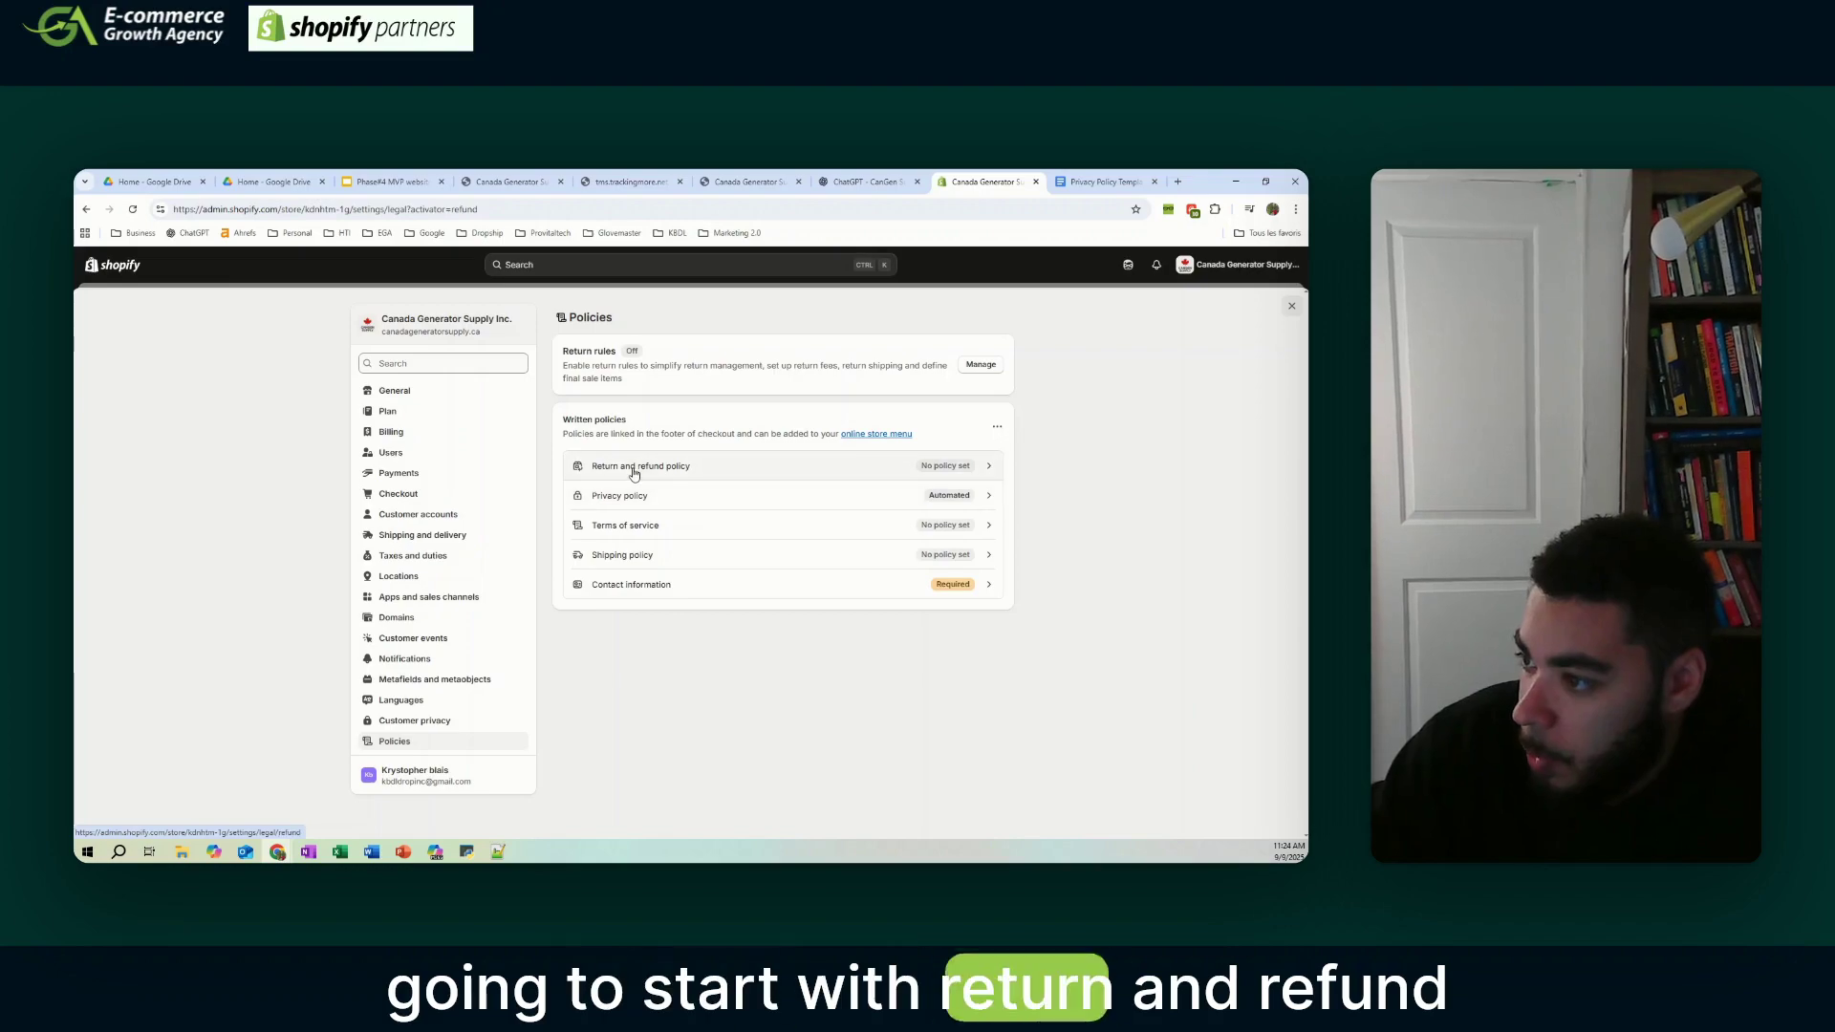
click(1104, 181)
click(1155, 181)
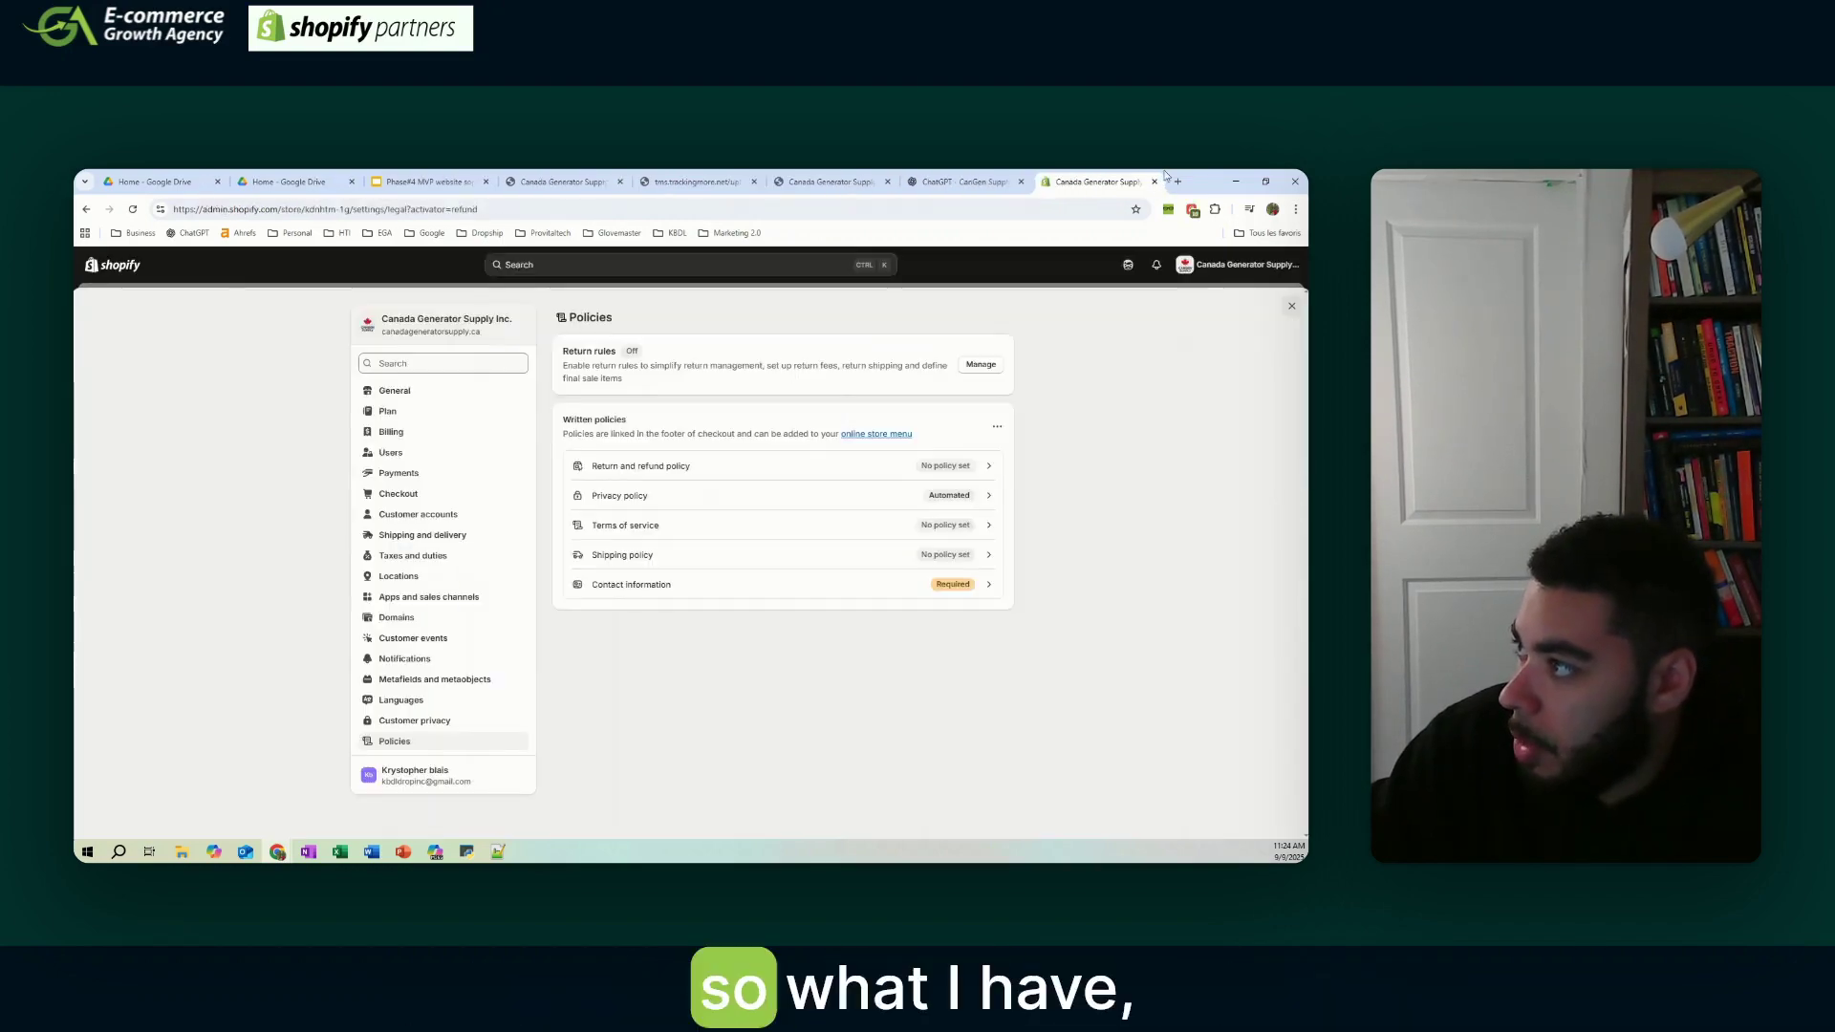
click(1178, 182)
click(1152, 182)
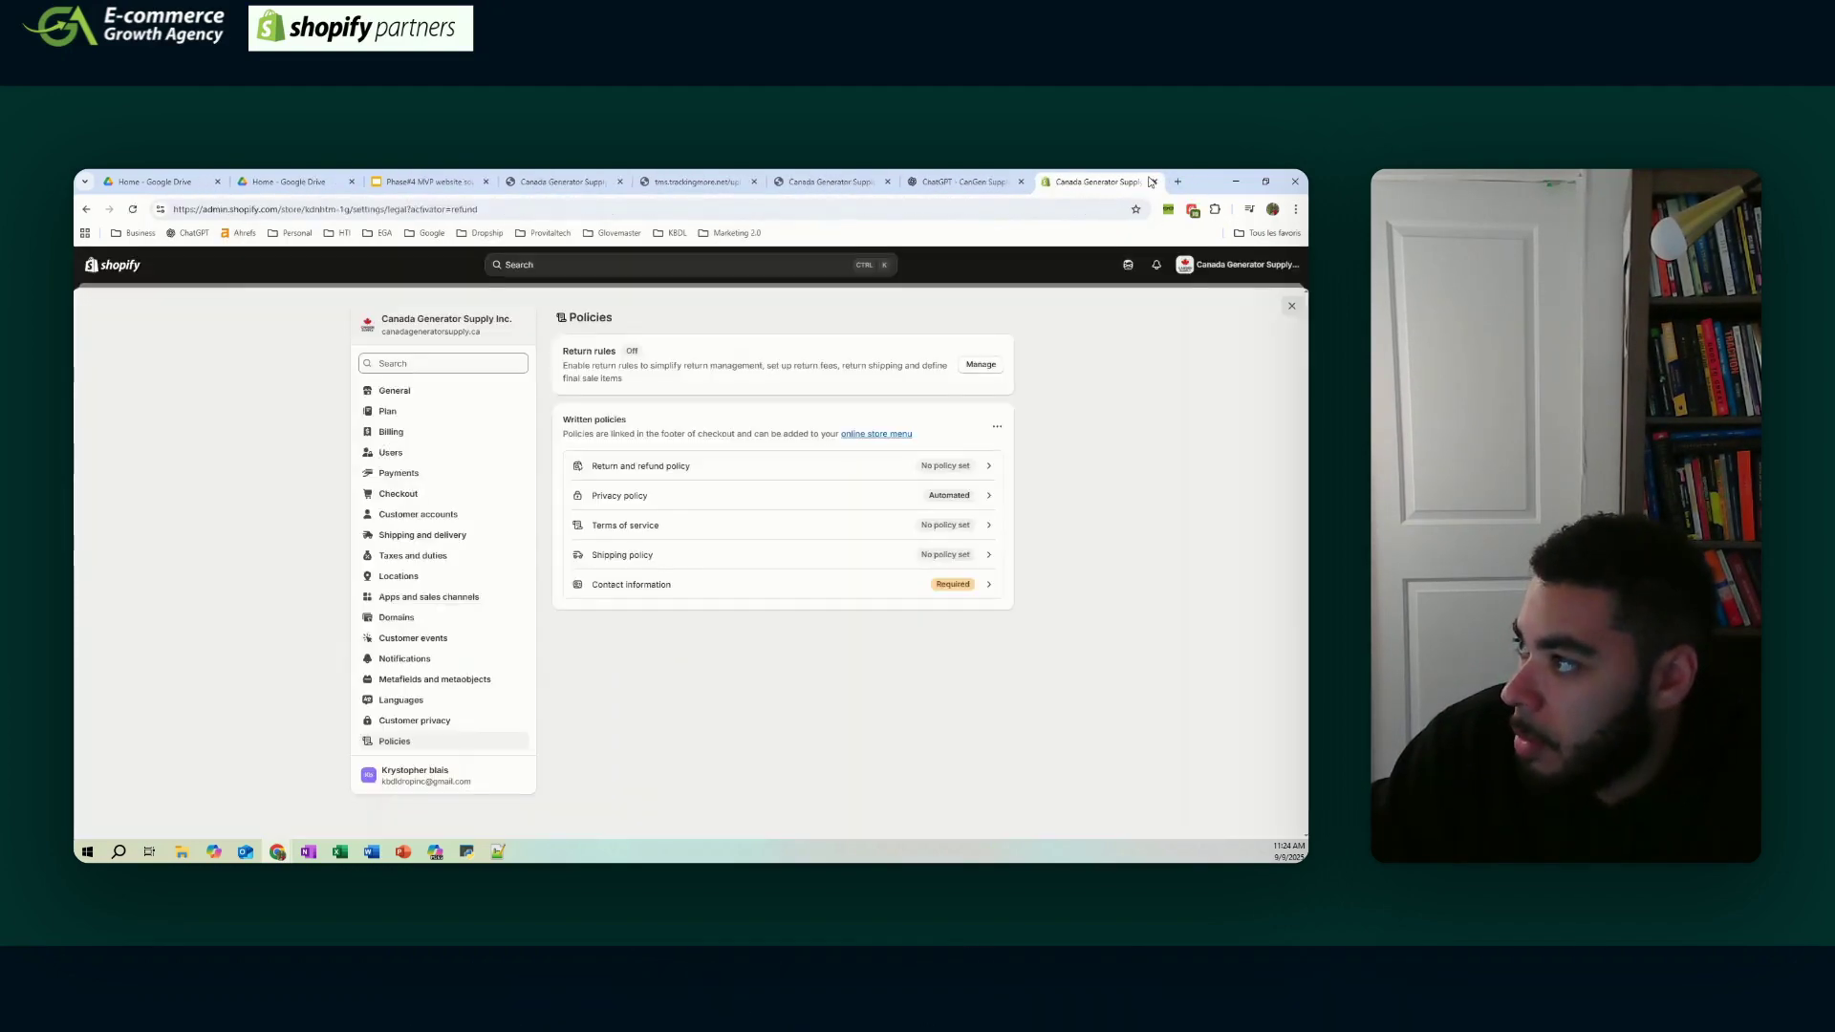
click(1177, 181)
click(731, 233)
- Open the policy template document from the saved Templates bookmarks
mouse_move(755, 259)
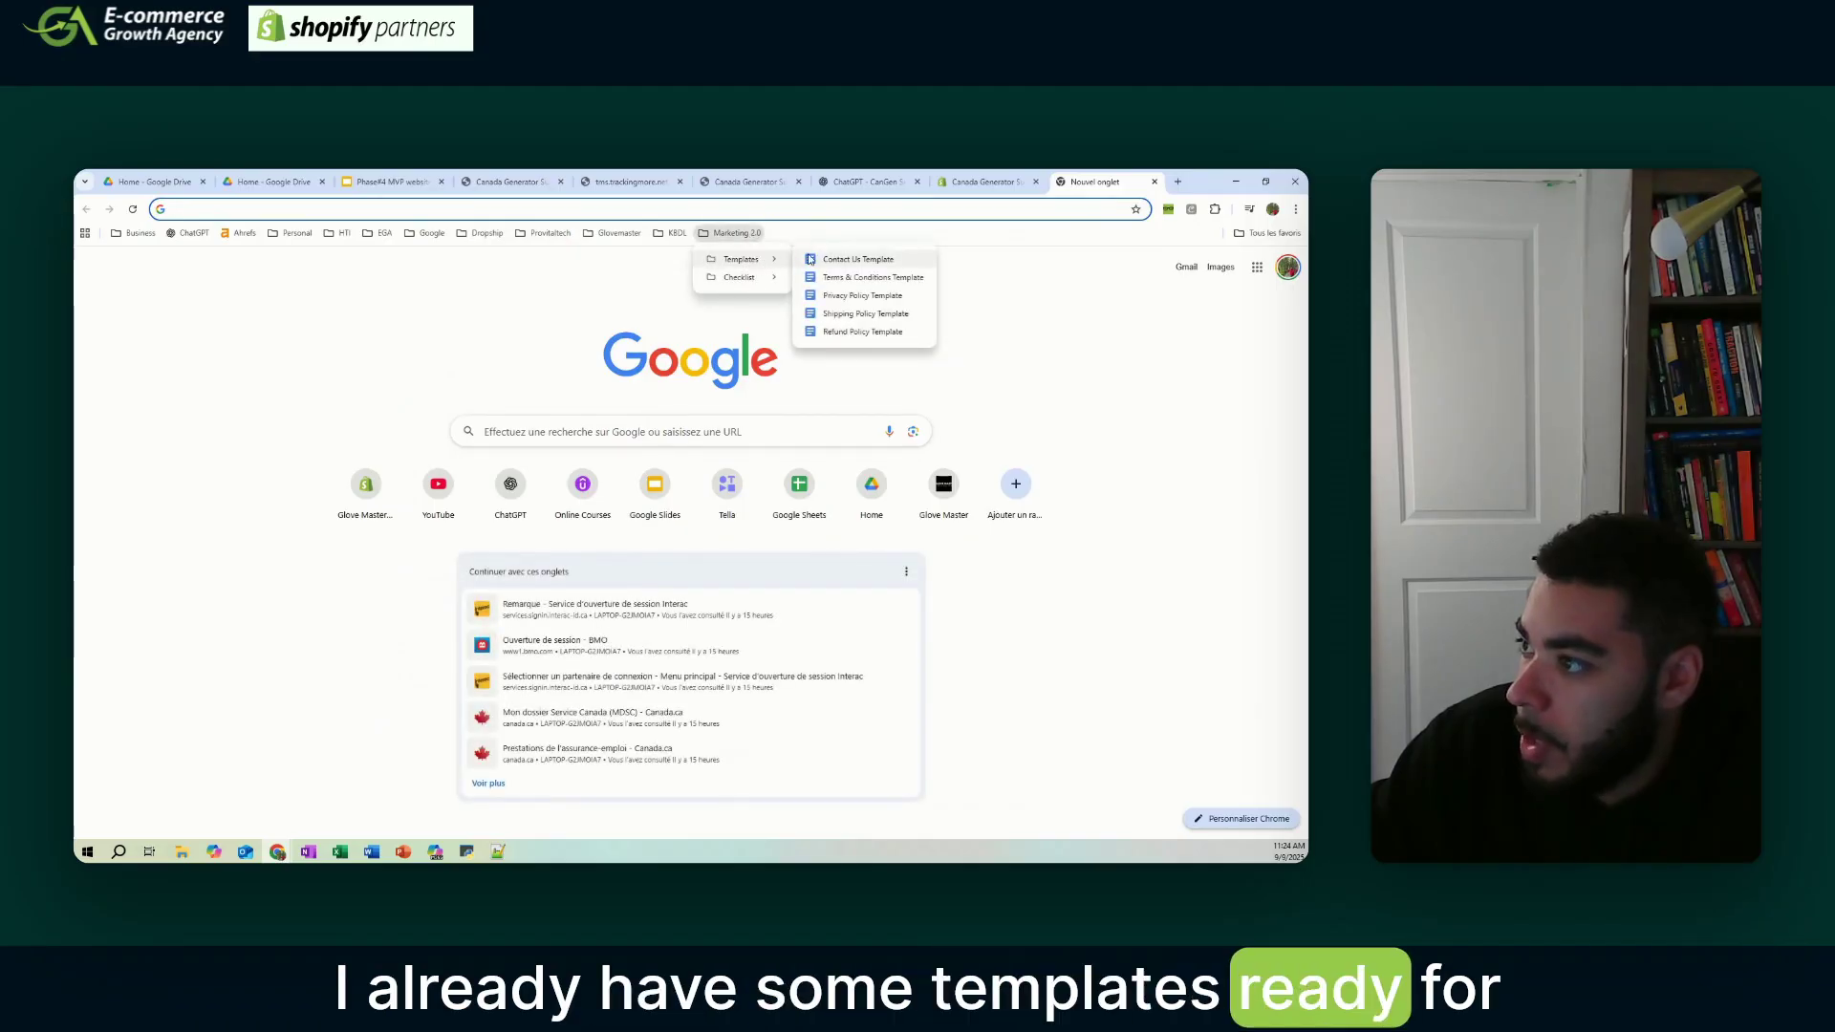
click(400, 182)
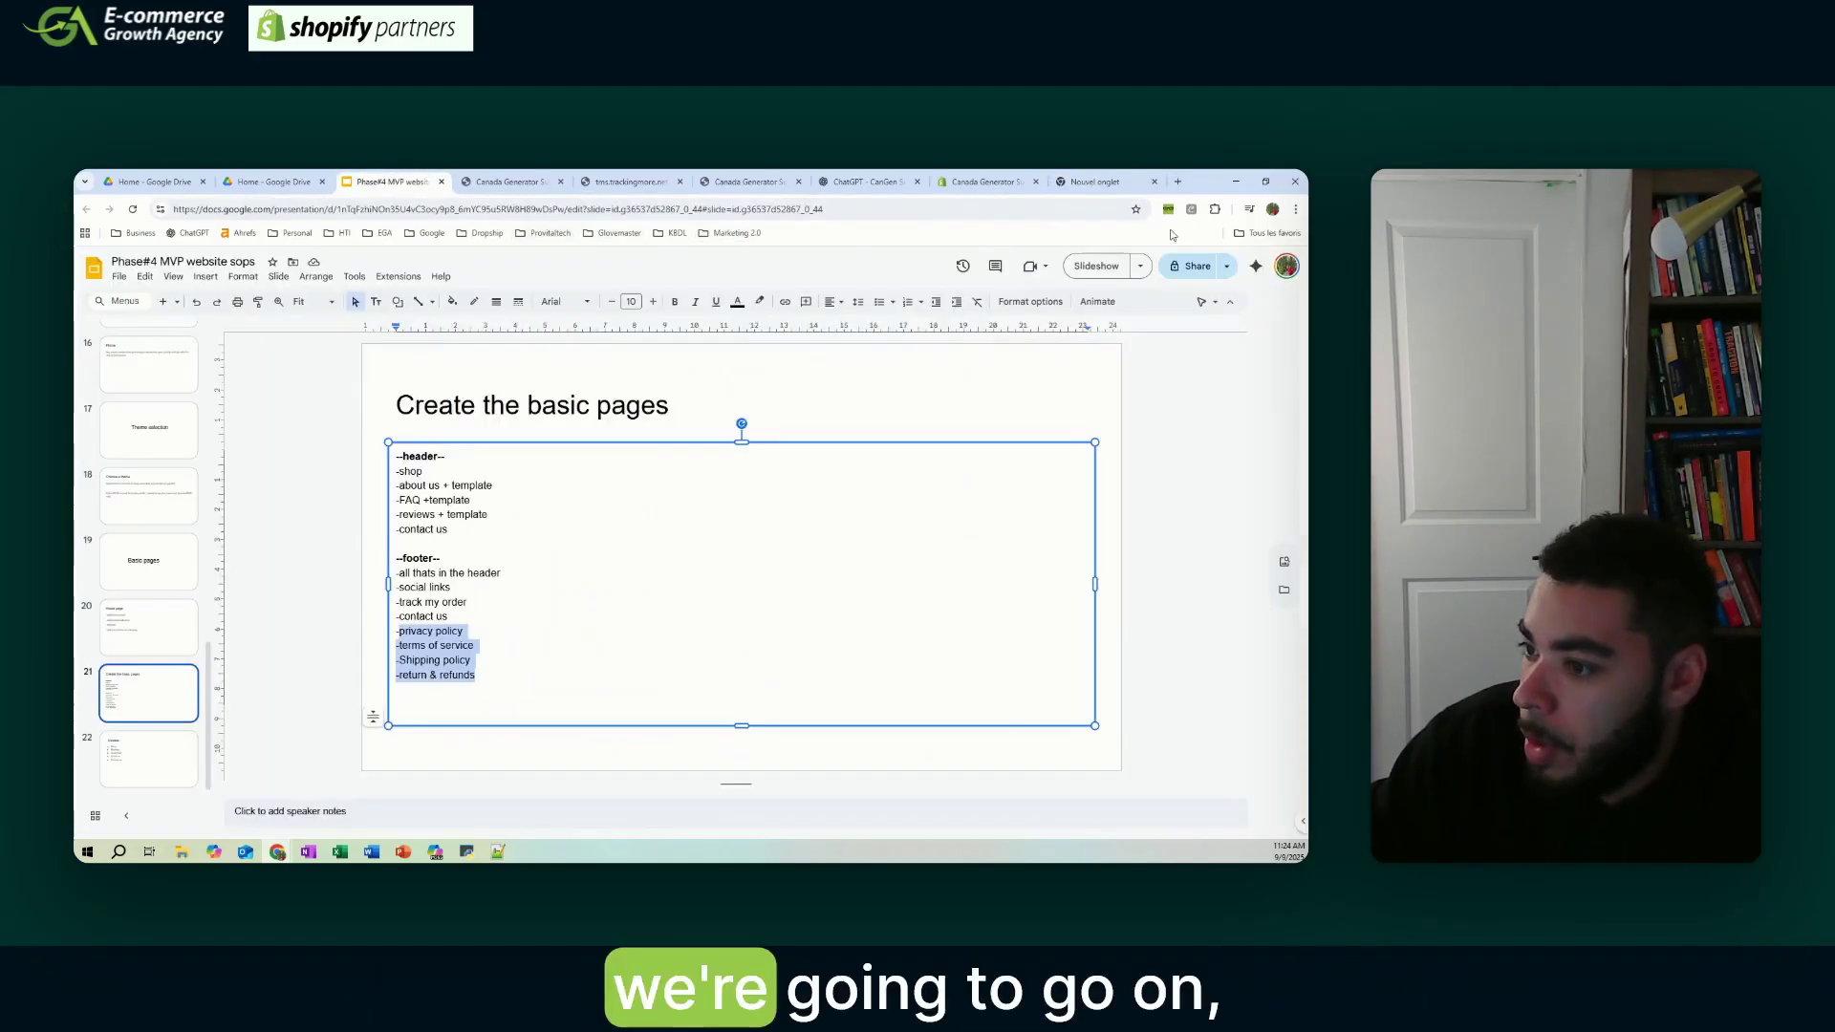
click(1095, 182)
click(736, 232)
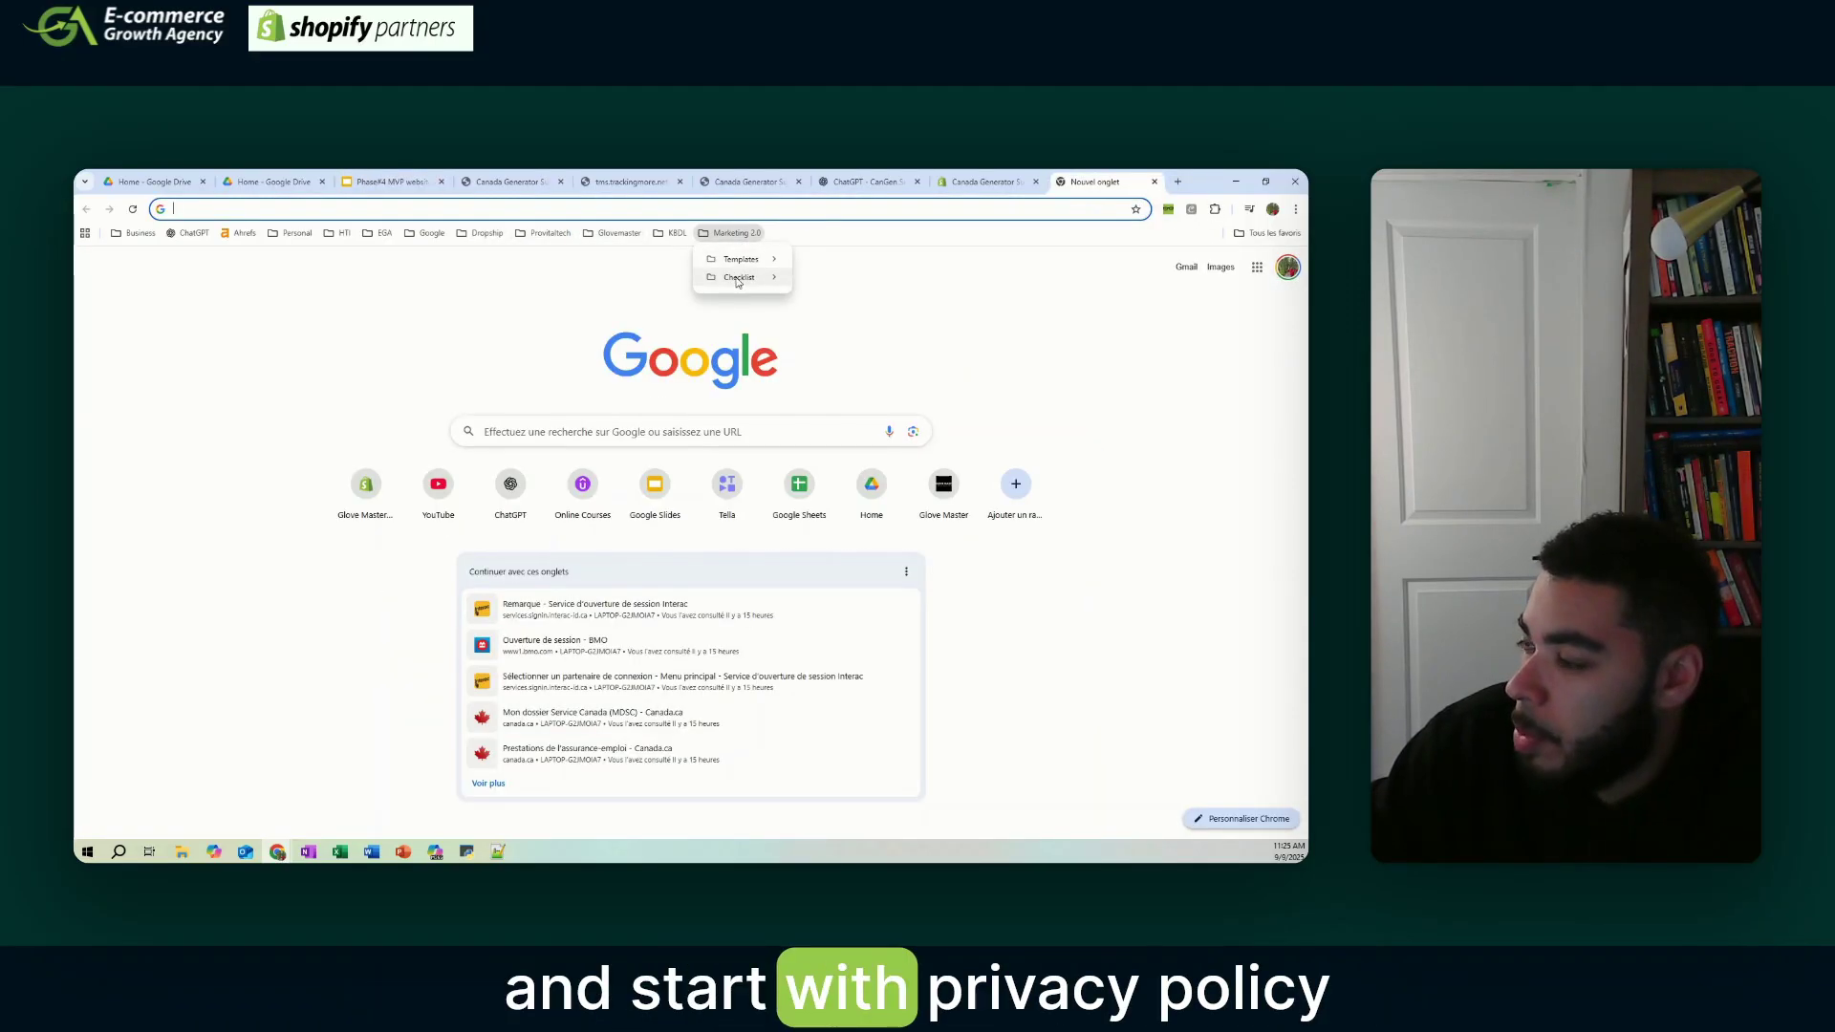
mouse_move(741, 259)
click(899, 295)
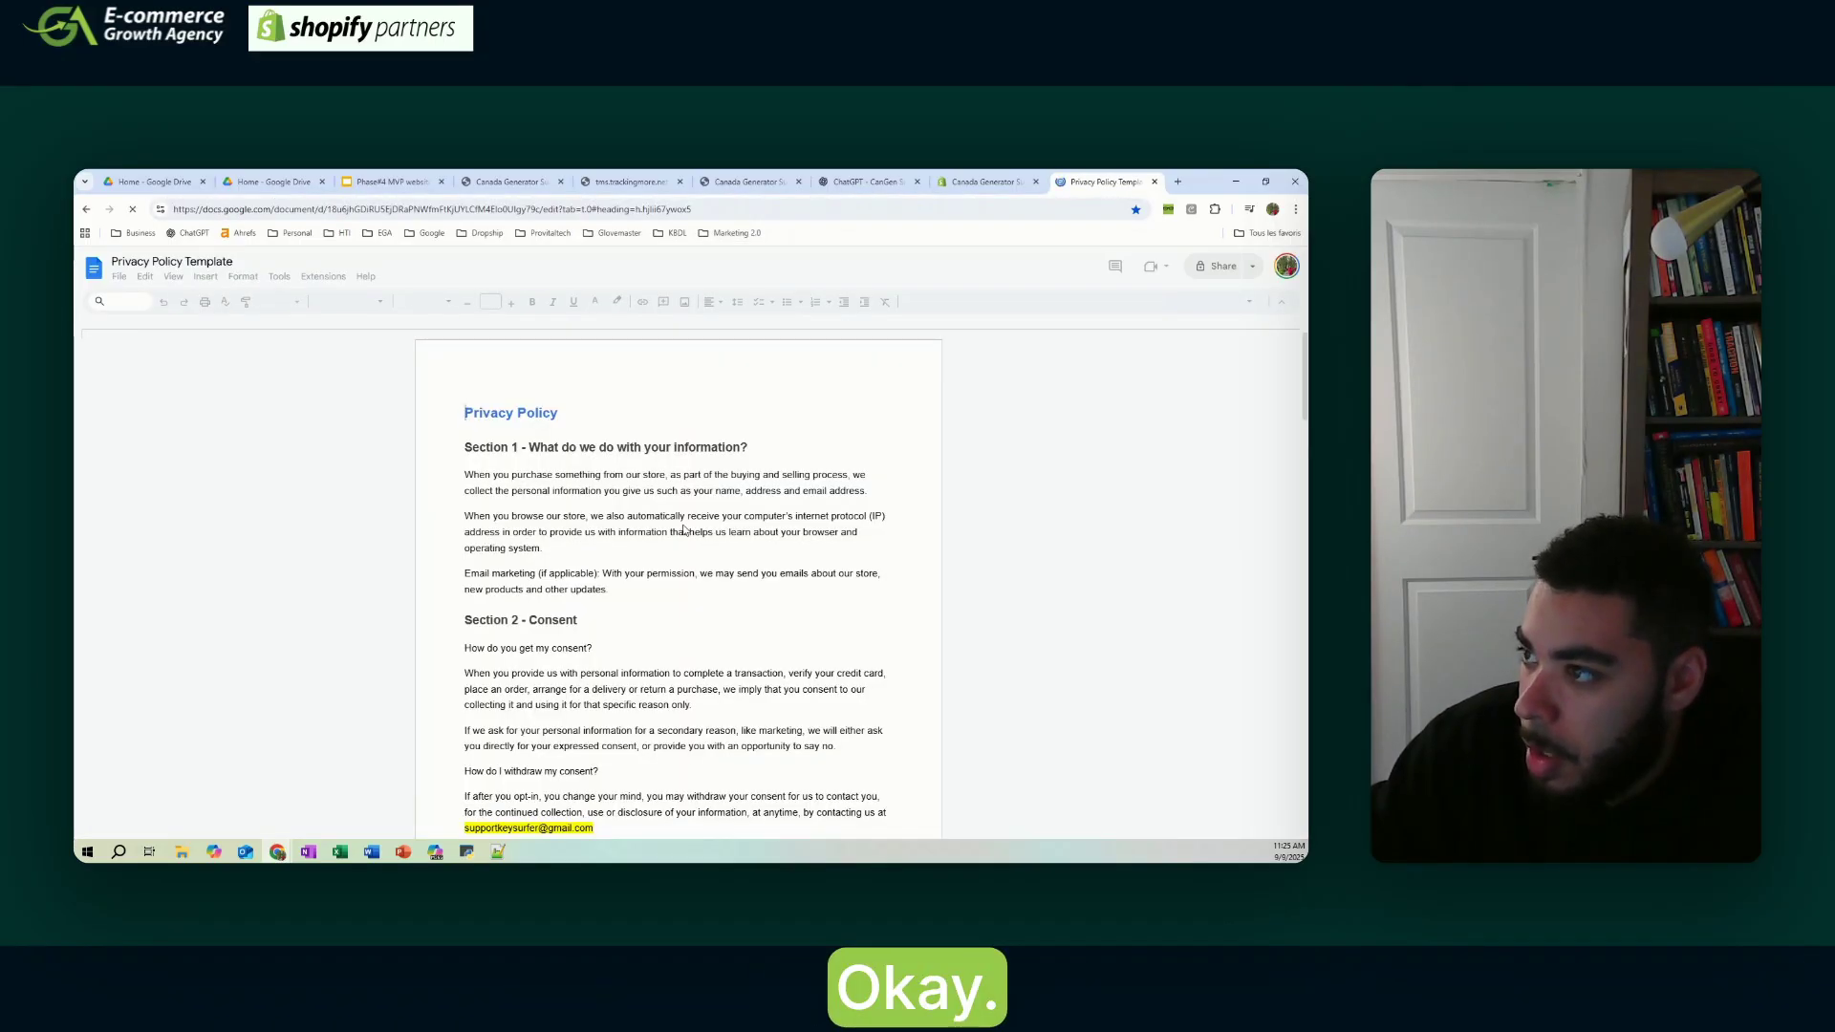
- Select and copy the whole Refund Policy template text, then return to Shopify's Policies settings
click(977, 181)
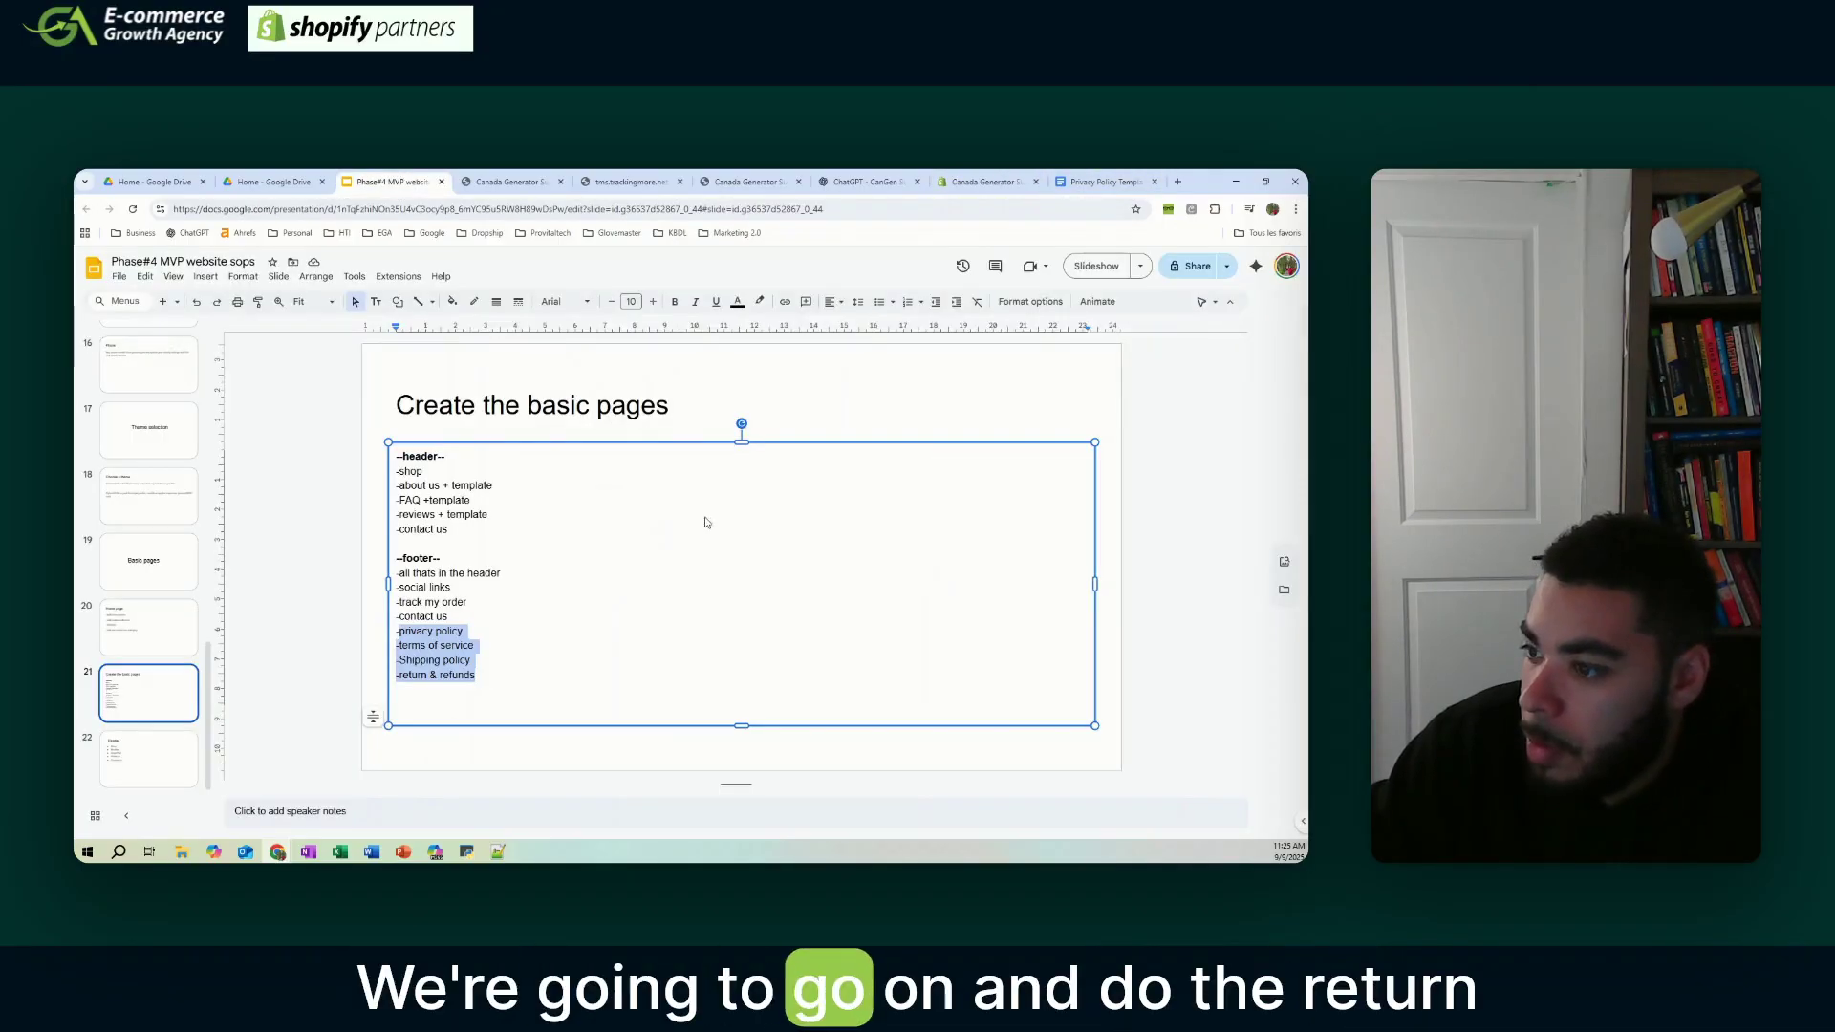
click(1070, 181)
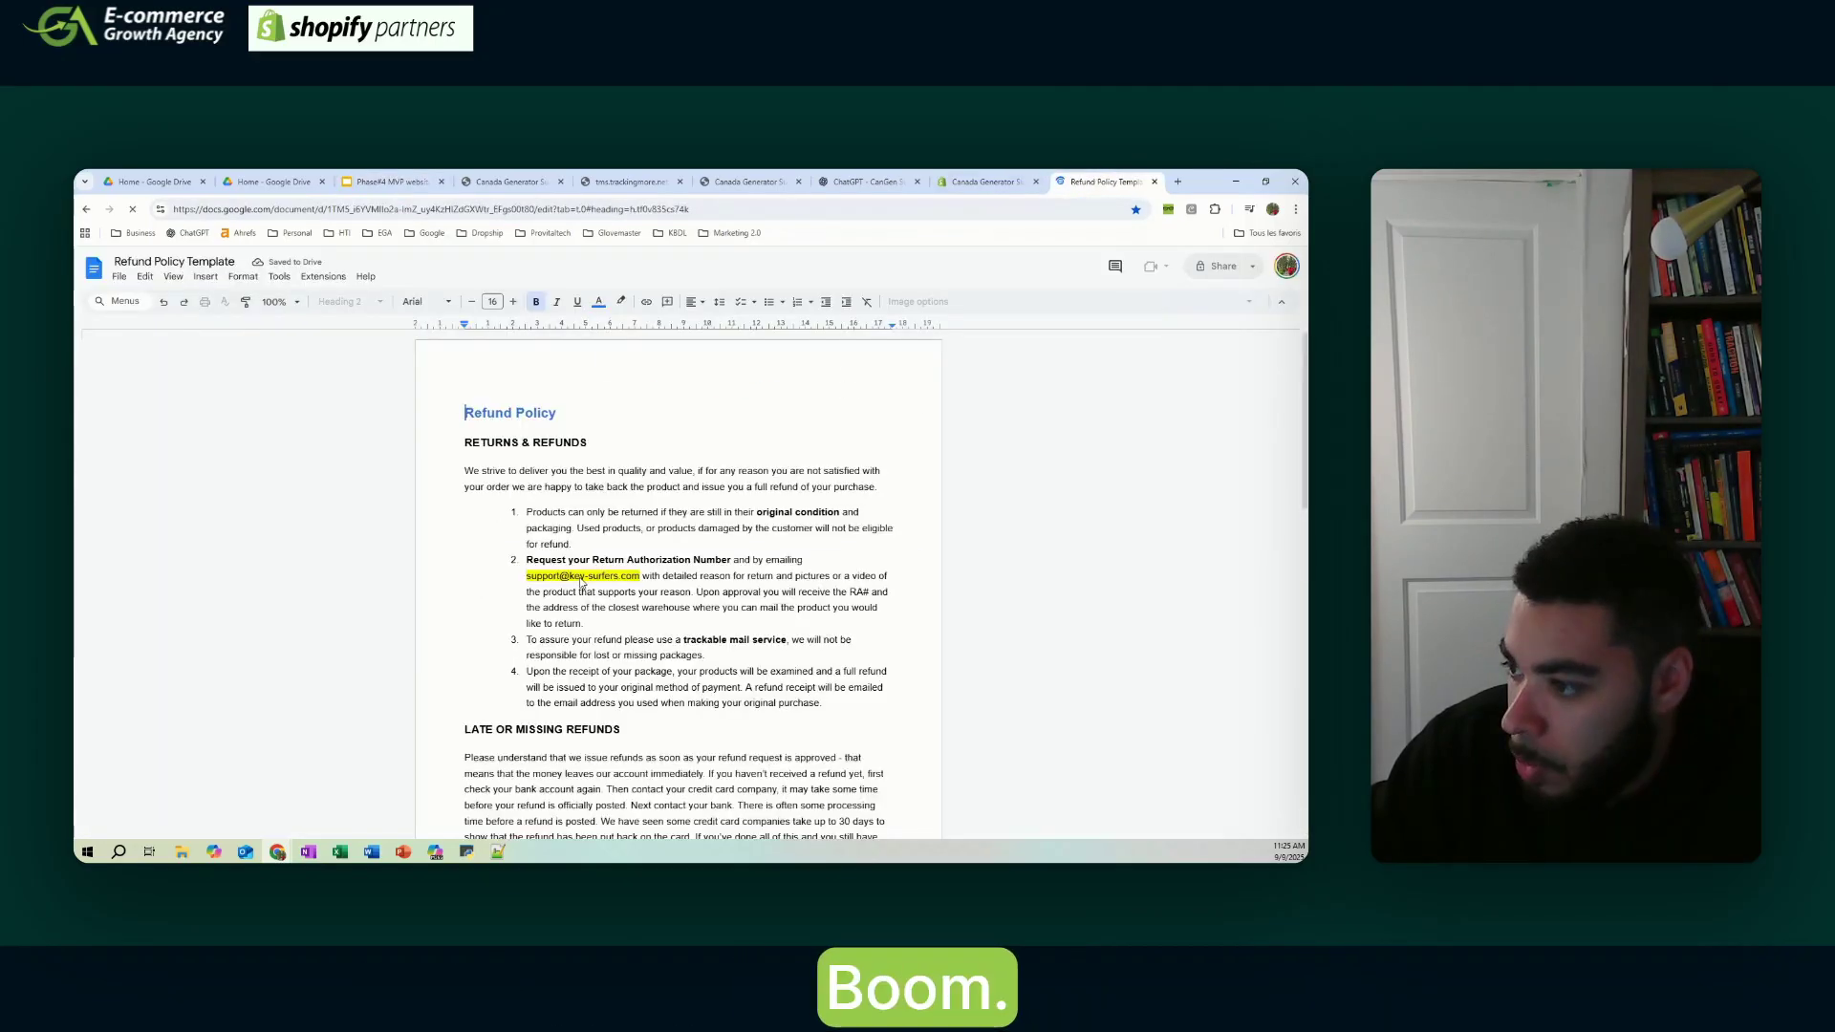
key(ctrl+a)
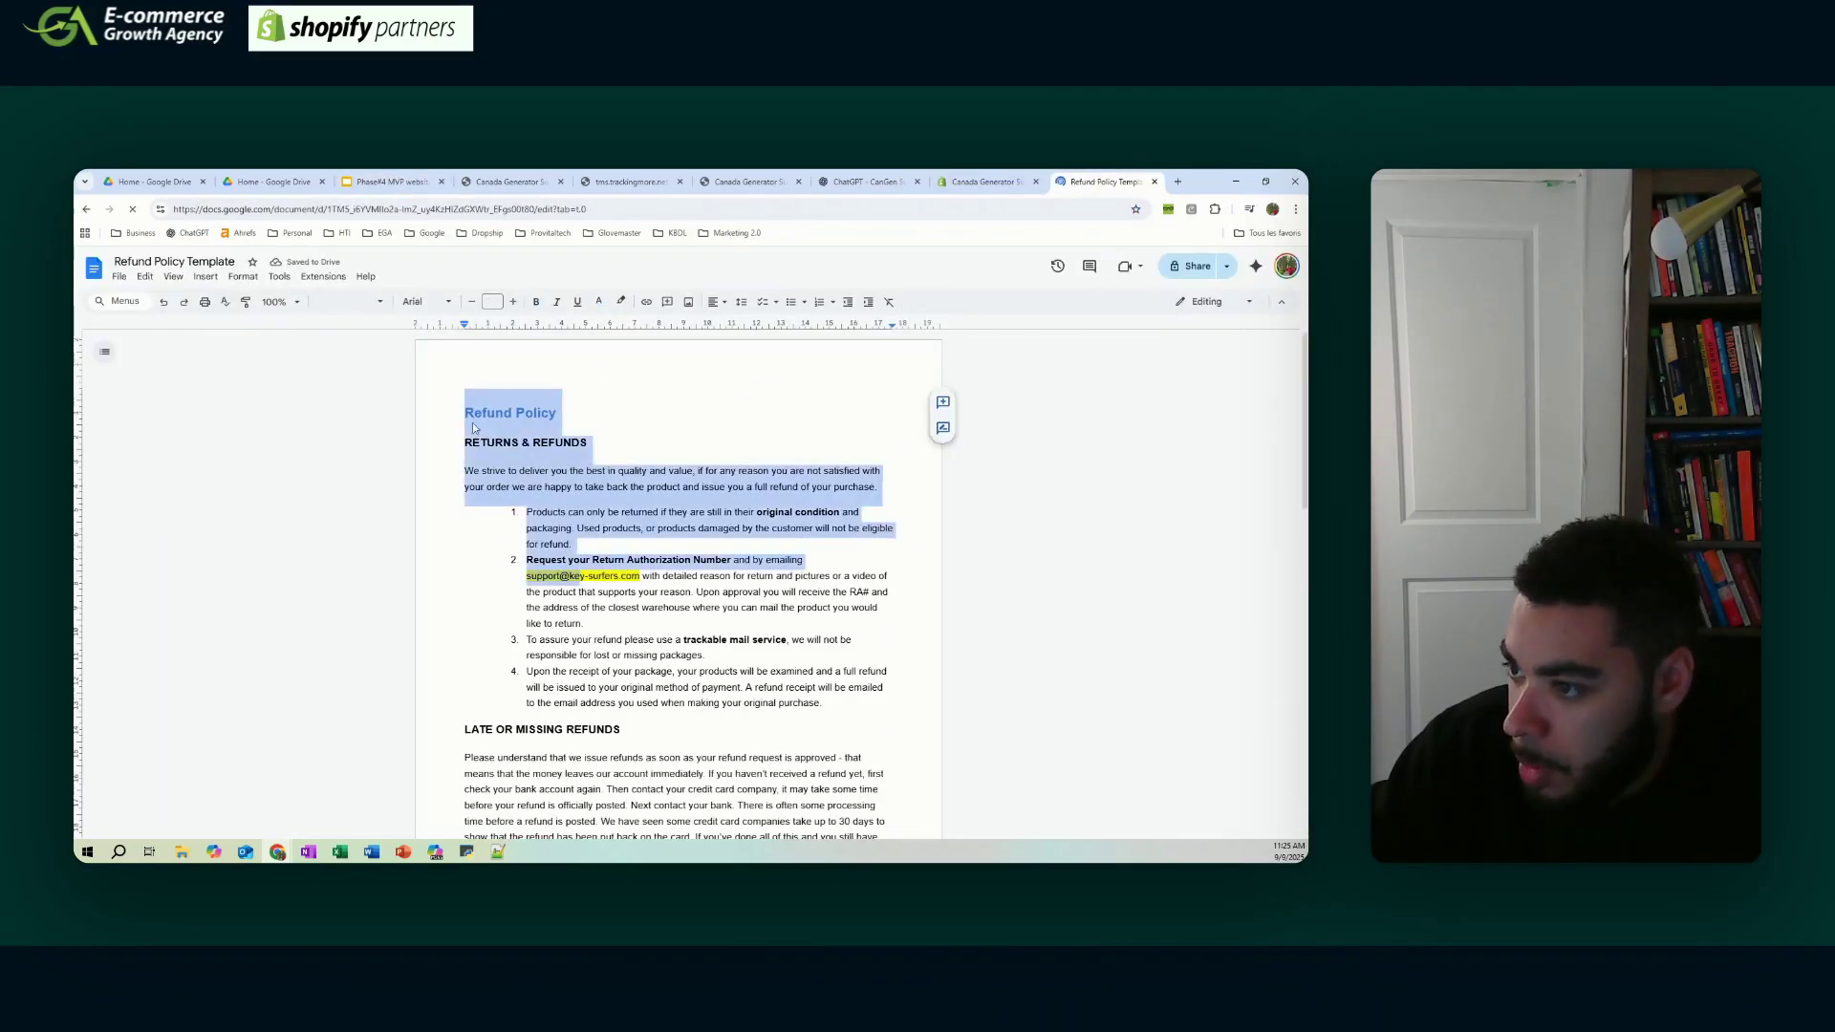
click(985, 182)
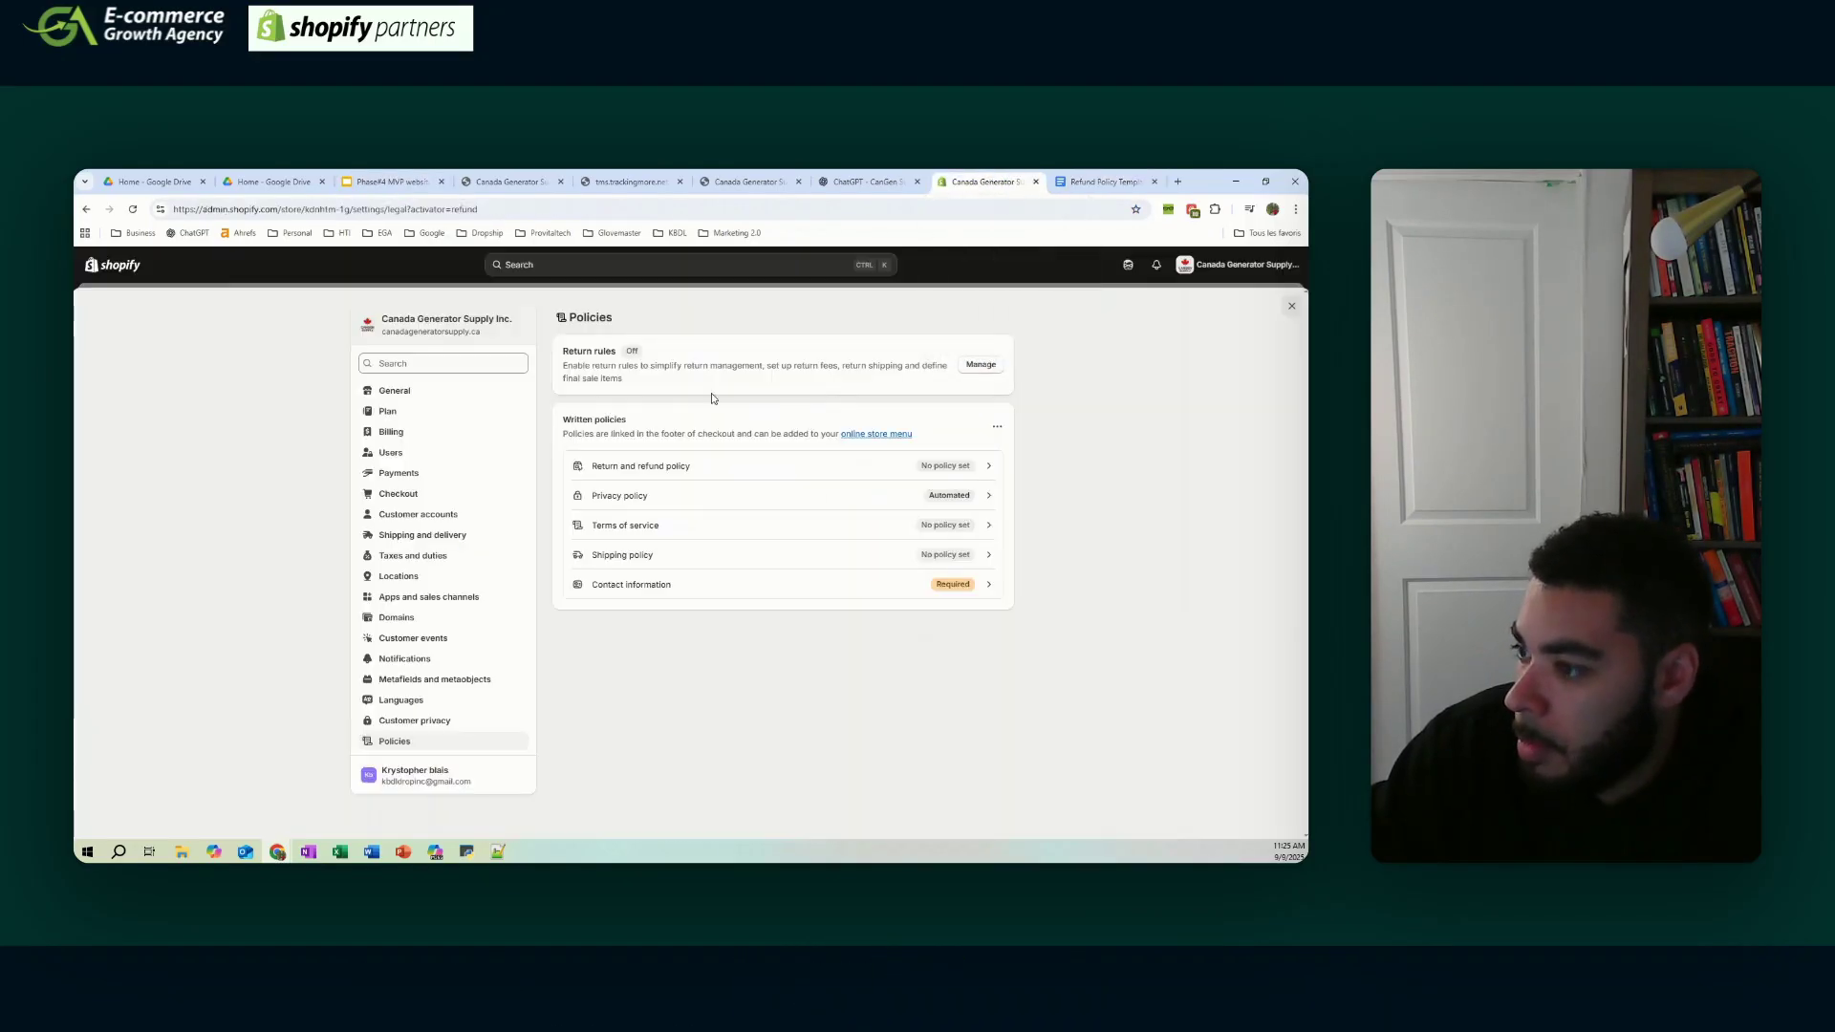
- Paste the refund policy template into the empty return and refund policy editor
click(782, 465)
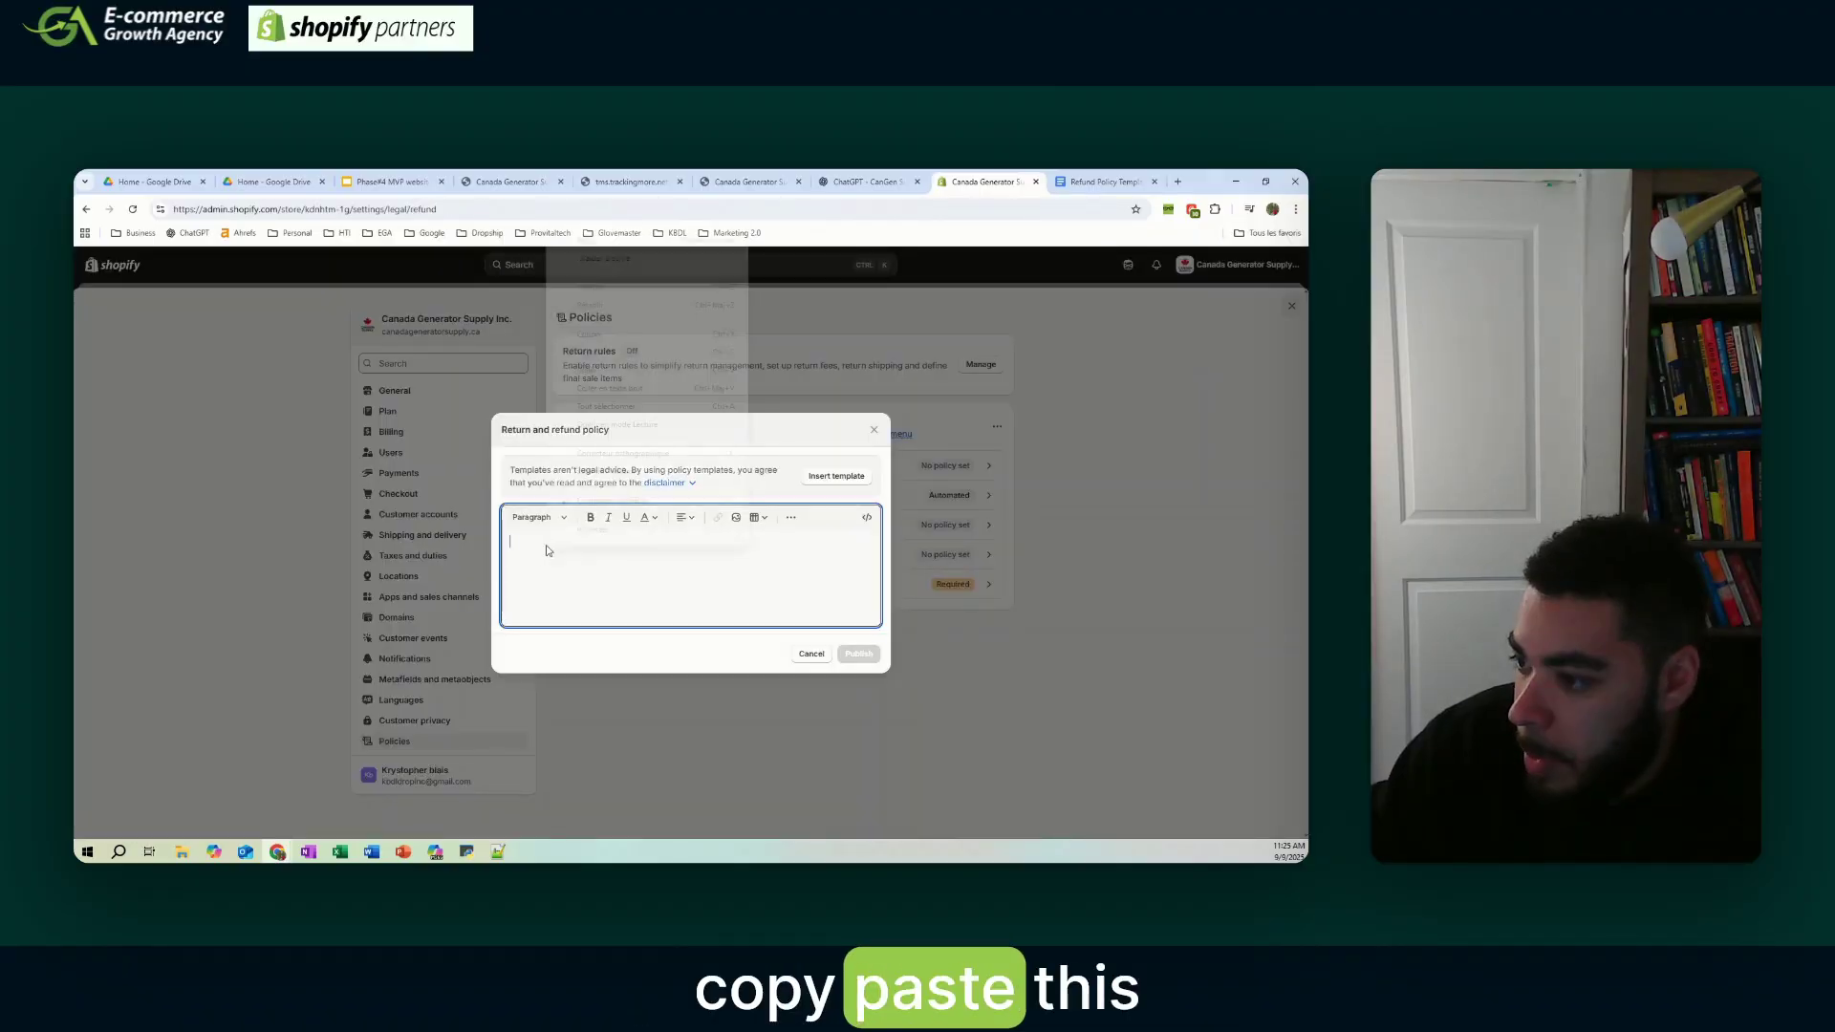
right_click(546, 544)
click(608, 371)
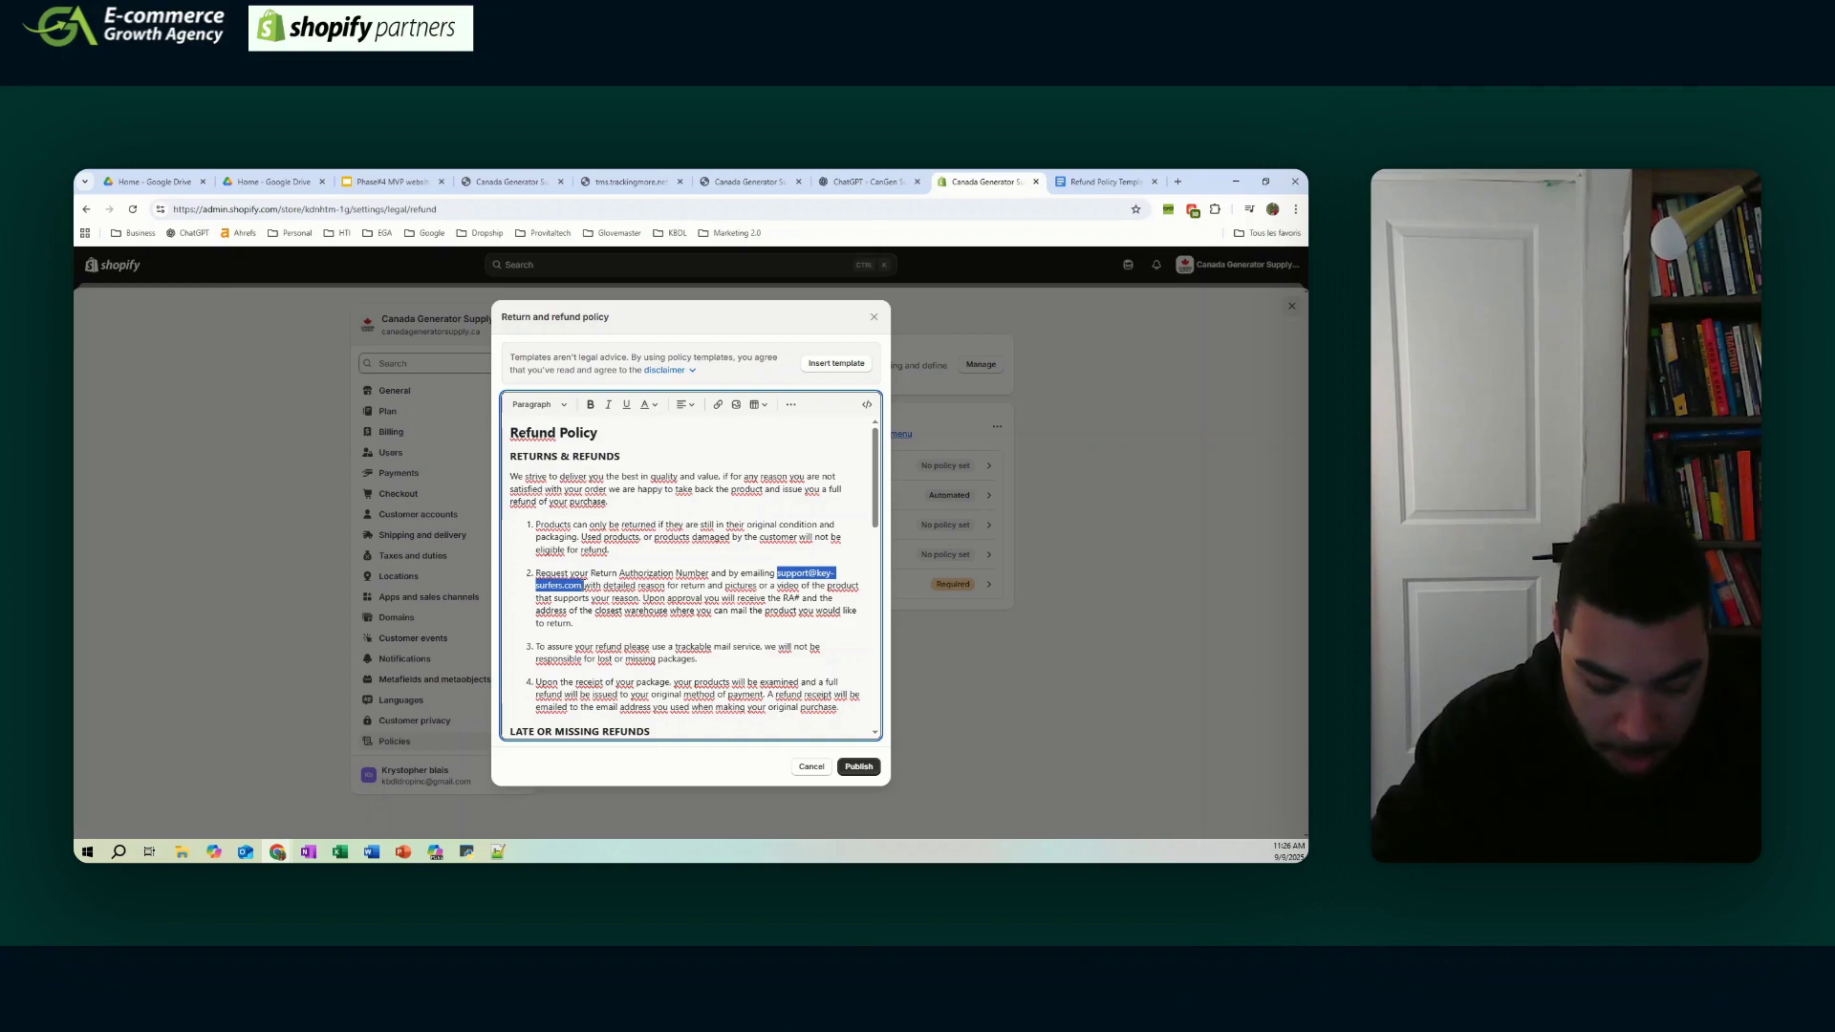
- Swap the template's e-mail addresses for the store's support e-mail and publish the refund policy
scroll(783, 502, down, 10)
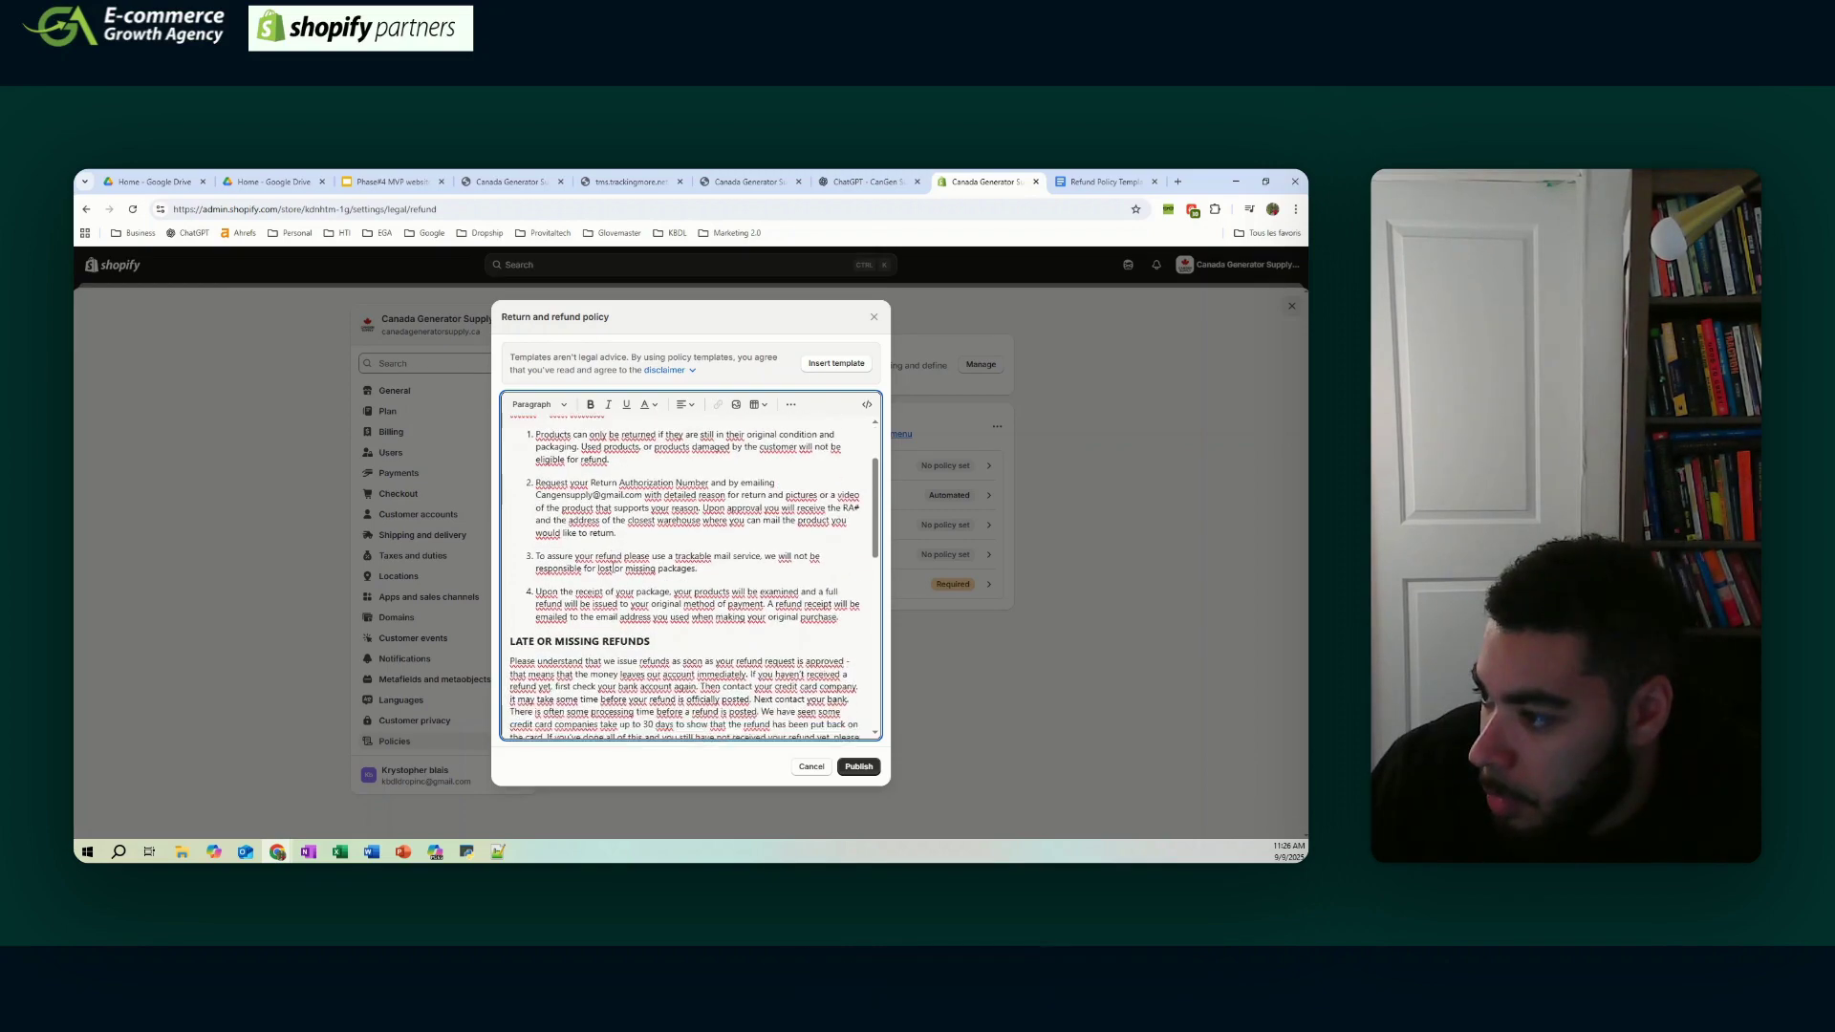
drag(611, 498, 686, 501)
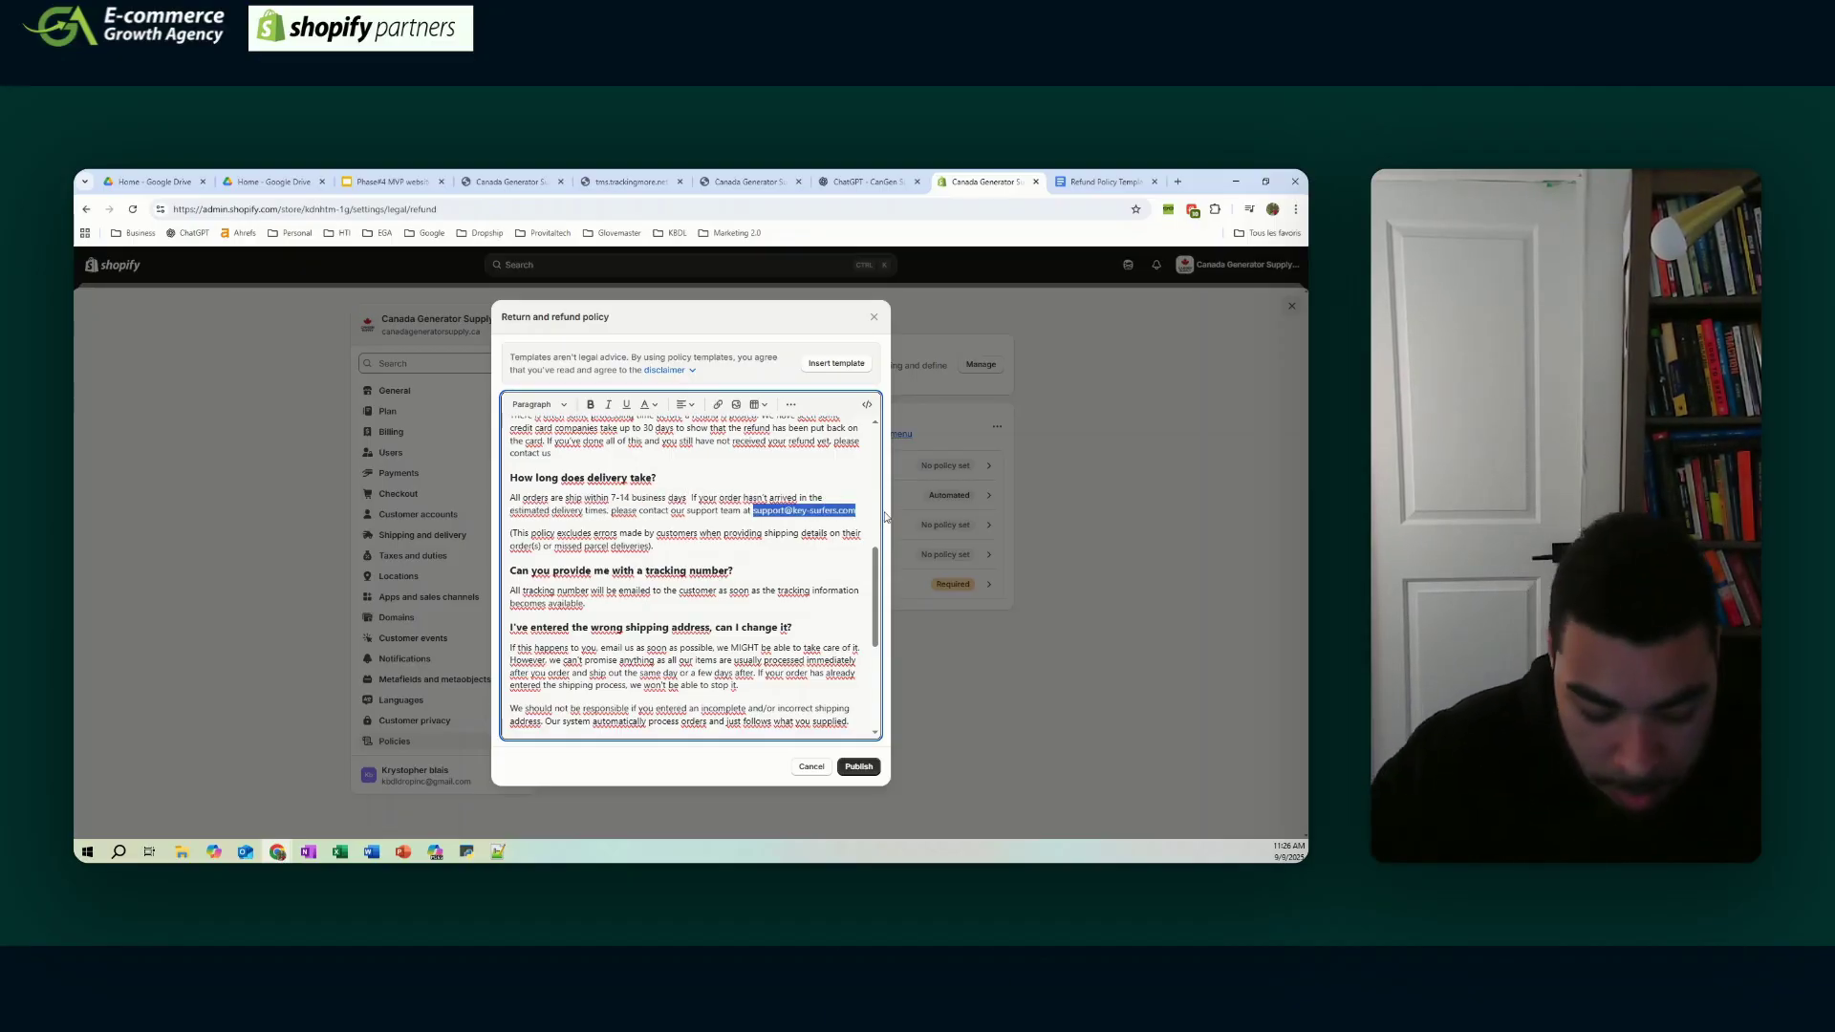
text(gmail.com)
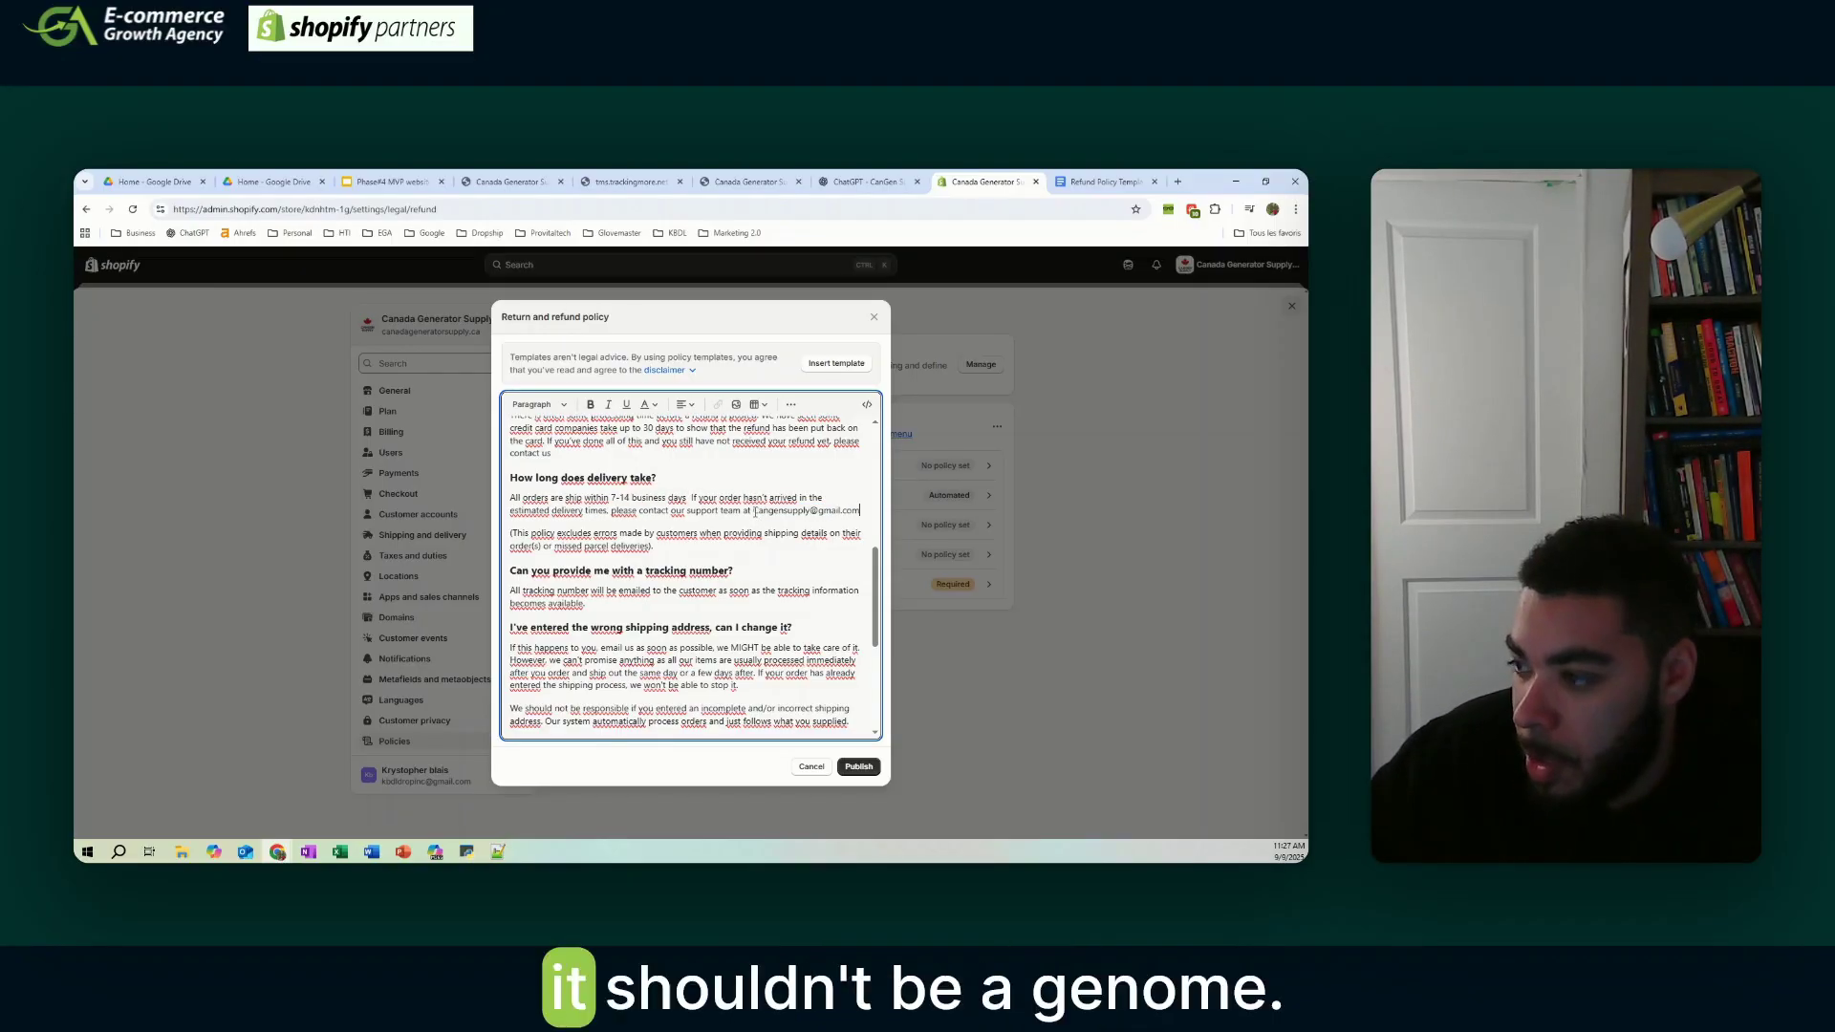
drag(753, 510, 862, 508)
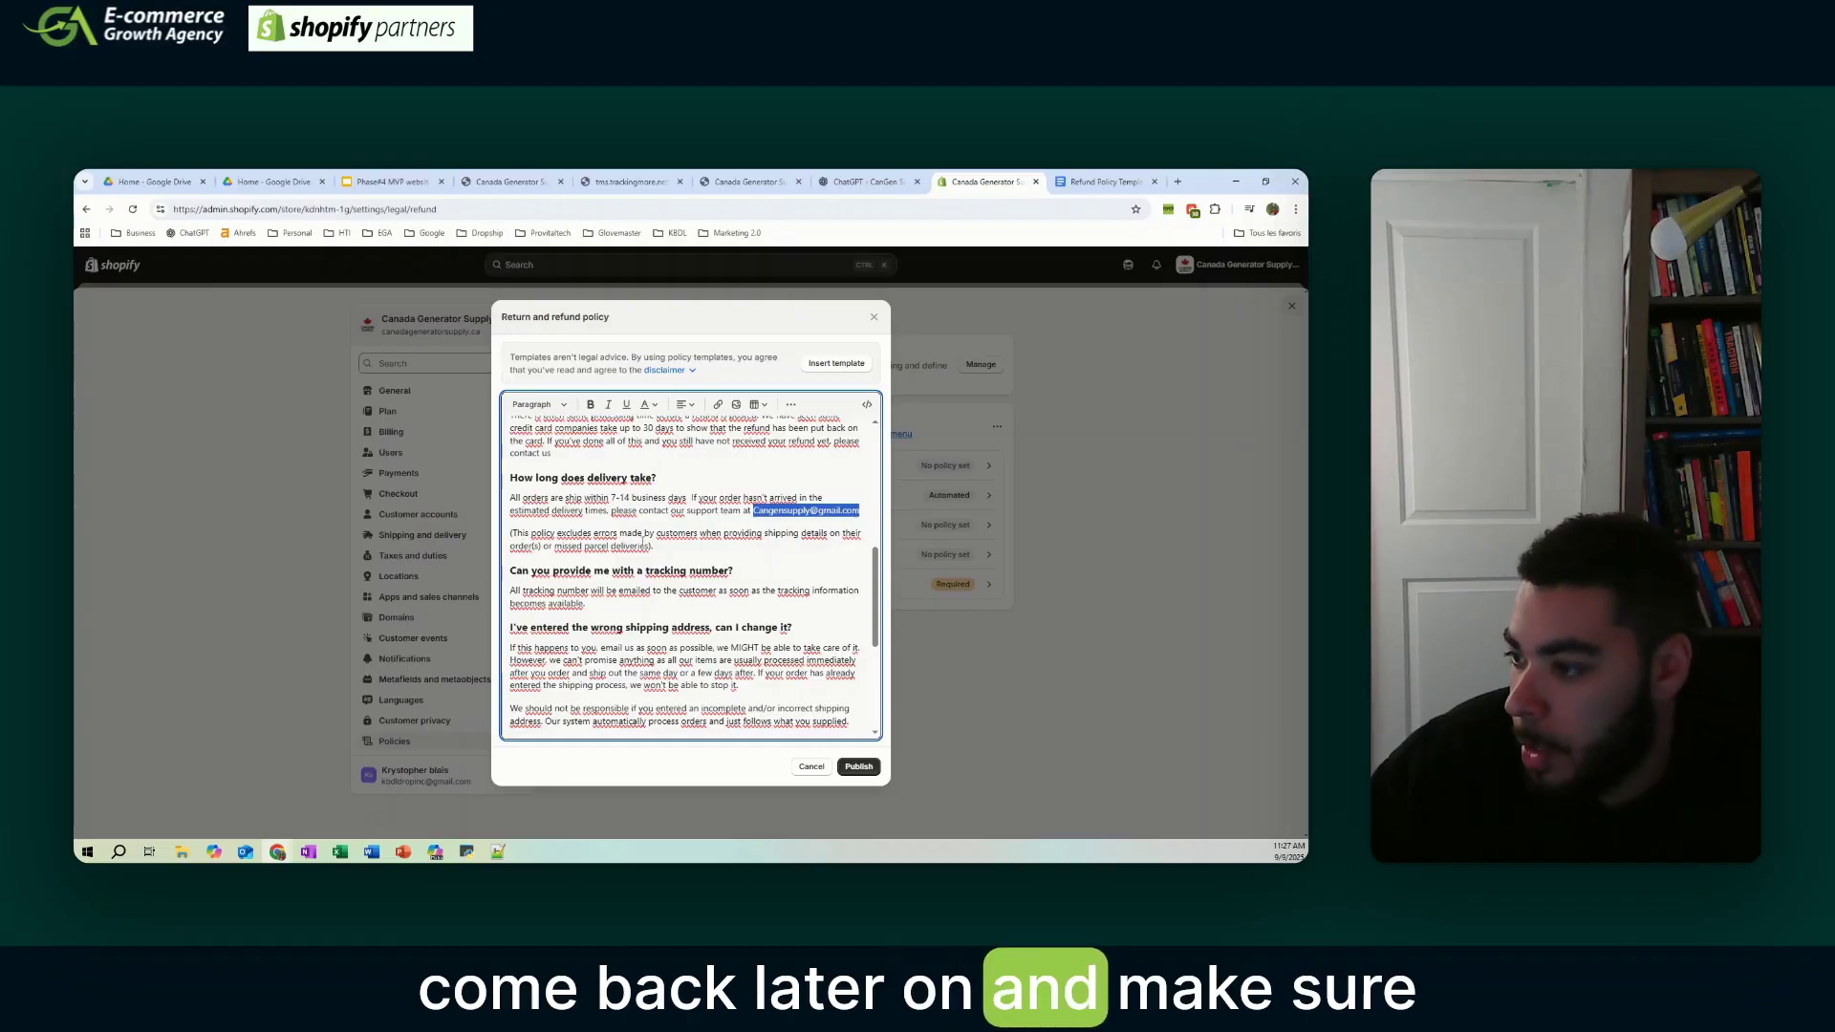
scroll(699, 552, down, 5)
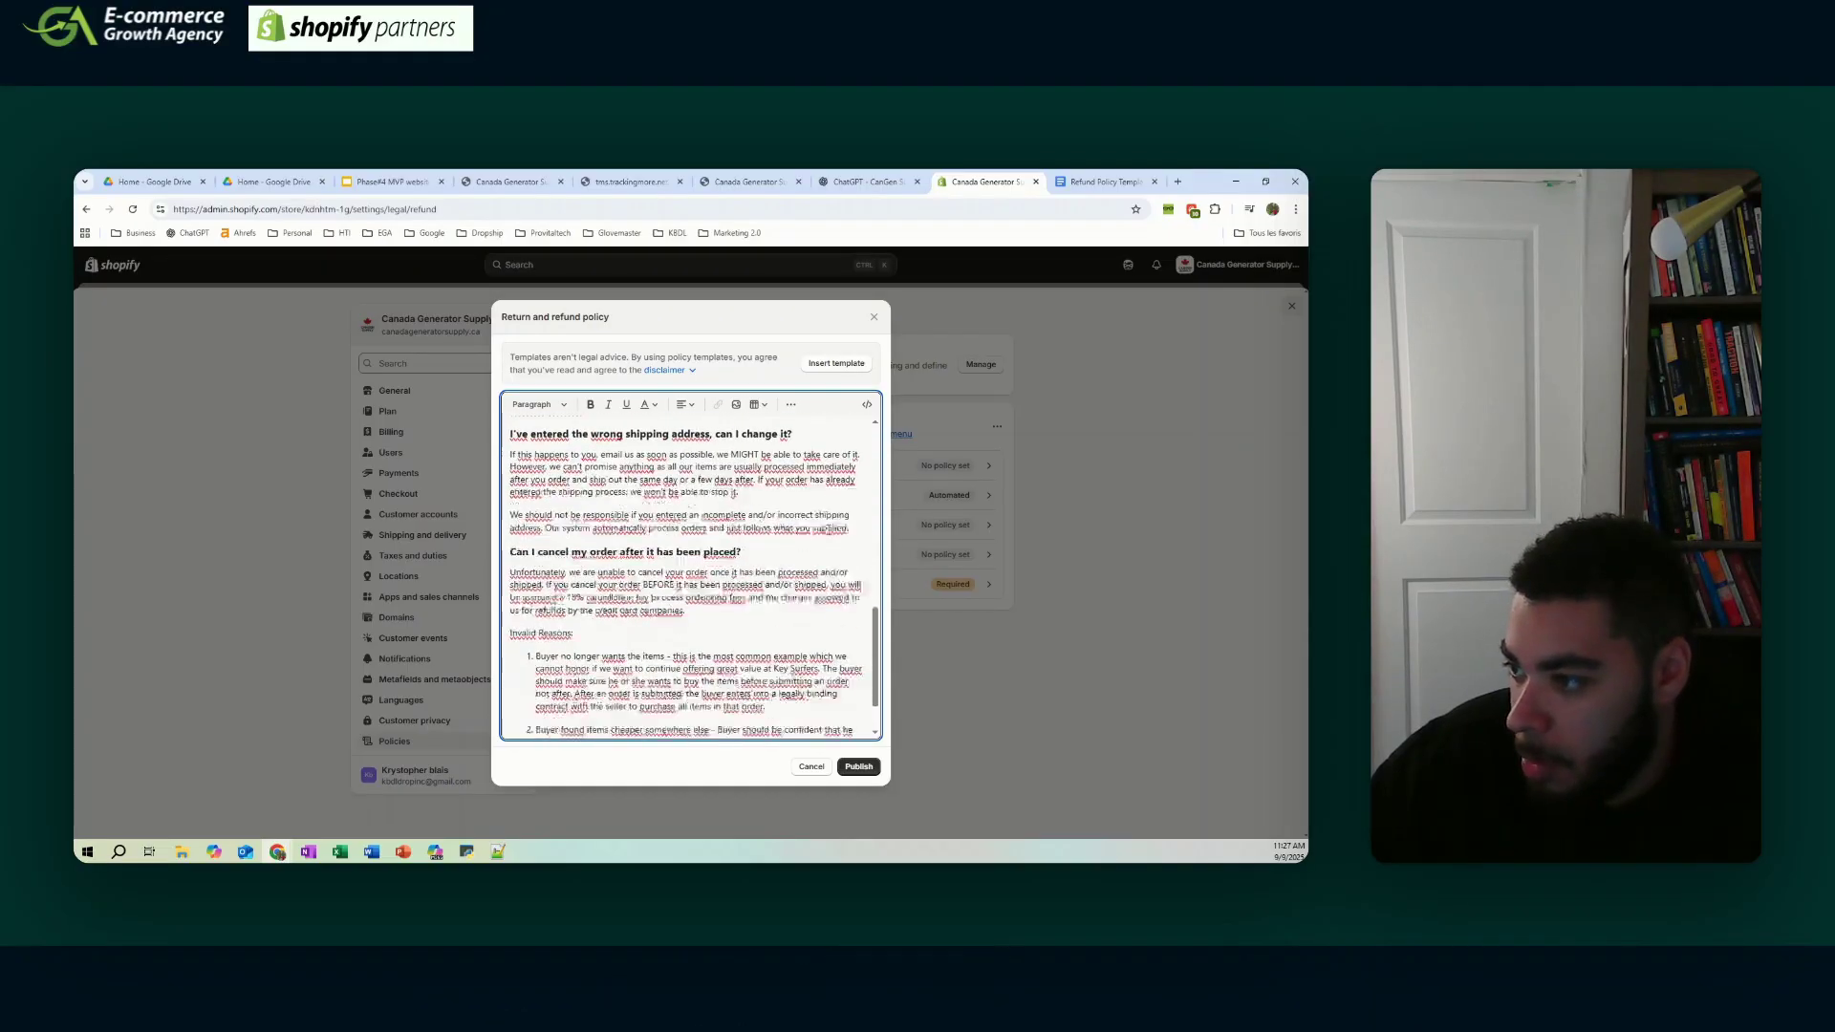
click(858, 767)
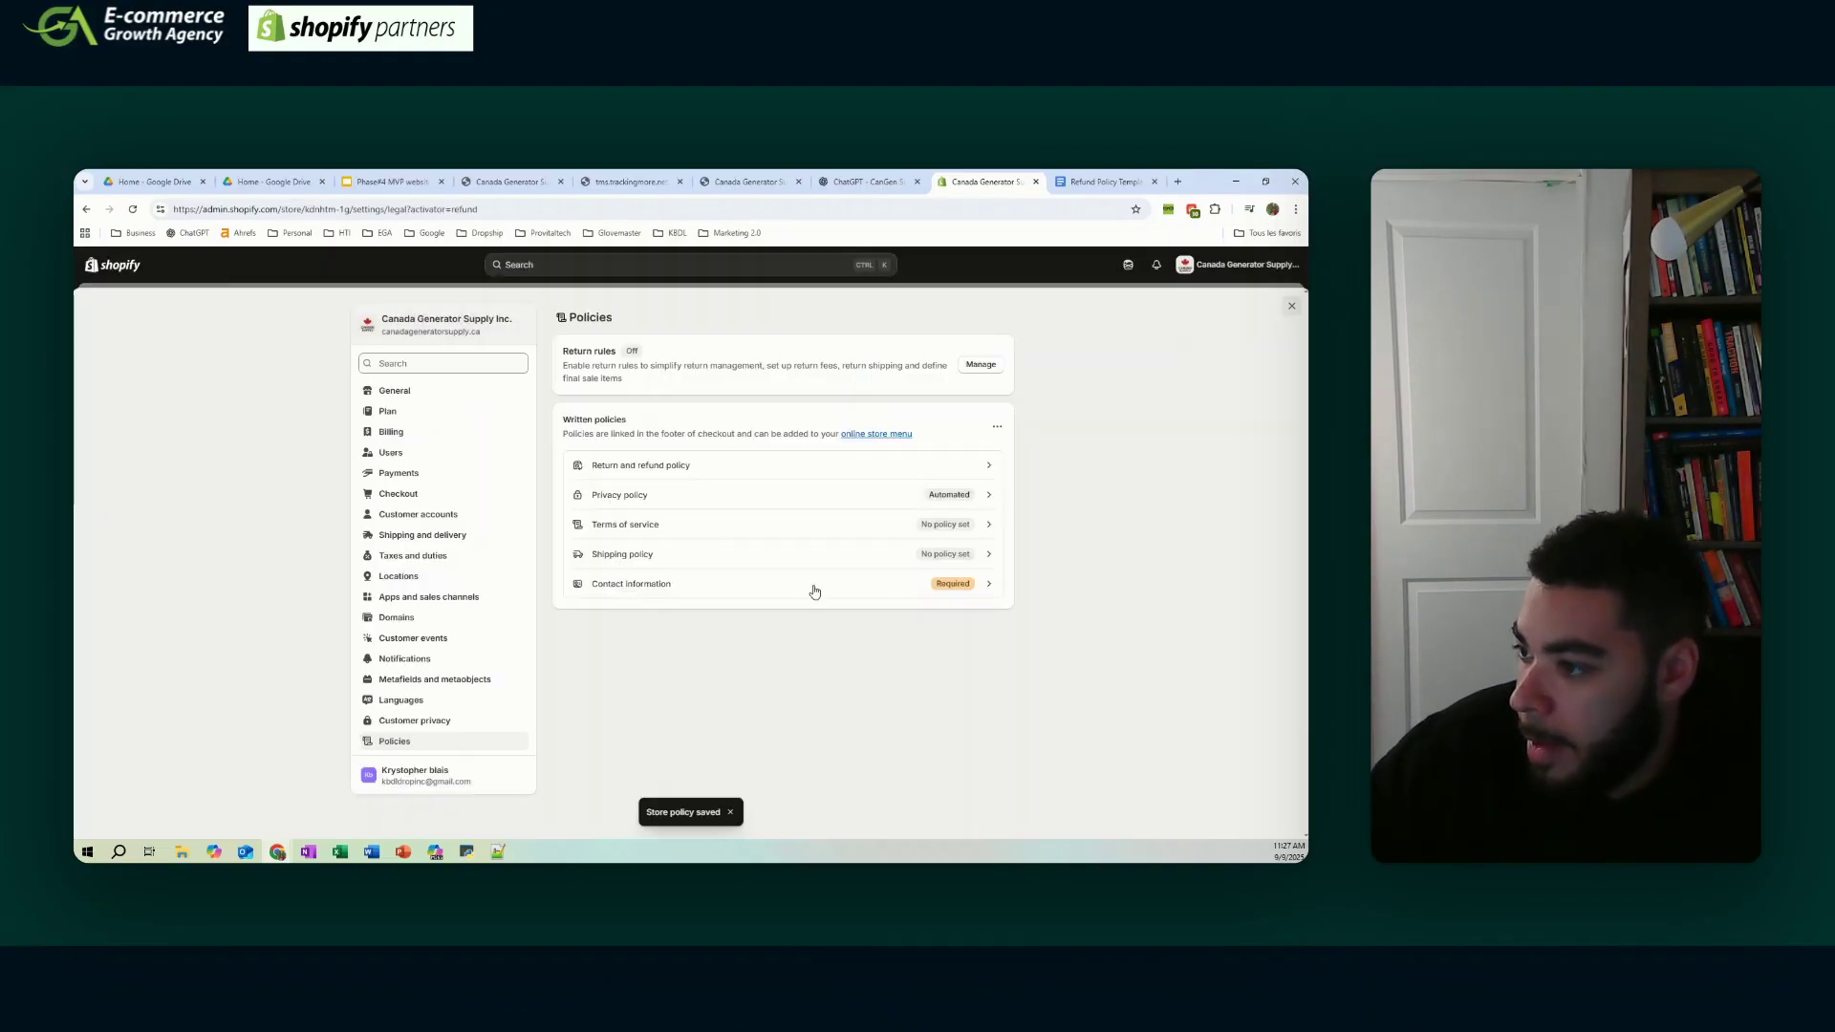
- Check the page checklist, then return to the policy template documents
click(381, 181)
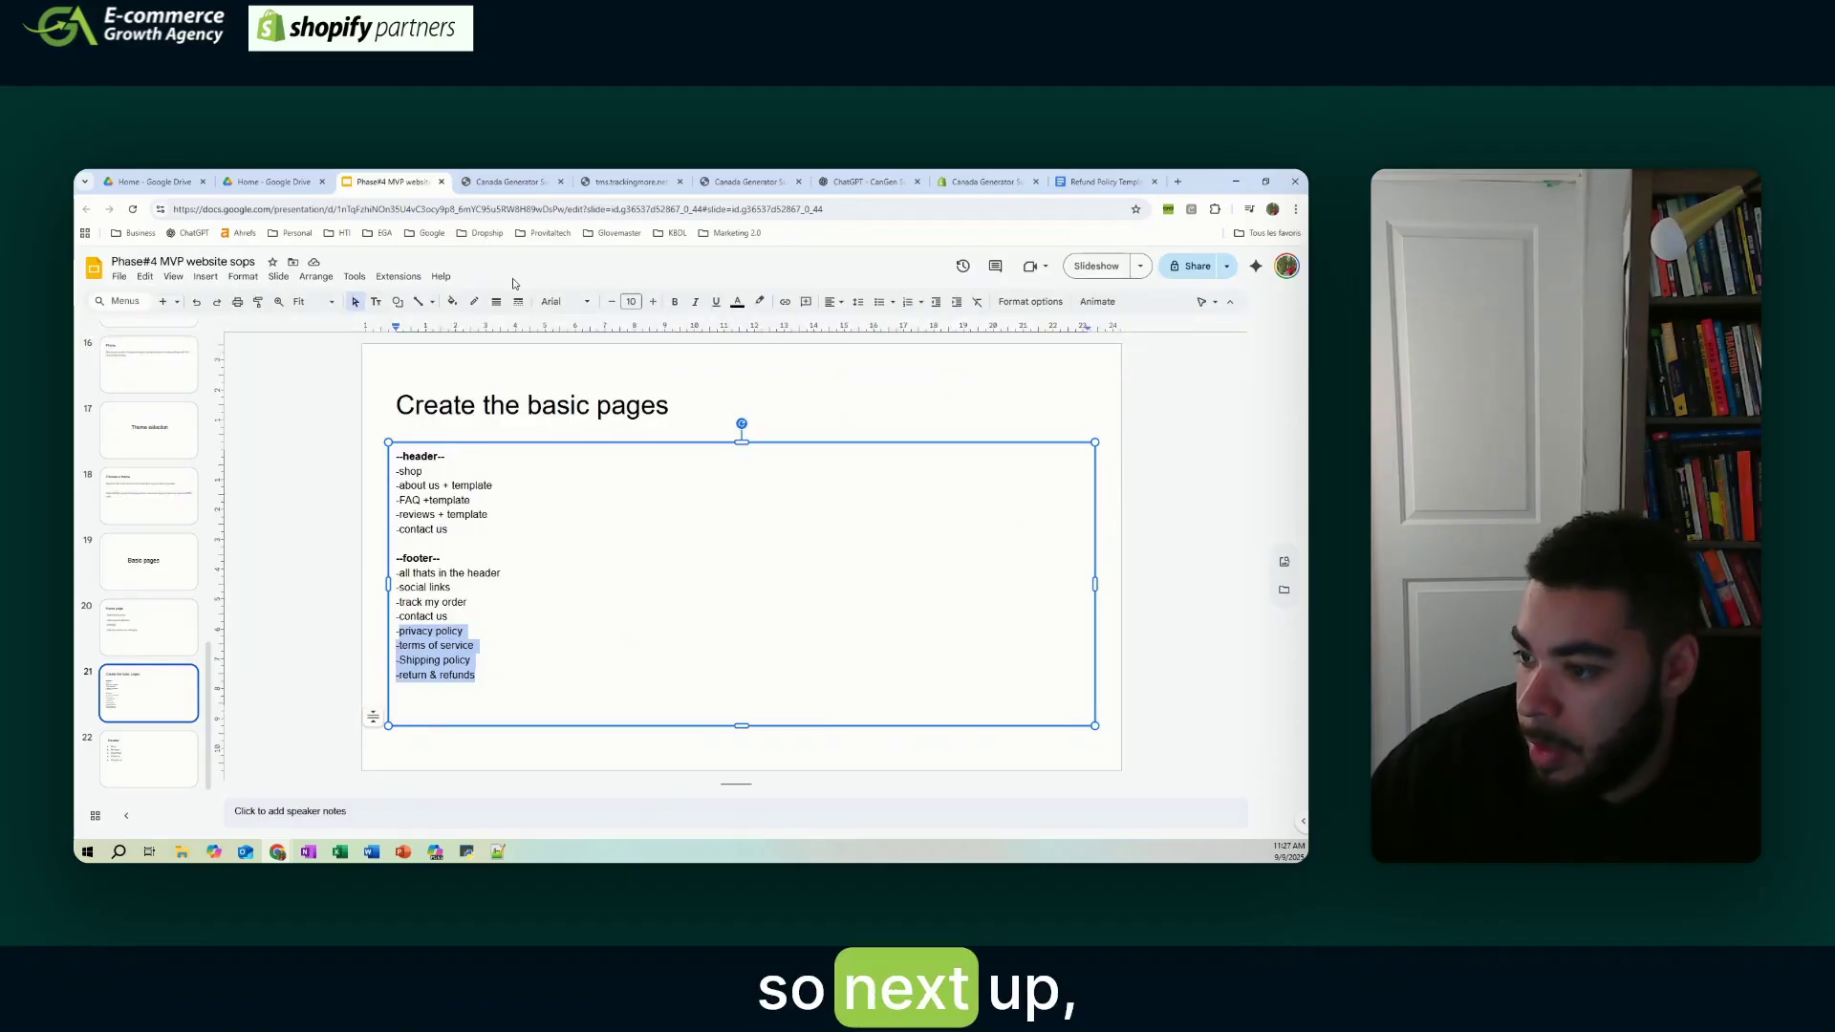
click(1103, 181)
click(987, 181)
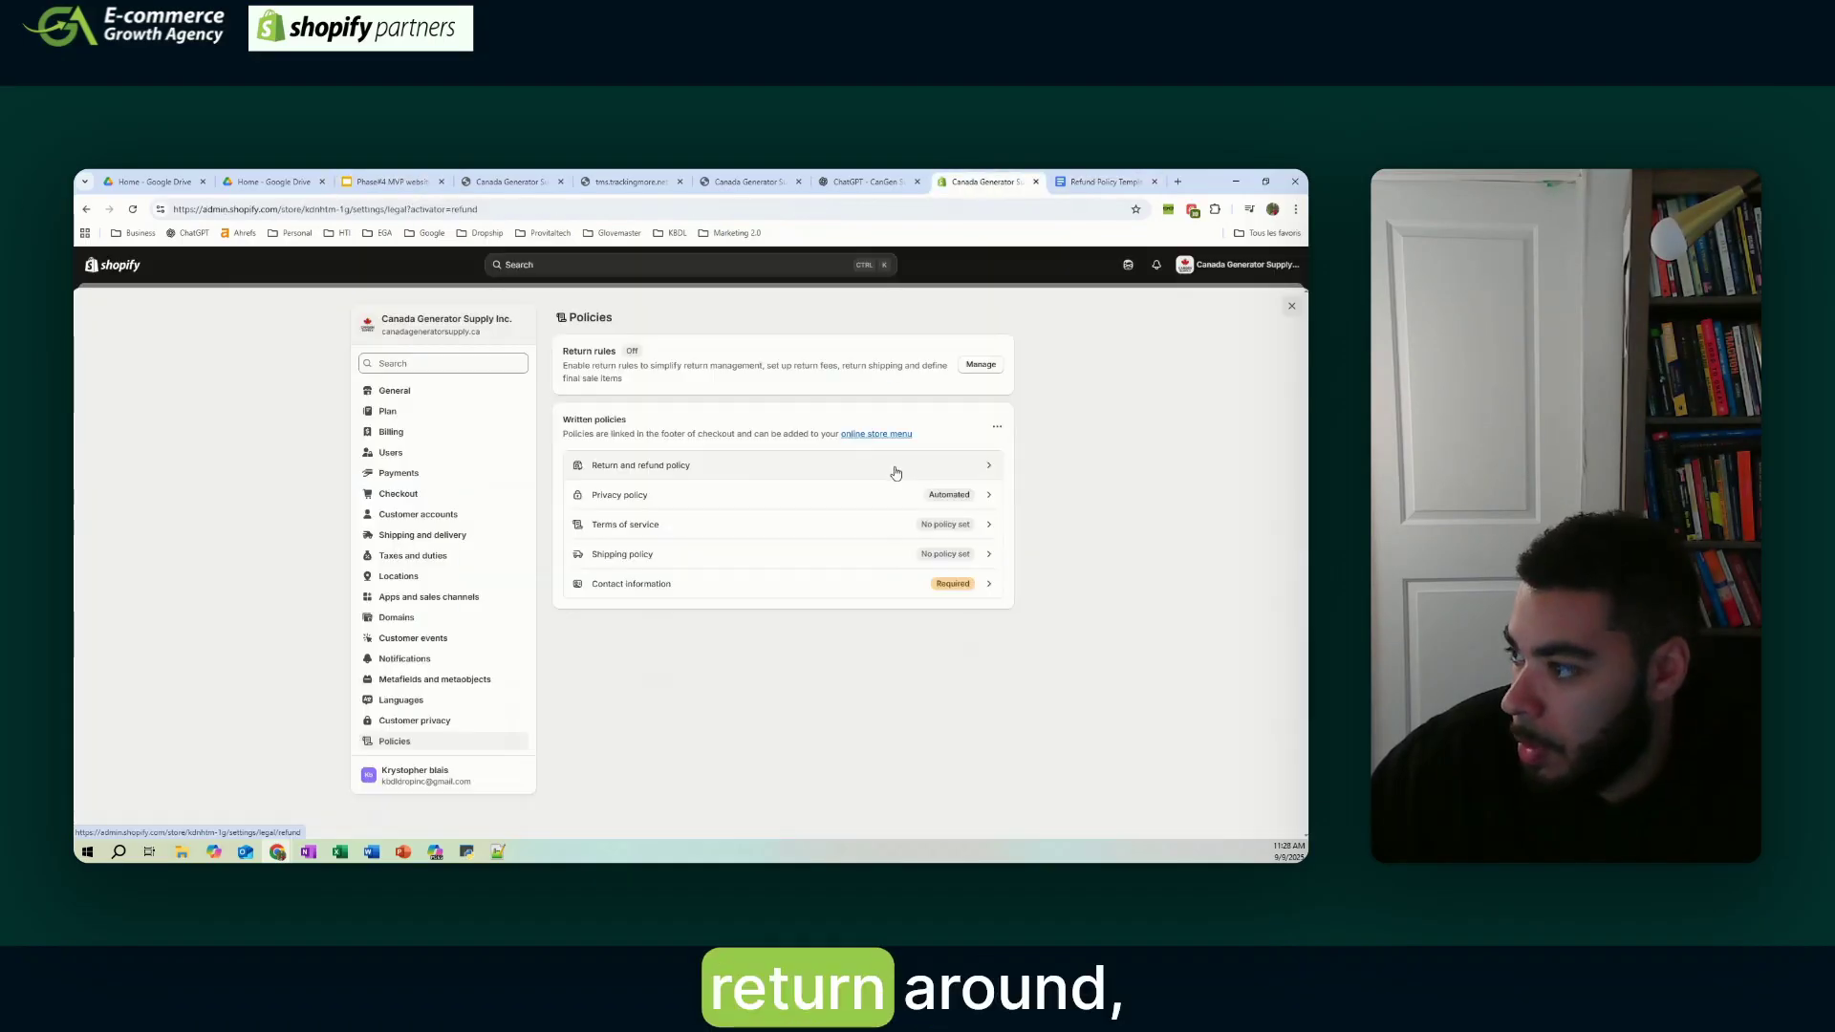
click(1104, 181)
- In the Terms & Conditions template, replace the name Key Surfers with Canada Generator Supply
click(724, 235)
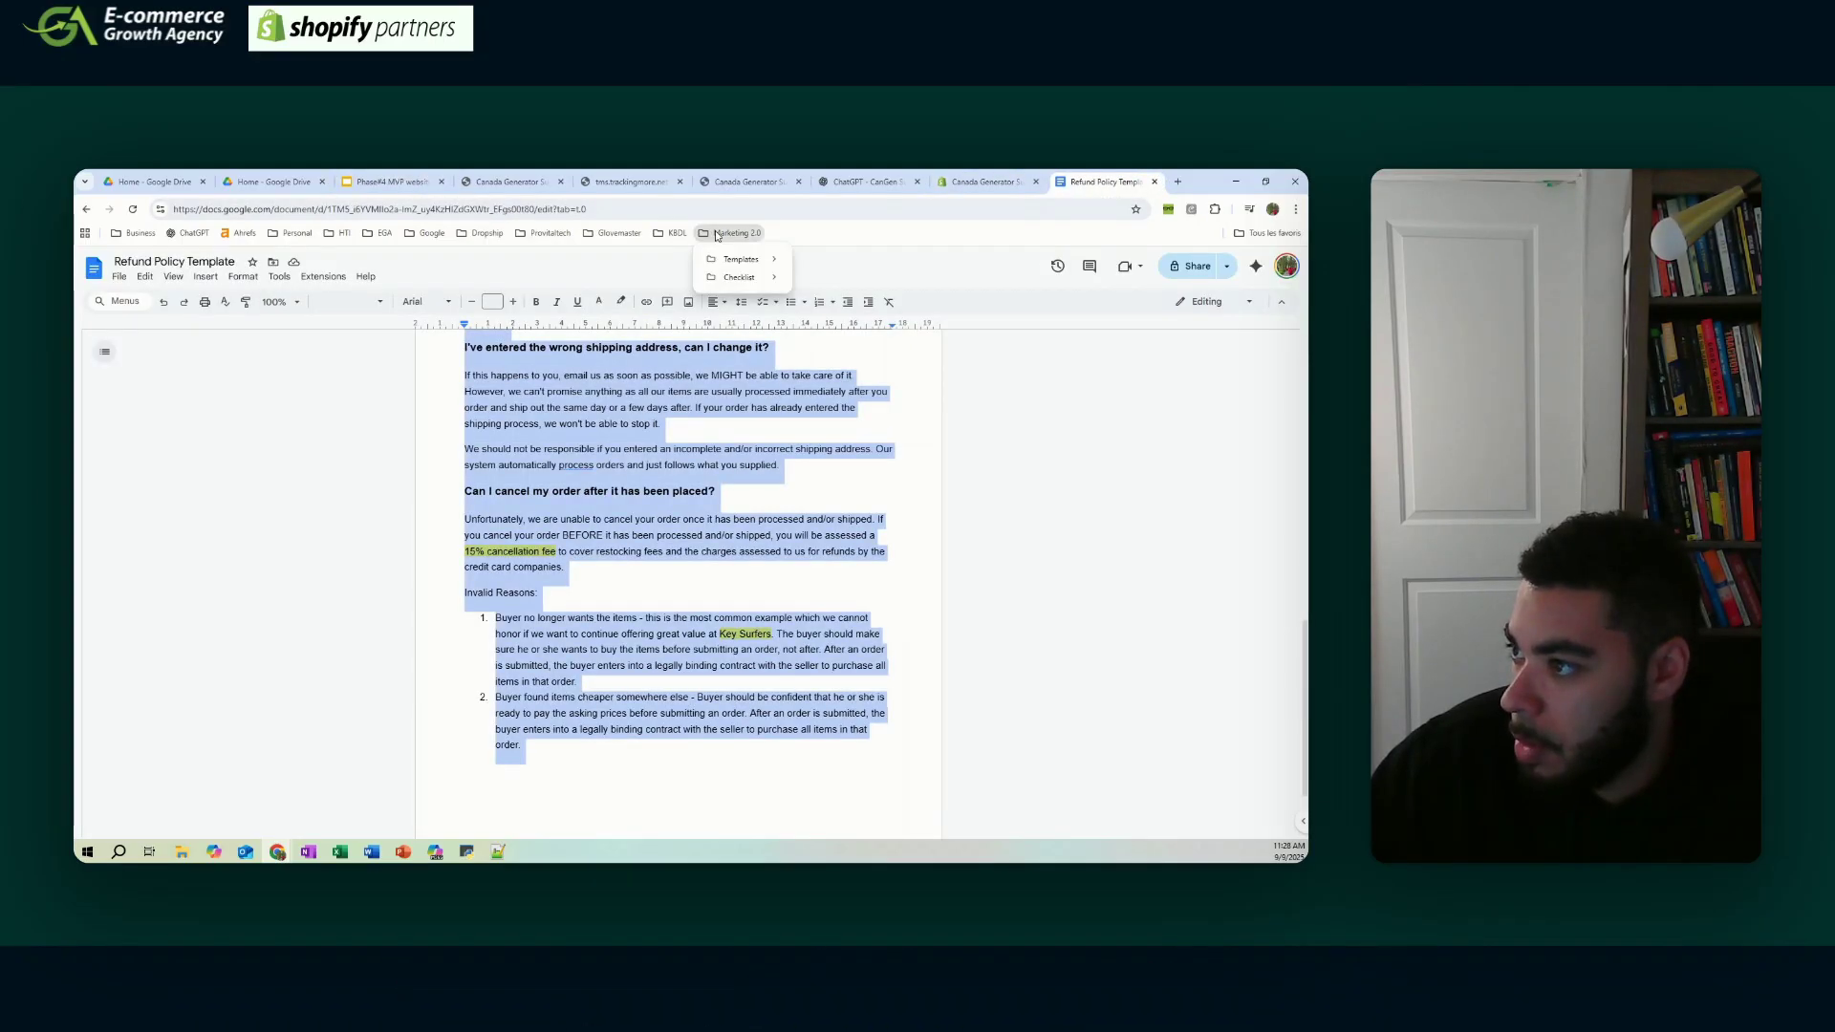
mouse_move(741, 259)
click(856, 278)
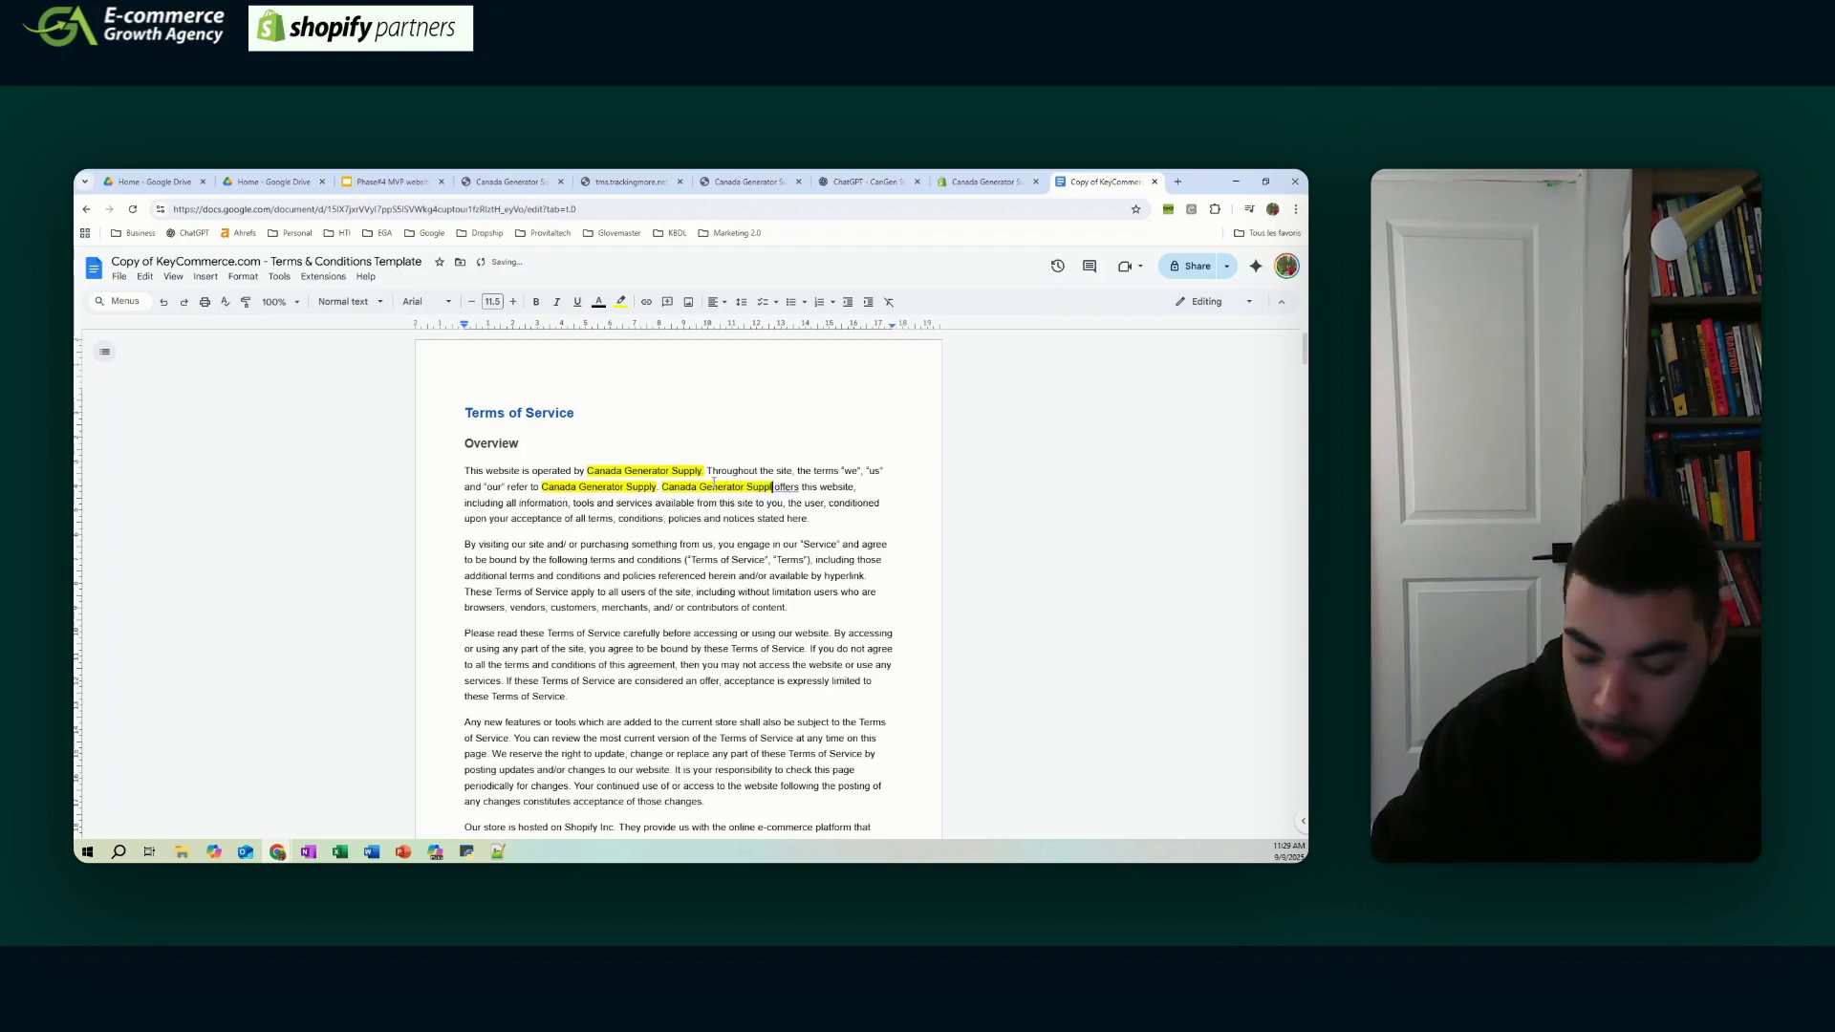
text(y)
scroll(714, 482, down, 20)
drag(536, 498, 588, 498)
text(Canada Generator Supply)
scroll(612, 516, down, 2)
drag(686, 538, 738, 537)
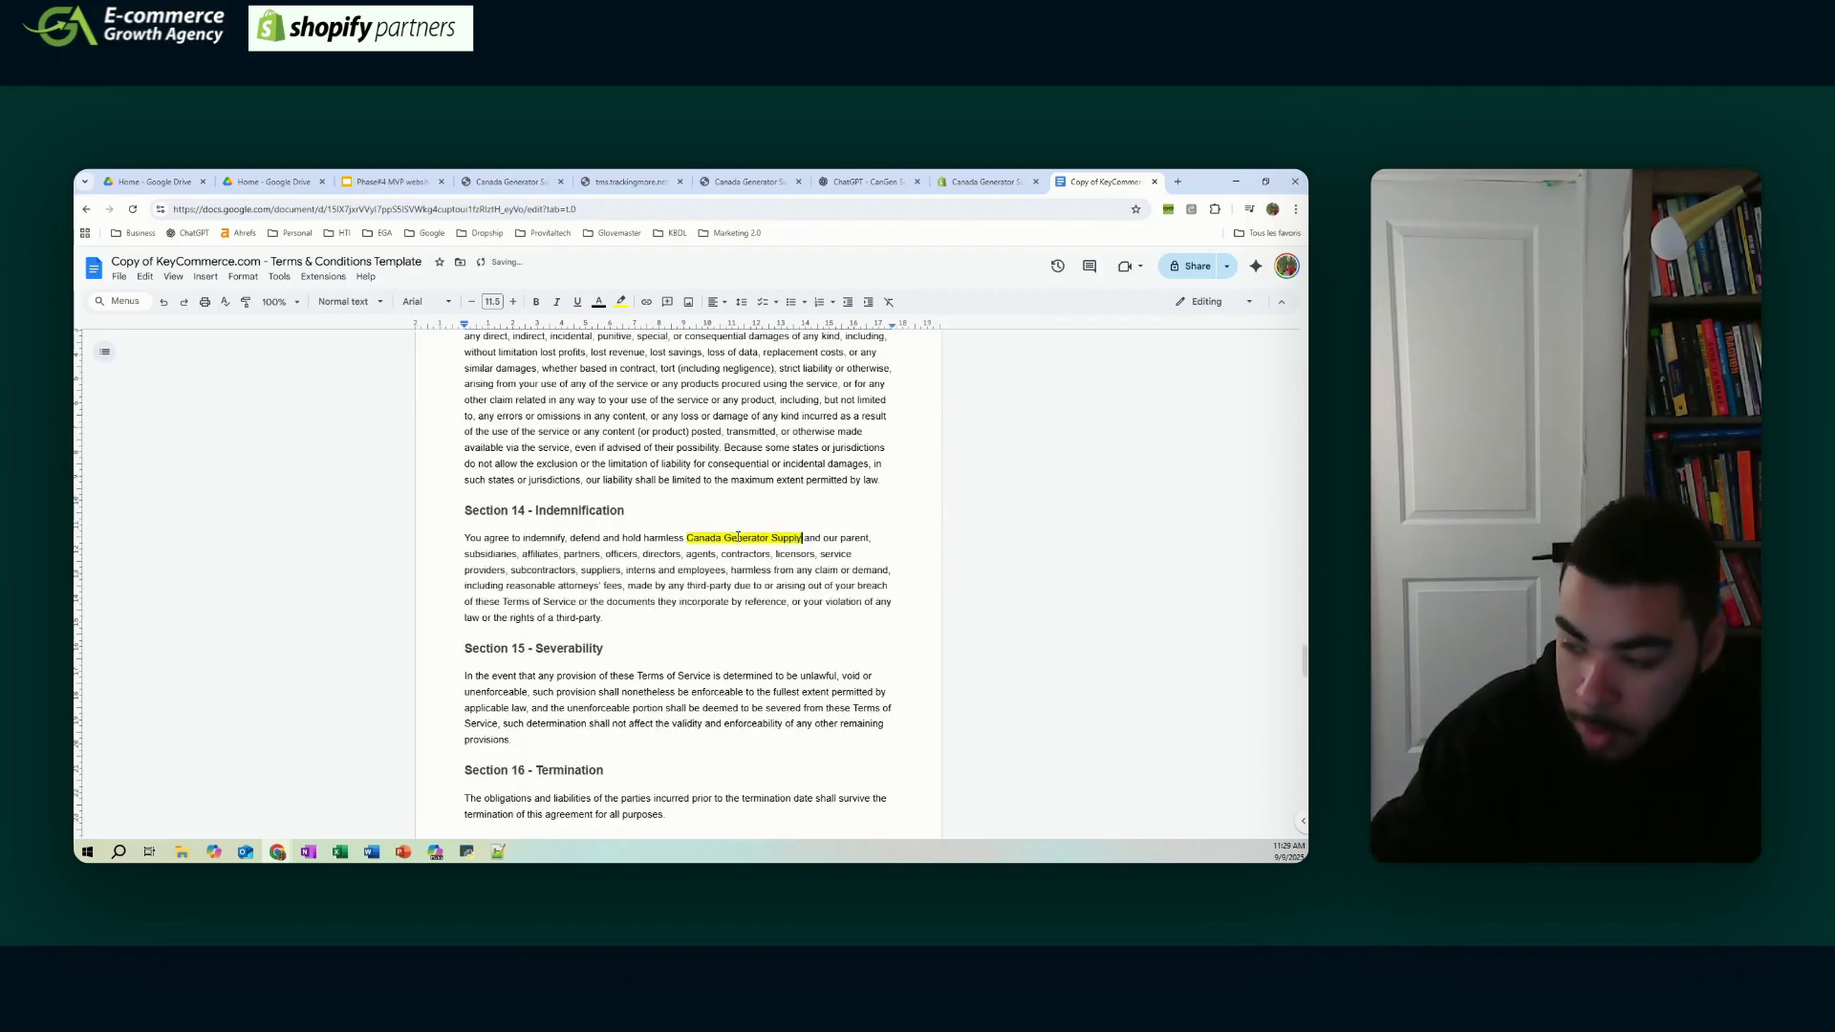
- Replace the template's contact e-mail with the store's support e-mail
scroll(738, 537, down, 20)
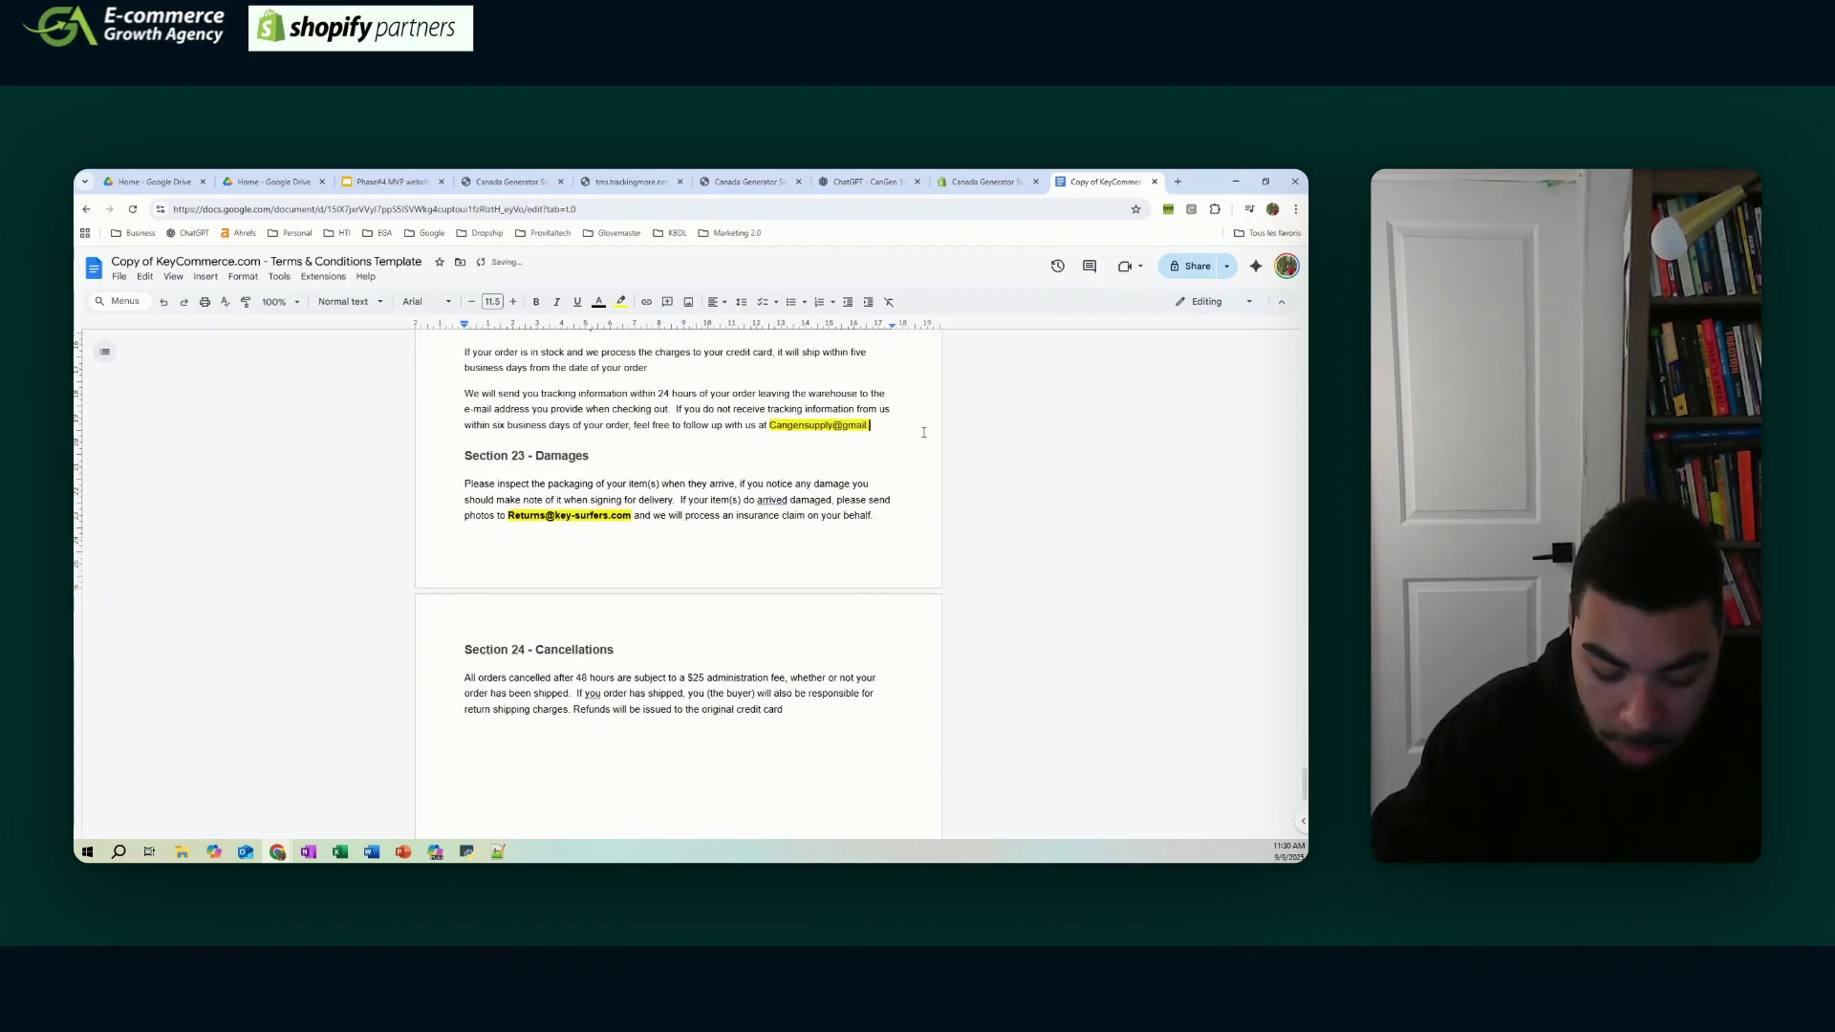
text(com)
scroll(923, 432, down, 1)
drag(508, 454, 626, 467)
scroll(626, 467, up, 20)
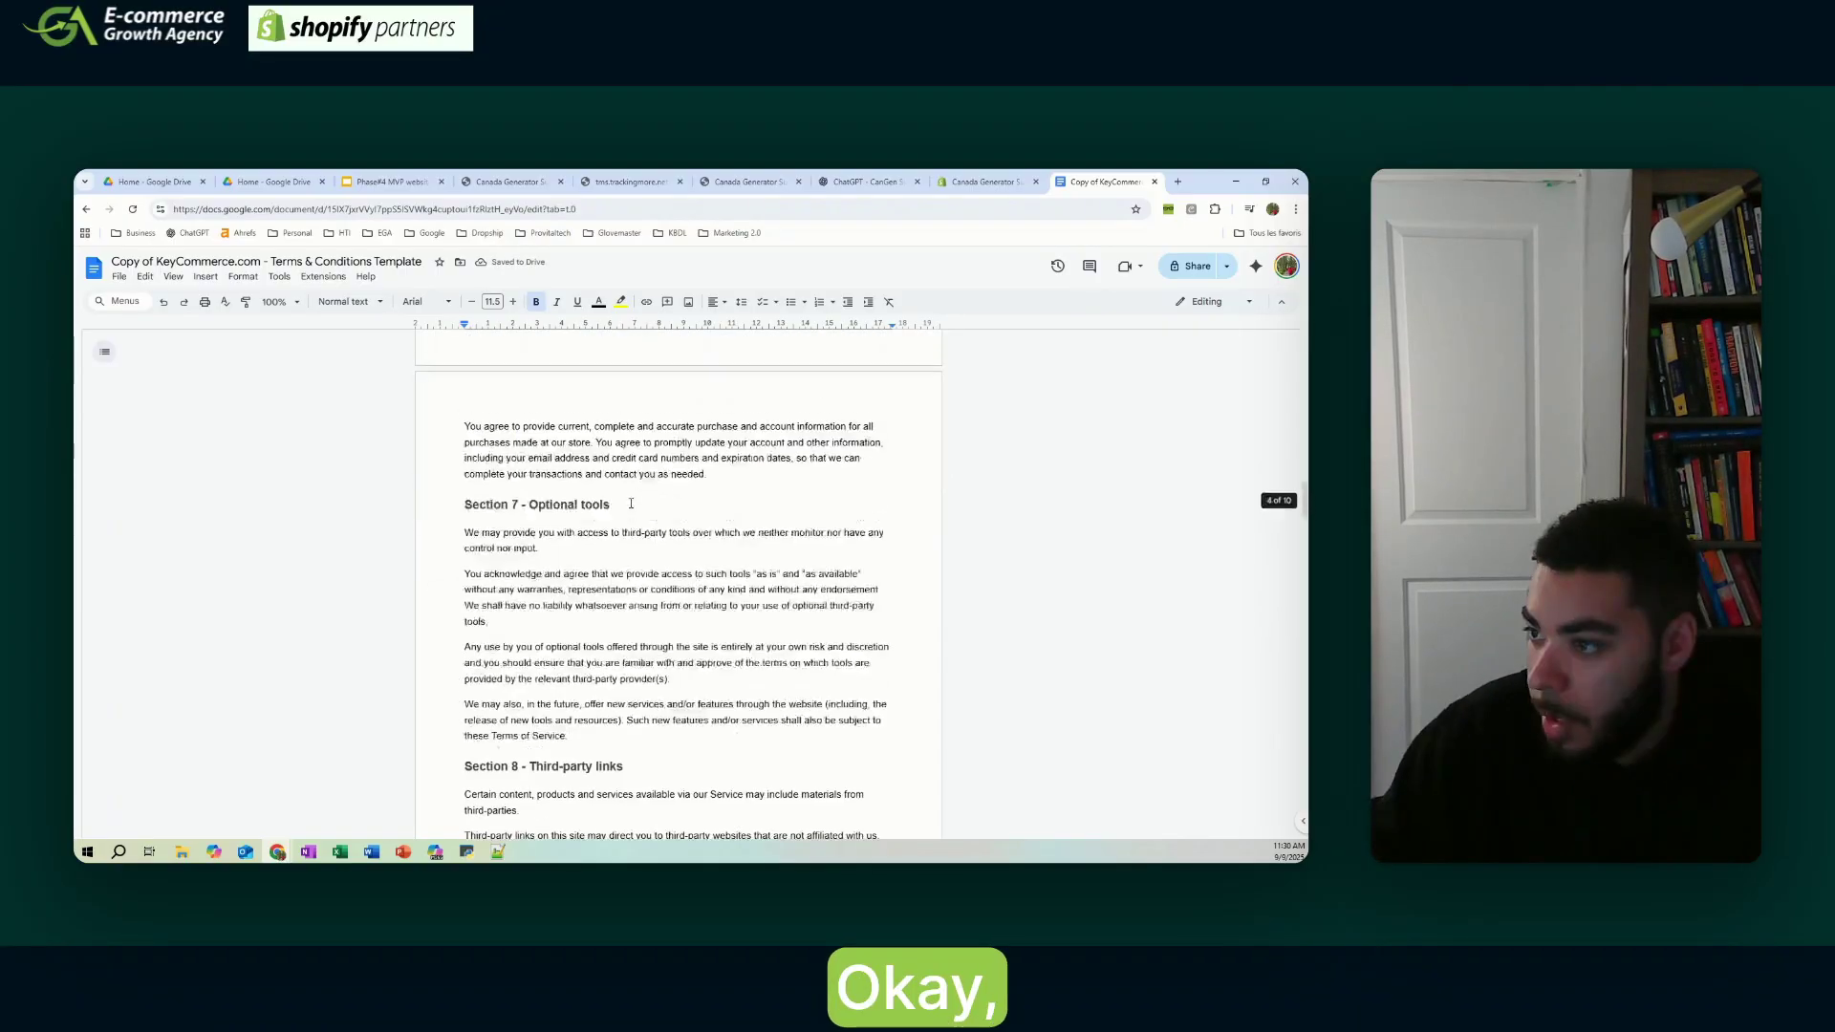
- Copy the whole terms text and paste it into Shopify's Terms of service editor
drag(465, 412, 799, 789)
right_click(724, 411)
click(770, 452)
click(986, 182)
click(539, 543)
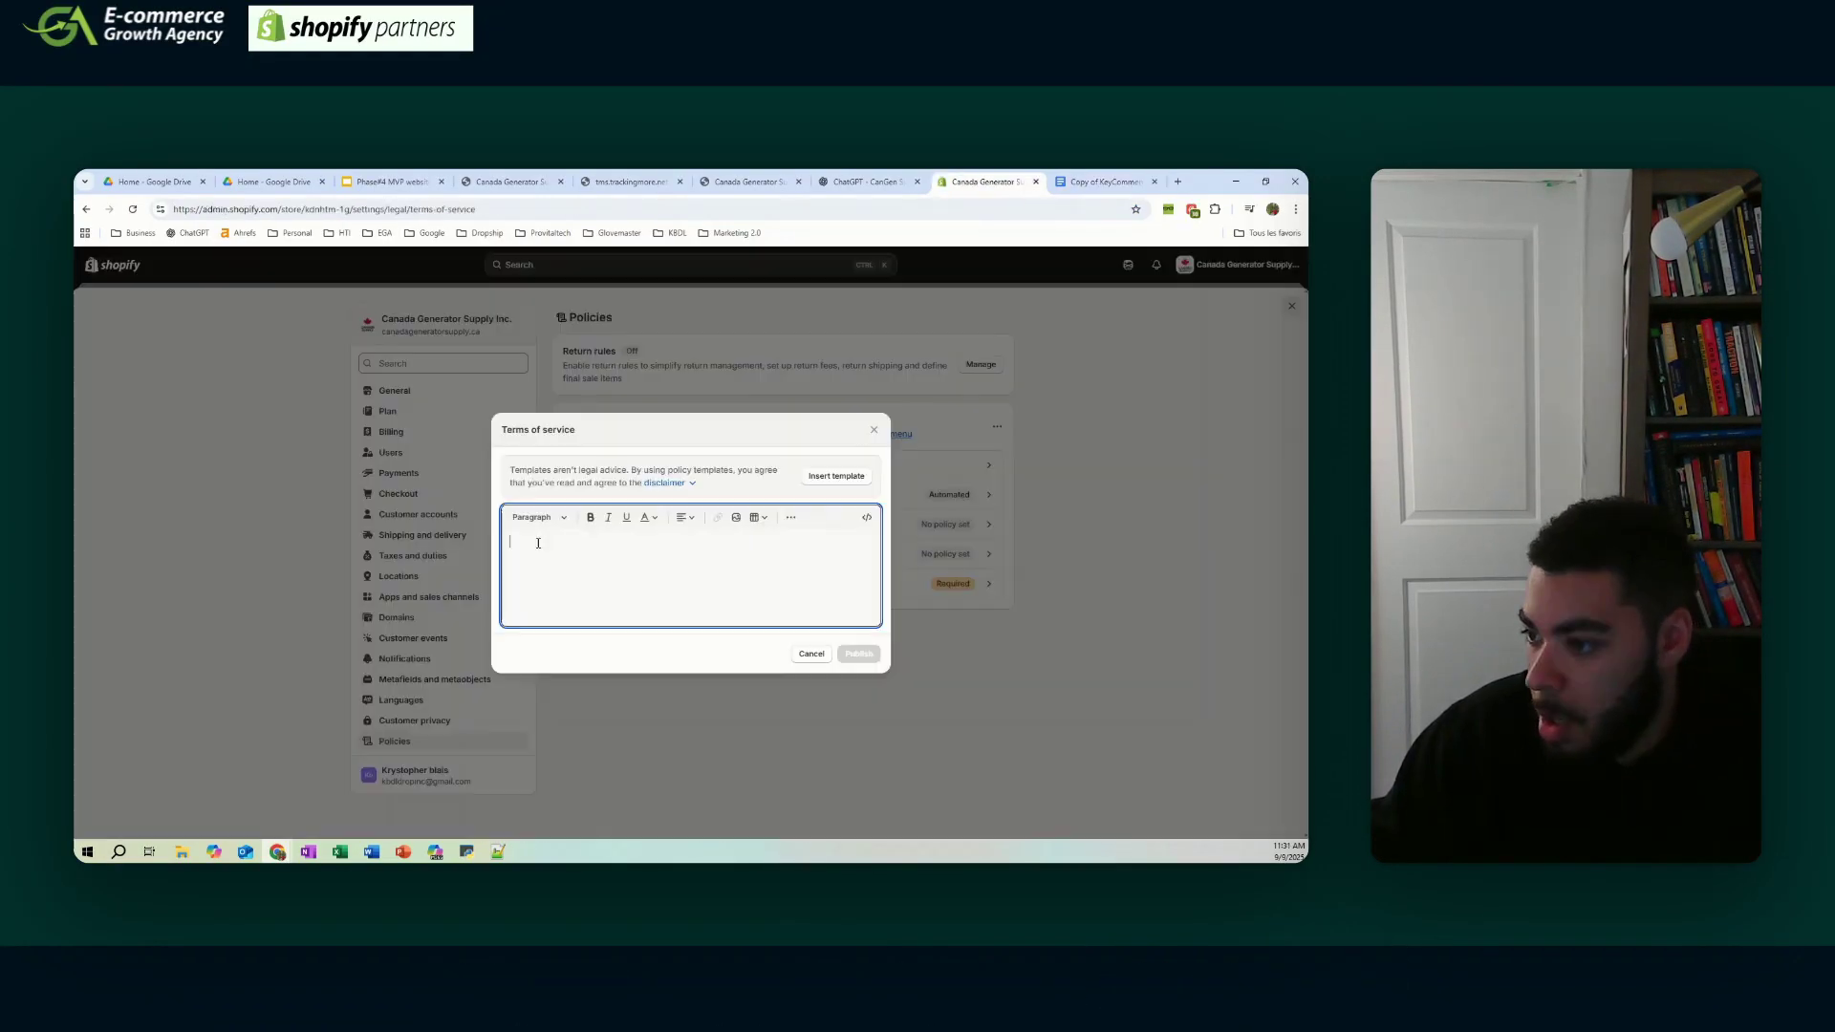
key(ctrl+v)
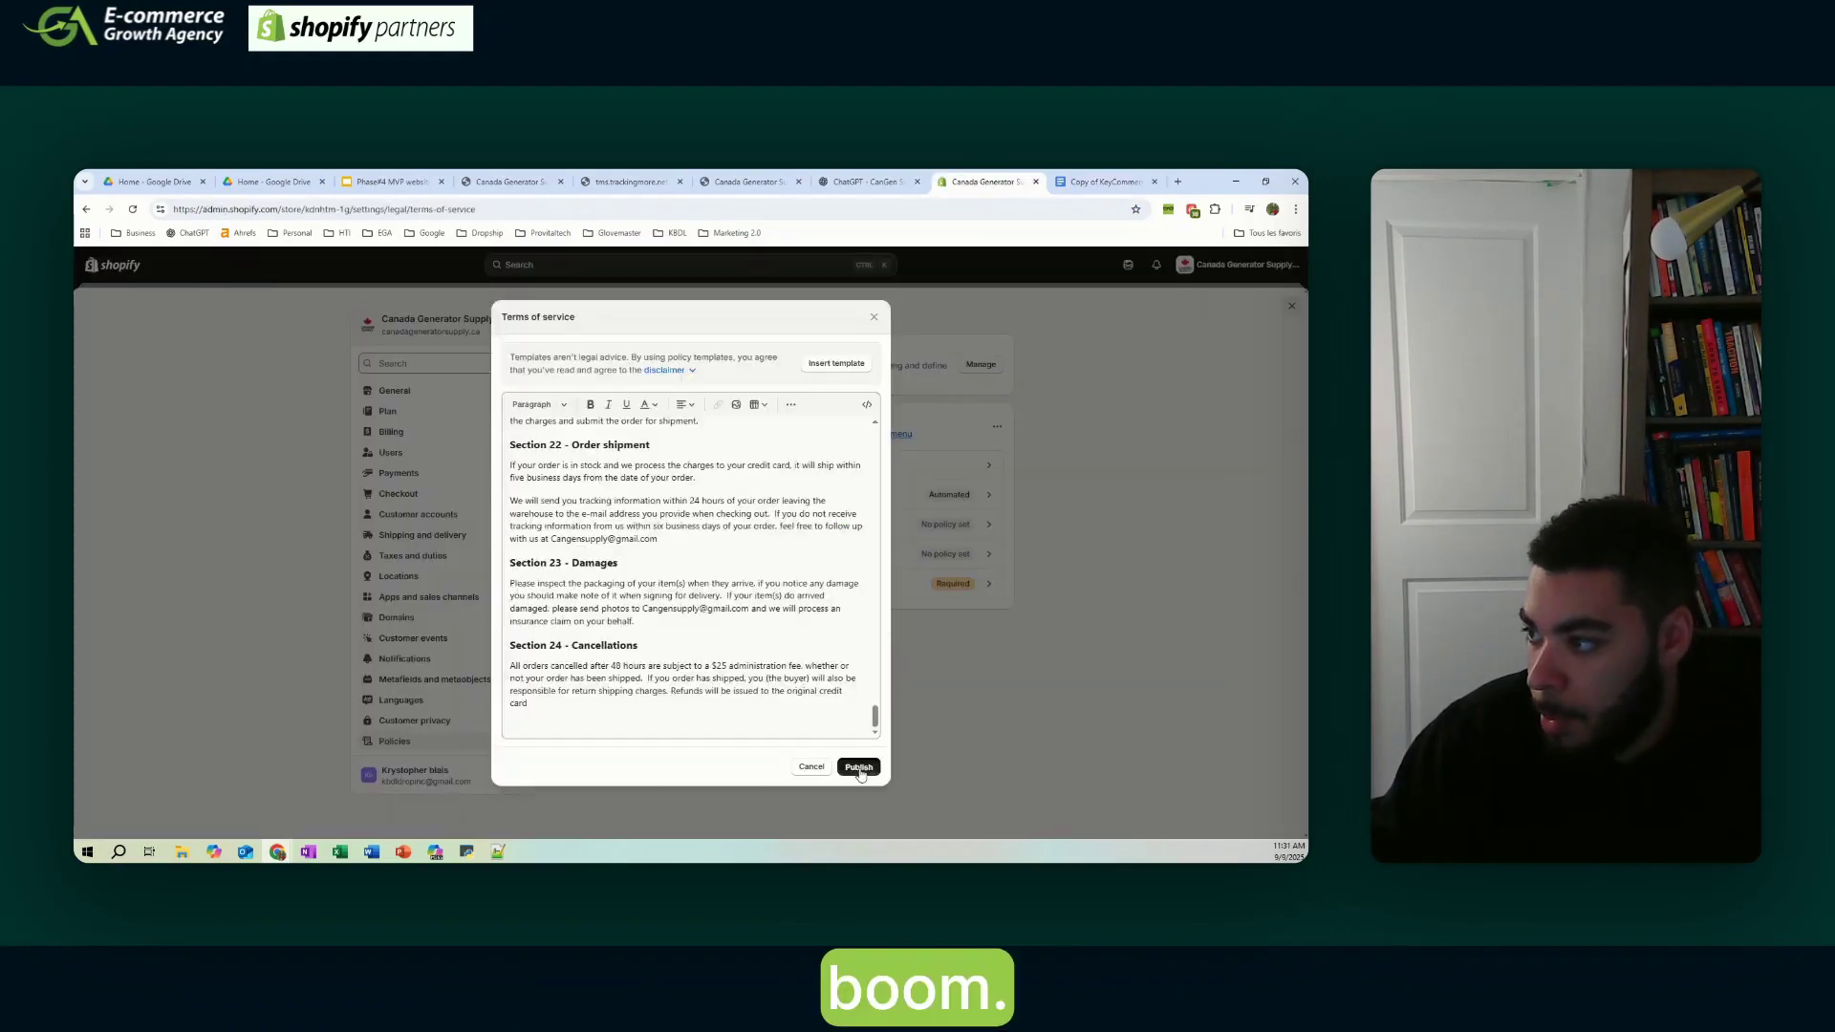
click(1104, 181)
- In the shipping policy template, update the store name in the customs paragraph
click(737, 232)
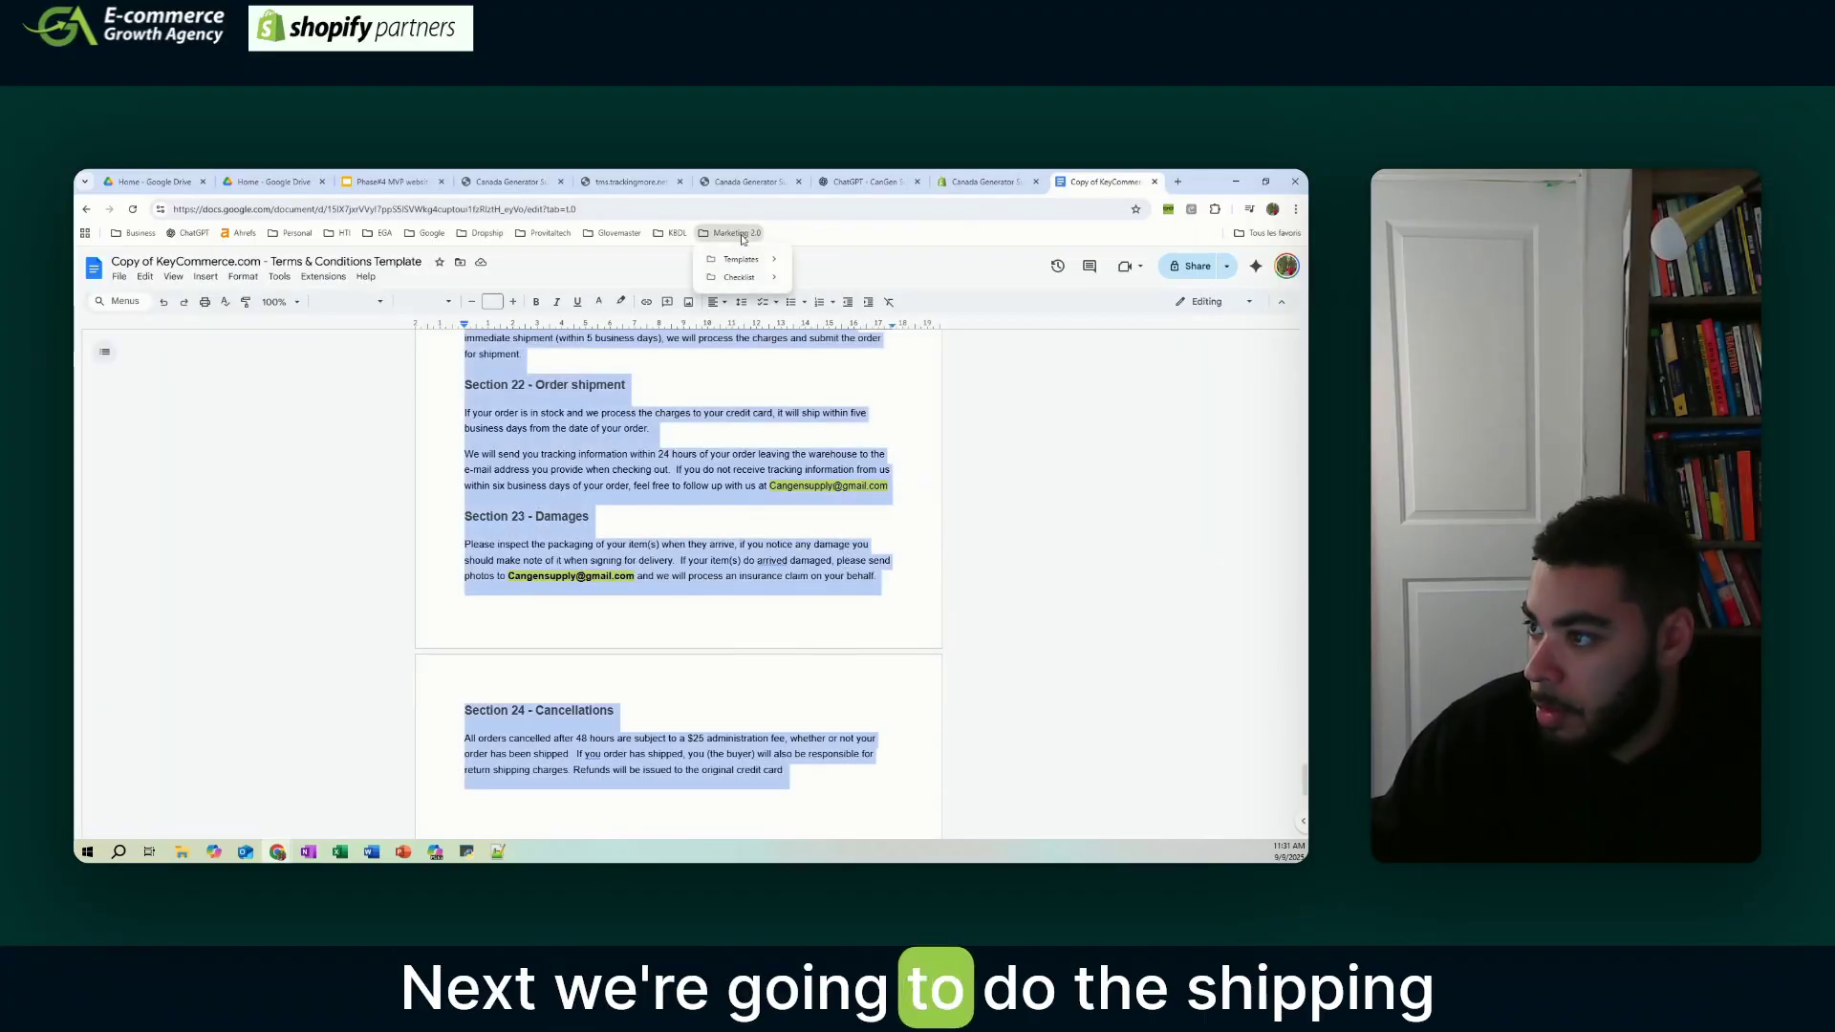
mouse_move(742, 259)
click(864, 315)
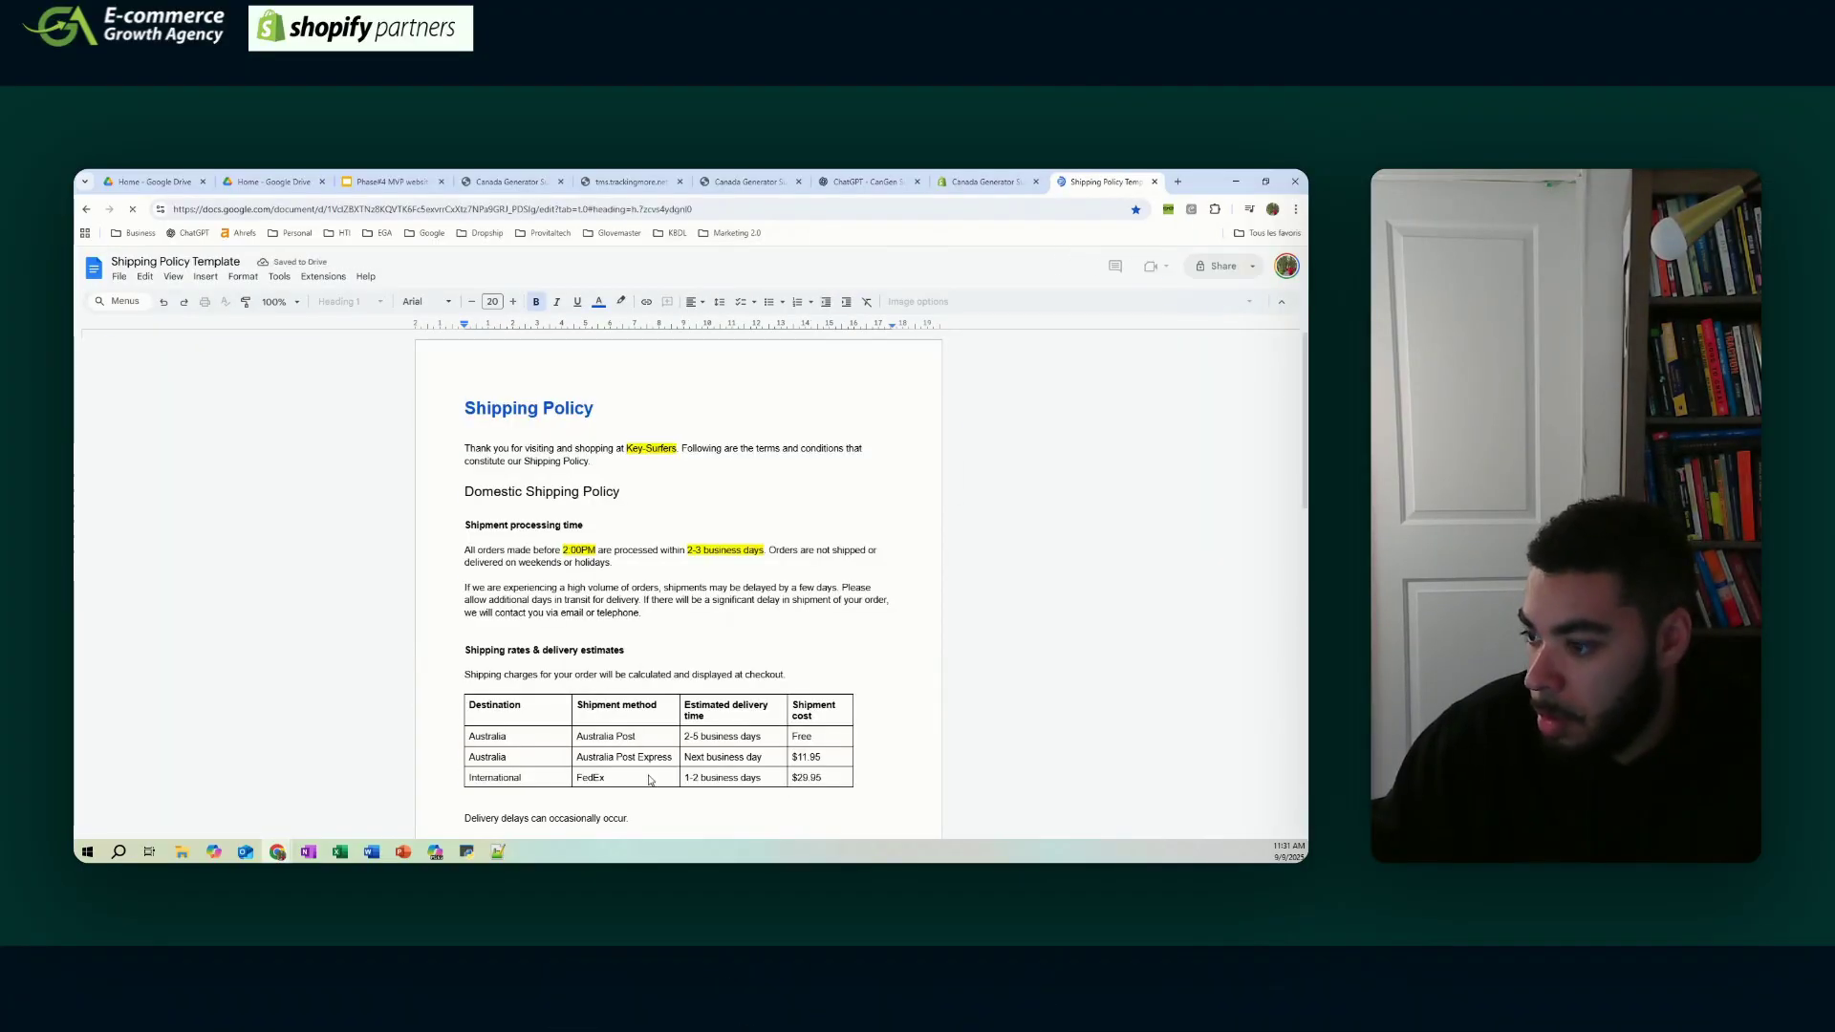
scroll(731, 402, down, 4)
double_click(478, 556)
text(C)
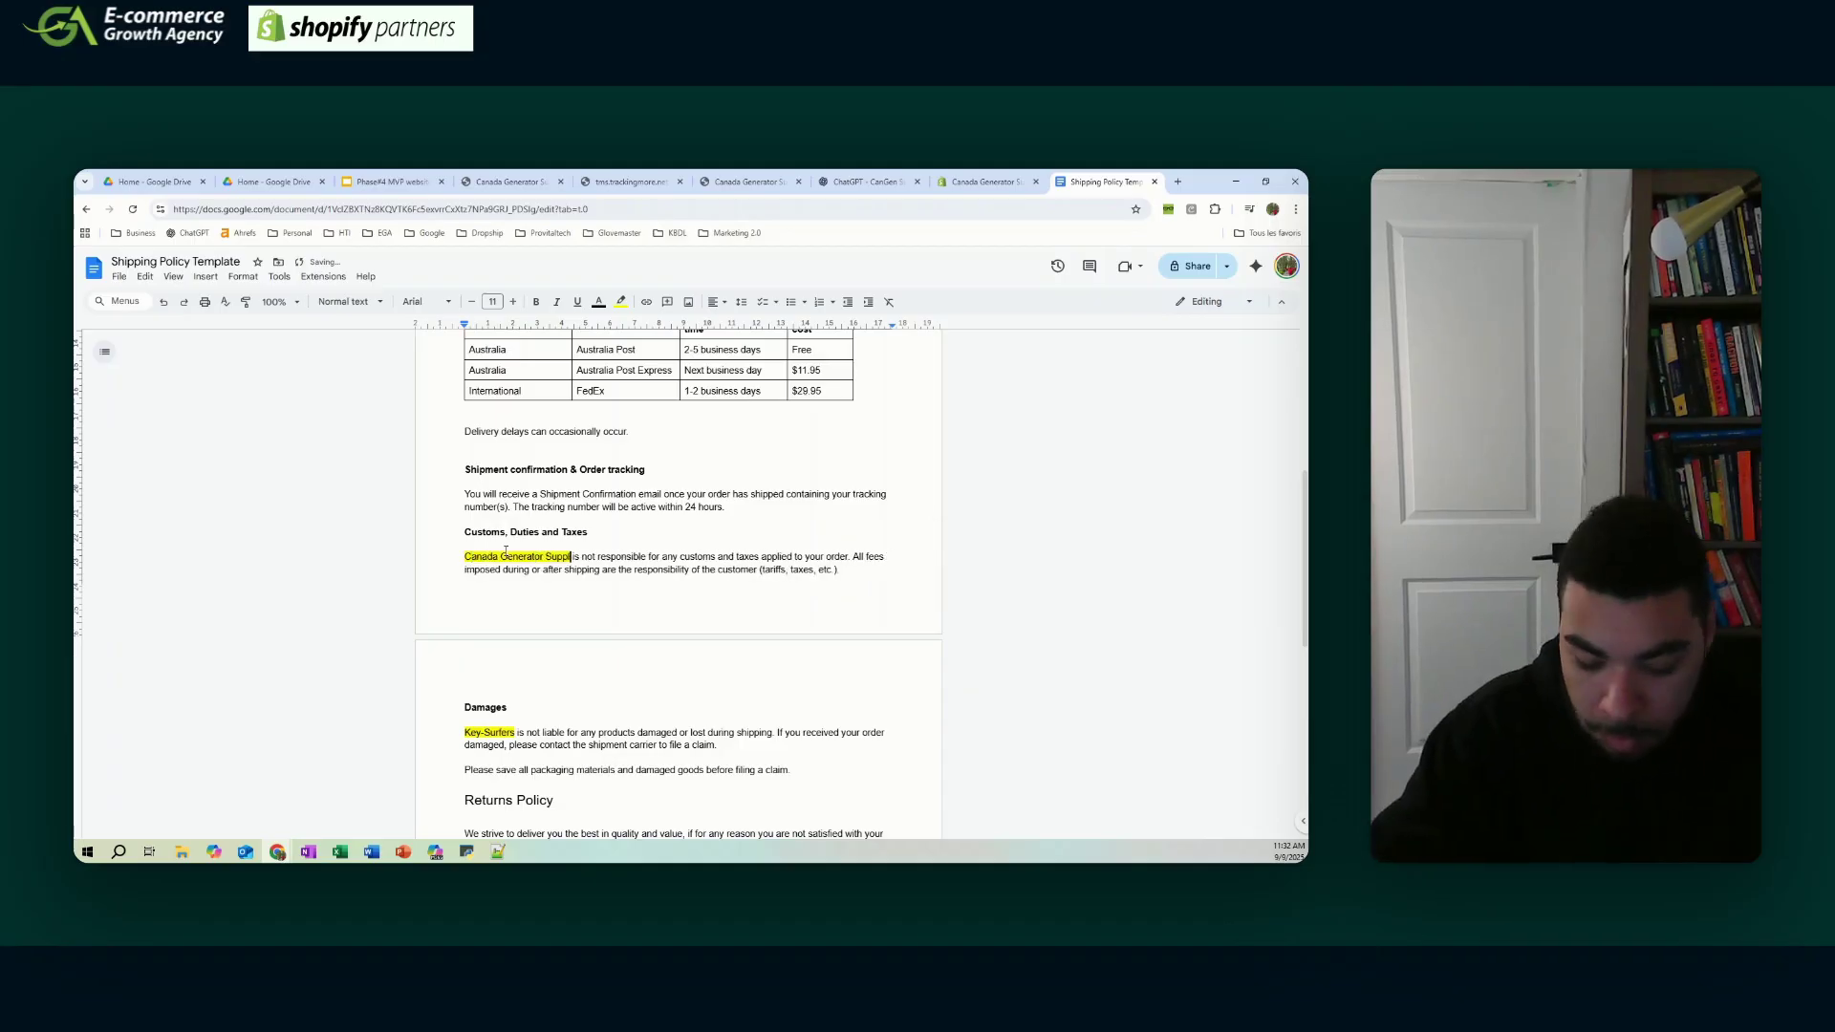
scroll(780, 454, down, 5)
scroll(932, 457, up, 10)
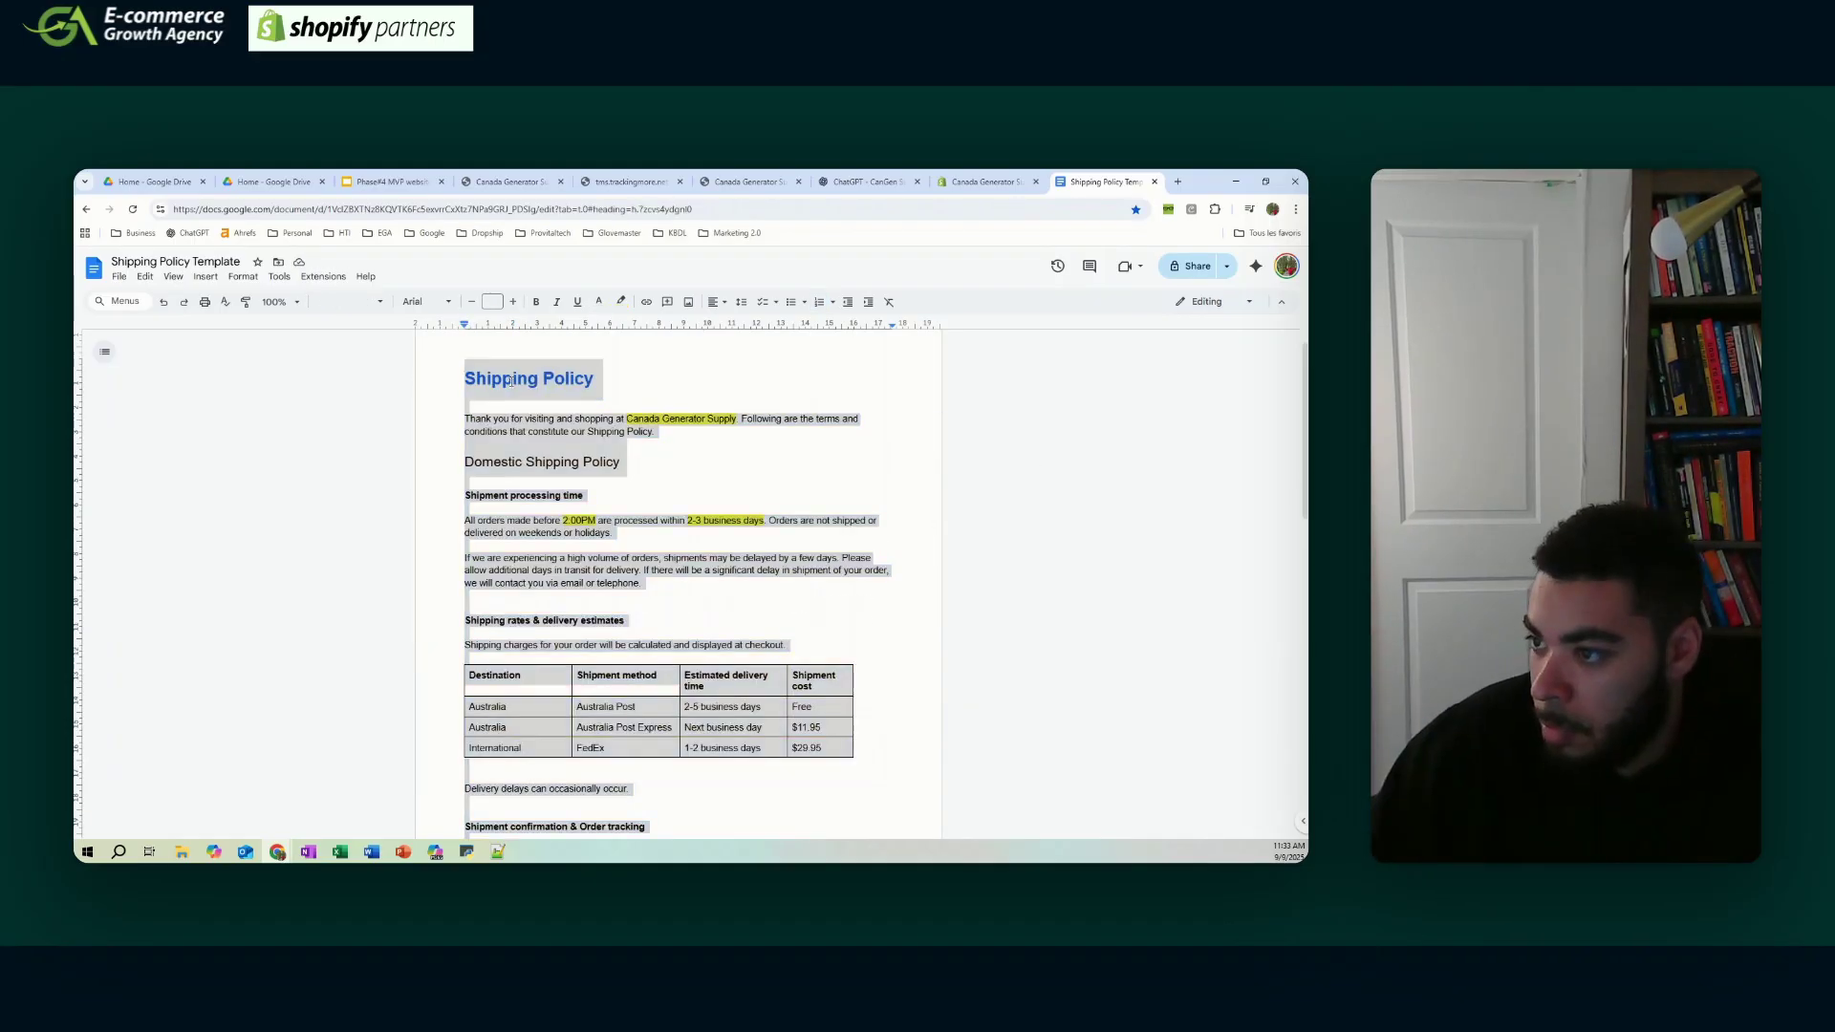
- Paste the shipping policy into Shopify and make the Return & Refund link open in a new window without the Google Docs address
click(984, 181)
key(ctrl+v)
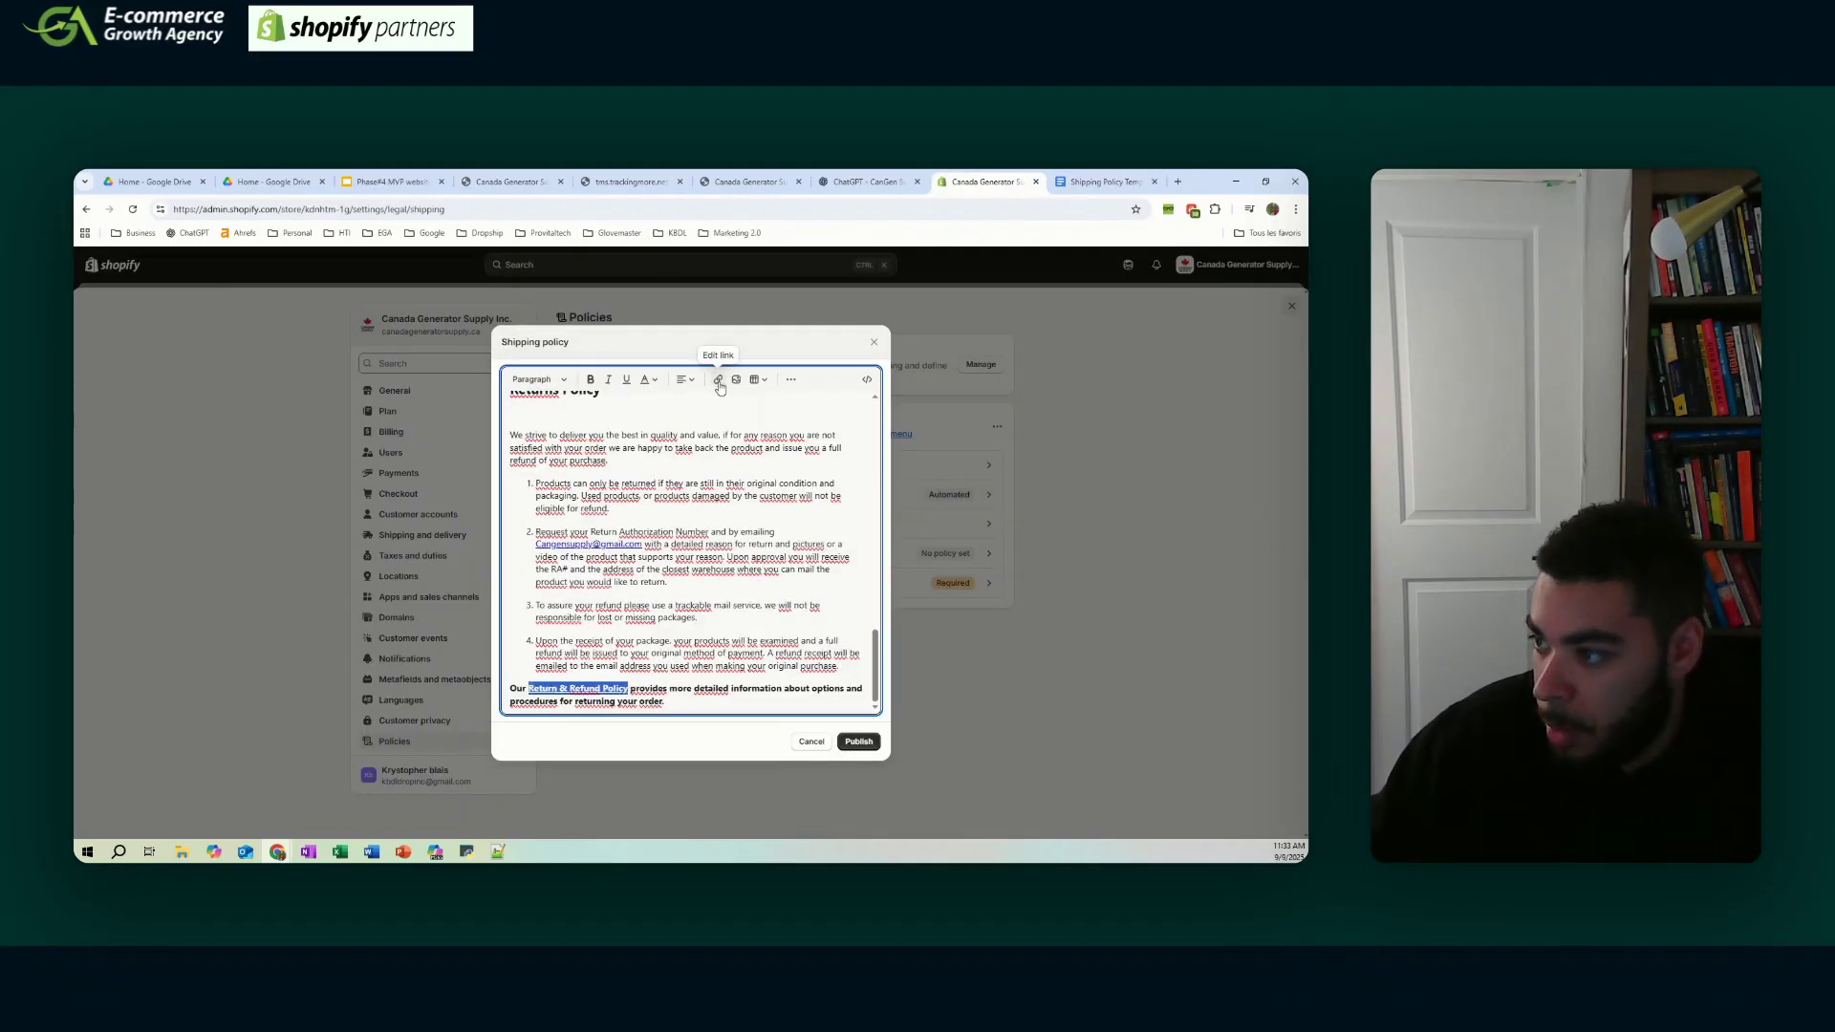
click(719, 383)
click(835, 551)
click(574, 512)
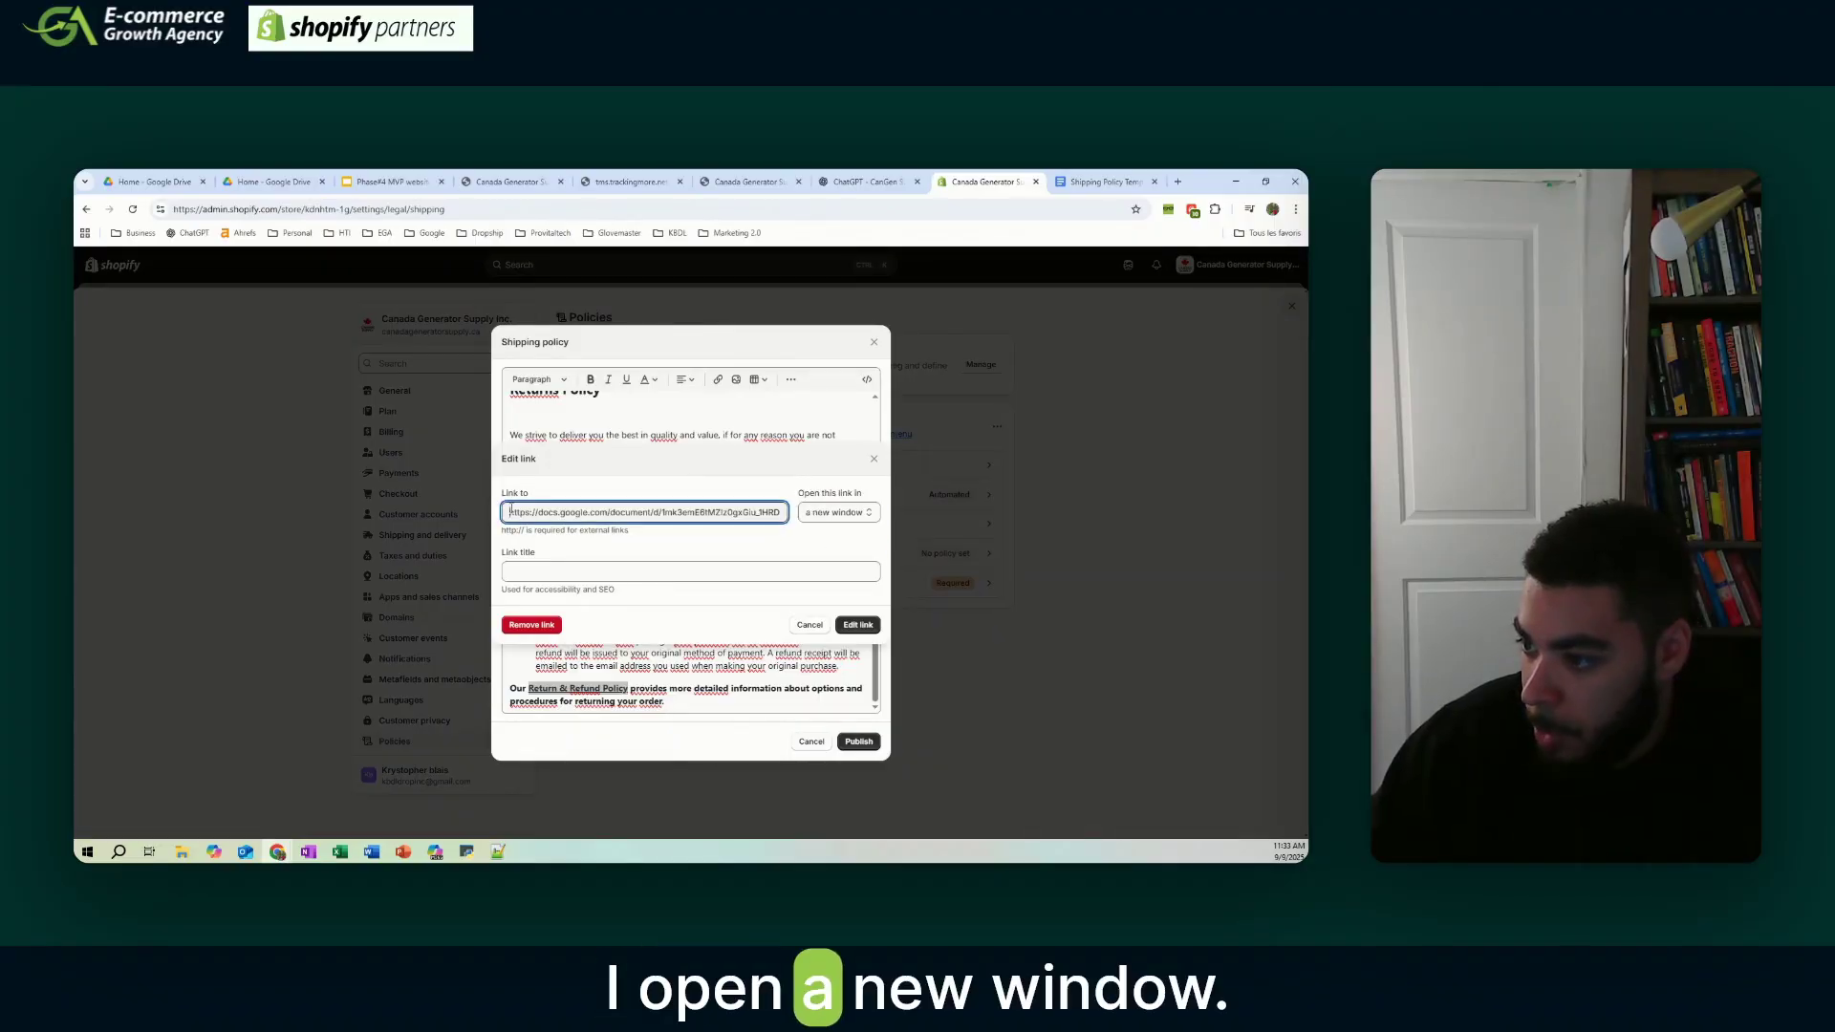
drag(510, 512, 851, 503)
key(BackSpace)
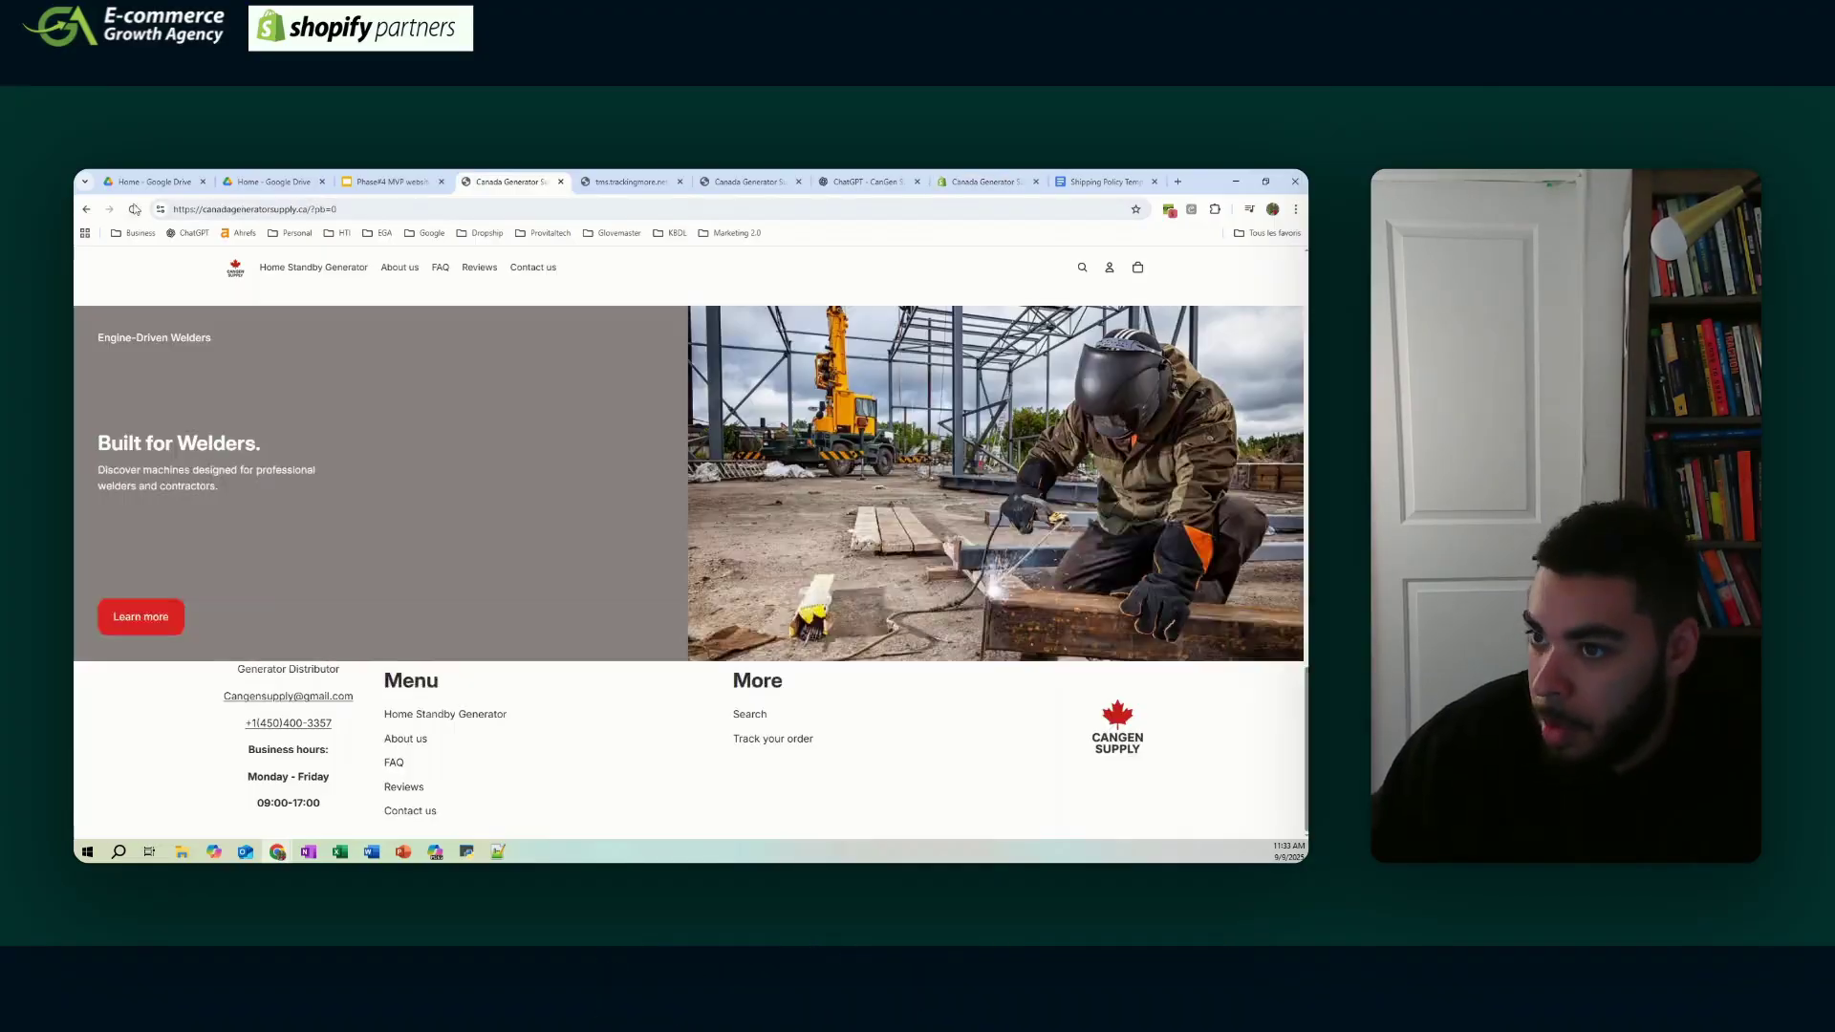
- Publish the contact information policy
key(ctrl+t)
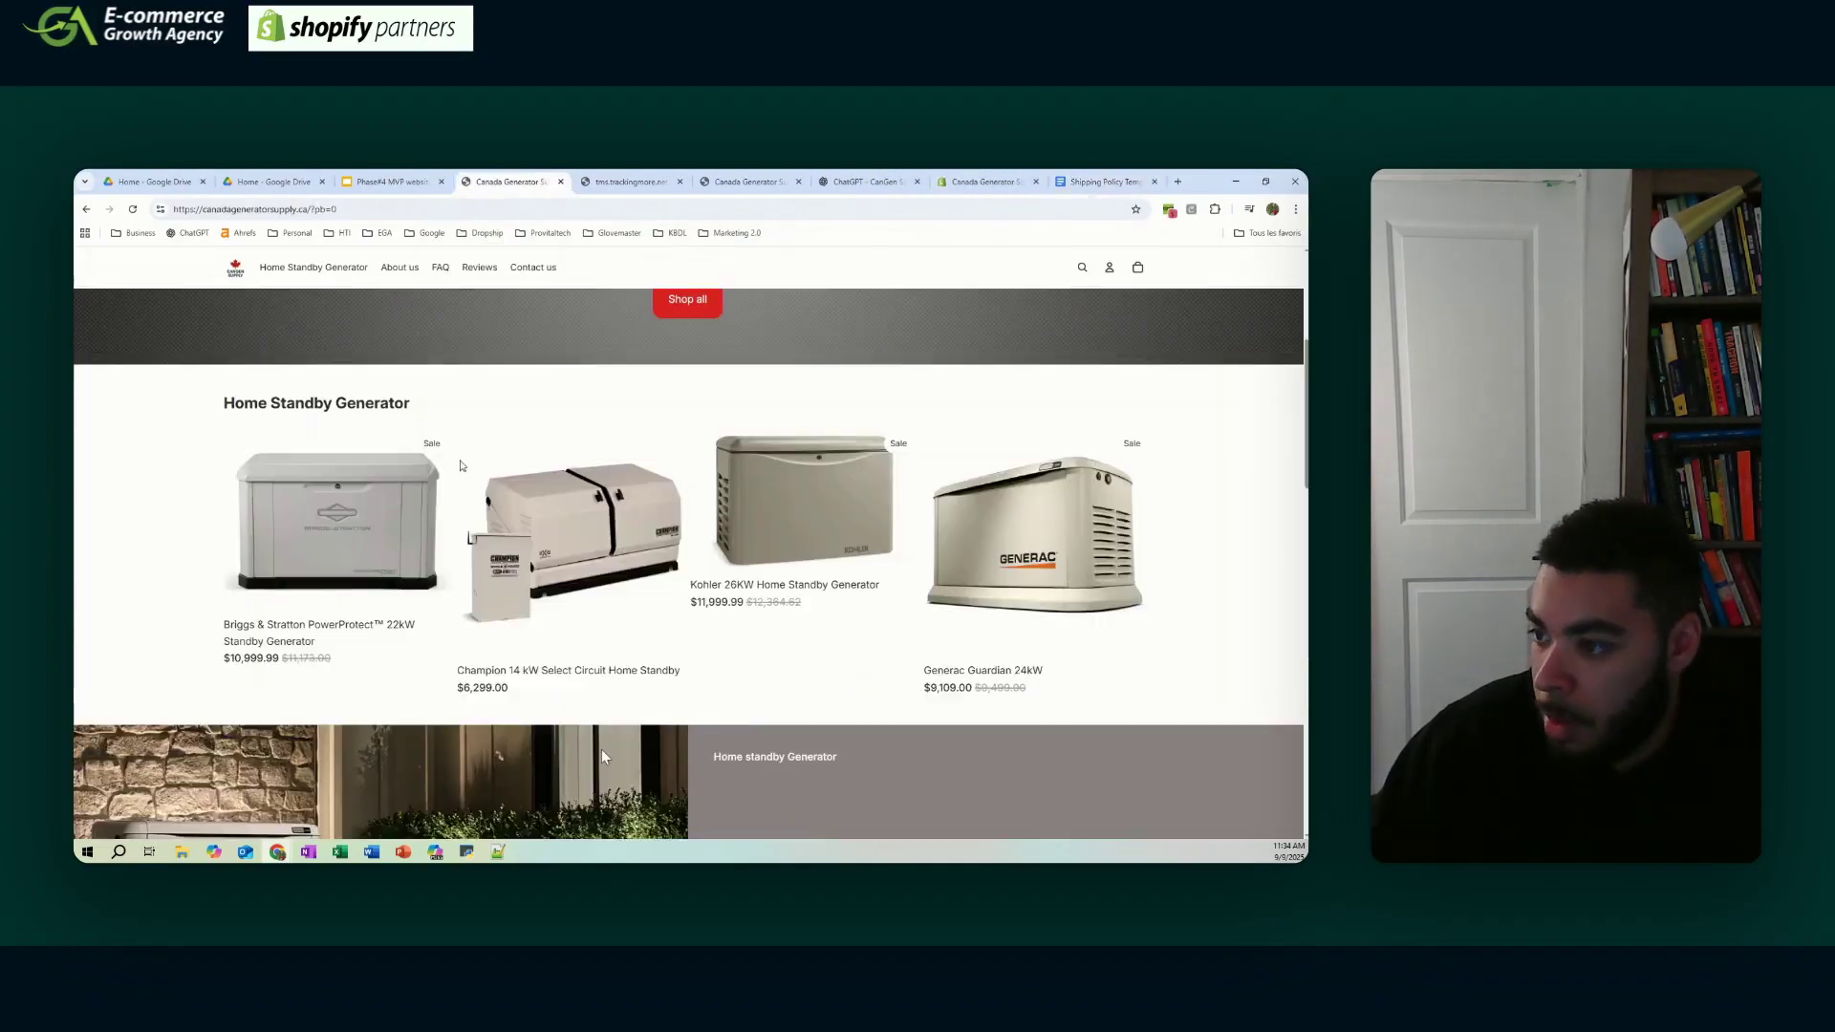
scroll(535, 574, down, 10)
scroll(475, 466, down, 6)
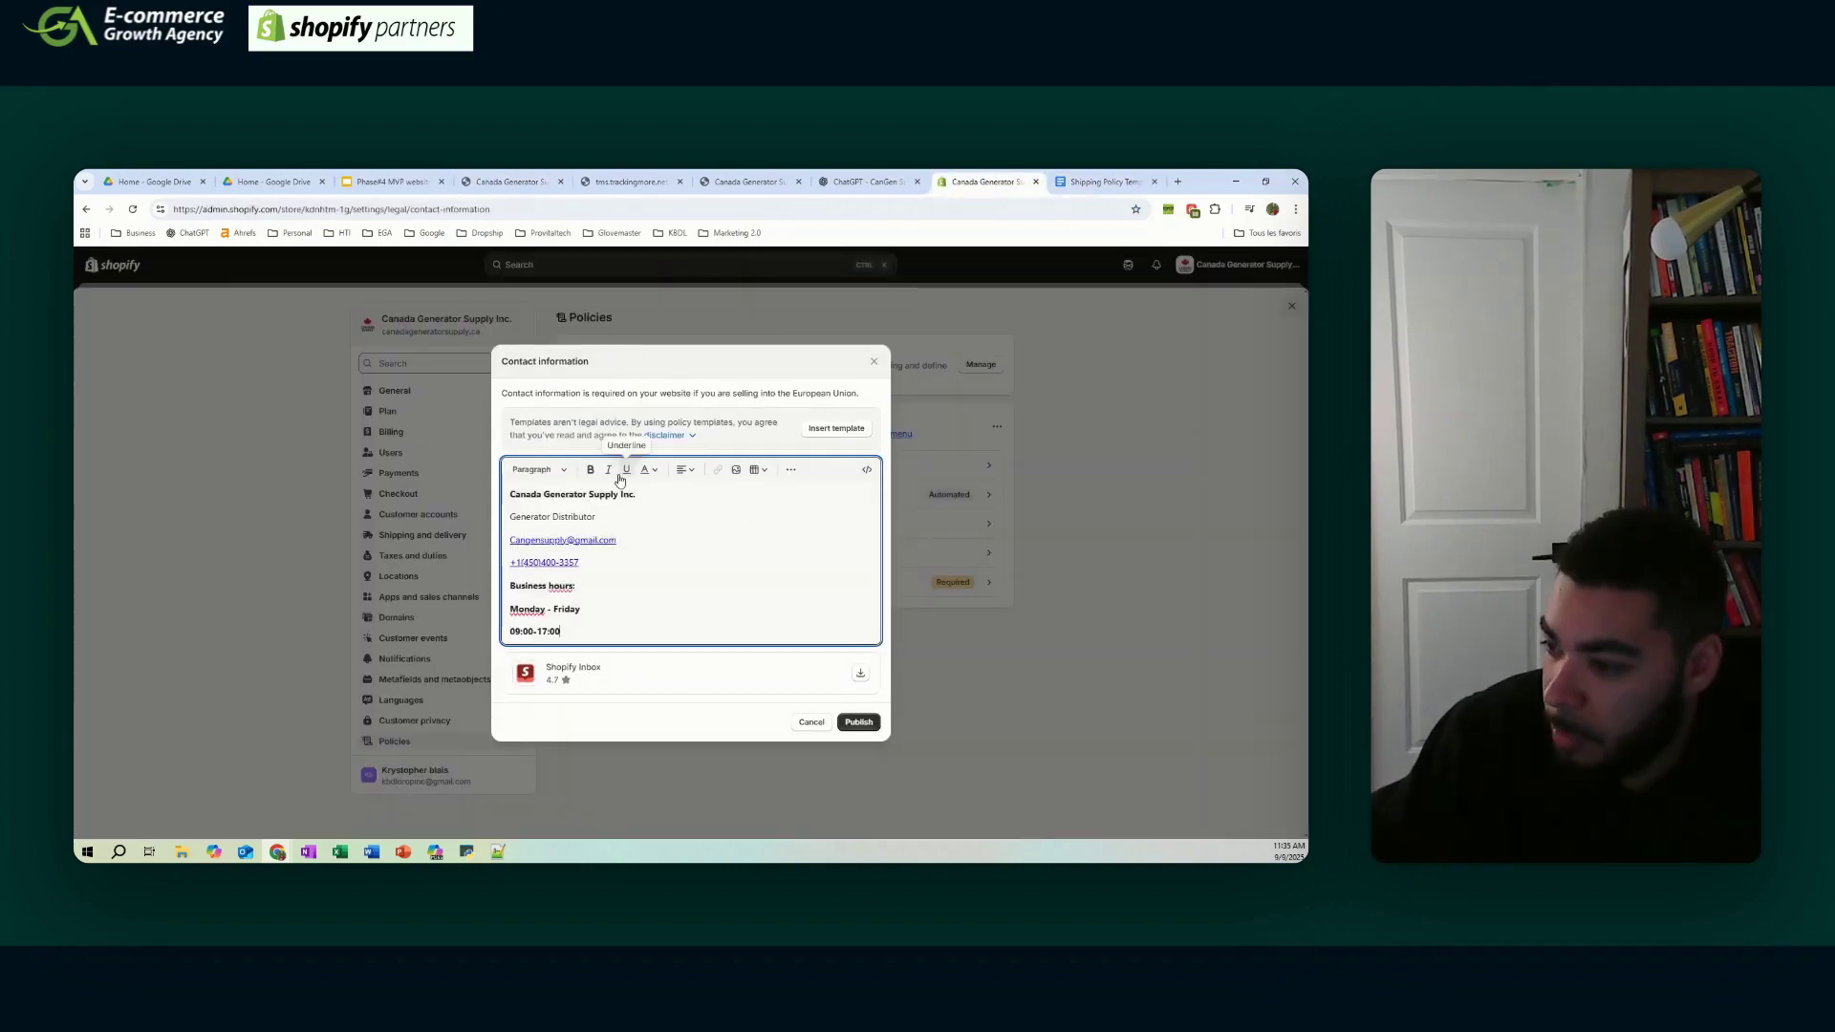
click(858, 722)
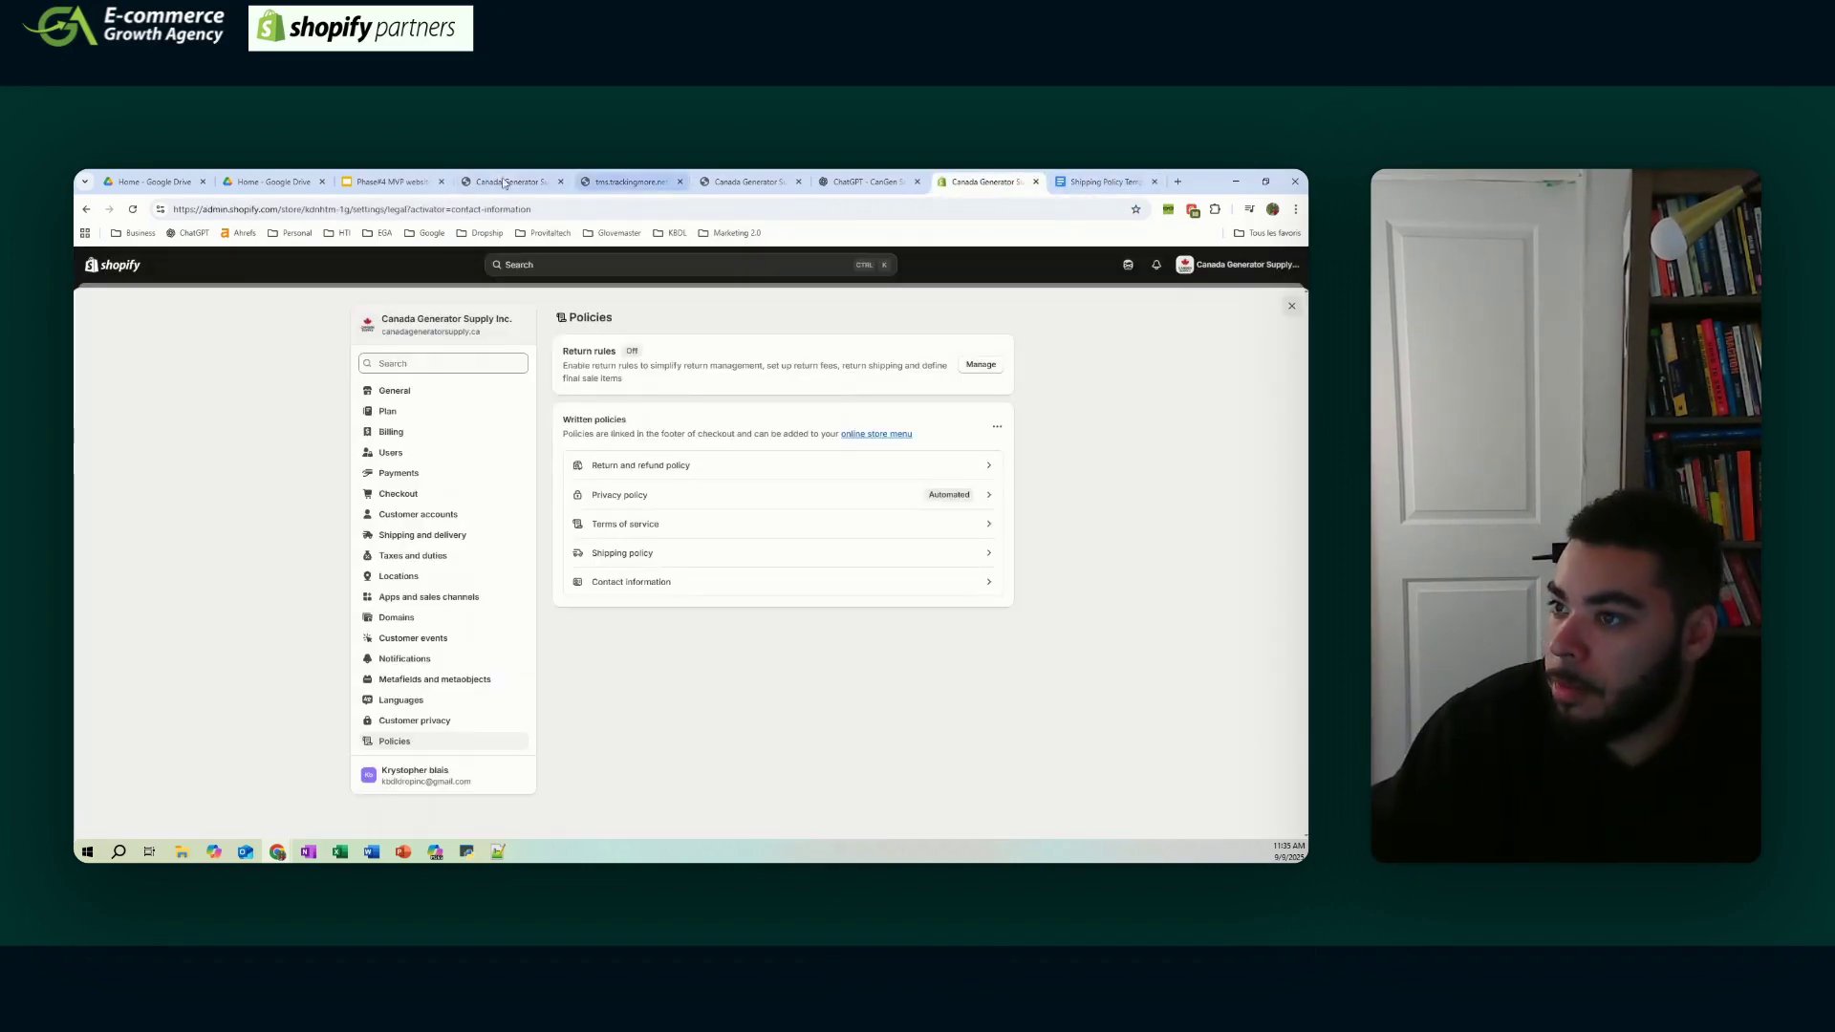
click(390, 182)
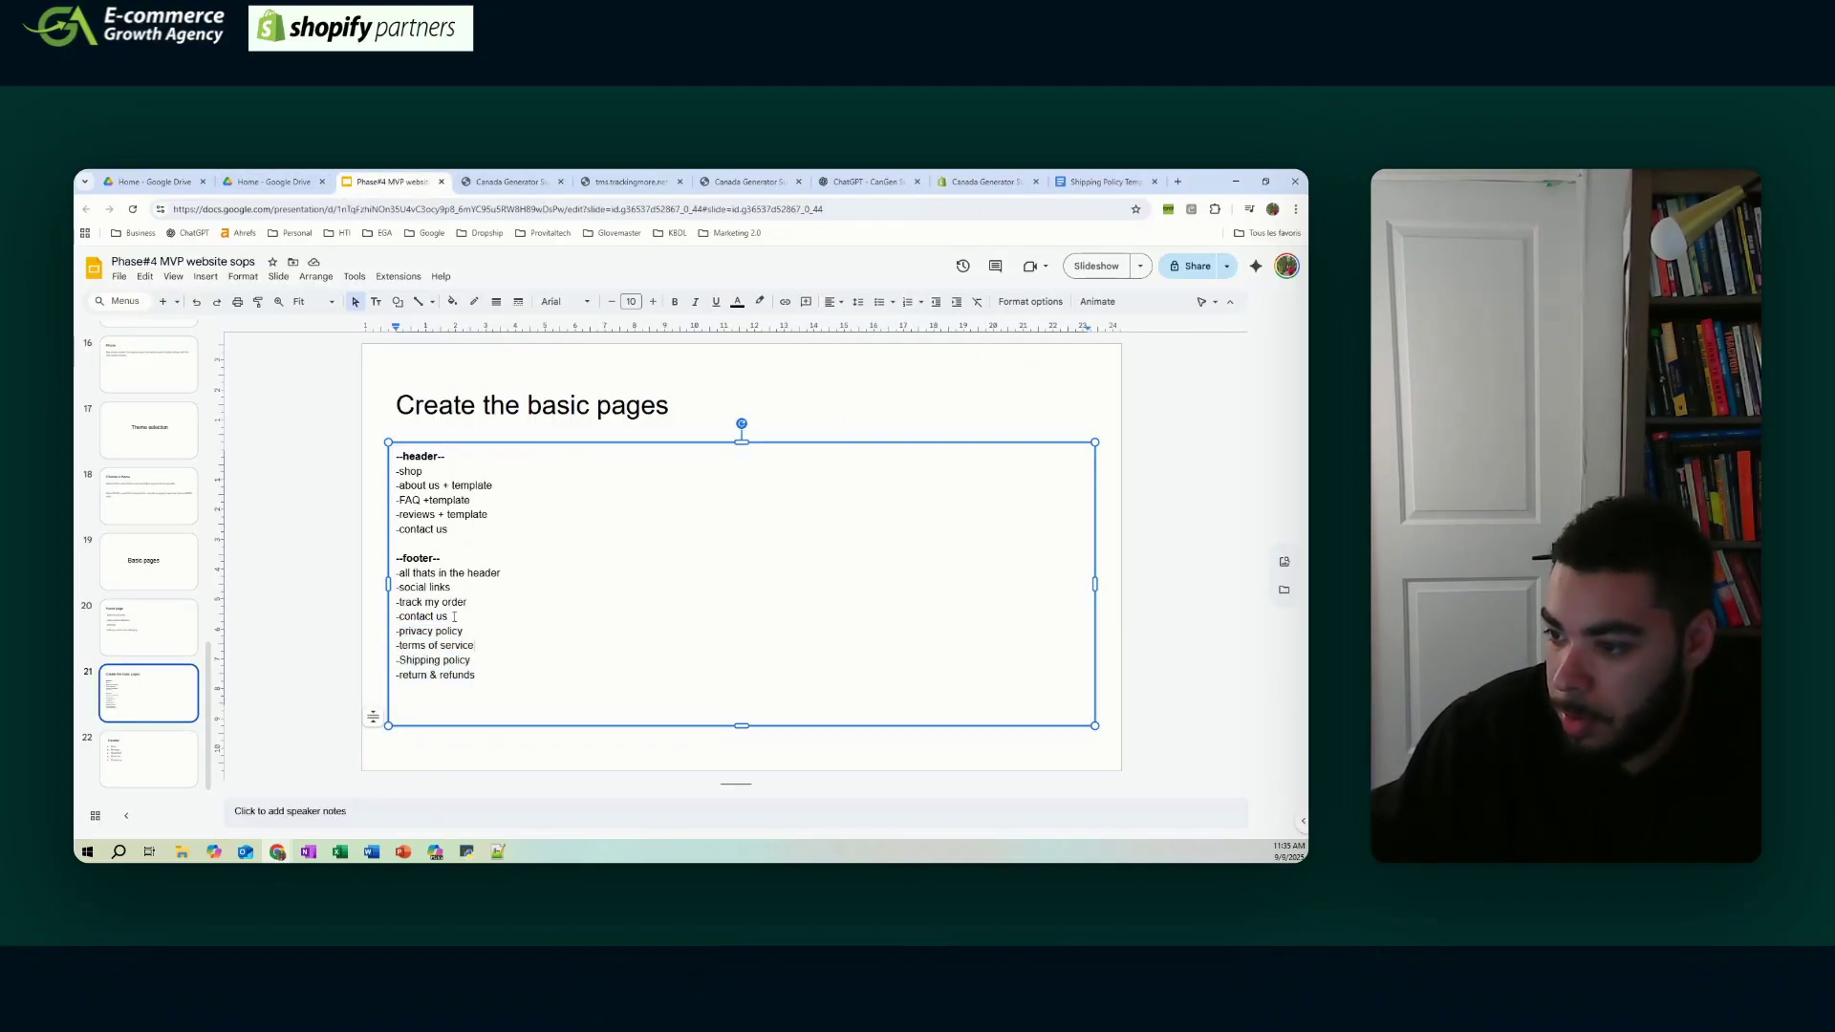
click(1080, 182)
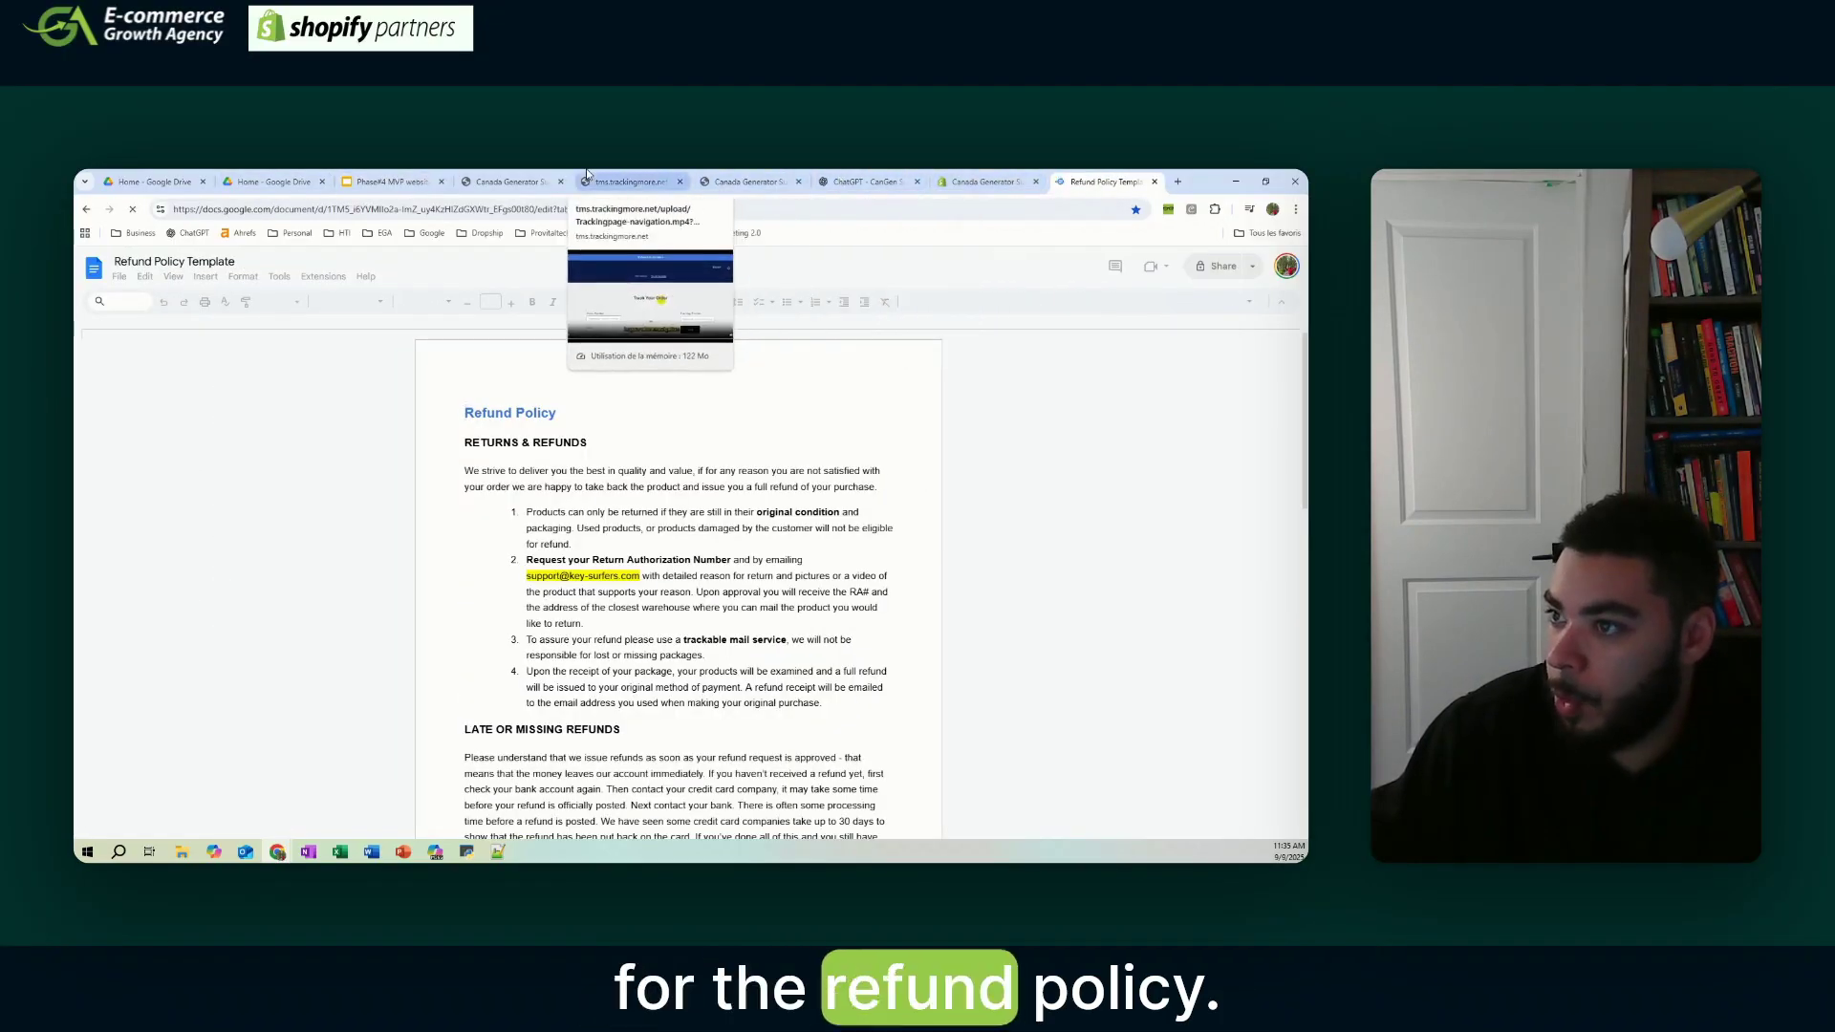
click(984, 182)
click(641, 465)
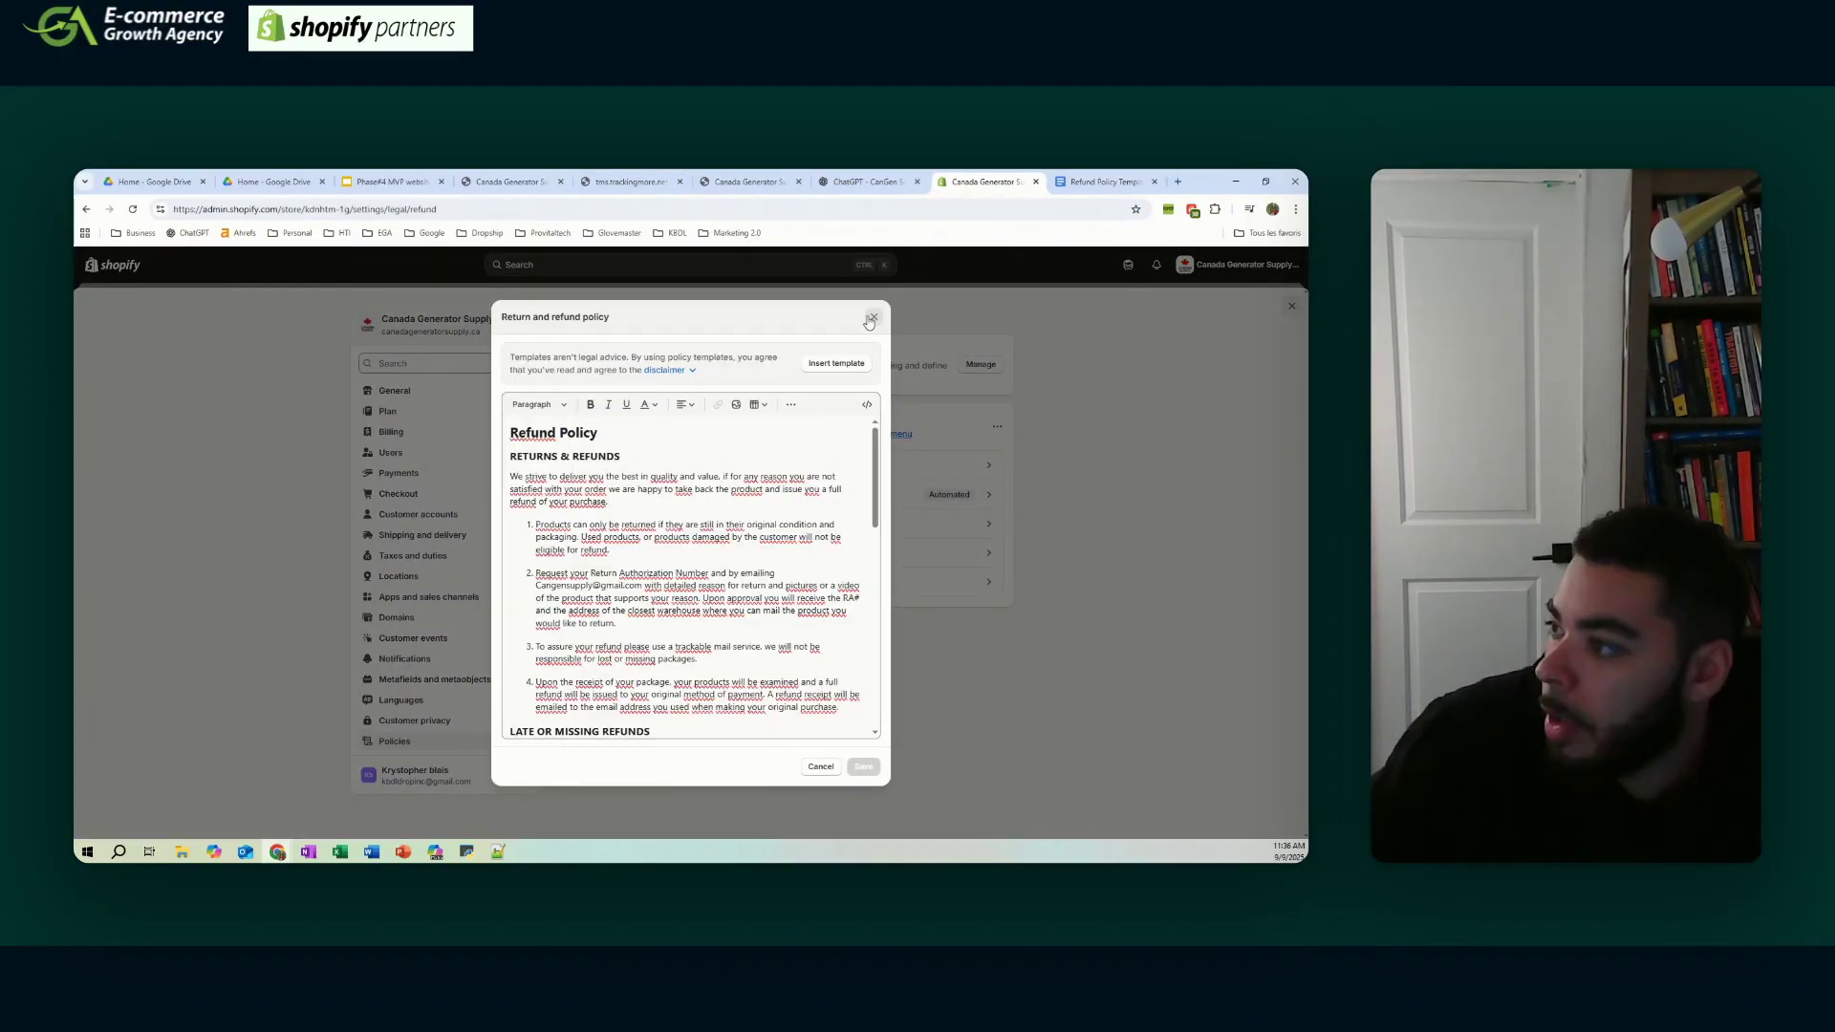
click(871, 318)
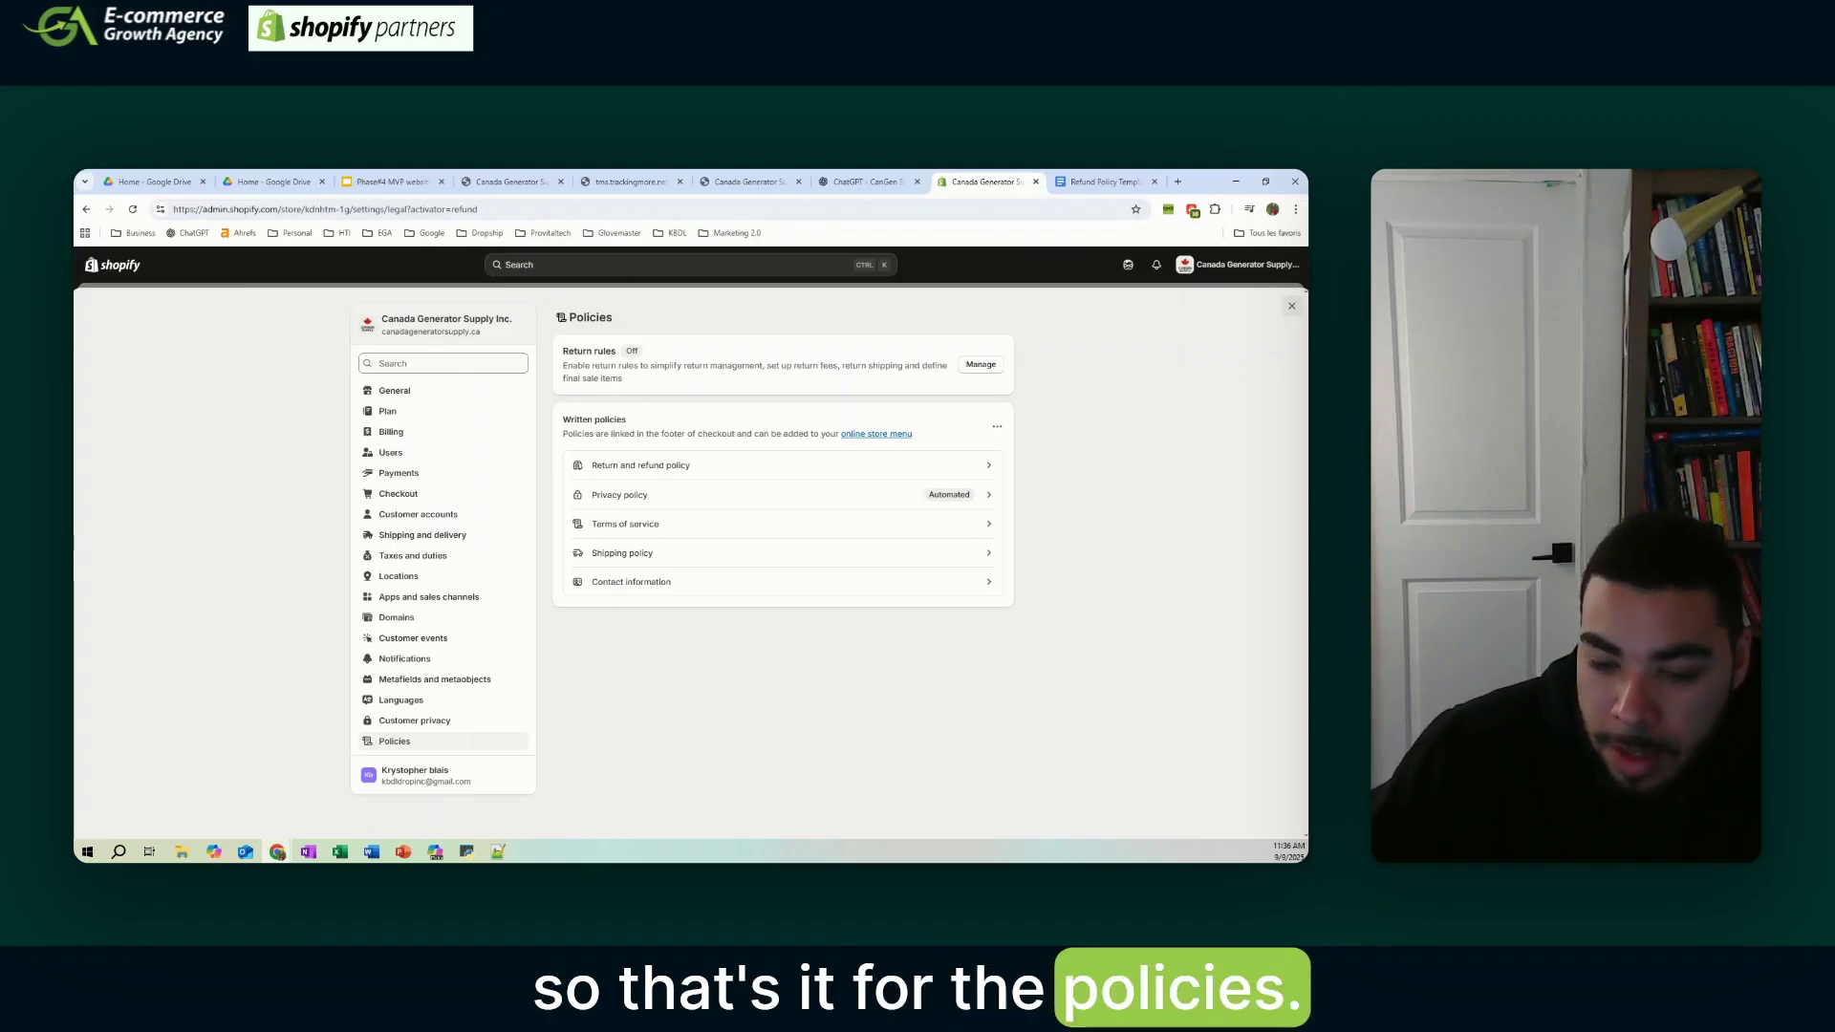
click(1292, 311)
- Open the Footer menu and discard a duplicate order-tracking item, since Track your order is already listed
click(116, 462)
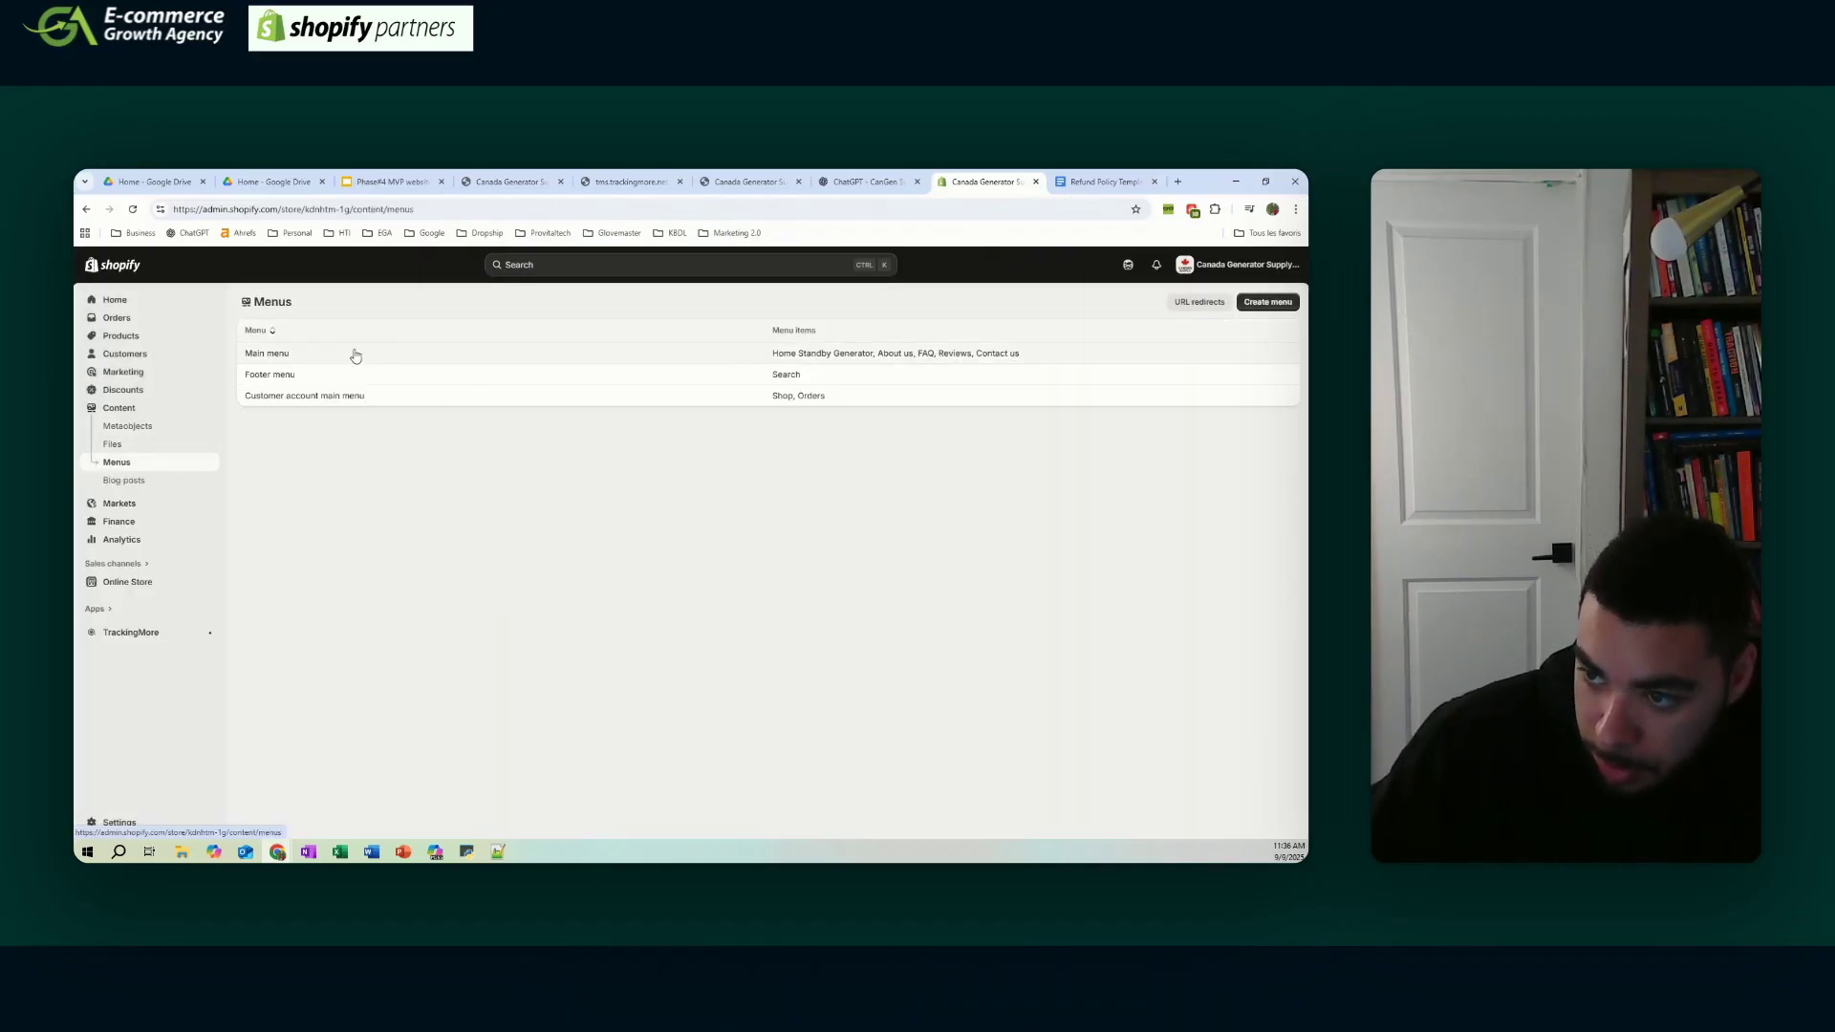
click(315, 375)
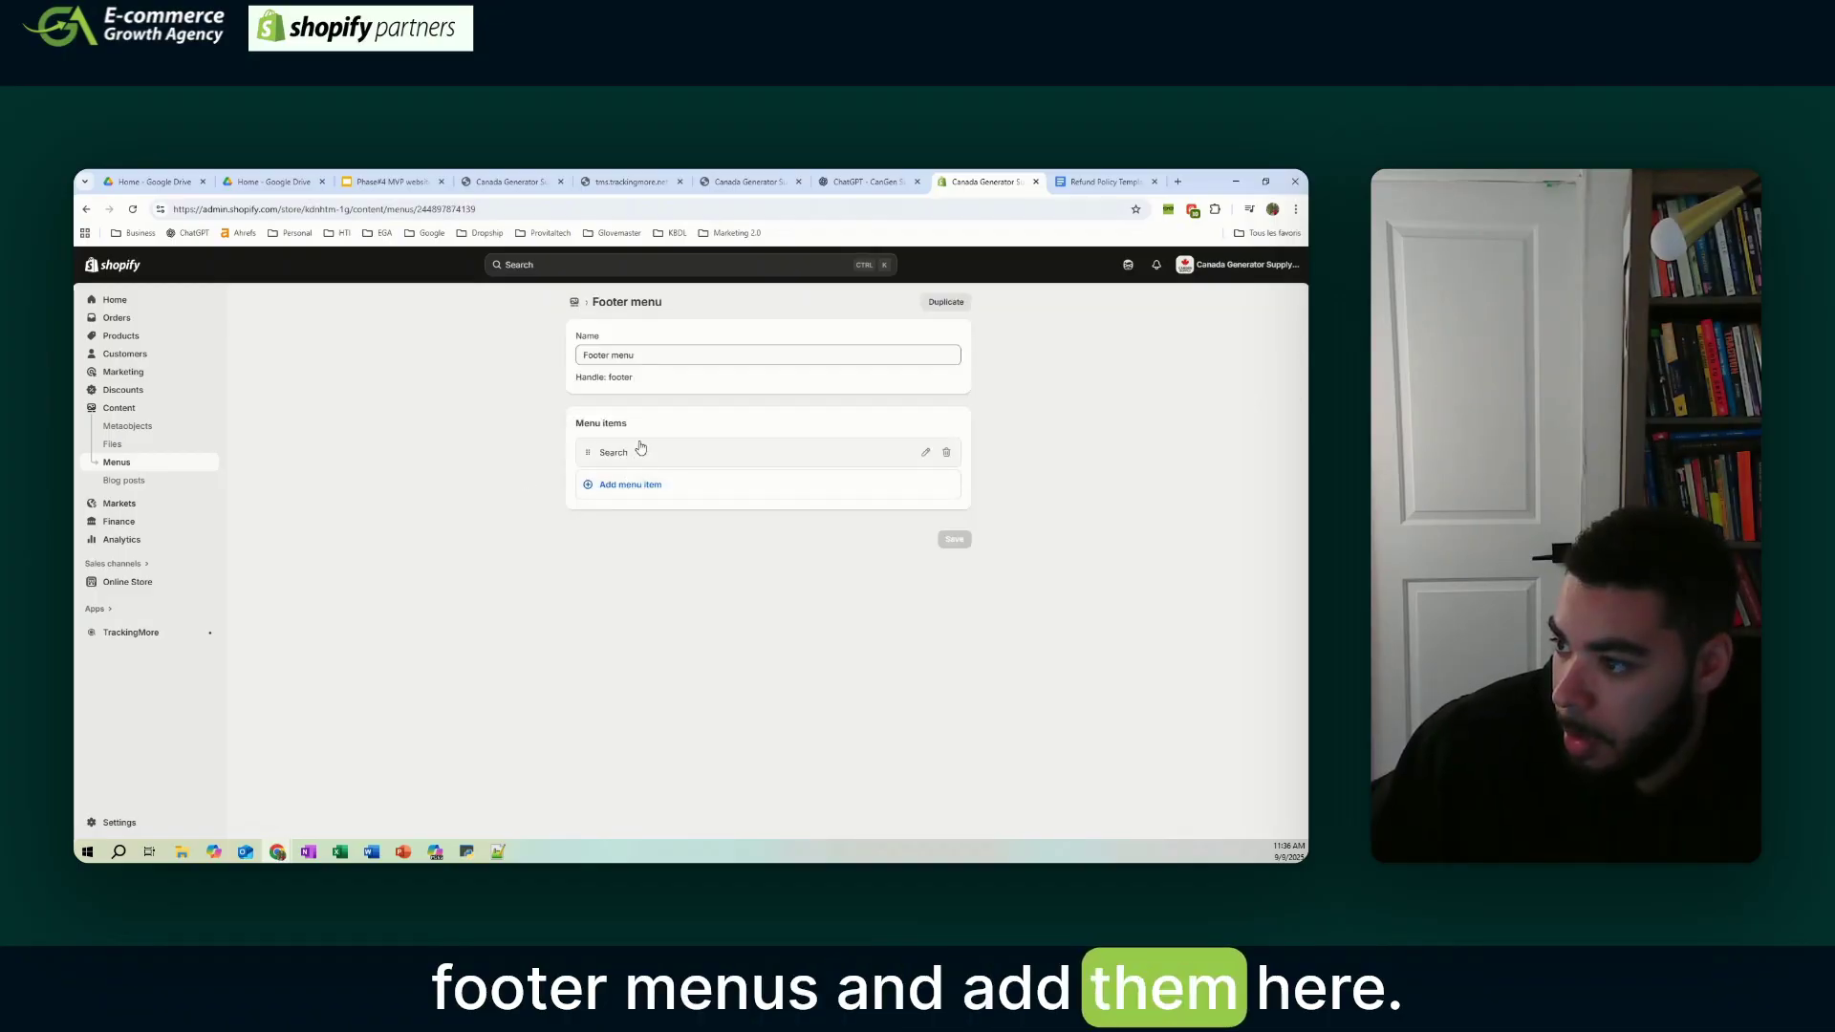
click(635, 485)
text(T)
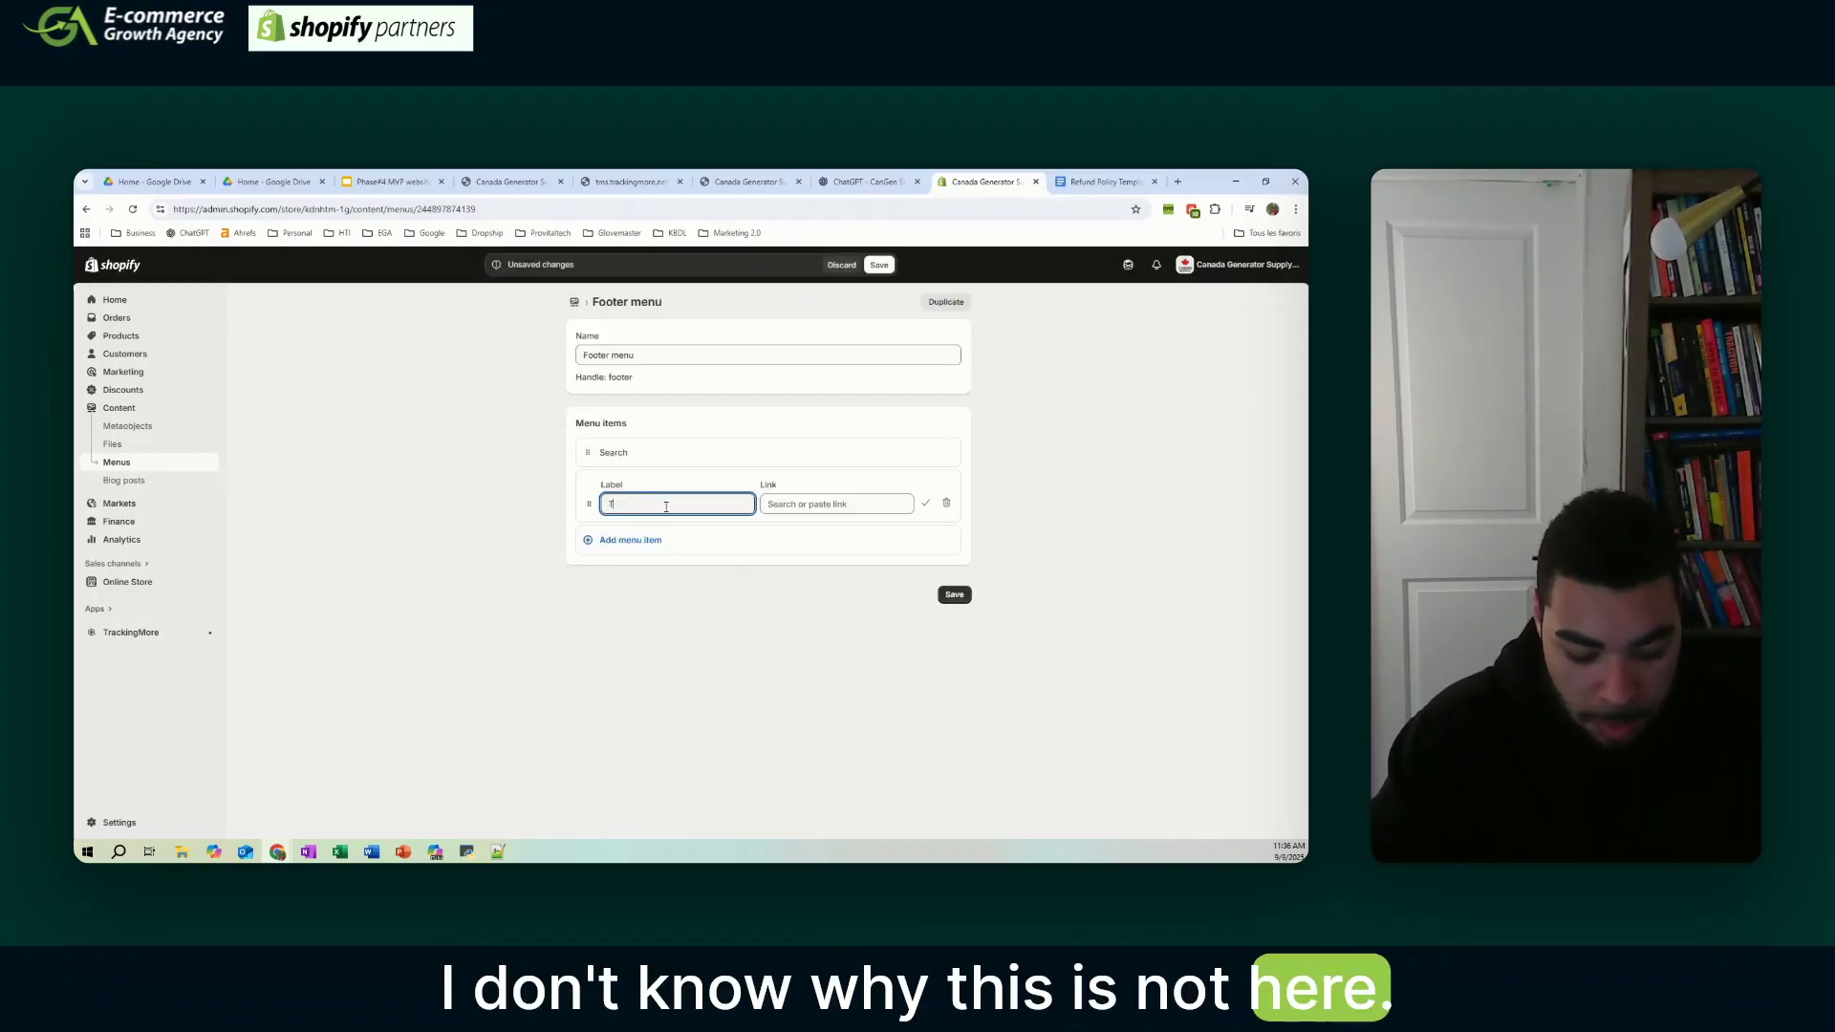
text(rack my d)
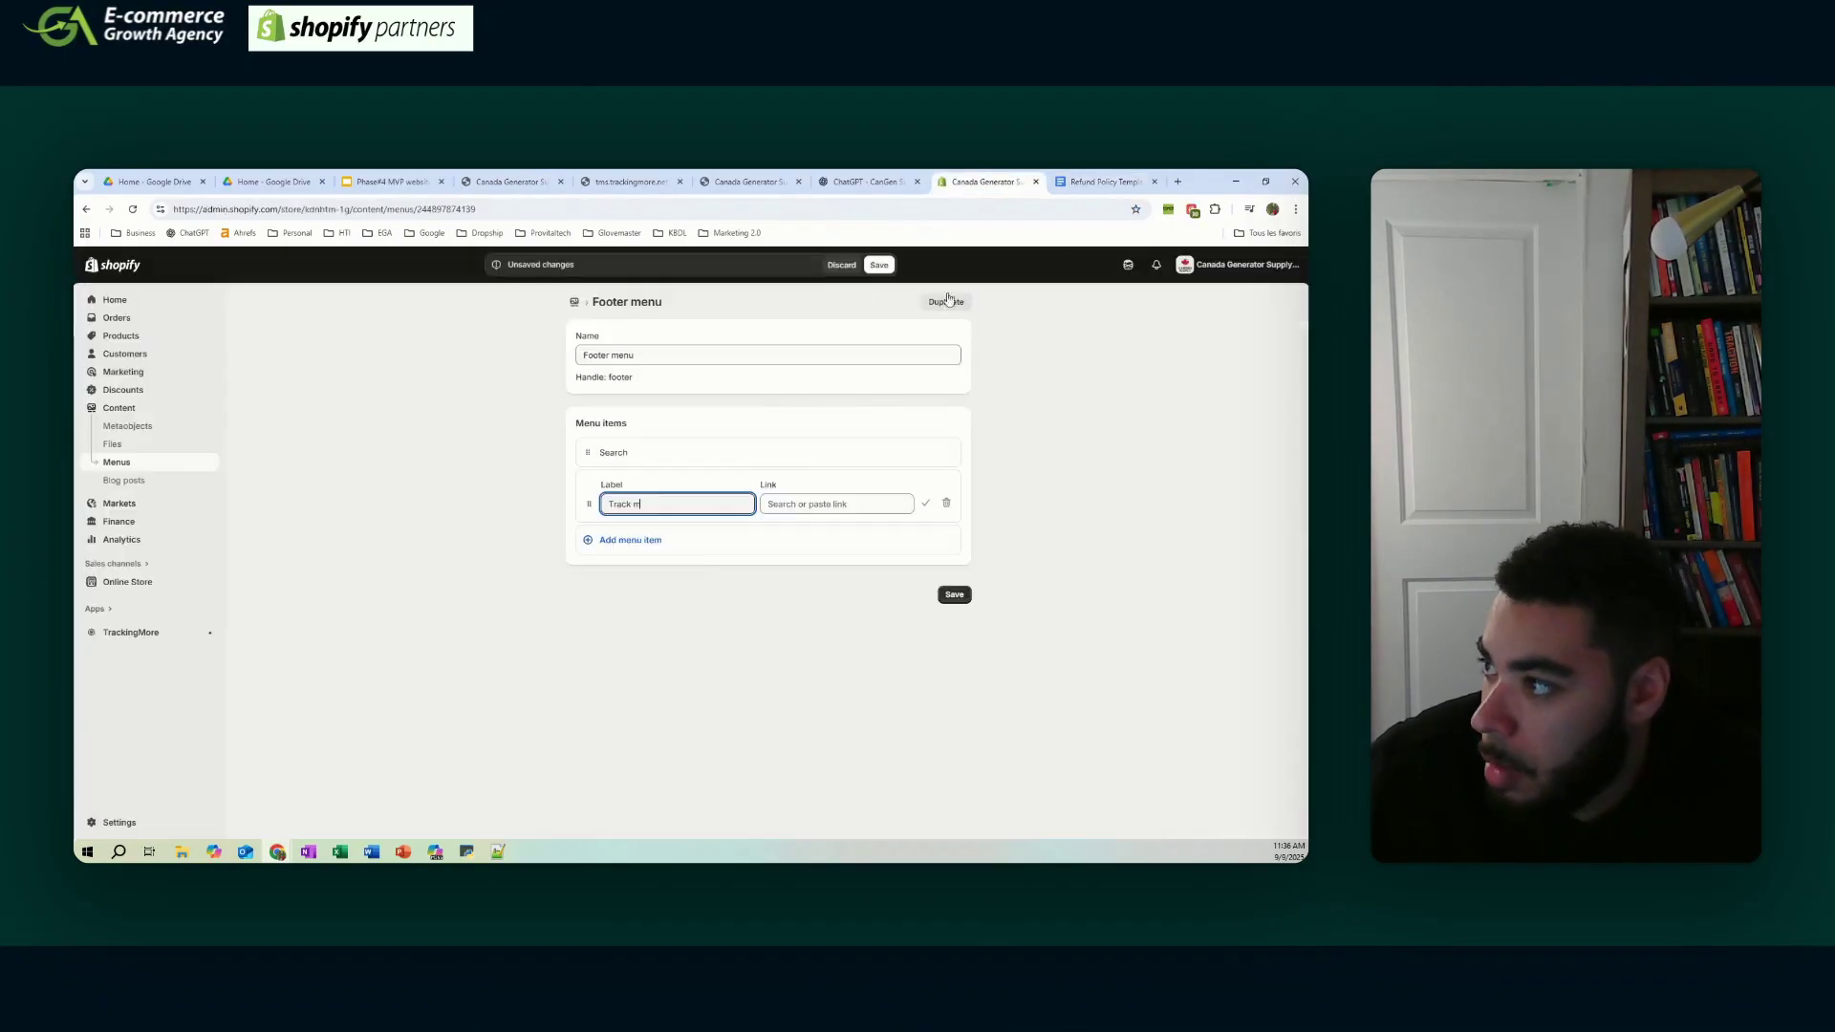
click(841, 265)
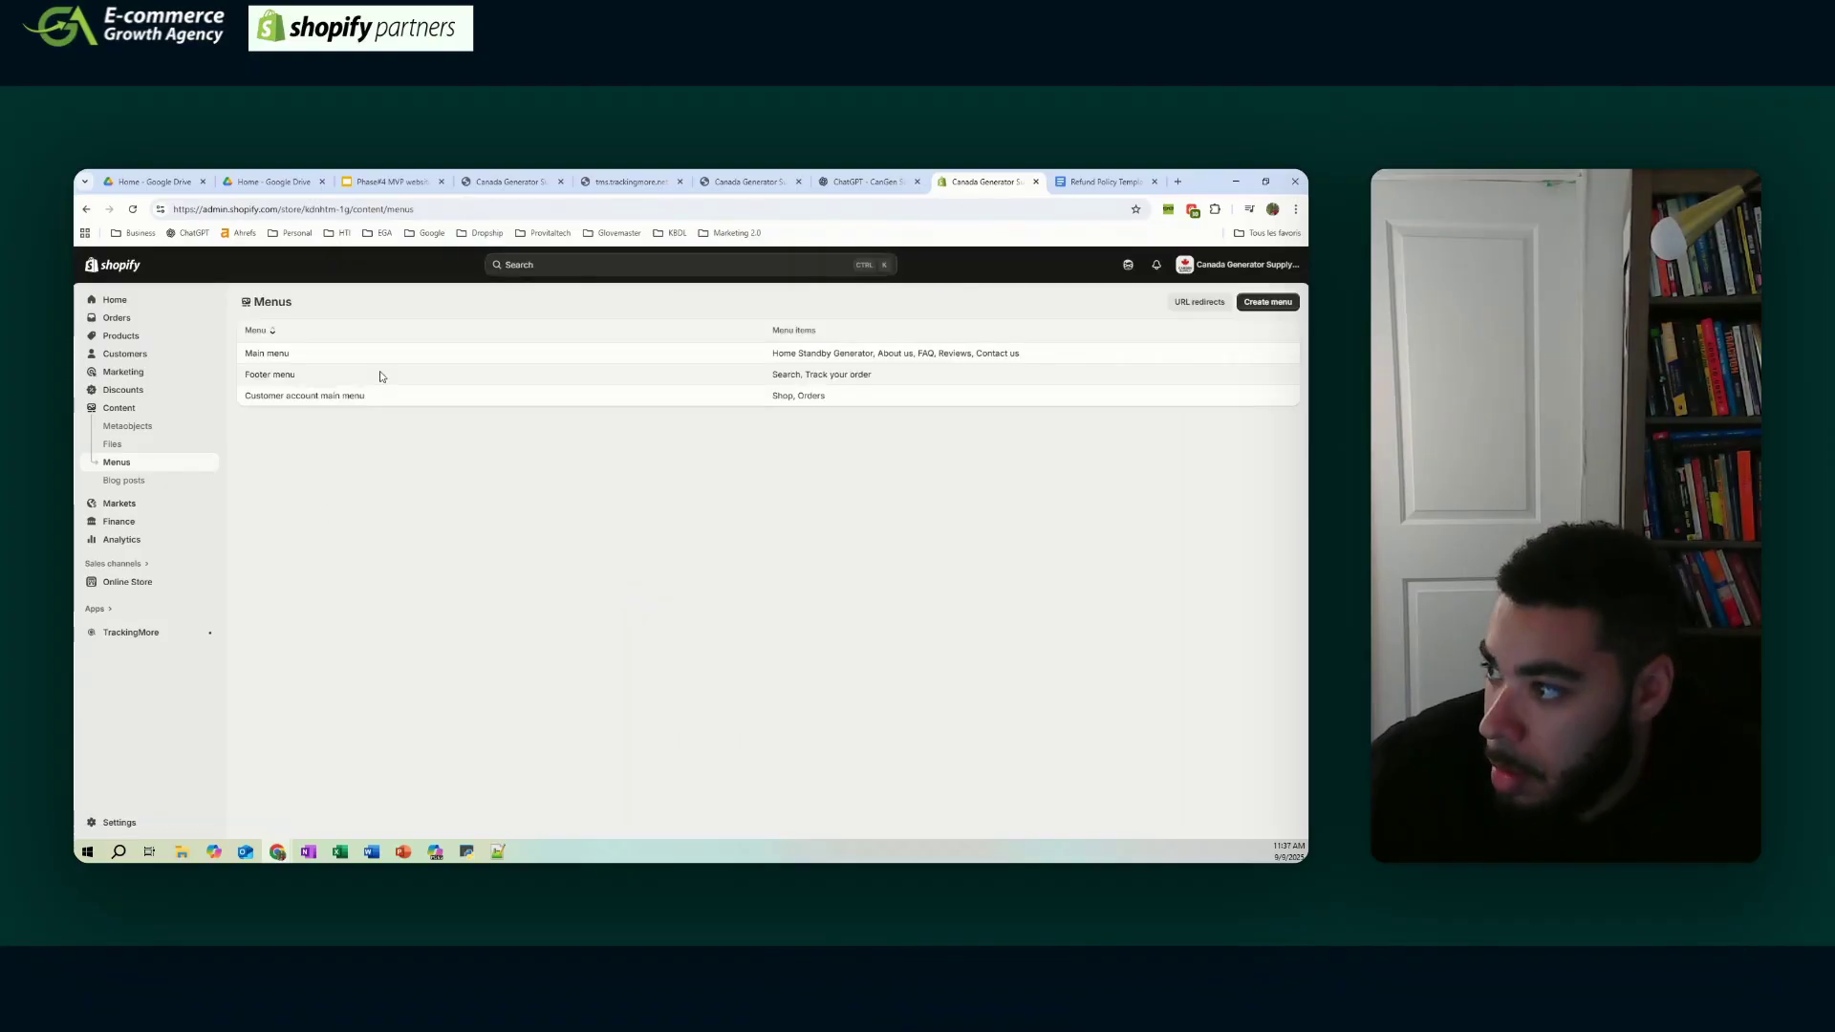
click(381, 371)
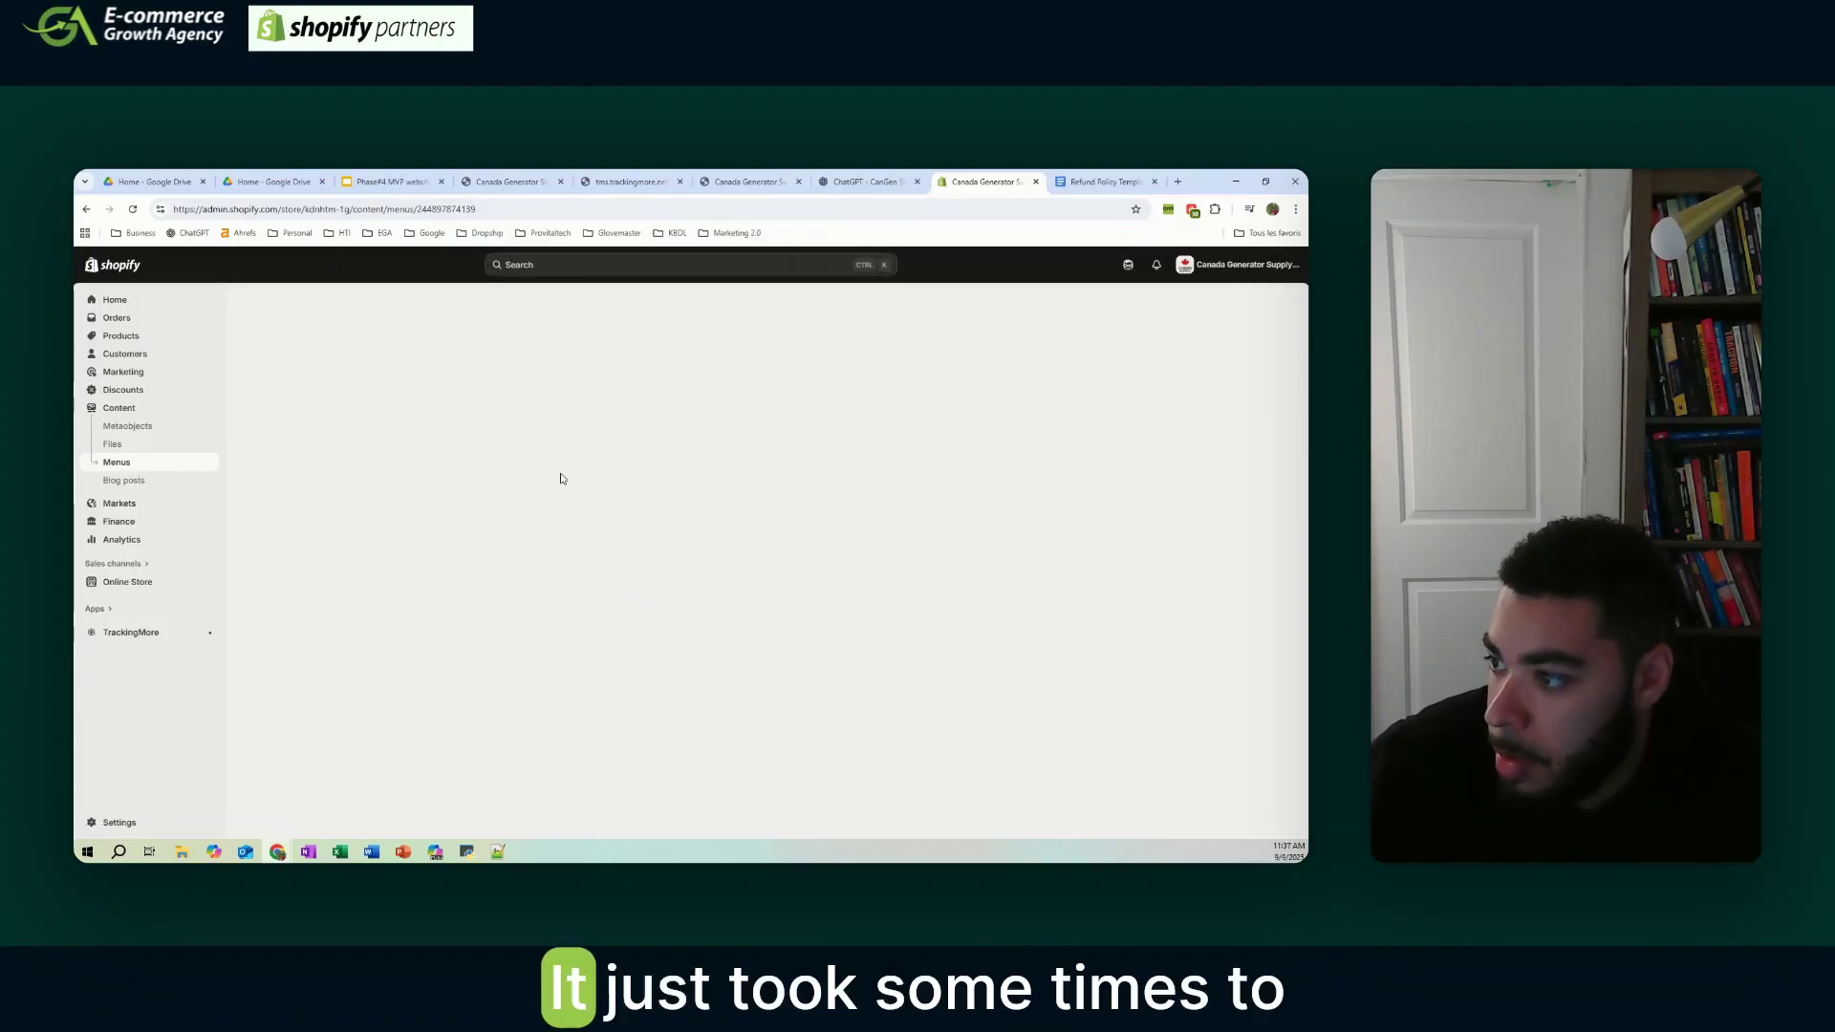
- Add a footer item linked to the Privacy Policy
click(733, 525)
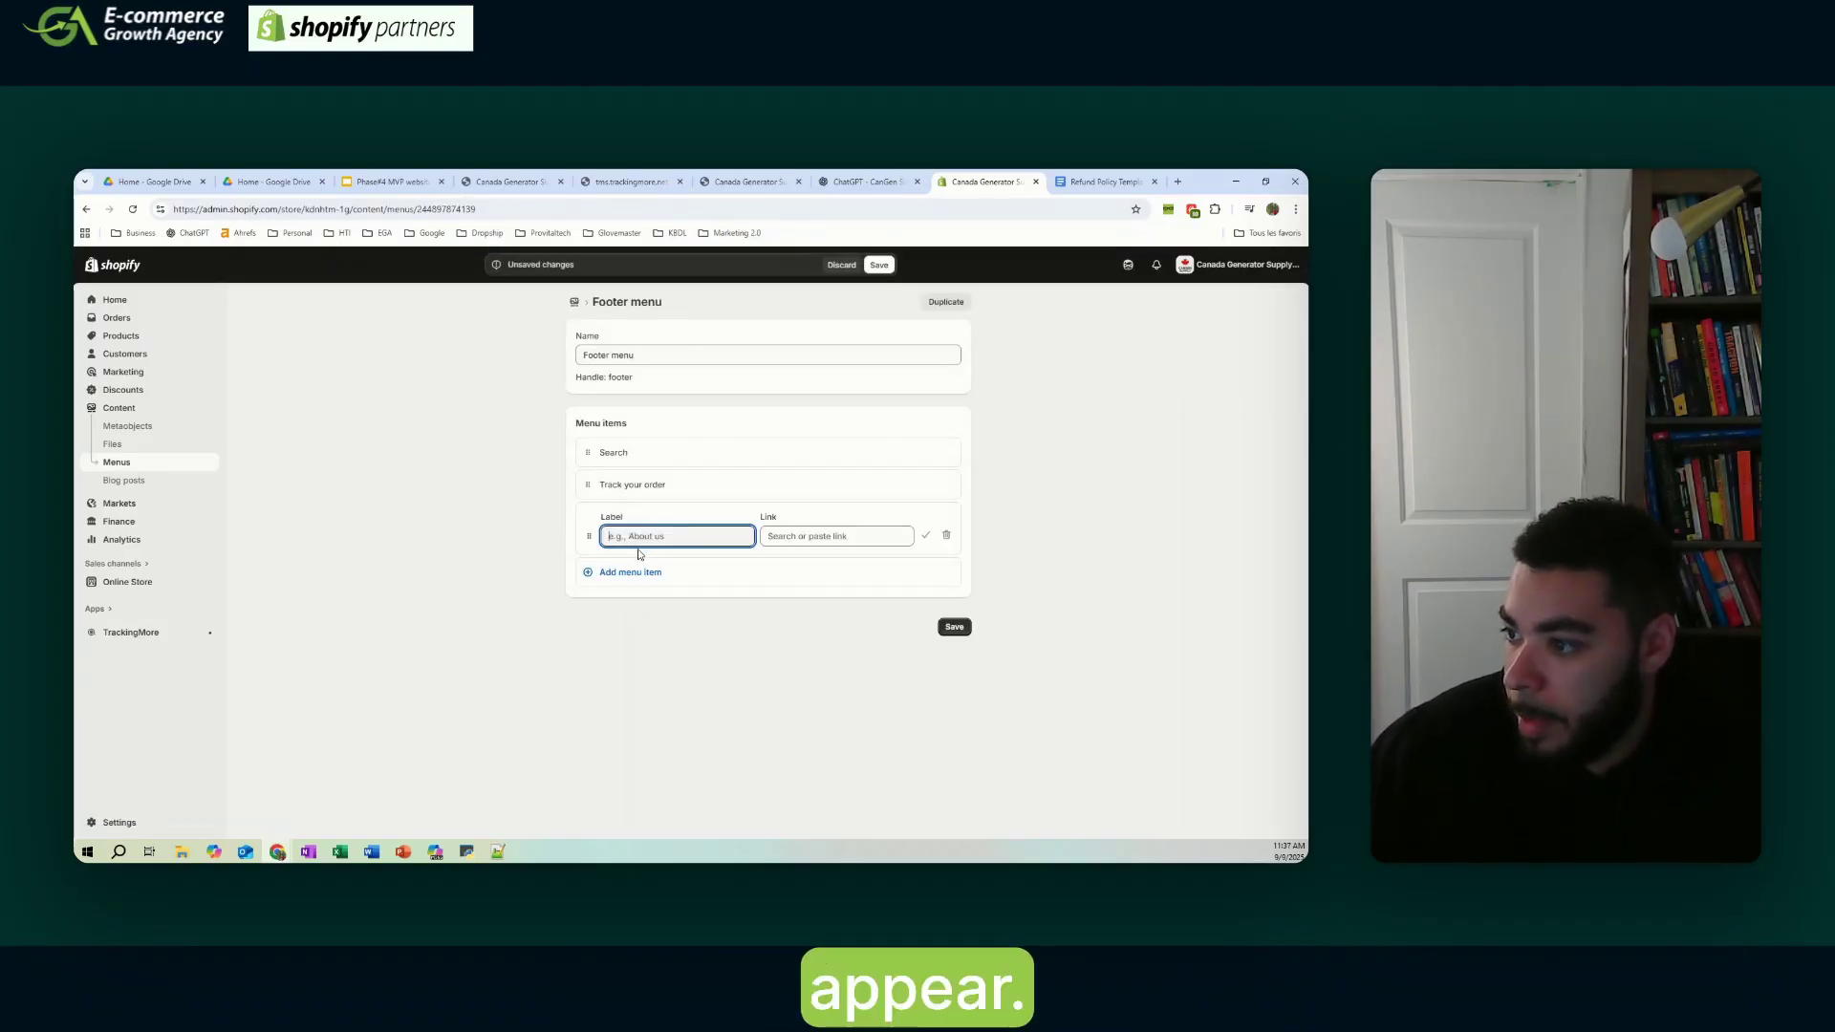
click(392, 182)
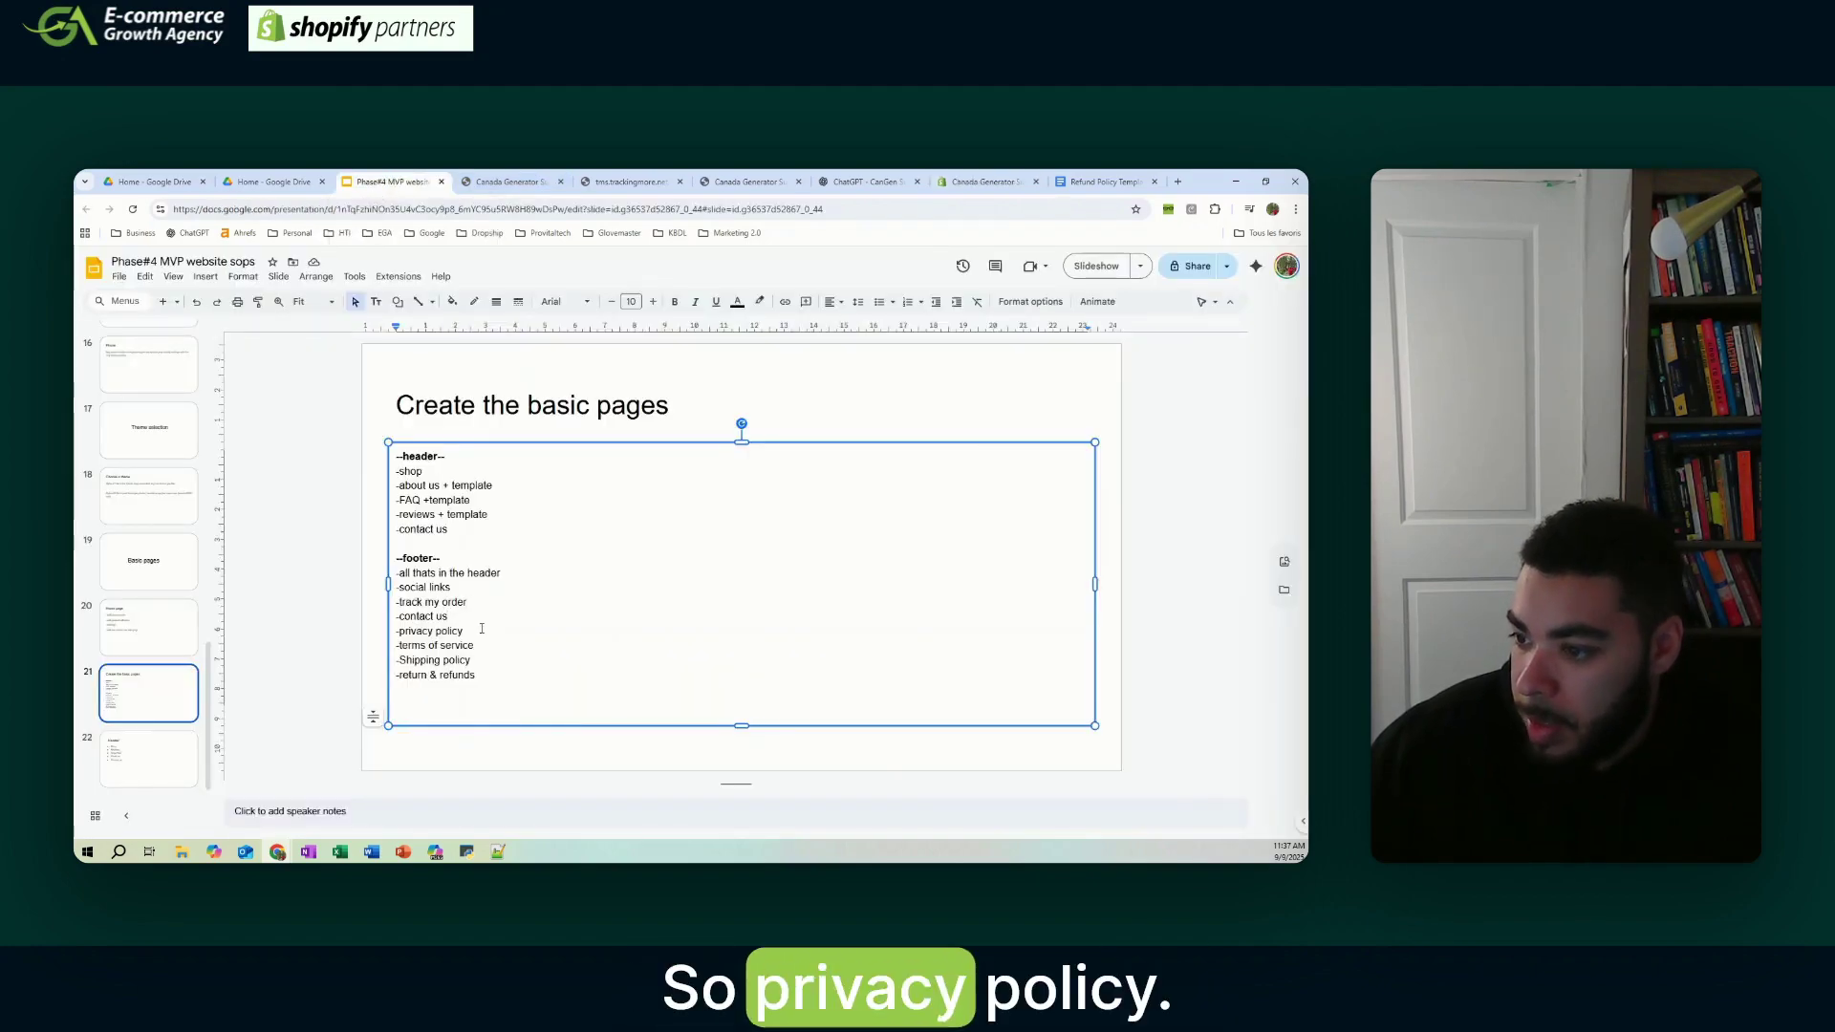
click(984, 181)
click(878, 531)
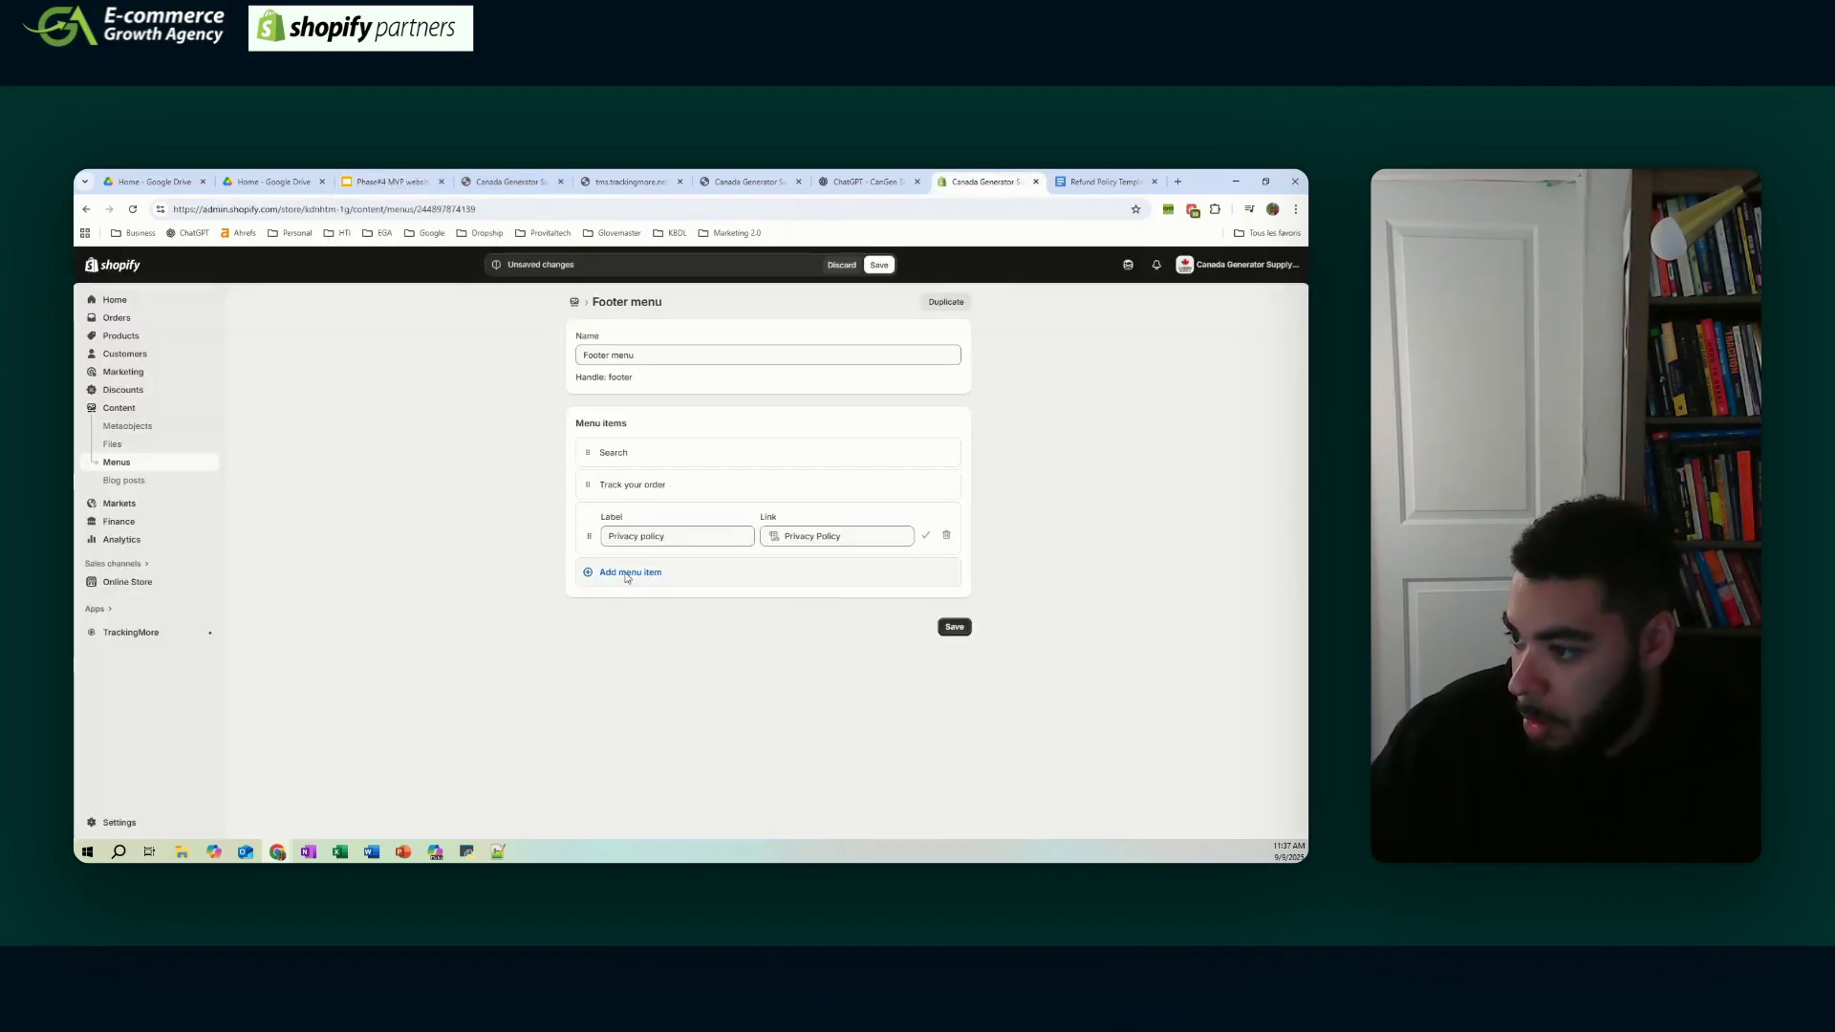
click(392, 182)
- Add a Terms of services footer item linked to the Terms of Service policy
click(1104, 182)
click(986, 182)
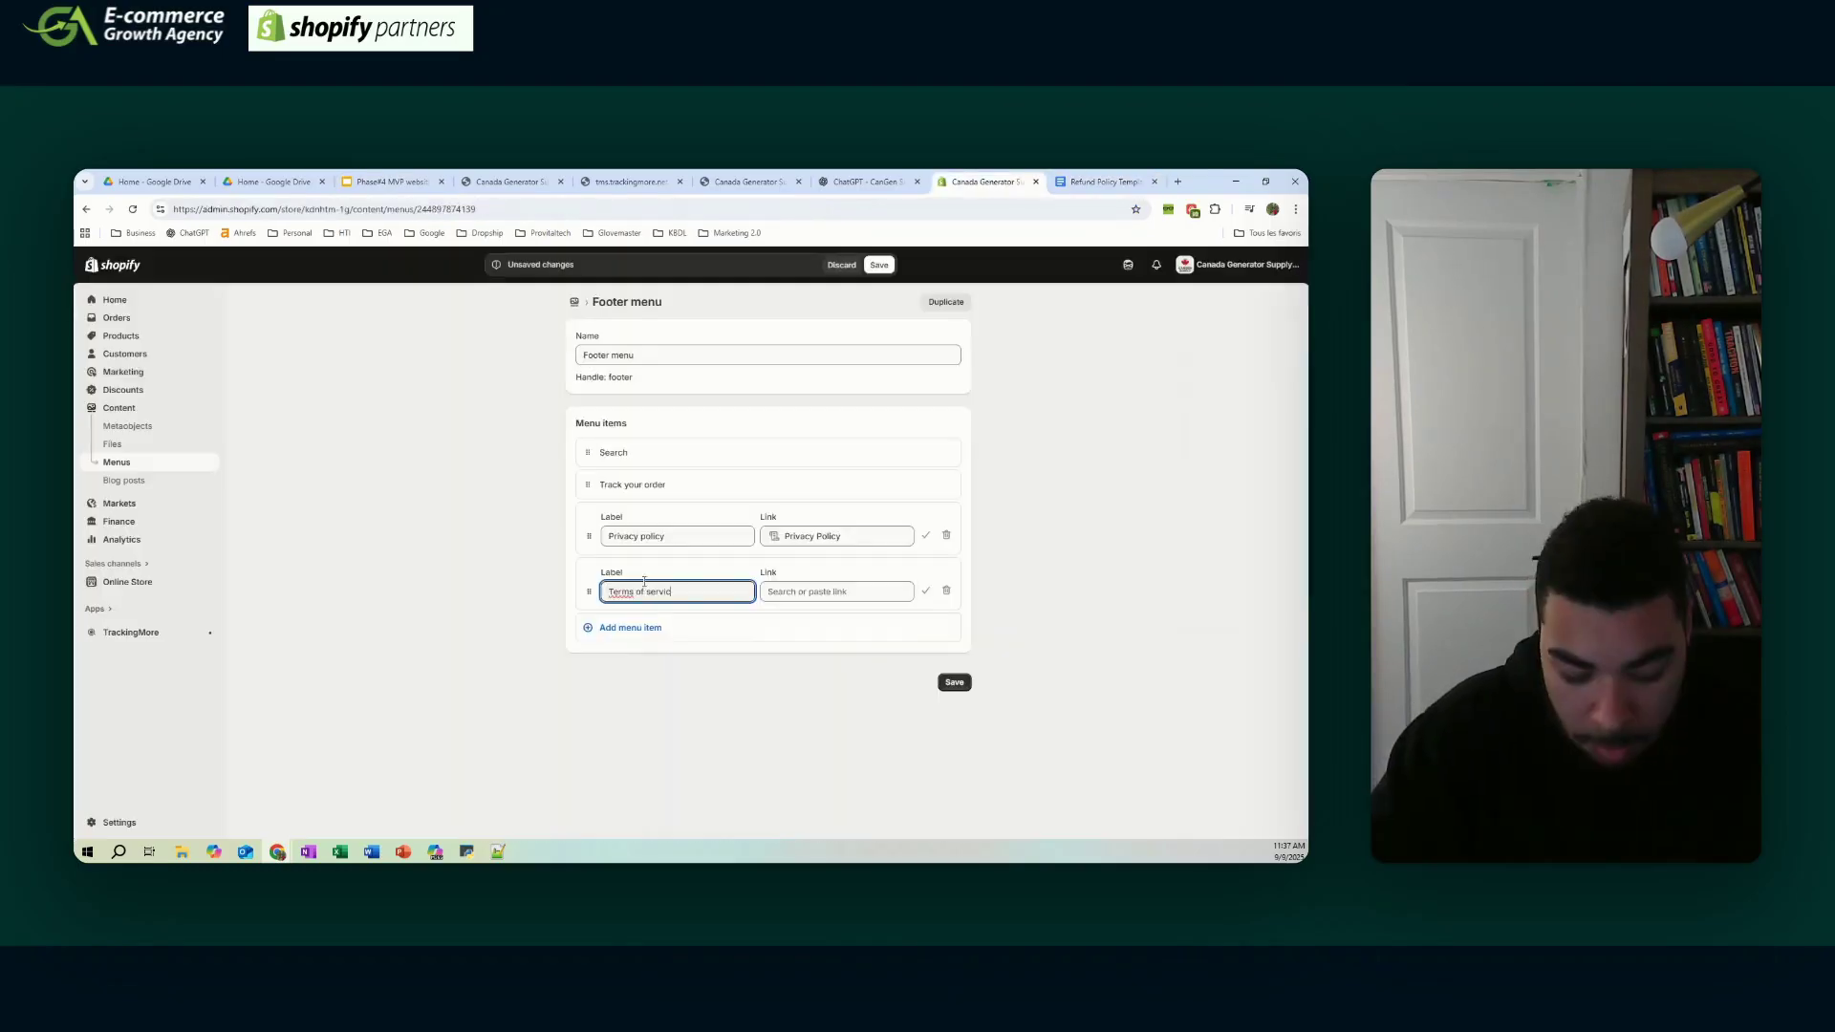
click(828, 592)
click(808, 508)
click(815, 557)
- Add a 'Shipping policy' footer item linked to the Shipping Policy
click(642, 628)
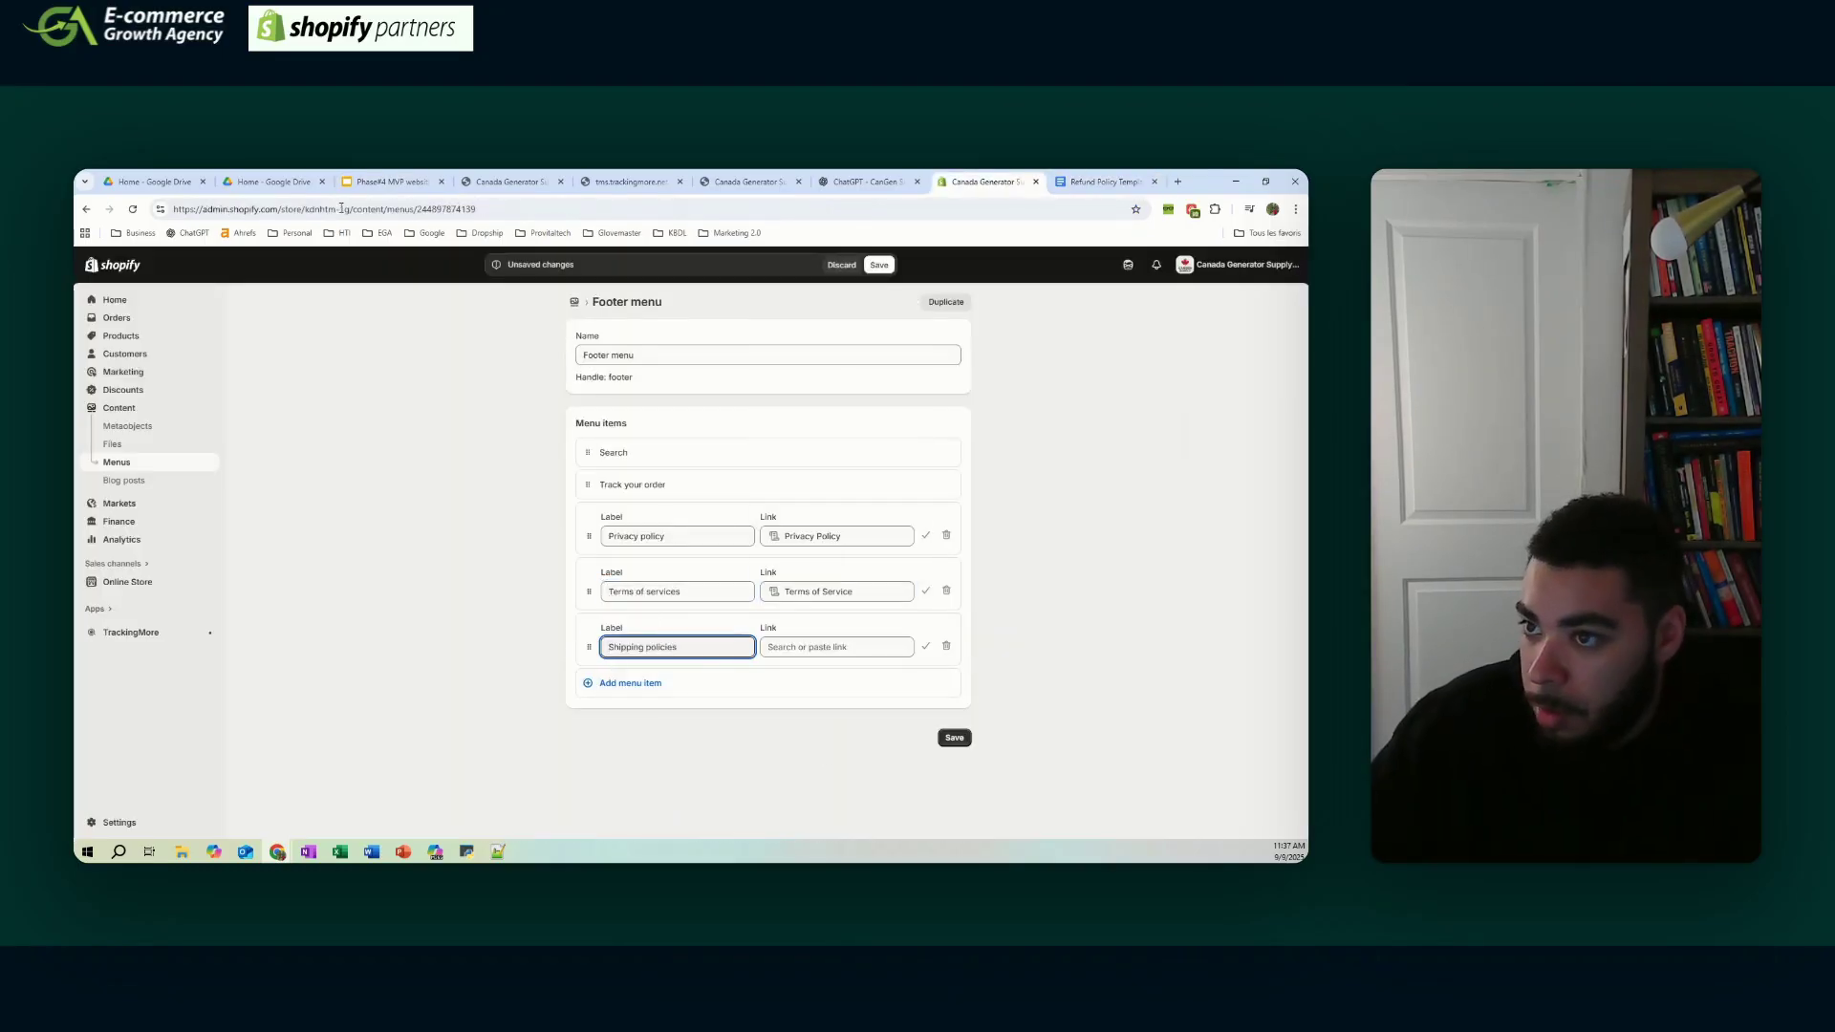
text(Shipping polic)
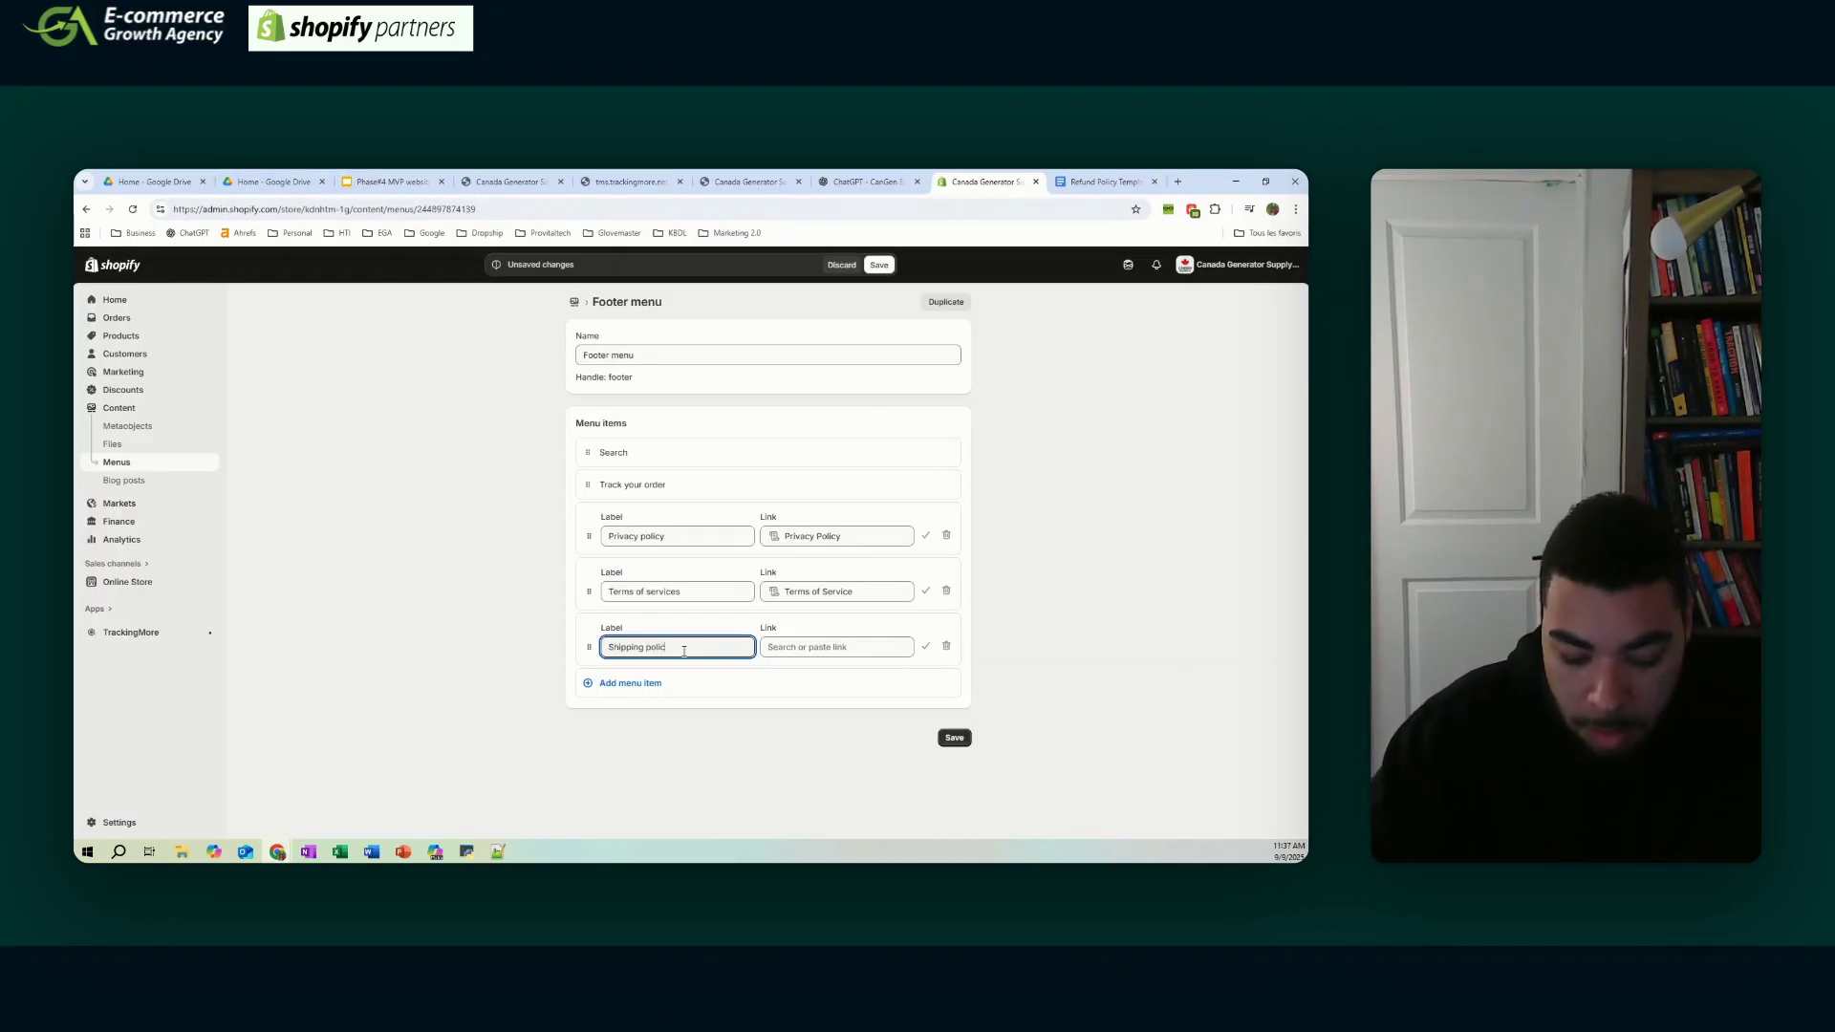
text(y)
click(836, 647)
click(845, 783)
click(630, 682)
- Add a 'Return & refund policy' item linked to the Refund Policy and save the footer menu
click(391, 182)
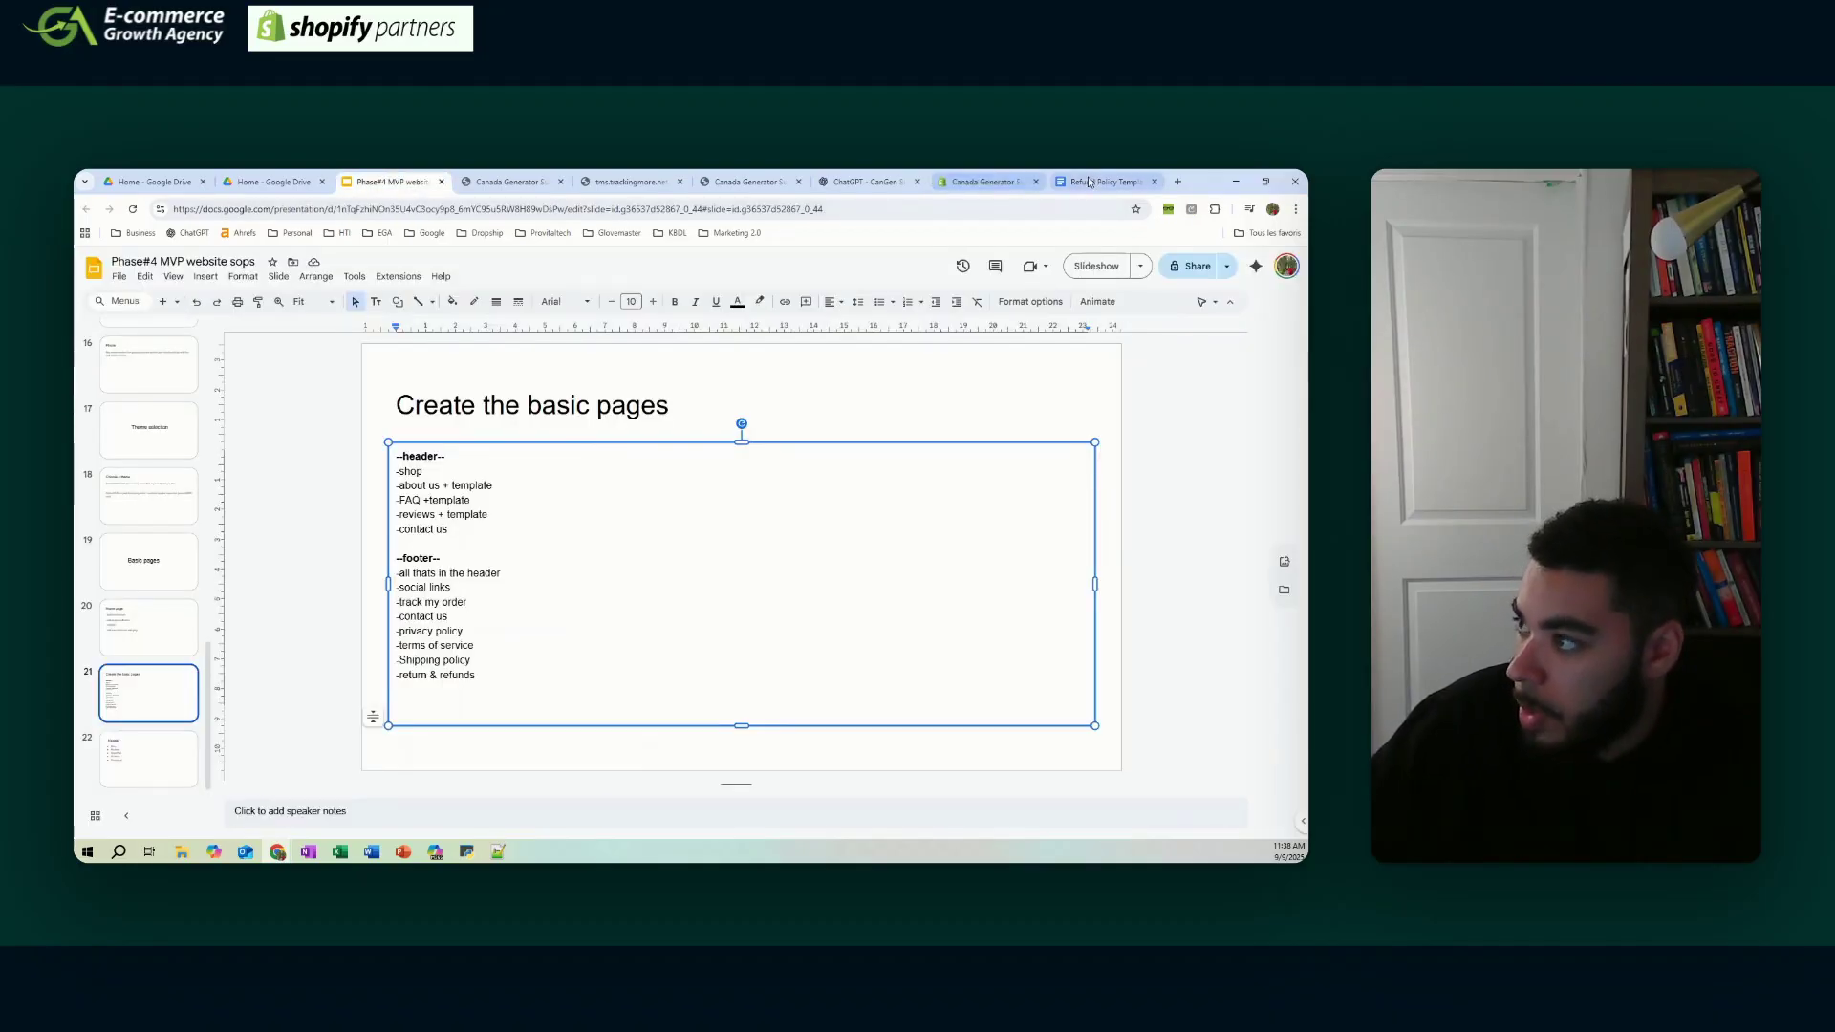
click(1003, 182)
text(Return & refund policy)
click(819, 703)
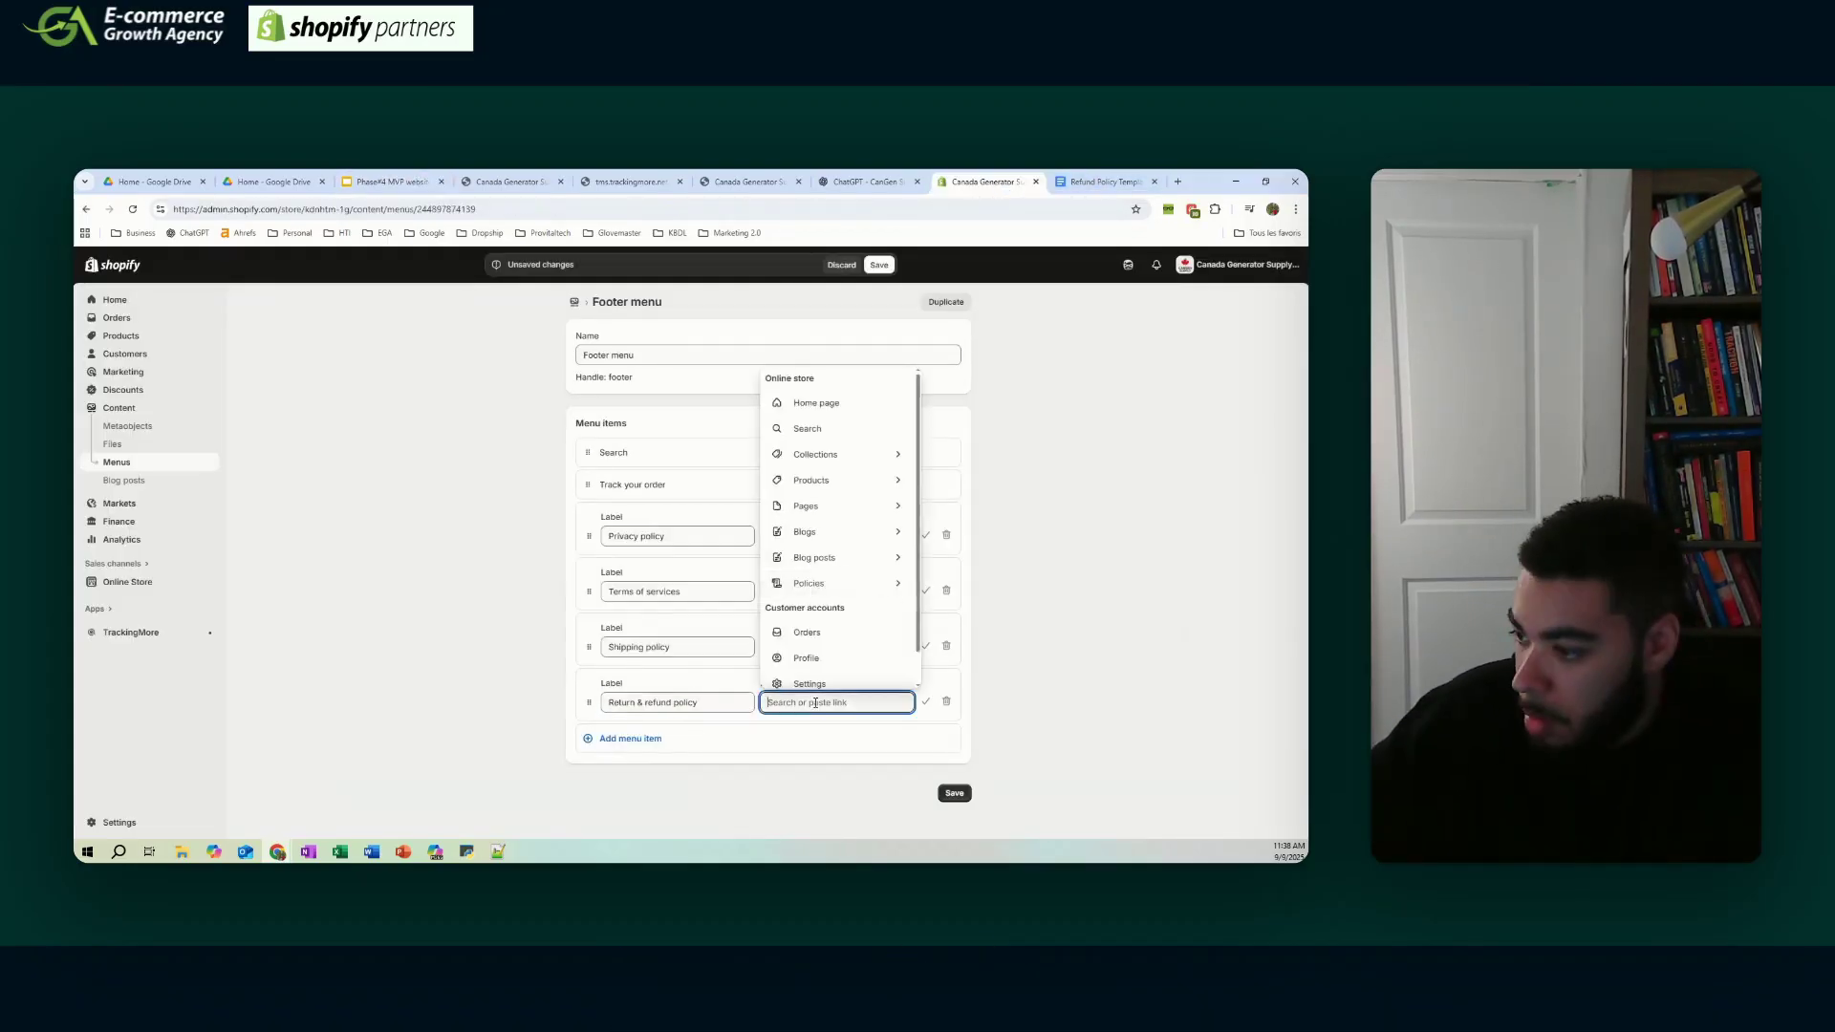
click(819, 582)
click(822, 608)
click(954, 793)
- Look back over the refund policy document and the website plan slides
click(1104, 181)
click(978, 181)
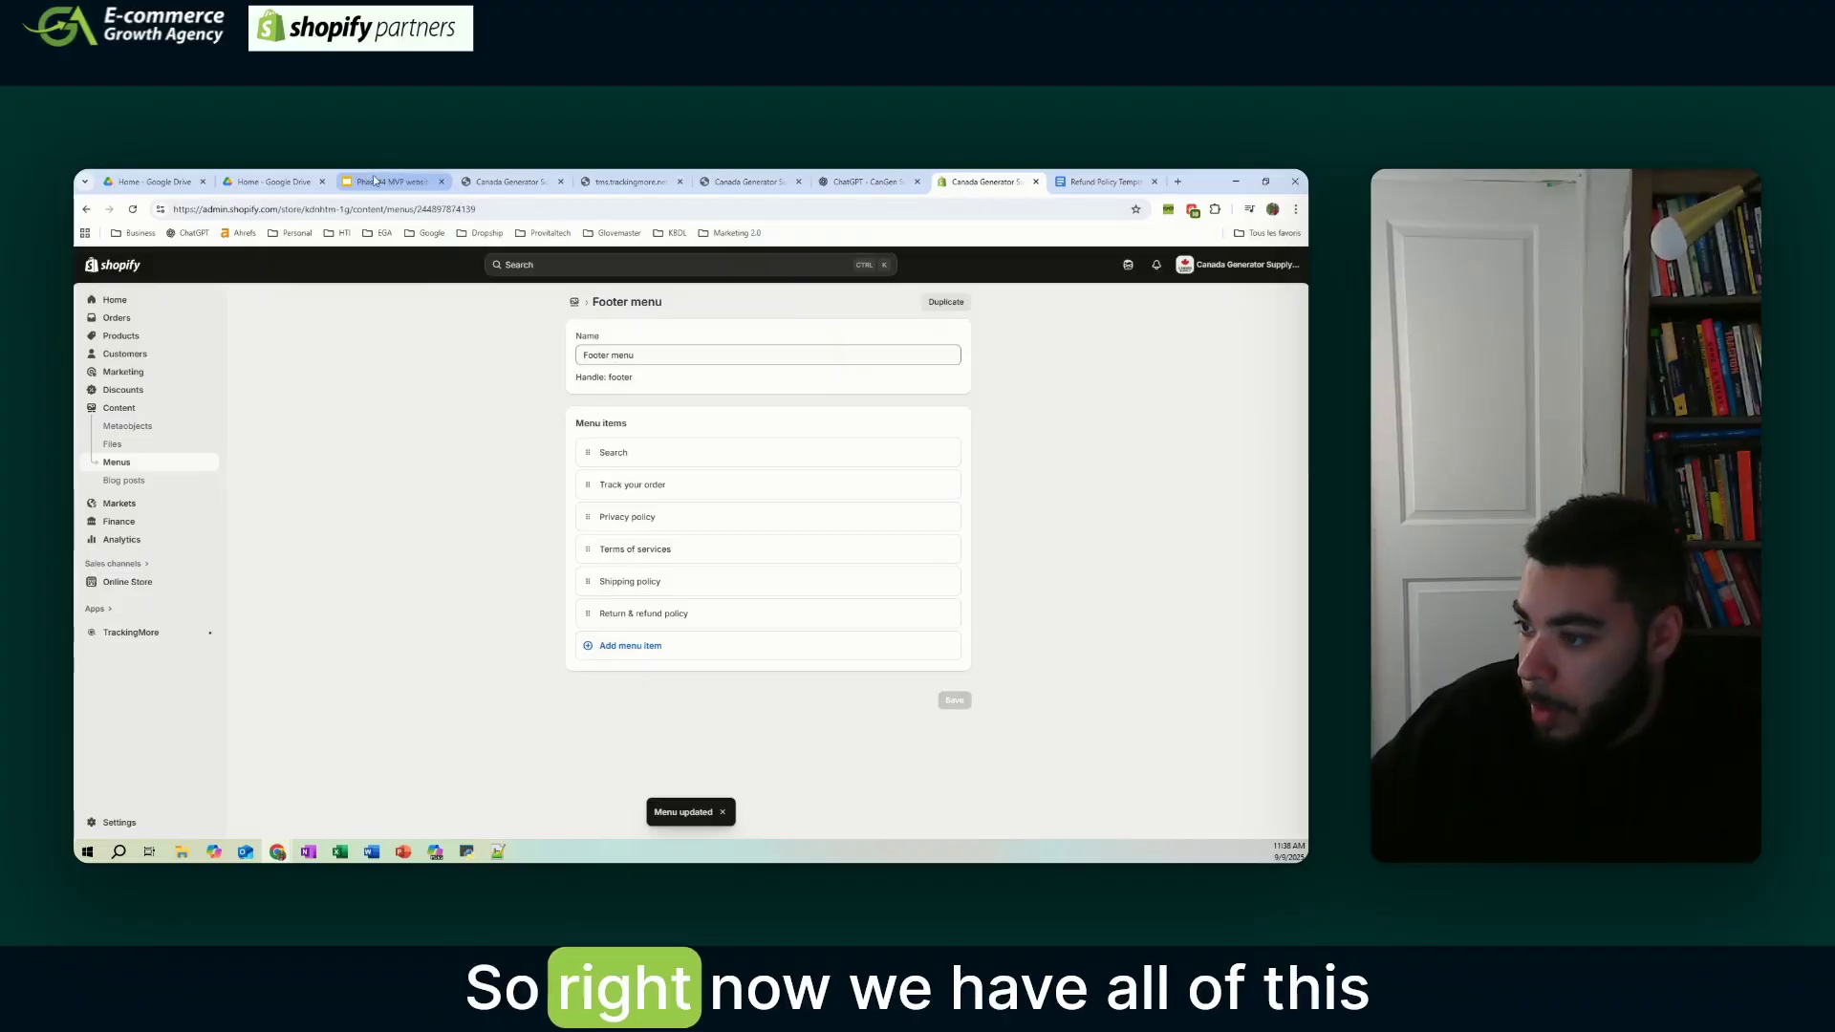
click(377, 182)
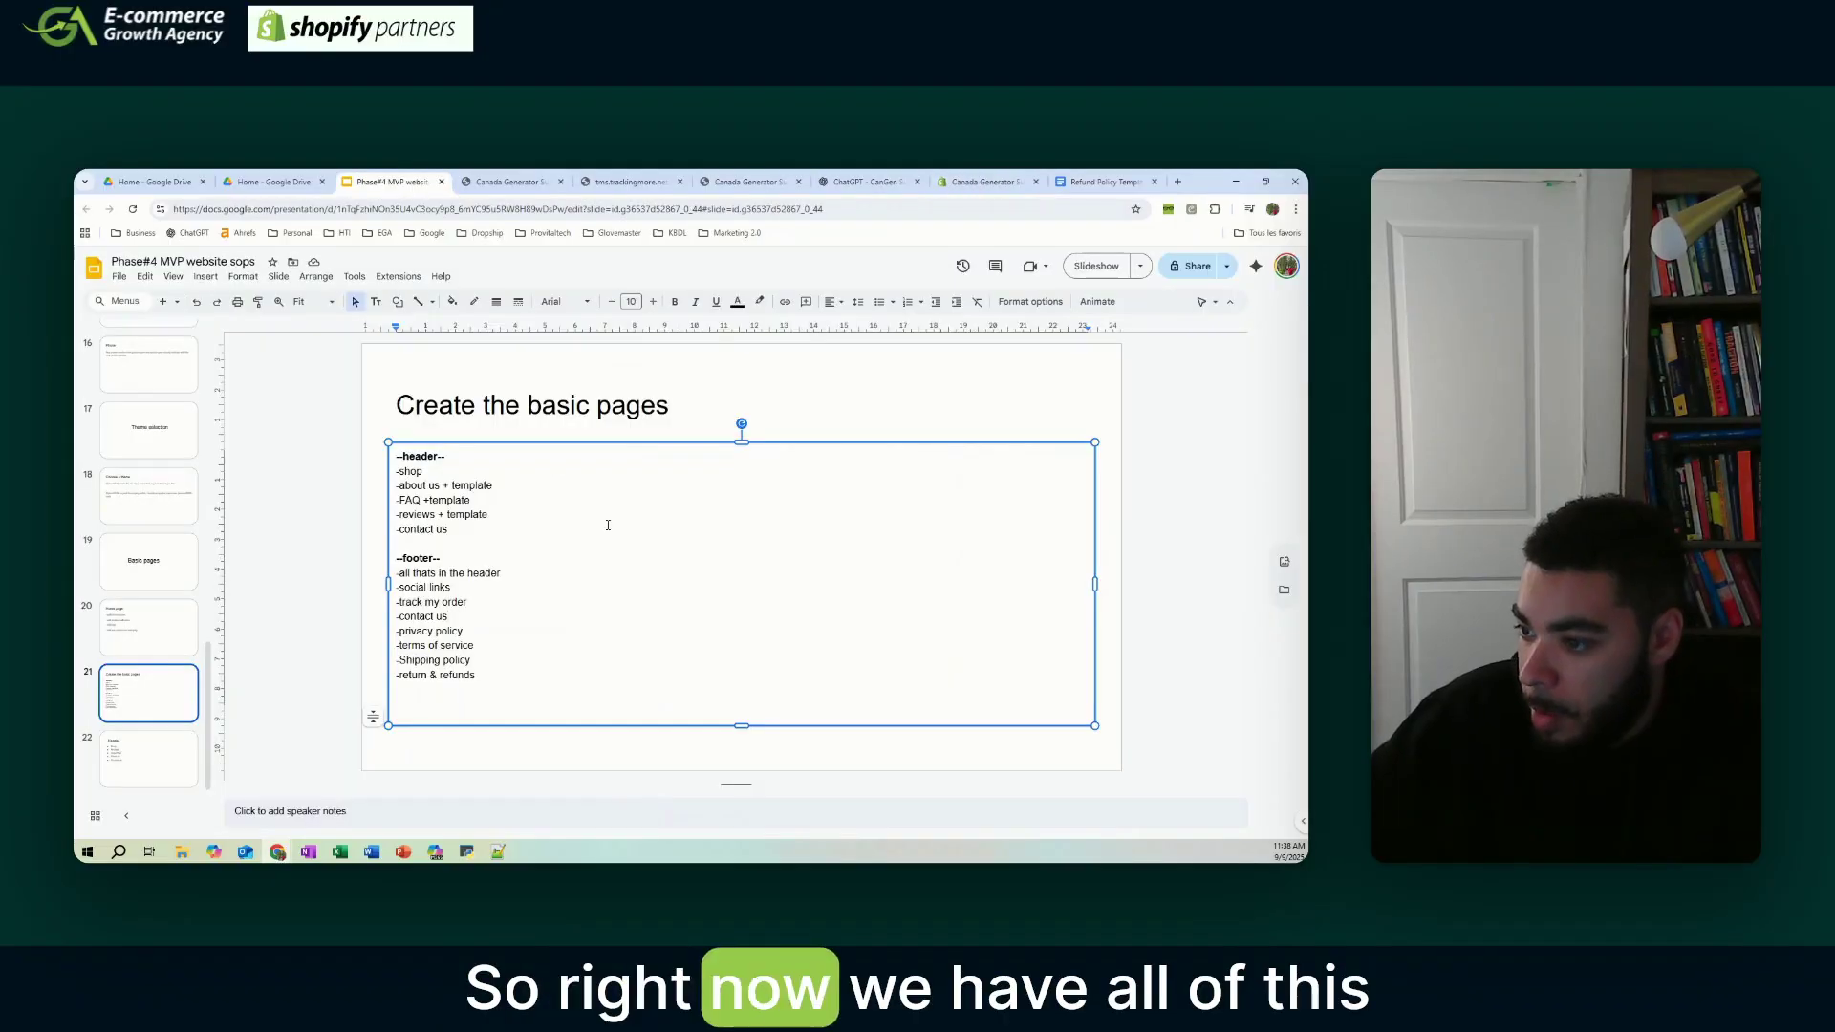
- Review the slides' footer checklist, then scroll the live storefront down to its footer policy links
click(453, 589)
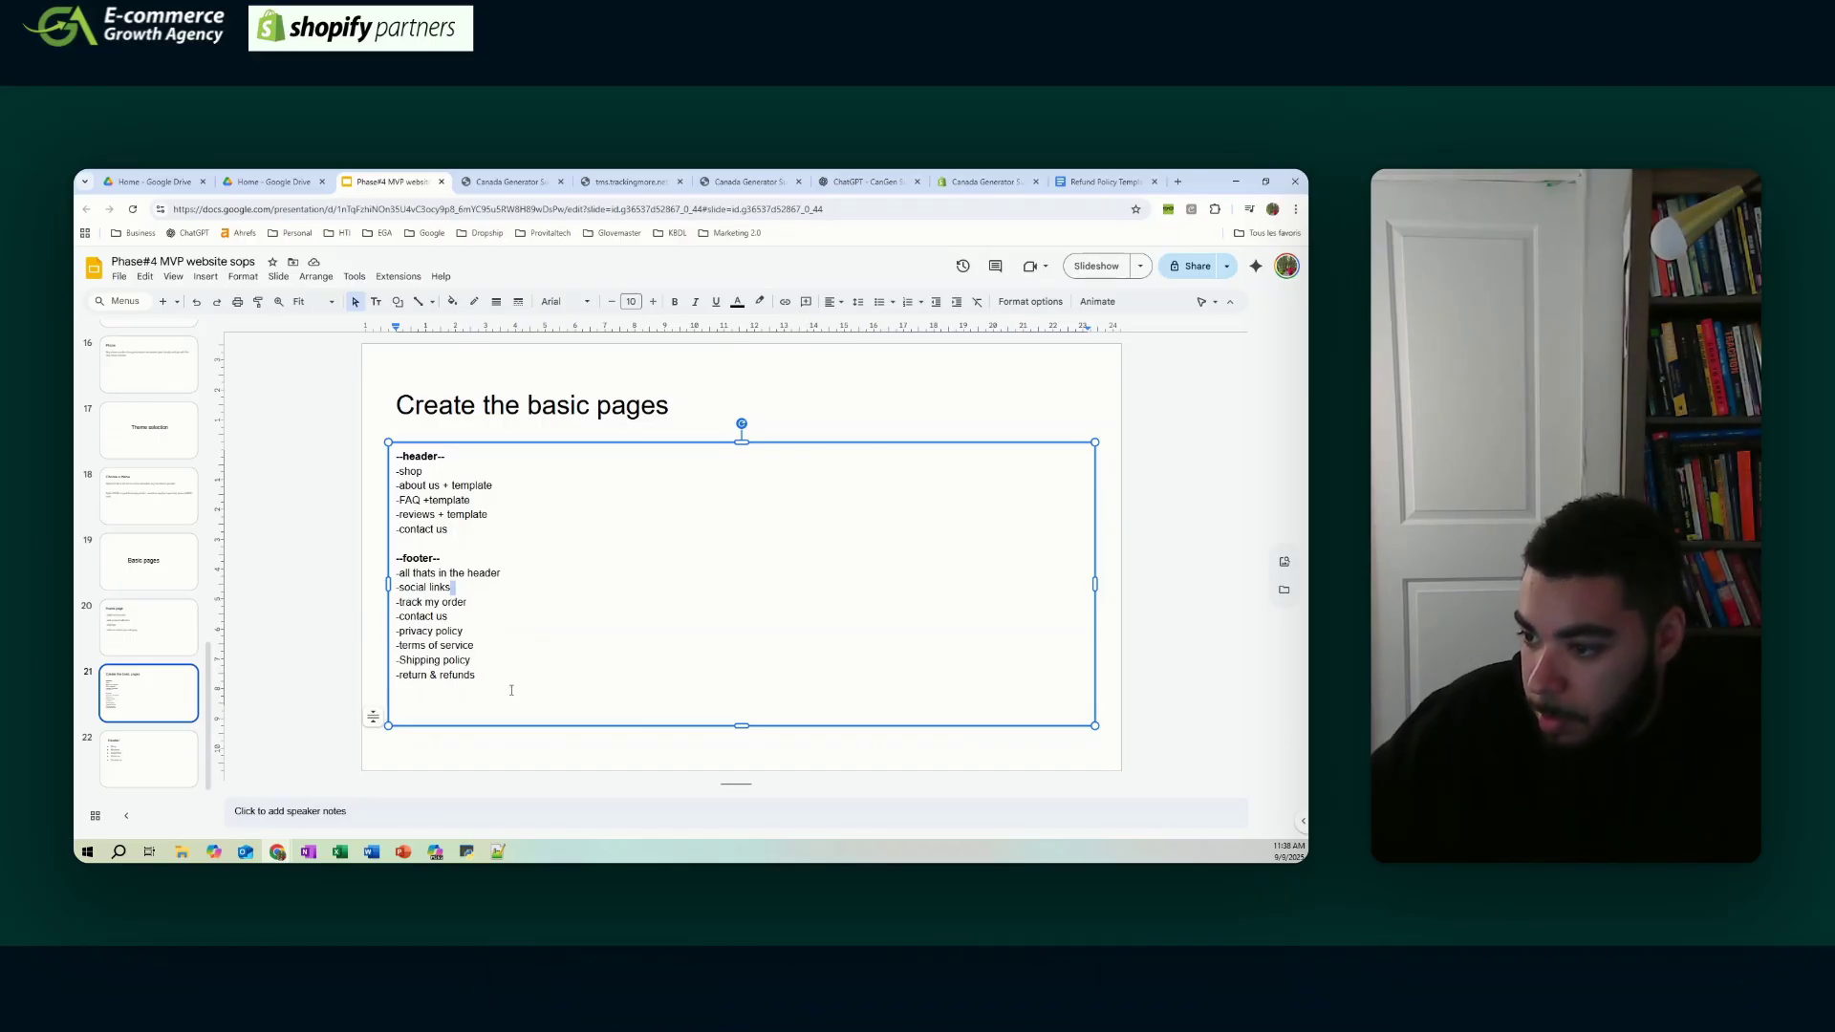
key(ctrl+8)
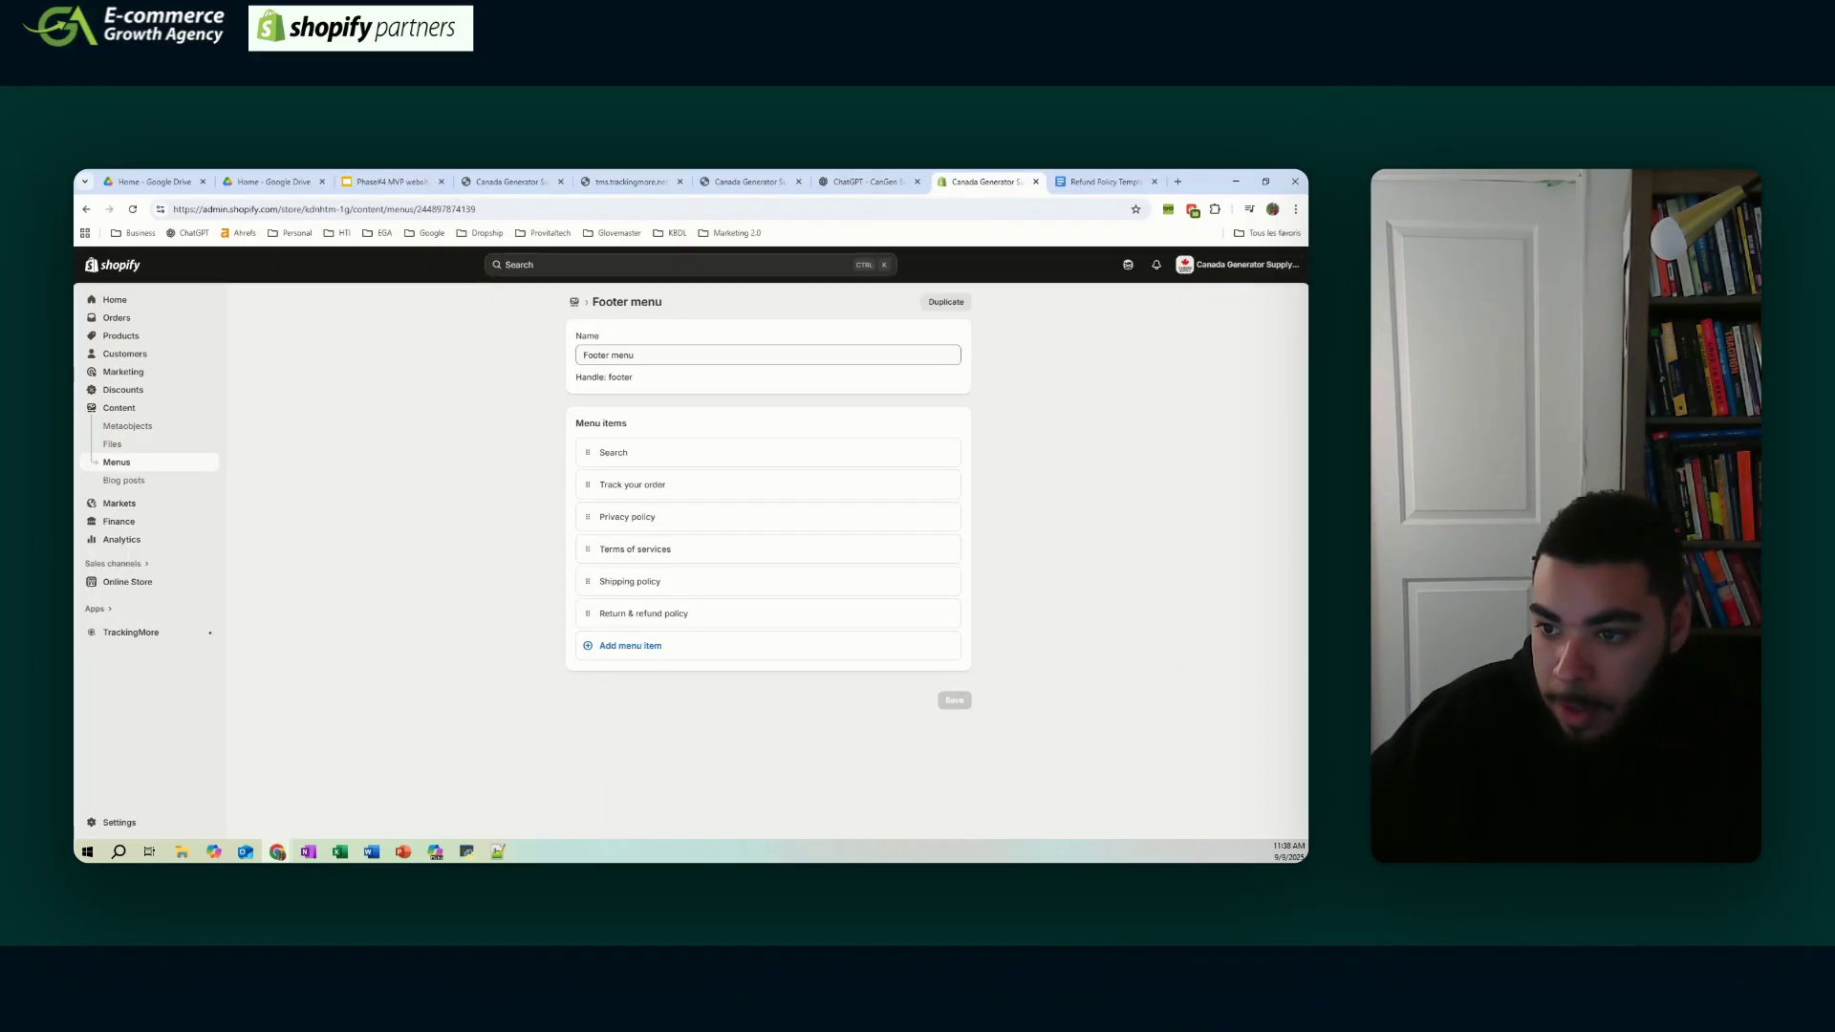
key(ctrl+4)
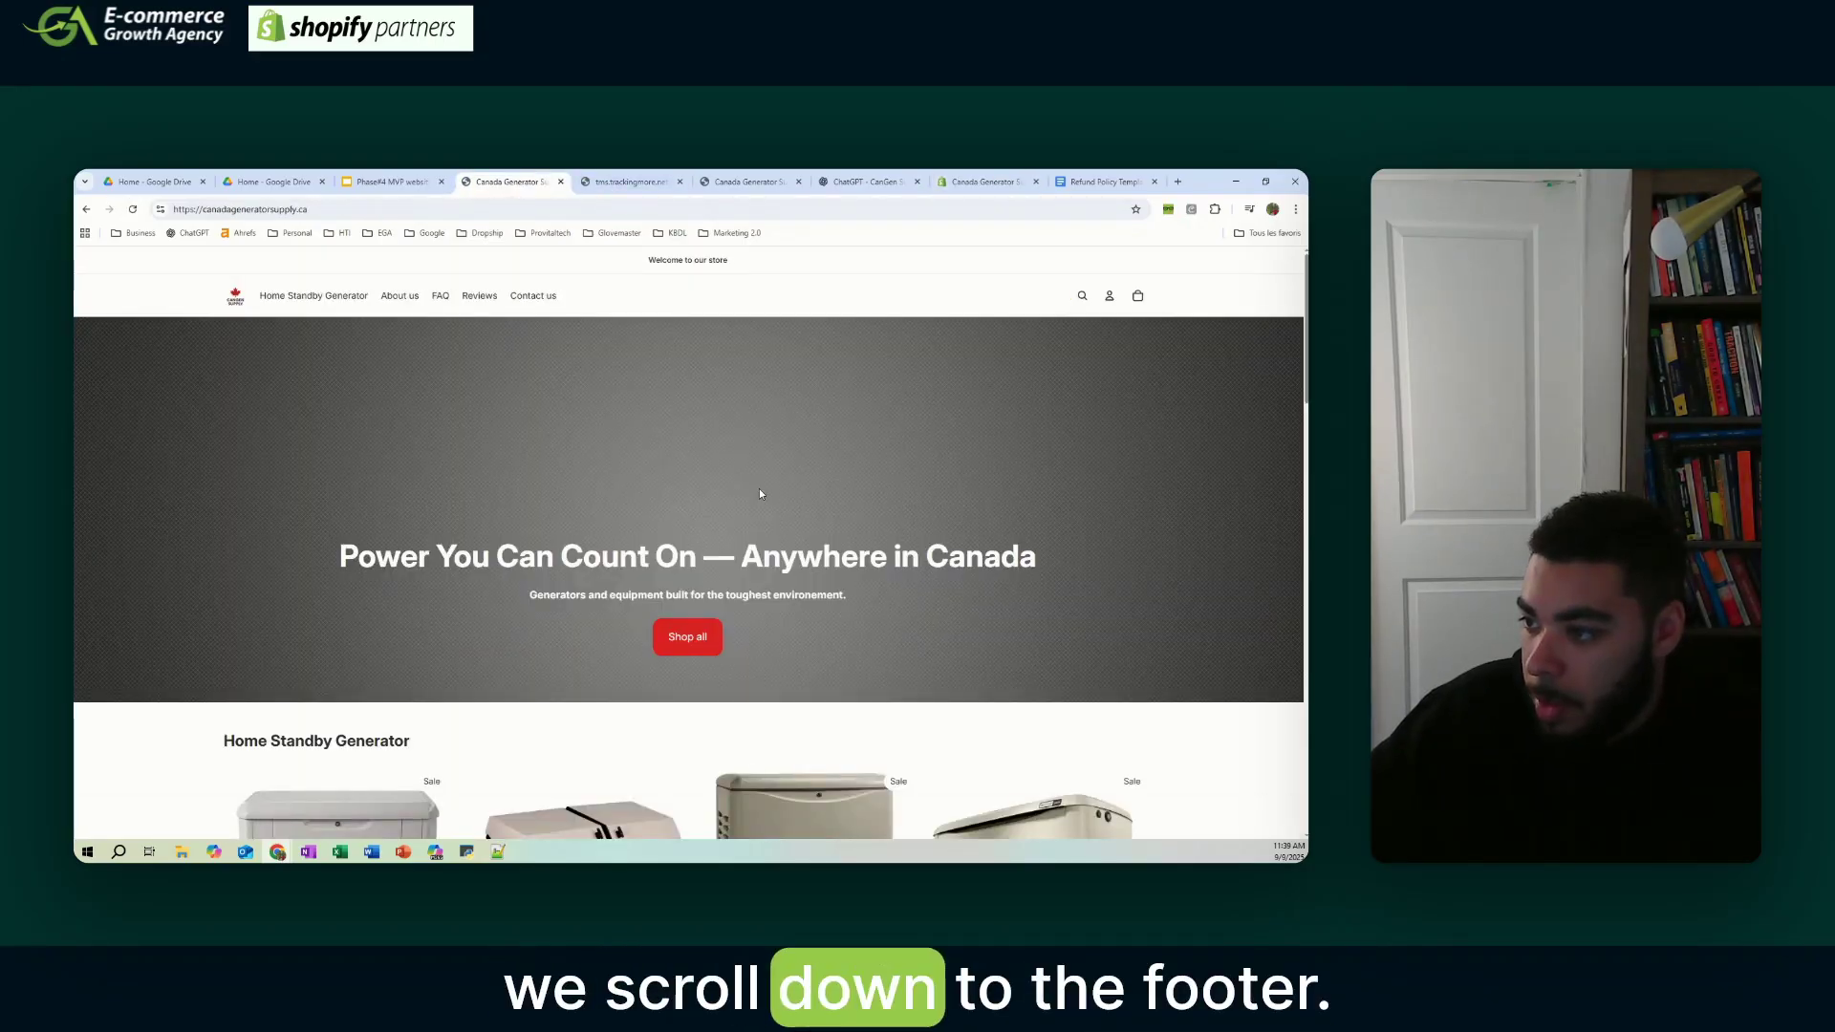
scroll(773, 487, down, 20)
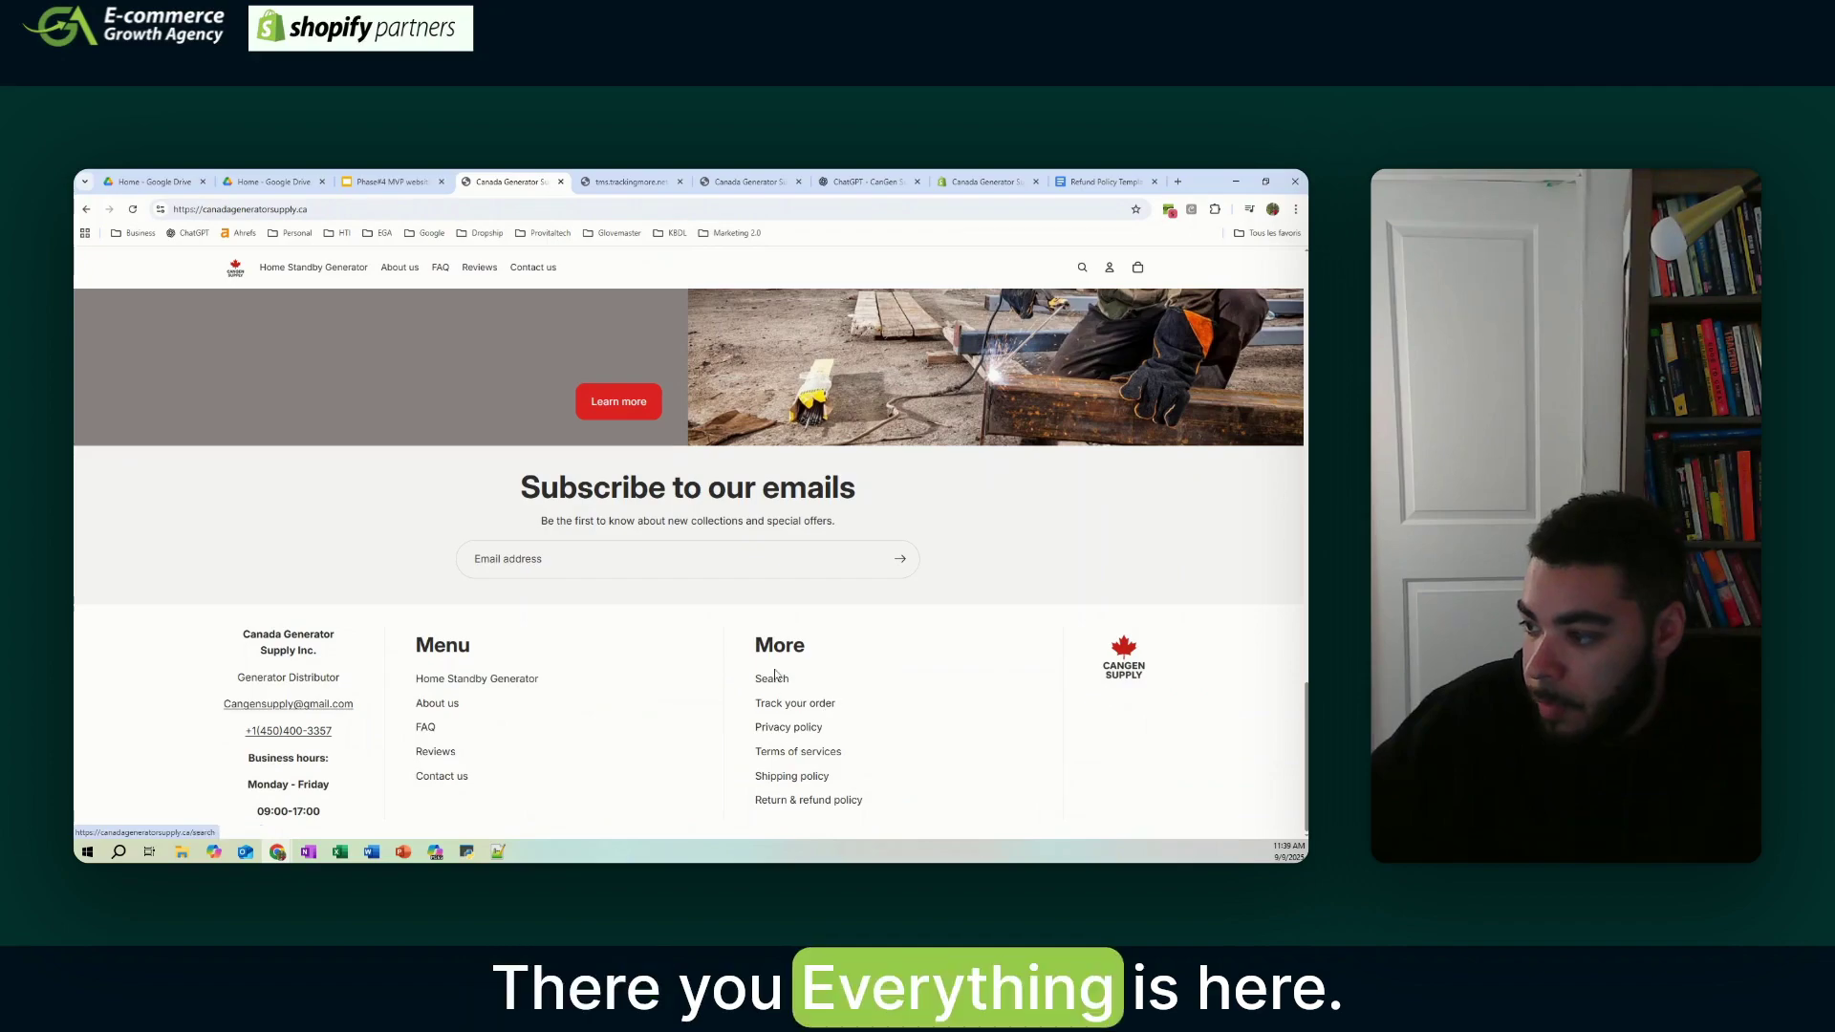